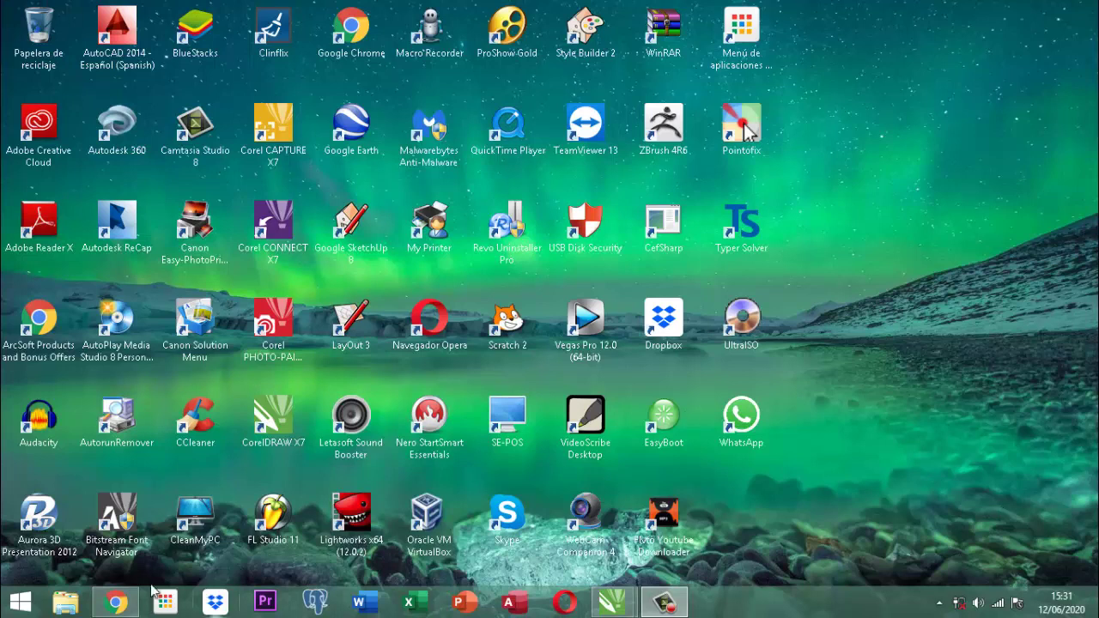
Browse to D:\documentos 2020\proyecto DataMining\versiones Base Datos and open the Proyecto DataMining database.
left_click(67, 603)
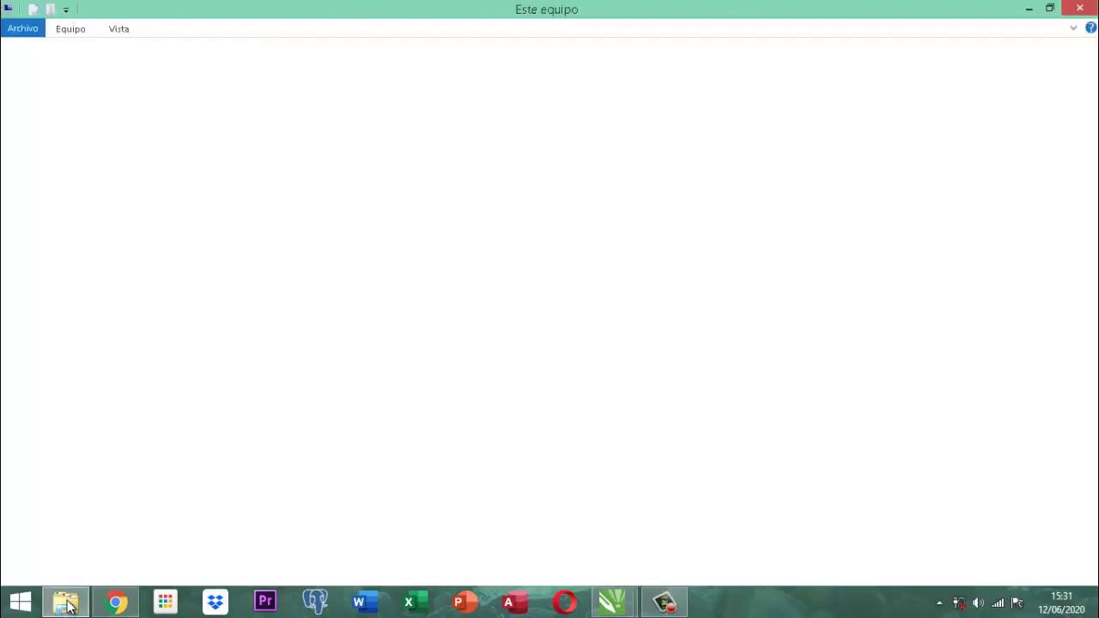
left_click(634, 237)
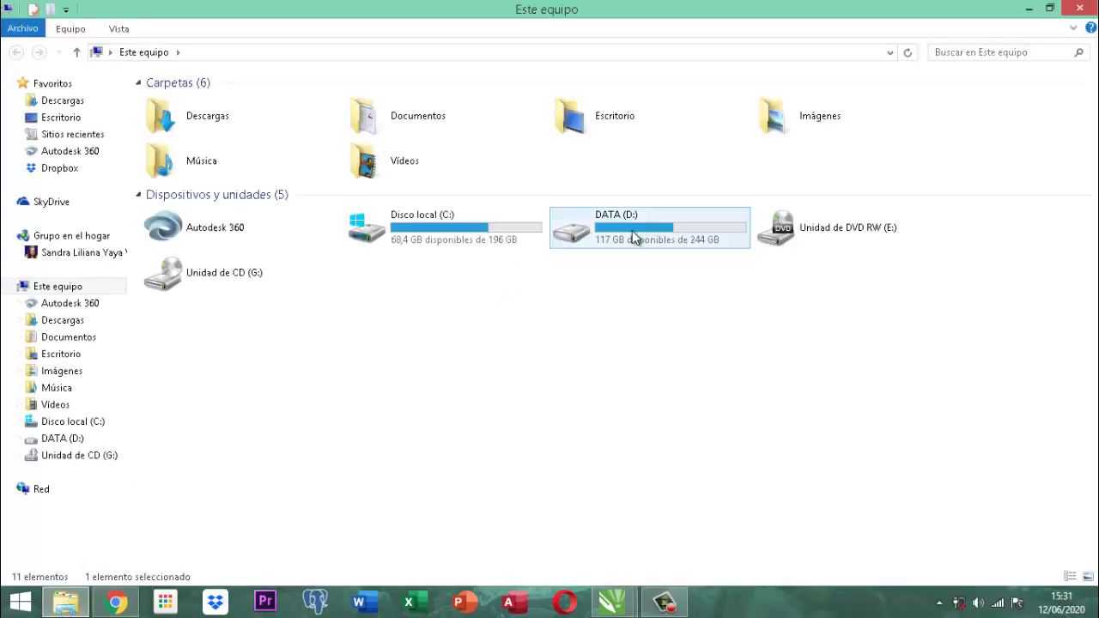
double_click(633, 237)
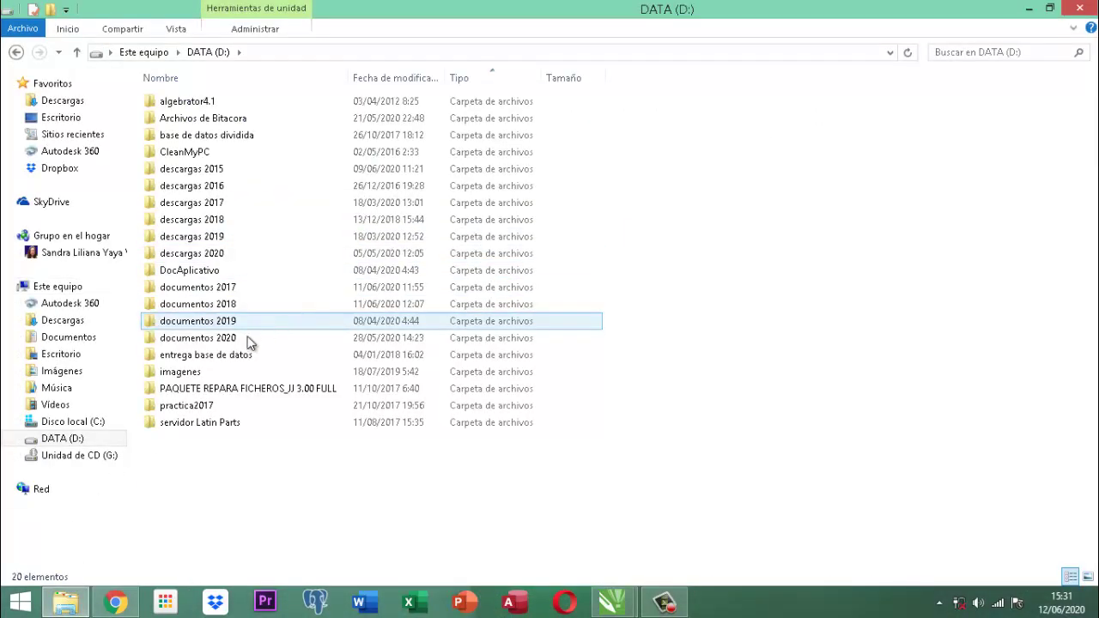
double_click(199, 338)
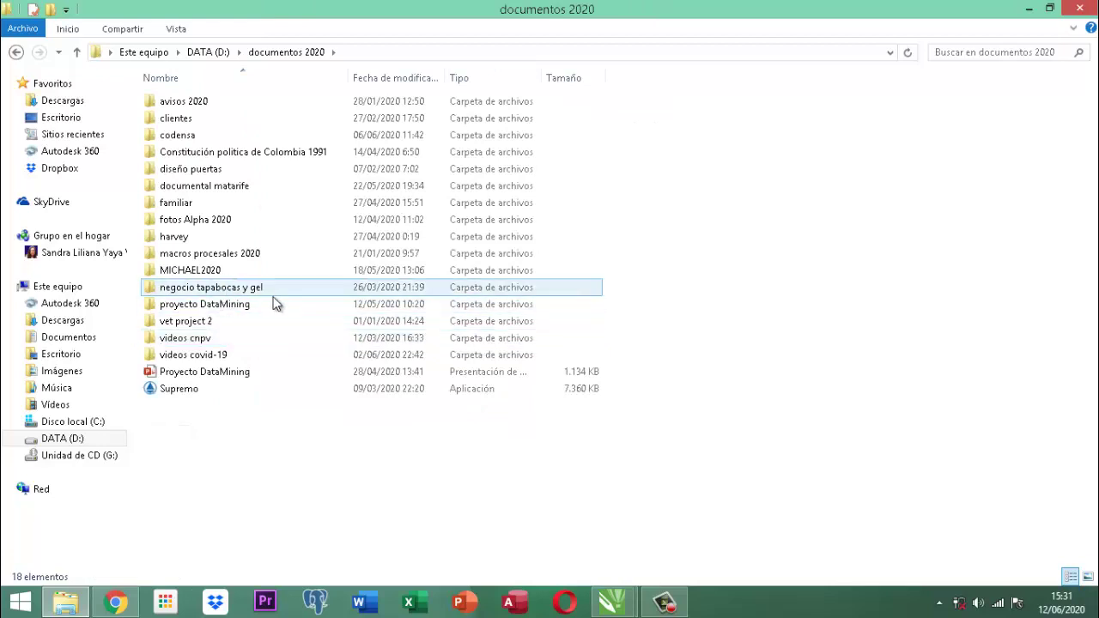
double_click(228, 305)
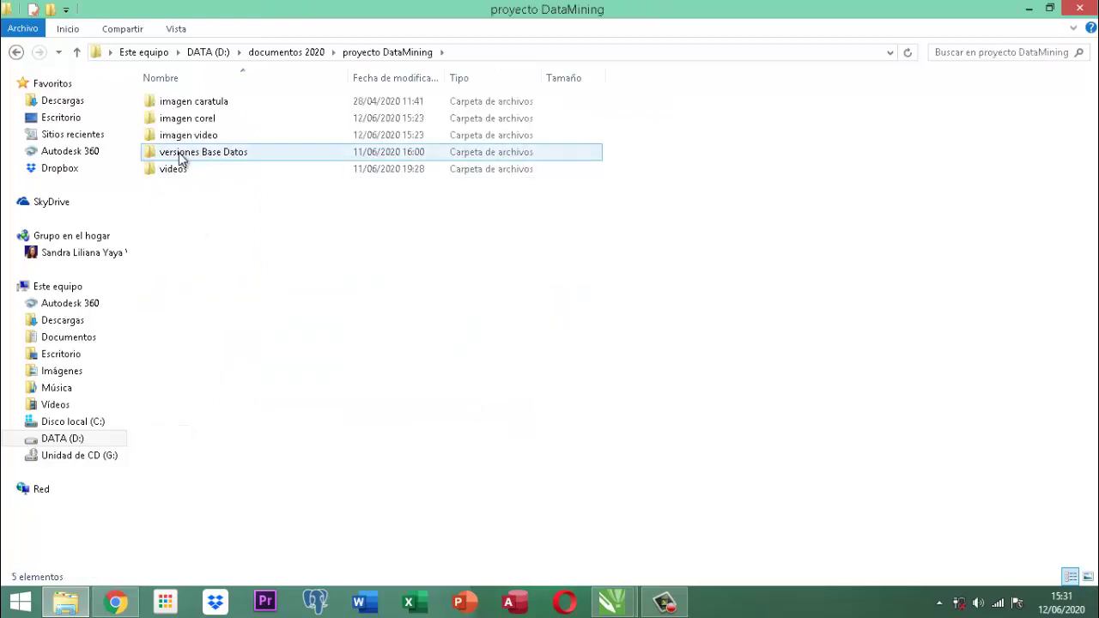
double_click(180, 155)
double_click(192, 102)
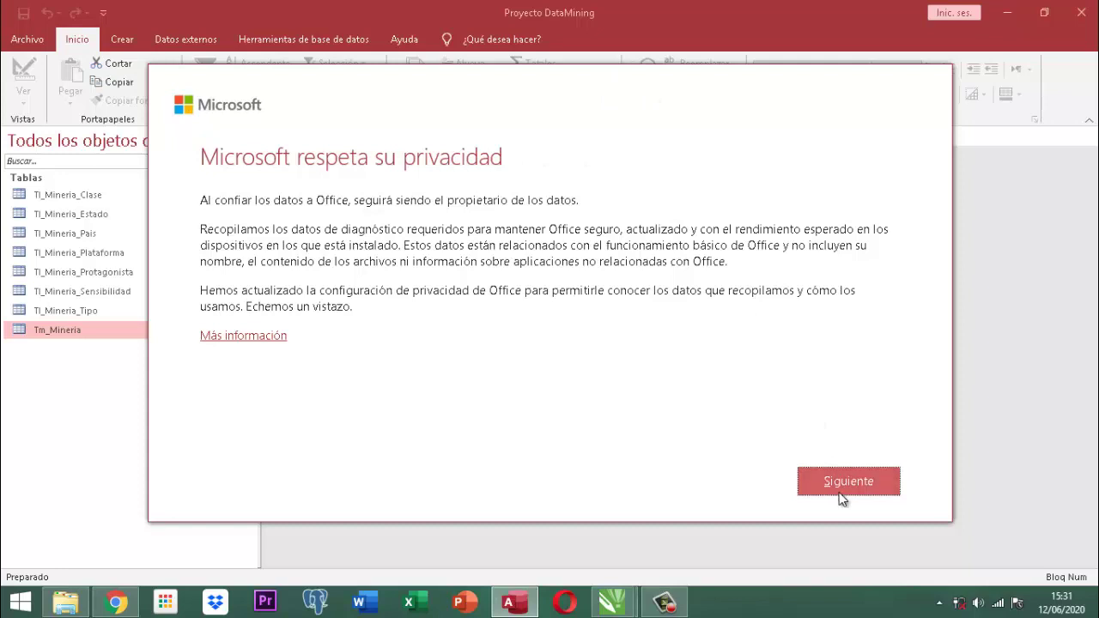
Dismiss the Office privacy prompts, choosing 'No, no enviar datos opcionales'.
left_click(843, 480)
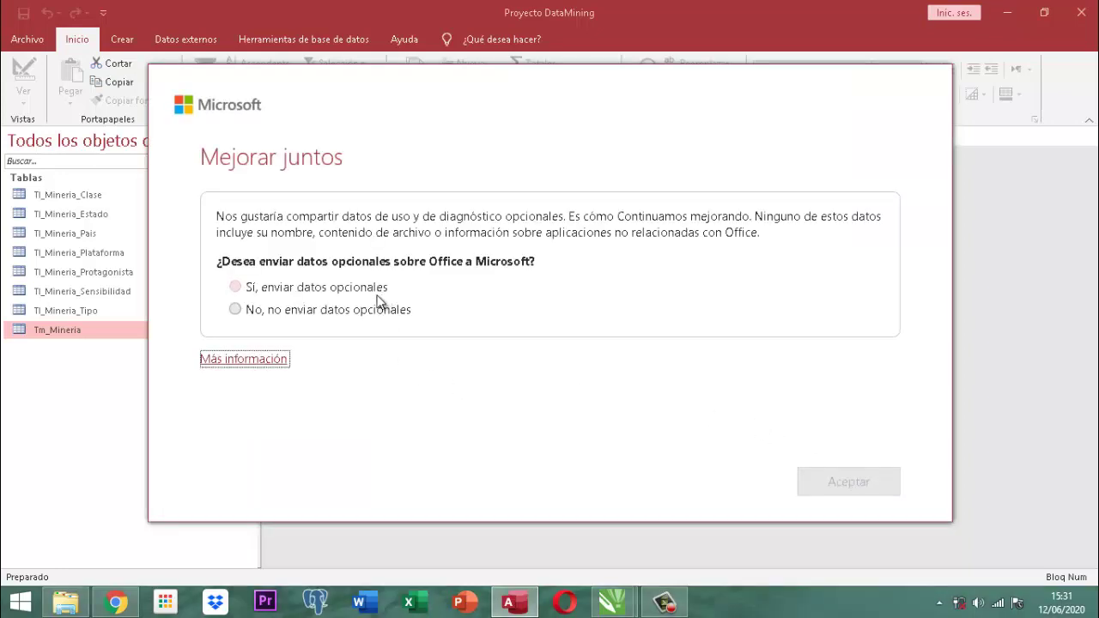
left_click(346, 311)
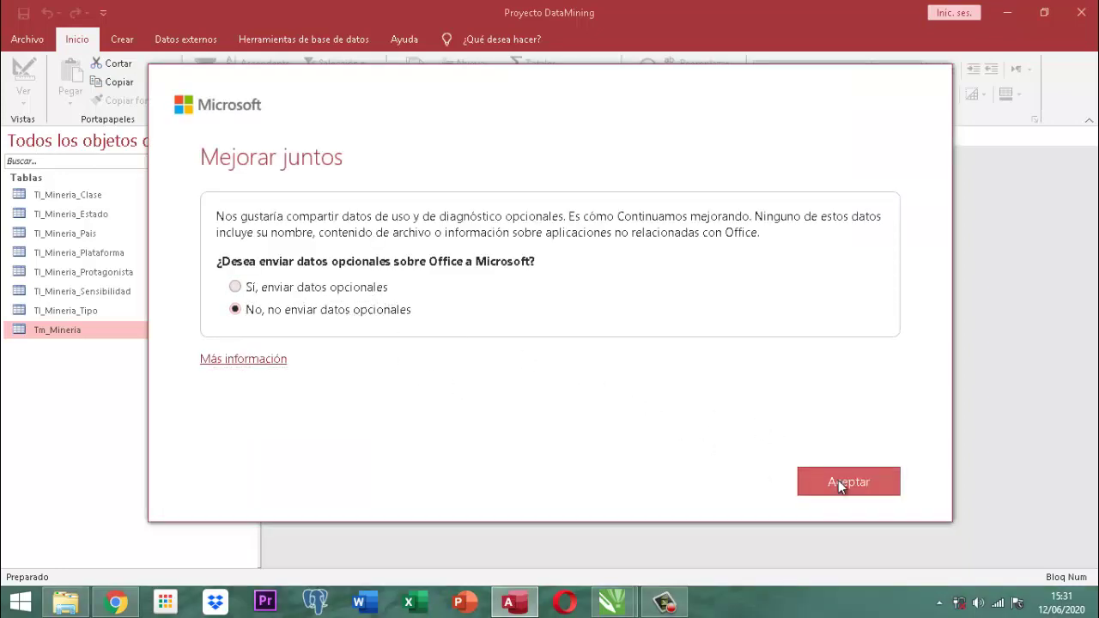
left_click(838, 480)
left_click(840, 484)
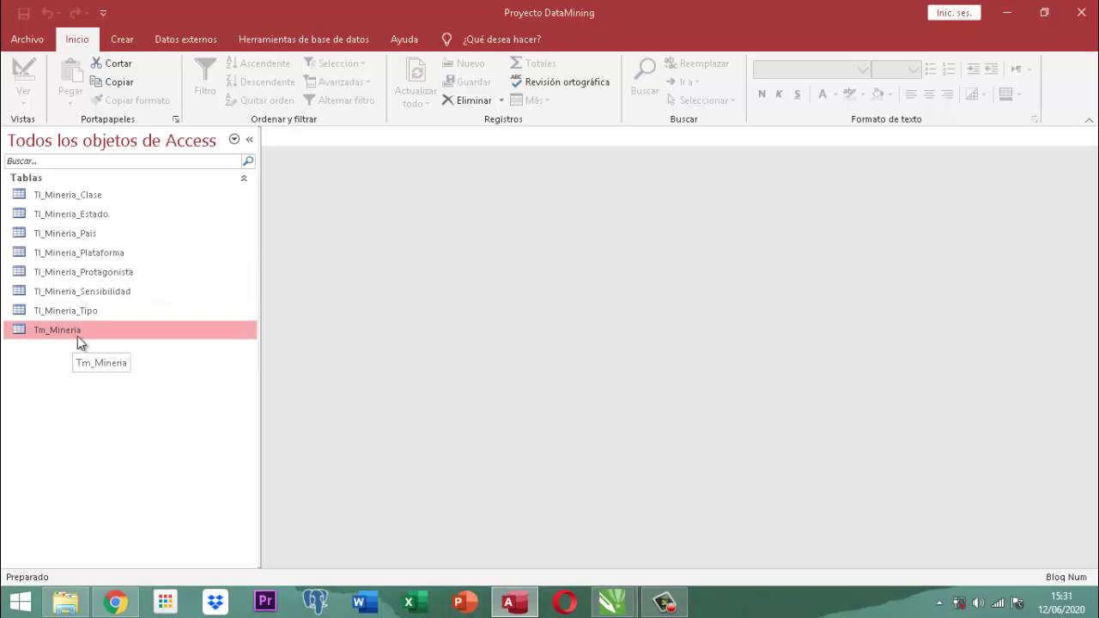
double_click(33, 337)
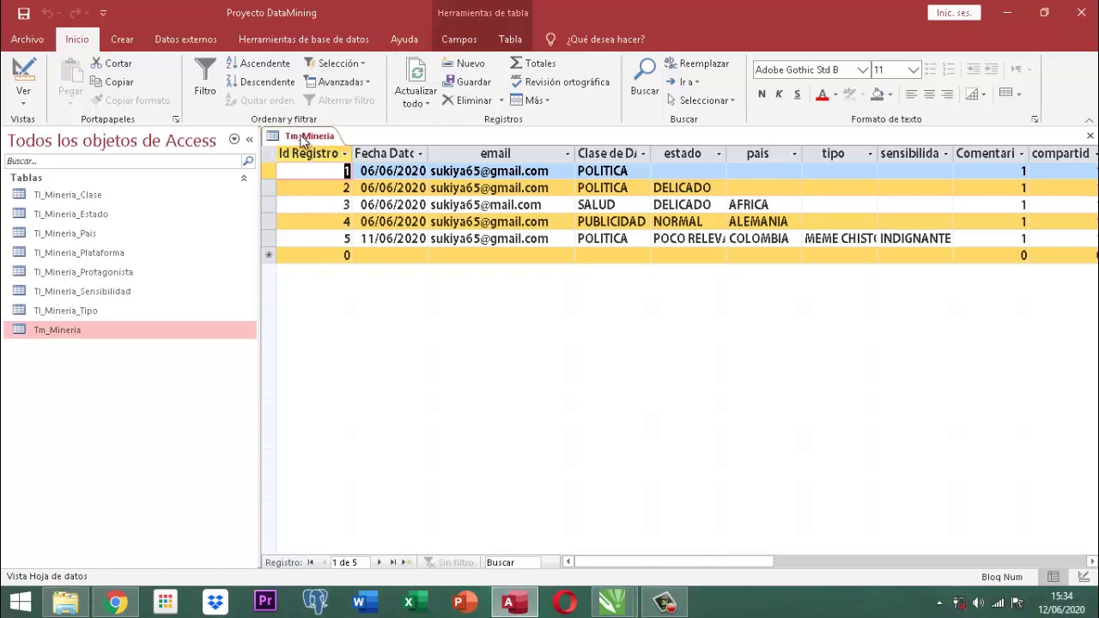
right_click(302, 142)
left_click(322, 164)
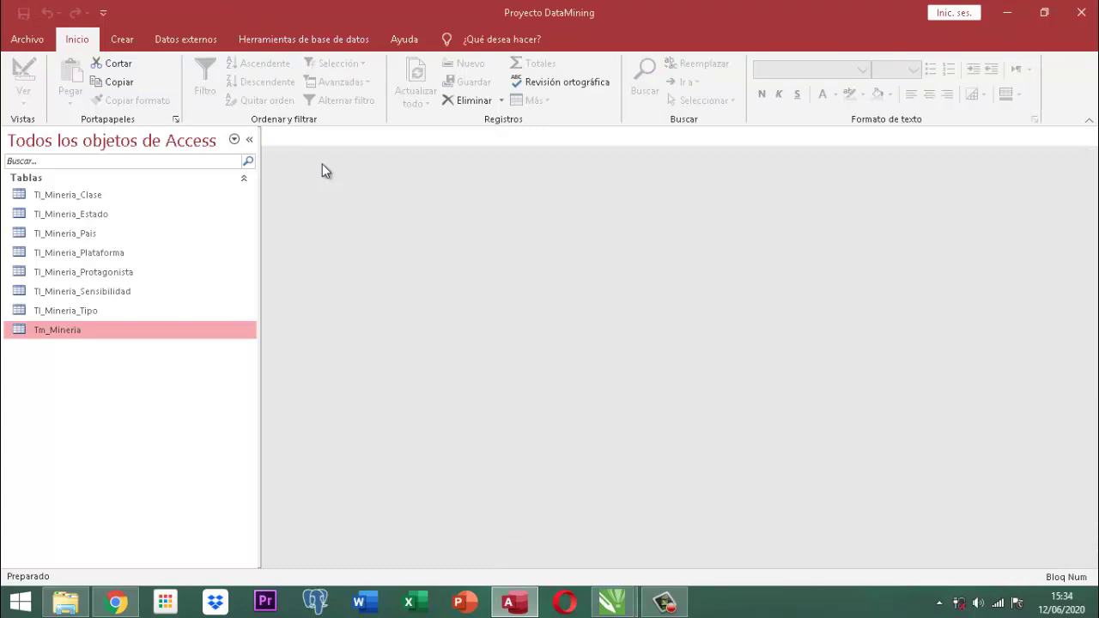
Create a blank table from the Crear ribbon and save it as Tm_Mineria_grl.
left_click(122, 41)
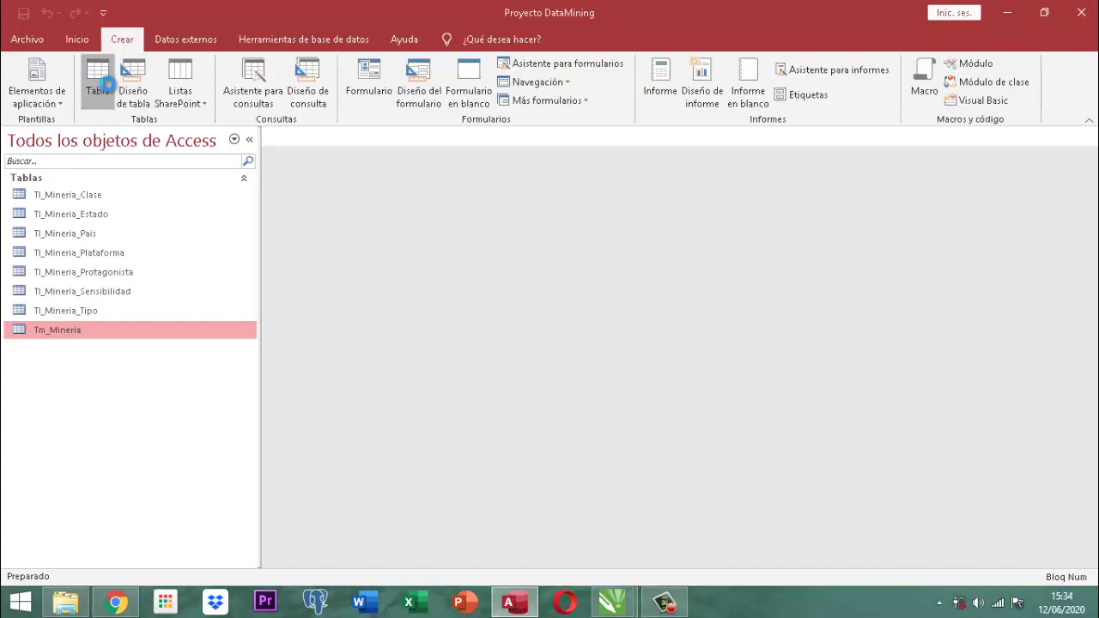
left_click(99, 81)
right_click(285, 141)
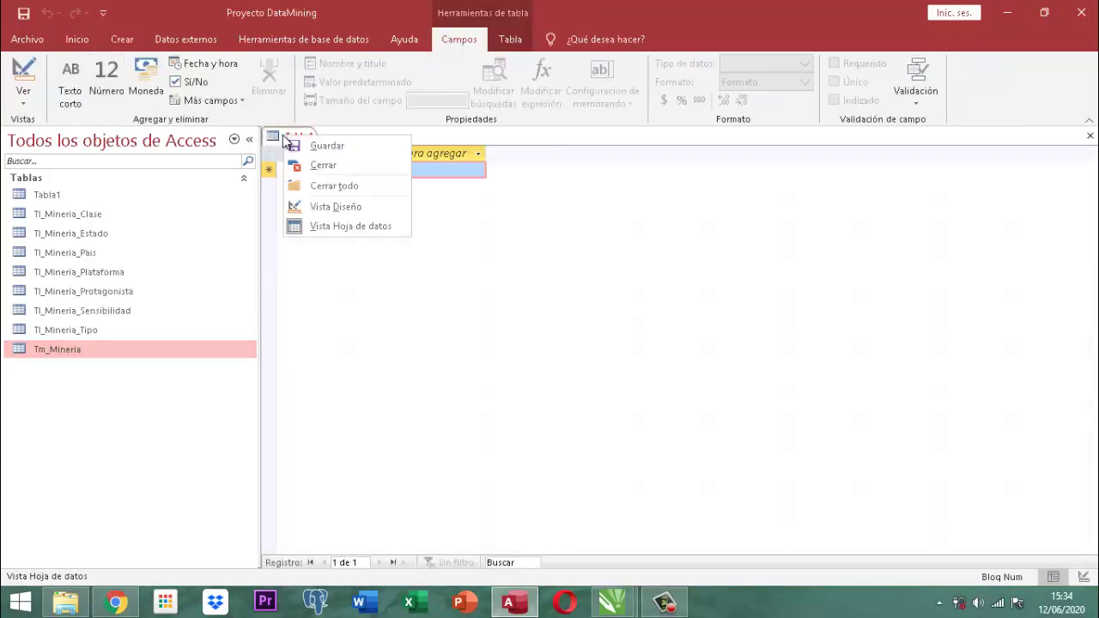
left_click(318, 147)
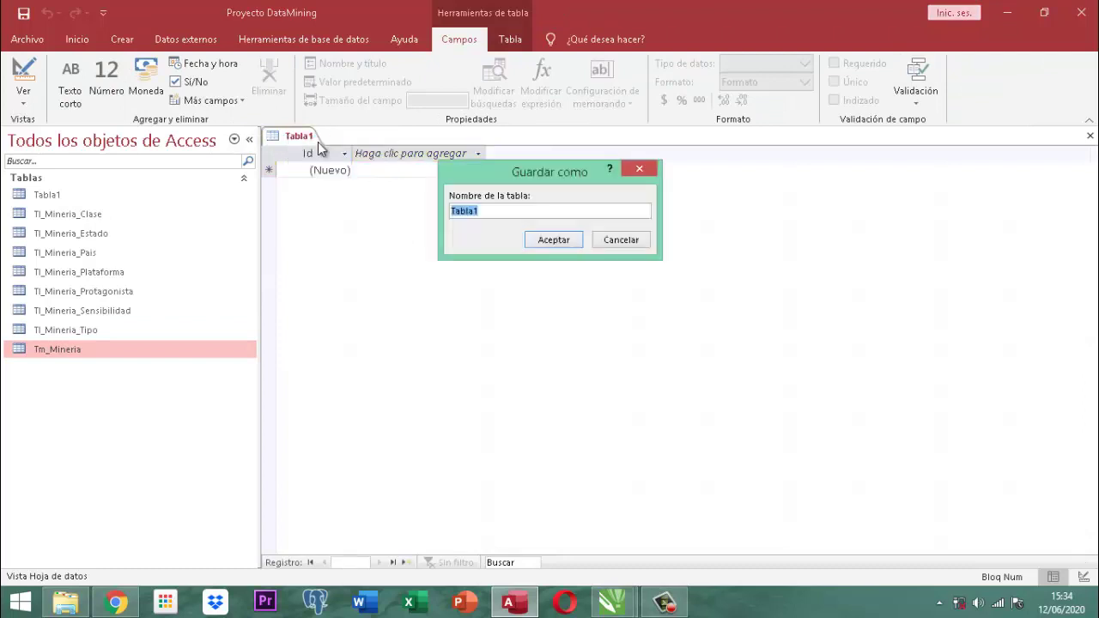
type("Tm_Mineria_grl")
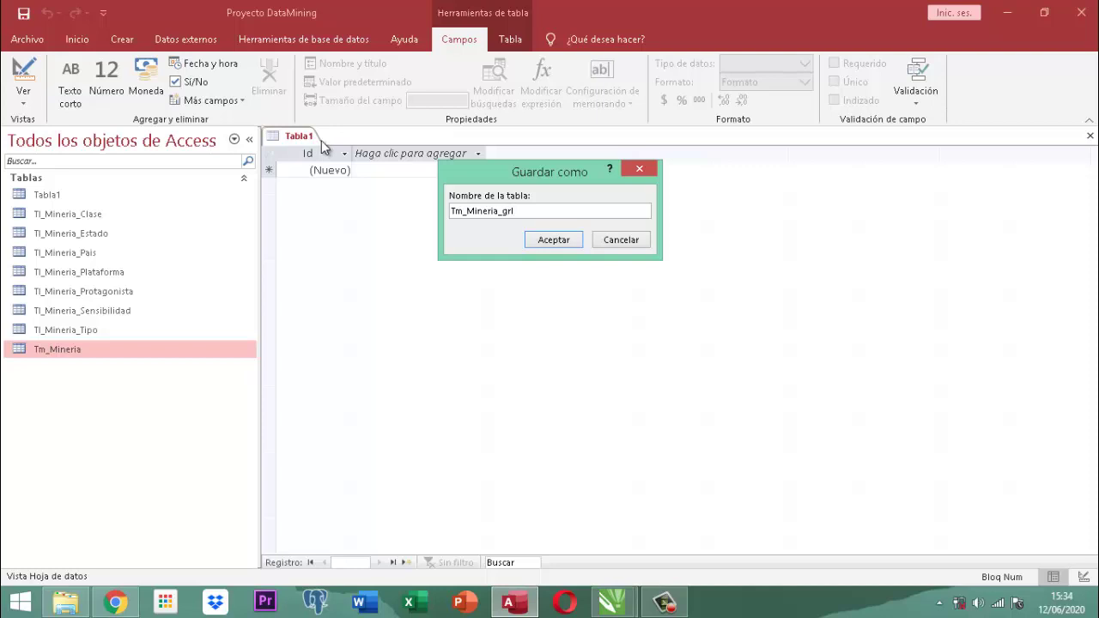
left_click(559, 244)
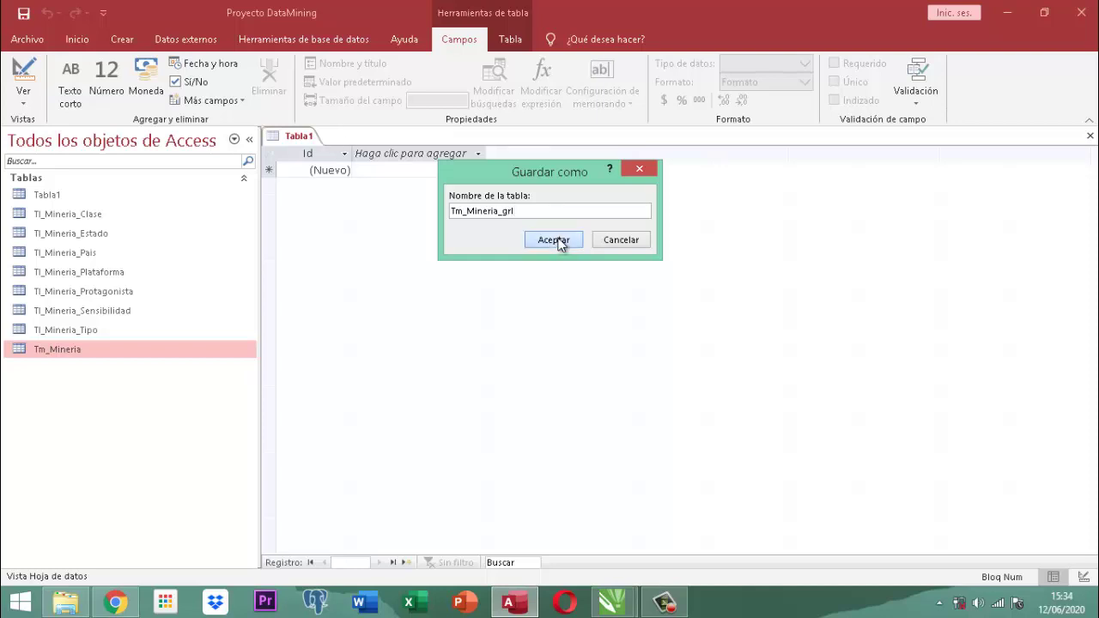
left_click(559, 244)
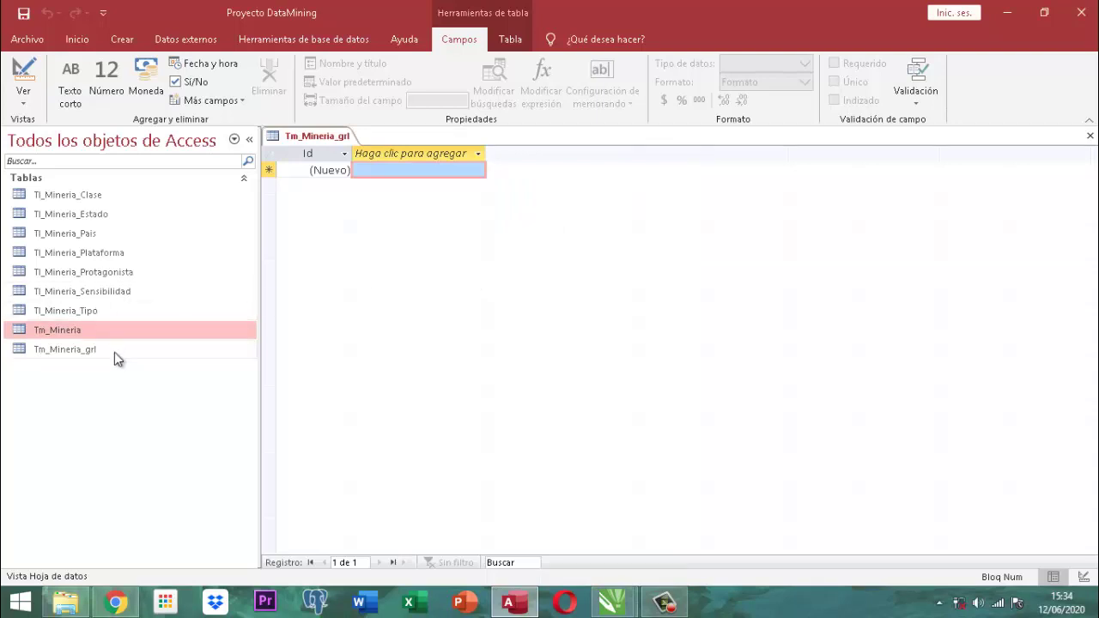
left_click(65, 350)
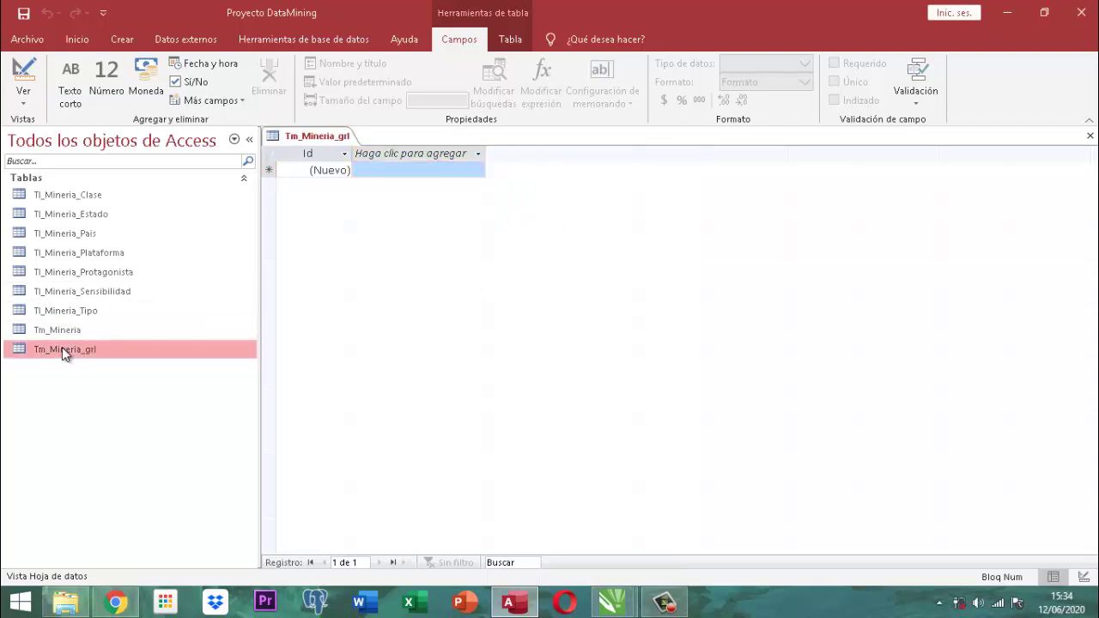
In design view, rename the Id field to IdReporte and set its data type to Número.
right_click(331, 139)
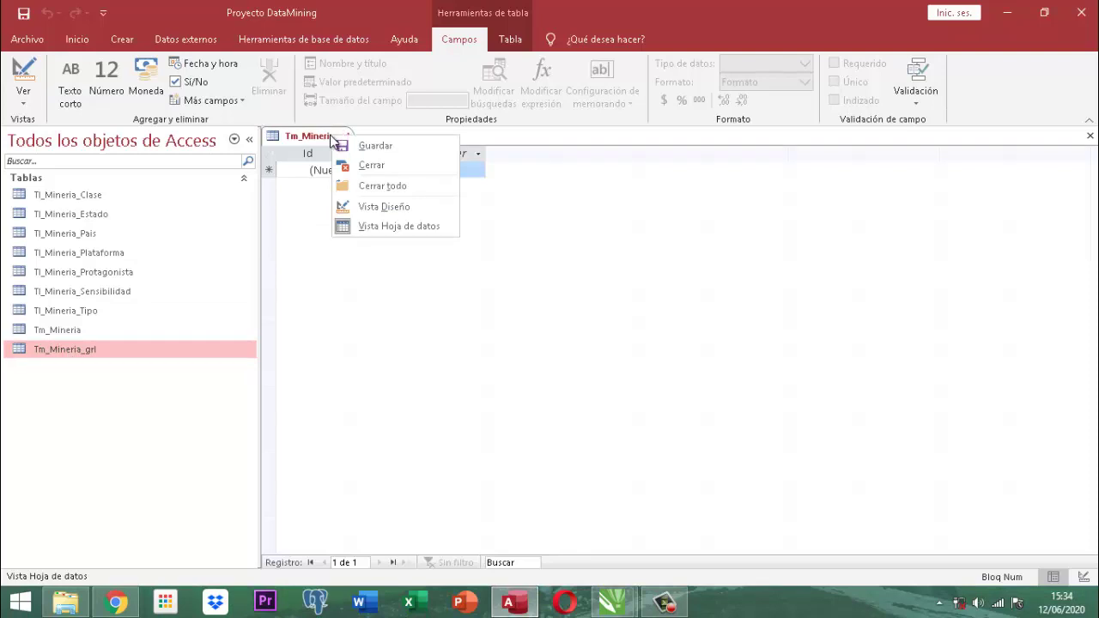
left_click(372, 208)
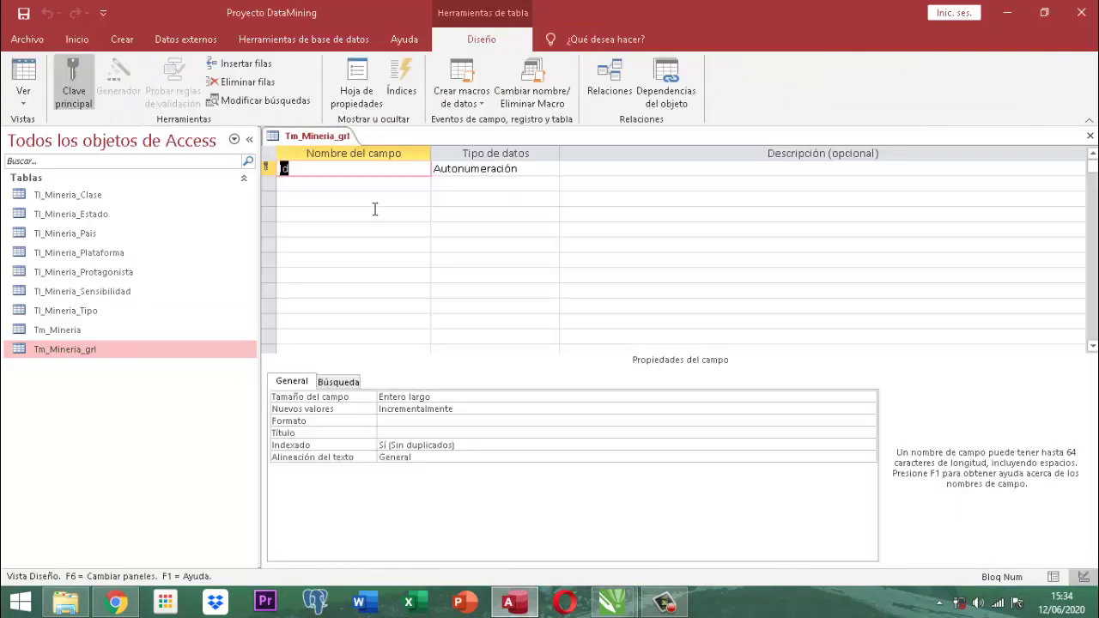
type("IdReporte")
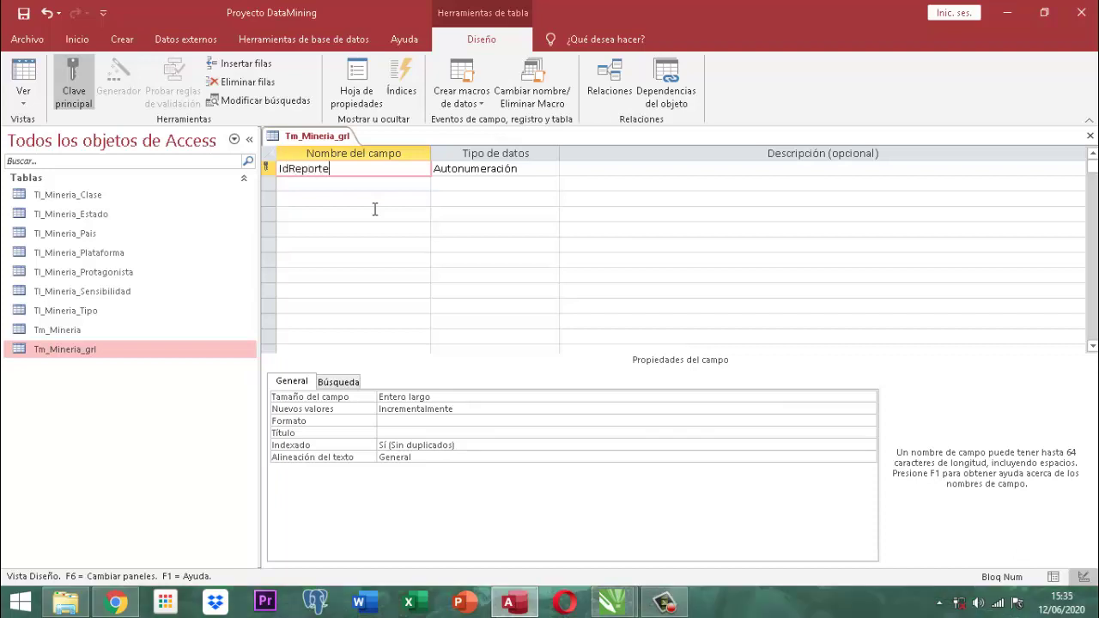
key("Tab")
type("n")
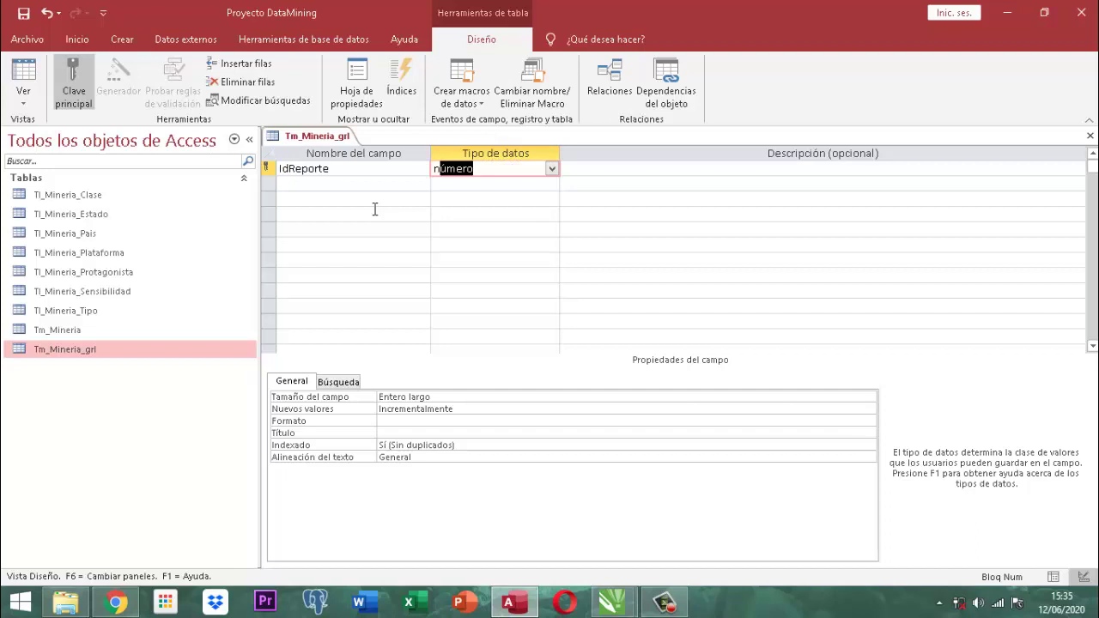
left_click(450, 396)
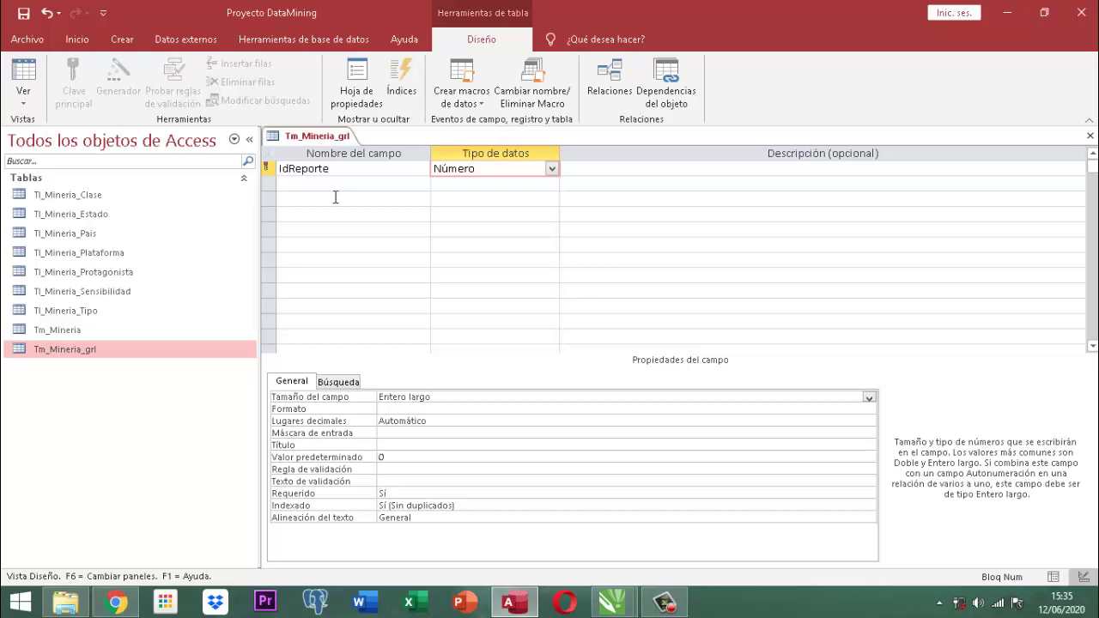
key("Down")
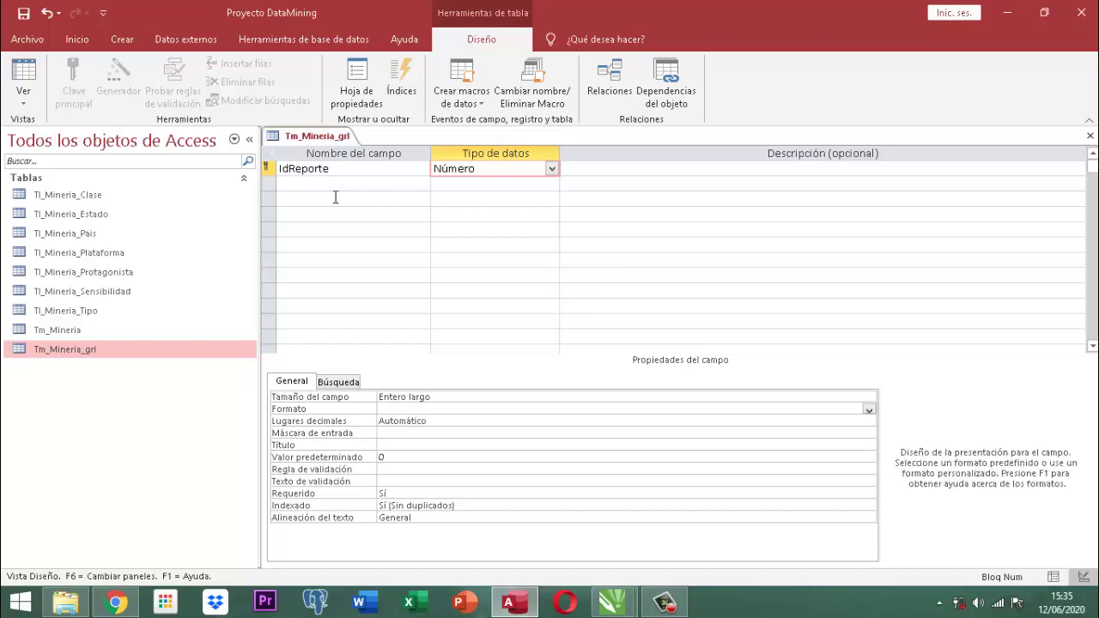
left_click(298, 186)
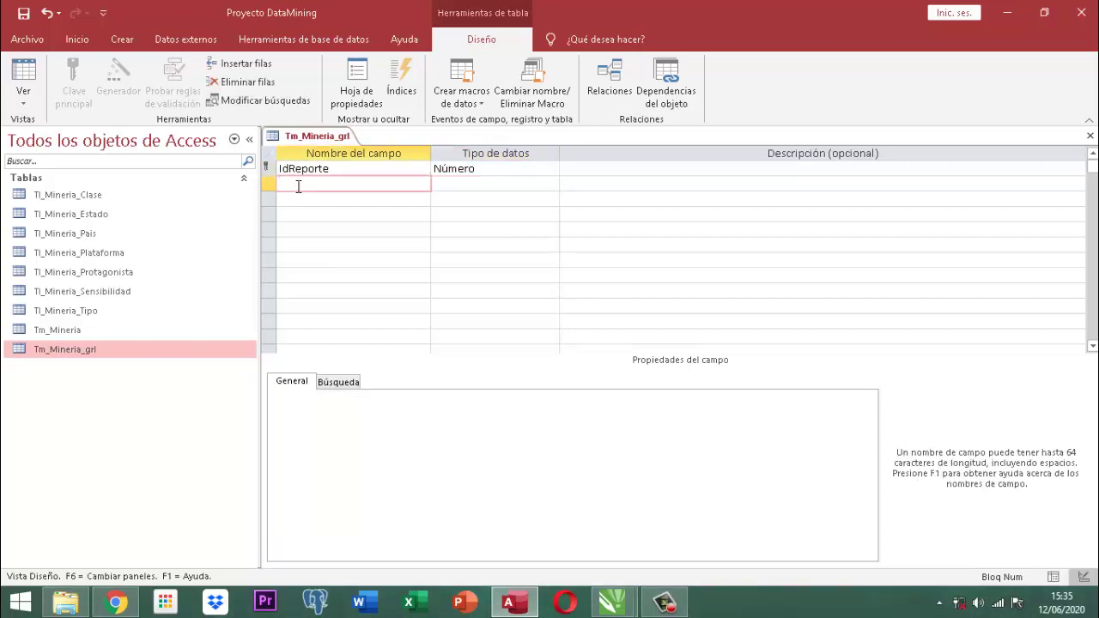
Add a second field named FecReporte with the Fecha/Hora data type.
type("f")
key("BackSpace")
type("FecReporte")
key("Tab")
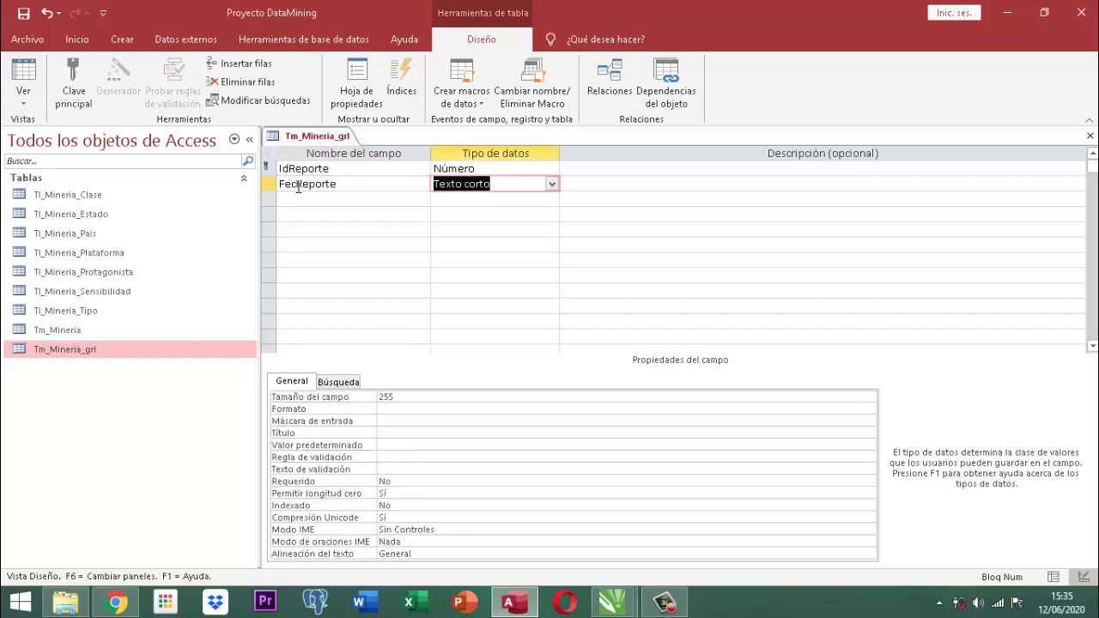
type("fecha/Hora")
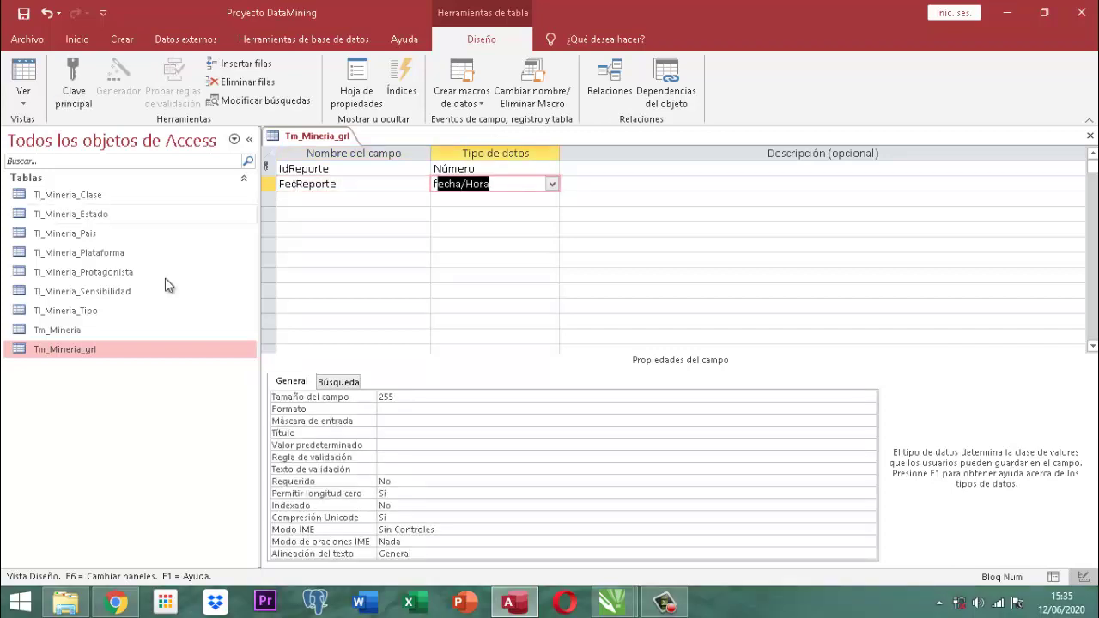
Set FecReporte's Formato property to Fecha corta.
left_click(409, 411)
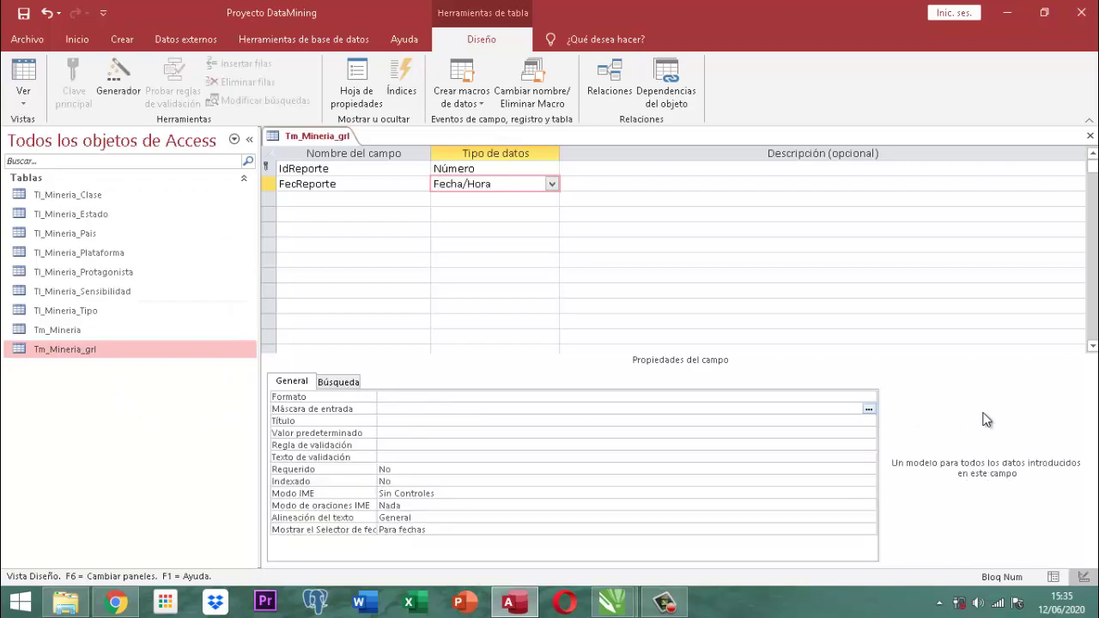
left_click(843, 398)
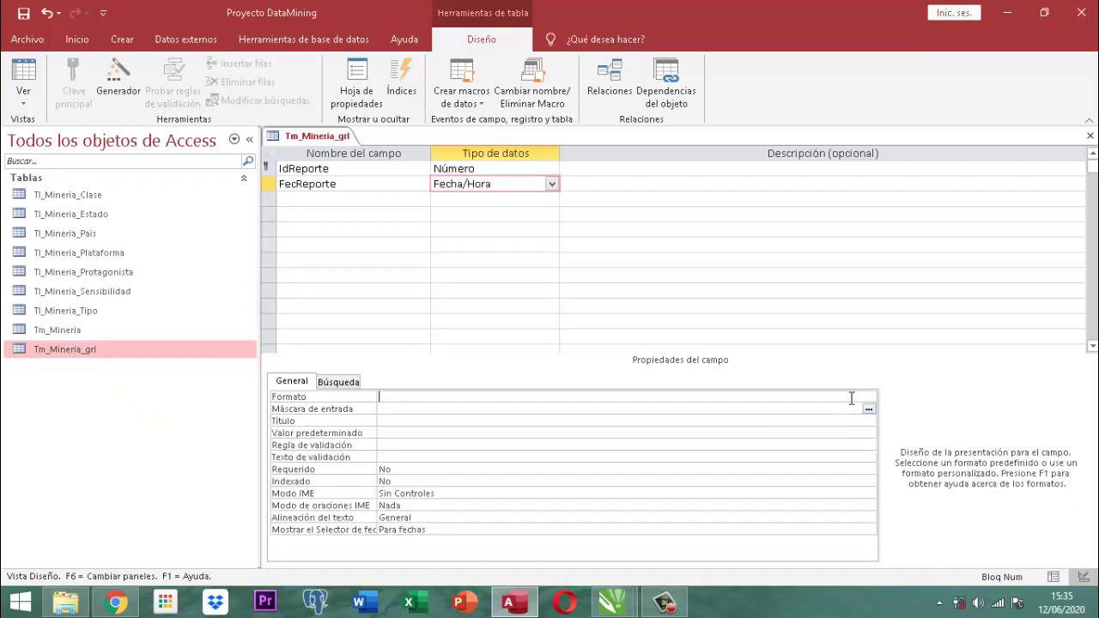
left_click(868, 400)
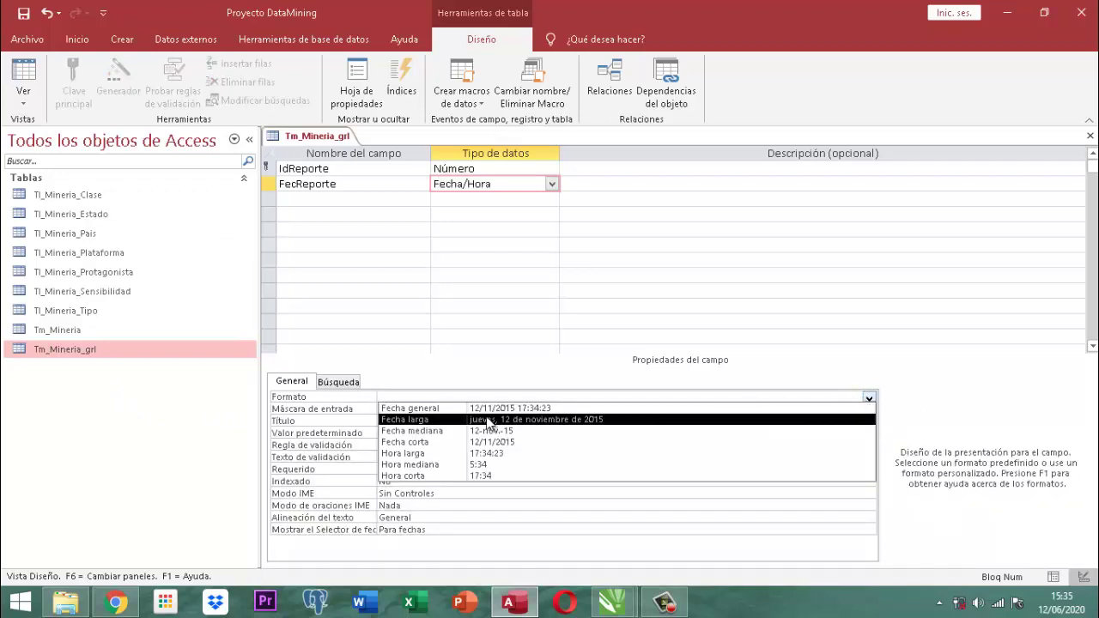
left_click(494, 443)
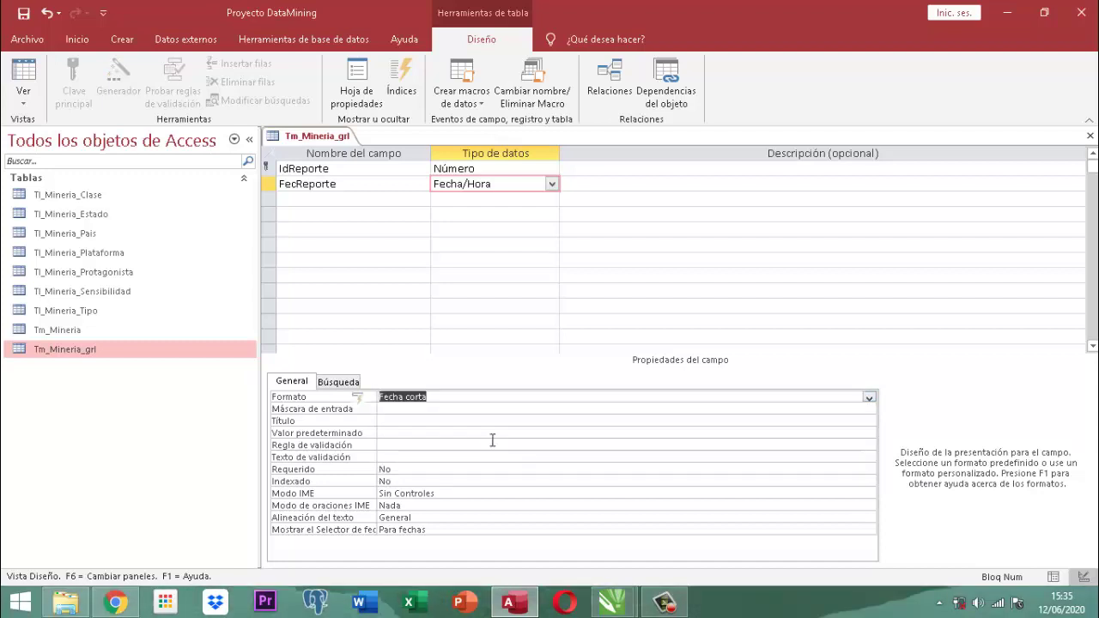
left_click(438, 409)
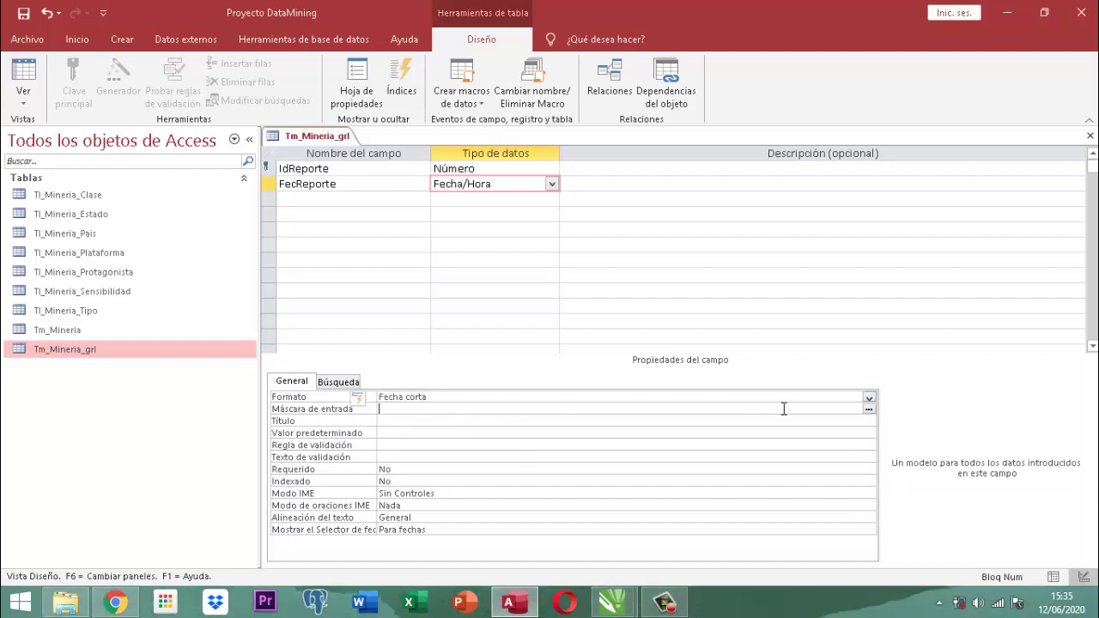
left_click(867, 409)
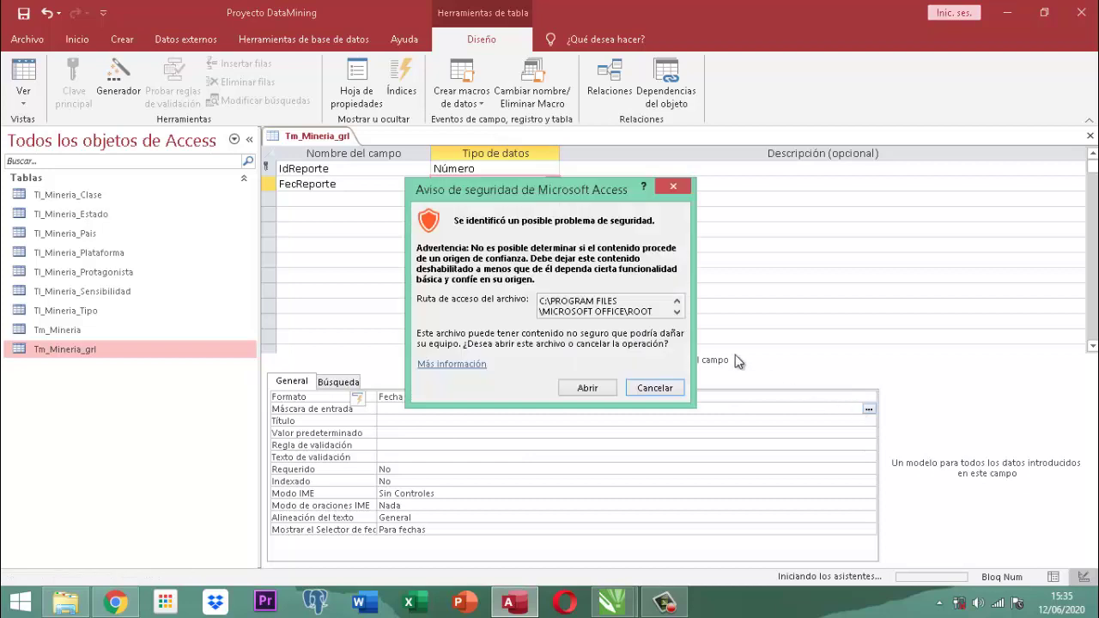
Save the table and give FecReporte the Fecha corta input mask 00/00/0000;0;_.
left_click(574, 385)
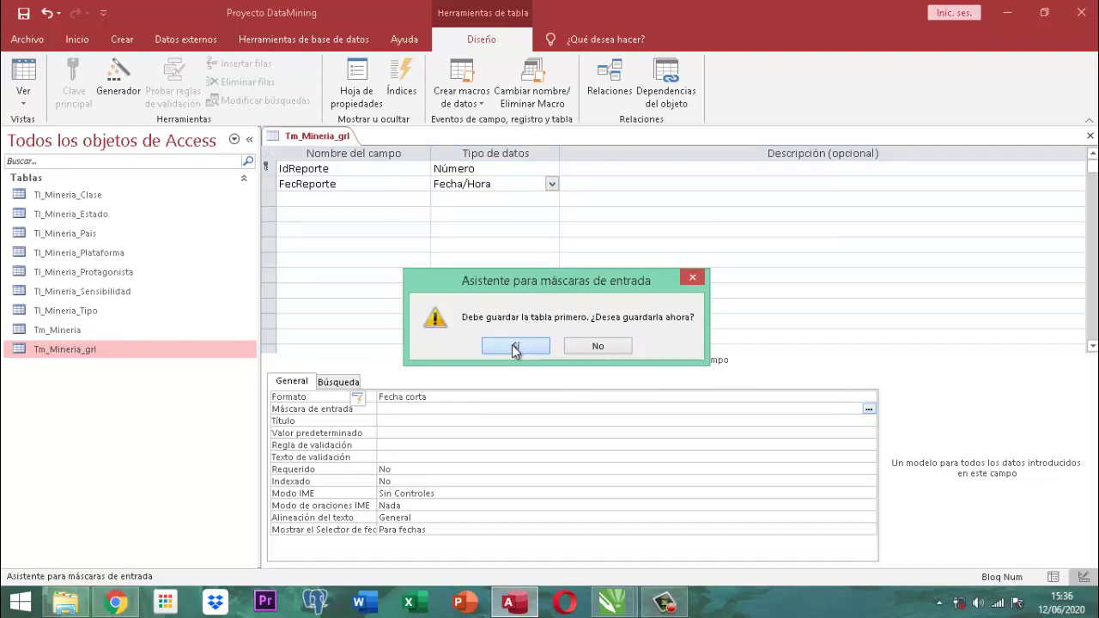
left_click(518, 346)
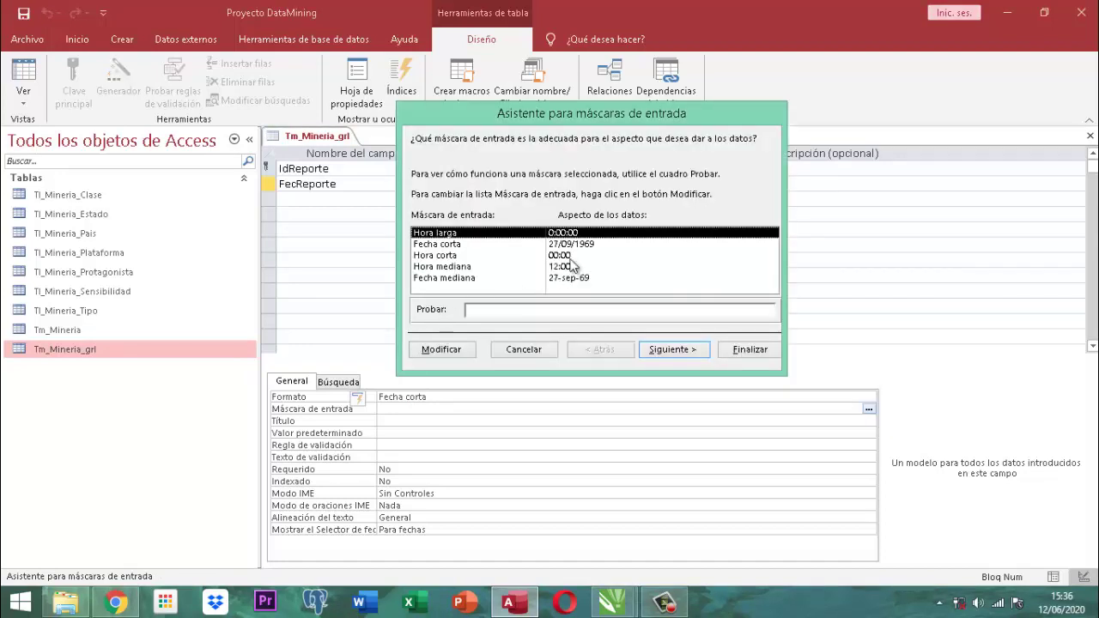
left_click(580, 245)
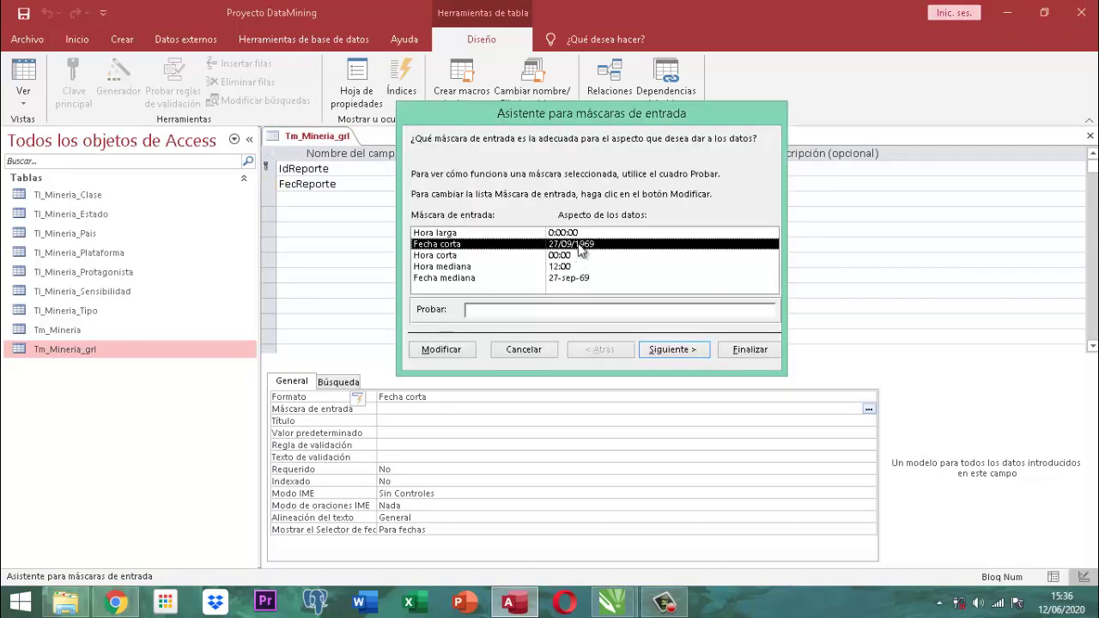
left_click(674, 351)
left_click(672, 350)
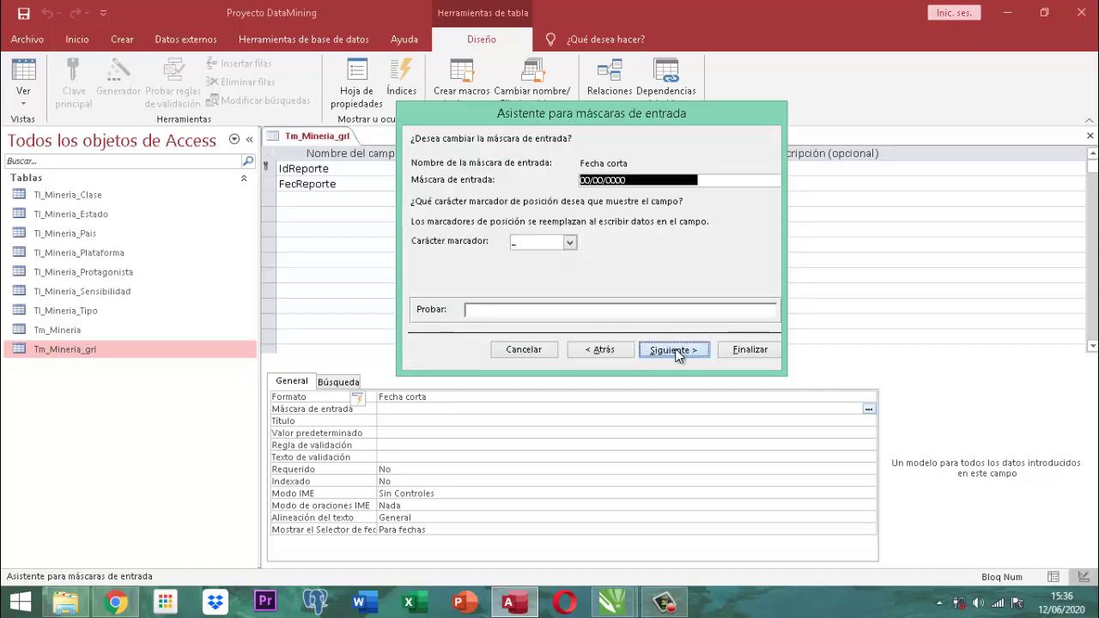
left_click(749, 350)
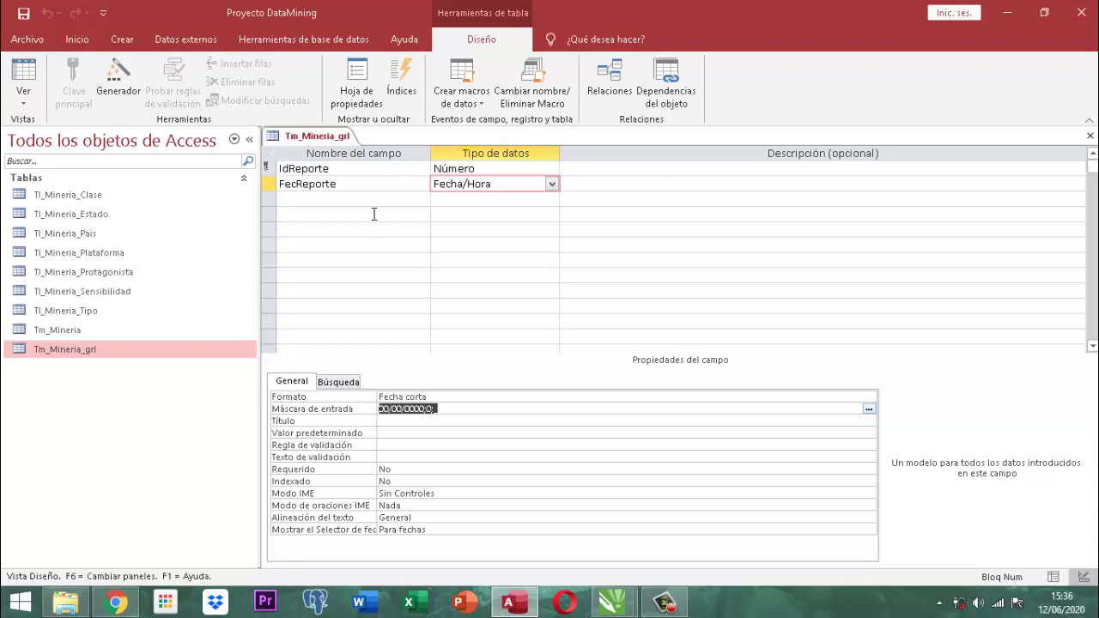
left_click(298, 199)
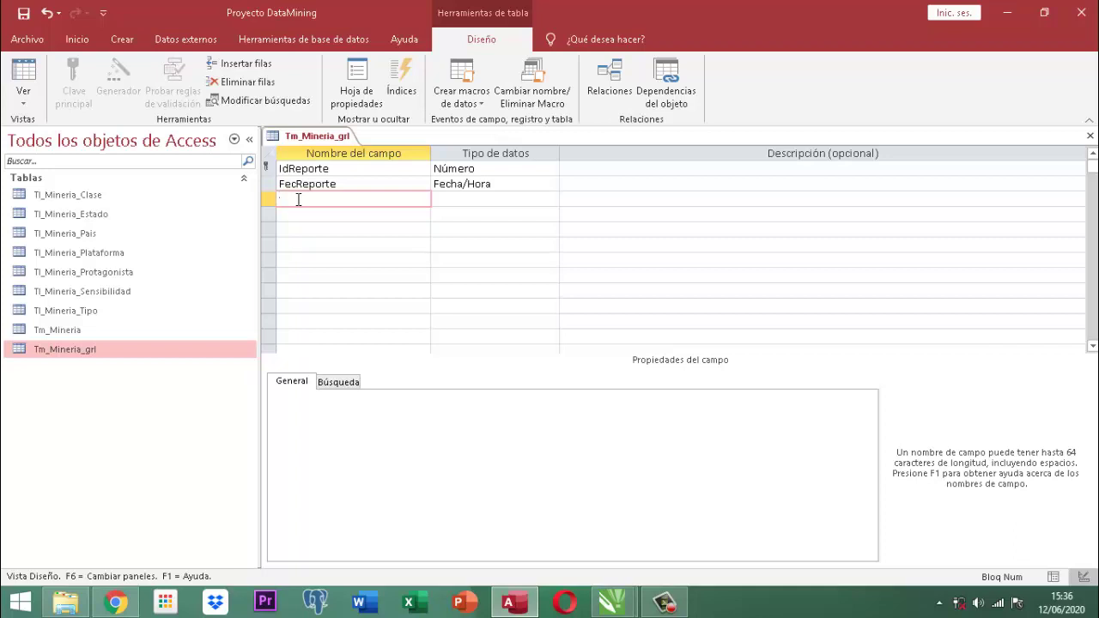
Add the third field TtReporte with the Número data type.
type("T")
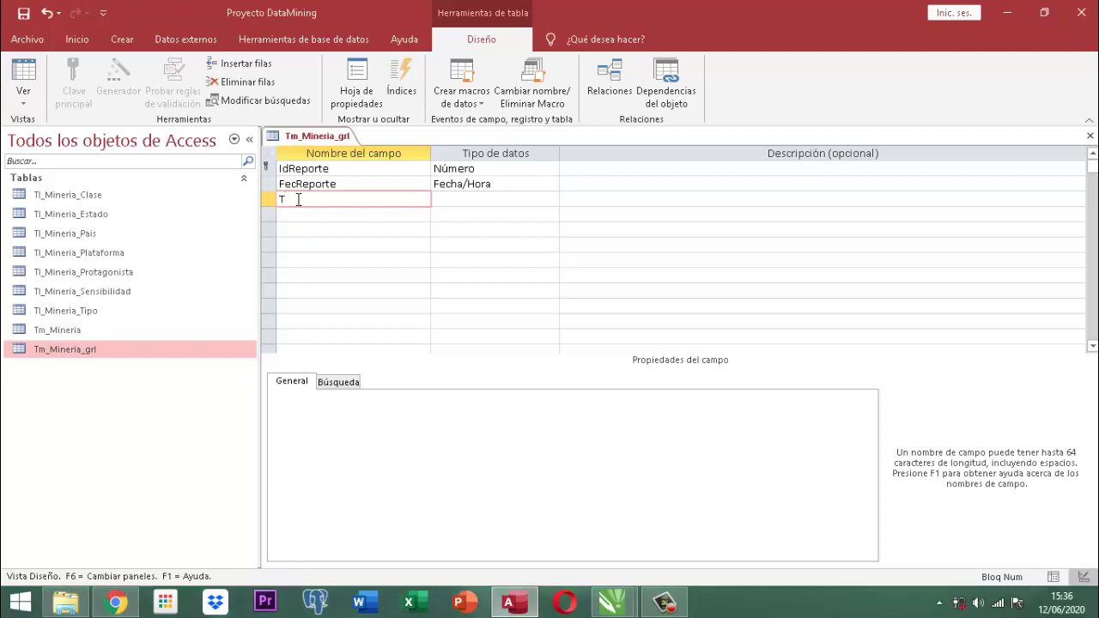
type("tReporte")
key("Tab")
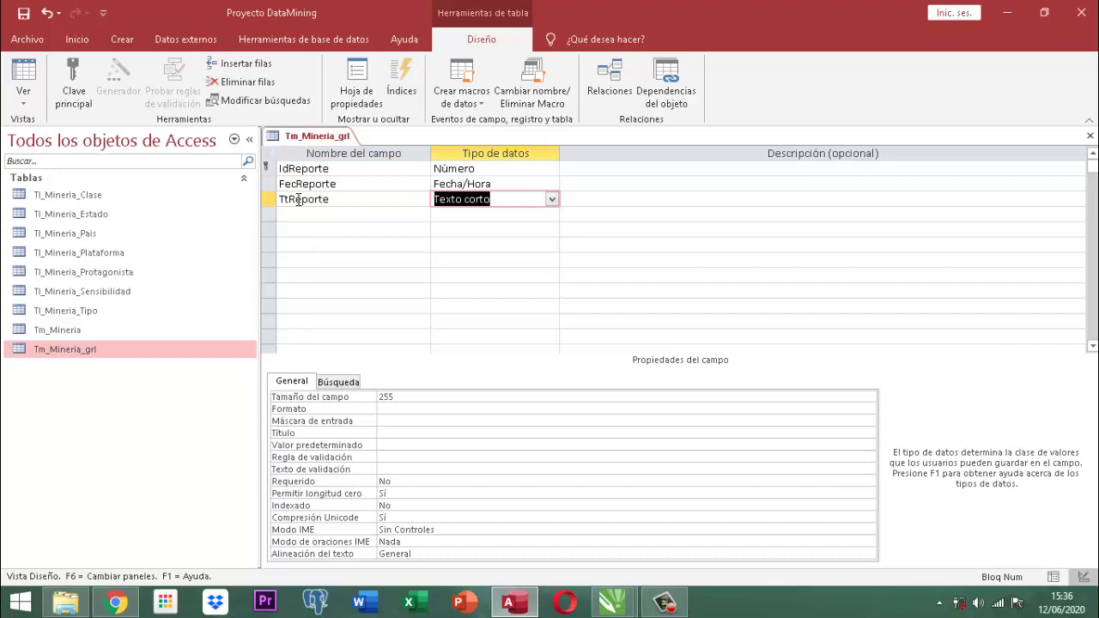
type("número")
key("Tab")
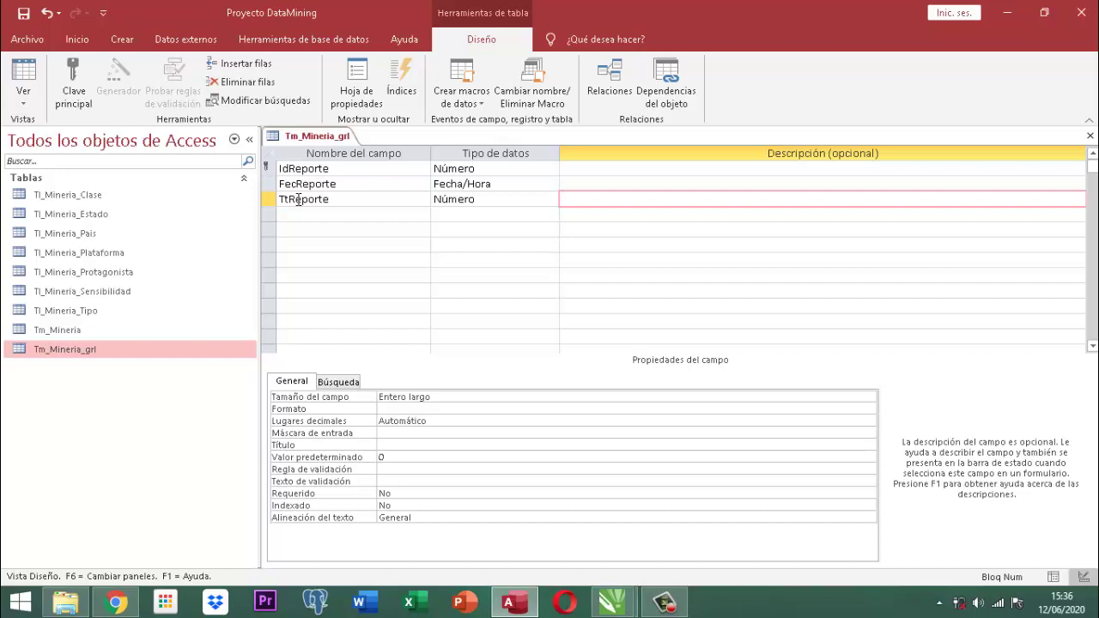
key("Tab")
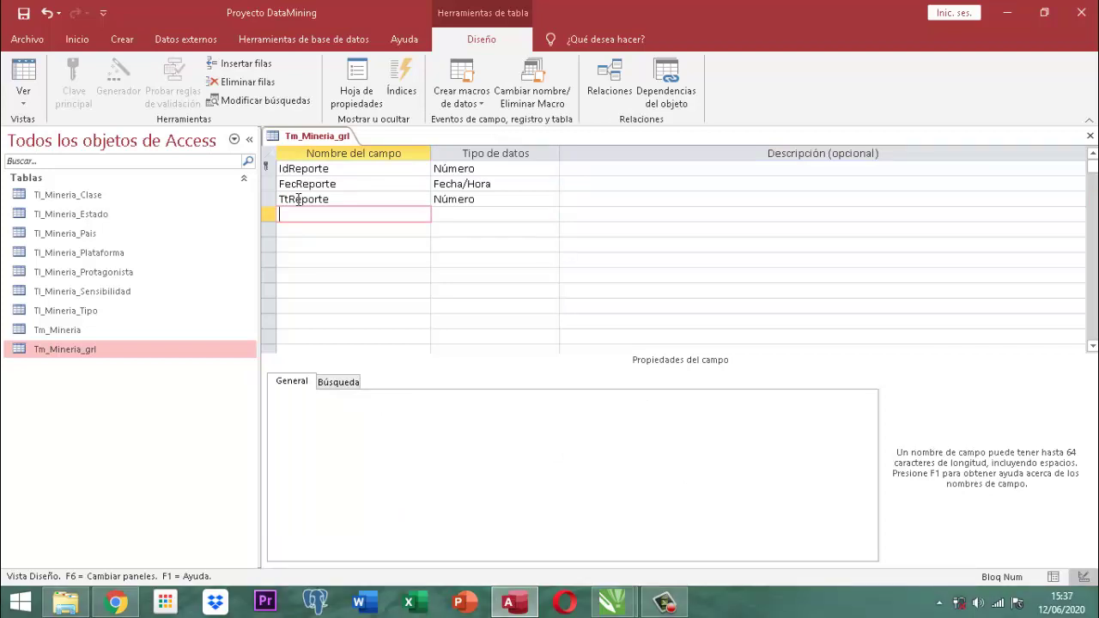
Add a fourth field IdNbReporte as Texto corto and name the fifth field NbReporte.
type("NbReporte")
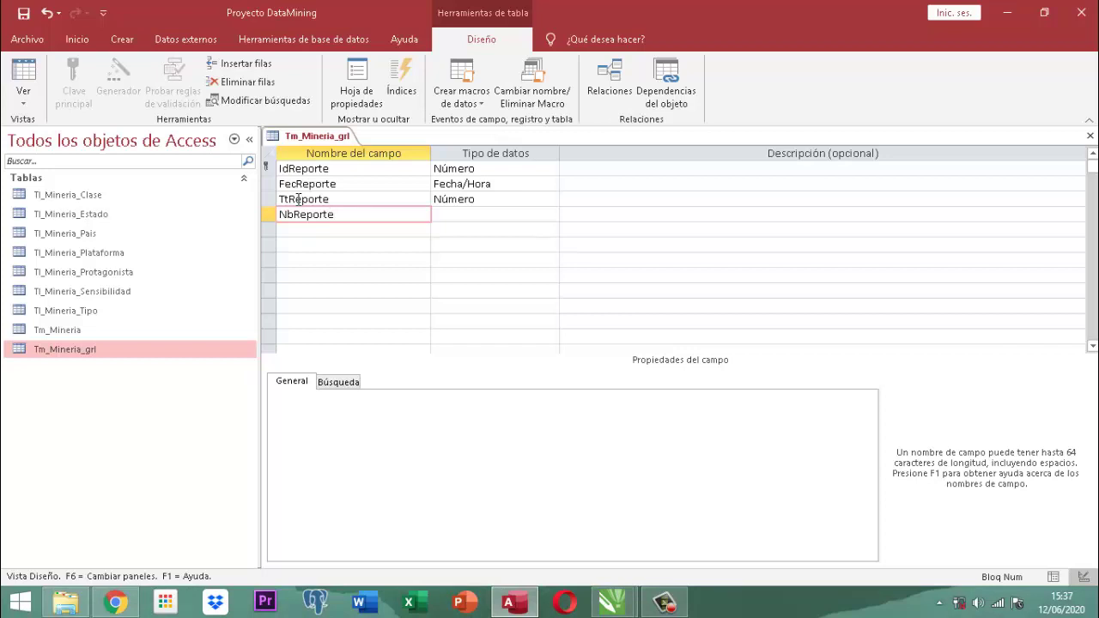
key("BackSpace")
key("BackSpace")
key("BackSpace")
key("BackSpace")
key("BackSpace")
key("BackSpace")
key("BackSpace")
key("BackSpace")
key("BackSpace")
type("Id")
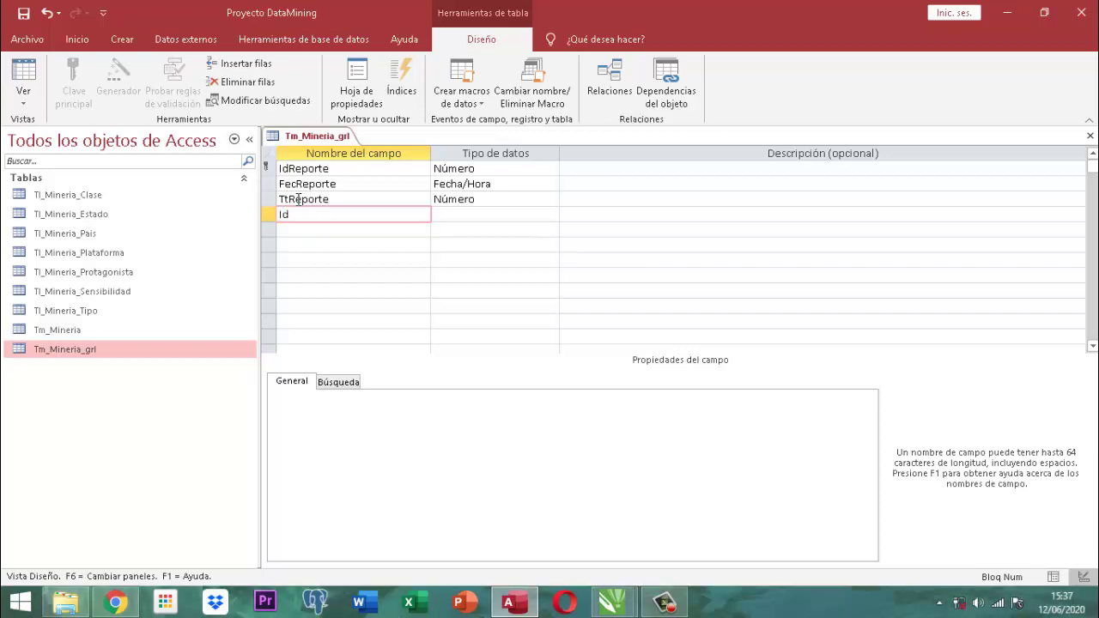
type("NbReporte")
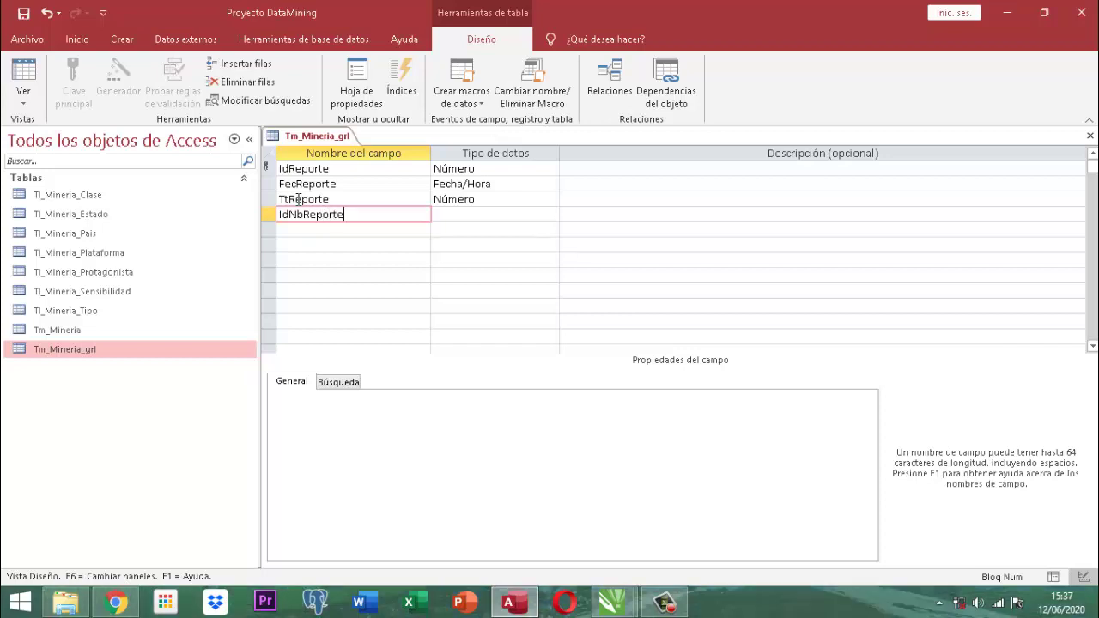
key("Tab")
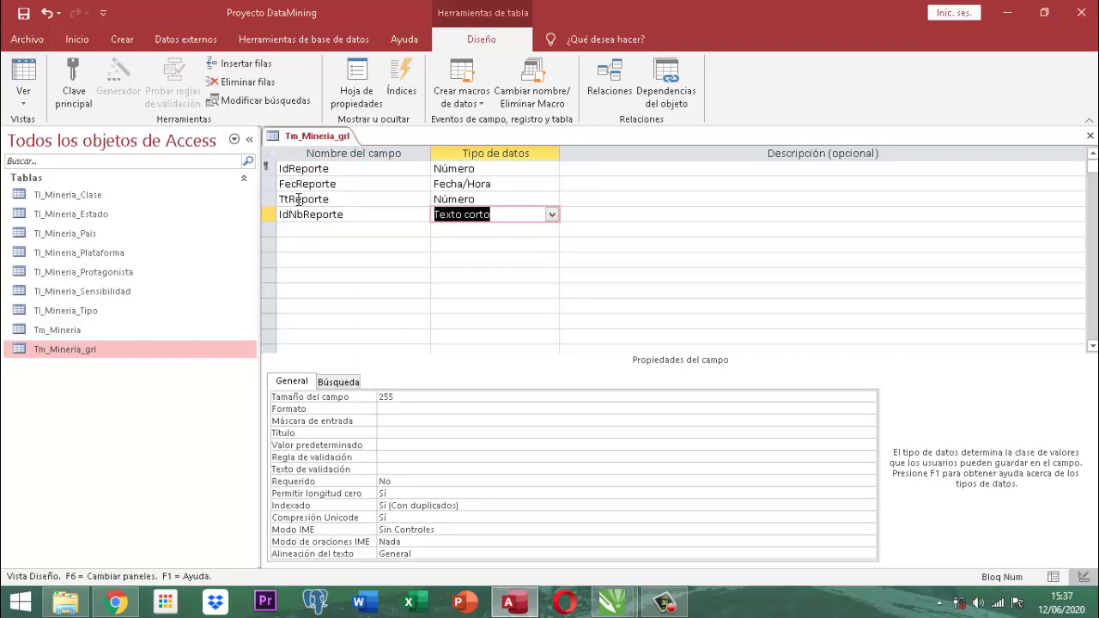
key("Tab")
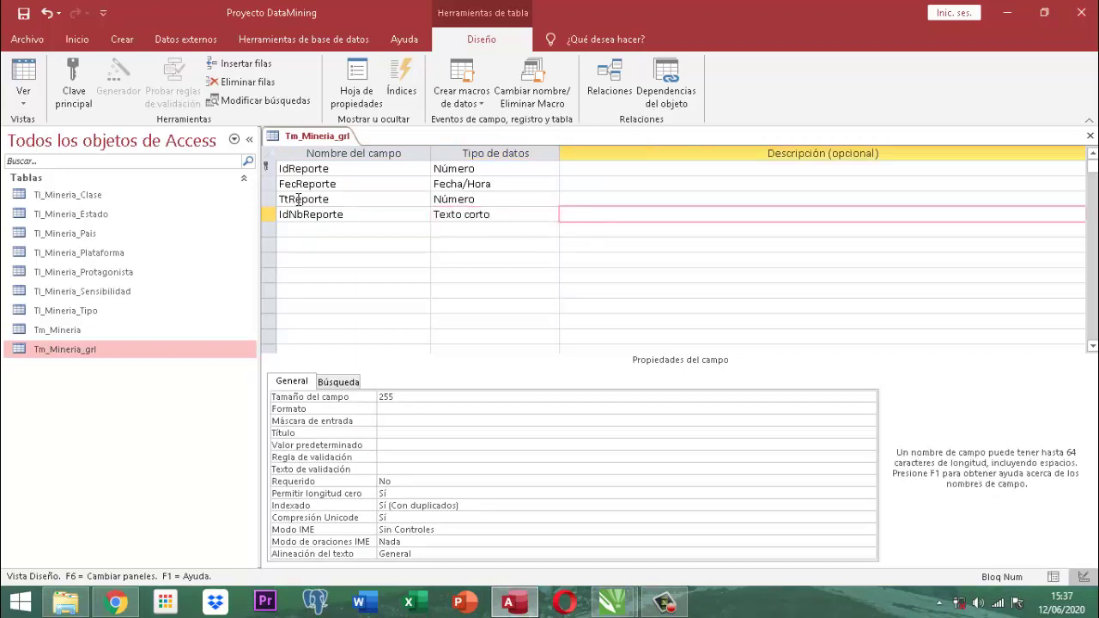
key("Tab")
type("NbReporte")
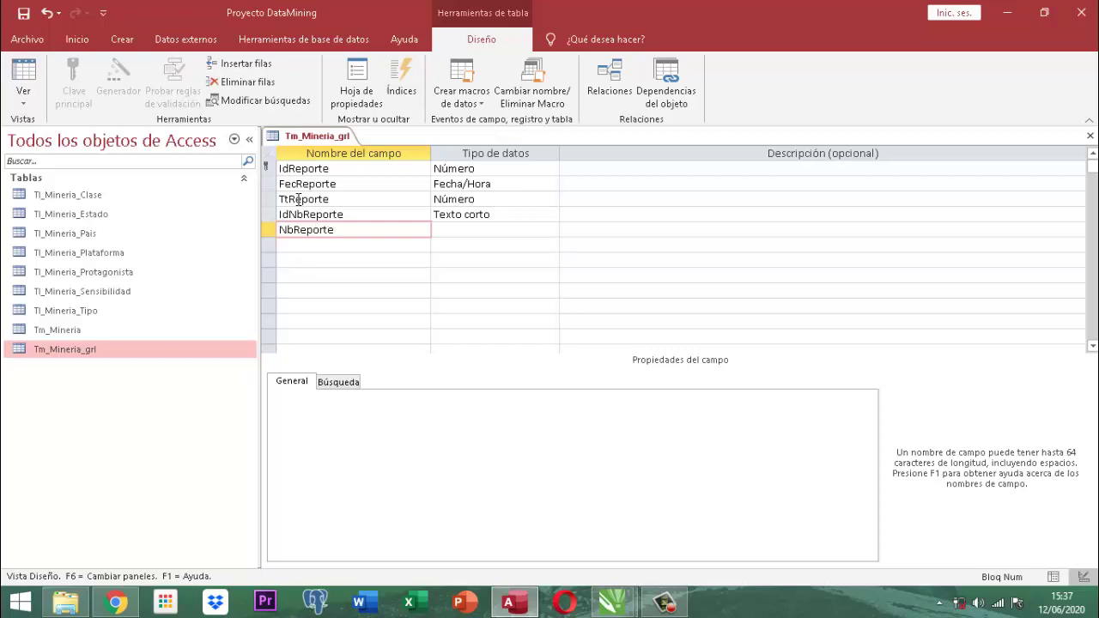
Keep Texto corto as NbReporte's data type and return to the field list.
key("Tab")
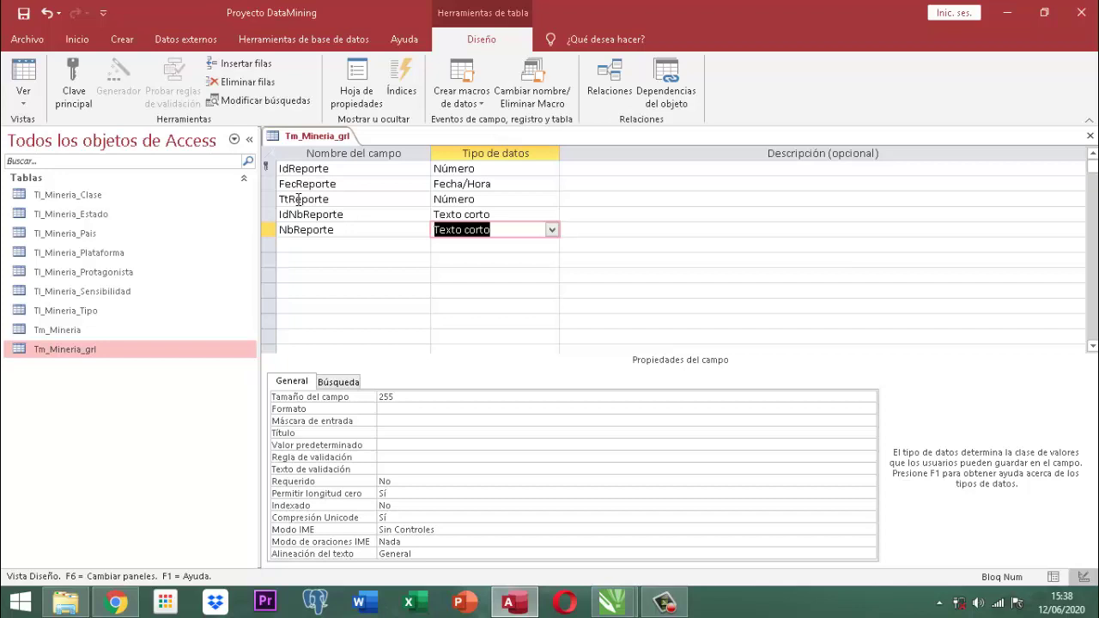
left_click(352, 213)
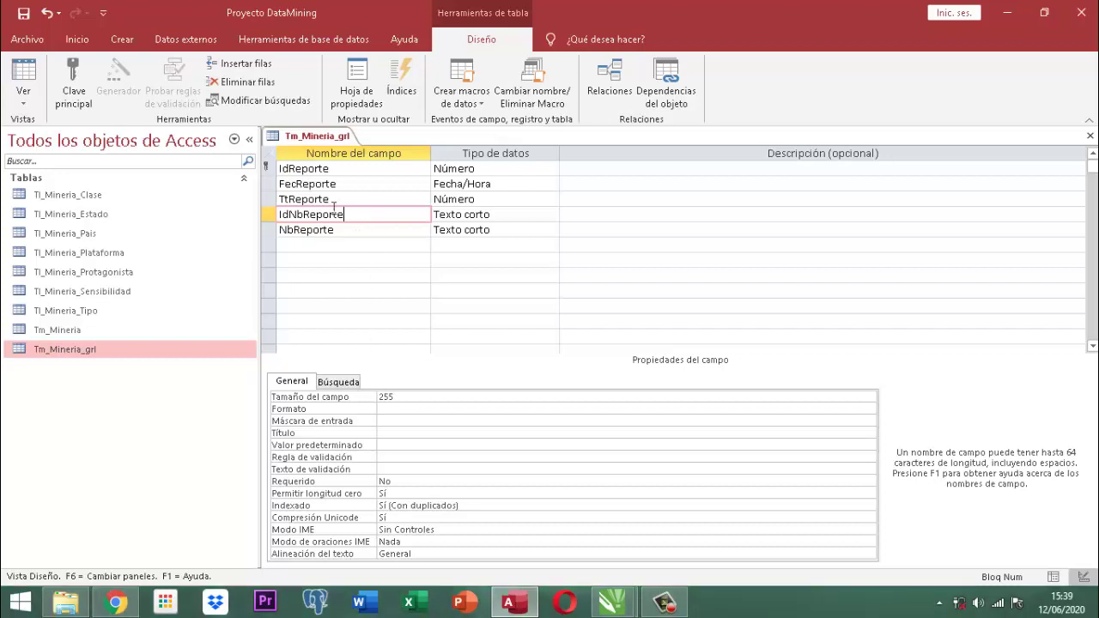
Change IdNbReporte's field size from 255 to 17 characters.
left_click(406, 395)
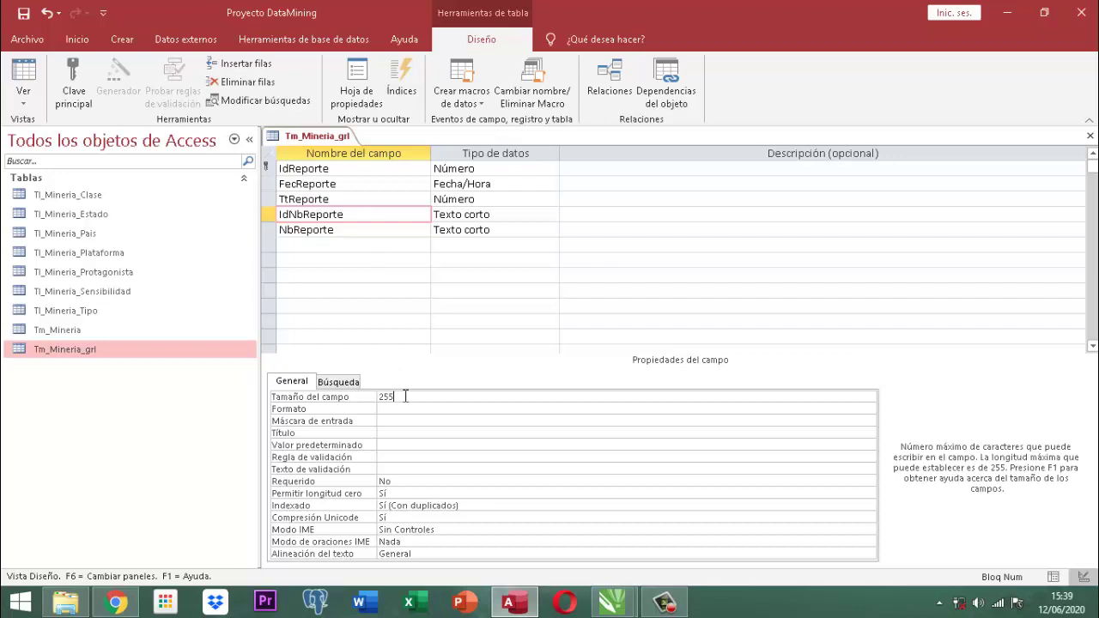
double_click(375, 397)
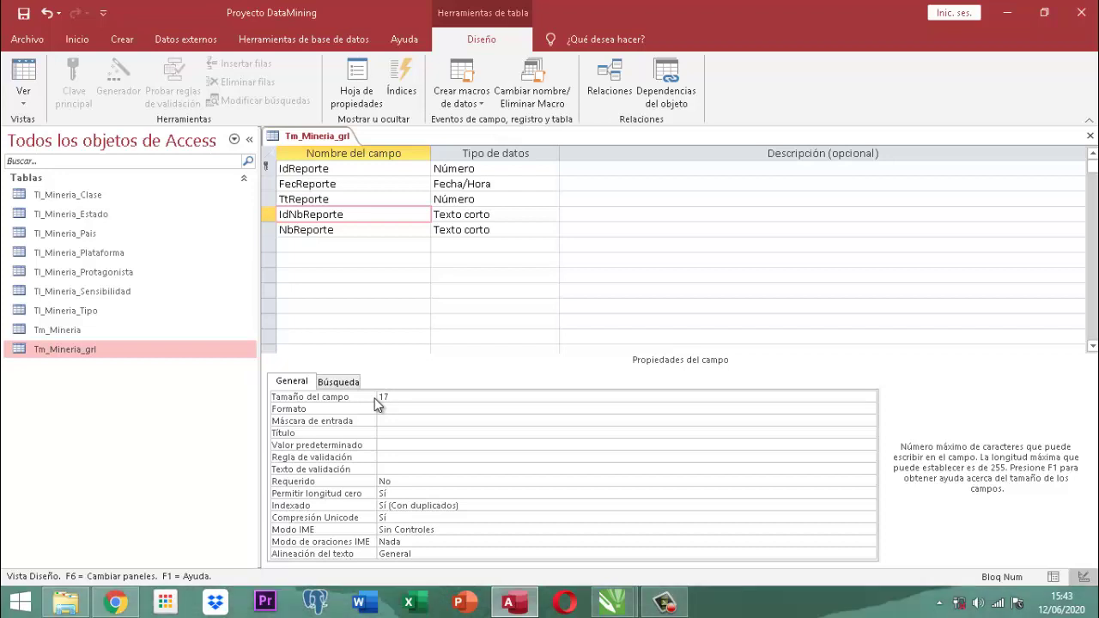
left_click(344, 229)
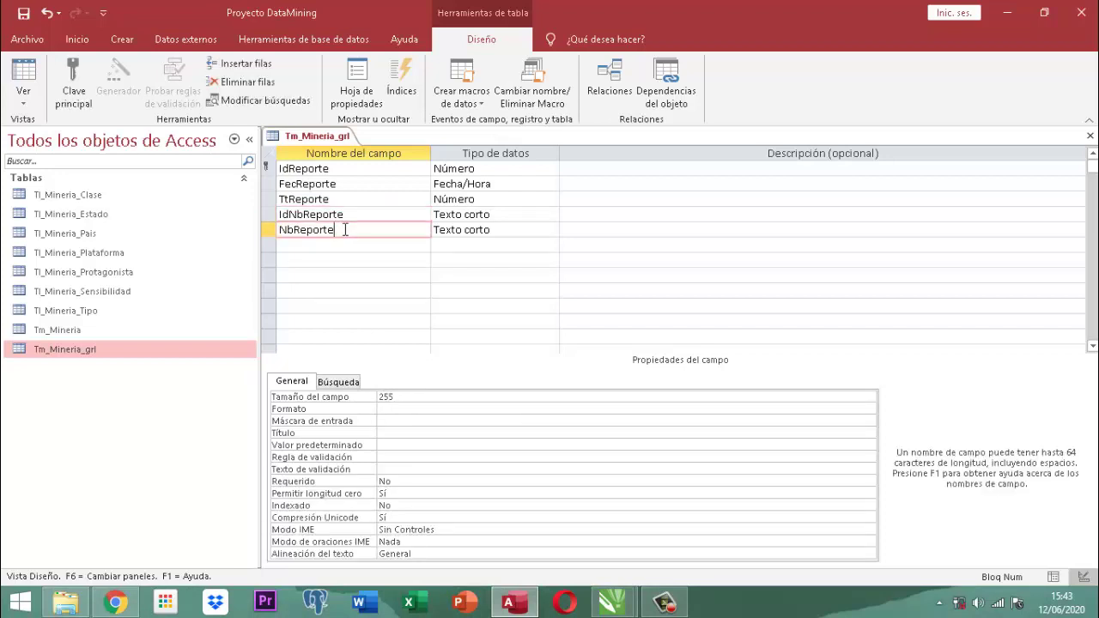
Save and close the Tm_Mineria_grl design.
right_click(326, 140)
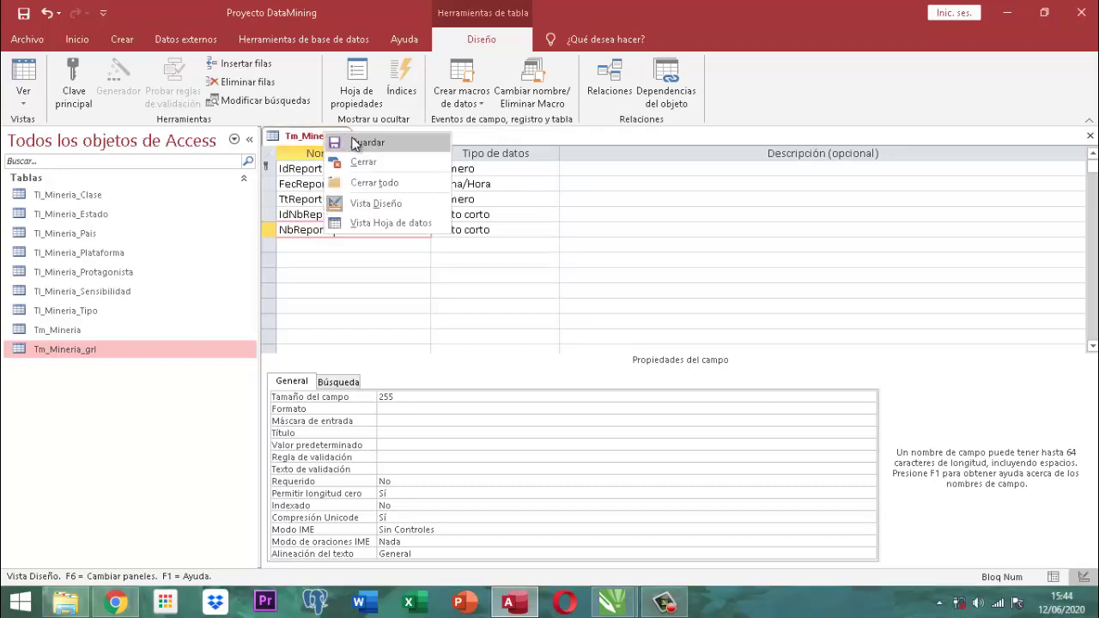
left_click(355, 139)
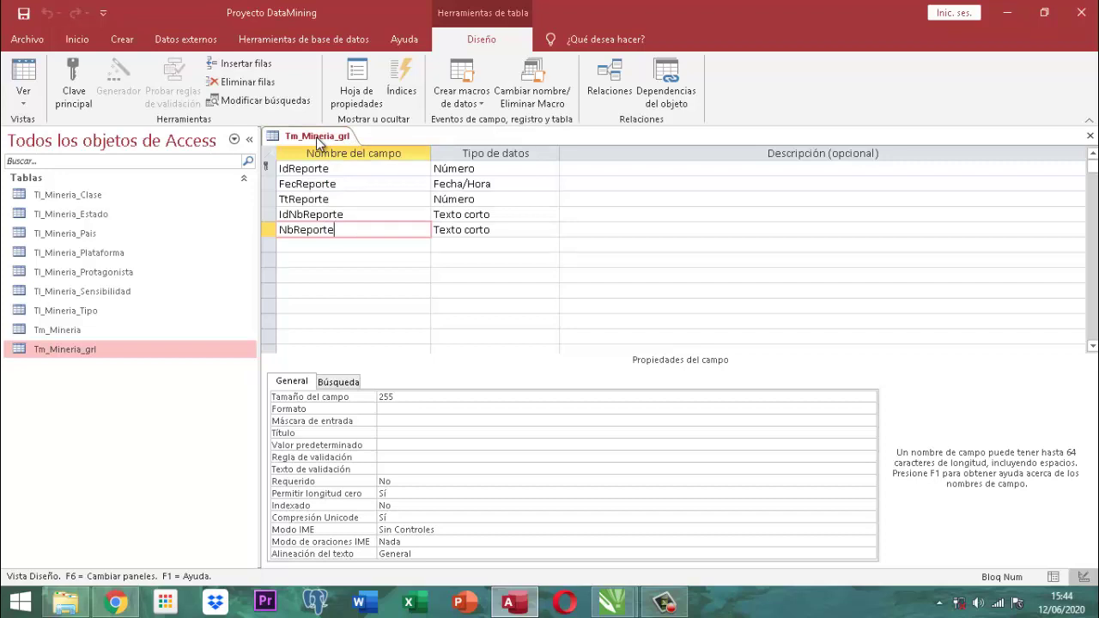
right_click(318, 141)
left_click(356, 167)
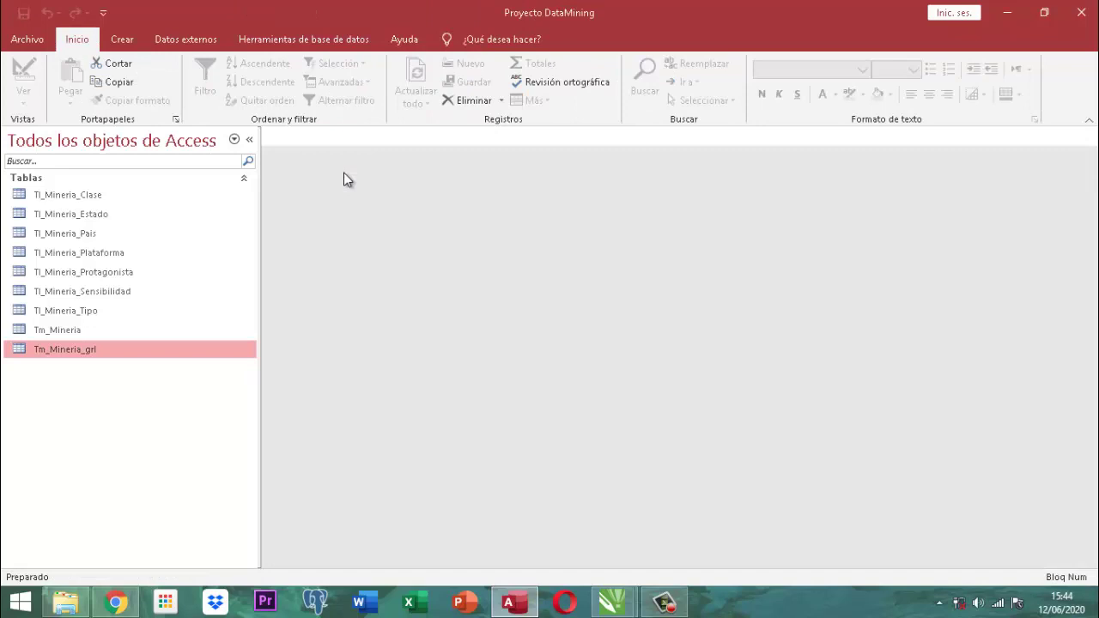
Open Tm_Mineria in design view and select its Id_Reg field.
left_click(49, 332)
right_click(49, 333)
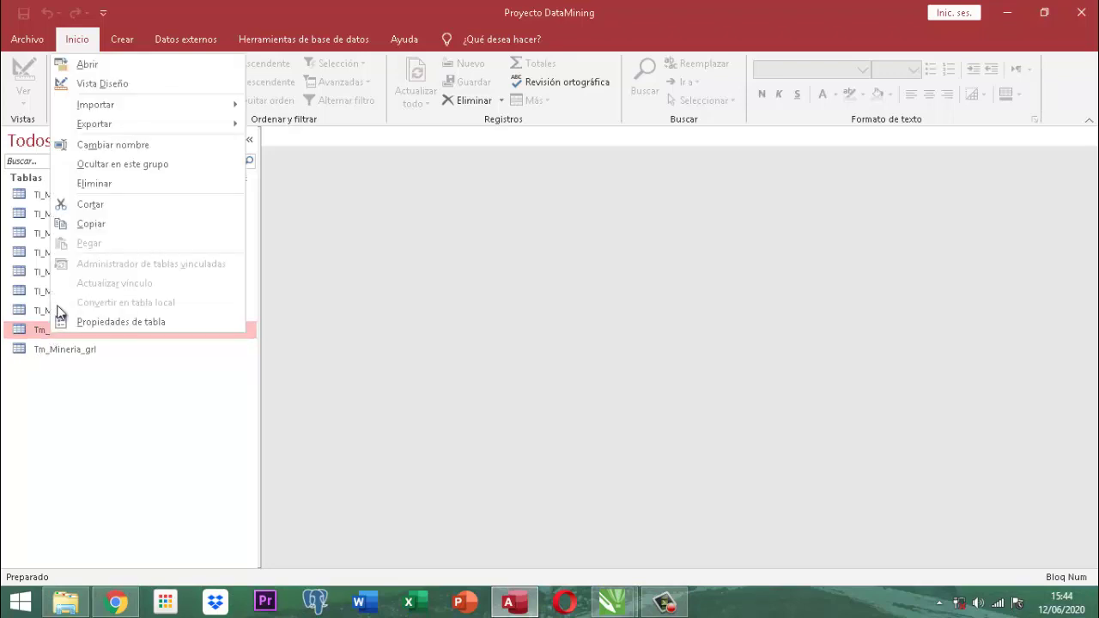
left_click(100, 84)
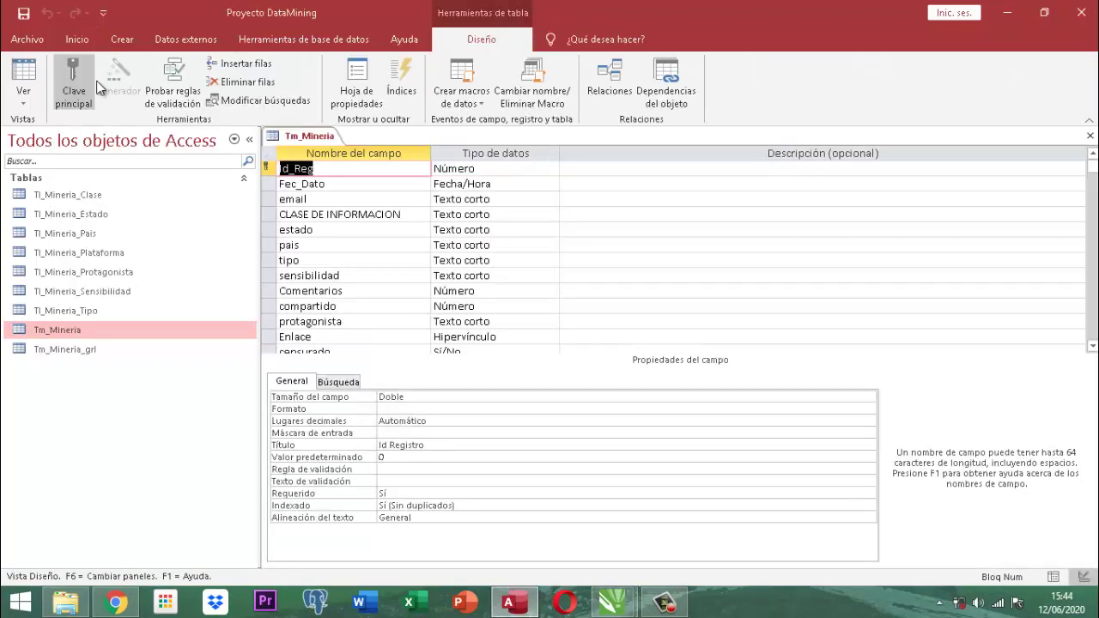
left_click(343, 171)
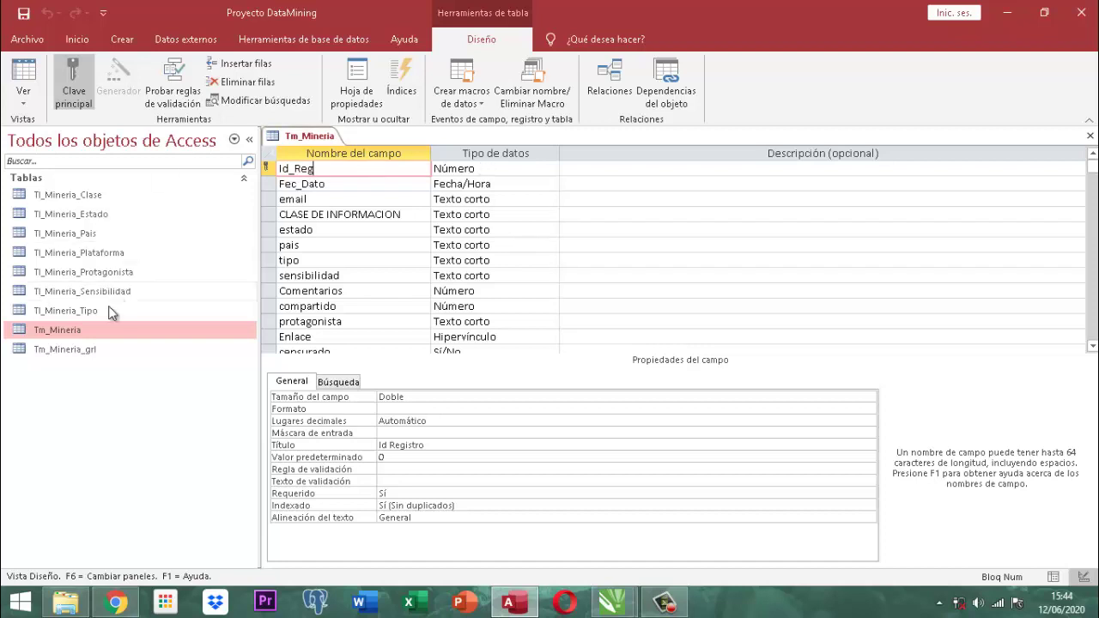
Open Tm_Mineria_grl in design view too, then return to the Tm_Mineria design.
left_click(72, 358)
right_click(72, 358)
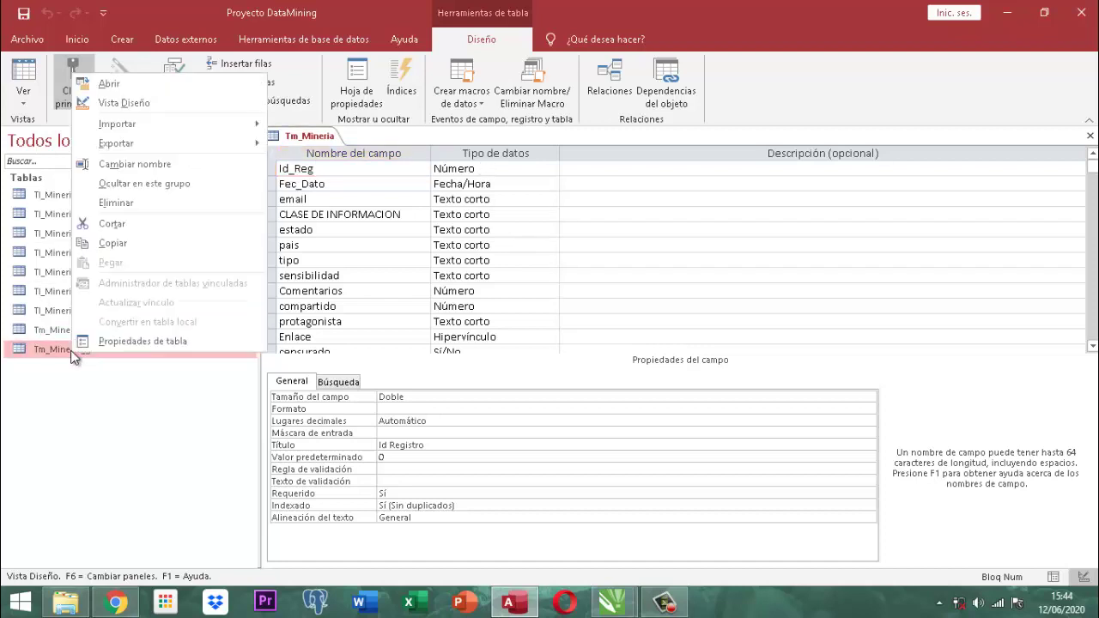
left_click(120, 103)
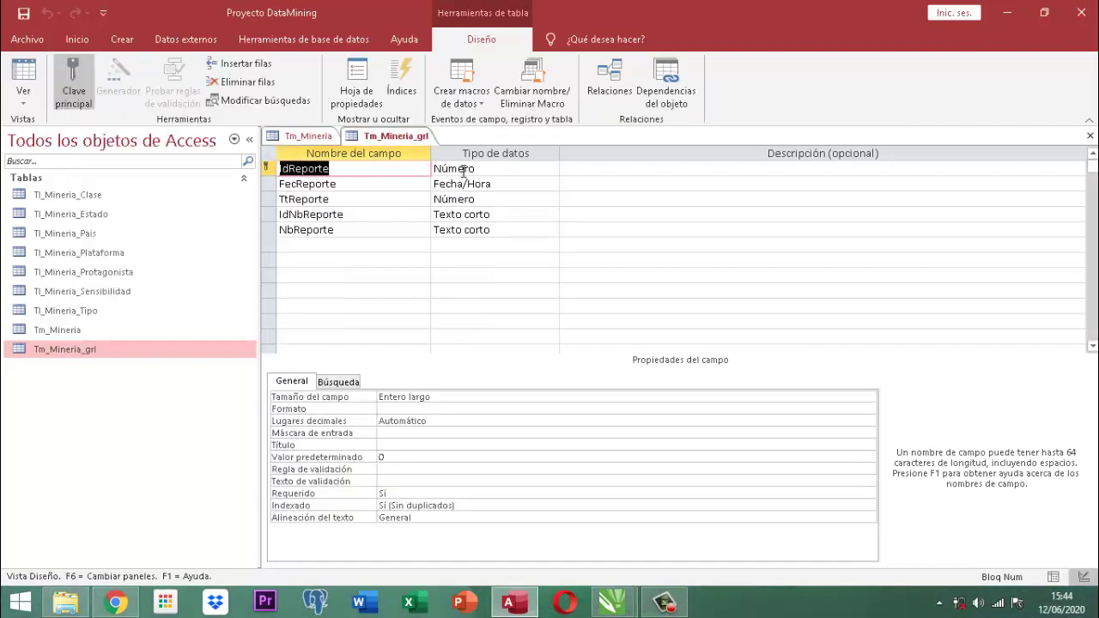
type("Id_Reg")
left_click(313, 137)
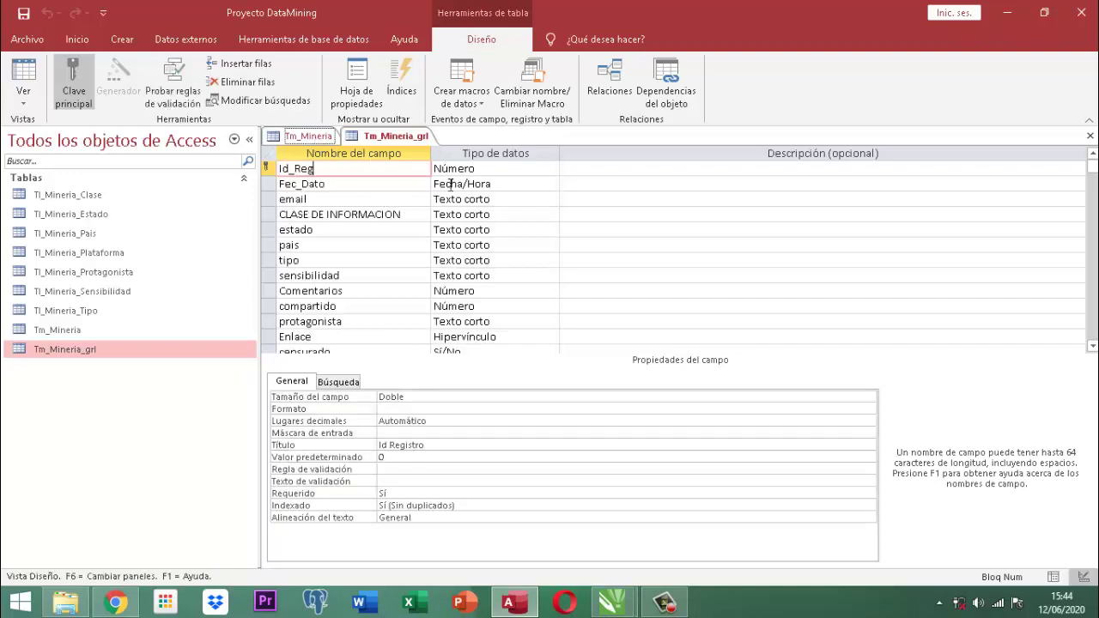
Set the Tamaño del campo of Tm_Mineria's Id_Reg key field to Entero largo instead of Doble.
left_click(416, 396)
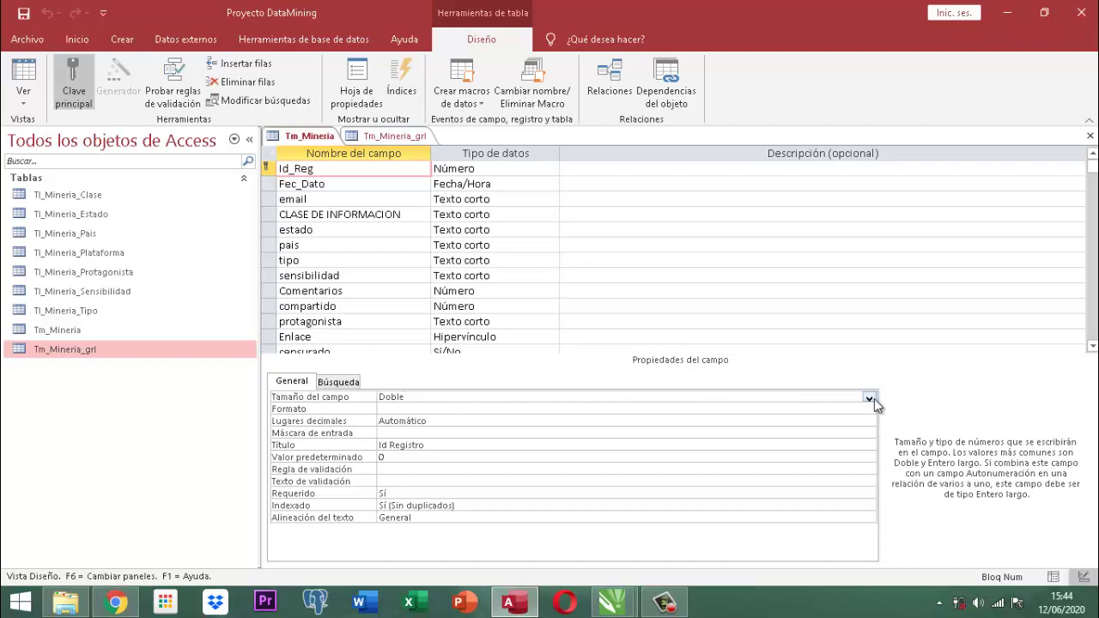
left_click(870, 399)
left_click(424, 431)
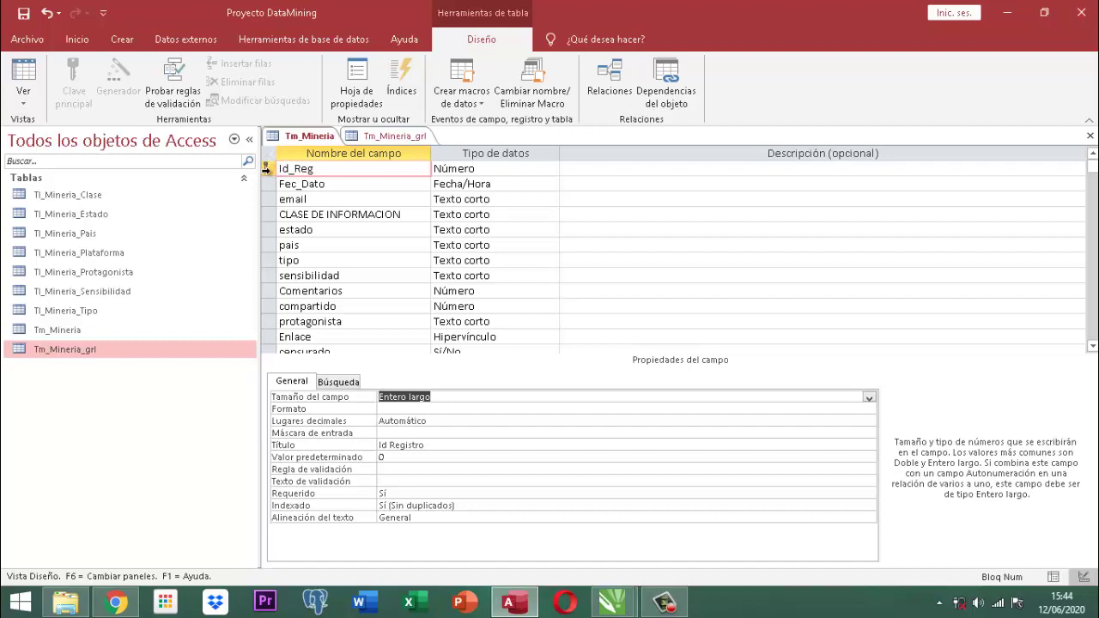
mouse_move(267, 169)
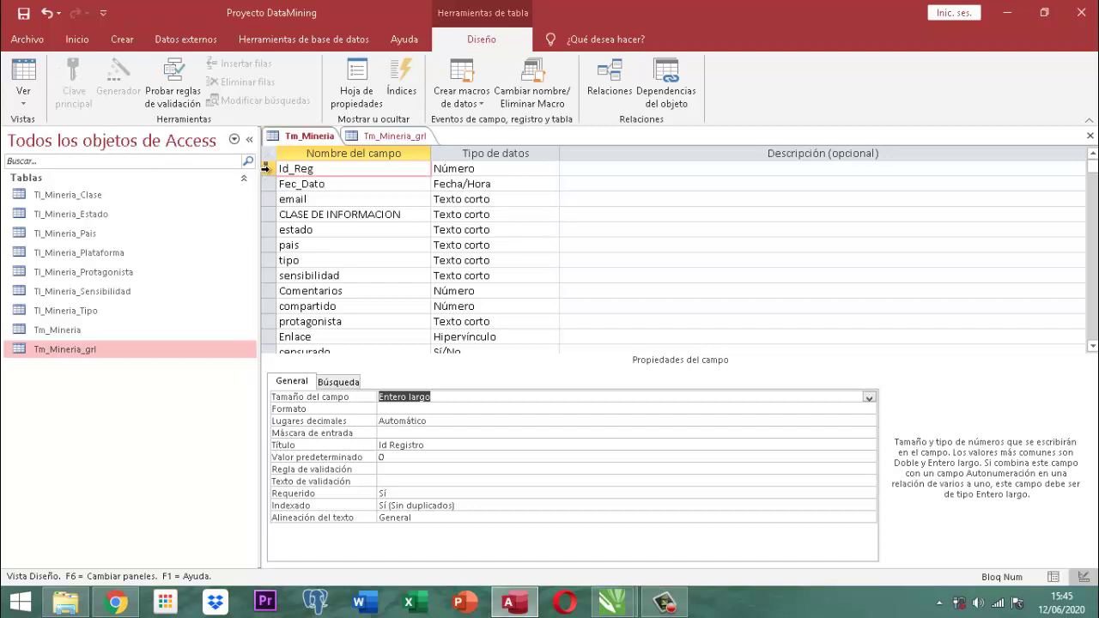
right_click(407, 139)
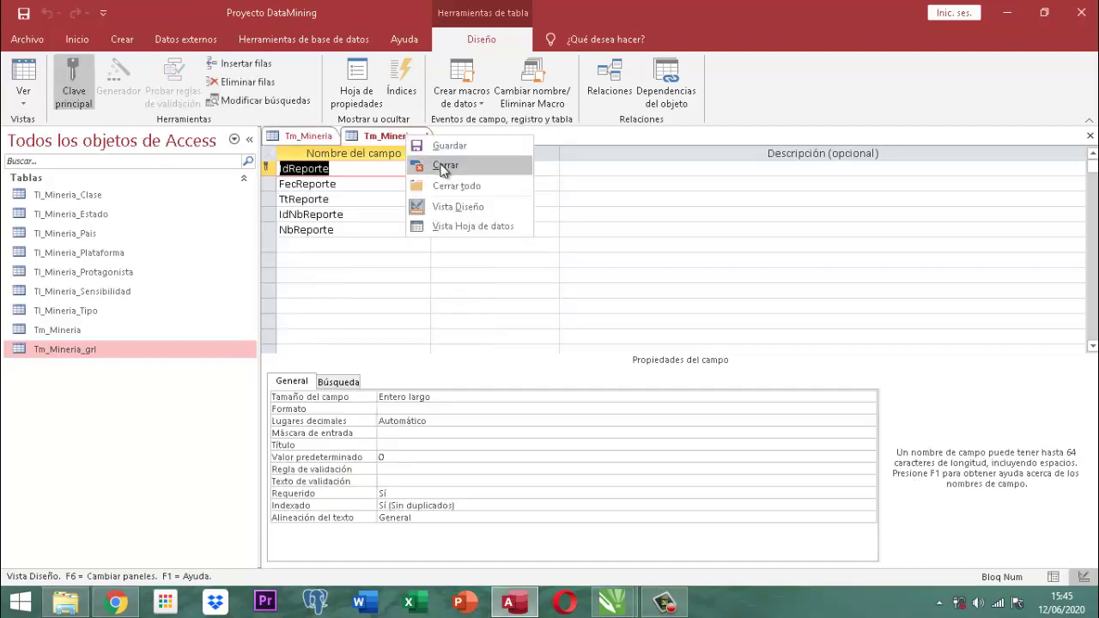
Close the Tm_Mineria_grl design and remove the primary key from Id_Reg.
left_click(444, 167)
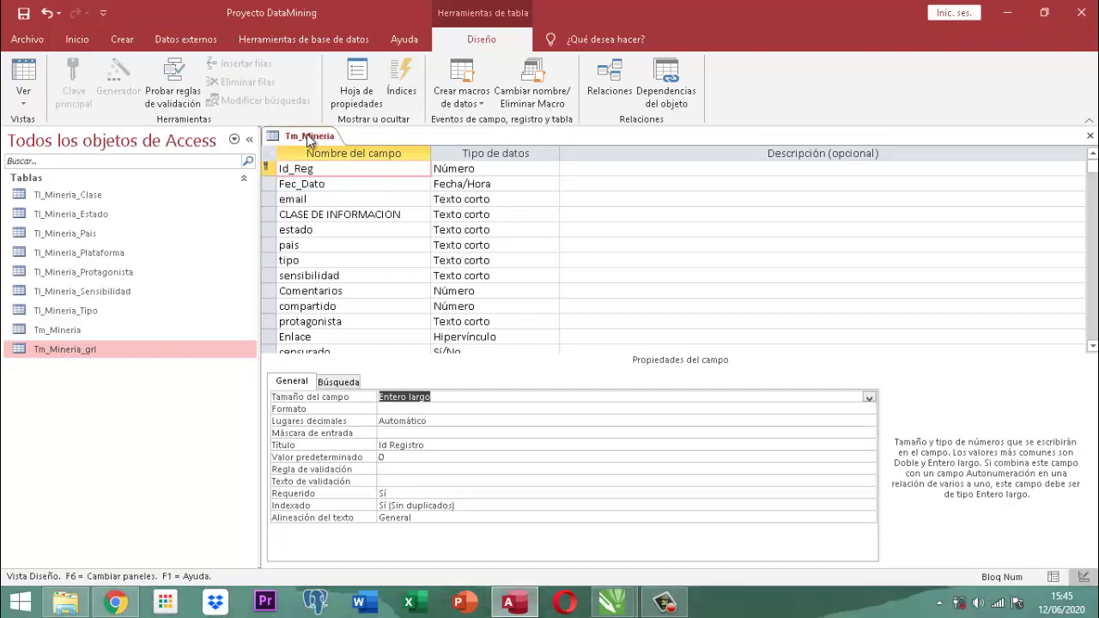
left_click(269, 168)
left_click(268, 168)
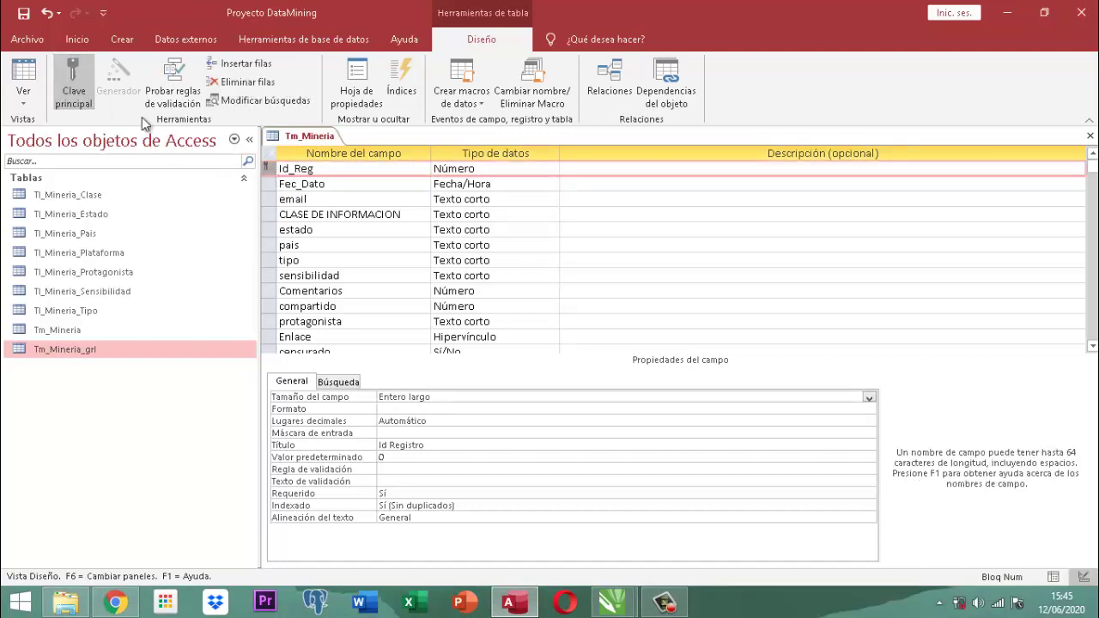
left_click(64, 79)
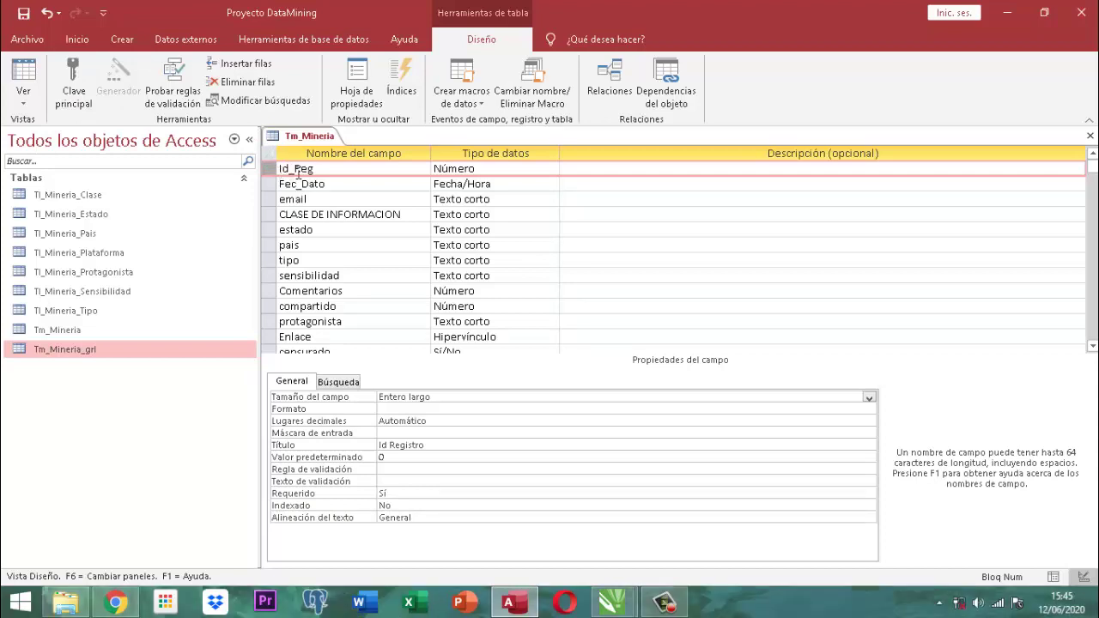
Insert a new first field IdItem of type Autonumeración and make it the primary key.
left_click(239, 68)
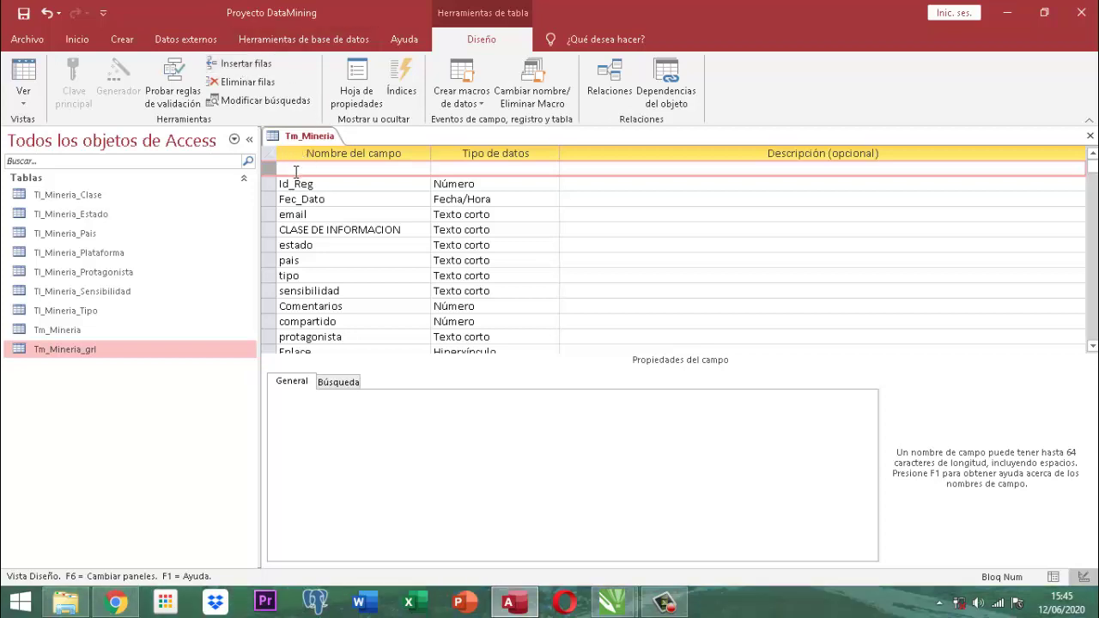
left_click(295, 171)
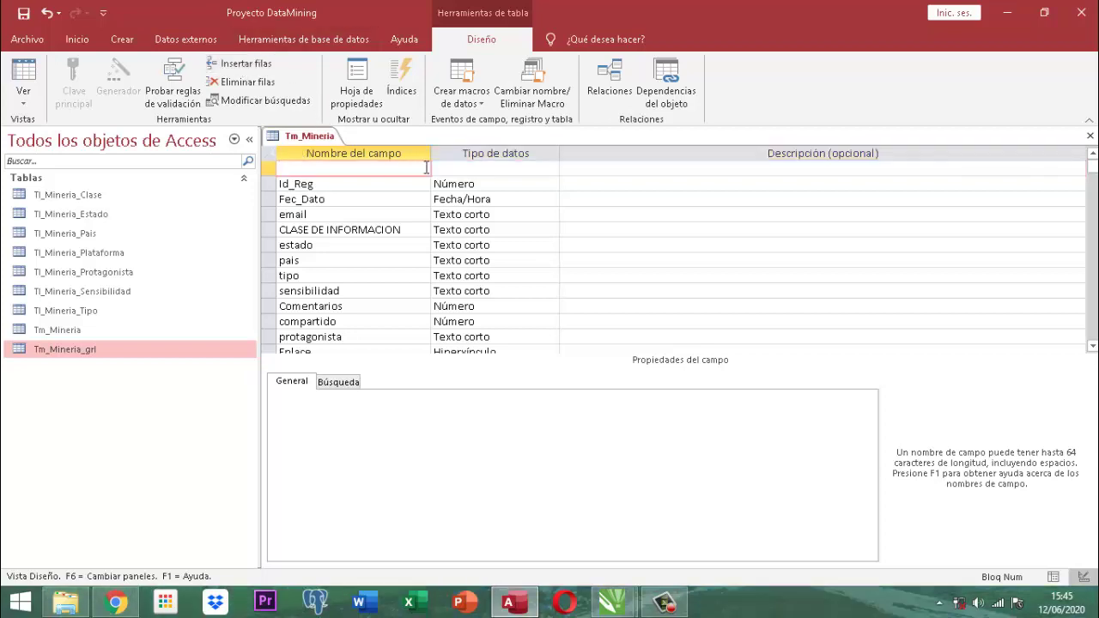
type("IdItem")
key("Tab")
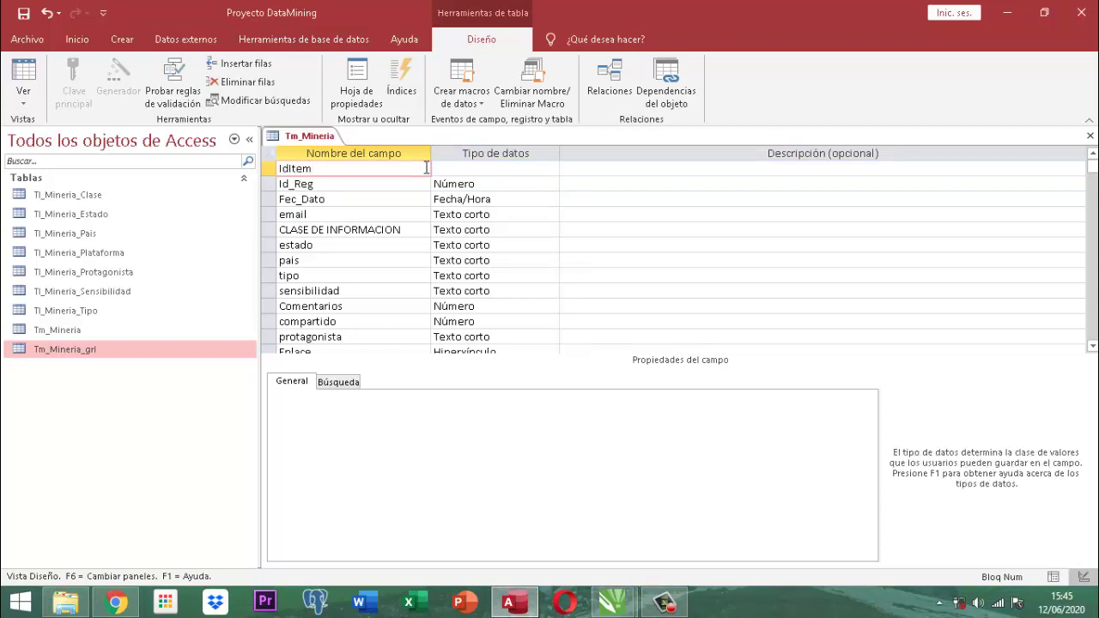
type("autonumeración")
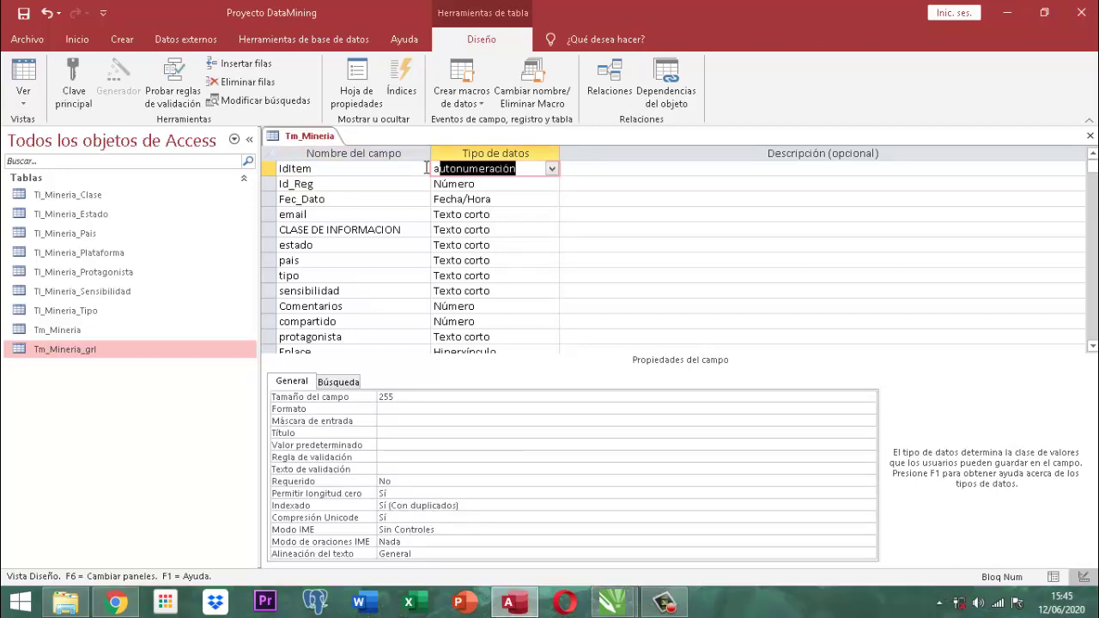
key("Tab")
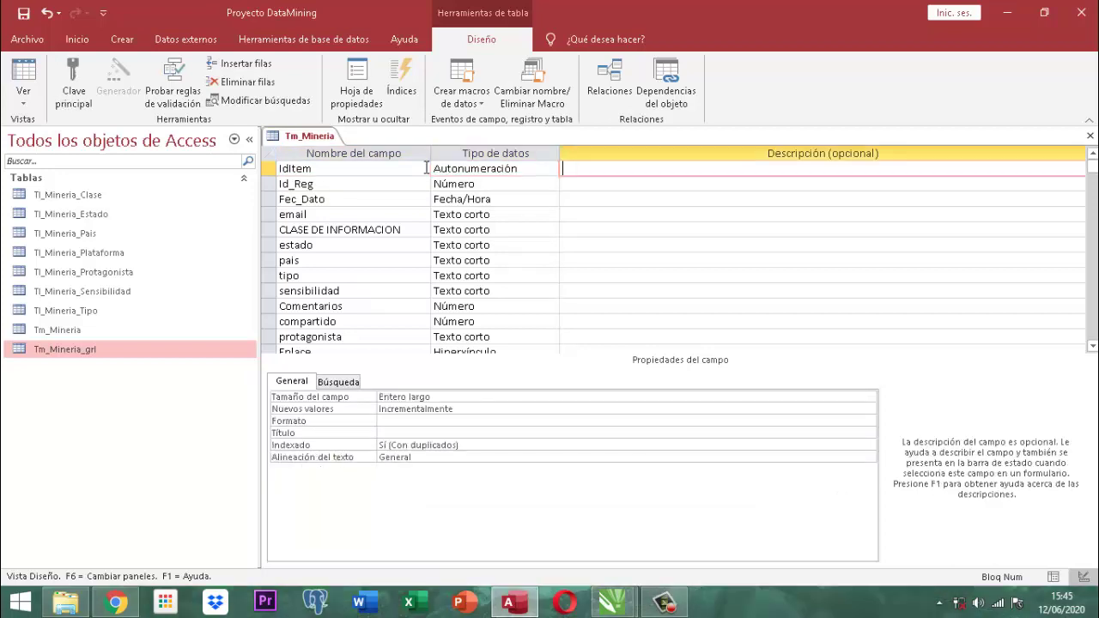
left_click(75, 78)
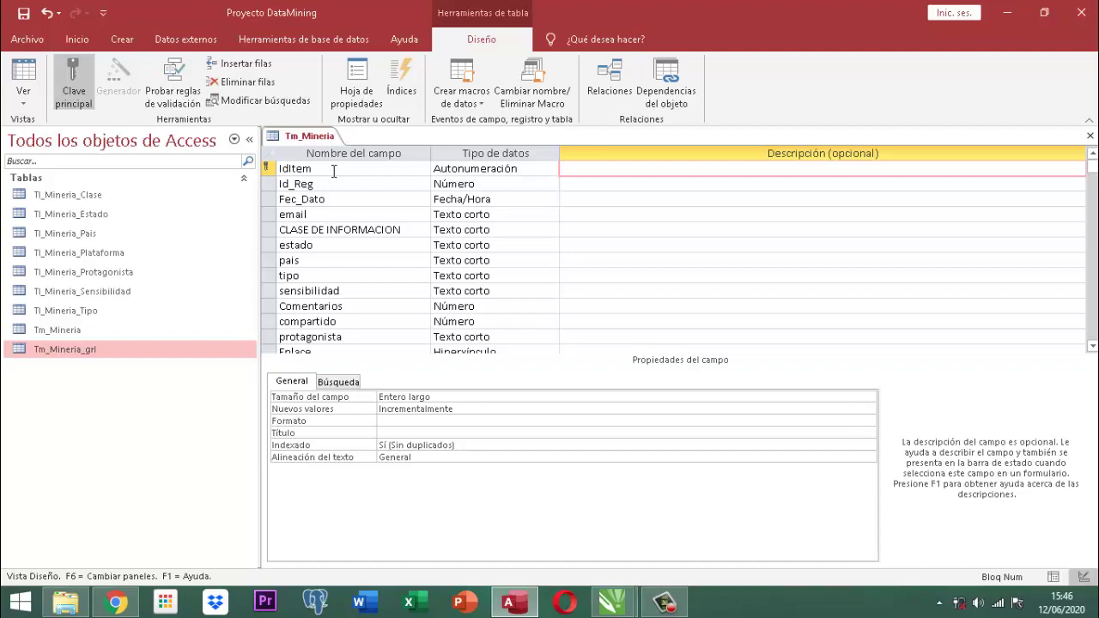
Save the Tm_Mineria design, accepting the data-loss warning, then close the table.
right_click(298, 139)
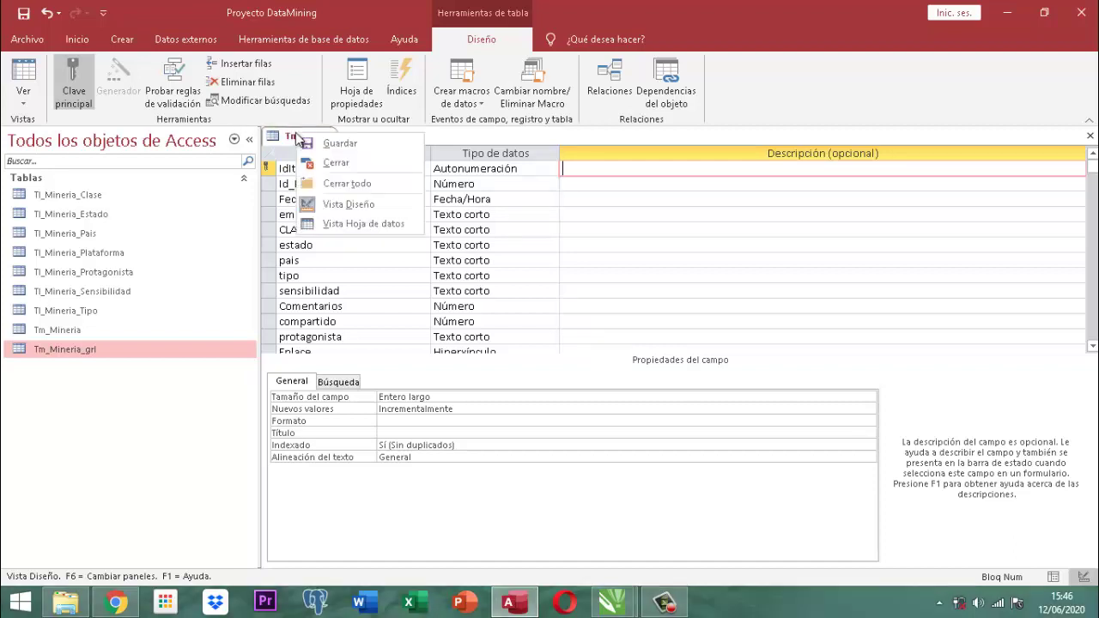
left_click(295, 135)
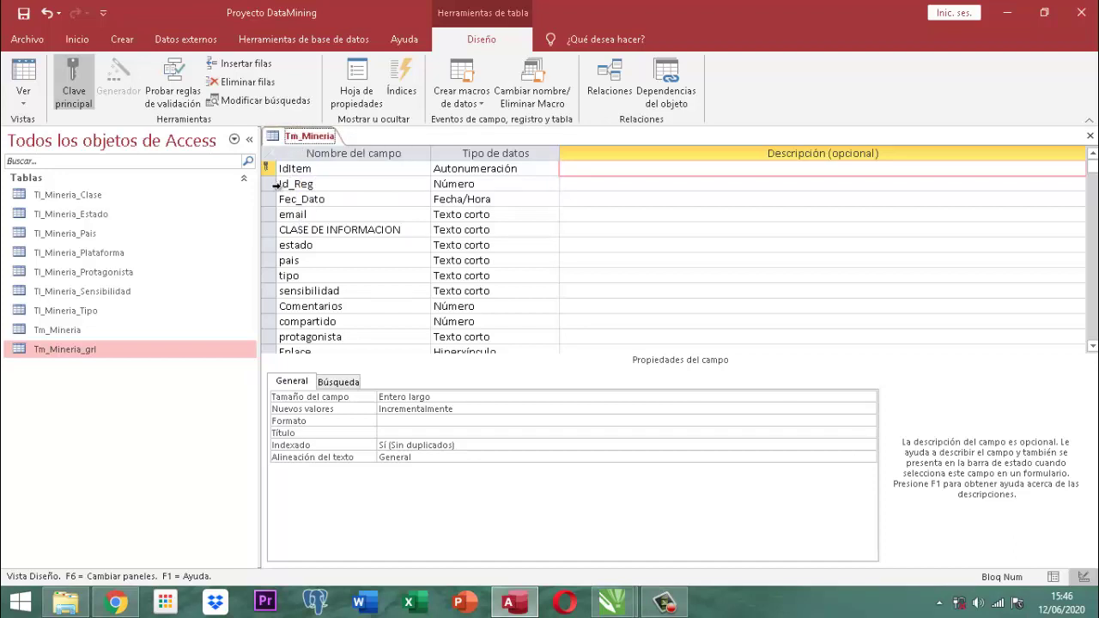
right_click(301, 140)
left_click(327, 150)
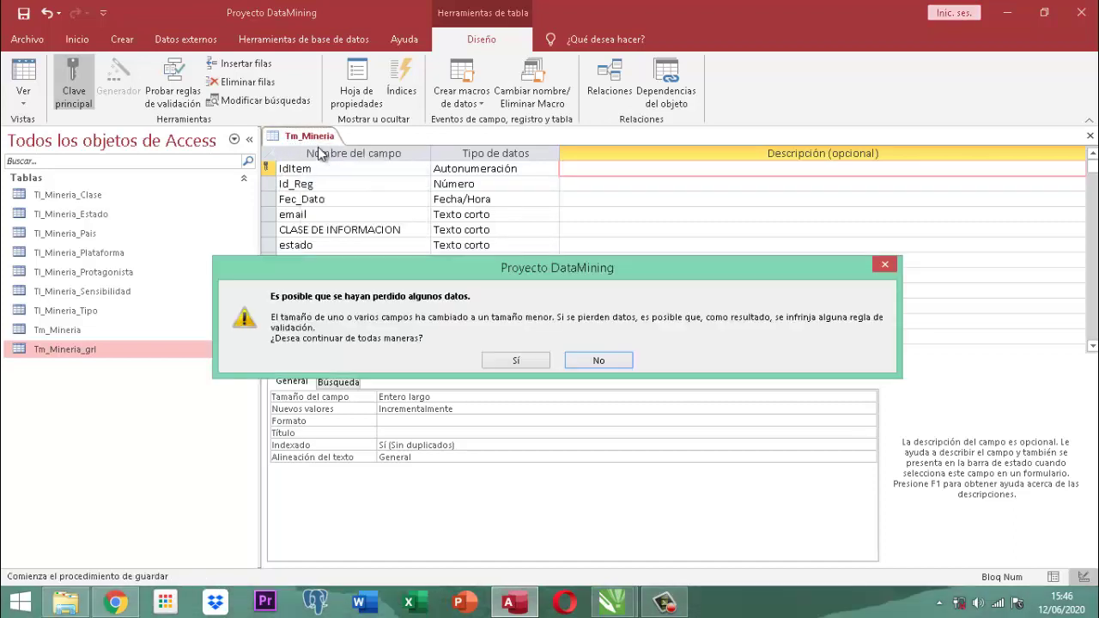
left_click(512, 358)
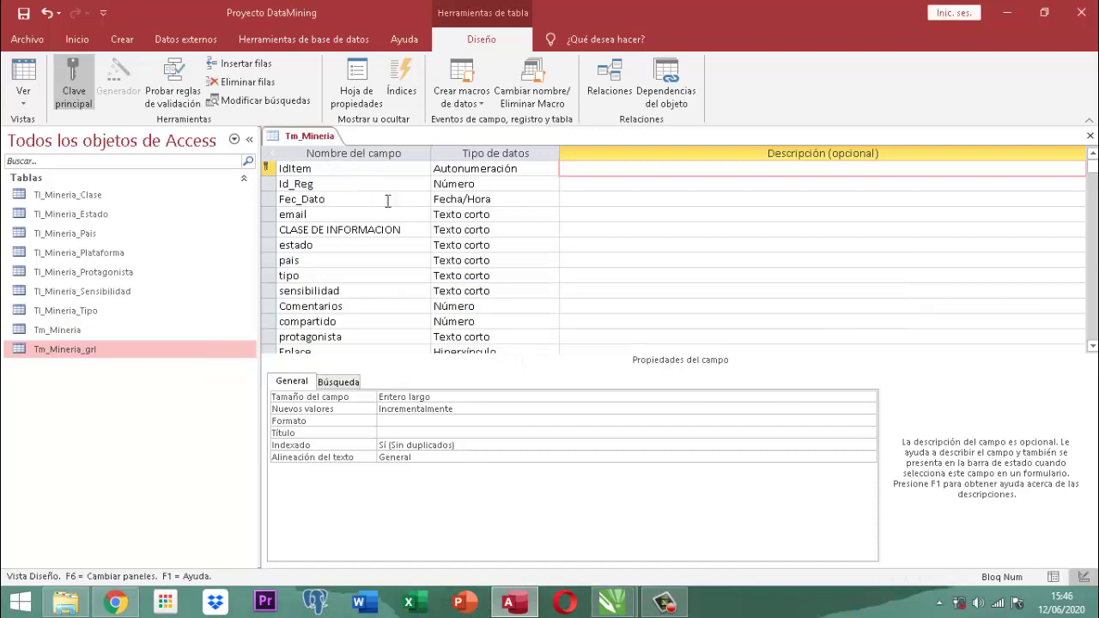
right_click(309, 135)
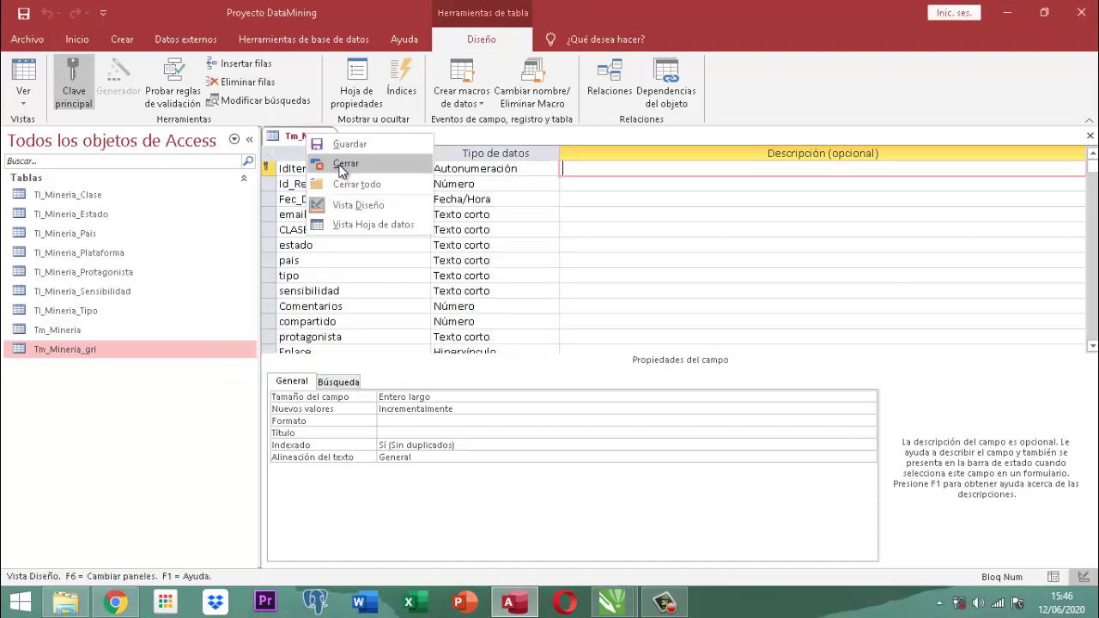
left_click(344, 163)
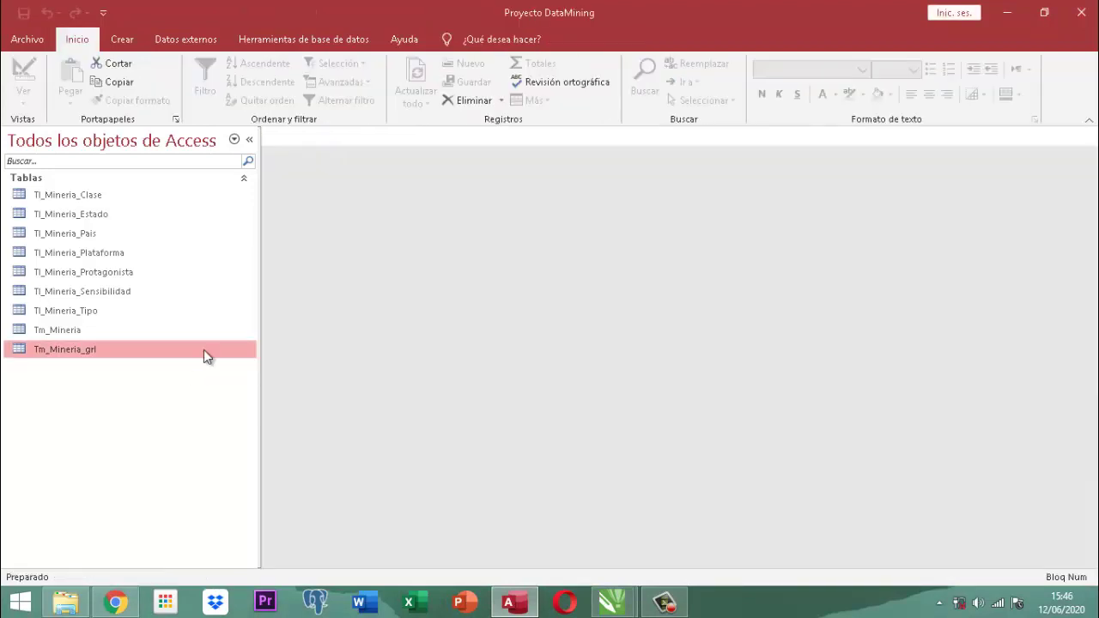
Open Tm_Mineria's datasheet to see the new IdItem column numbered 1 to 5.
double_click(75, 334)
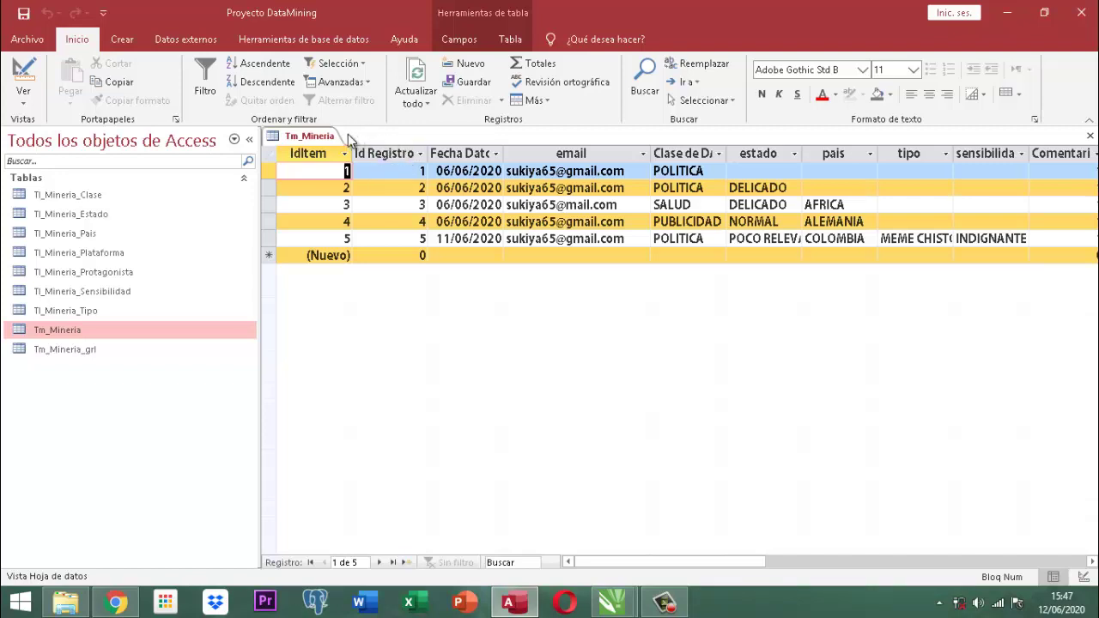
right_click(311, 139)
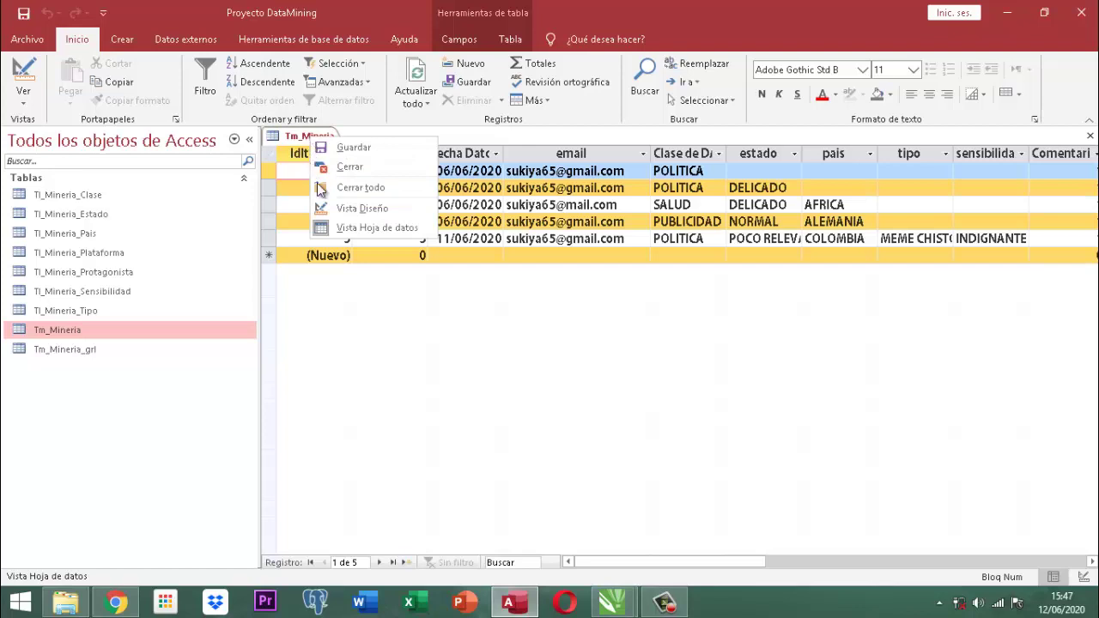
Switch Tm_Mineria to design view and rename the Id_Reg field to IdReporteReg.
left_click(361, 208)
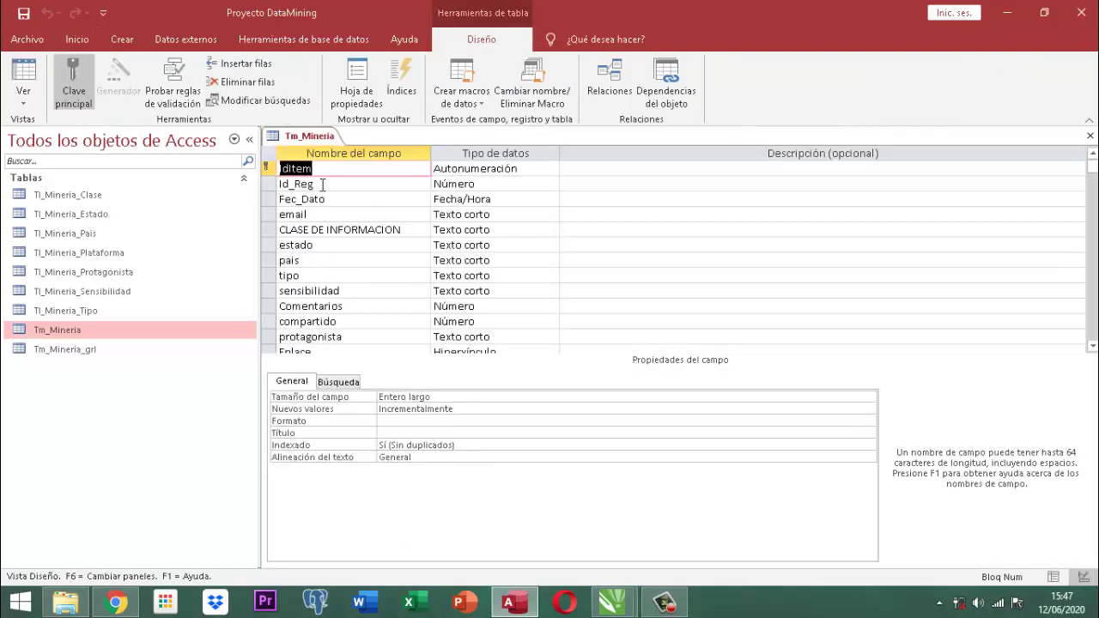
left_click(319, 184)
key("BackSpace")
key("BackSpace")
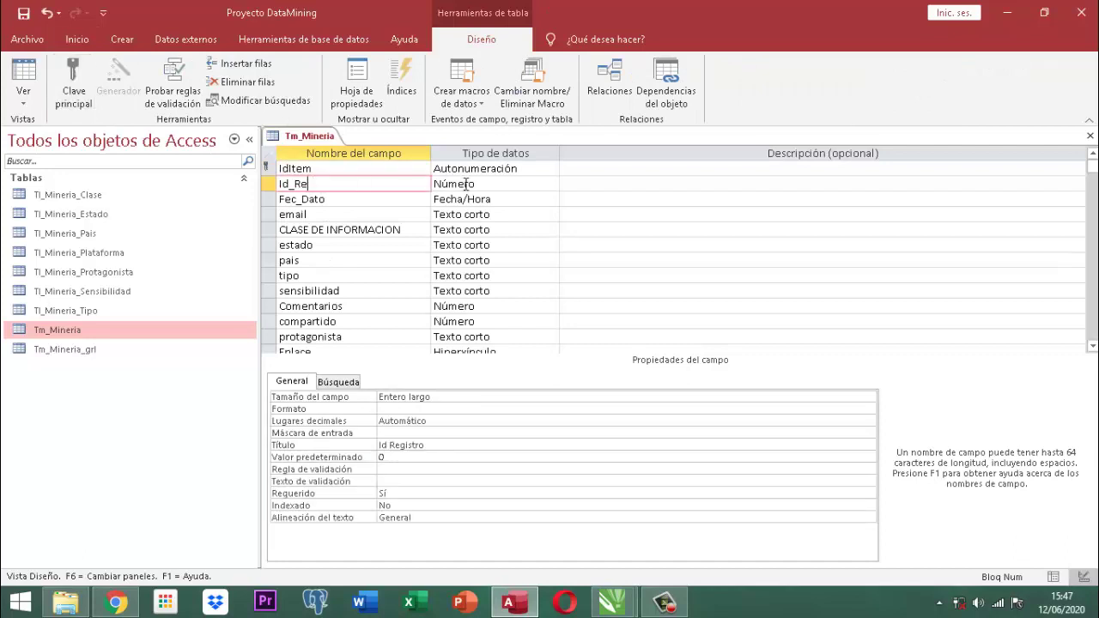
type("epRegistro")
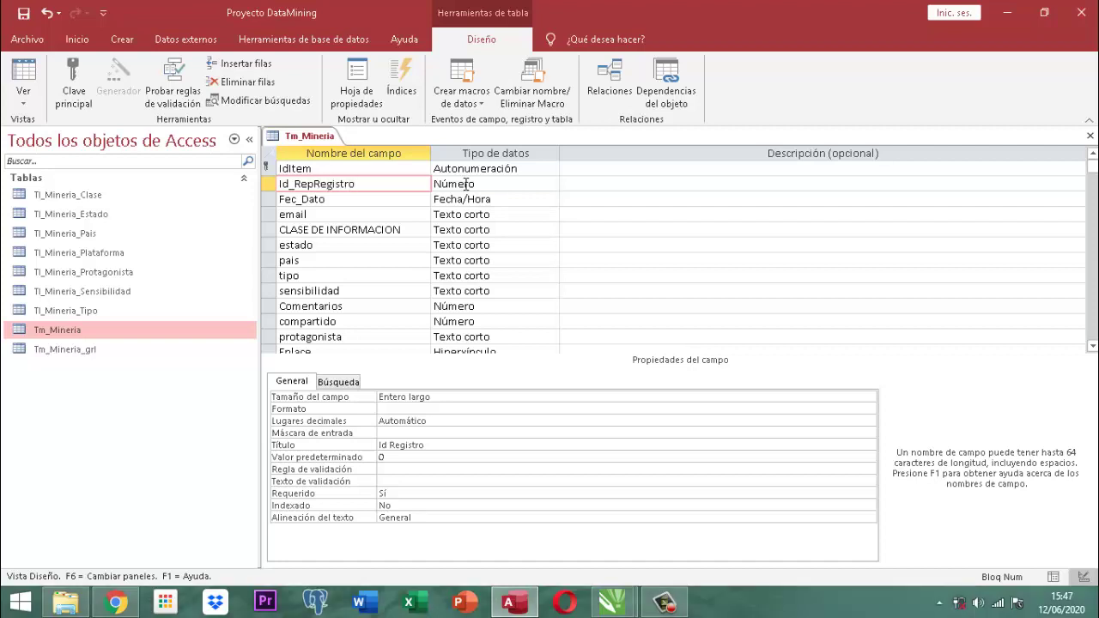
key("BackSpace")
key("BackSpace")
key("BackSpace")
key("BackSpace")
key("BackSpace")
key("BackSpace")
key("BackSpace")
key("BackSpace")
key("BackSpace")
key("BackSpace")
key("BackSpace")
key("BackSpace")
key("BackSpace")
key("BackSpace")
type("i")
key("BackSpace")
type("Id")
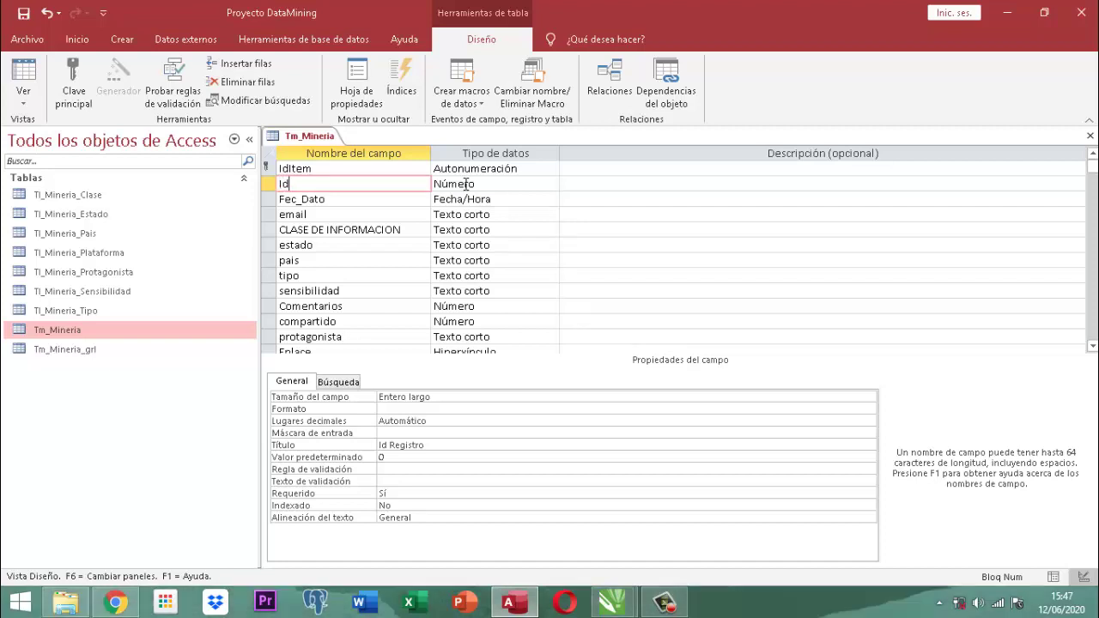
type("ReporteRe")
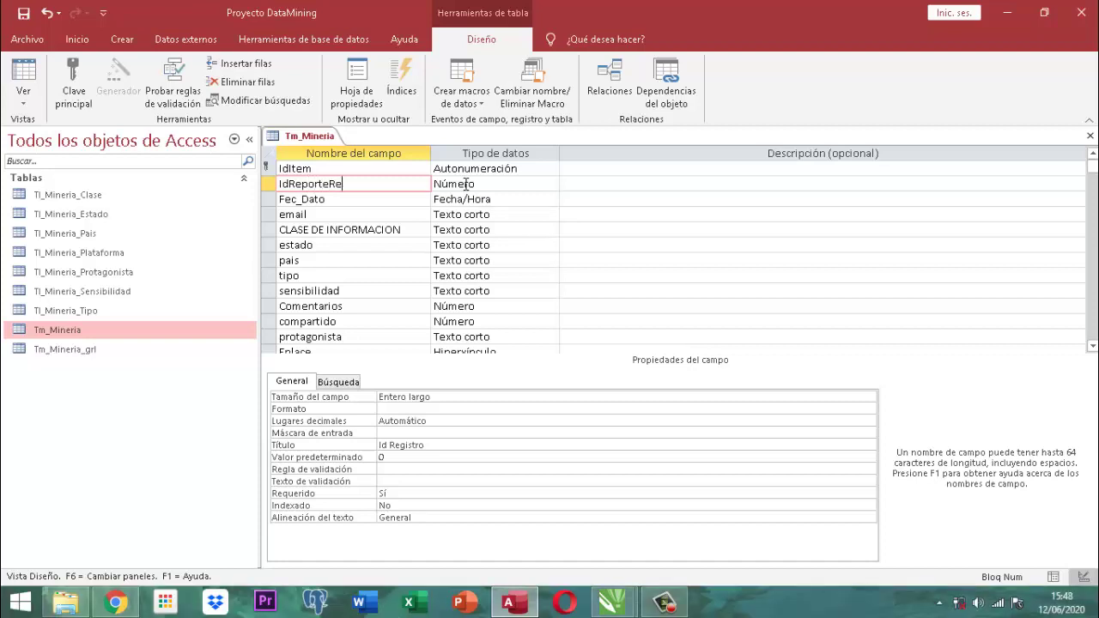
type("g")
right_click(314, 143)
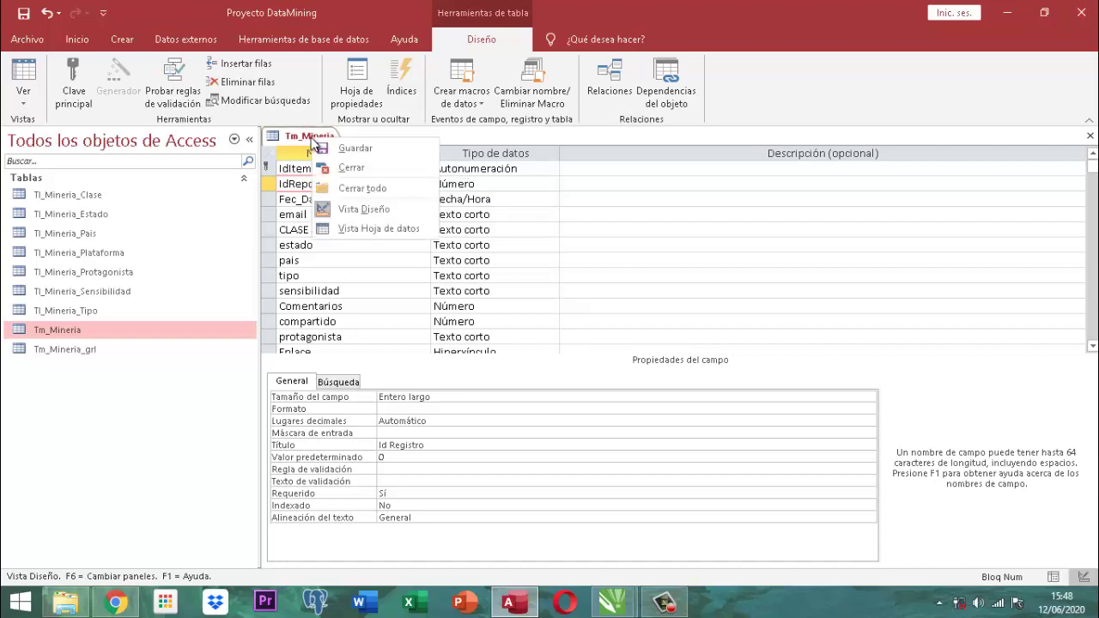
Save the IdReporteReg rename and close the Tm_Mineria design.
left_click(352, 147)
right_click(325, 144)
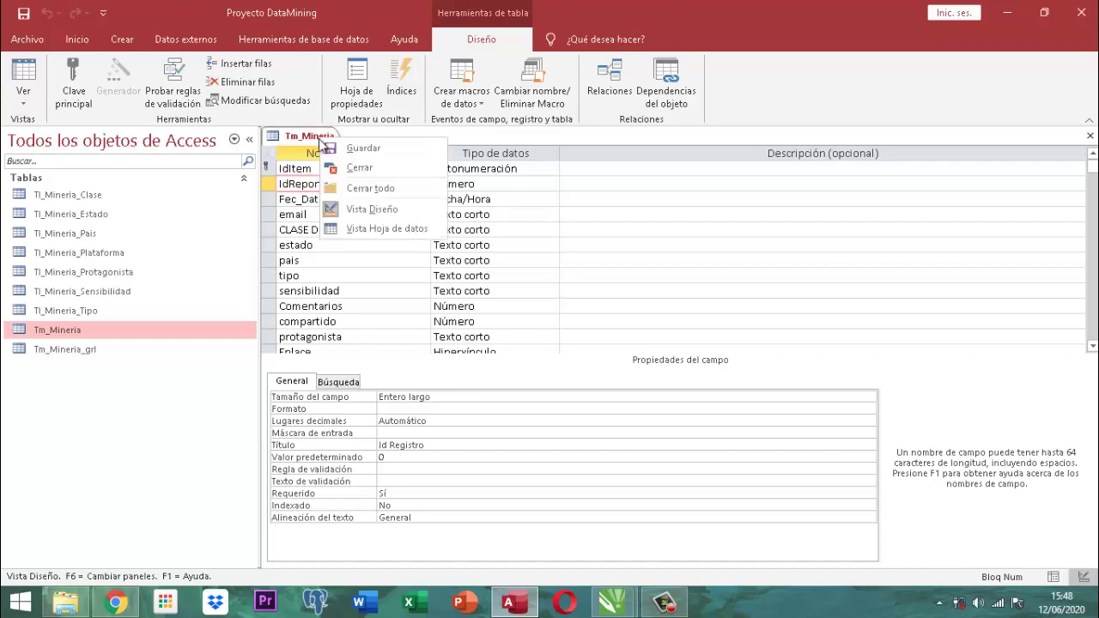
left_click(361, 167)
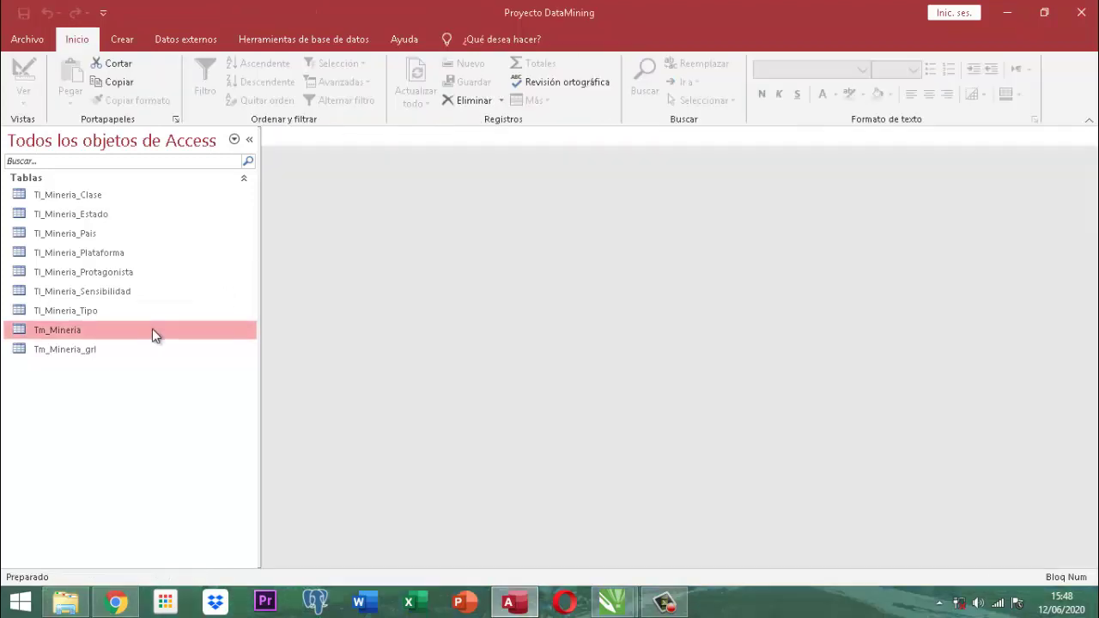
Check Tm_Mineria's records, close them, and reopen the table in design view.
double_click(60, 330)
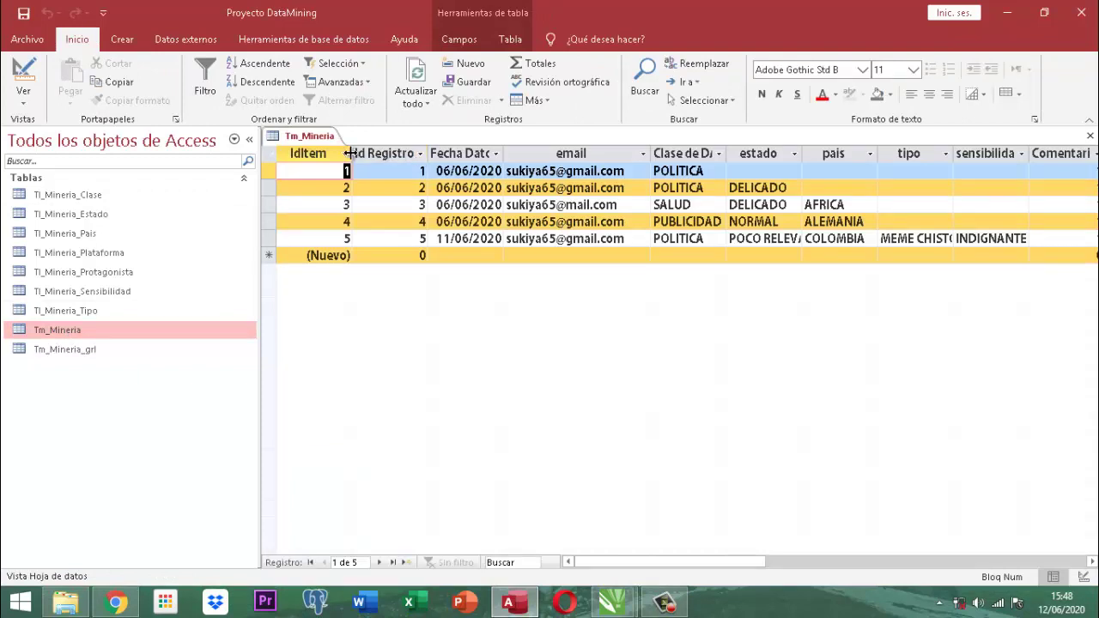
right_click(316, 147)
left_click(347, 169)
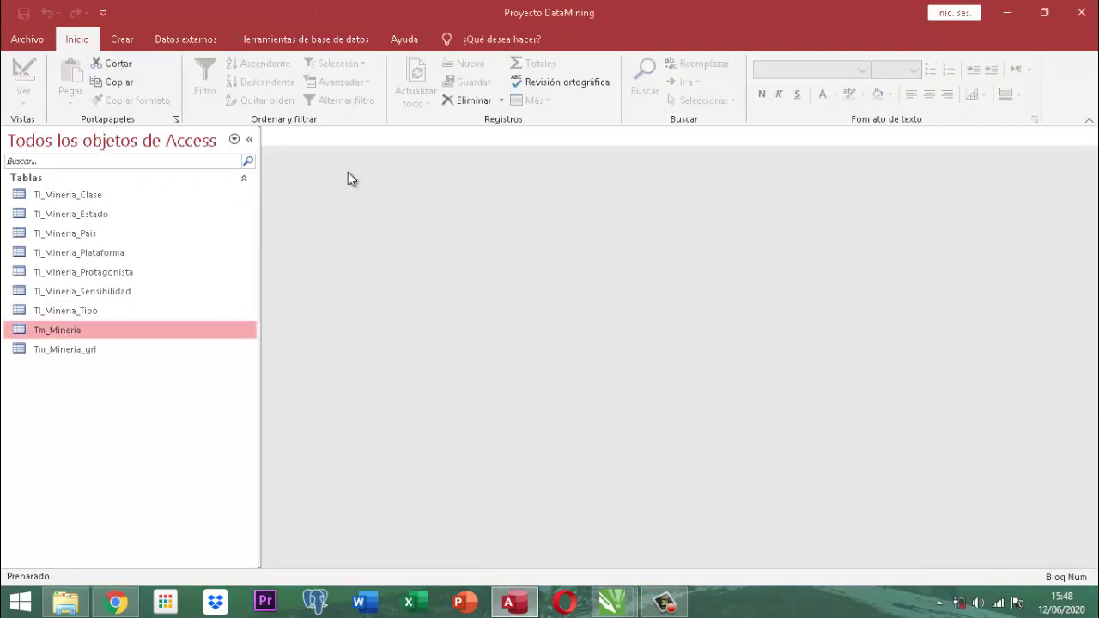
right_click(59, 336)
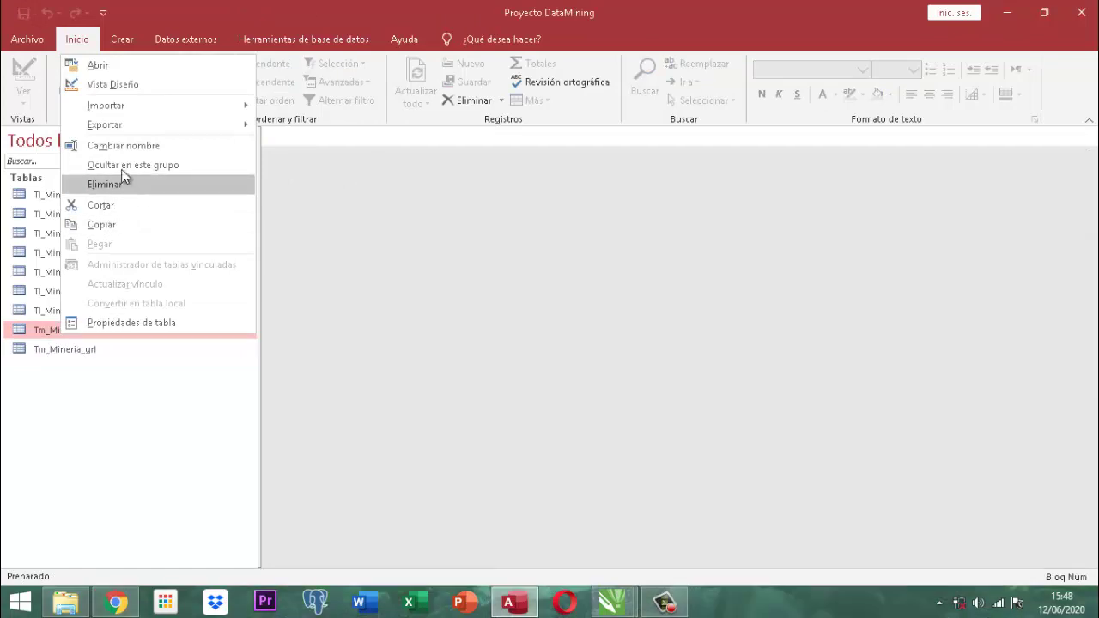
left_click(107, 84)
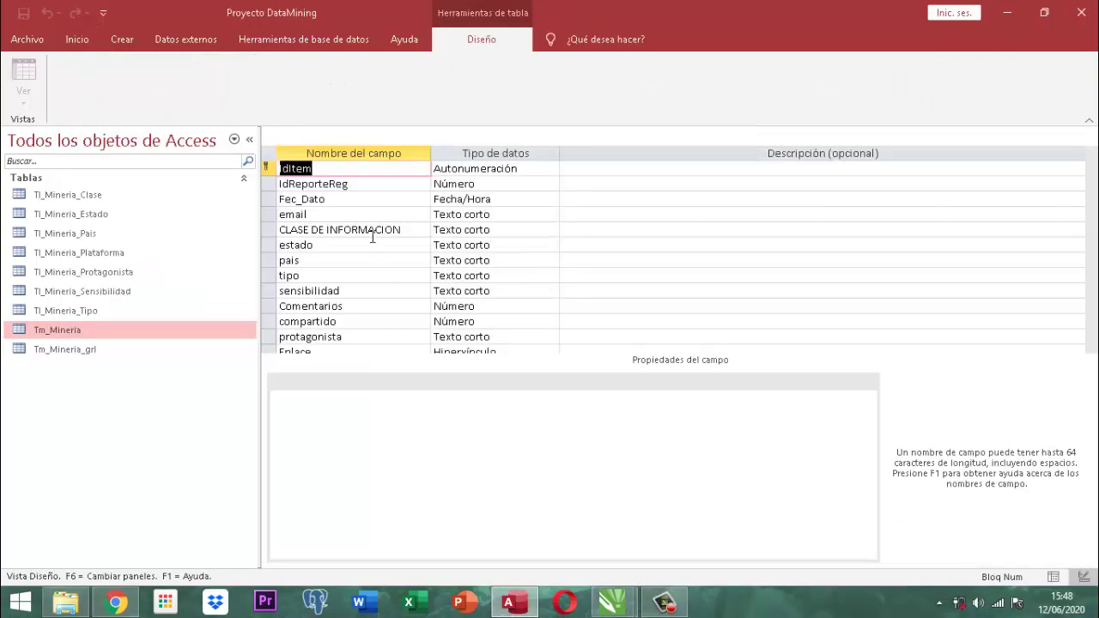
Replace IdReporteReg's Título caption 'Id Registro' with 'IdReporte'.
left_click(362, 184)
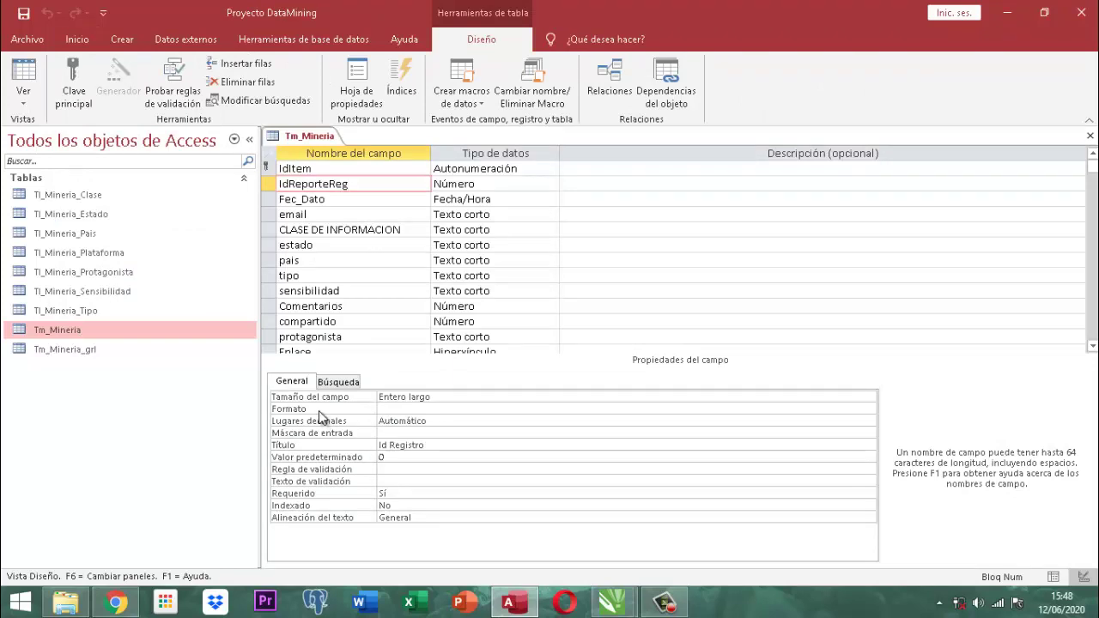
left_click(452, 445)
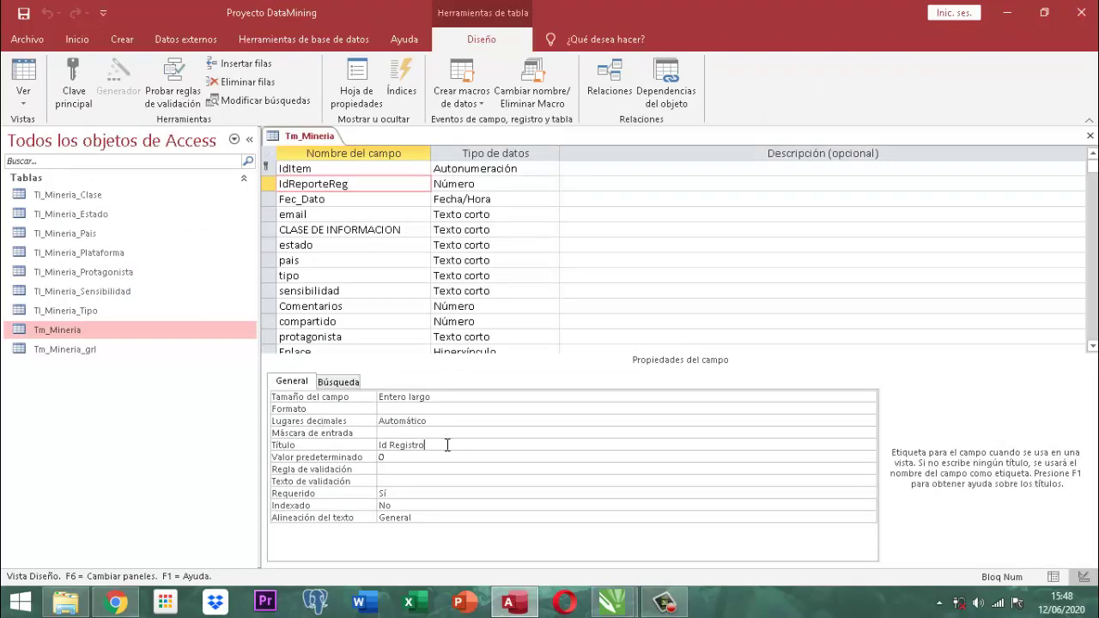
left_click(310, 444)
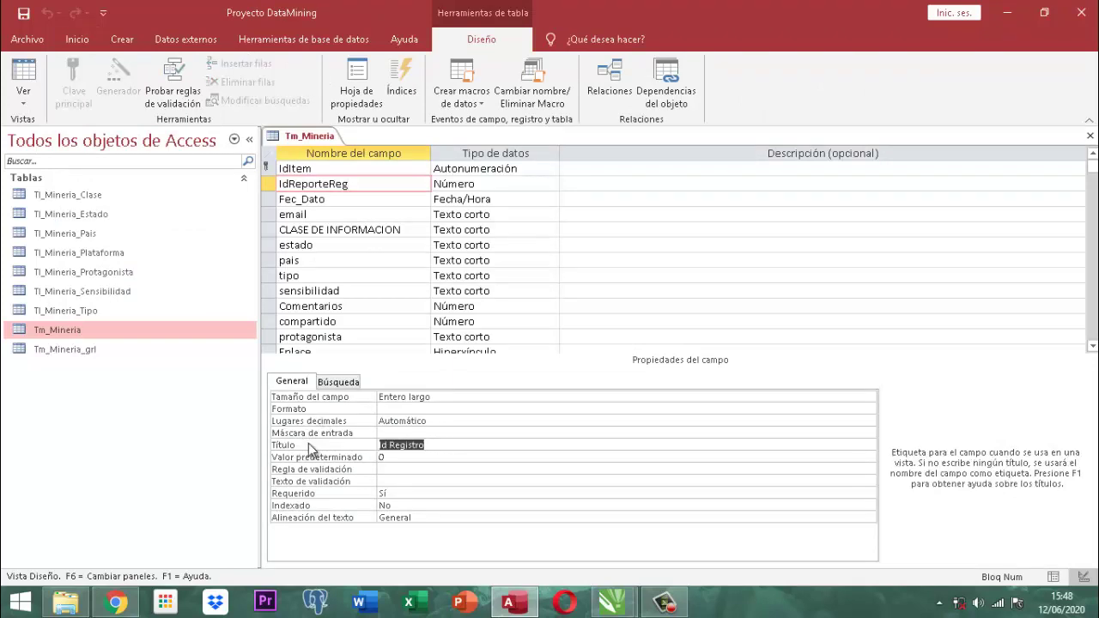
type("IdReporte")
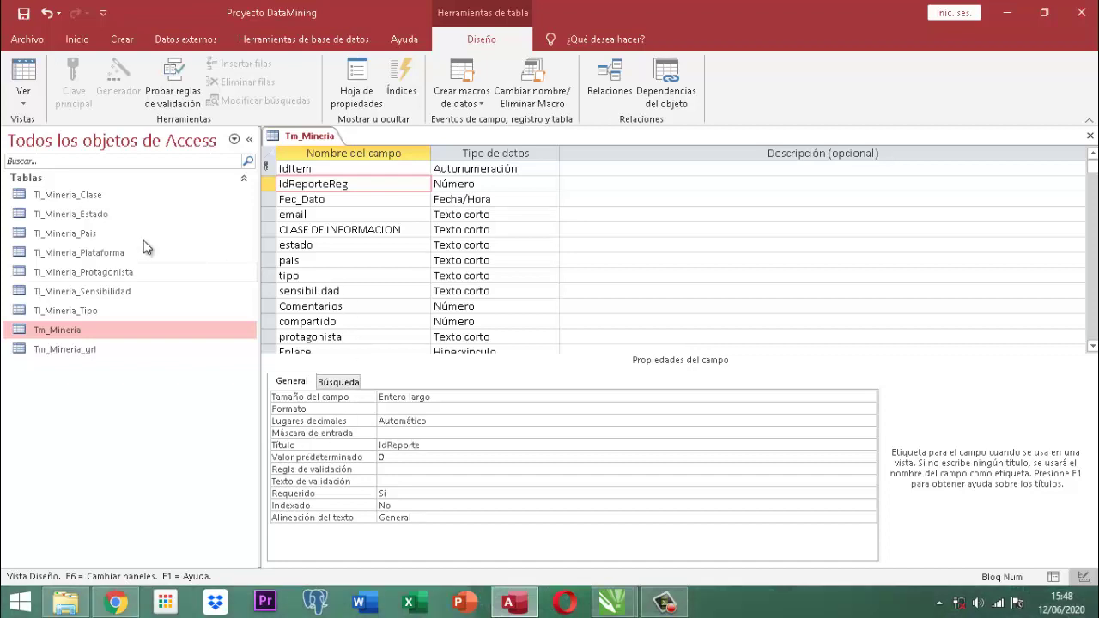
Save the caption change and switch Tm_Mineria to datasheet view.
right_click(333, 145)
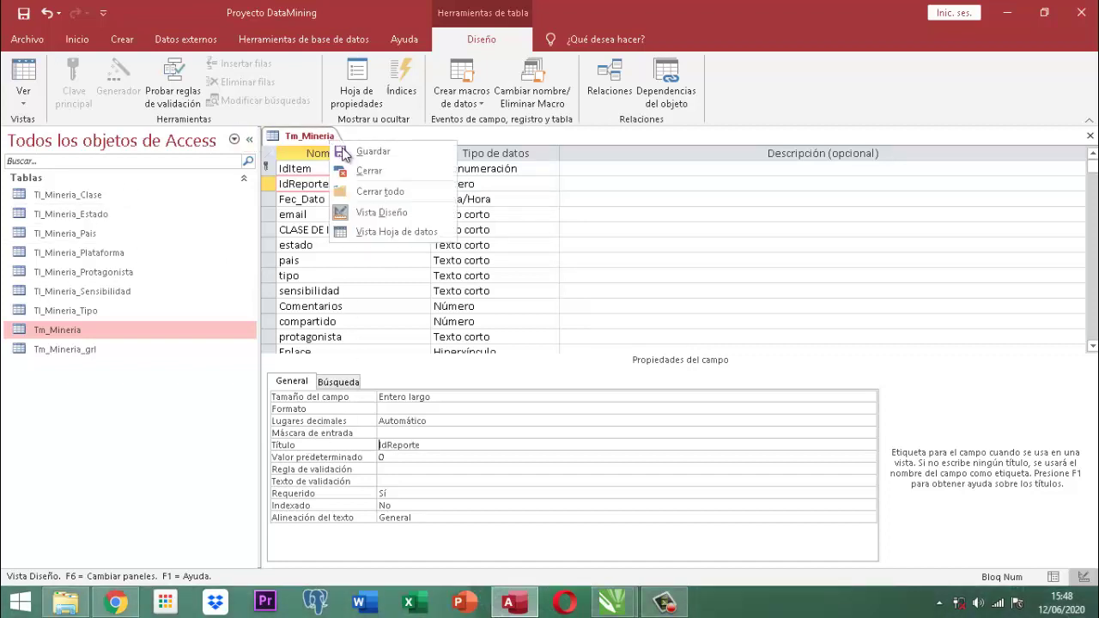
left_click(344, 148)
right_click(309, 144)
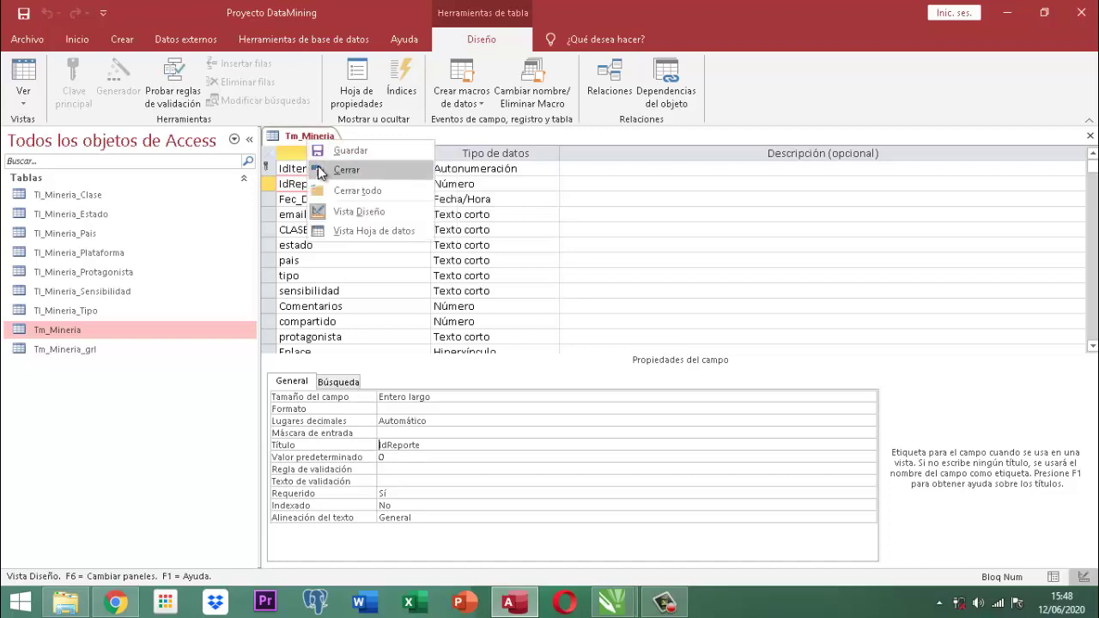
left_click(360, 227)
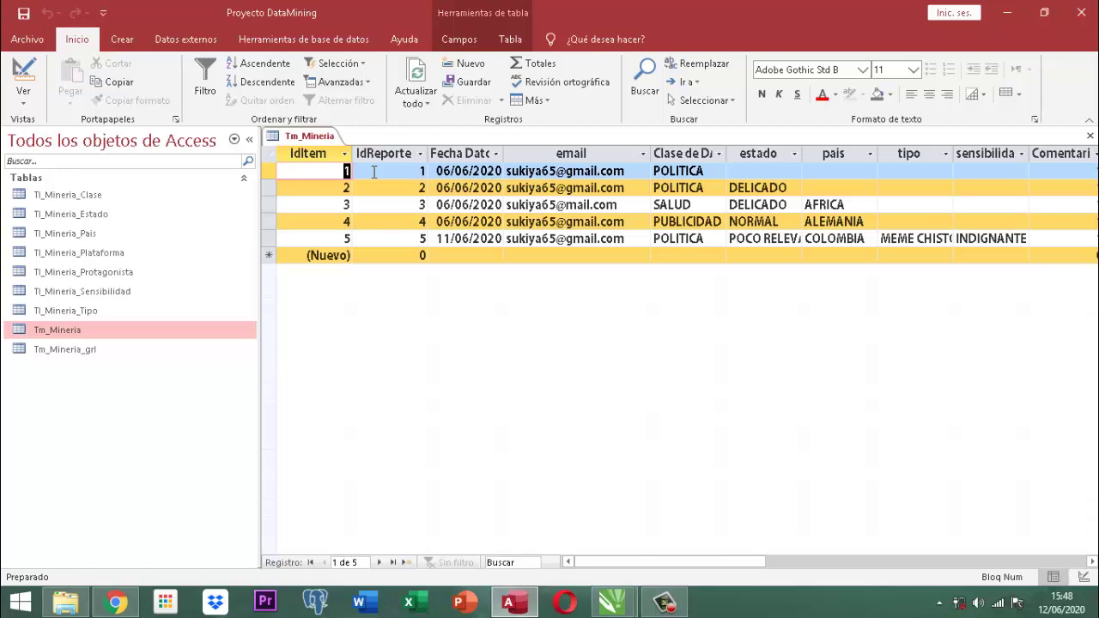
Enter IdReporte 202006001 in row 1 and paste the same value into rows 2–4.
left_click(373, 172)
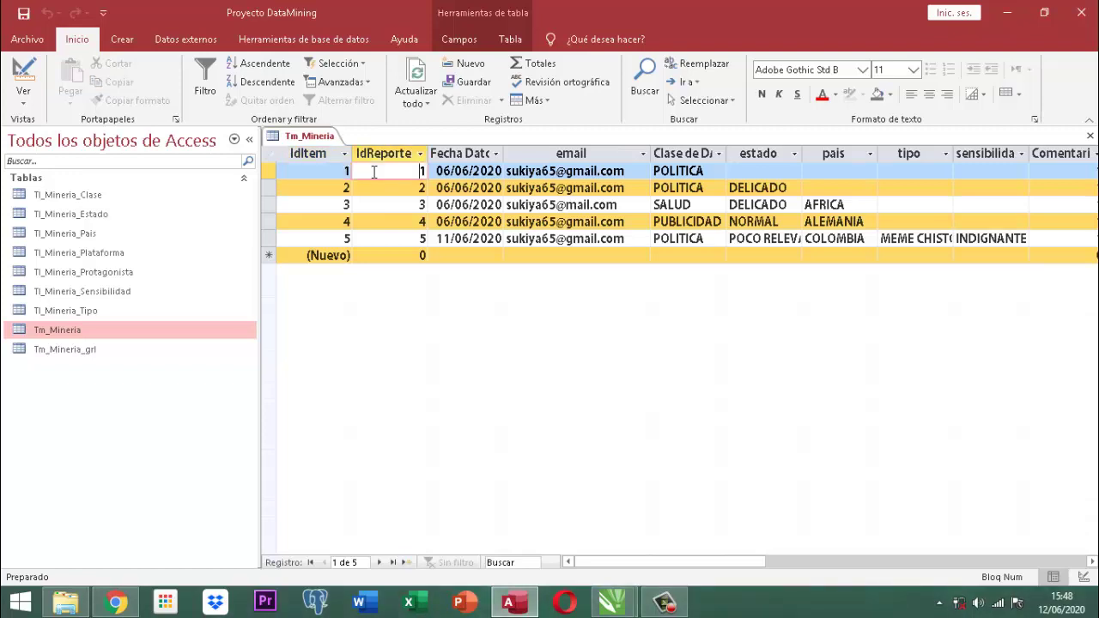
key("Delete")
type("2020")
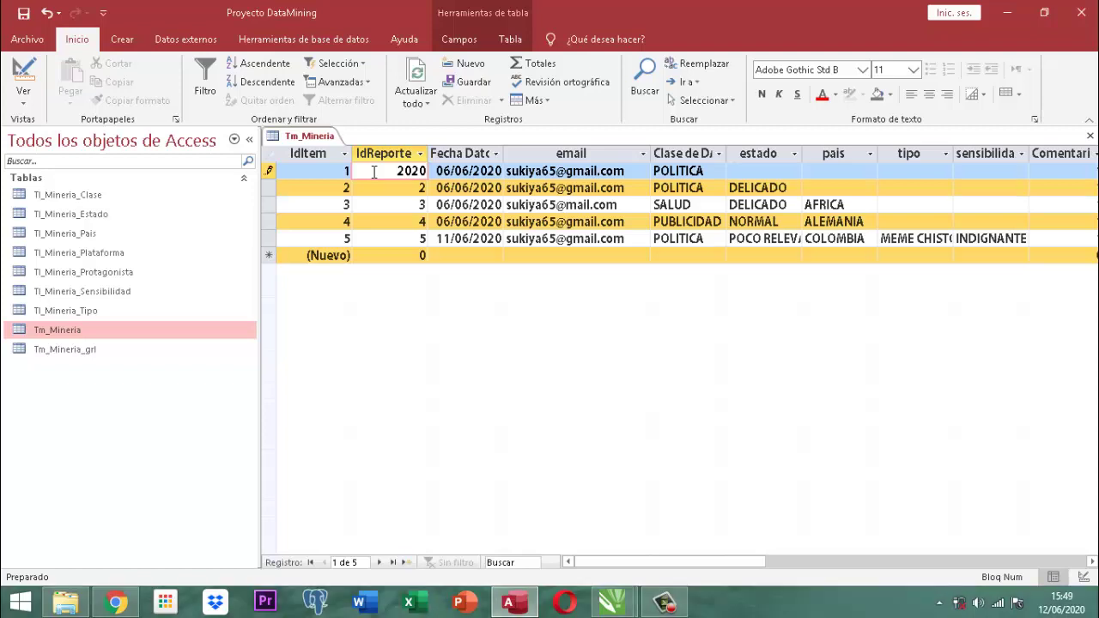
type("06001")
key("shift+Left")
key("shift+Left")
key("shift+Left")
key("shift+Left")
key("shift+Left")
key("shift+Left")
key("shift+Left")
key("shift+Left")
key("shift+Left")
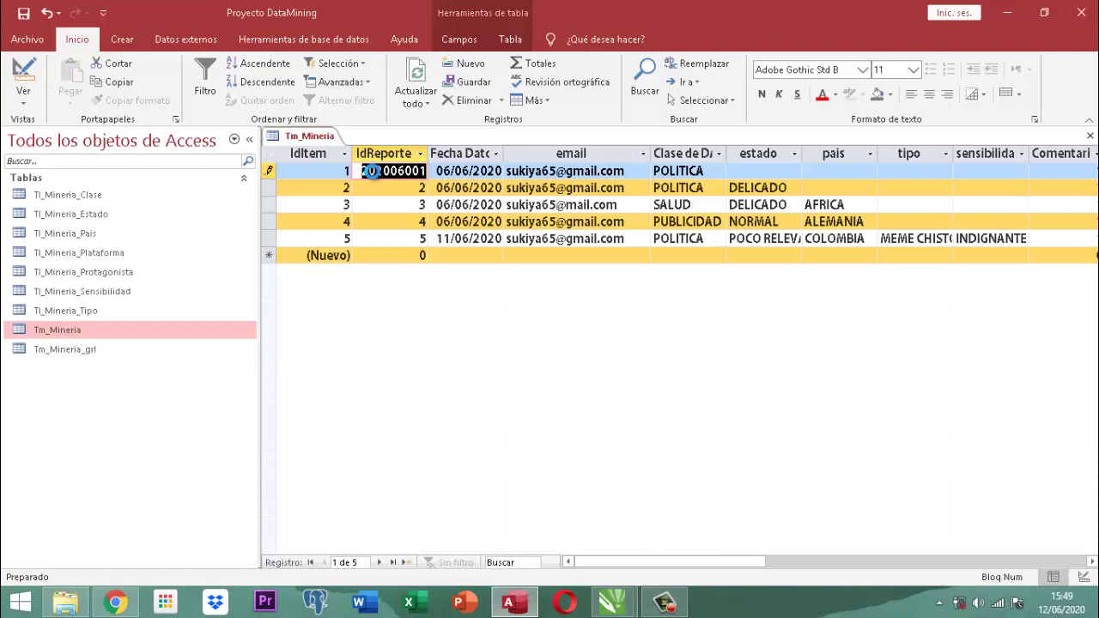
key("ctrl+c")
key("Down")
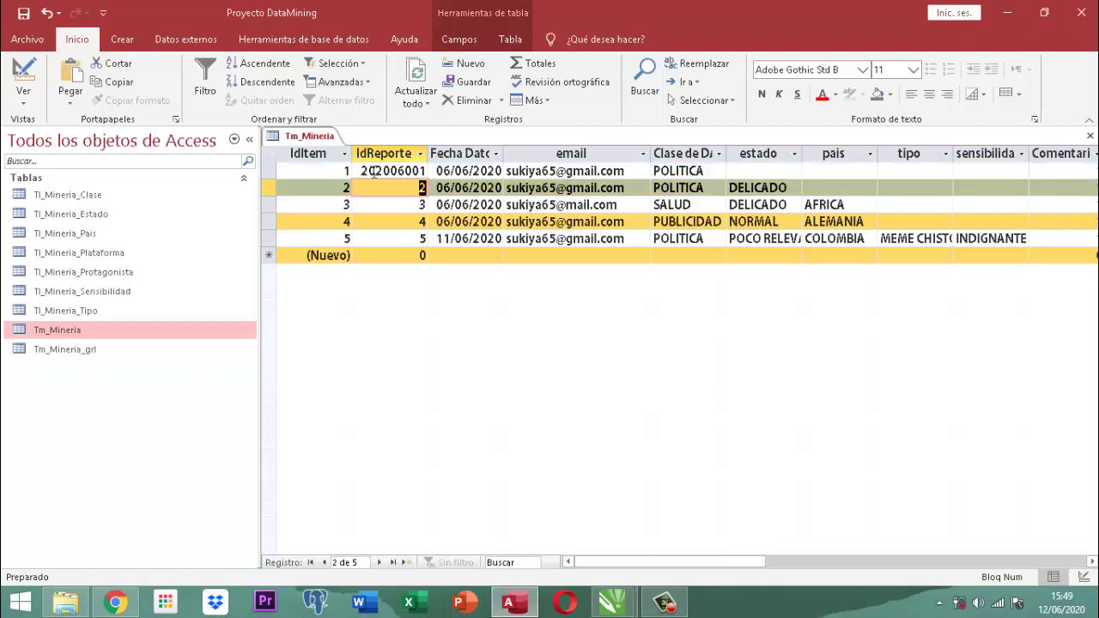
key("ctrl+v")
key("Down")
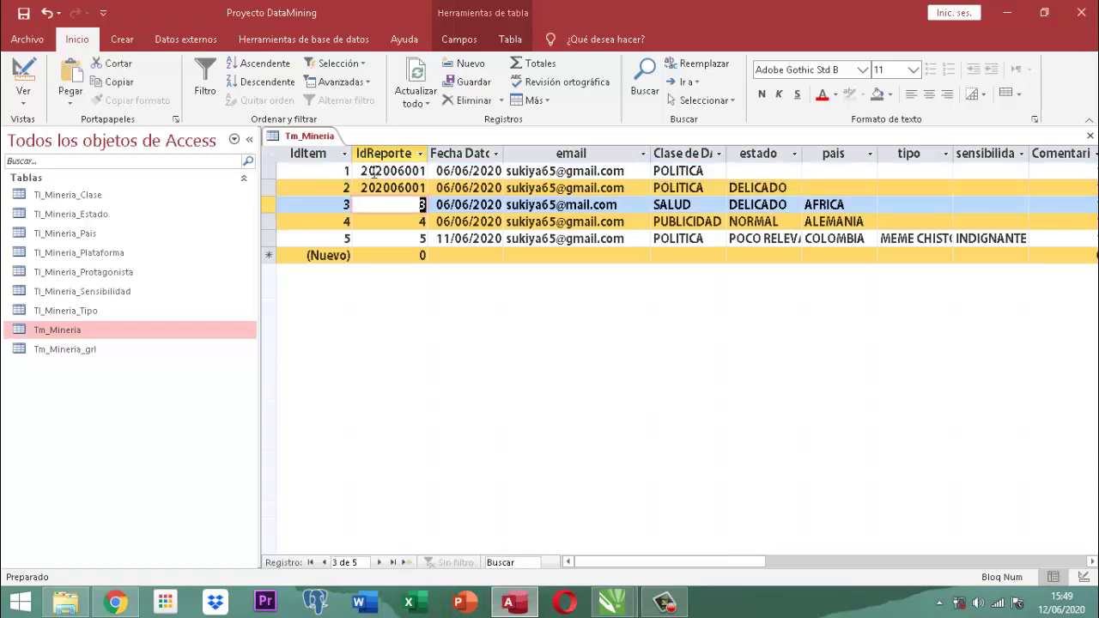
key("ctrl+v")
key("Down")
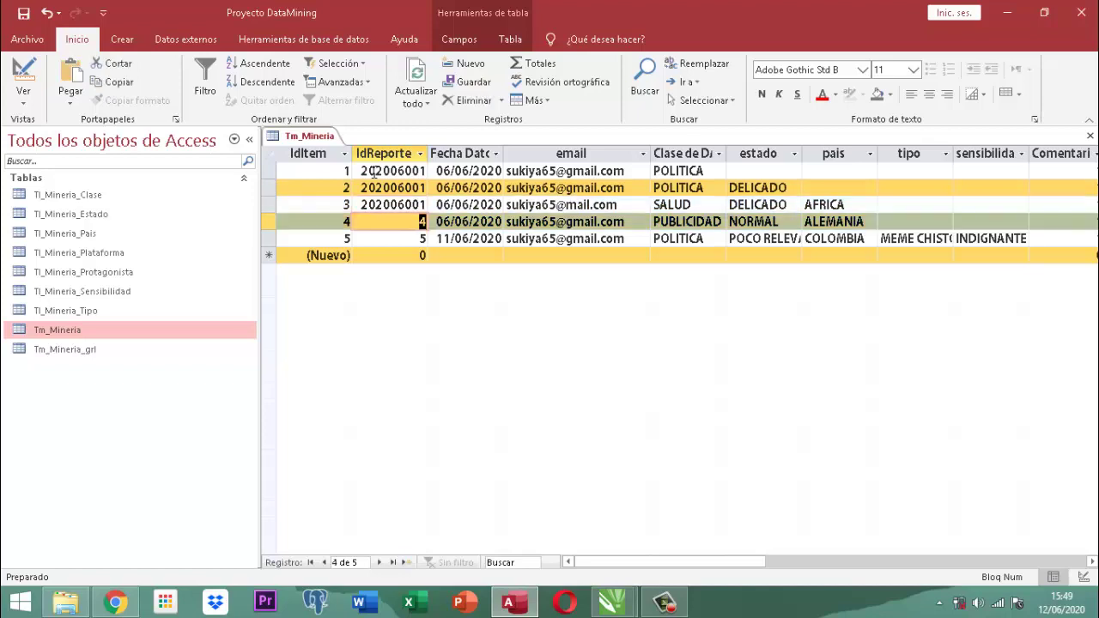
key("ctrl+v")
Fill row 5's IdReporte with 202006001.
key("Down")
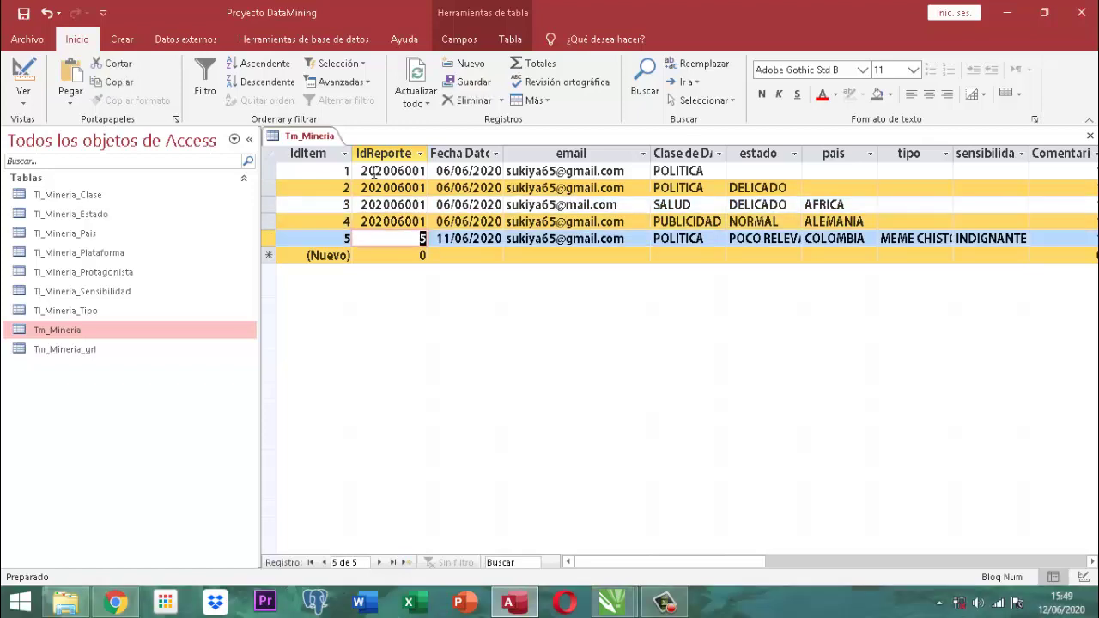
type("5")
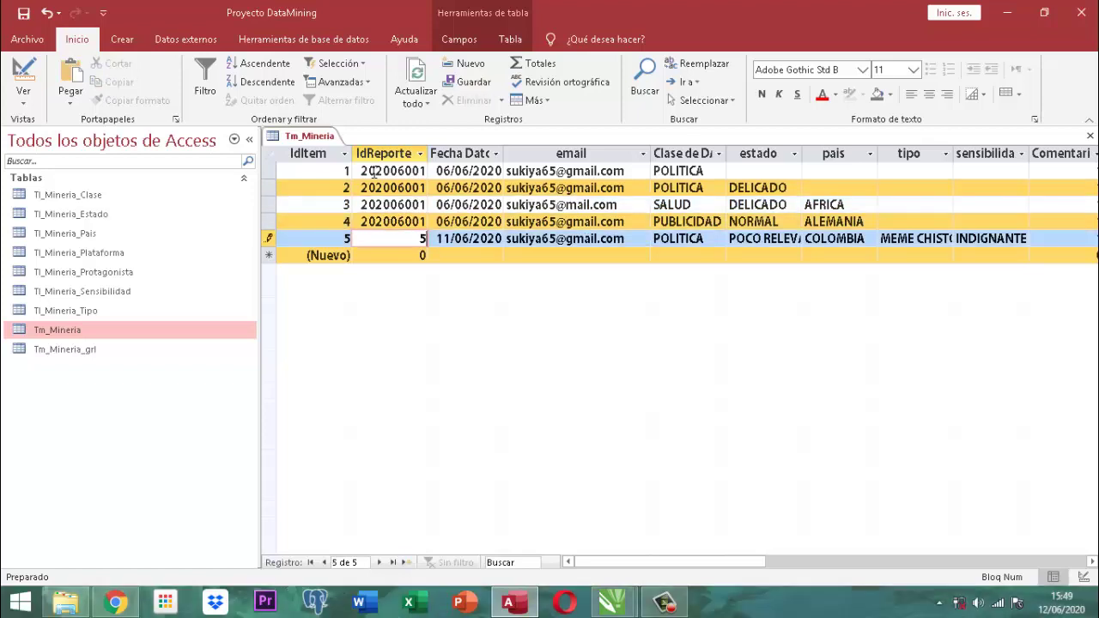
key("BackSpace")
type("5")
key("BackSpace")
type("5")
key("BackSpace")
type("2020")
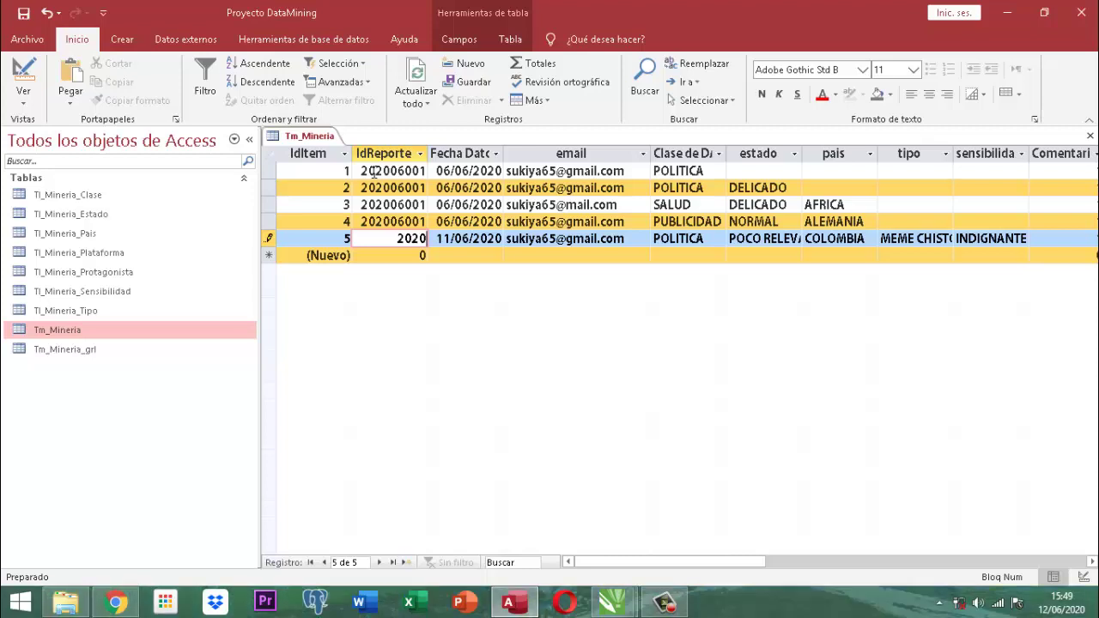
type("06001")
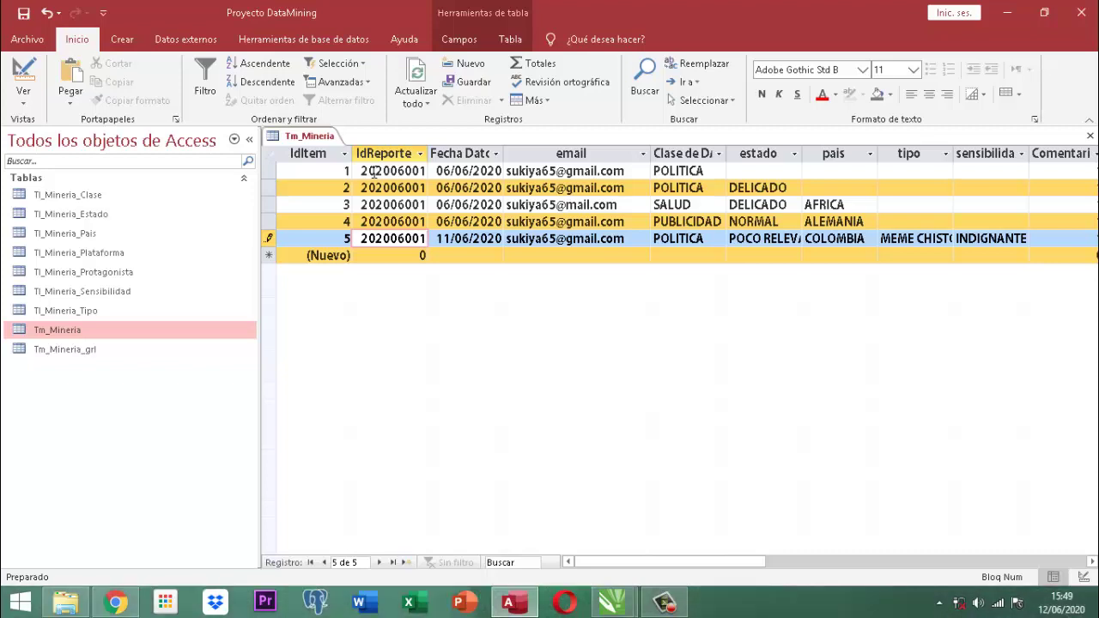
right_click(324, 137)
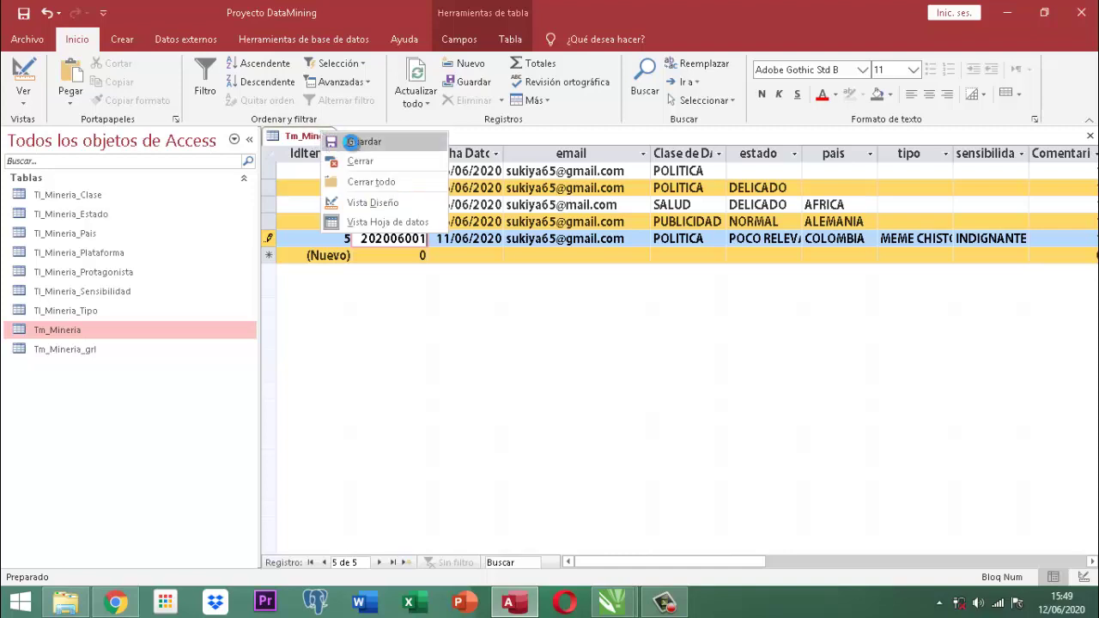
Save and close the Tm_Mineria table.
left_click(339, 141)
right_click(335, 142)
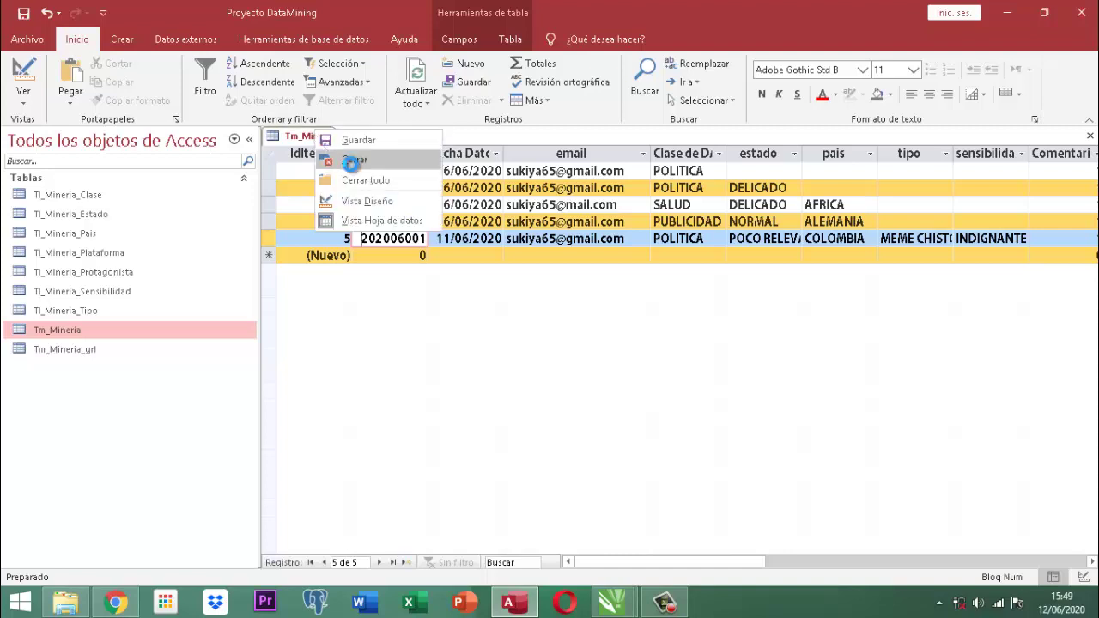
left_click(345, 161)
Open Tm_Mineria_grl and enter IdReporte 202006001, FecReporte 12/06/2020 and TtReporte 5.
double_click(74, 350)
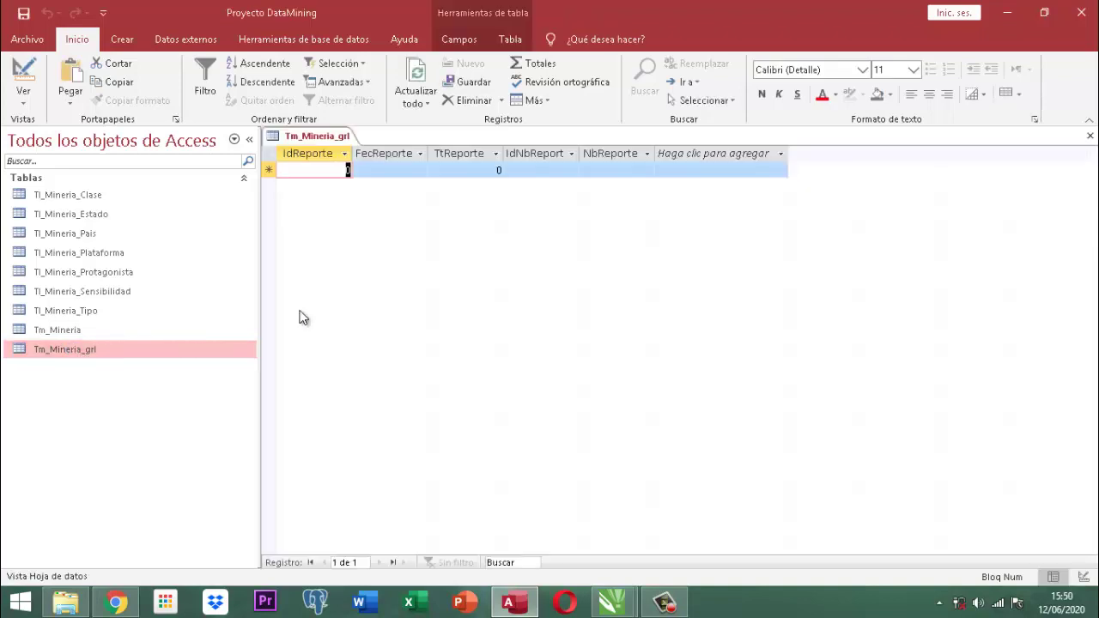
type("2020")
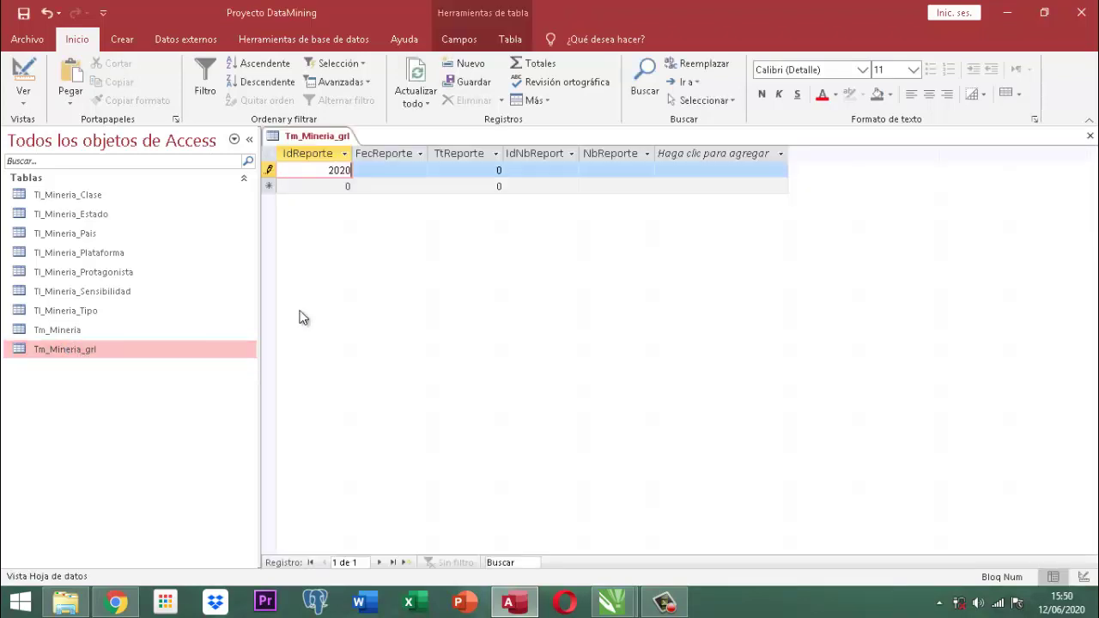
type("06001")
key("Tab")
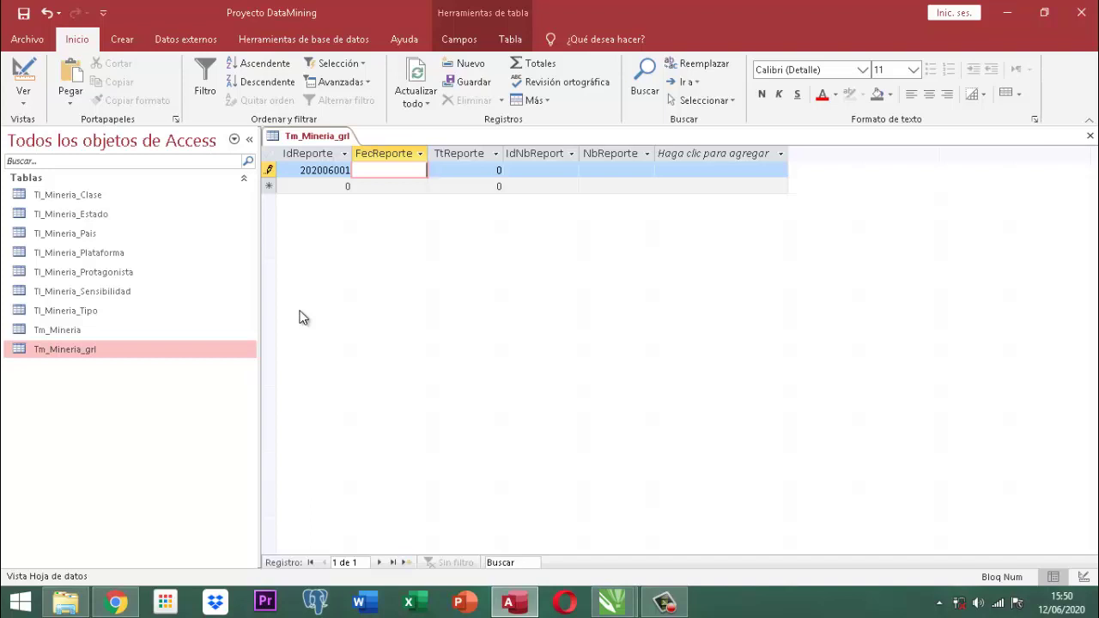
type("12/06/")
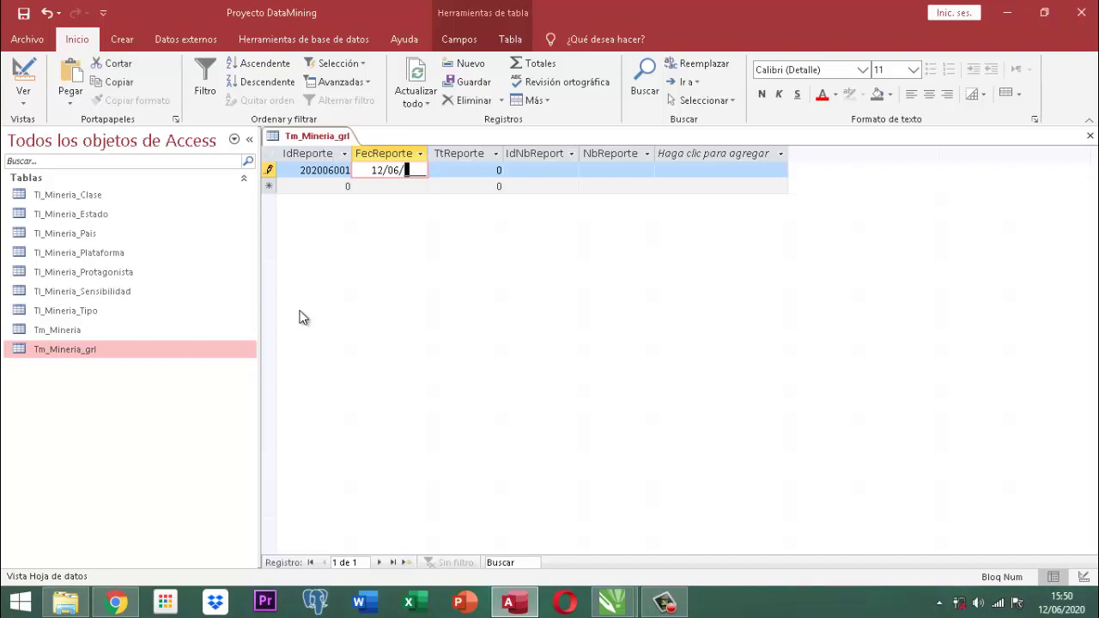
type("2020")
key("Tab")
type("5")
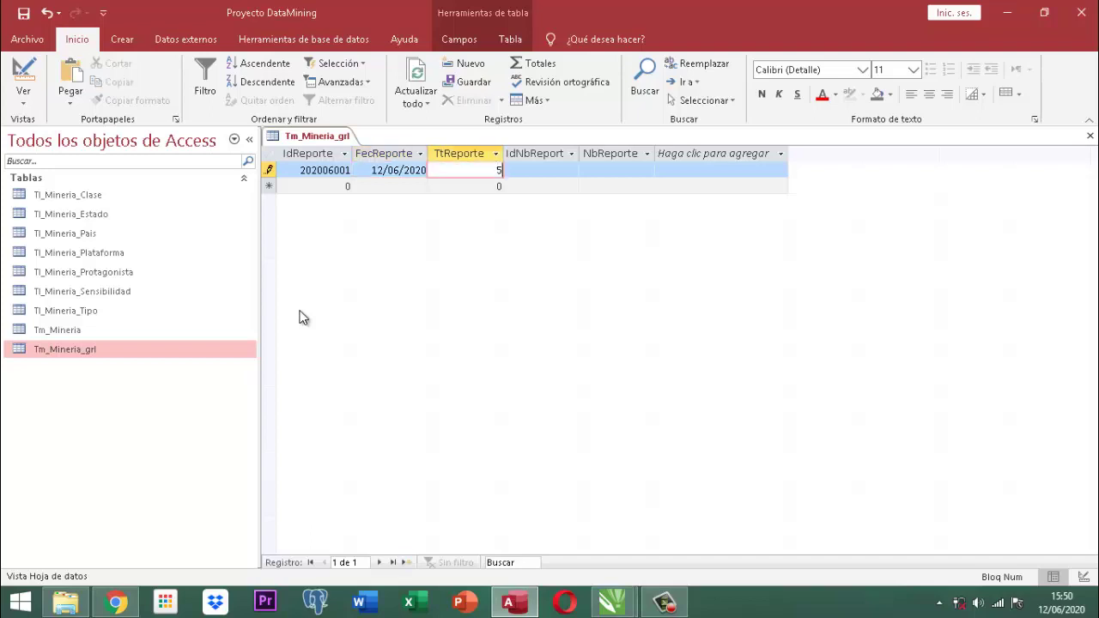
Fill in the reporter's ID number and full name in IdNbReport and NbReporte.
key("Tab")
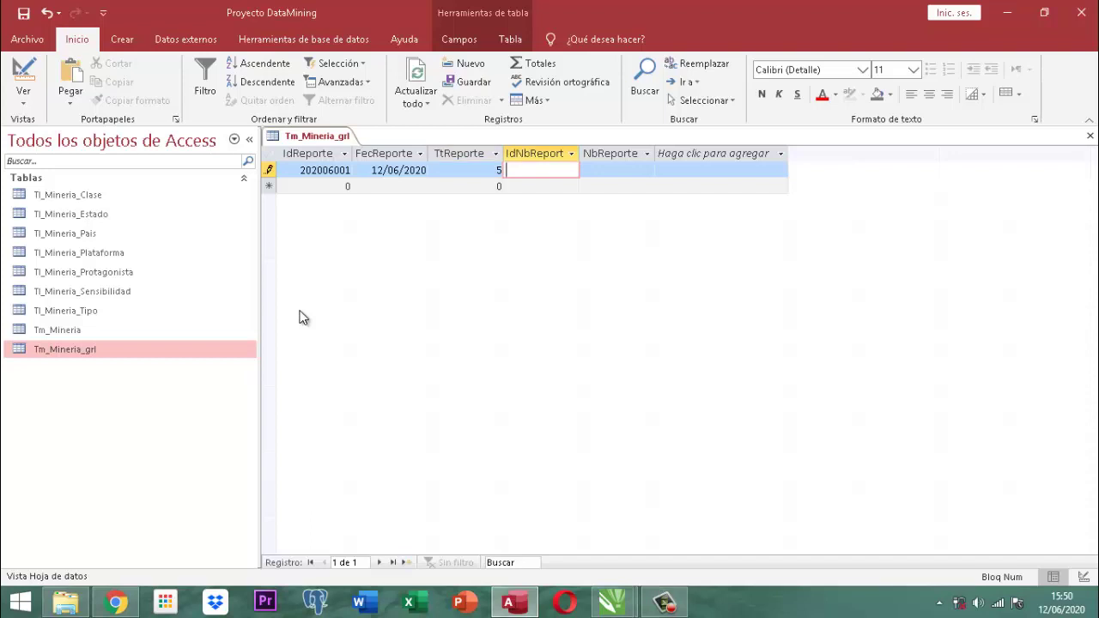
key("Tab")
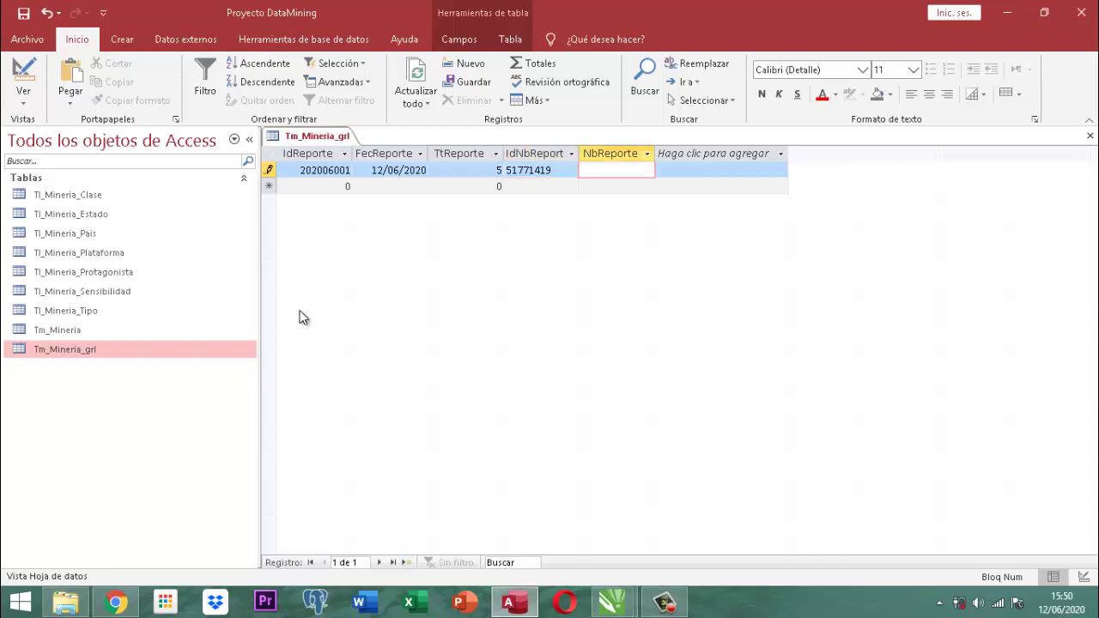
type("sandra lili")
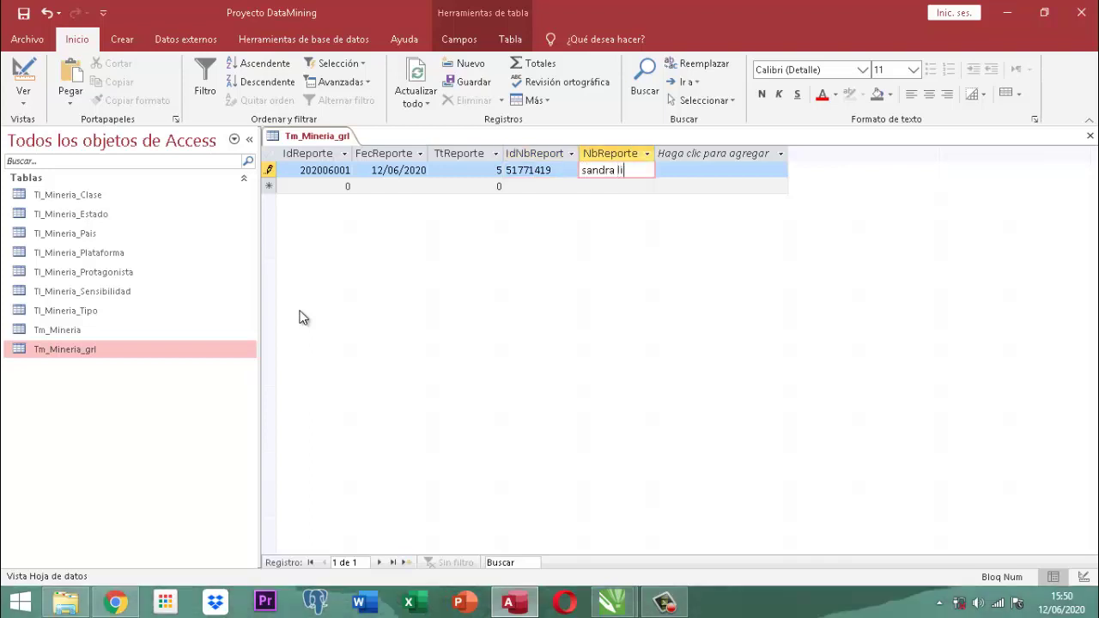
key("BackSpace")
key("BackSpace")
key("BackSpace")
key("BackSpace")
key("BackSpace")
key("BackSpace")
key("BackSpace")
key("BackSpace")
key("BackSpace")
key("BackSpace")
key("BackSpace")
type("yaya wilches sanchez")
key("Home")
Save the new Tm_Mineria_grl record and close the table.
right_click(318, 142)
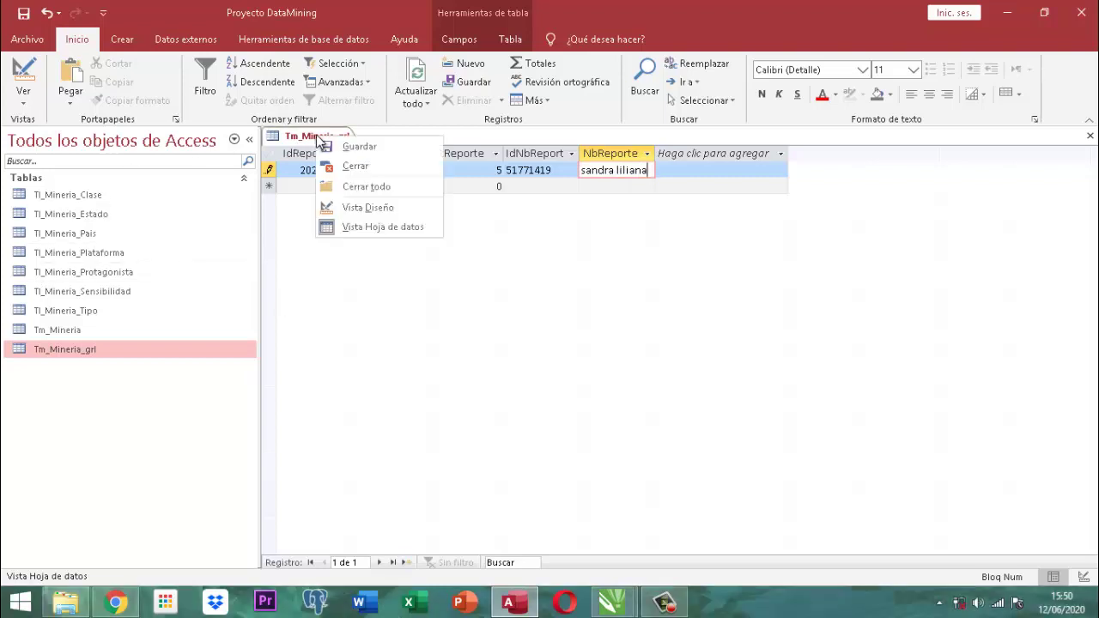
left_click(362, 146)
right_click(309, 135)
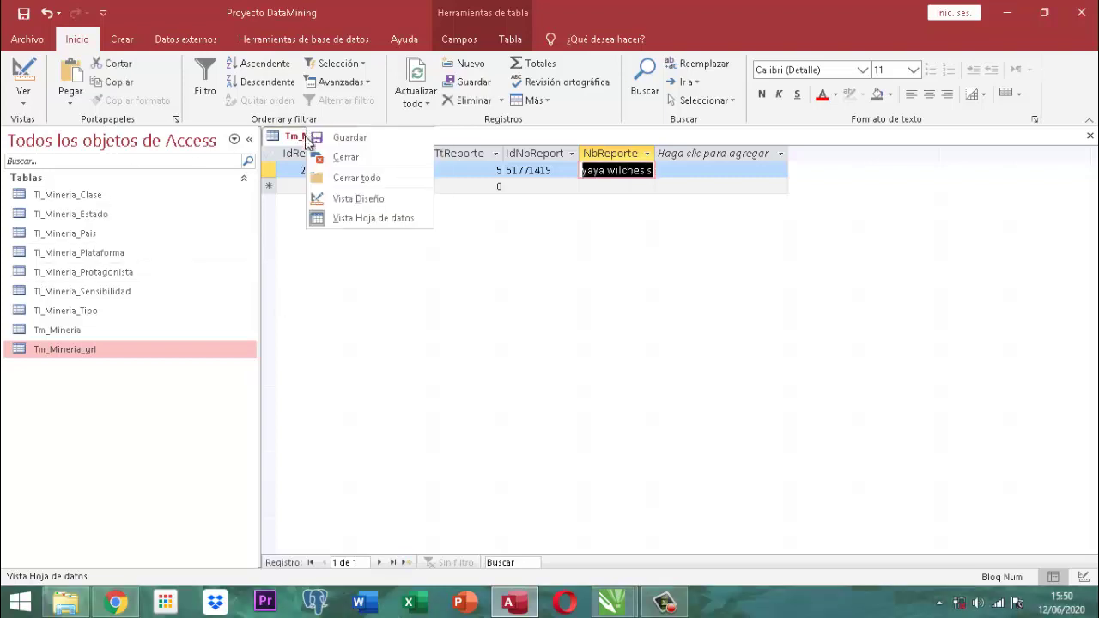
left_click(326, 153)
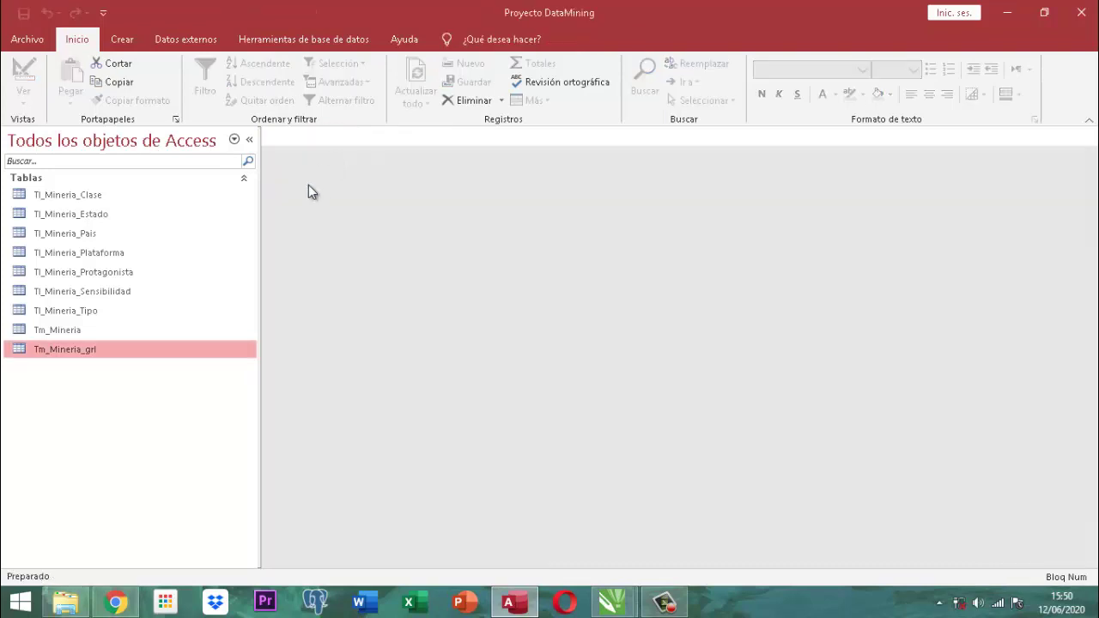
In Tm_Mineria_grl design view, set the NbReporte field's Formato to > for uppercase.
right_click(77, 354)
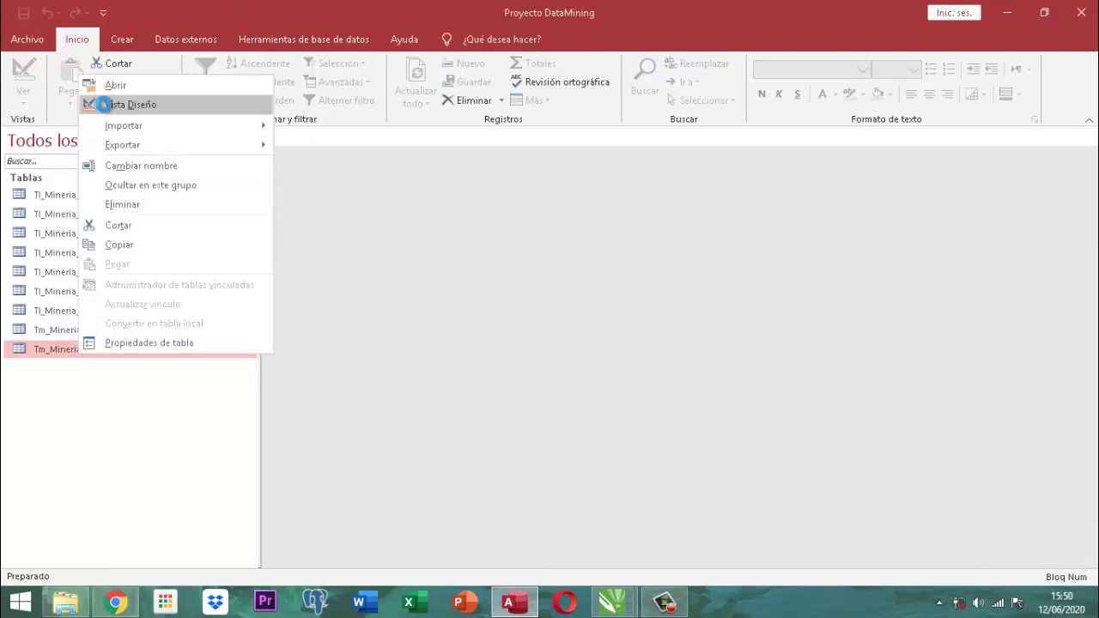
left_click(104, 104)
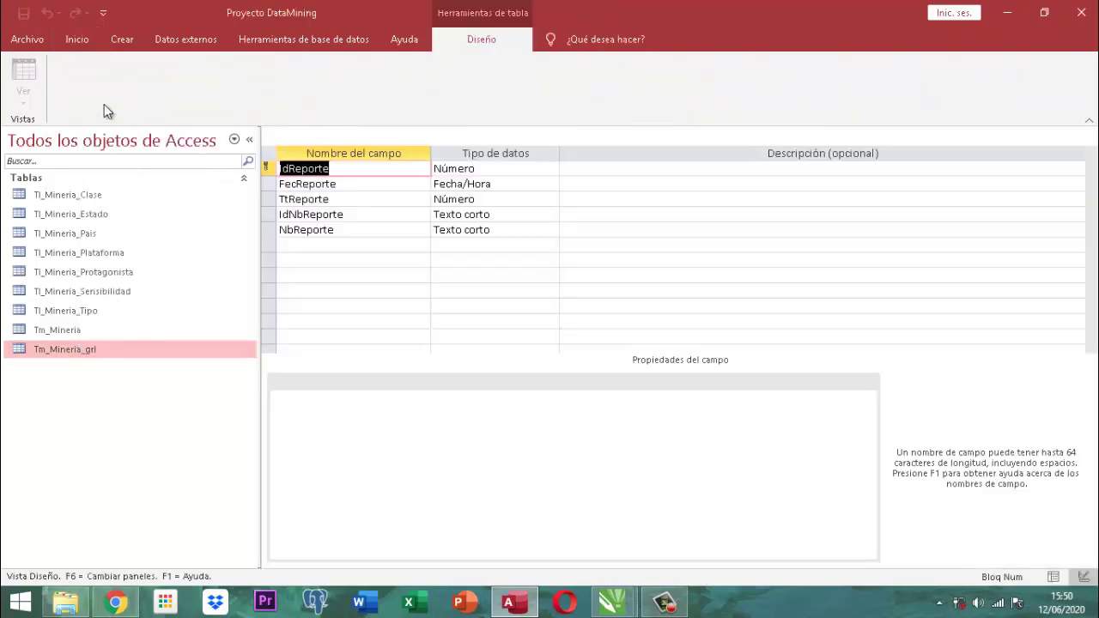
left_click(350, 231)
left_click(391, 410)
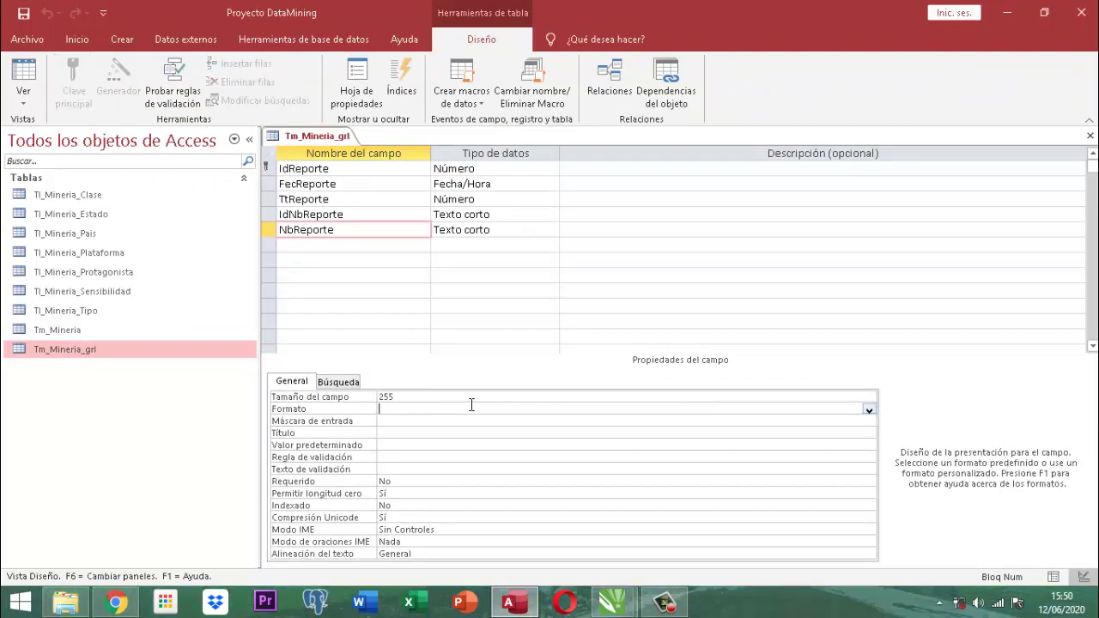
type(">")
Save the design, return to datasheet view, and widen the NbReporte column.
right_click(307, 136)
left_click(338, 144)
right_click(328, 135)
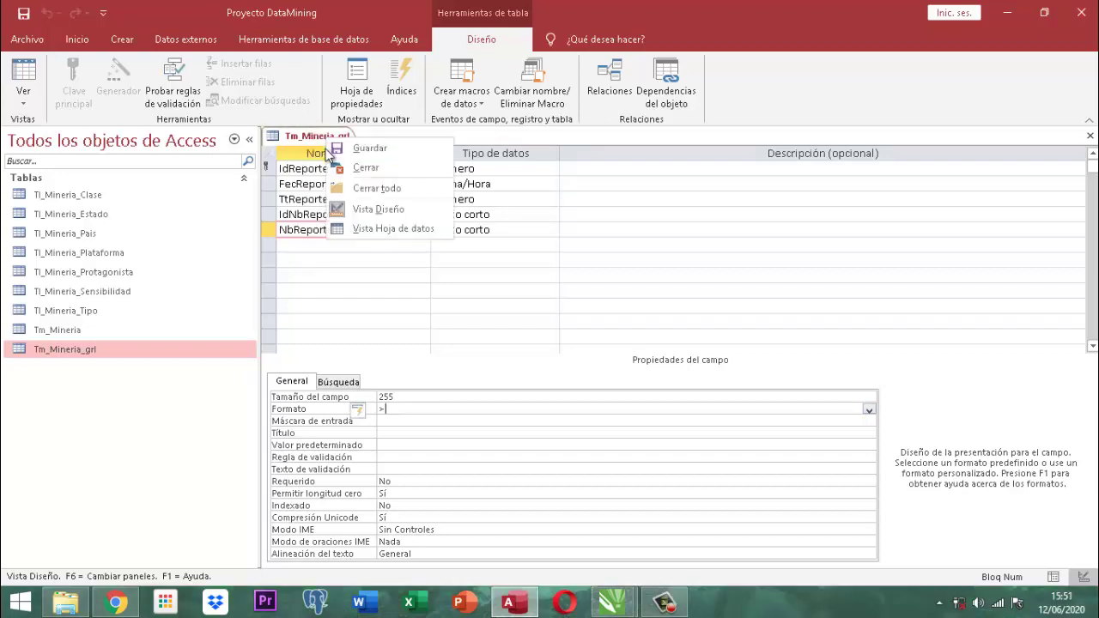
left_click(380, 225)
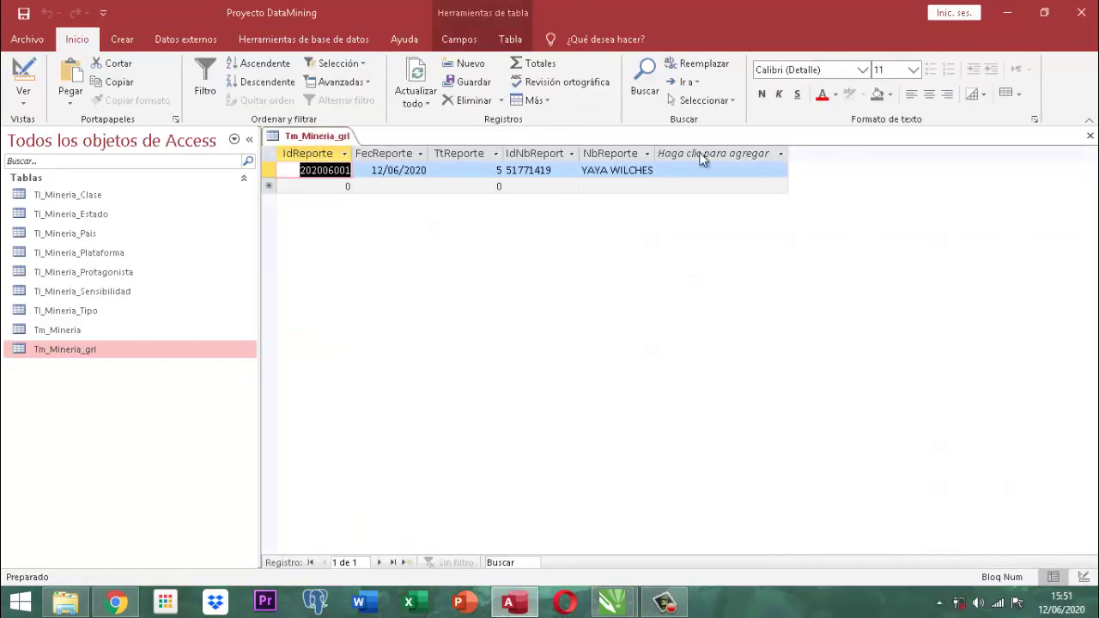
left_click_drag(656, 153, 775, 153)
left_click(781, 154)
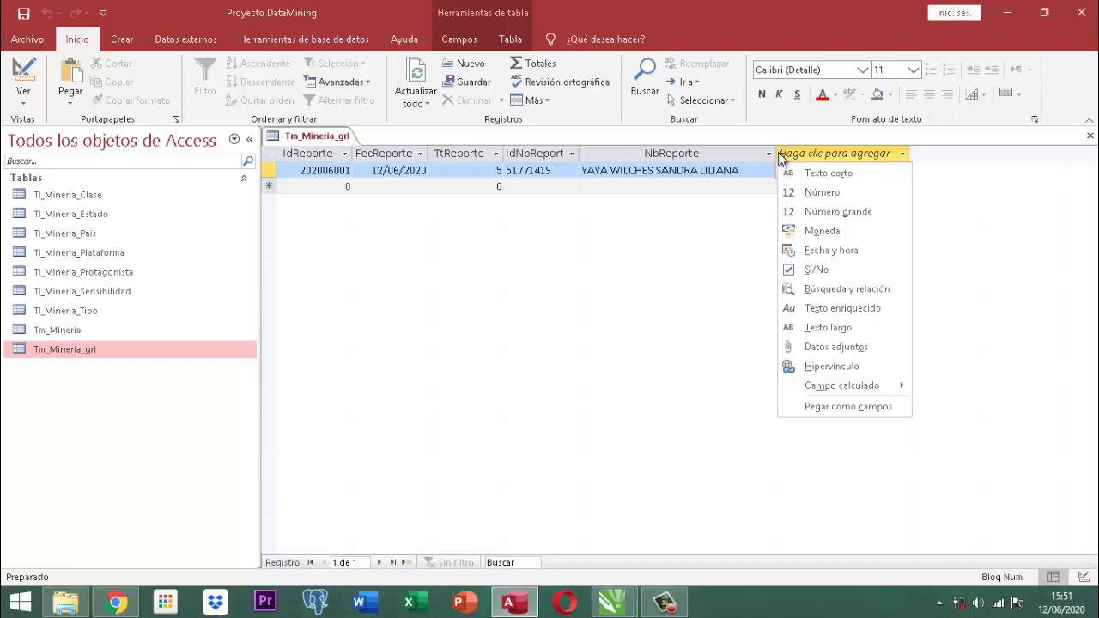
Dismiss the field-type list and close Tm_Mineria_grl, saving its layout changes.
left_click(648, 247)
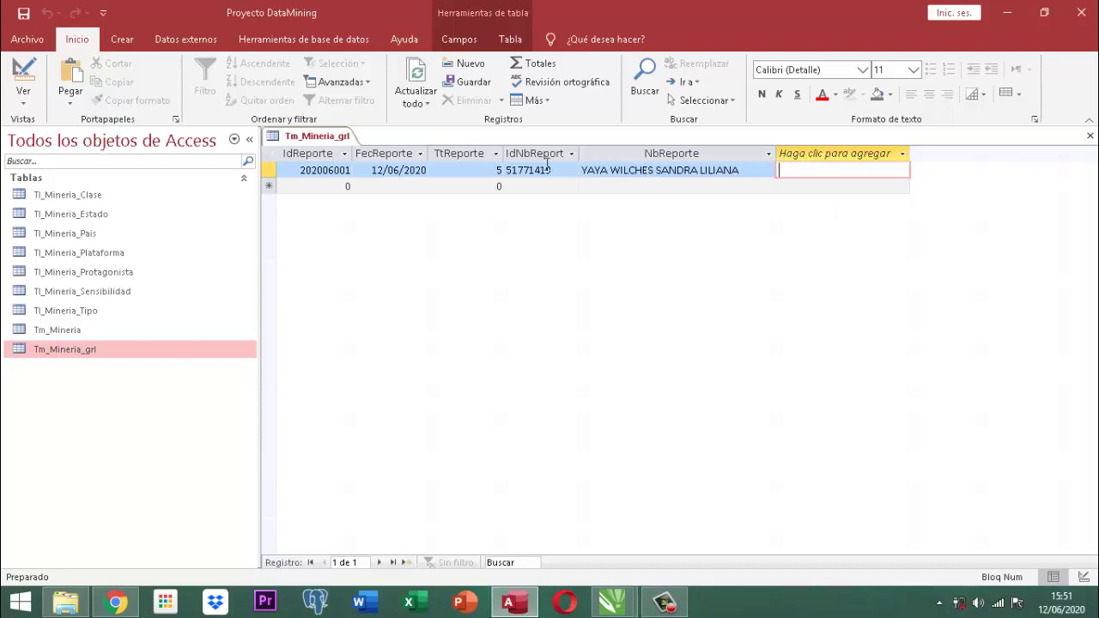
right_click(327, 135)
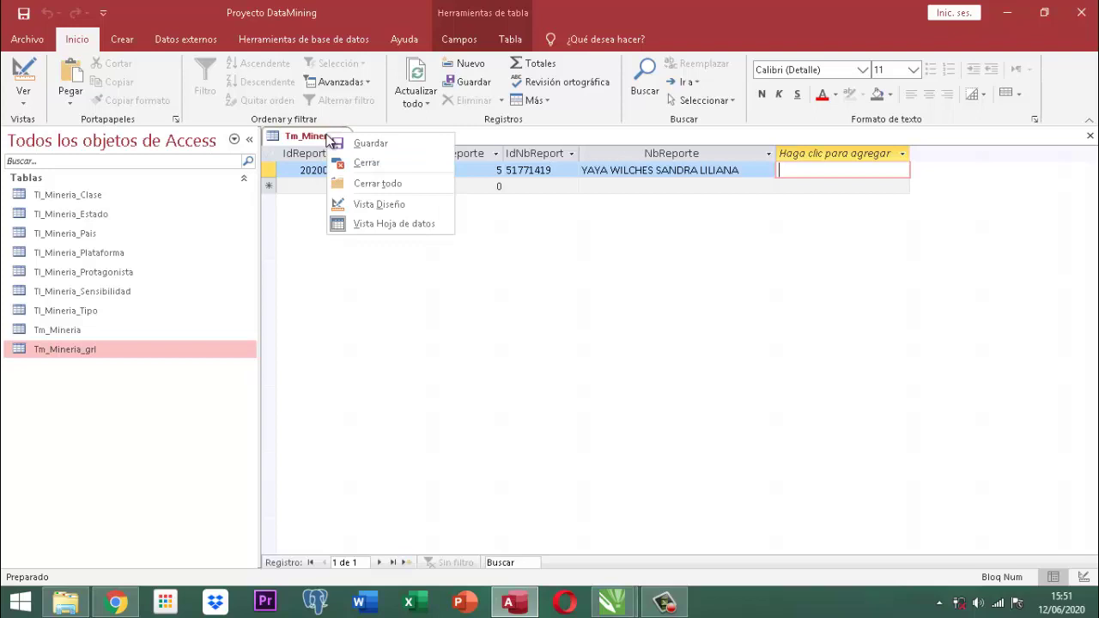
left_click(369, 163)
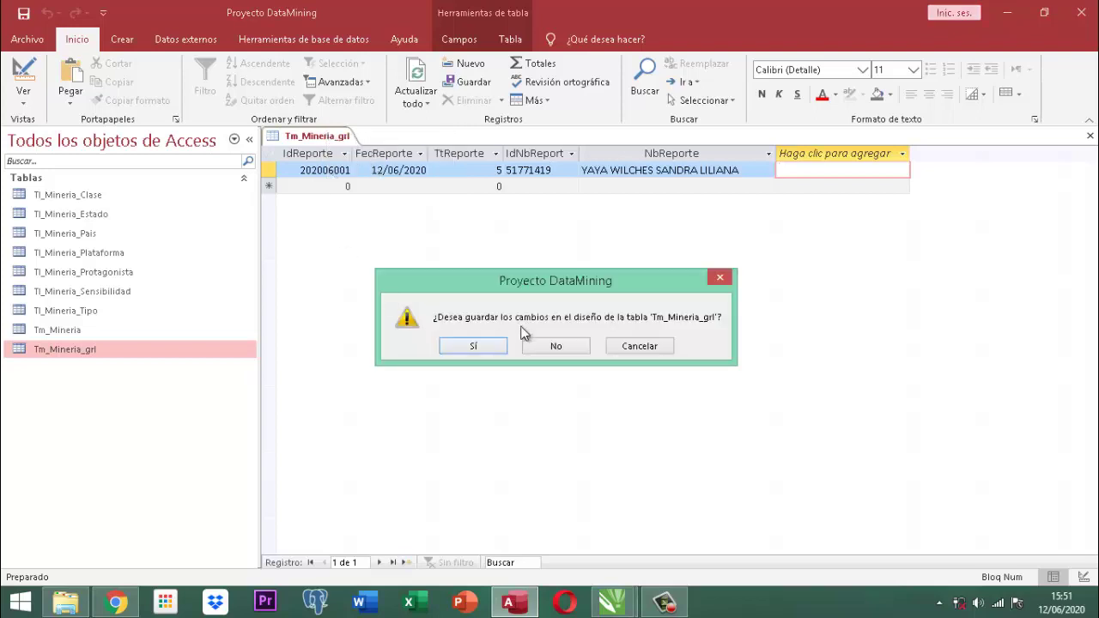
left_click(479, 346)
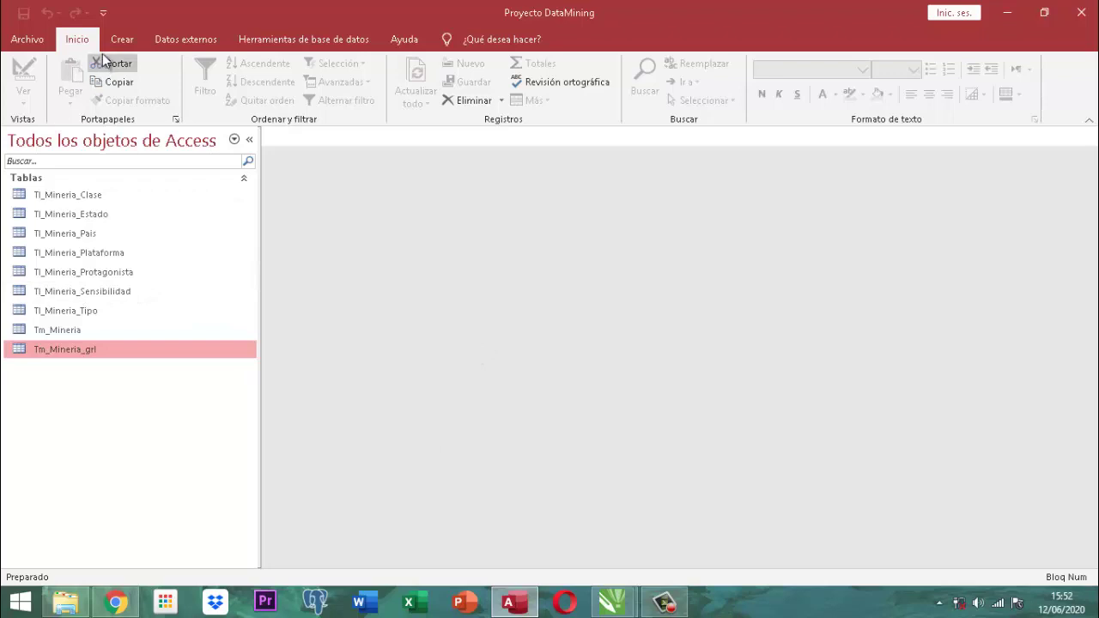
left_click(124, 39)
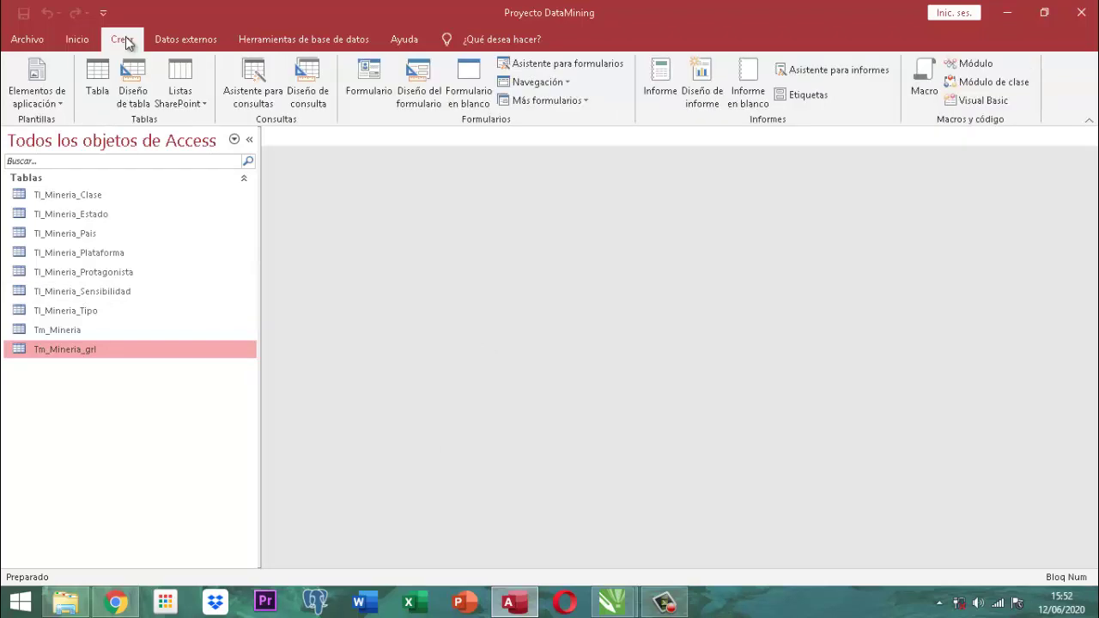
Create a blank table and save it as 'Tm_Mineria_Personas'.
left_click(97, 81)
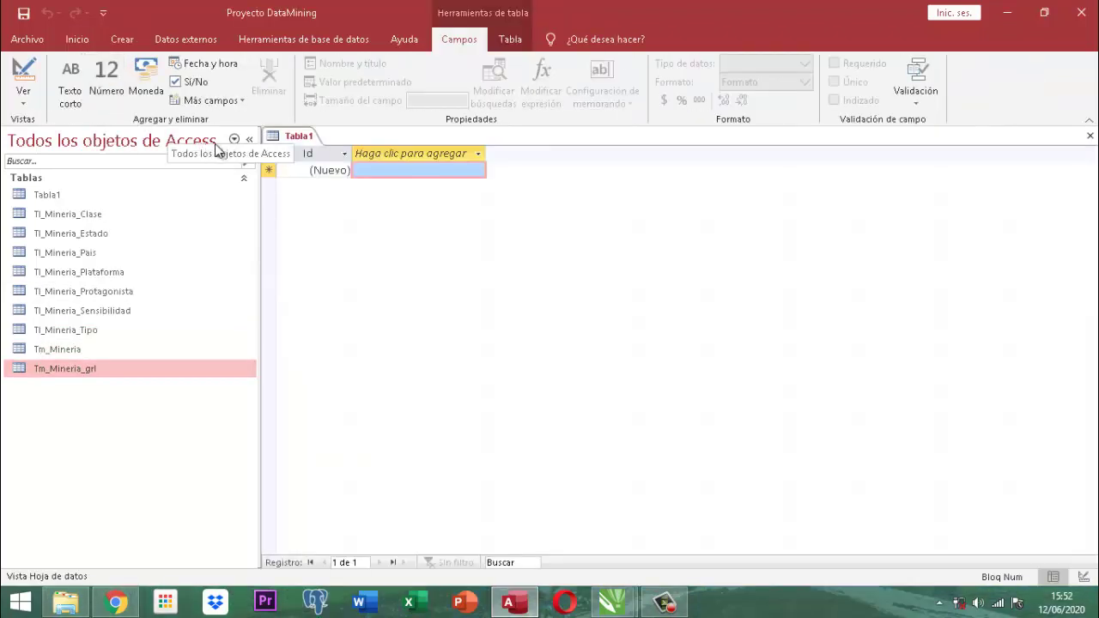
right_click(309, 137)
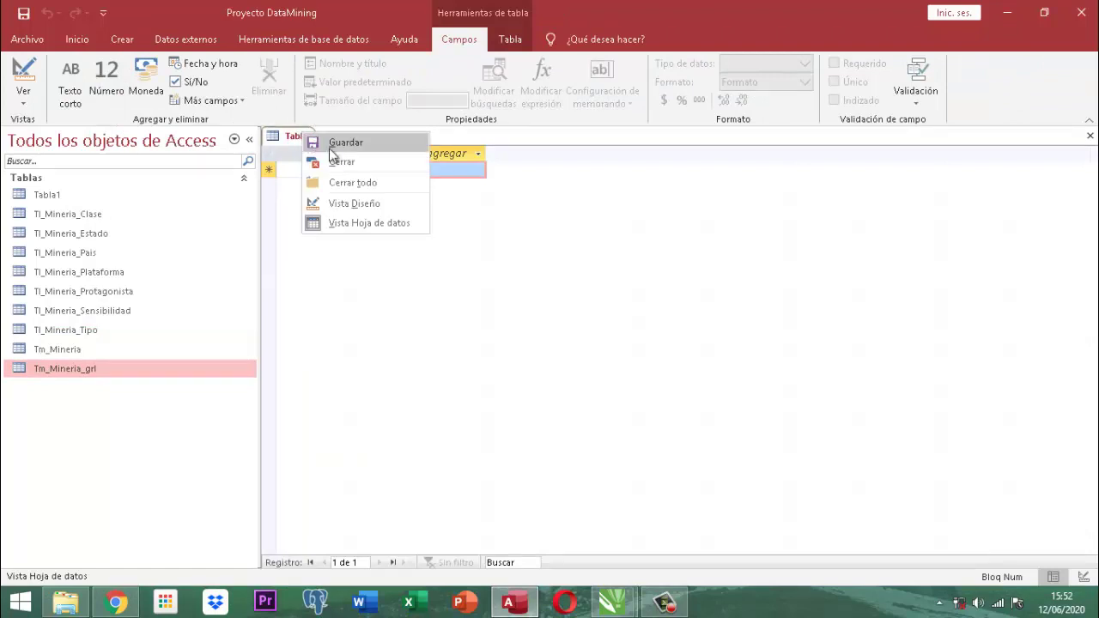
left_click(340, 144)
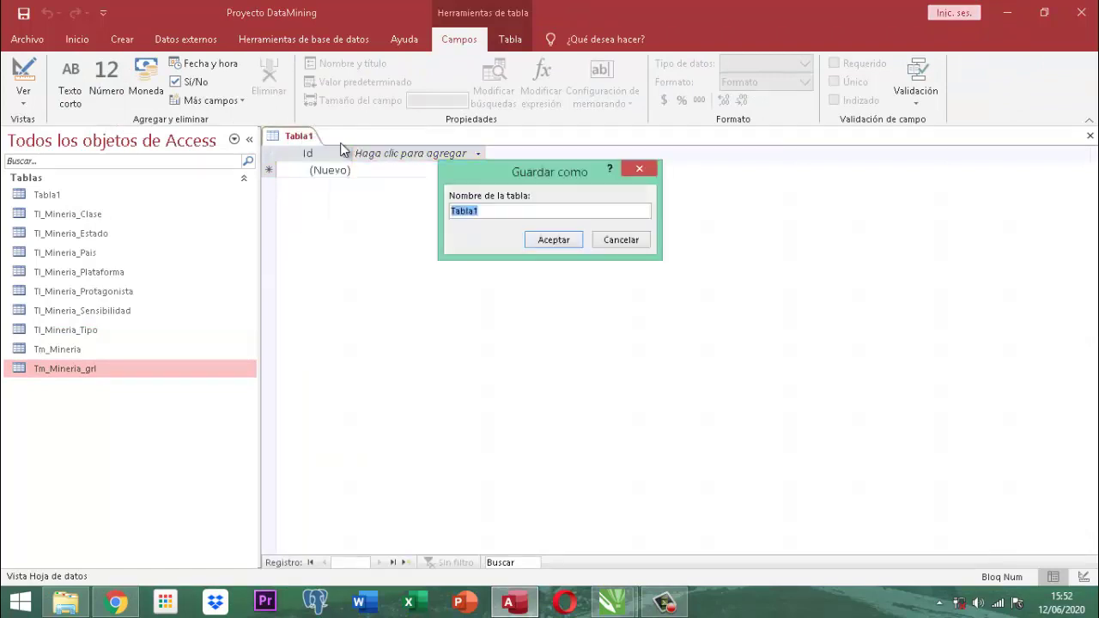
type("Tm_Mineri")
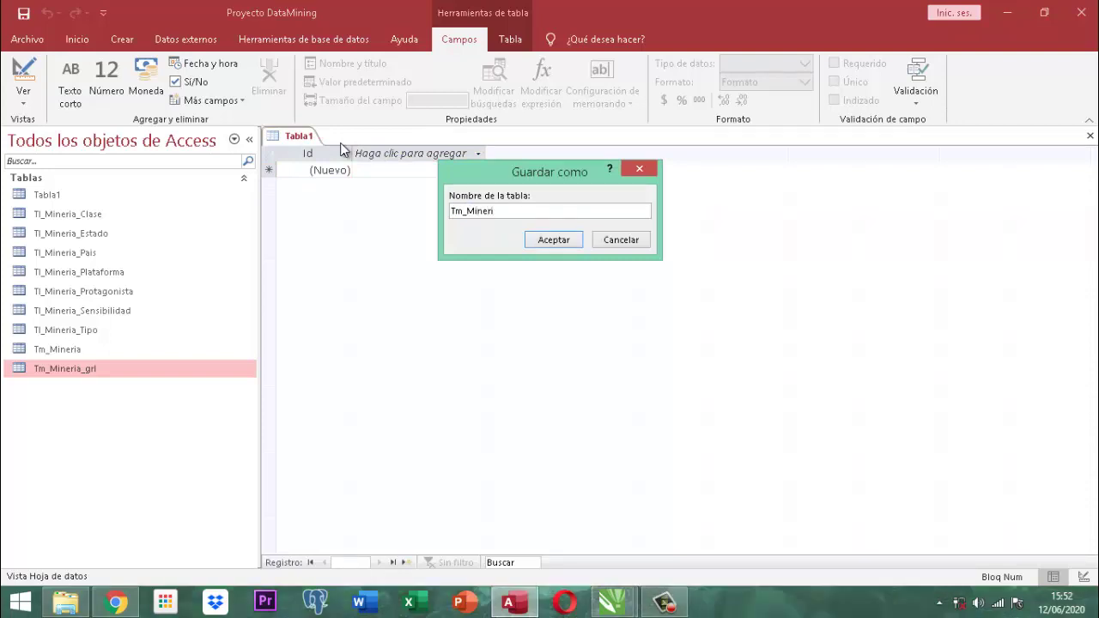
type("a_Personas")
left_click(542, 243)
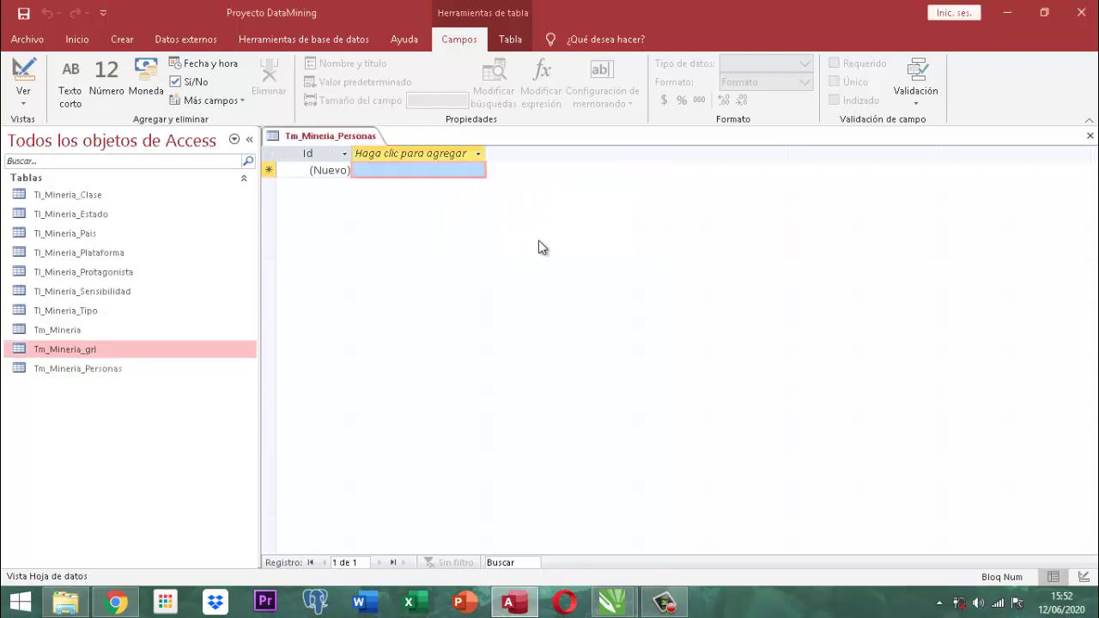
right_click(301, 137)
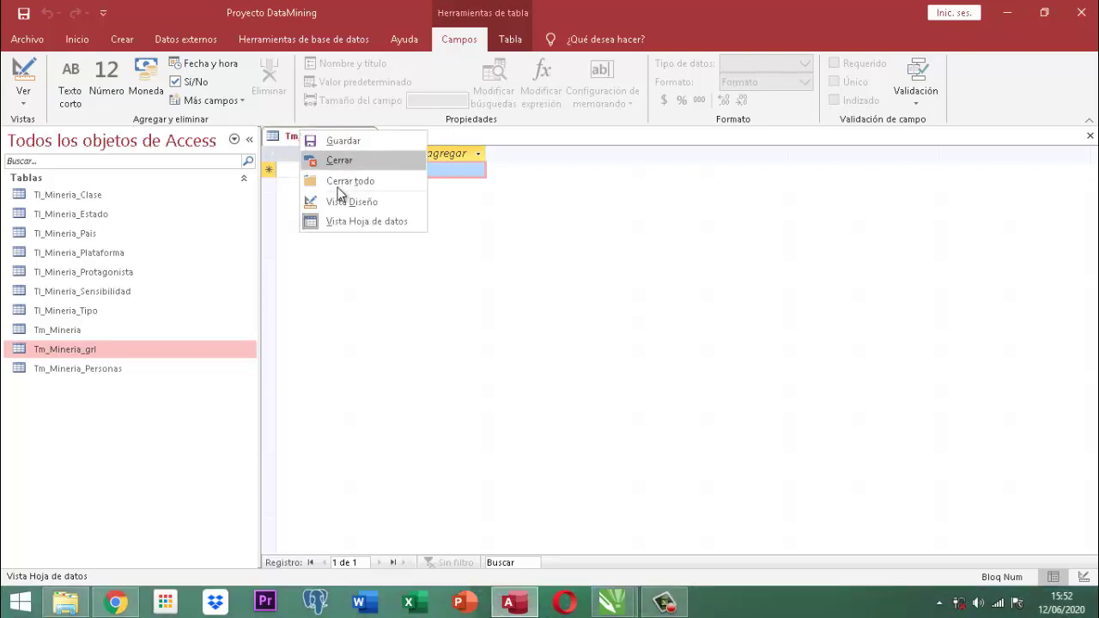
In design view, rename Id to idNbPersona as Texto corto with field size 17.
left_click(339, 201)
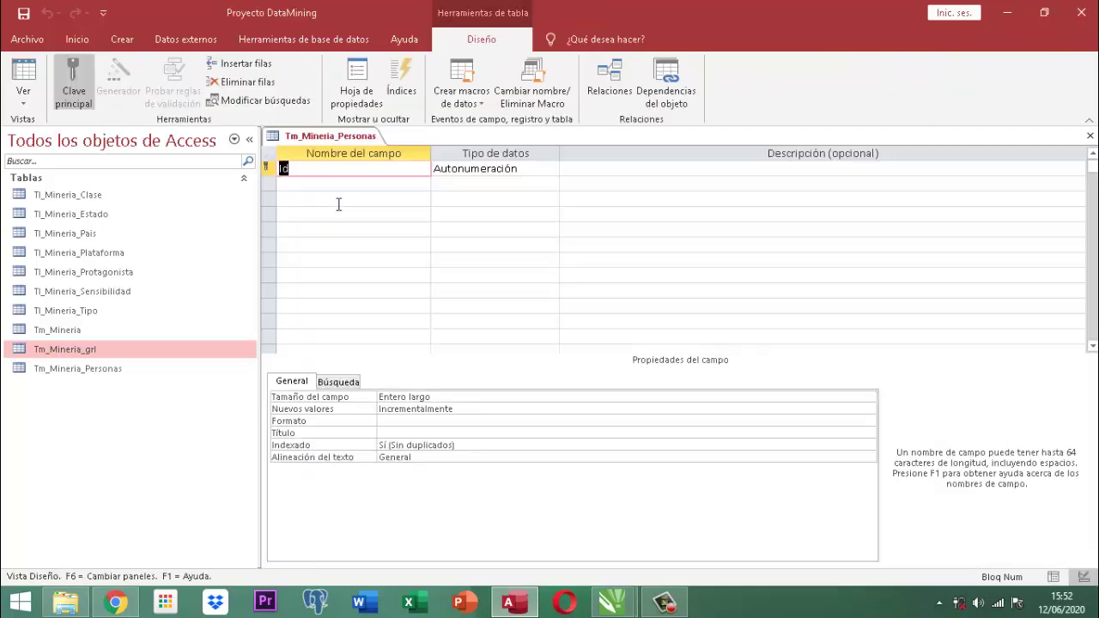
type("idN")
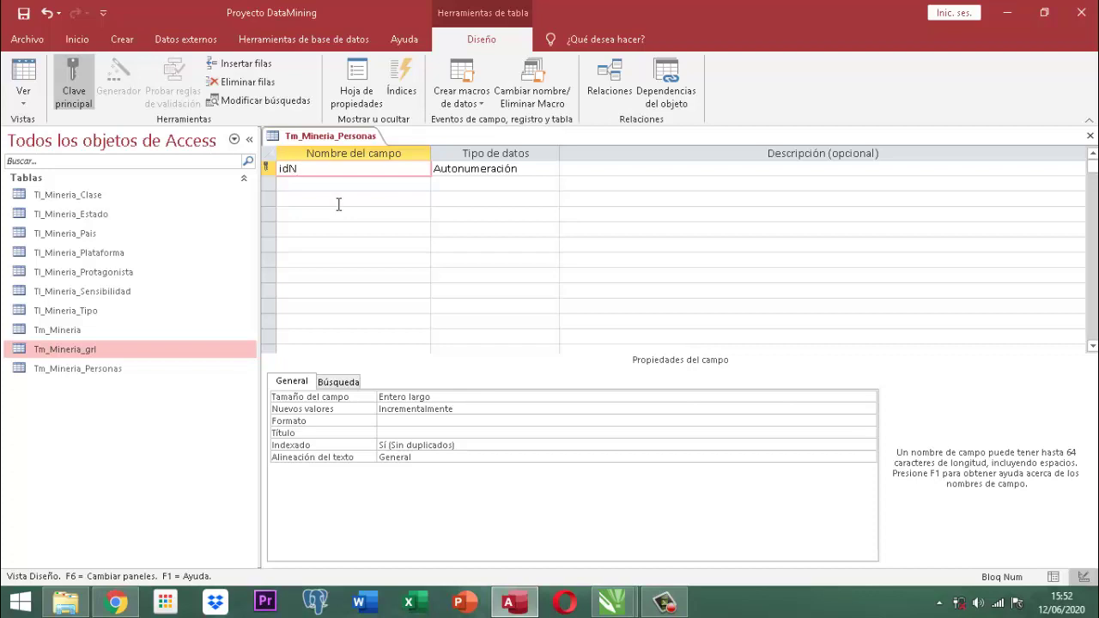
type("bPersona")
key("Tab")
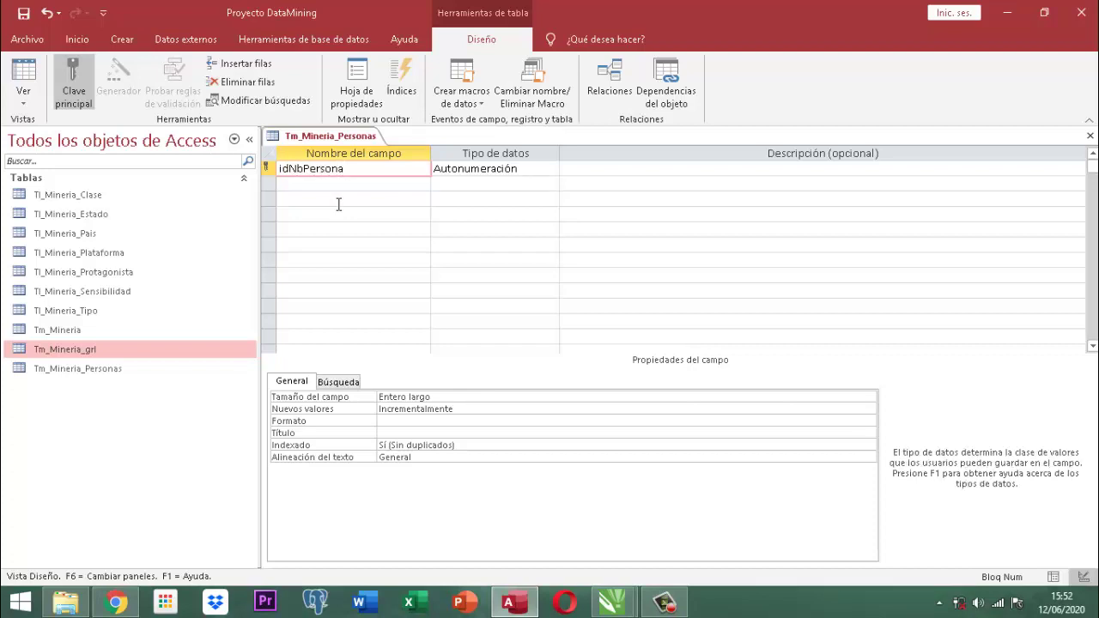
type("texto corto")
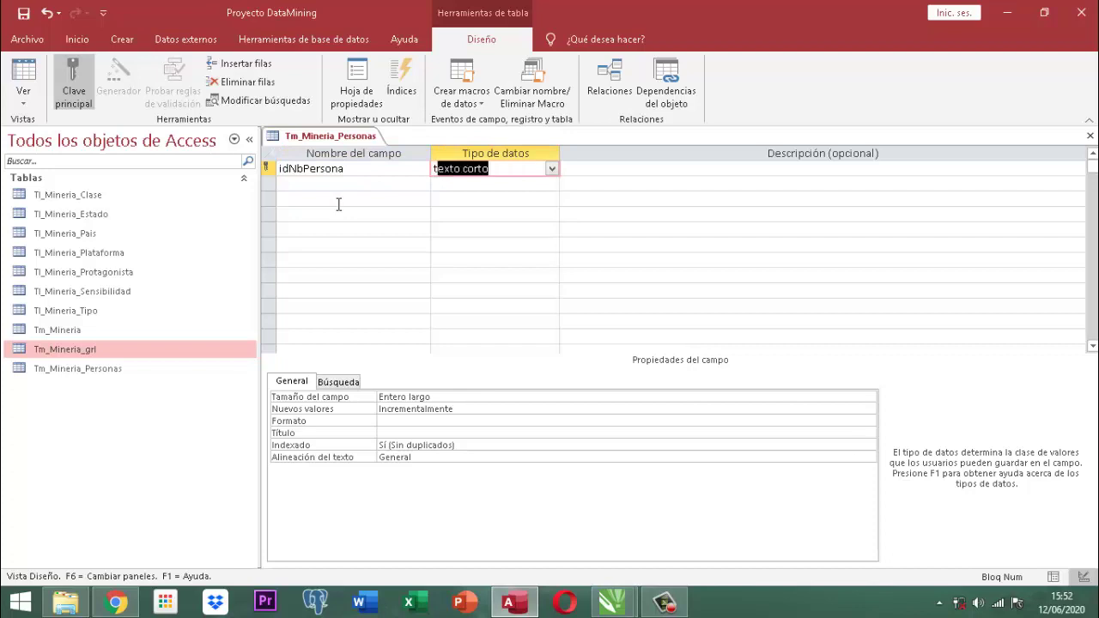
key("Tab")
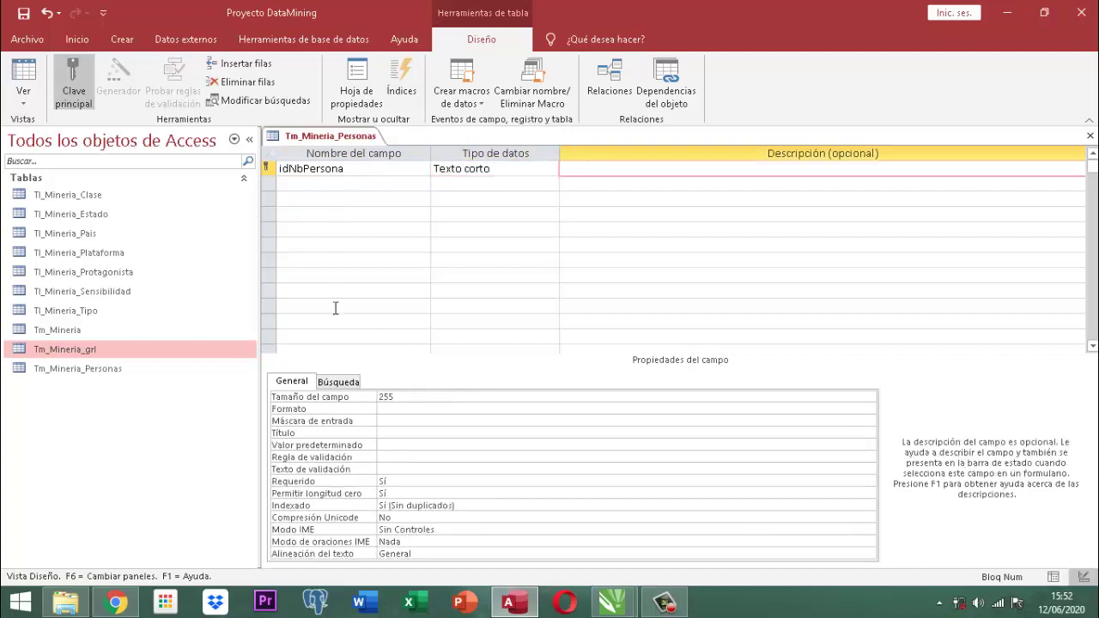
left_click_drag(401, 397, 359, 399)
type("17")
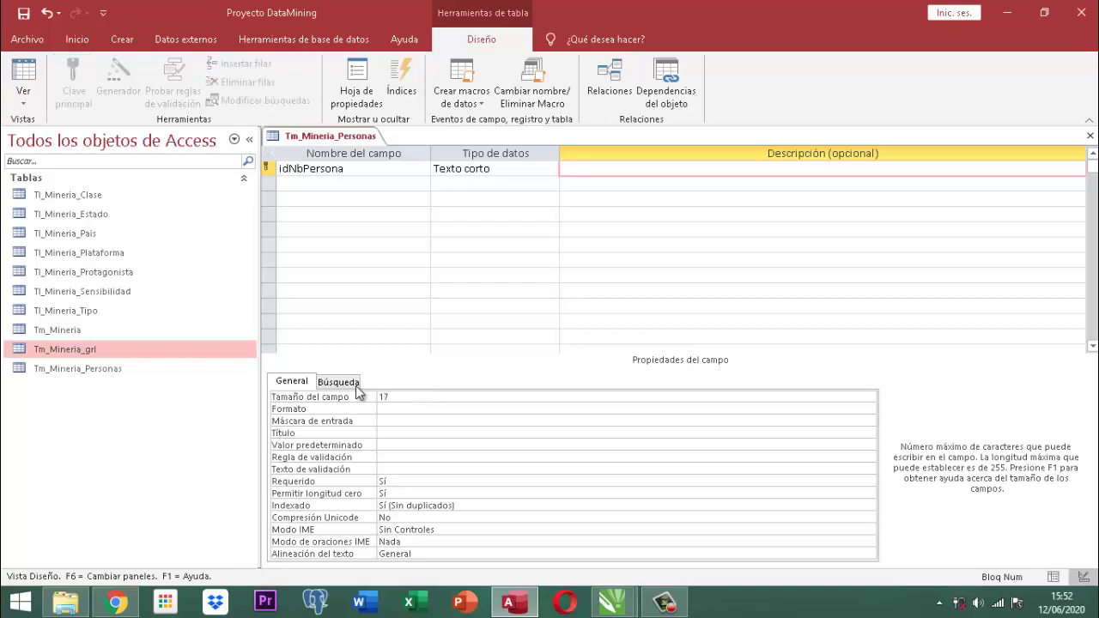
left_click(326, 186)
Add a Texto corto field NbPersona with the Formato >@.
type("N")
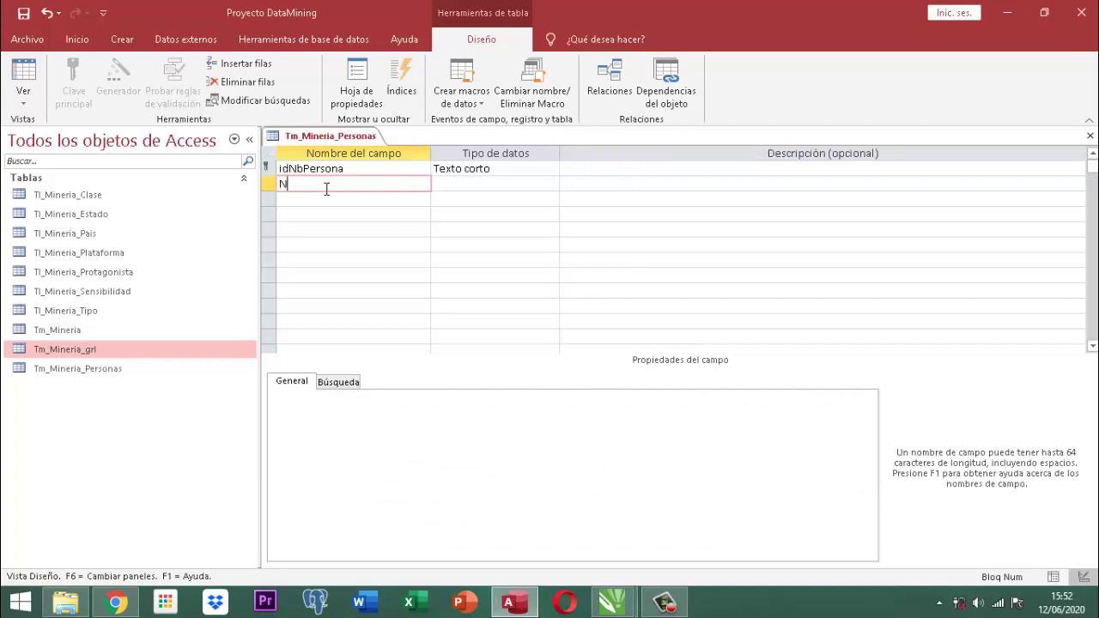
type("bPersona")
key("Tab")
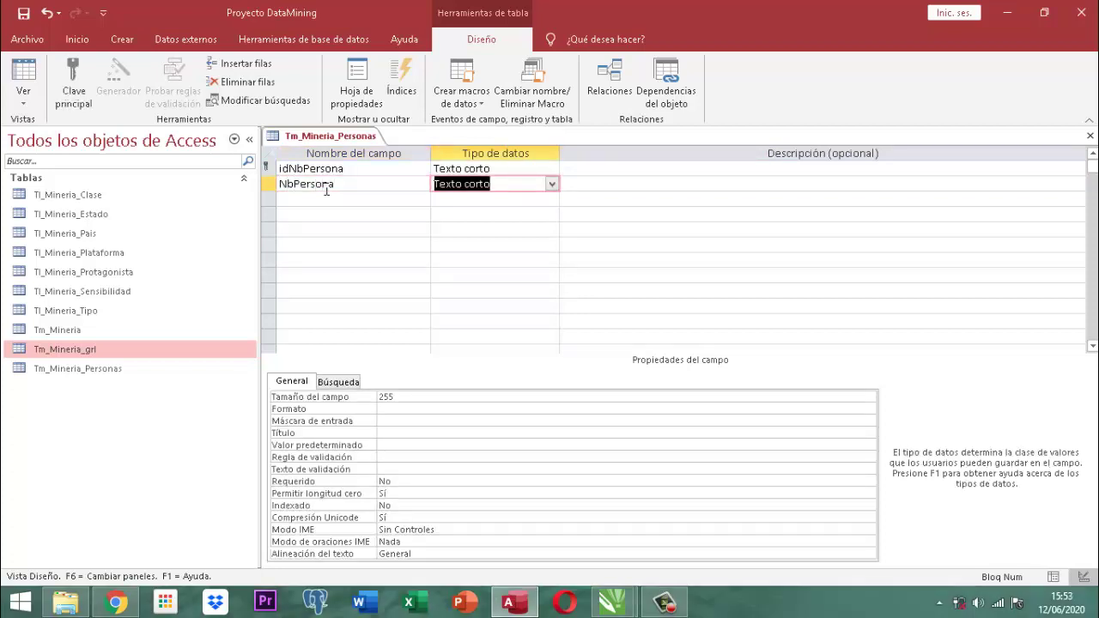
left_click(421, 405)
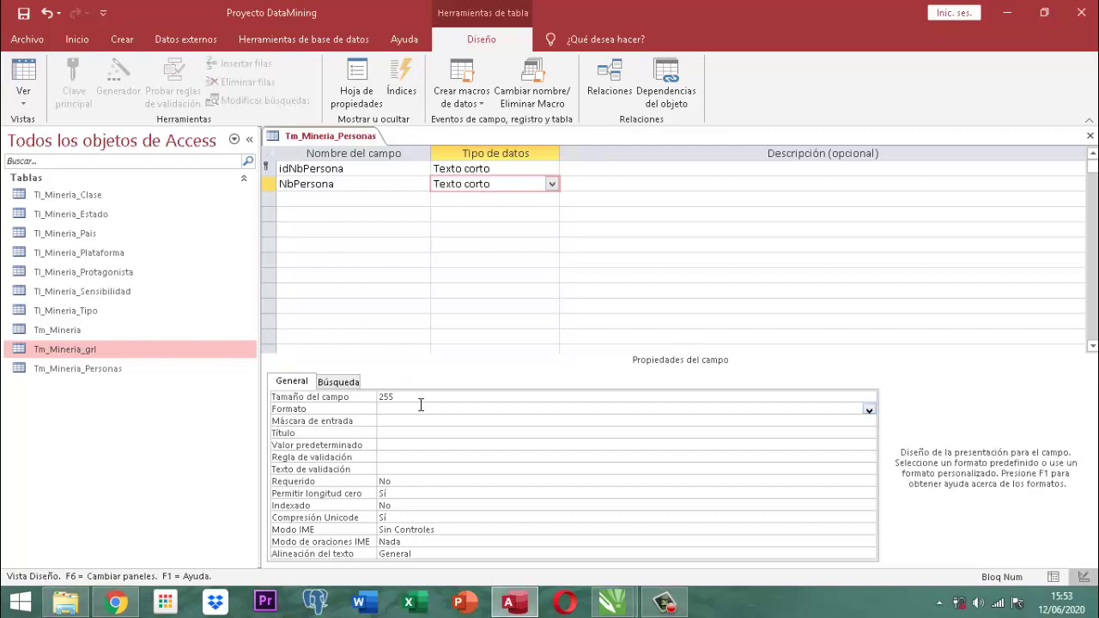
type(">@")
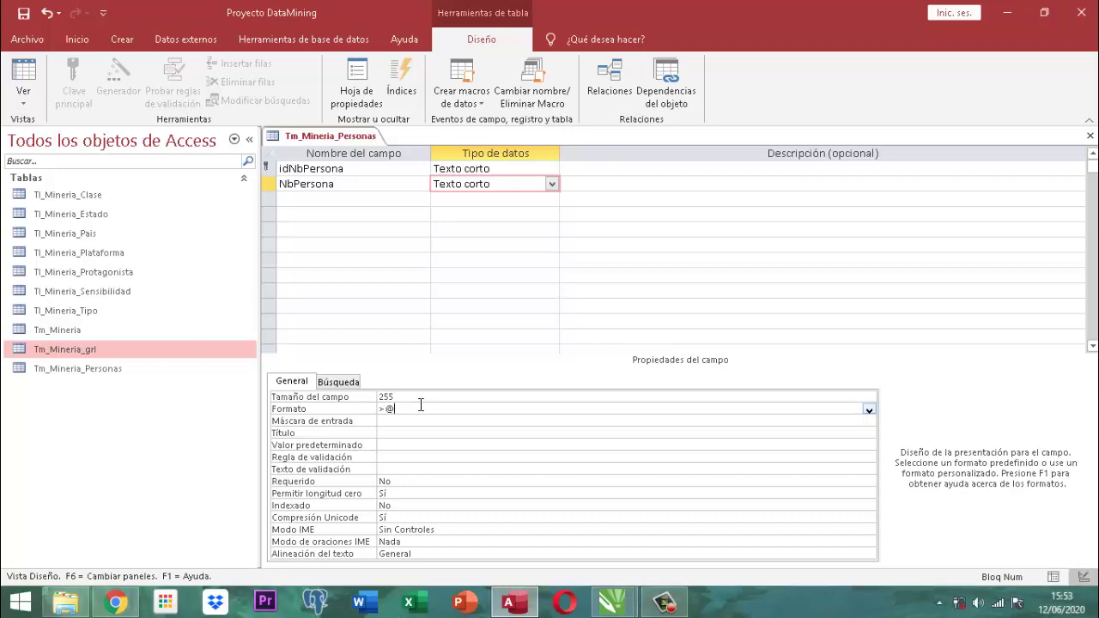
left_click(297, 198)
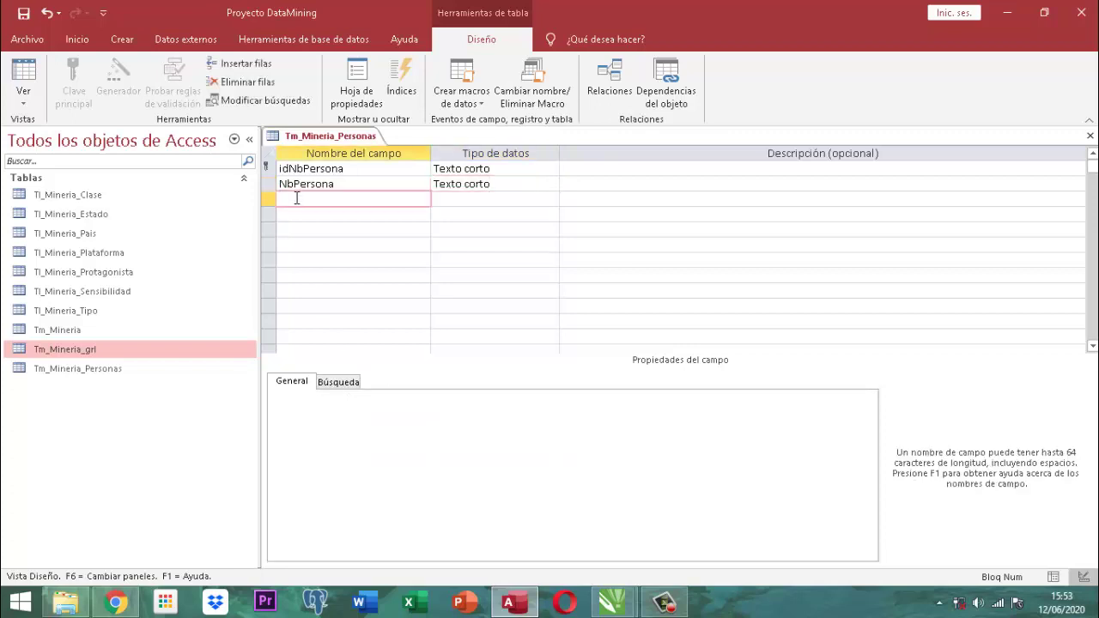
Name the third field Email and keep its Texto corto data type.
type("Emailpersona")
key("BackSpace")
key("BackSpace")
key("BackSpace")
key("BackSpace")
key("BackSpace")
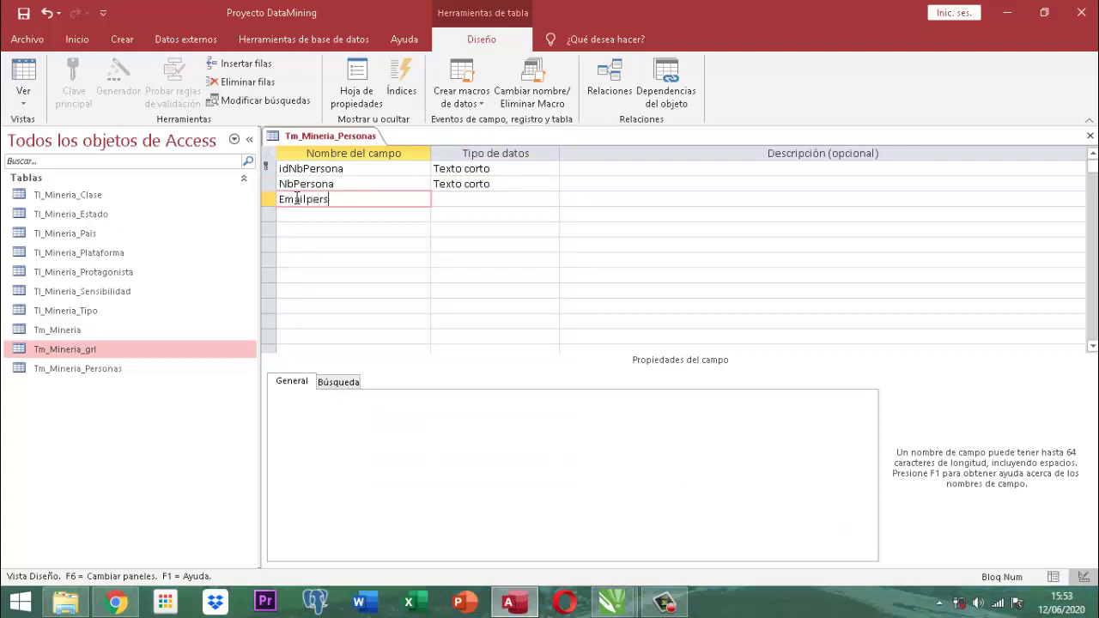
key("BackSpace")
key("BackSpace")
type("Person")
key("BackSpace")
key("BackSpace")
key("BackSpace")
key("BackSpace")
key("BackSpace")
key("BackSpace")
key("Tab")
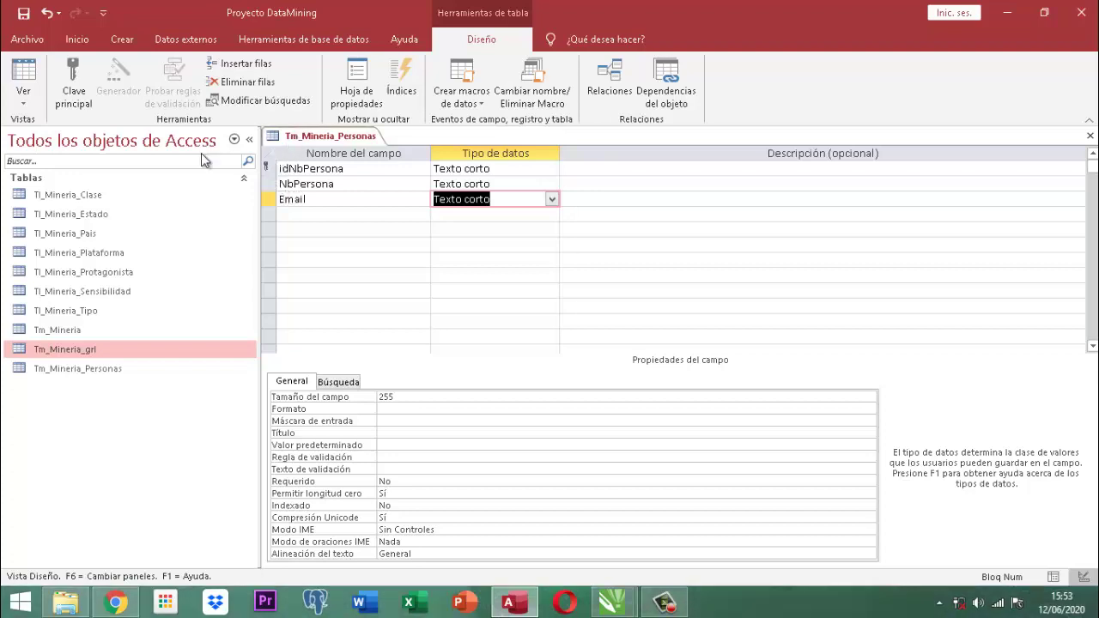
Copy the email validation rule from Tm_Mineria's design into the Email field's validation rule.
left_click(47, 328)
right_click(46, 328)
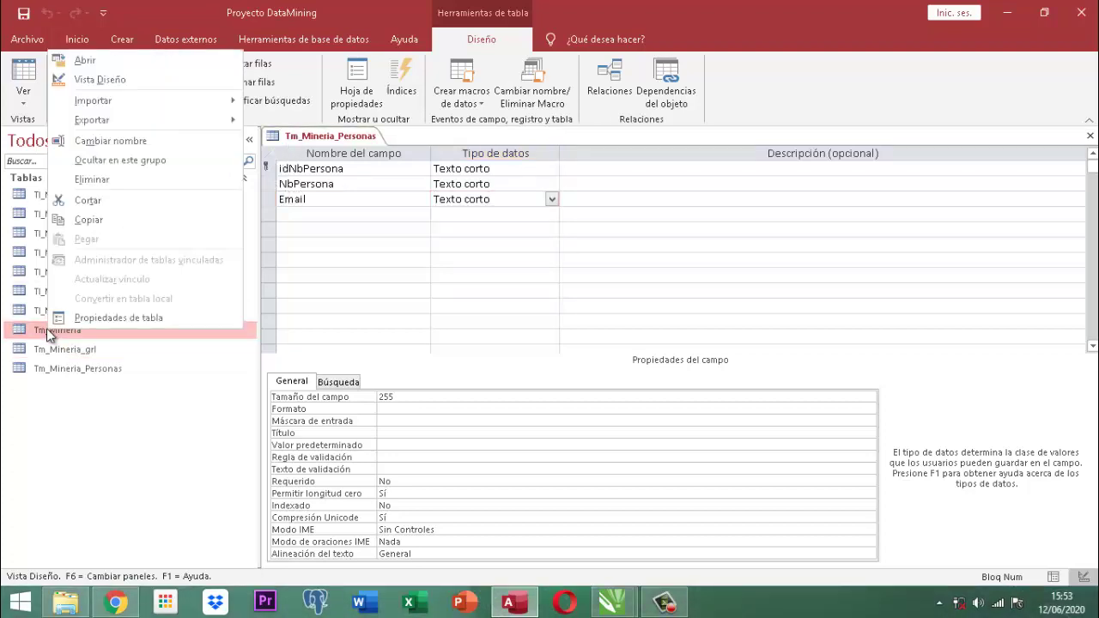
left_click(74, 79)
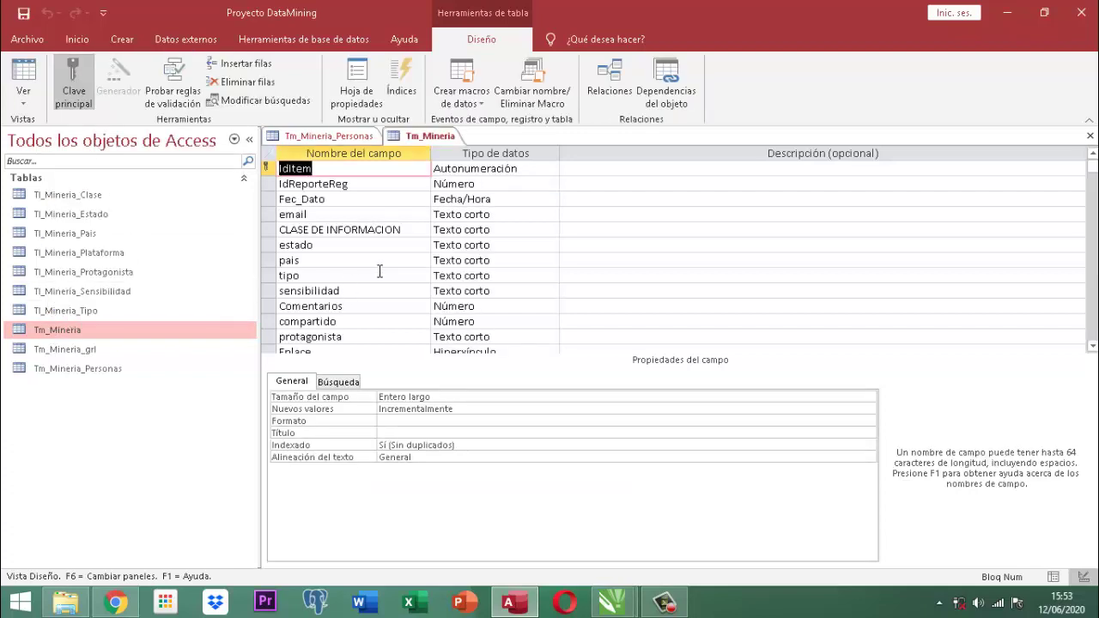
left_click(336, 216)
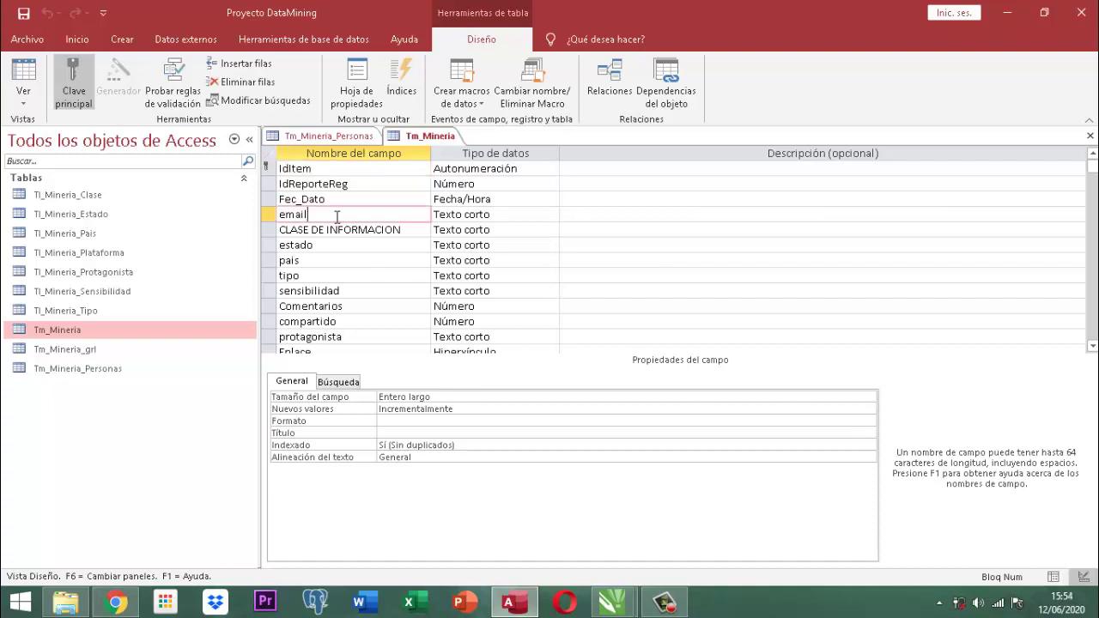
left_click(605, 458)
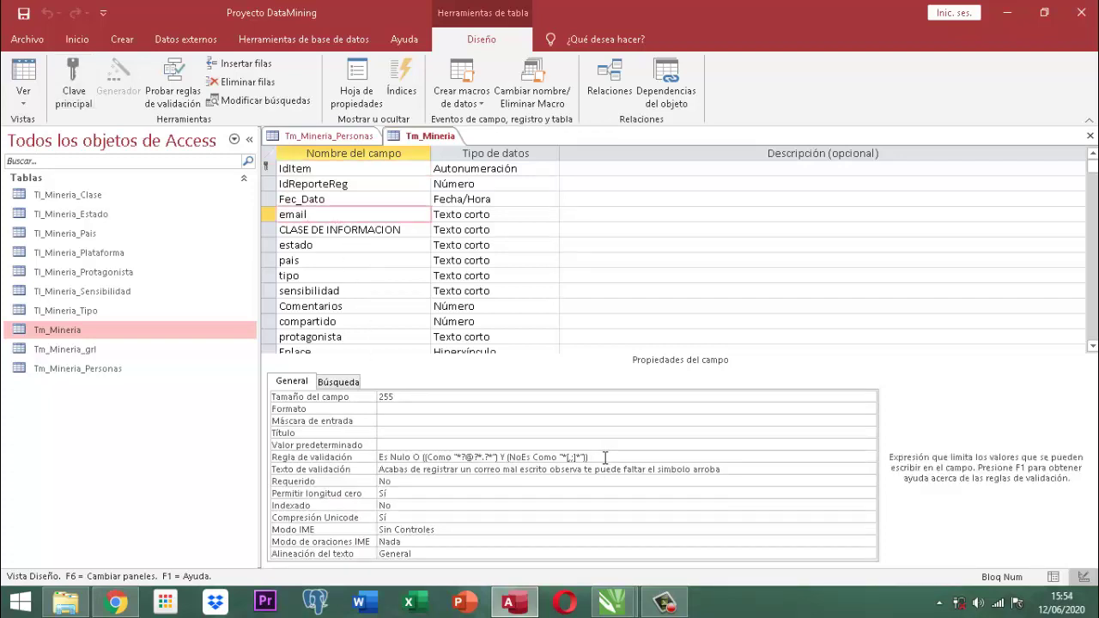
left_click_drag(605, 458, 376, 458)
key("ctrl+c")
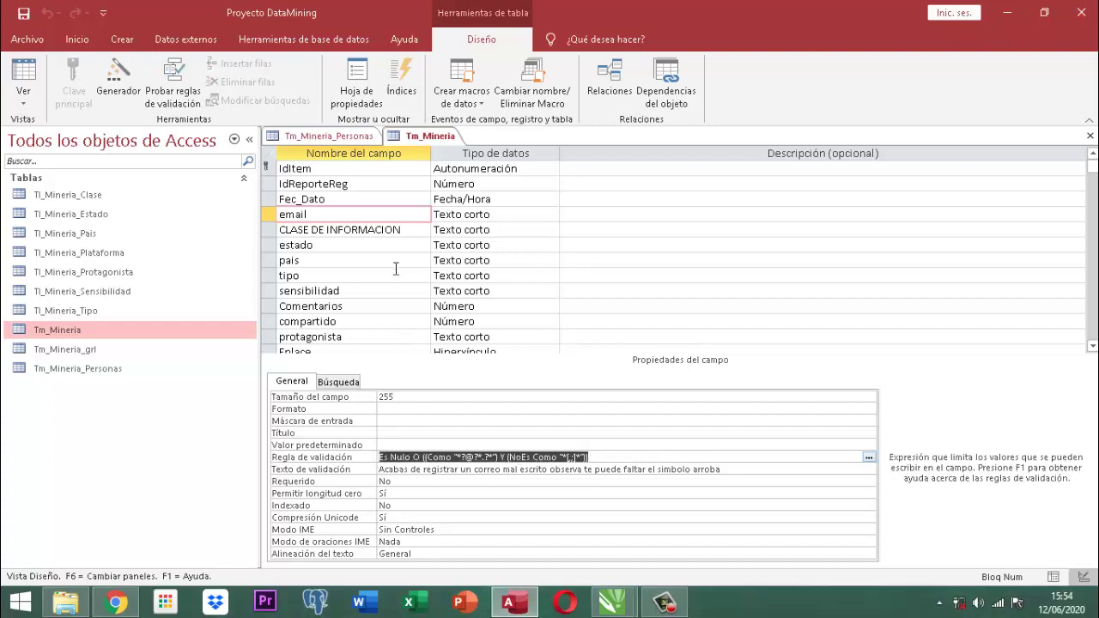
left_click(344, 140)
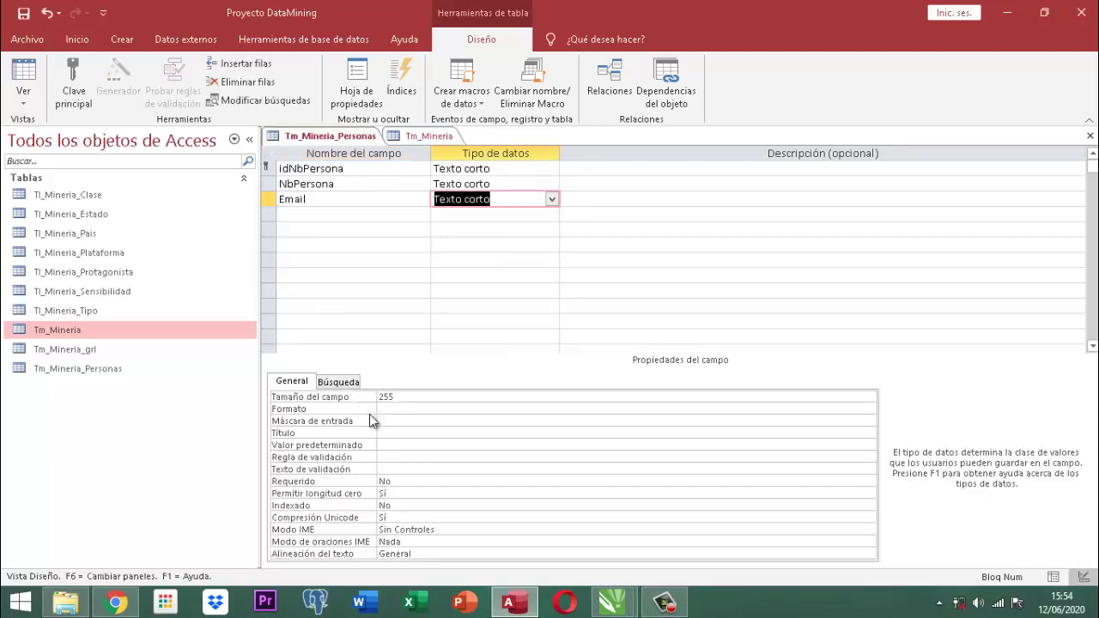
left_click(409, 457)
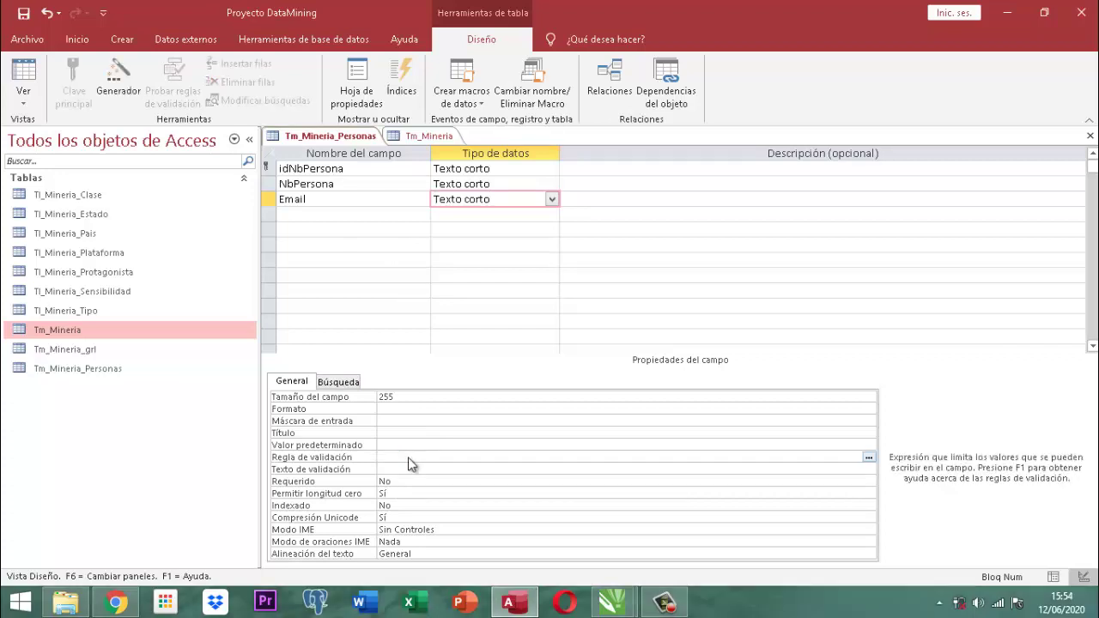
key("ctrl+v")
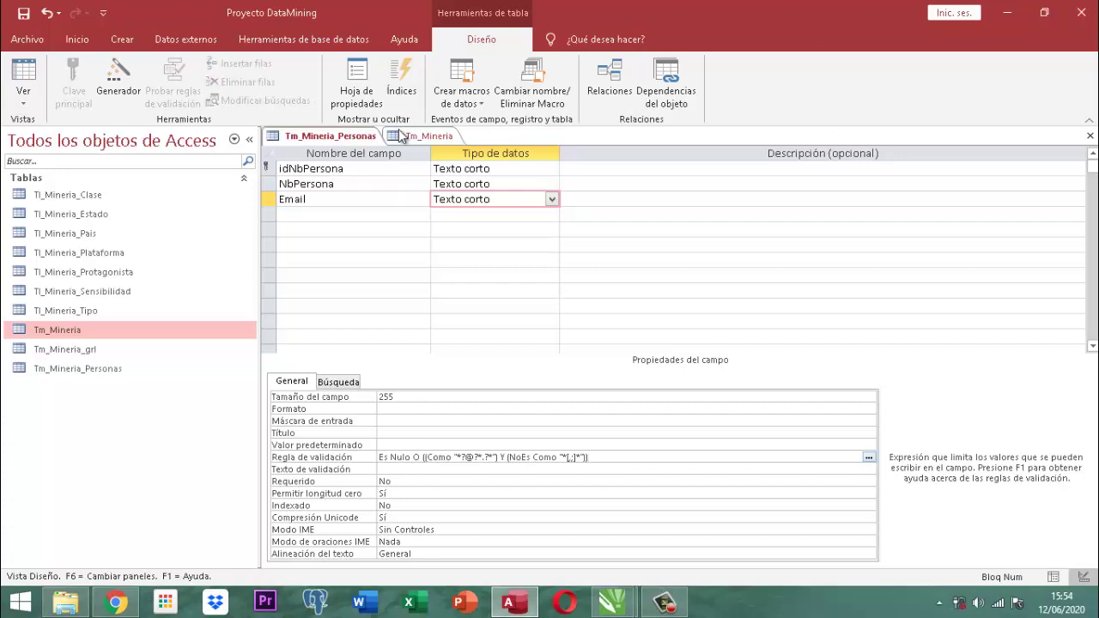
Copy Tm_Mineria's missing-@ validation message into Email's Texto de validación, then close Tm_Mineria.
left_click(422, 138)
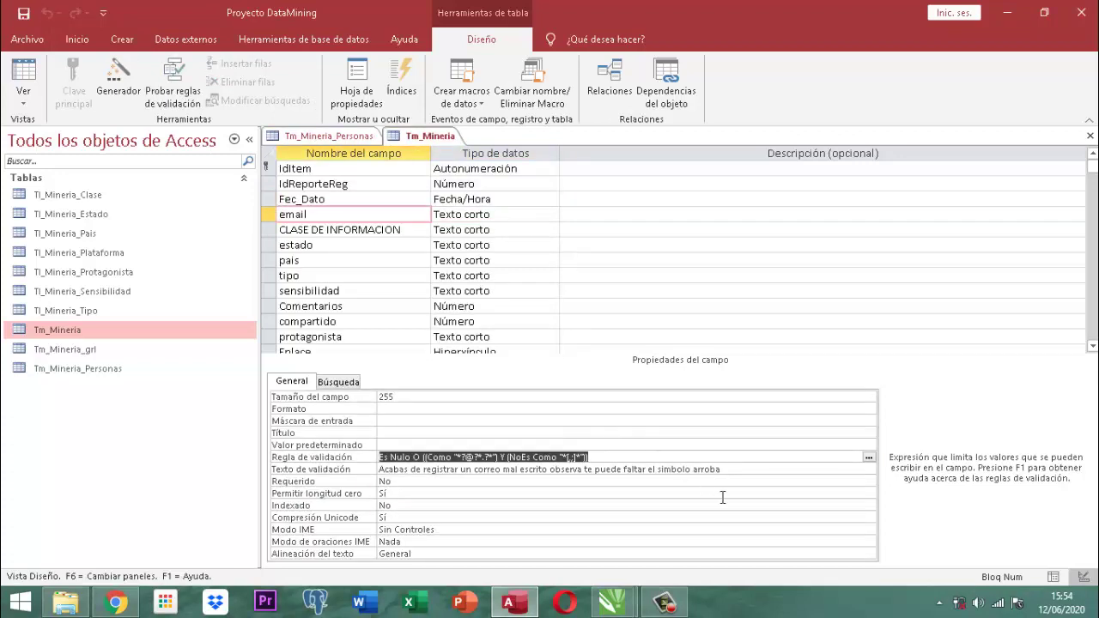
left_click(735, 470)
left_click_drag(736, 471, 340, 473)
key("ctrl+c")
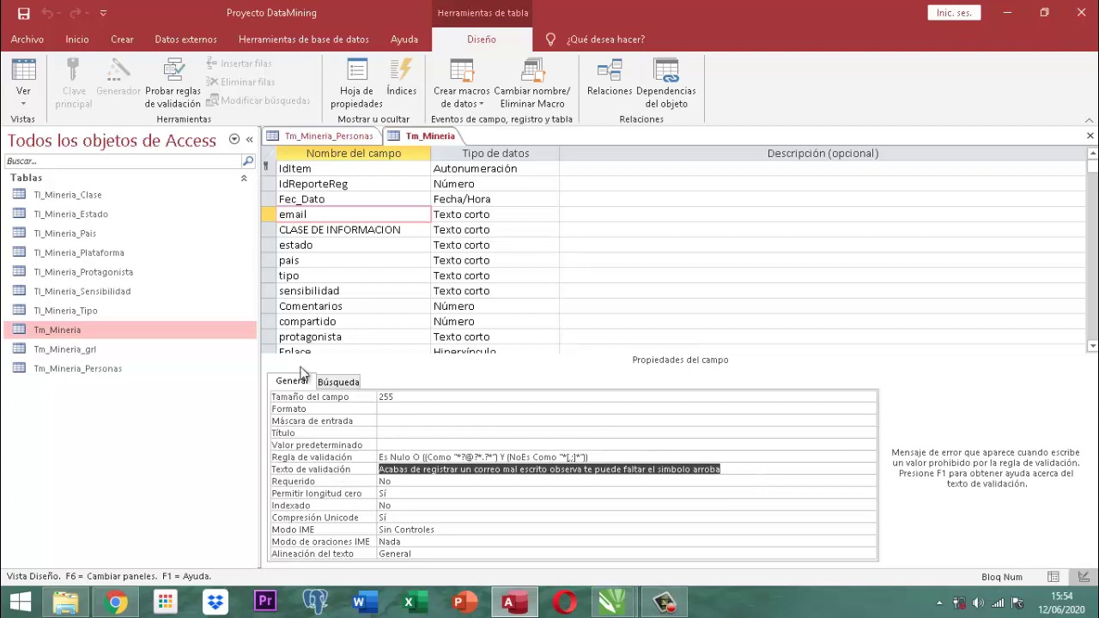
left_click(333, 139)
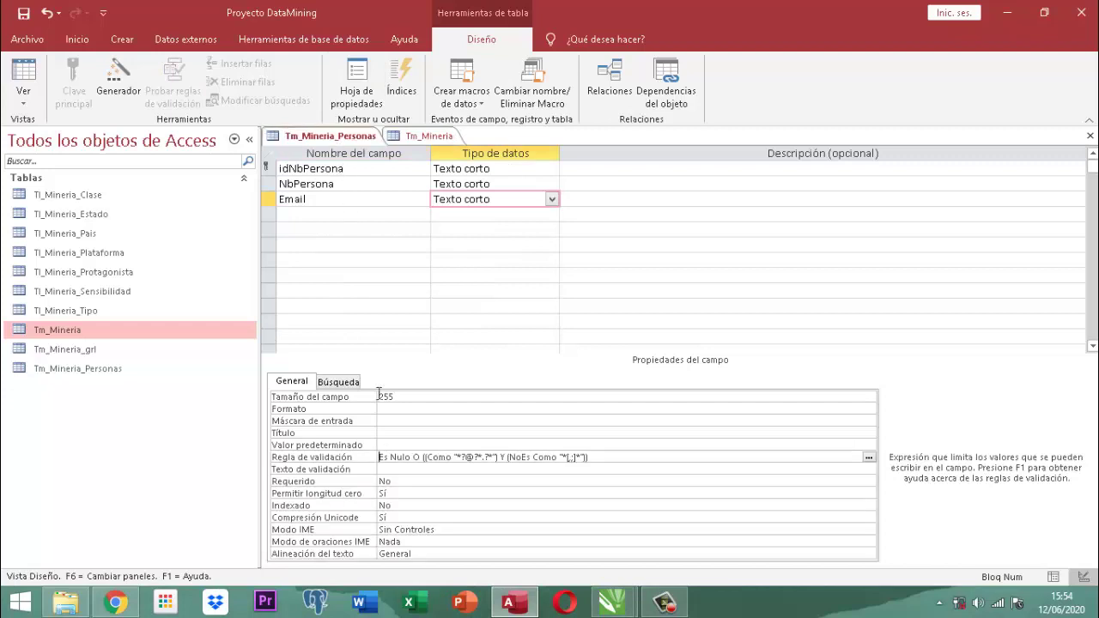
left_click(466, 470)
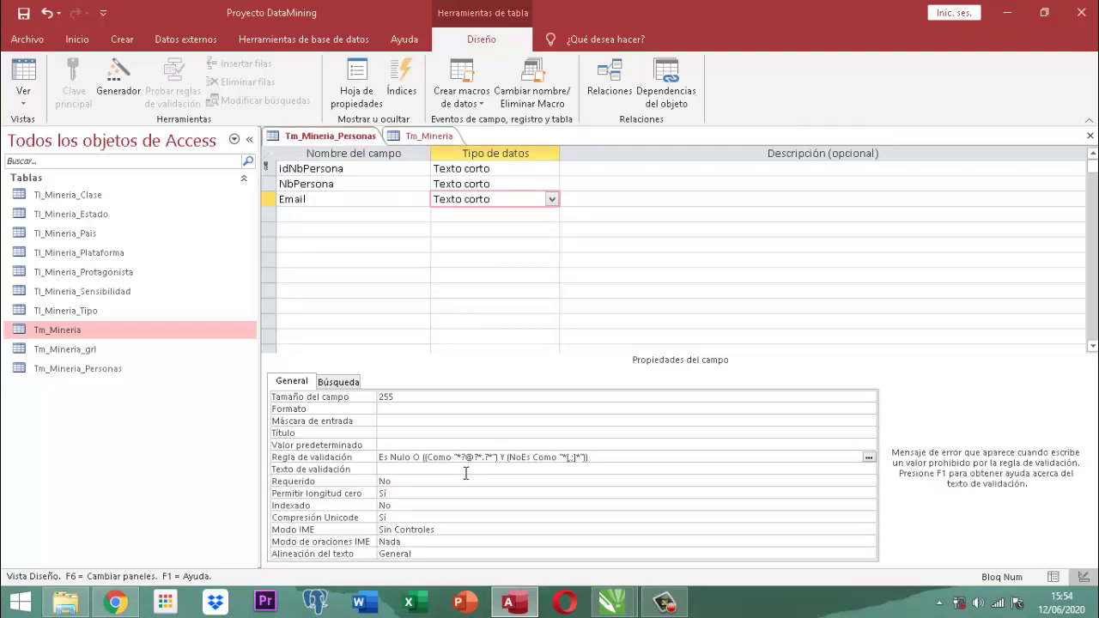
key("ctrl+v")
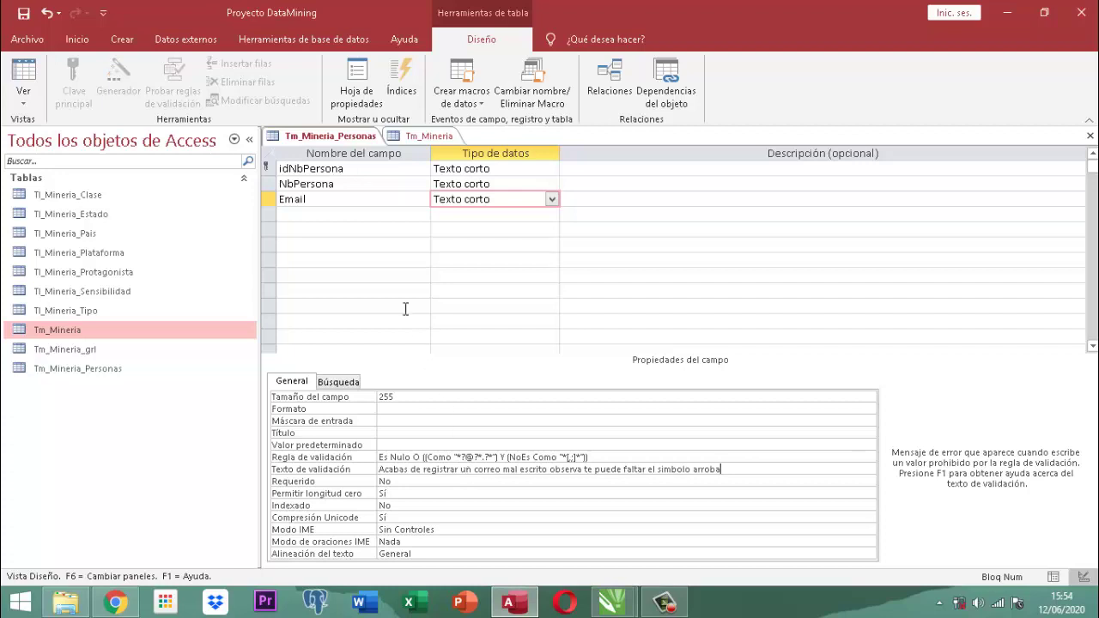
left_click(429, 136)
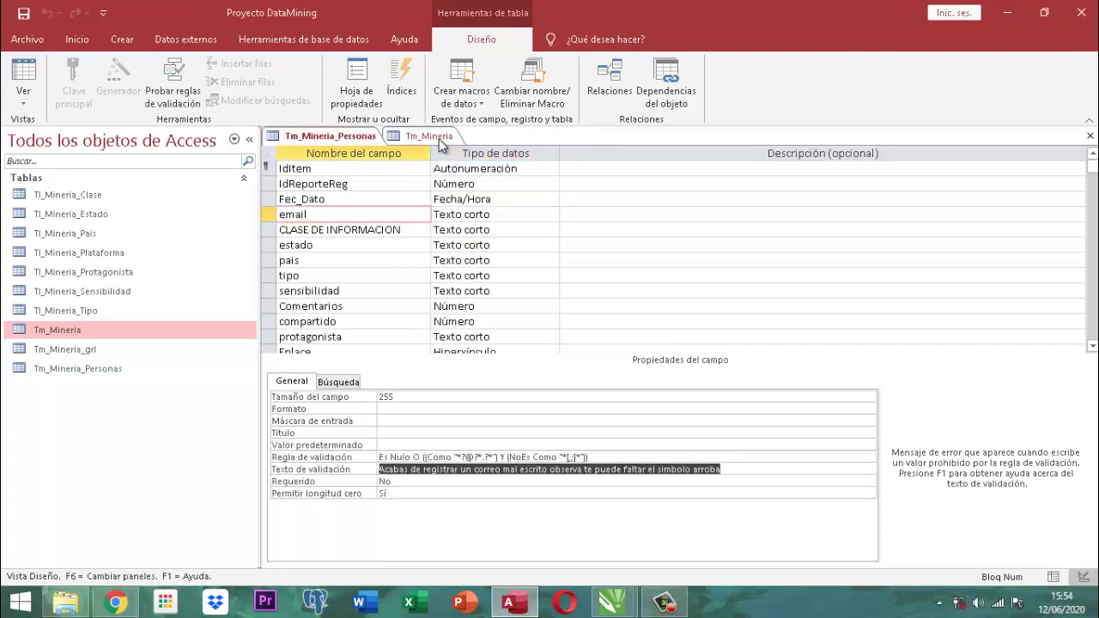
left_click(352, 139)
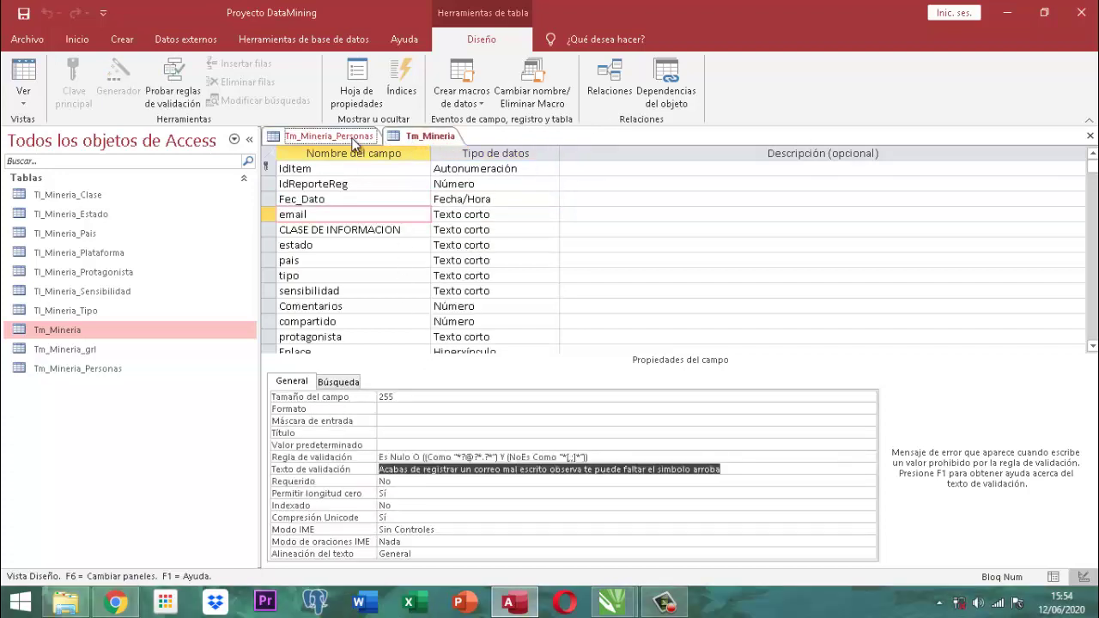
right_click(420, 140)
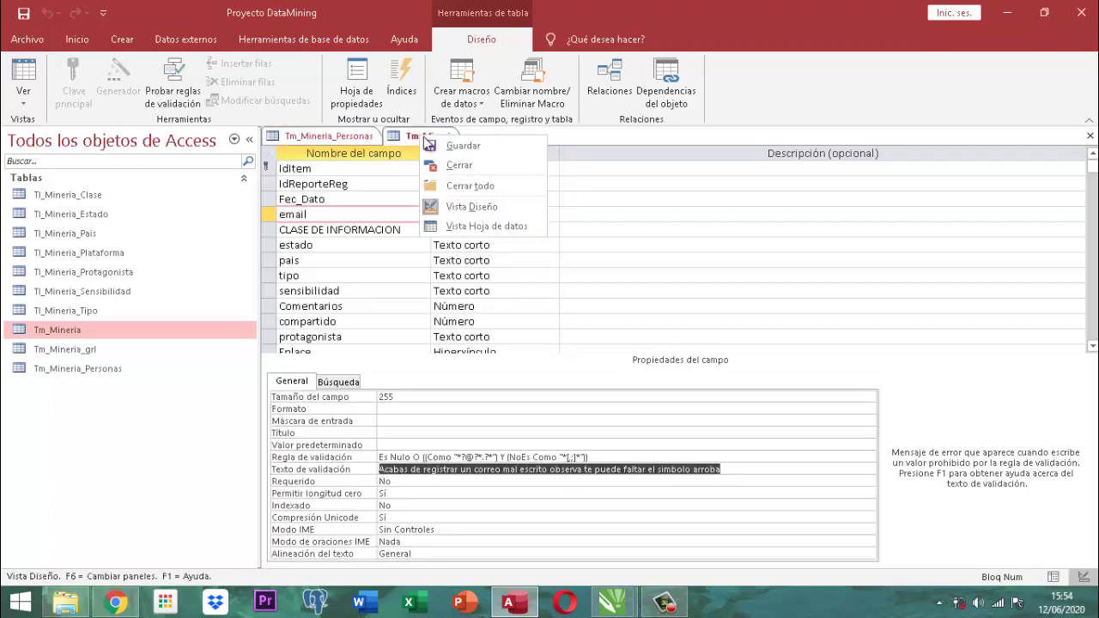
left_click(449, 141)
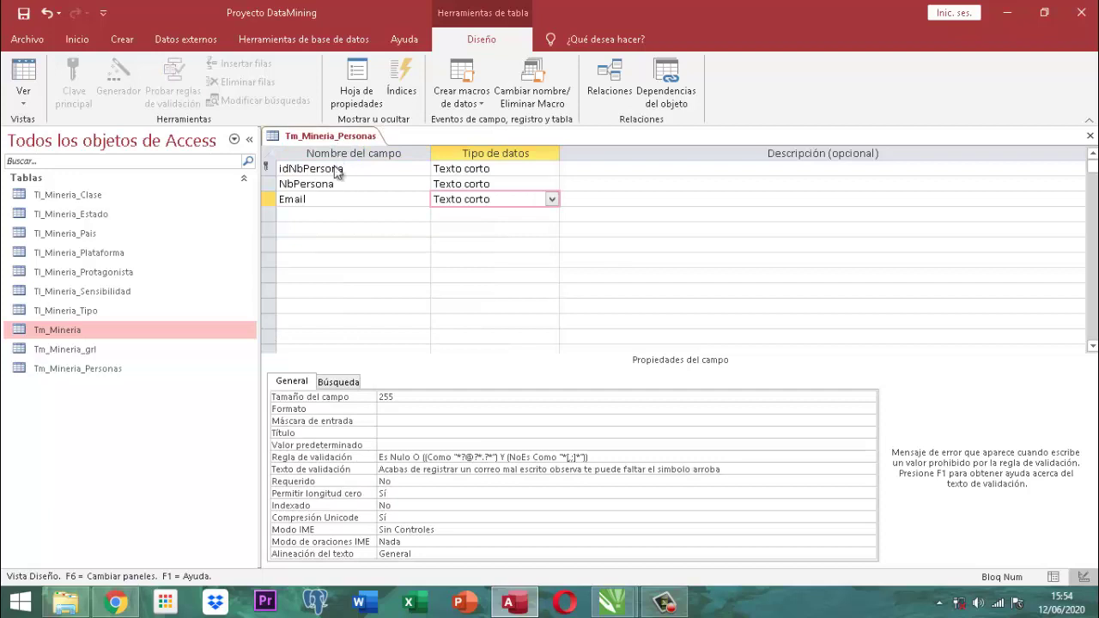
left_click(304, 216)
left_click(303, 215)
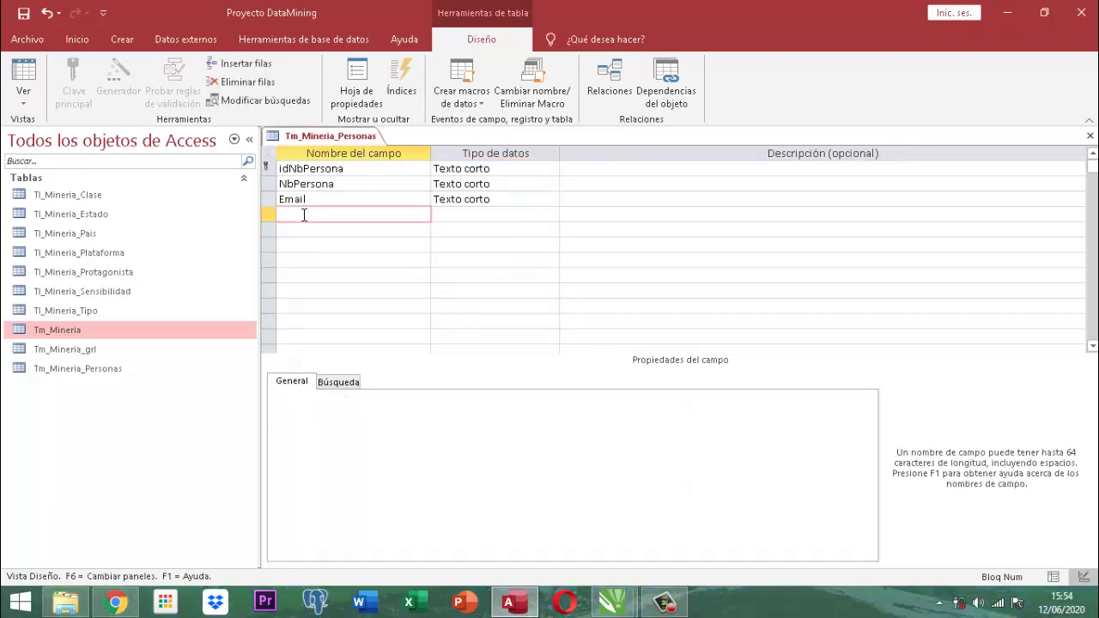
type("Movil")
key("Tab")
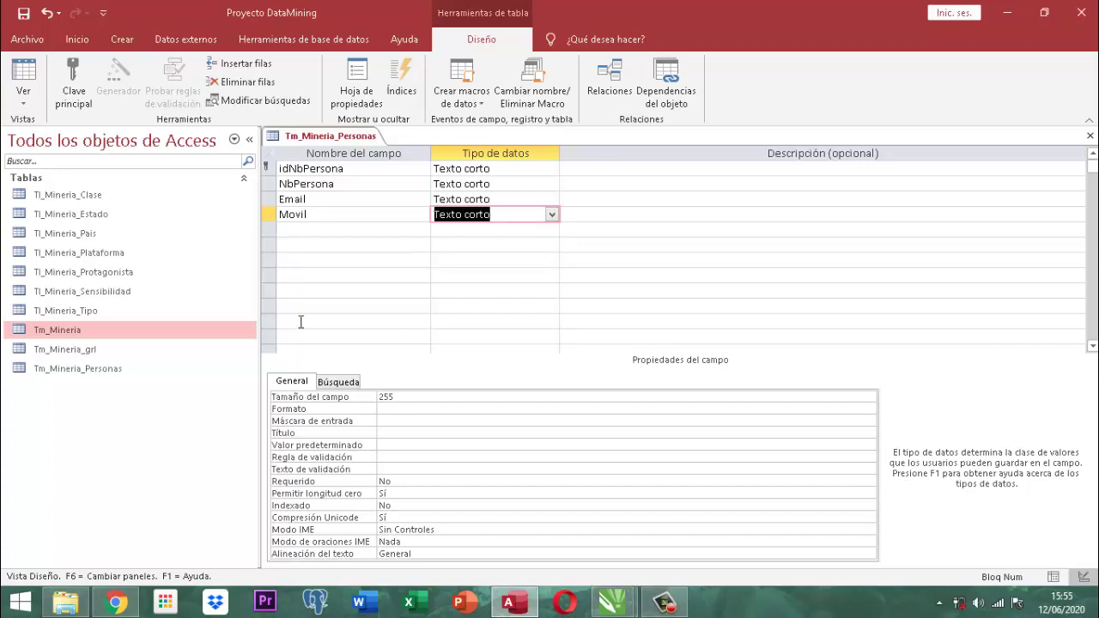
left_click(402, 419)
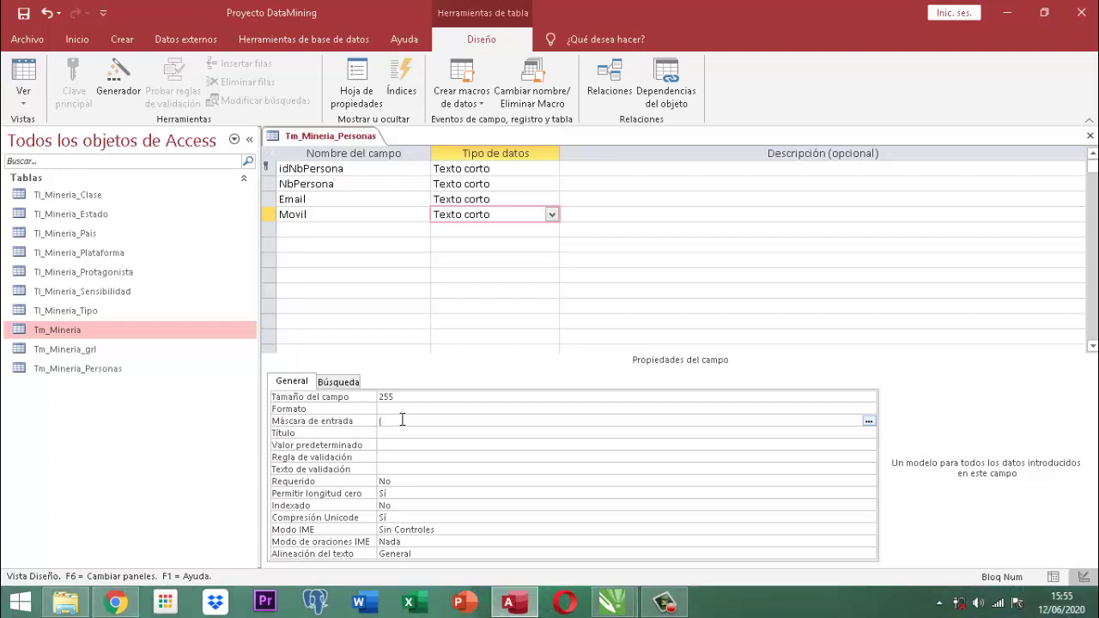
type("(571)")
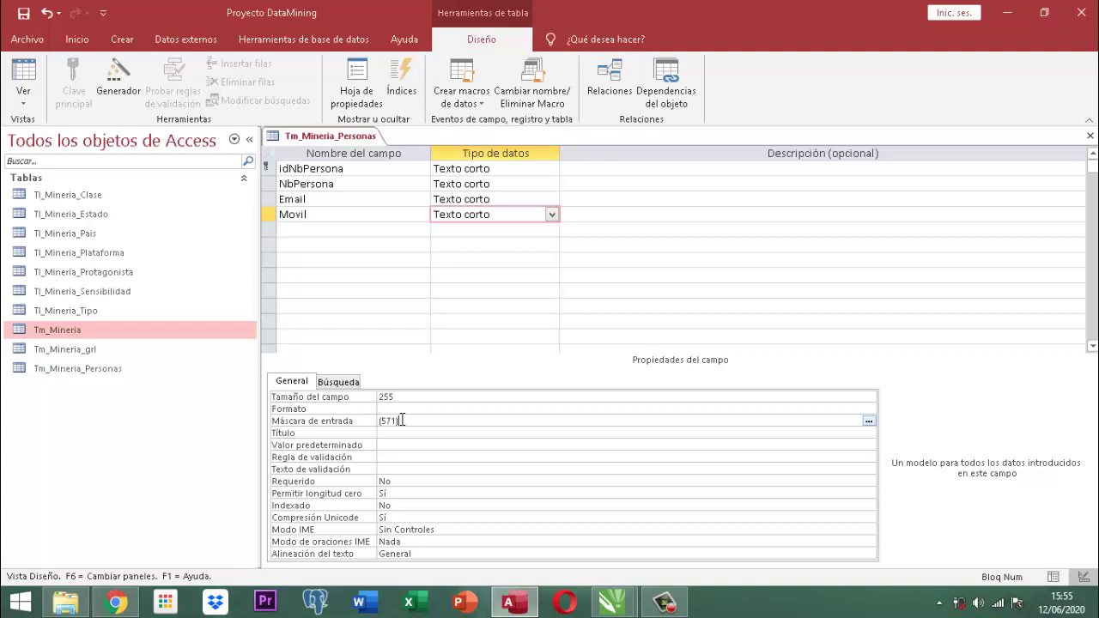
type("-")
type("000")
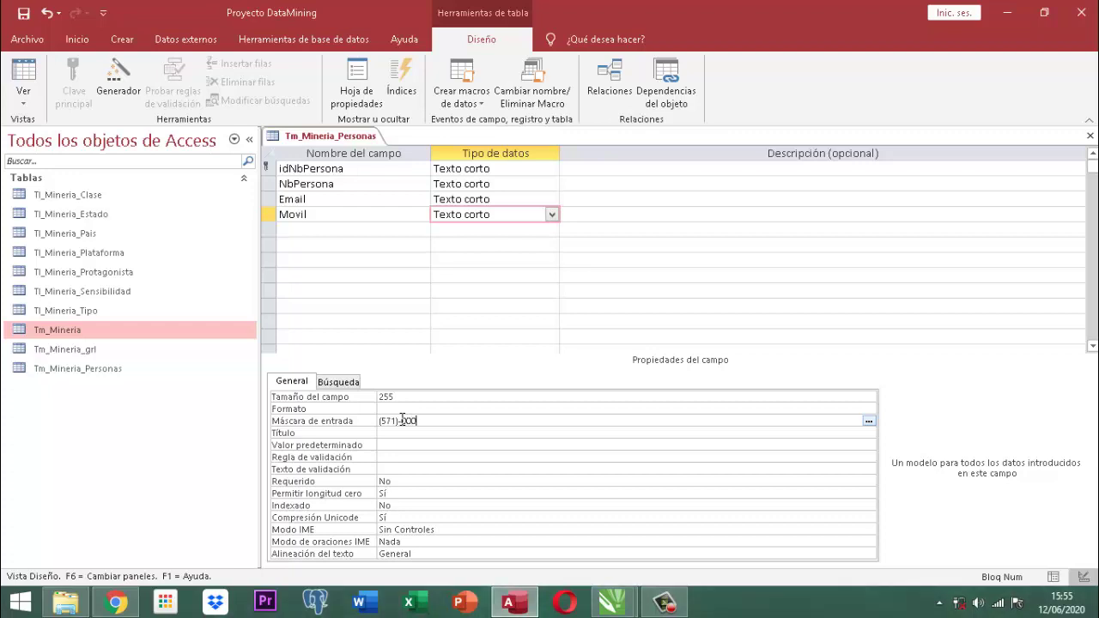
type("-0")
type("000-0000")
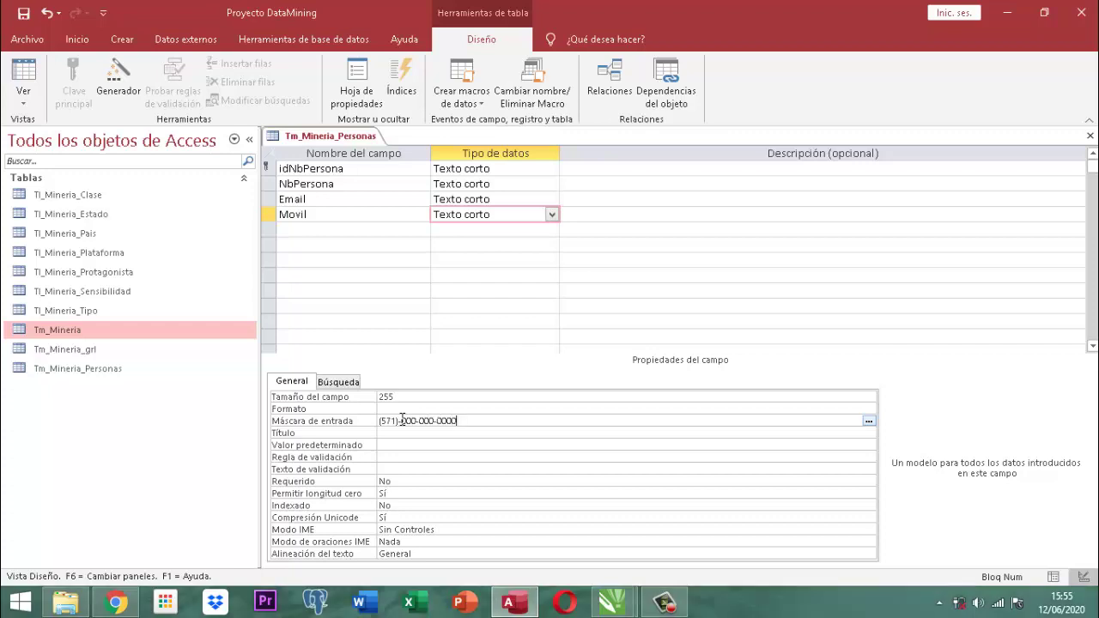
key("Return")
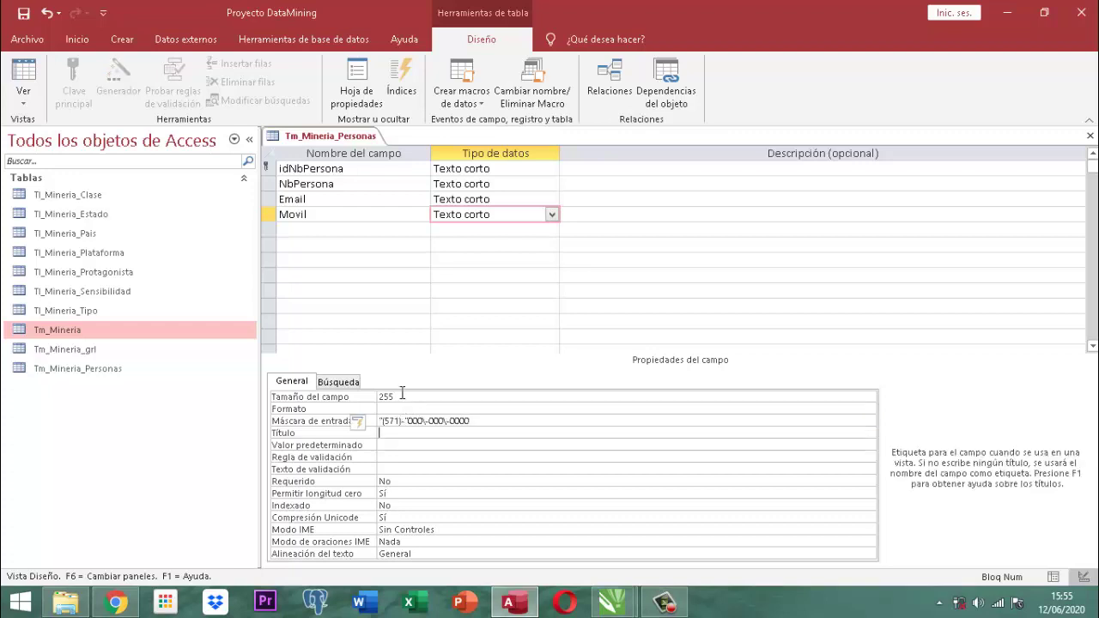
Save the Tm_Mineria_Personas table design.
right_click(304, 138)
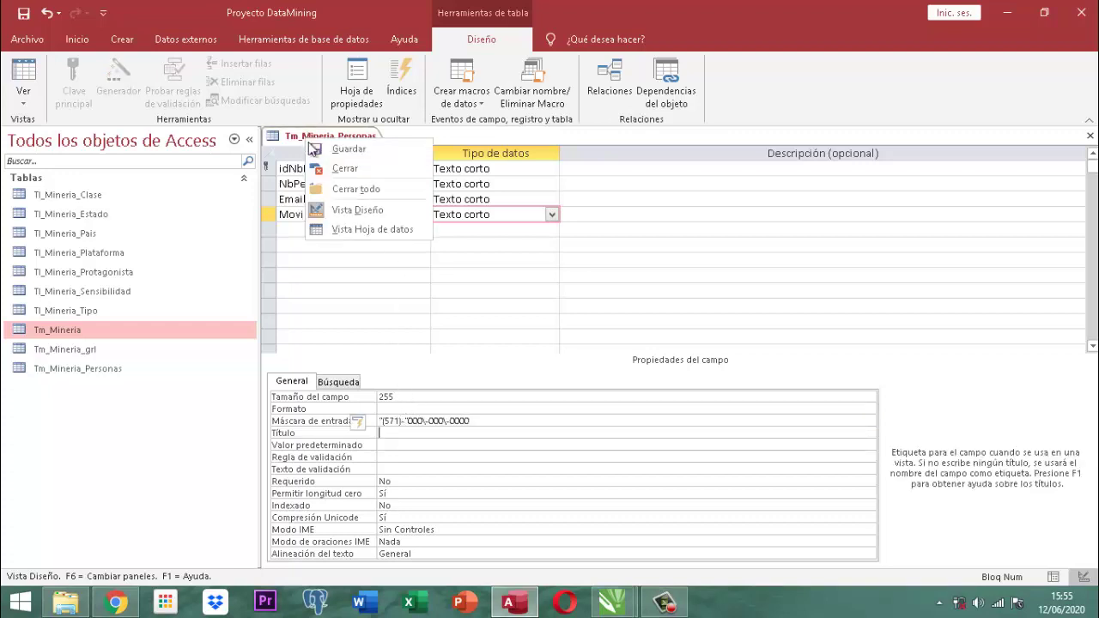
left_click(349, 148)
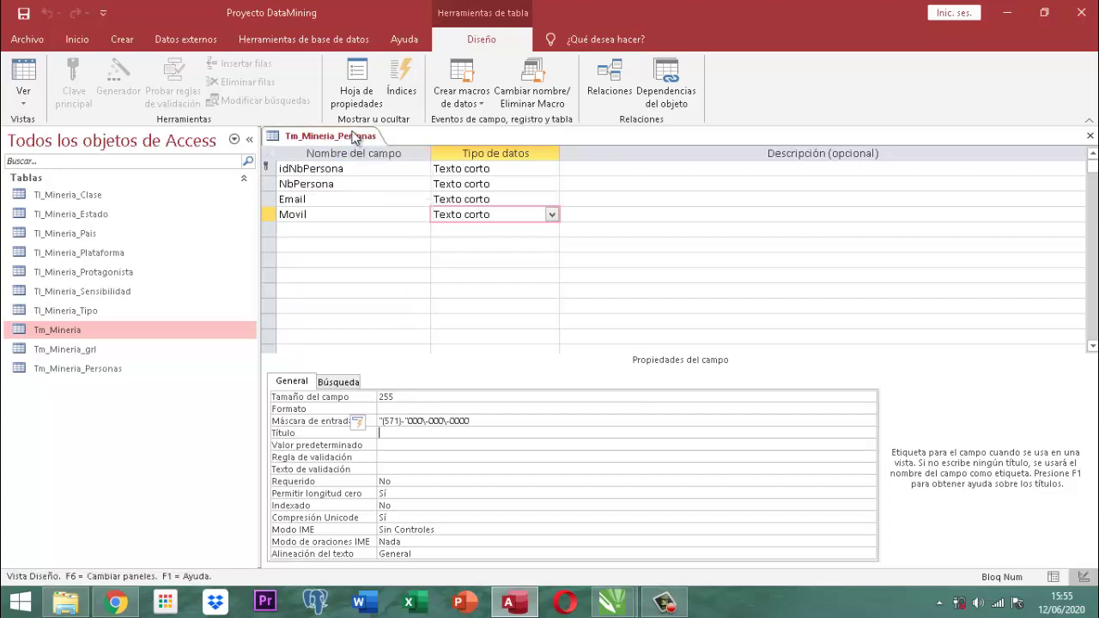
right_click(353, 138)
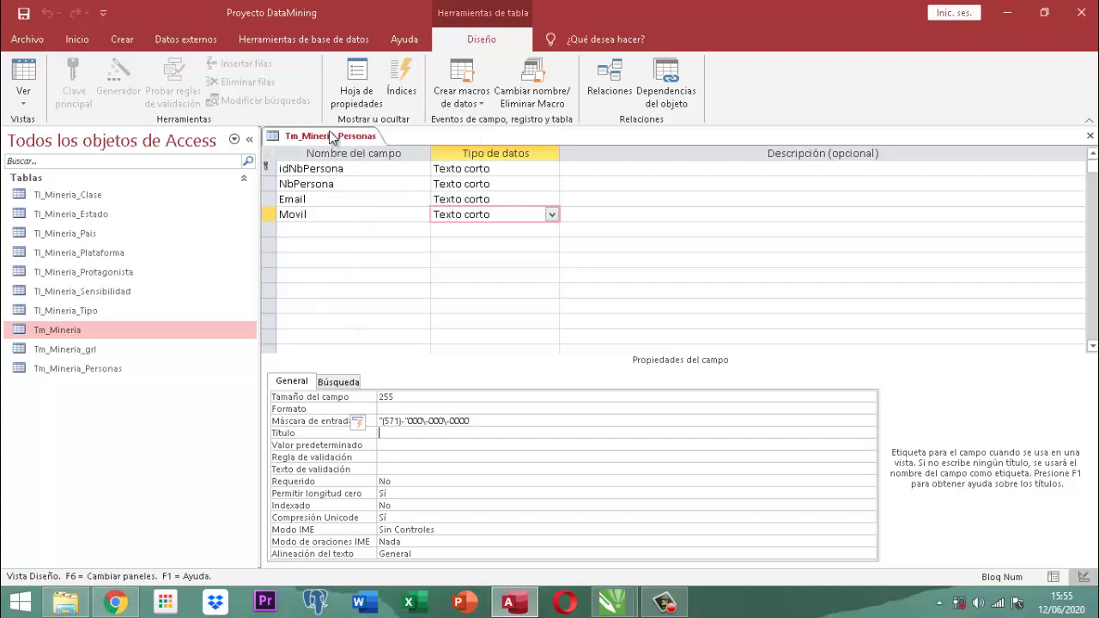
left_click(336, 146)
Set Movil's field size to 18, save, and switch to datasheet view.
left_click(326, 216)
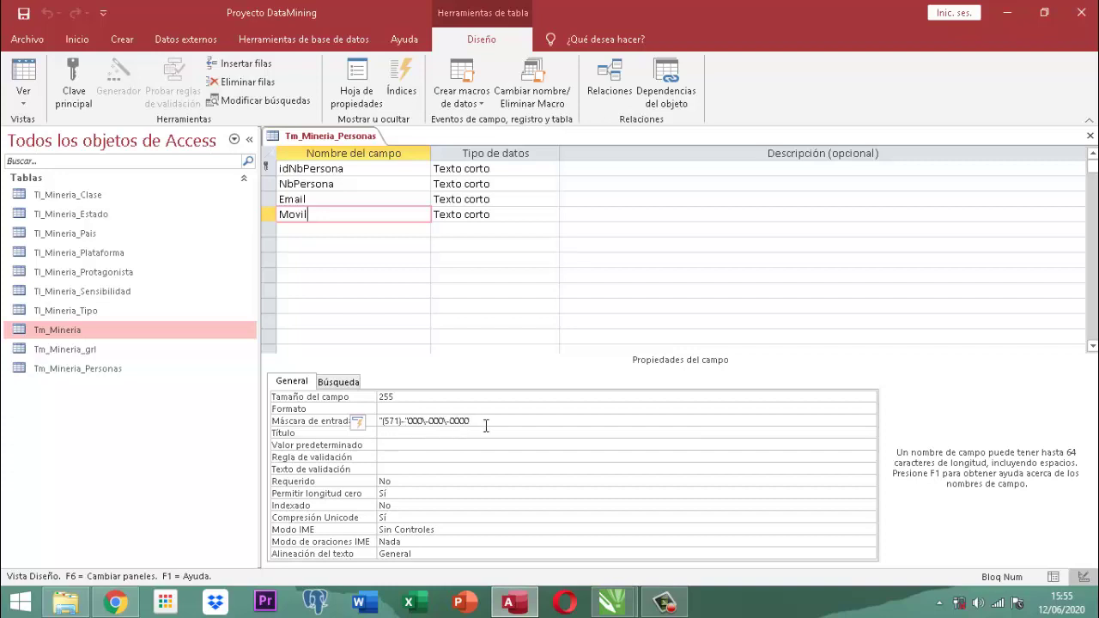
left_click(405, 397)
left_click(366, 399)
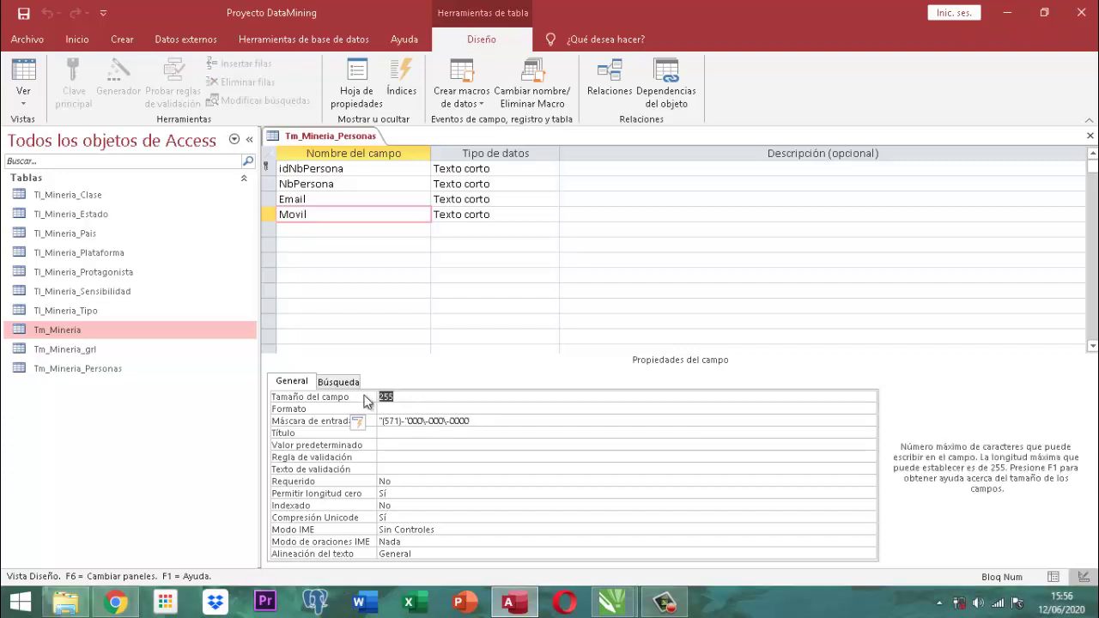
type("18")
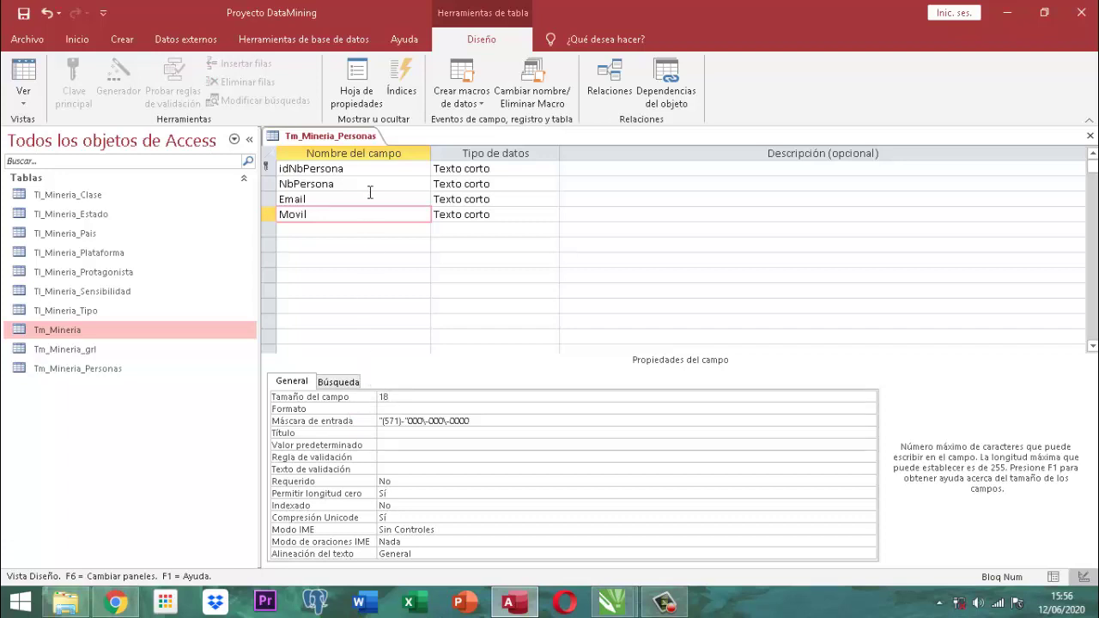
right_click(334, 138)
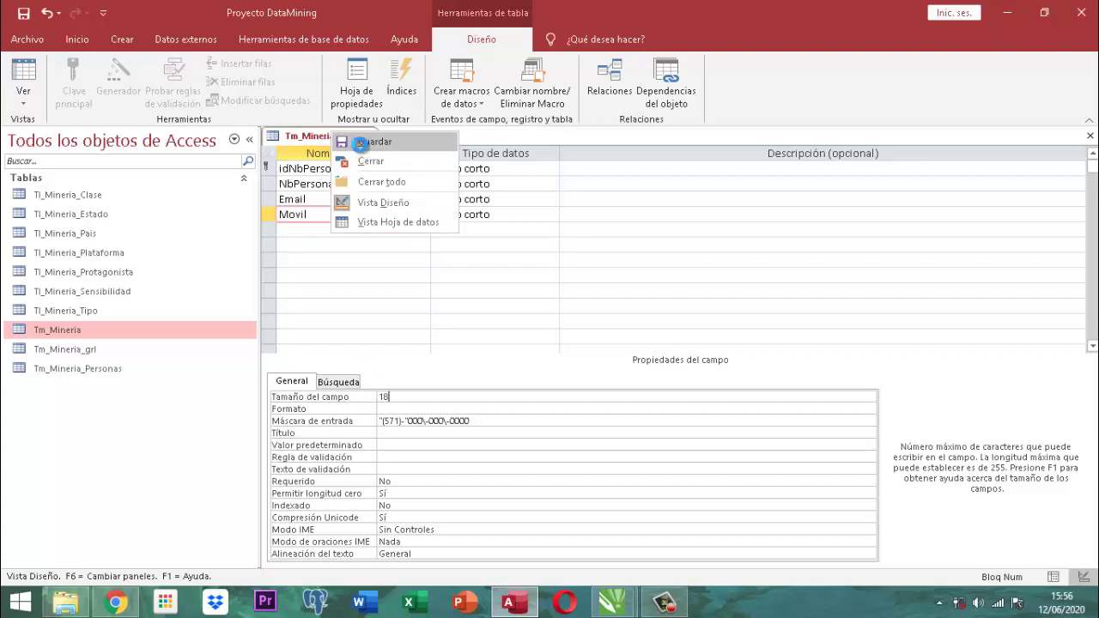
left_click(352, 143)
right_click(350, 140)
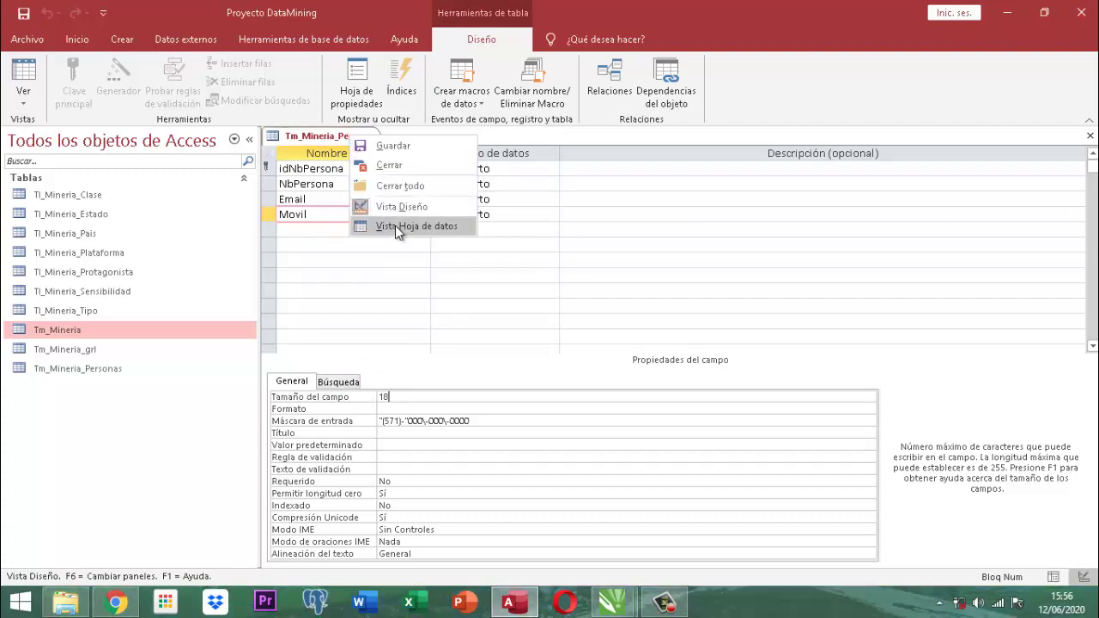
left_click(396, 227)
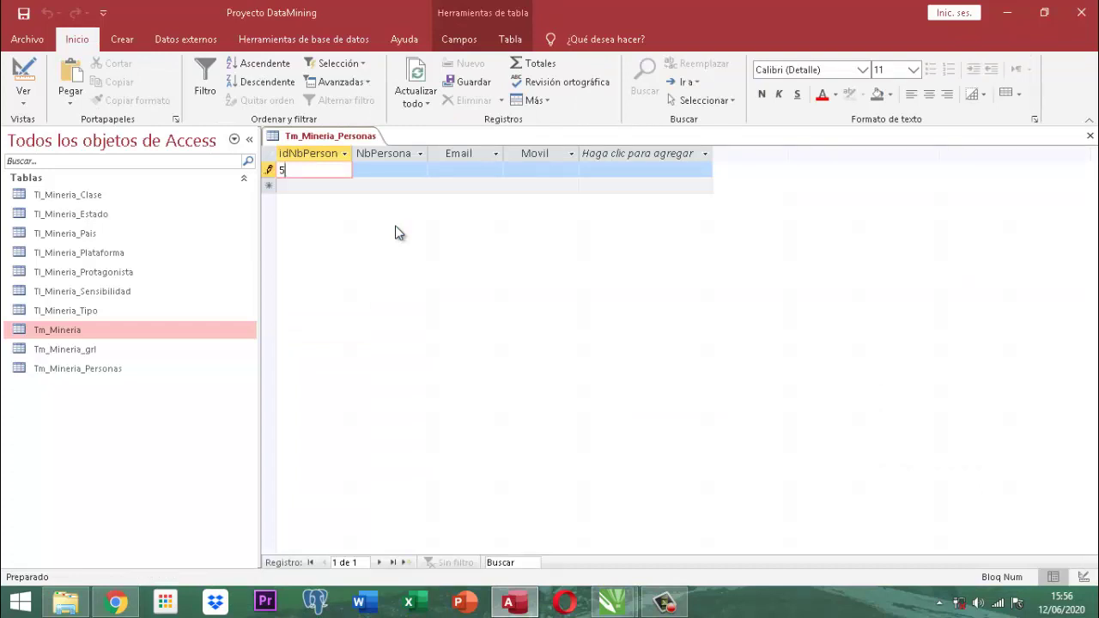
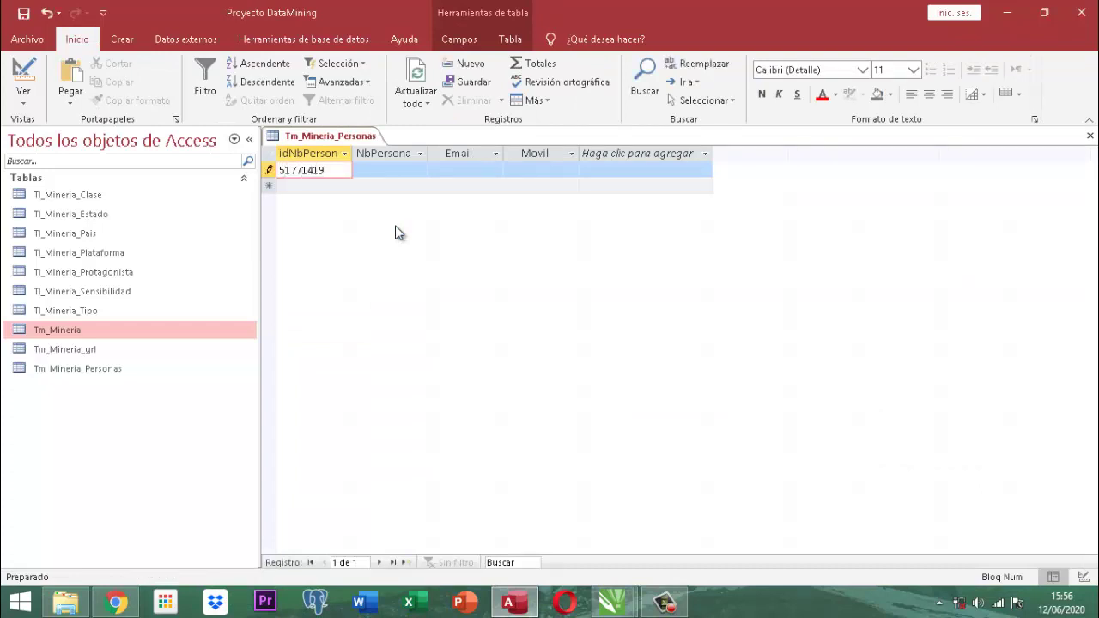
Enter the person's ID number in idNbPersona and their full name in NbPersona, leaving Email empty.
key("Tab")
type("sandra")
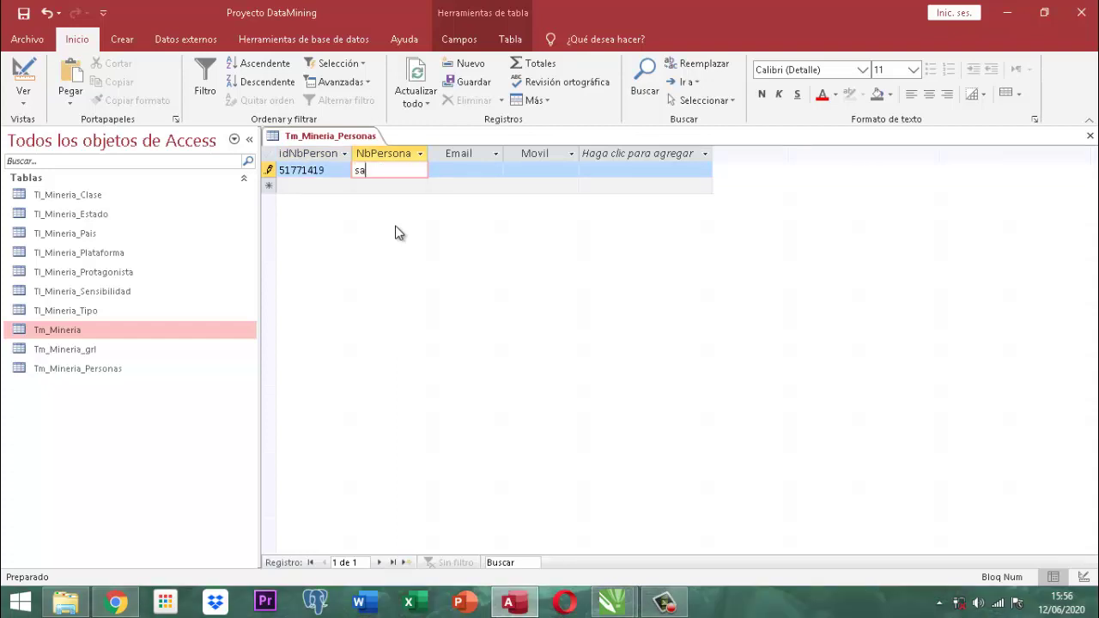
key("BackSpace")
key("BackSpace")
key("BackSpace")
key("BackSpace")
key("BackSpace")
key("BackSpace")
type("yaya wcha")
key("BackSpace")
key("BackSpace")
key("BackSpace")
type("chanches sandra liliana")
key("Tab")
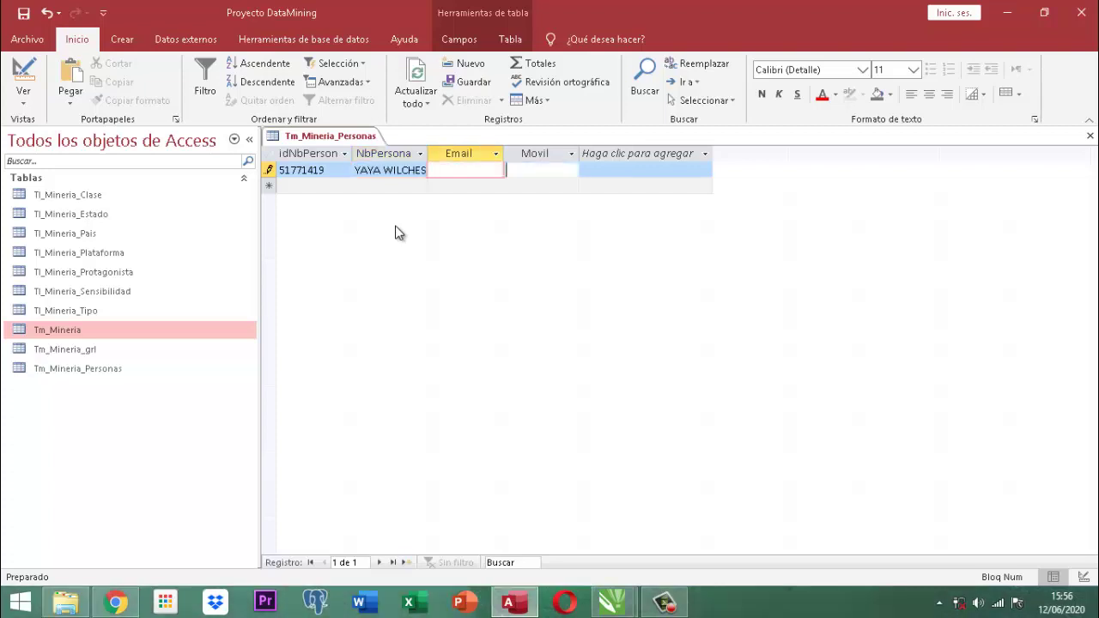
key("Tab")
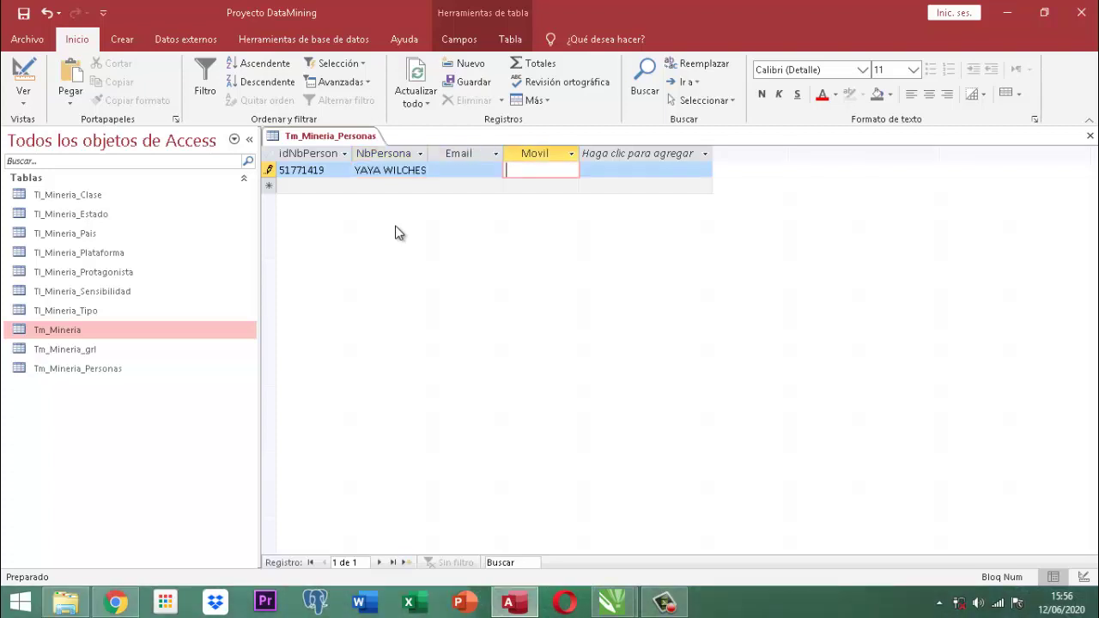
key("shift+Tab")
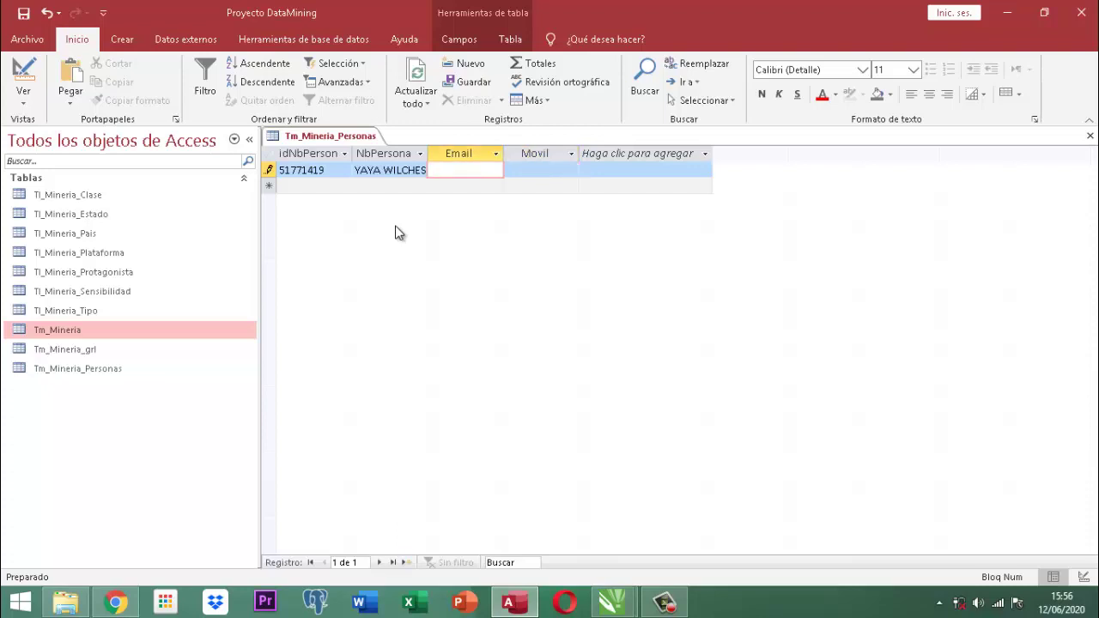
Try a partial e-mail for the first person, dismiss the validation warning, and clear the last character.
type("suki")
key("Tab")
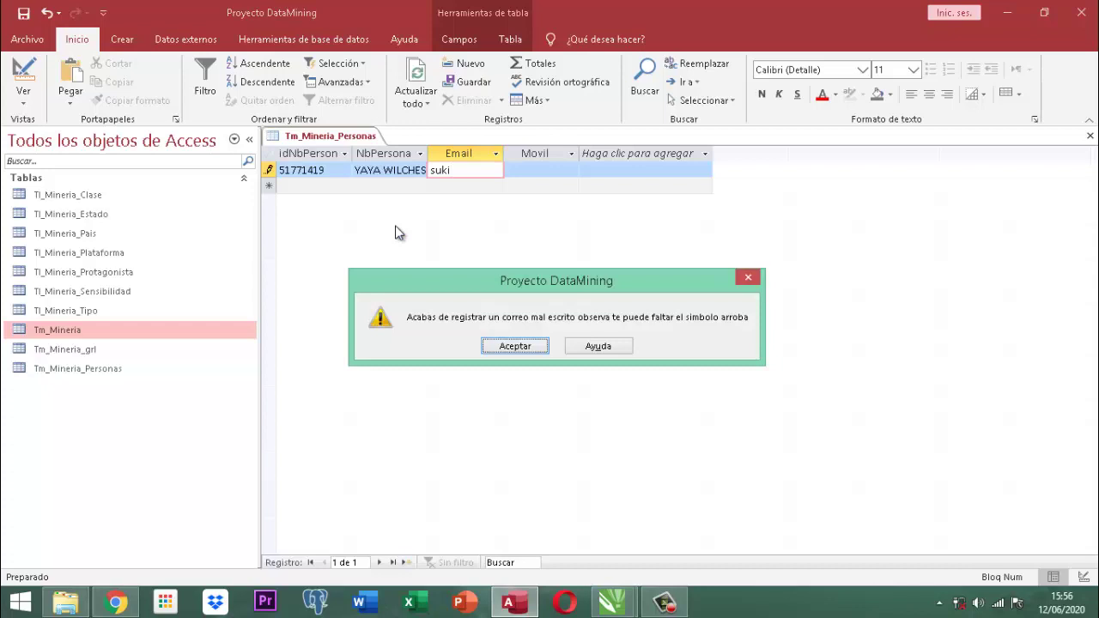
key("Return")
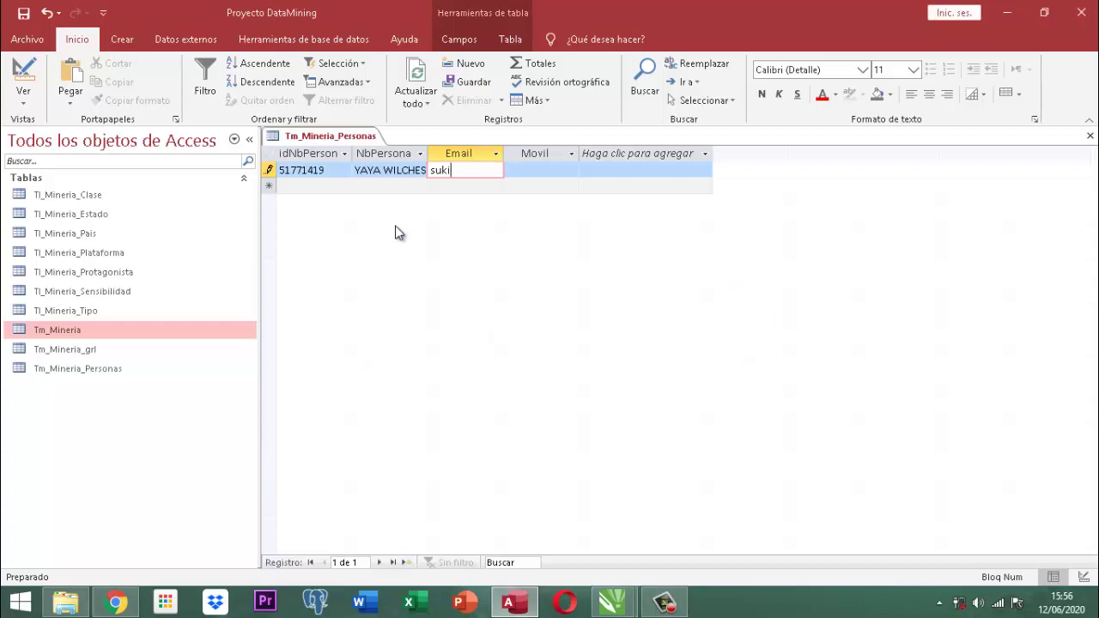
key("BackSpace")
key("BackSpace")
key("BackSpace")
key("BackSpace")
Complete the first person's e-mail as a full gmail .com address so it passes validation.
key("Return")
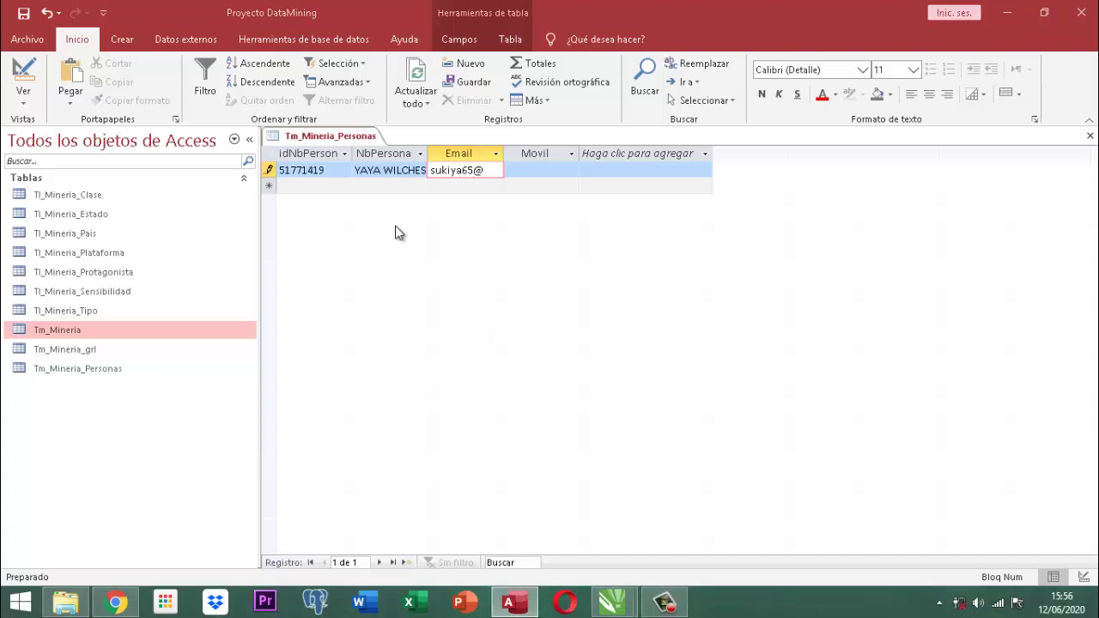
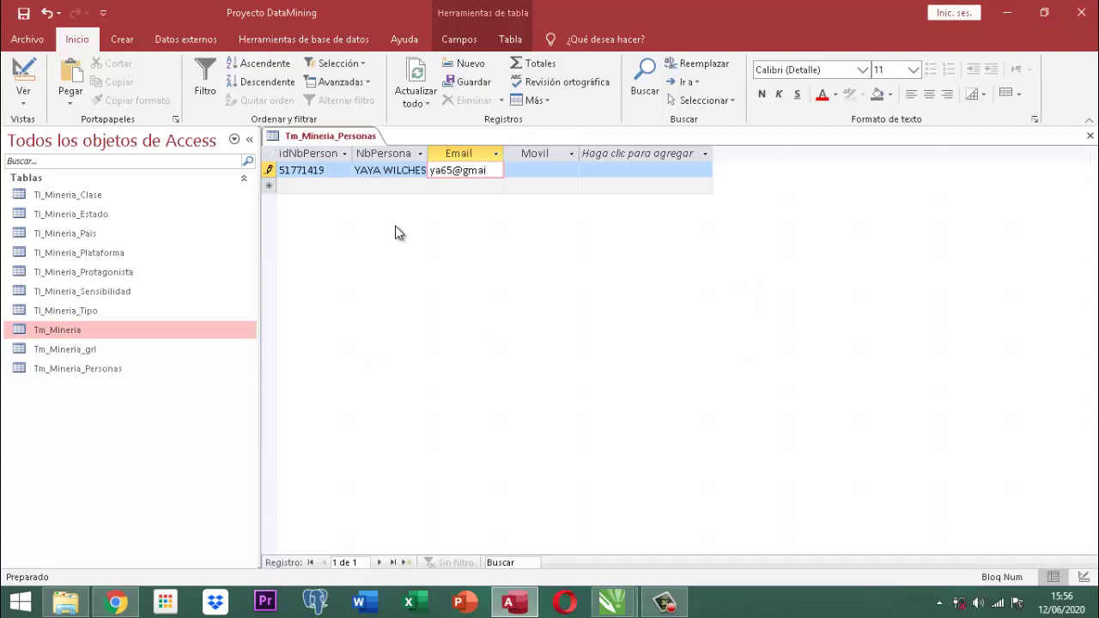
key("Return")
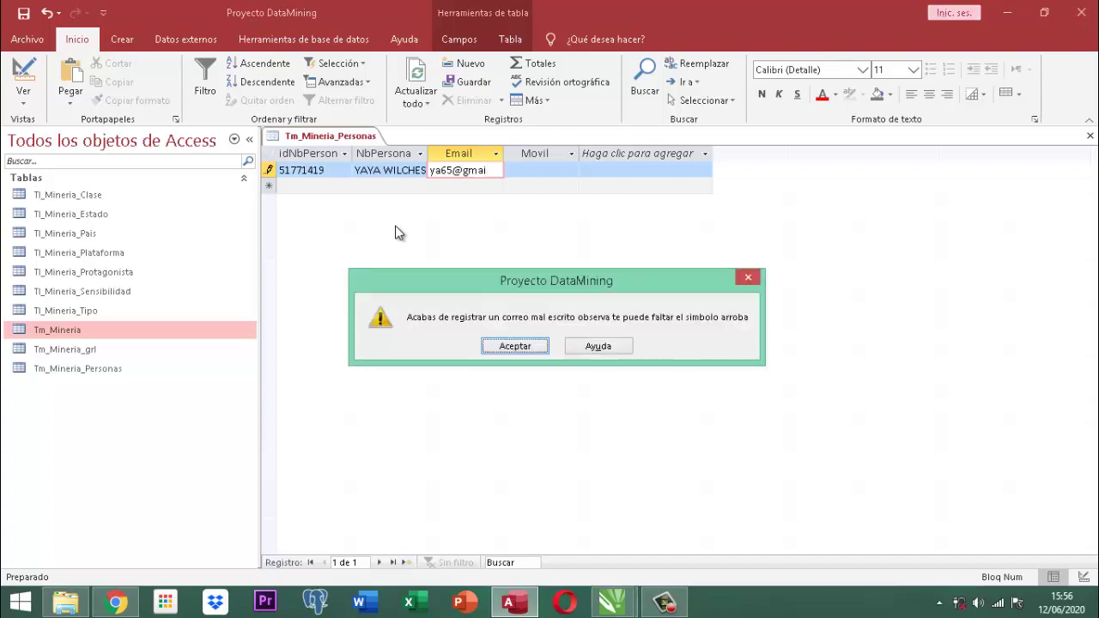
key("Return")
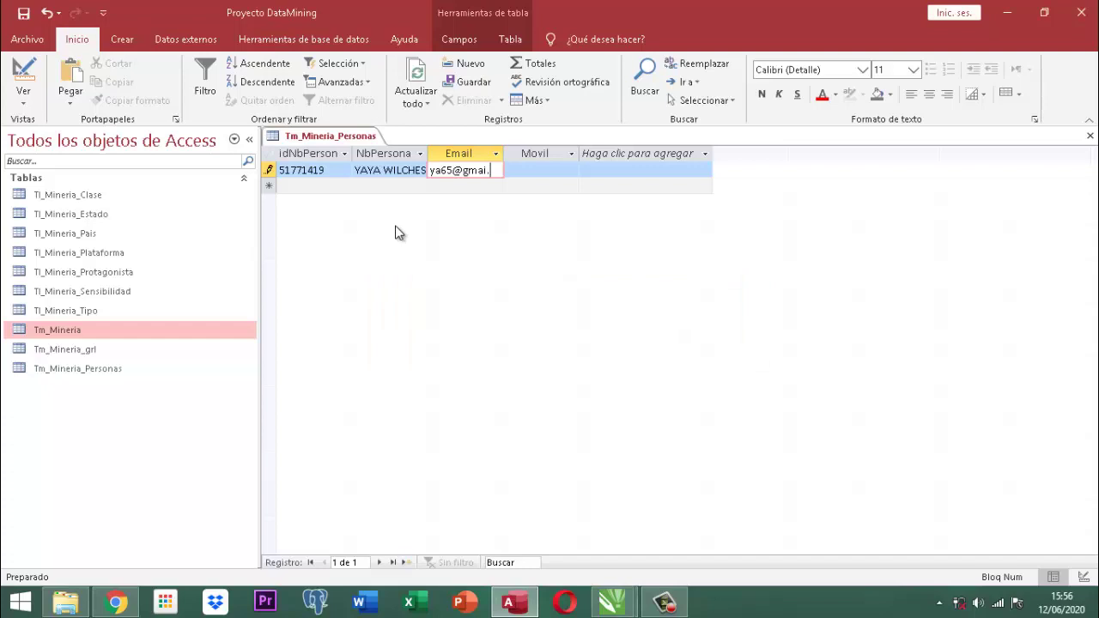
key("Return")
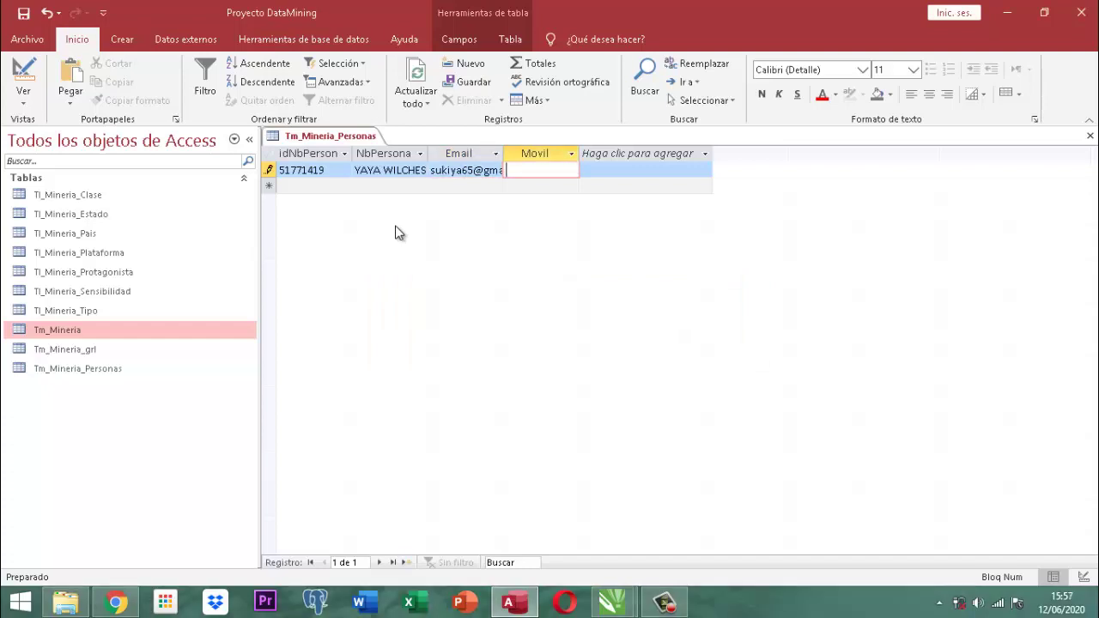
type("3")
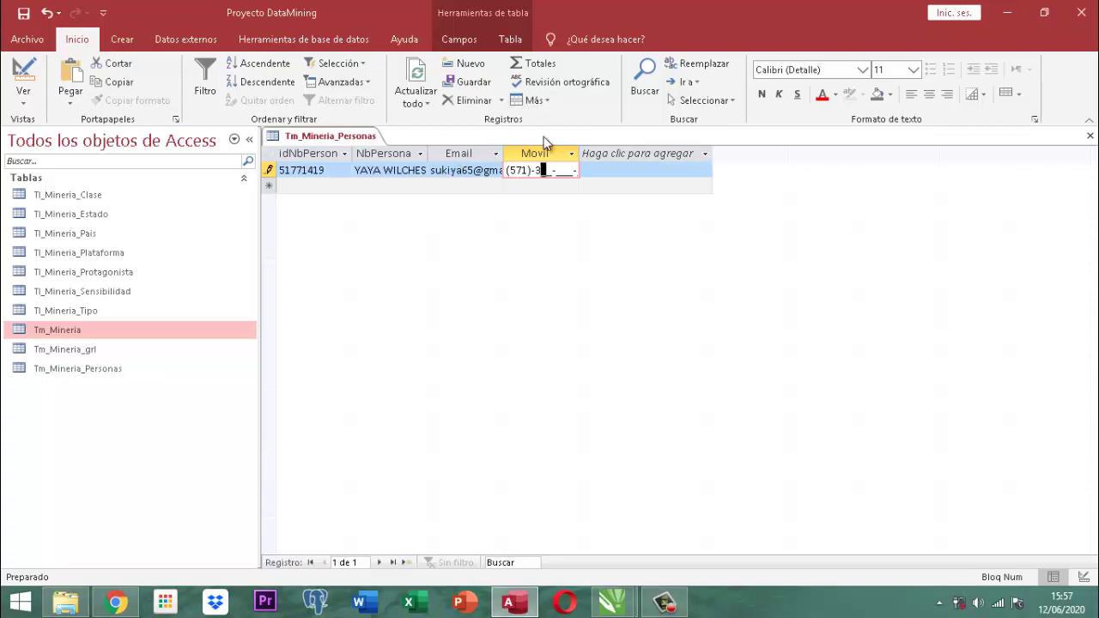
Fill the first person's complete mobile number in the Movil mask, fixing the final digit, and save the record.
left_click(619, 155)
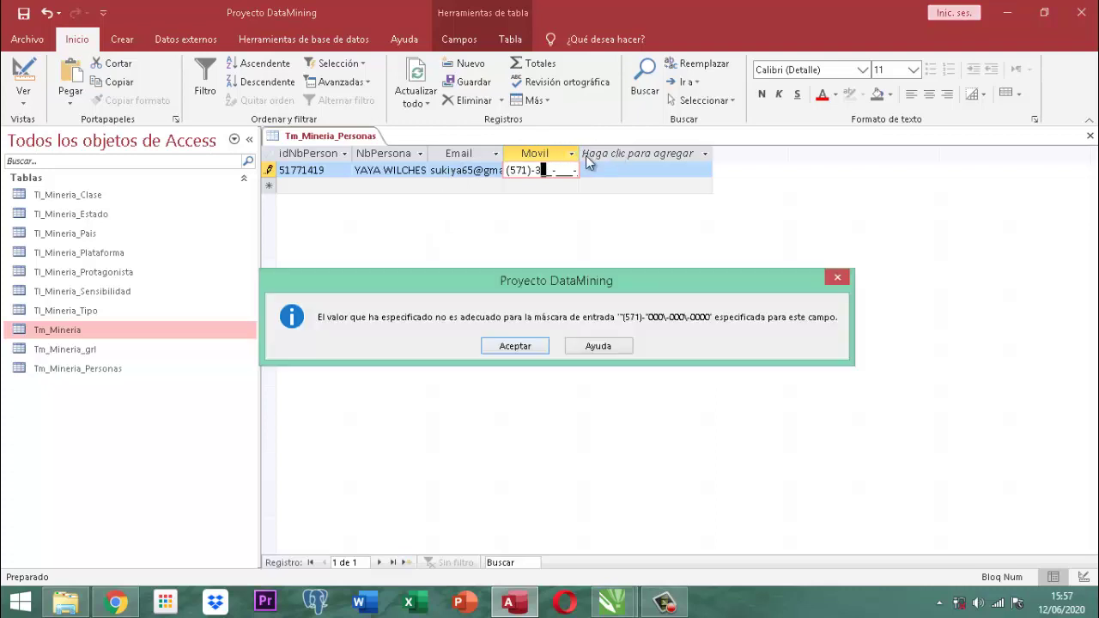
left_click(526, 347)
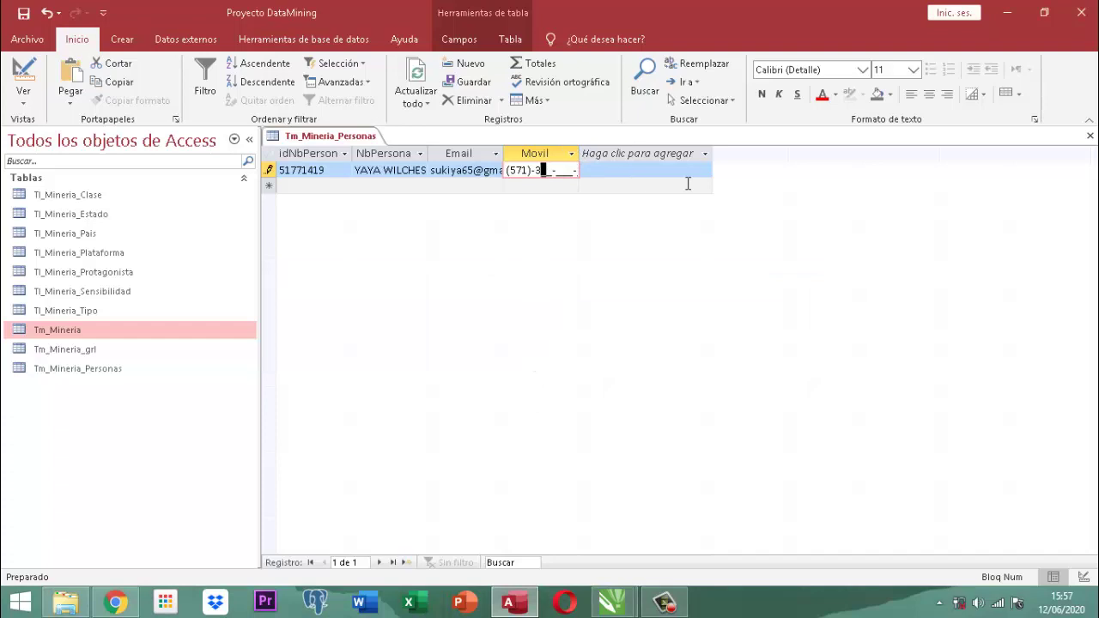
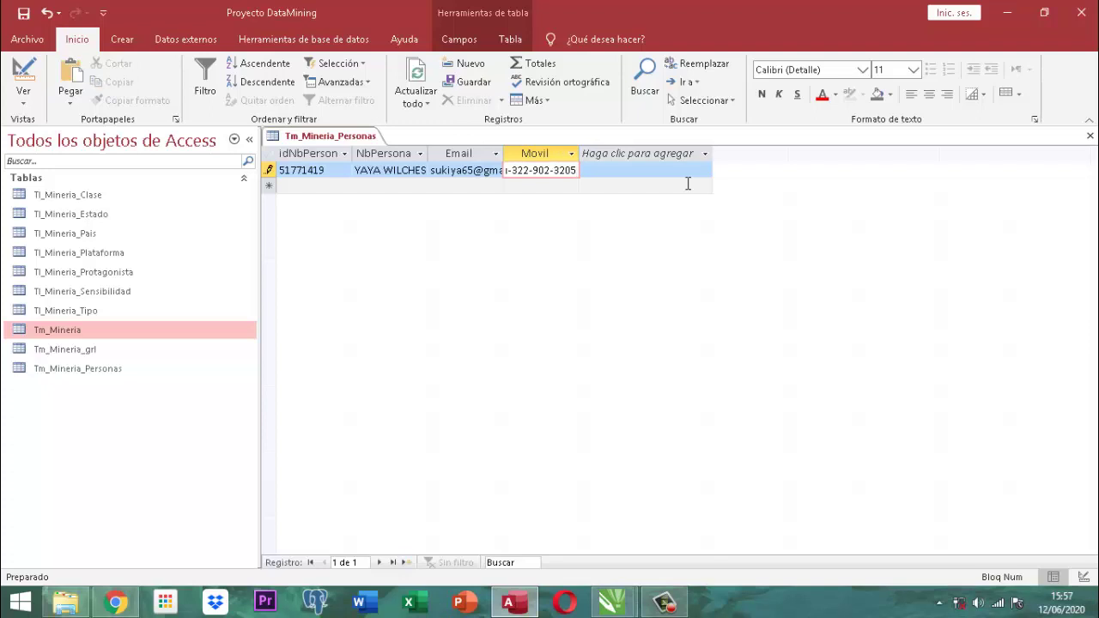
key("Tab")
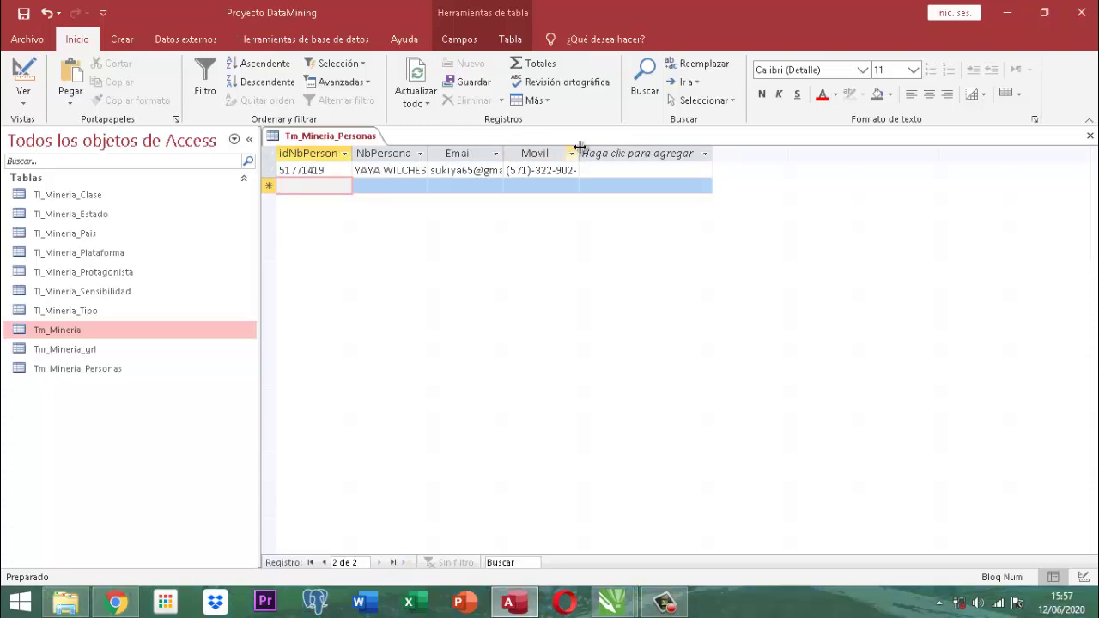
Resize the Movil column border until the full mobile number is visible, closing the new-field type list.
left_click_drag(580, 147, 615, 154)
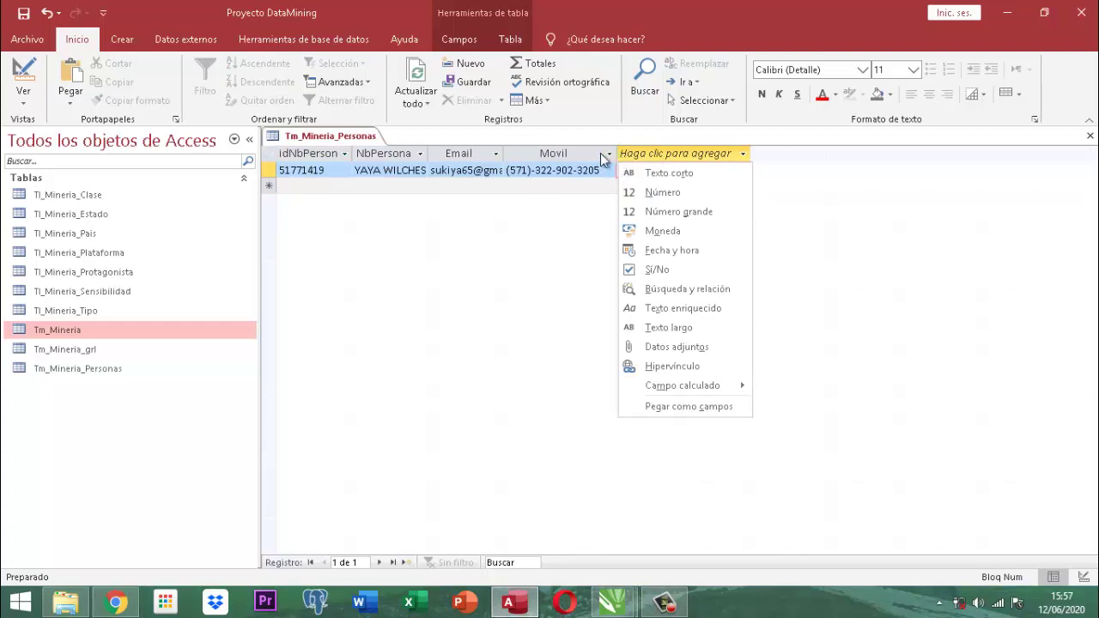
left_click(615, 152)
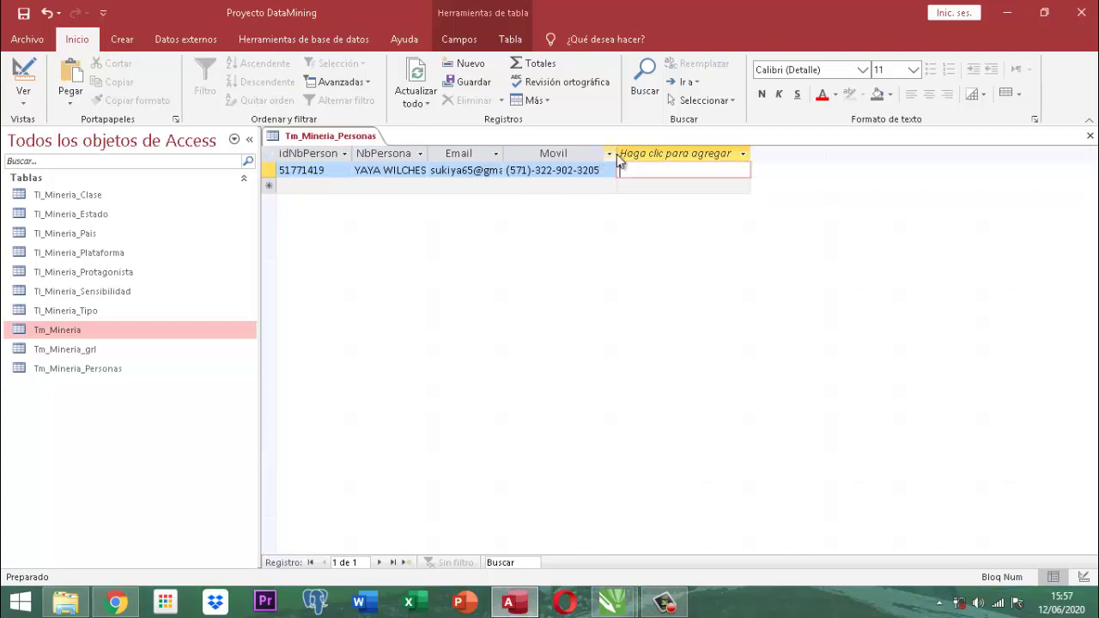
left_click_drag(616, 153, 603, 153)
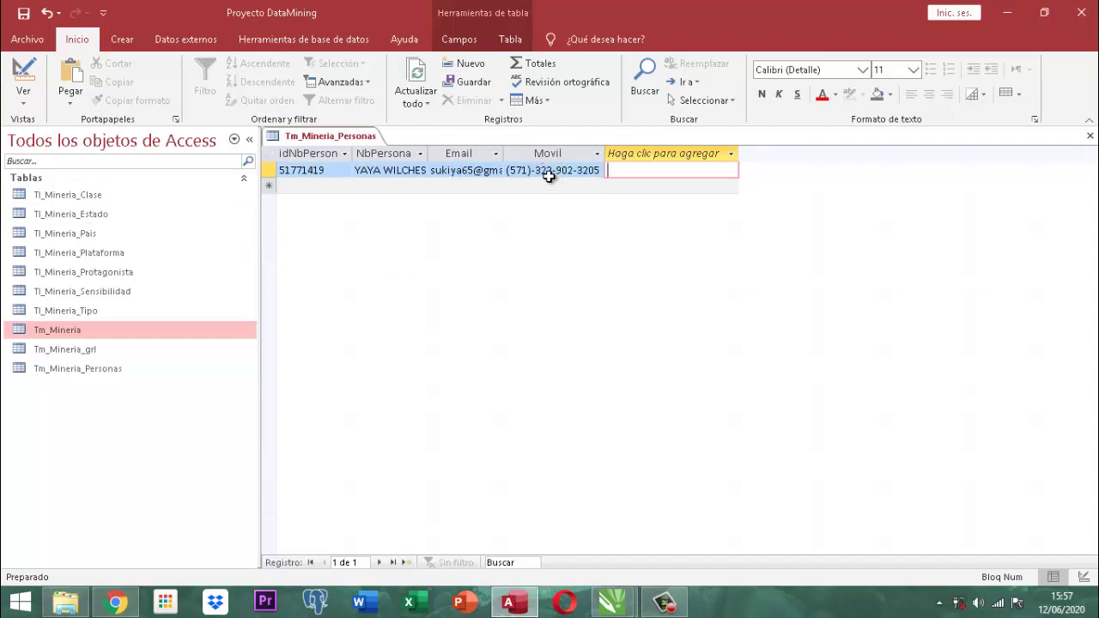
In a new row, enter the second person's ID number and full name.
key("Tab")
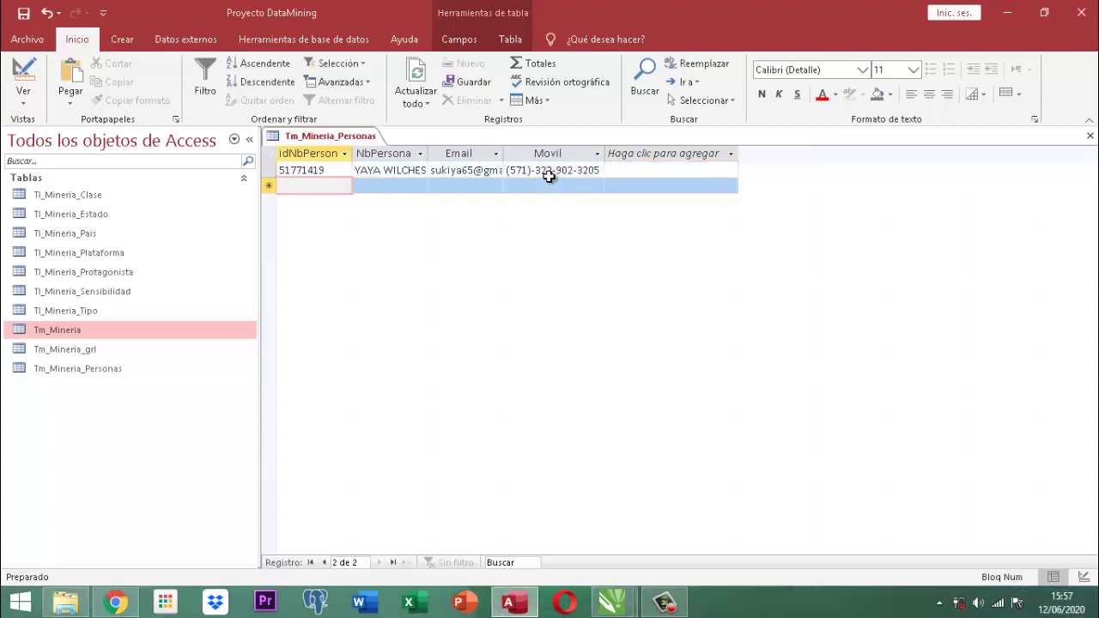
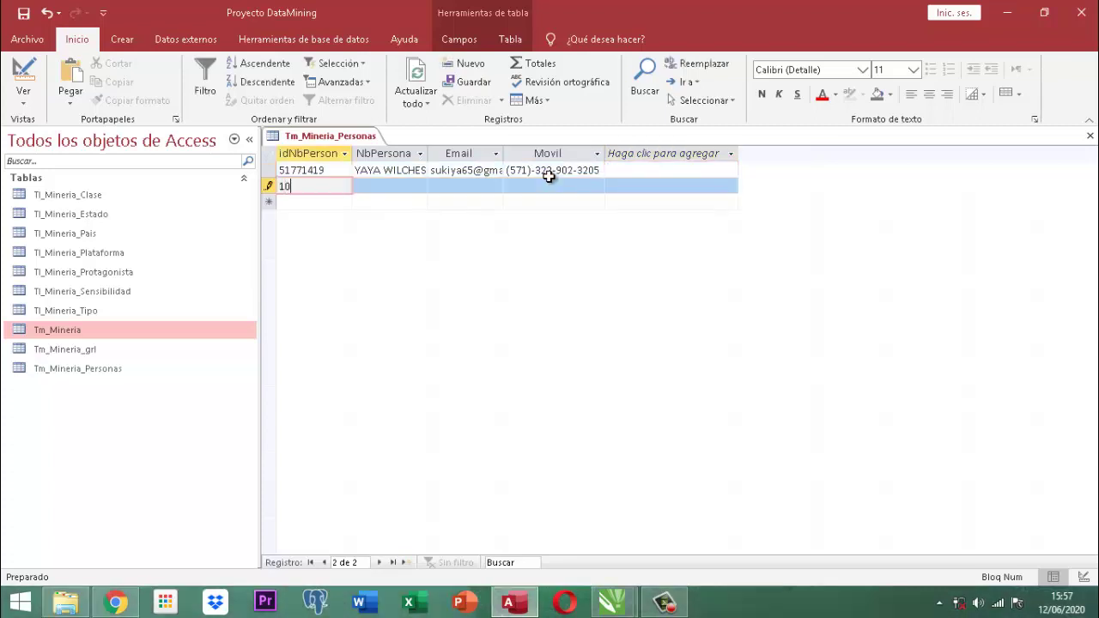
key("Tab")
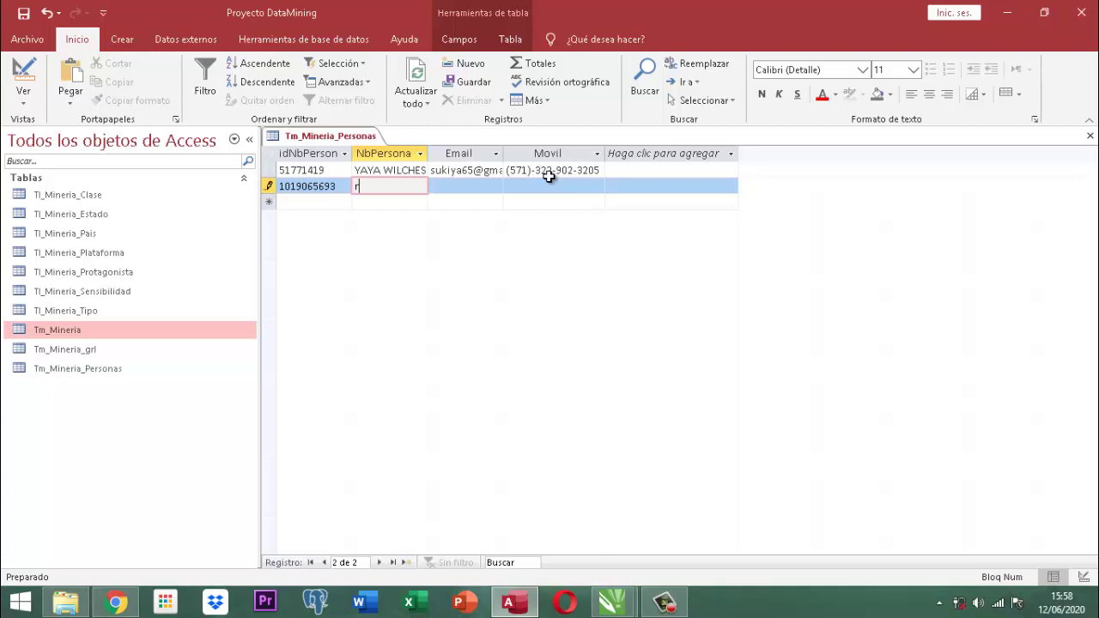
key("Tab")
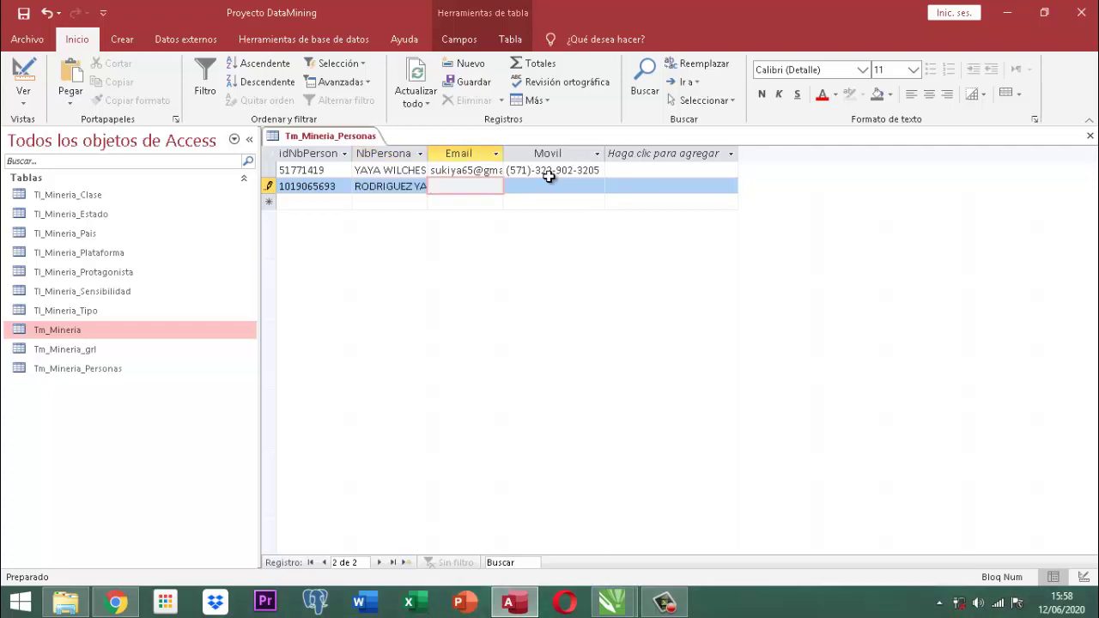
Add the second person's gmail e-mail and corrected mobile number, then save the record.
key("Tab")
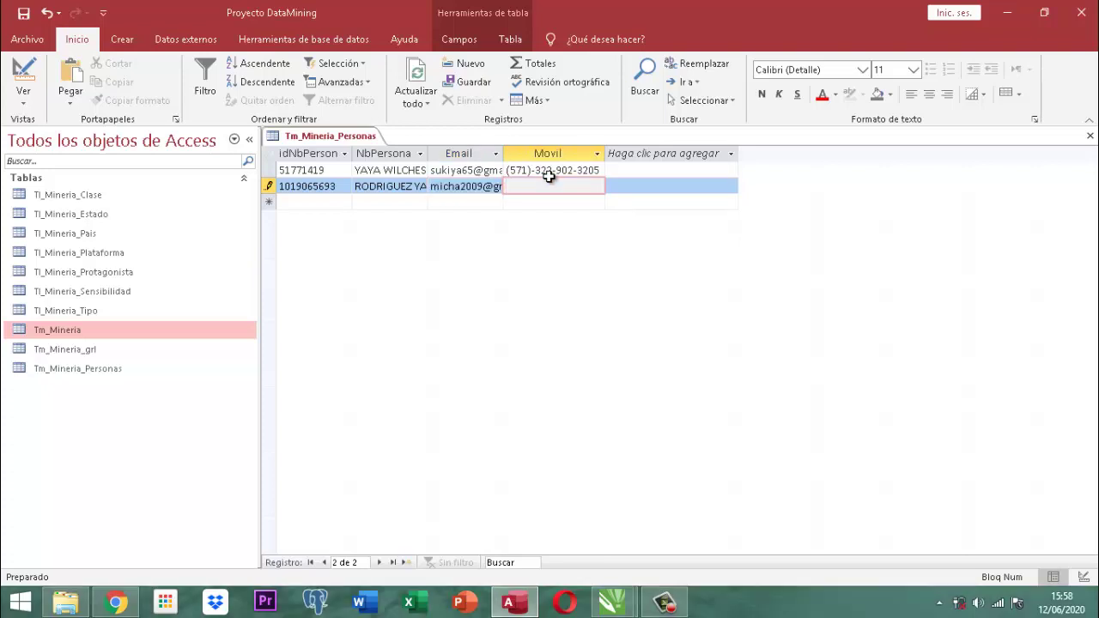
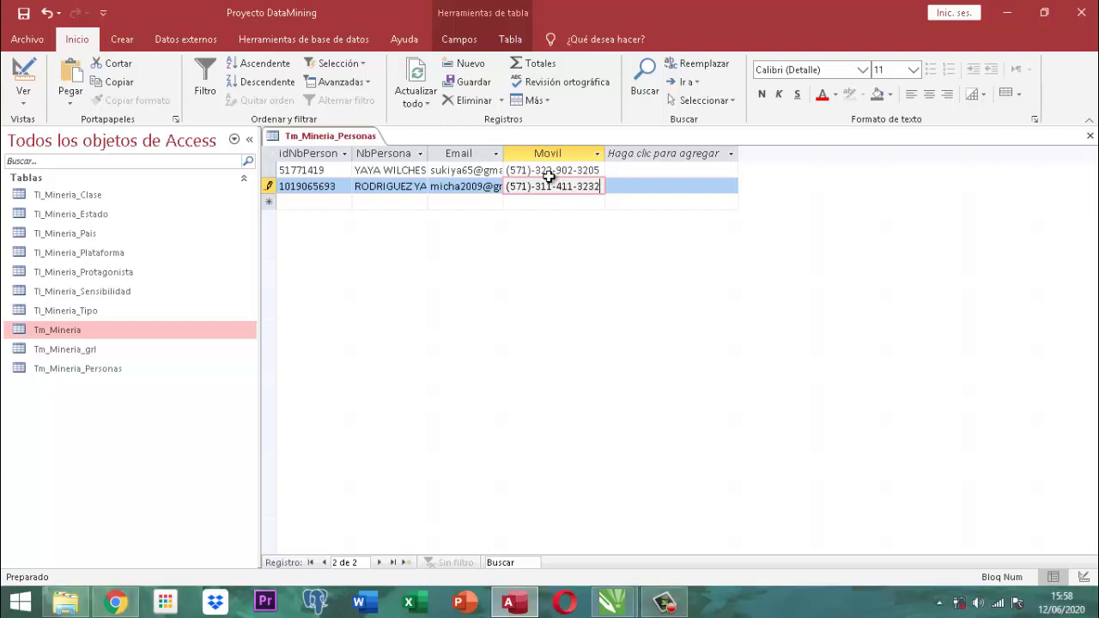
key("Tab")
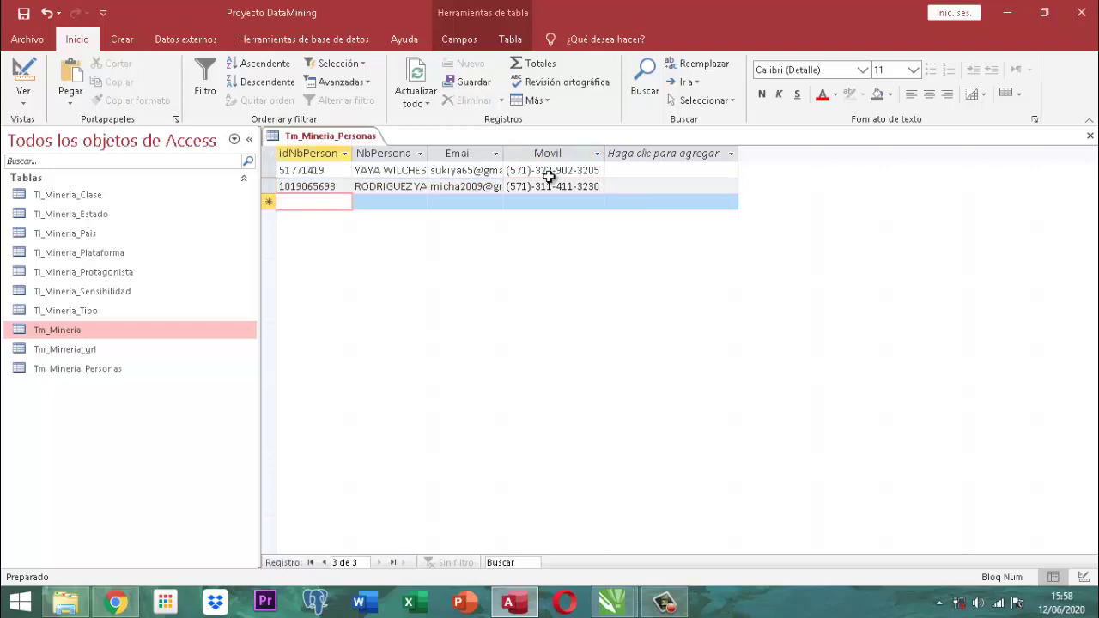
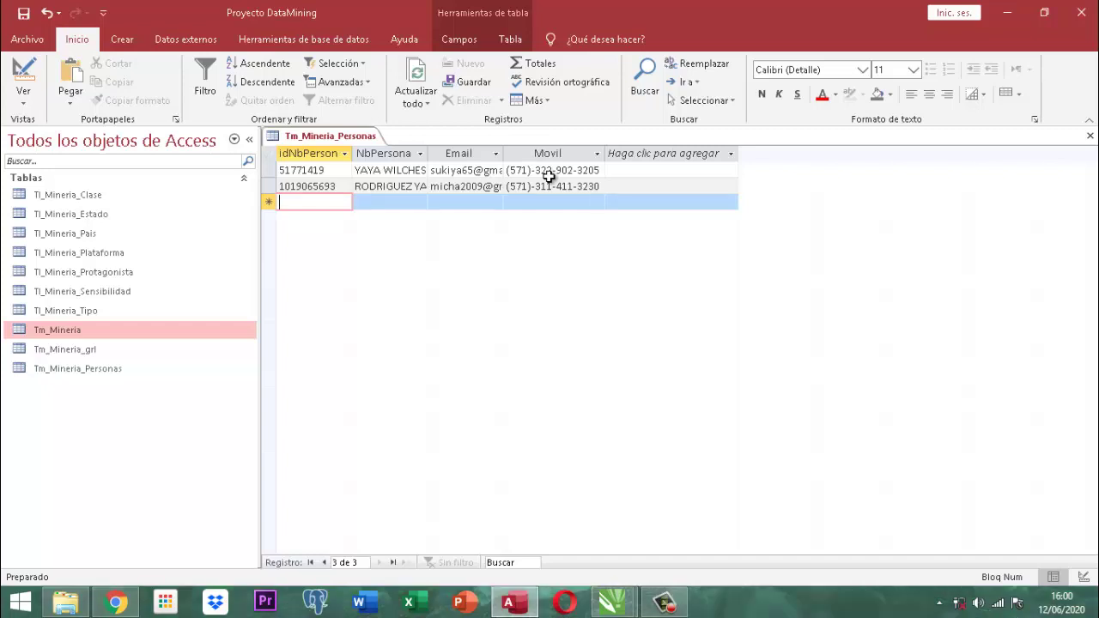
Close the Tm_Mineria_Personas table, answering the save-changes prompt.
right_click(341, 139)
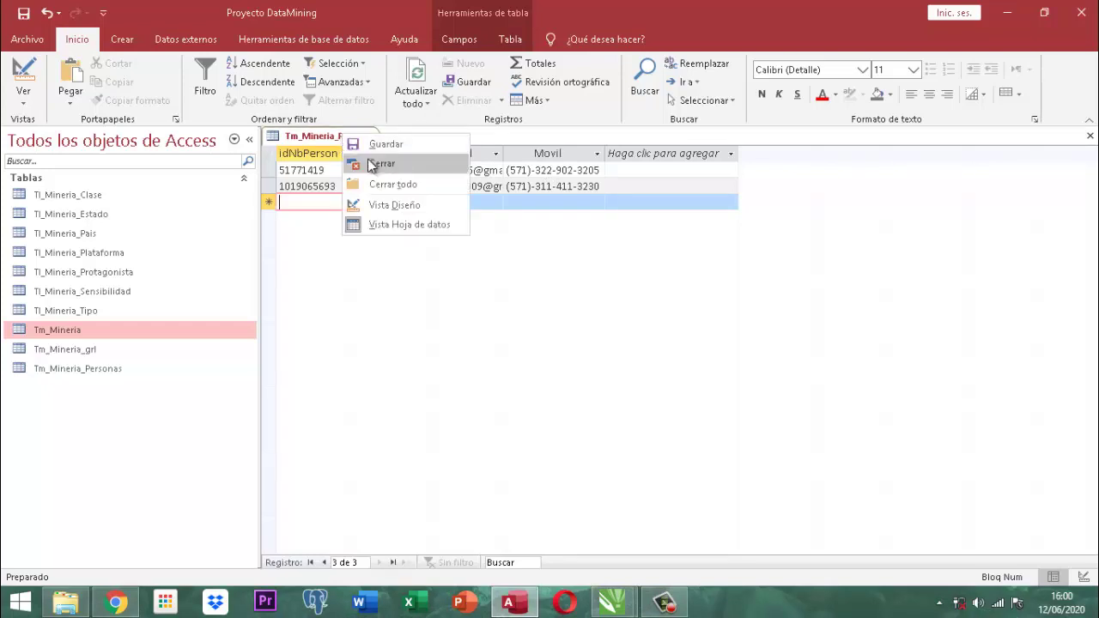
left_click(374, 162)
left_click(468, 346)
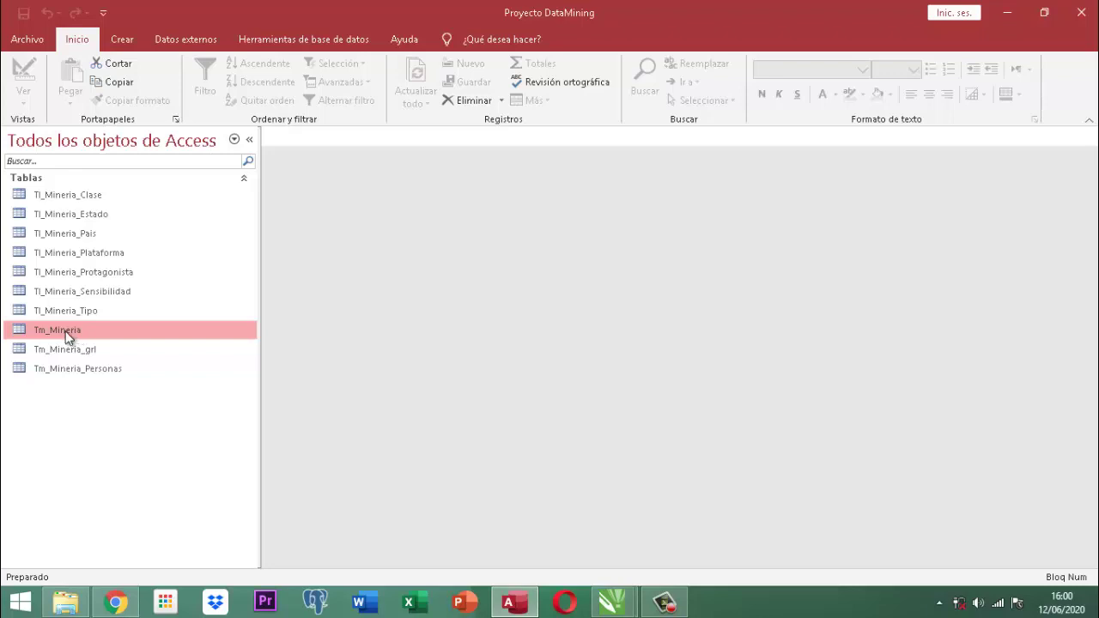
Open the Tm_Mineria table and show its object dependencies, listing Tl_Mineria_Clase.
double_click(34, 334)
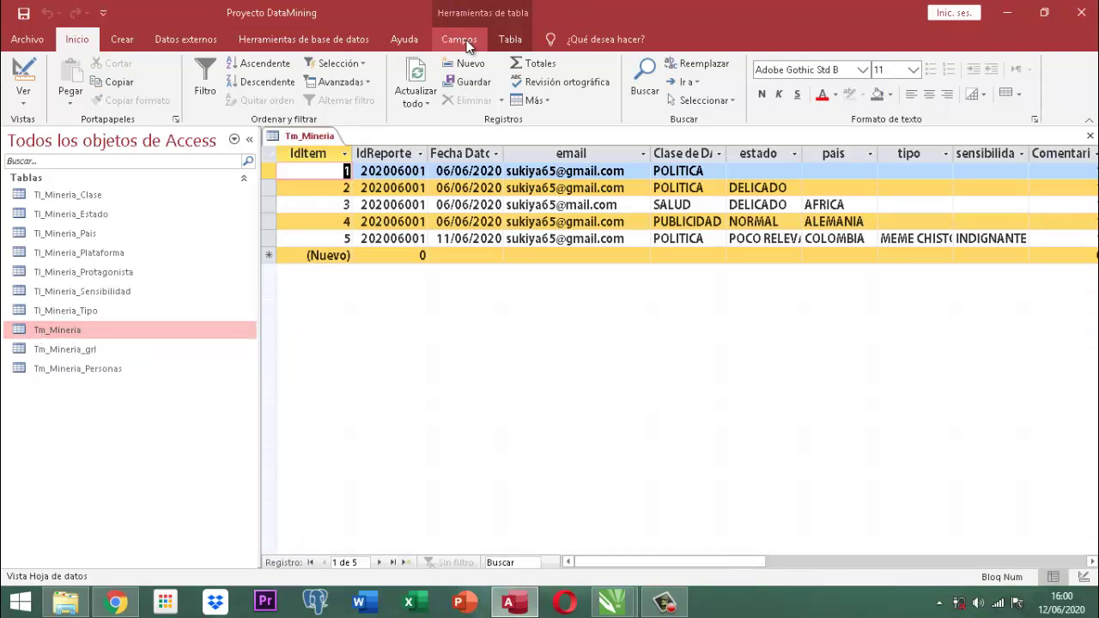
left_click(505, 41)
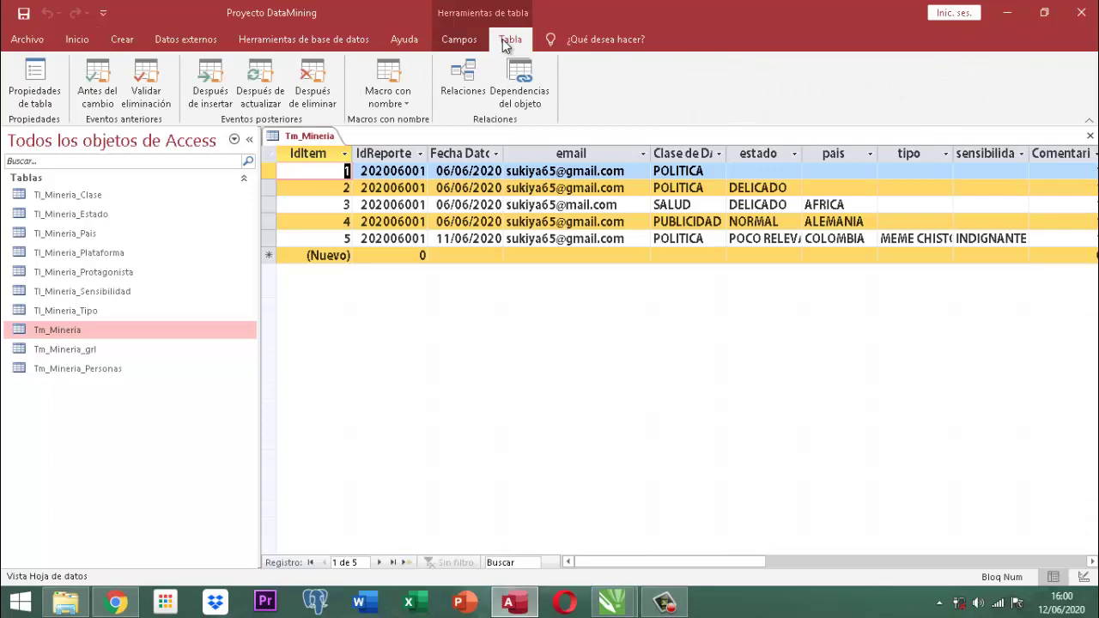
left_click(505, 96)
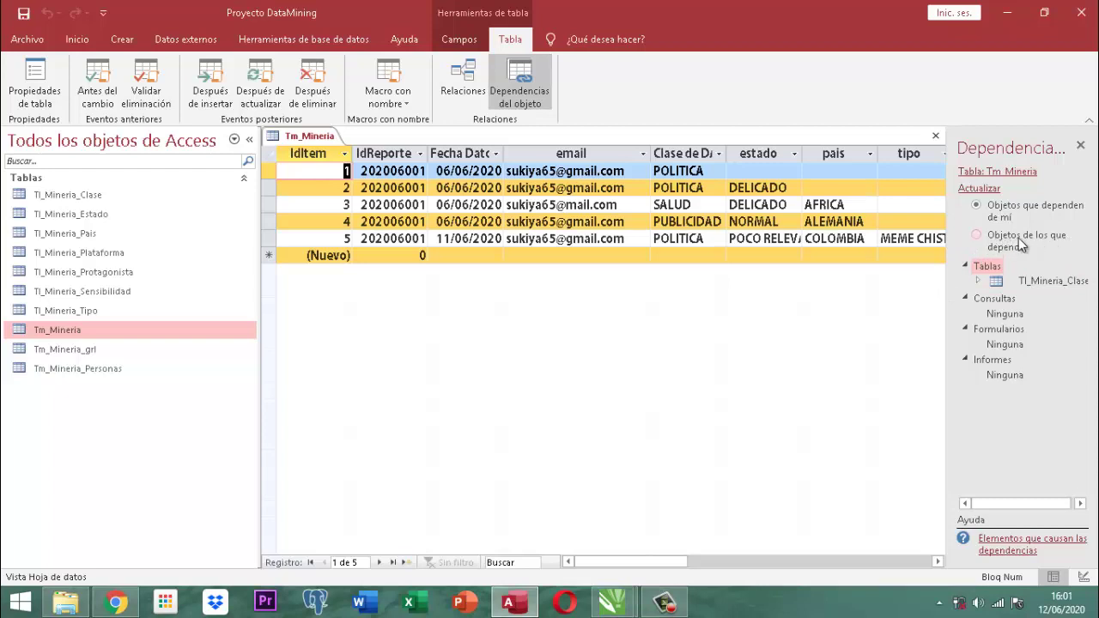
left_click(983, 235)
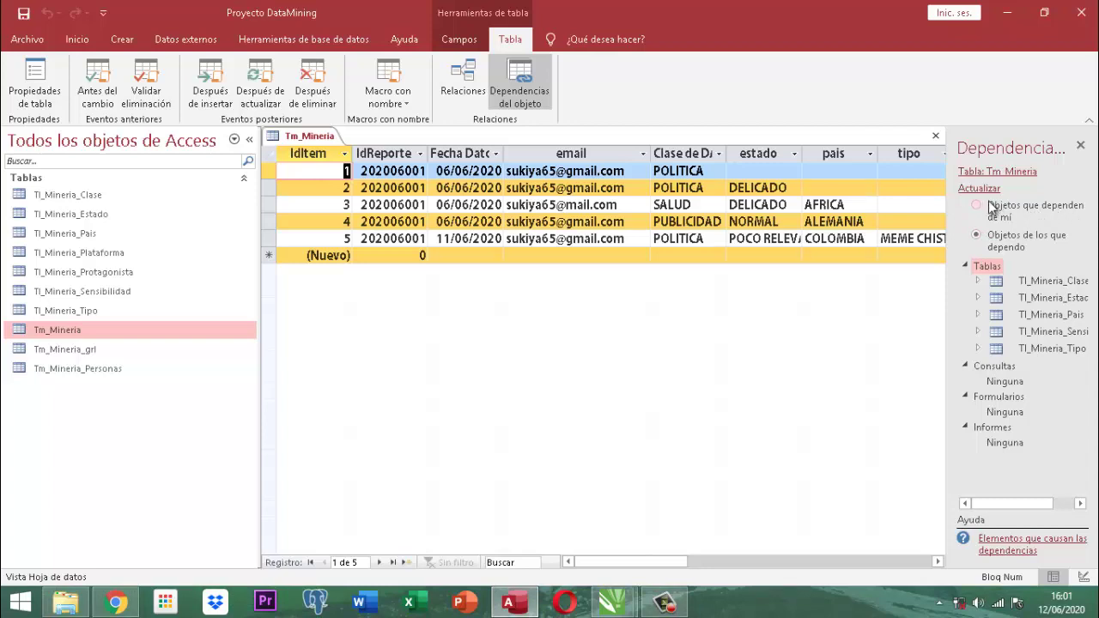
left_click(978, 206)
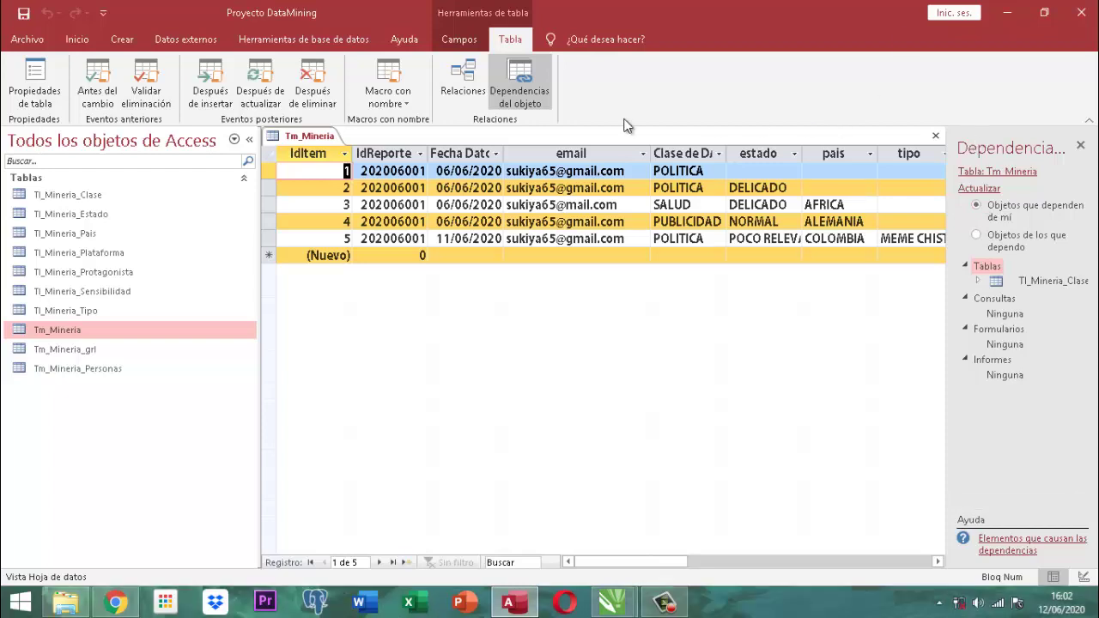
Save and close the Tm_Mineria table, then close the Dependencias del objeto pane.
right_click(305, 139)
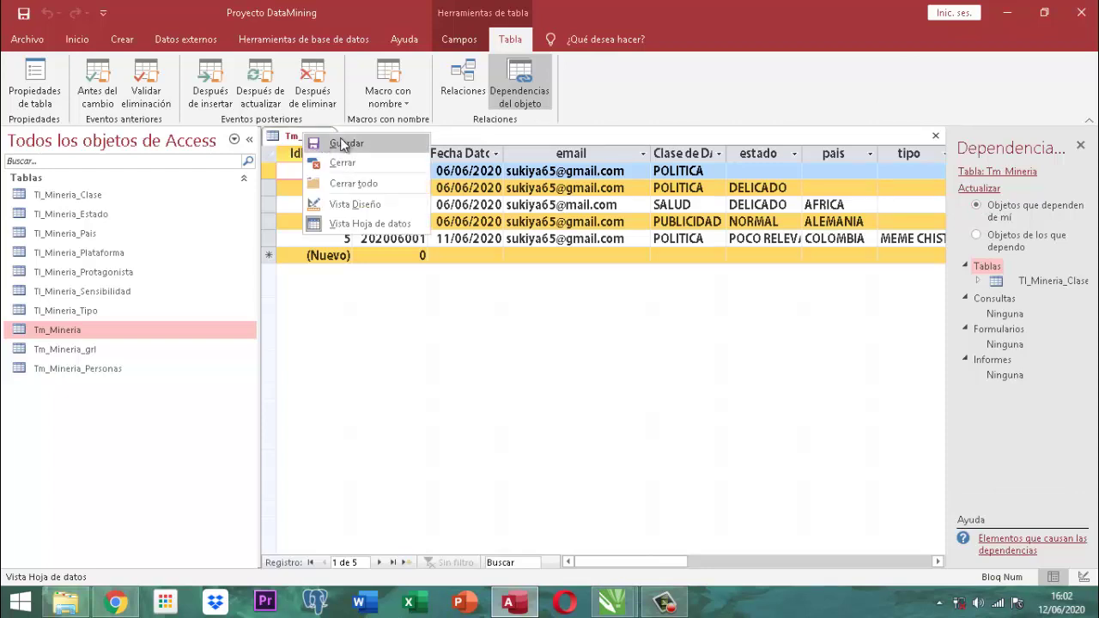
left_click(311, 141)
right_click(316, 138)
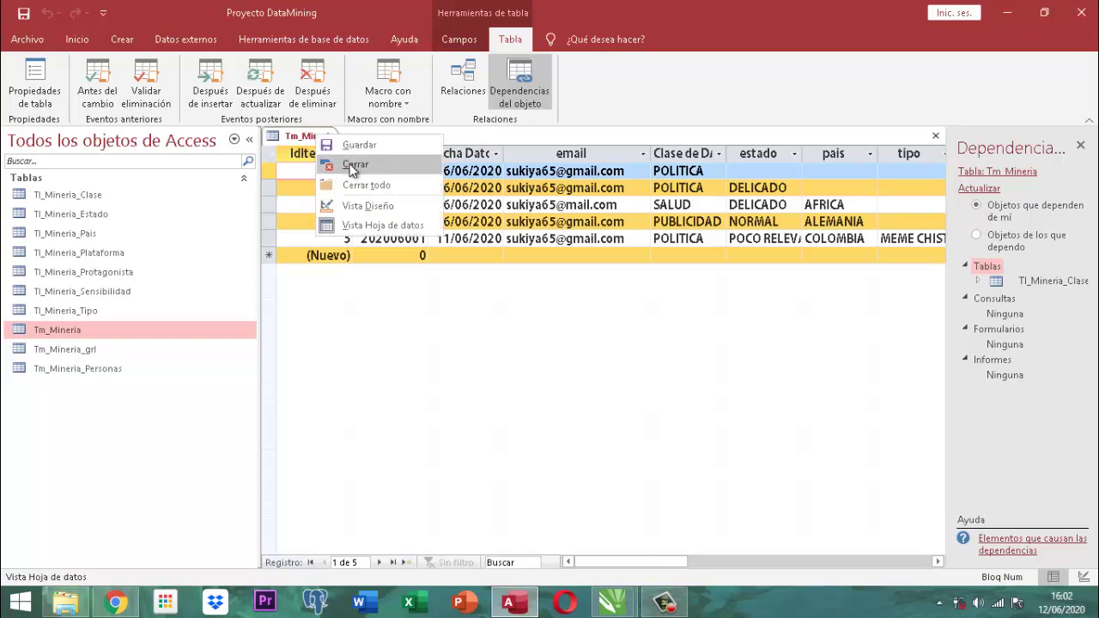
left_click(348, 165)
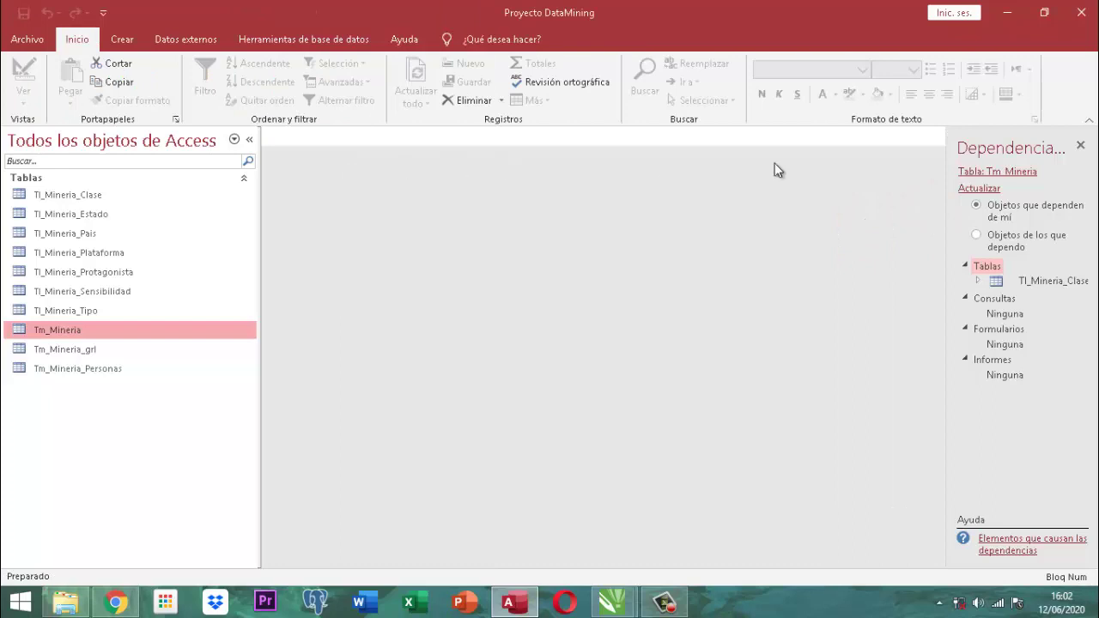
left_click(1081, 146)
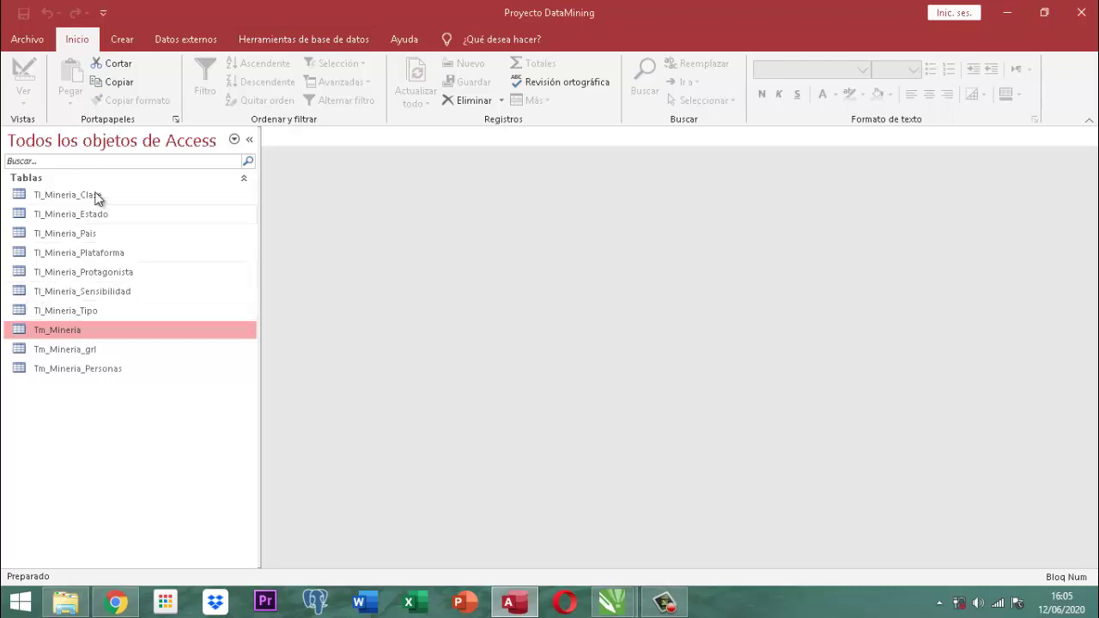
Create a new standard code module, Módulo1, from the Crear ribbon's Macros y código group.
left_click(122, 43)
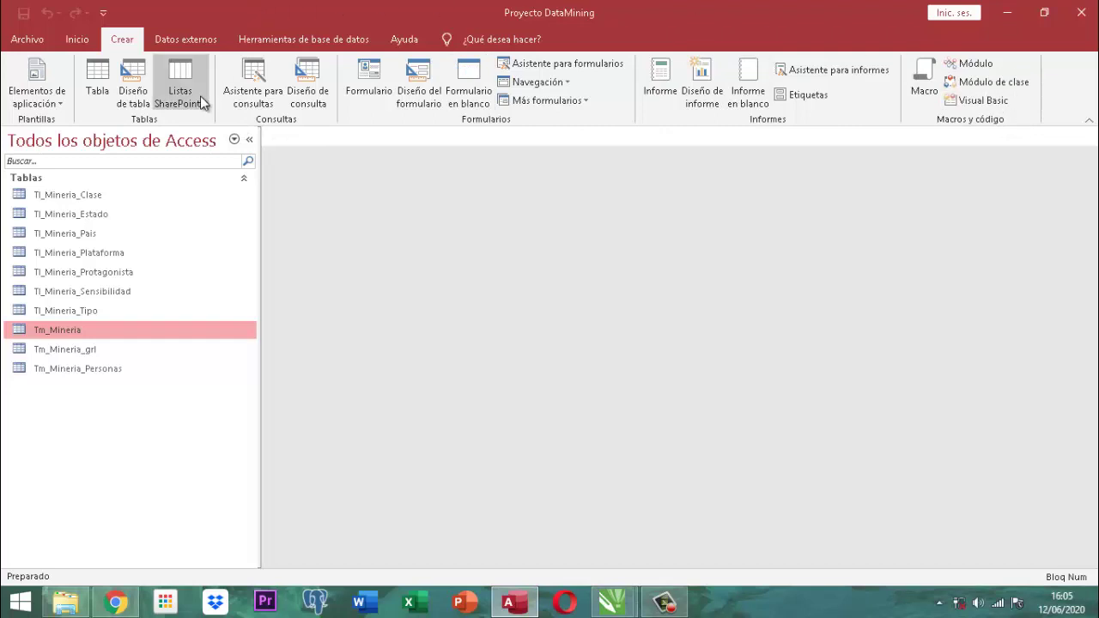
left_click(976, 65)
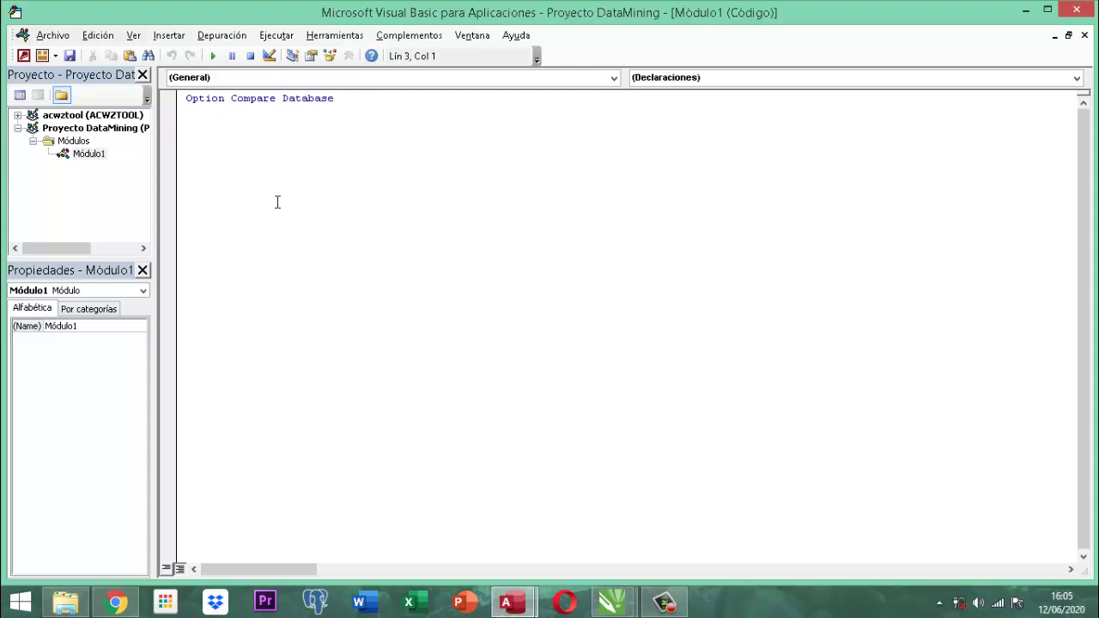
Add the comment 'Este modulo será para trabajar el Data Mining de esta aplicación' and begin 'public function'.
type("'")
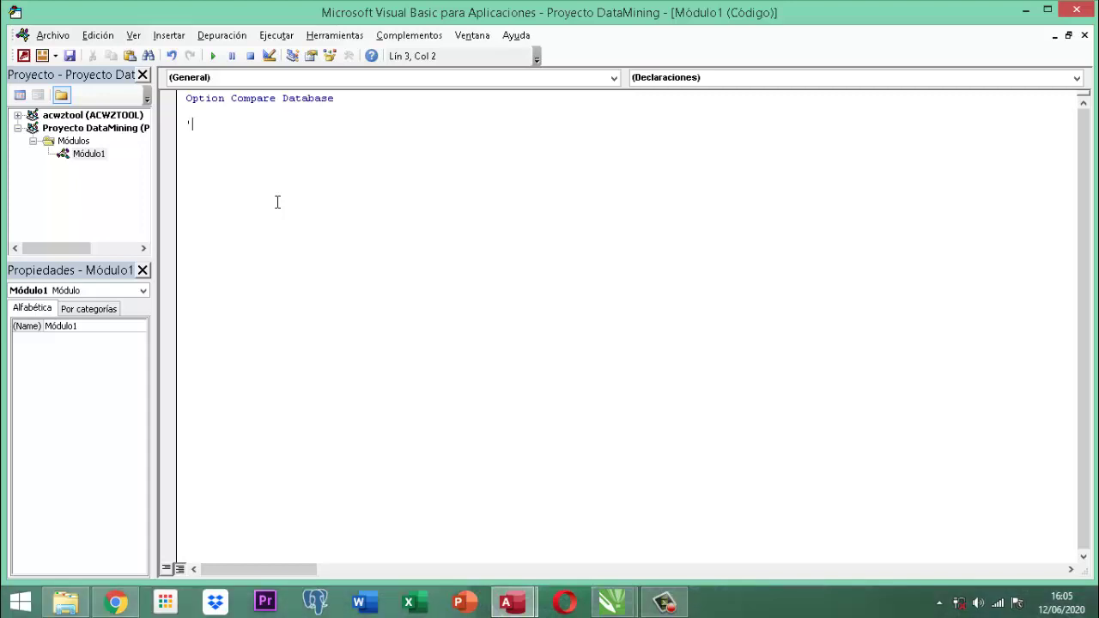
type("Este modulo será para traajar e")
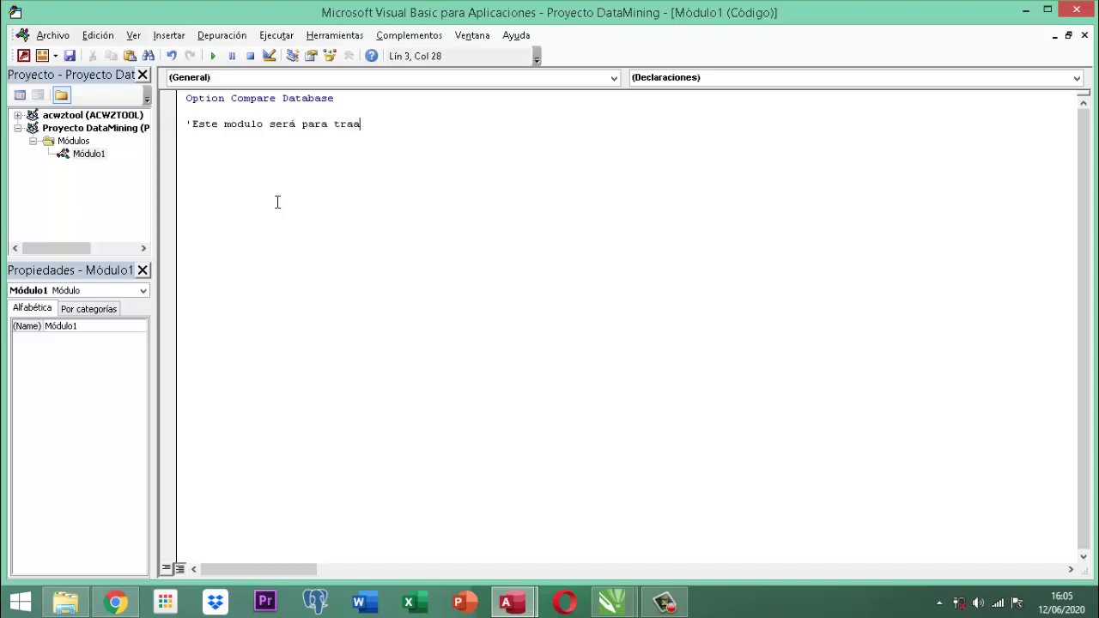
key("BackSpace")
key("BackSpace")
key("BackSpace")
key("BackSpace")
key("BackSpace")
key("BackSpace")
key("BackSpace")
type("abajar e")
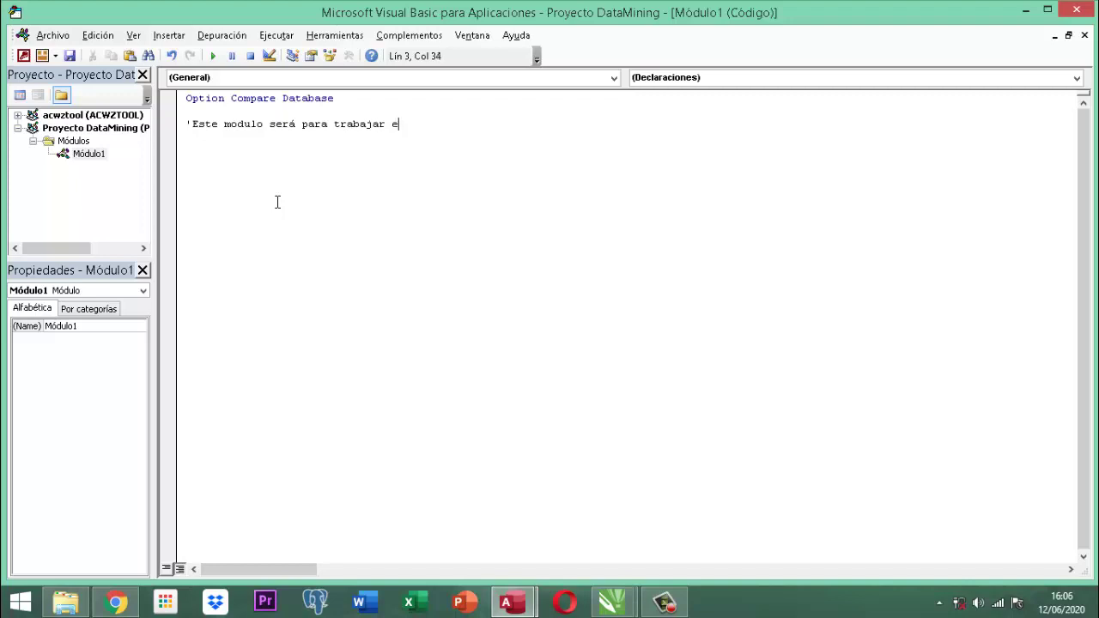
type("l Data Mining de esta aplicación")
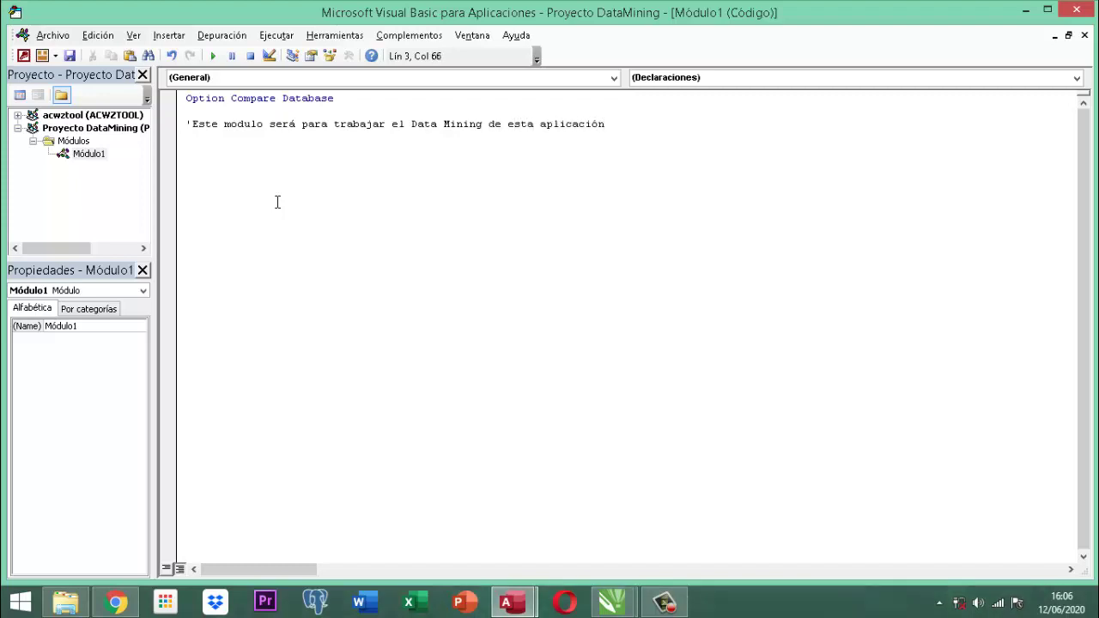
key("Return")
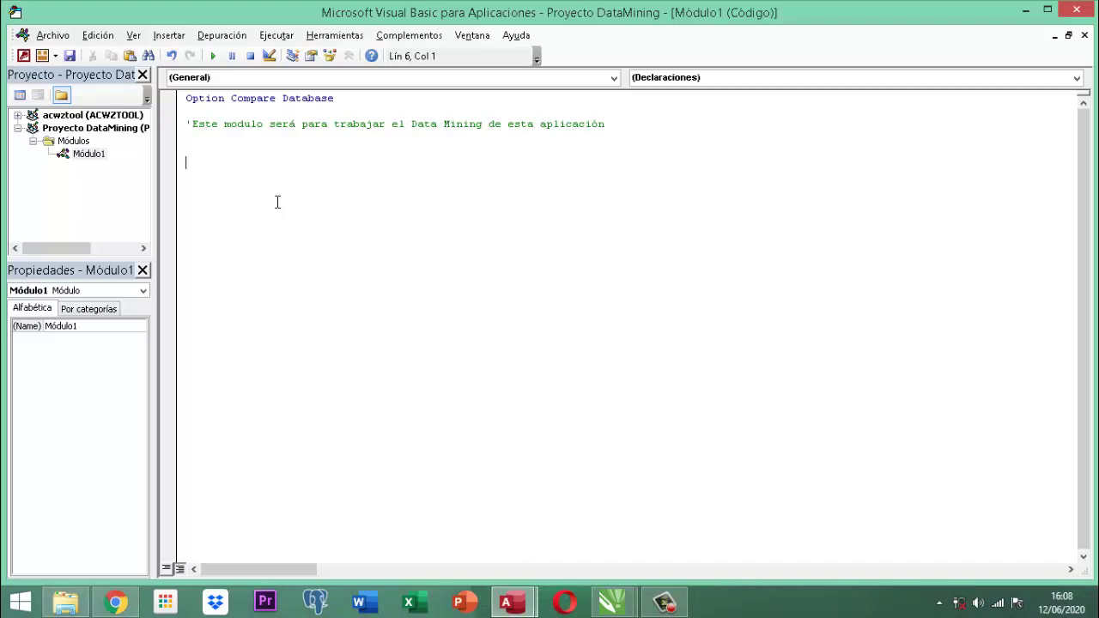
type("public function")
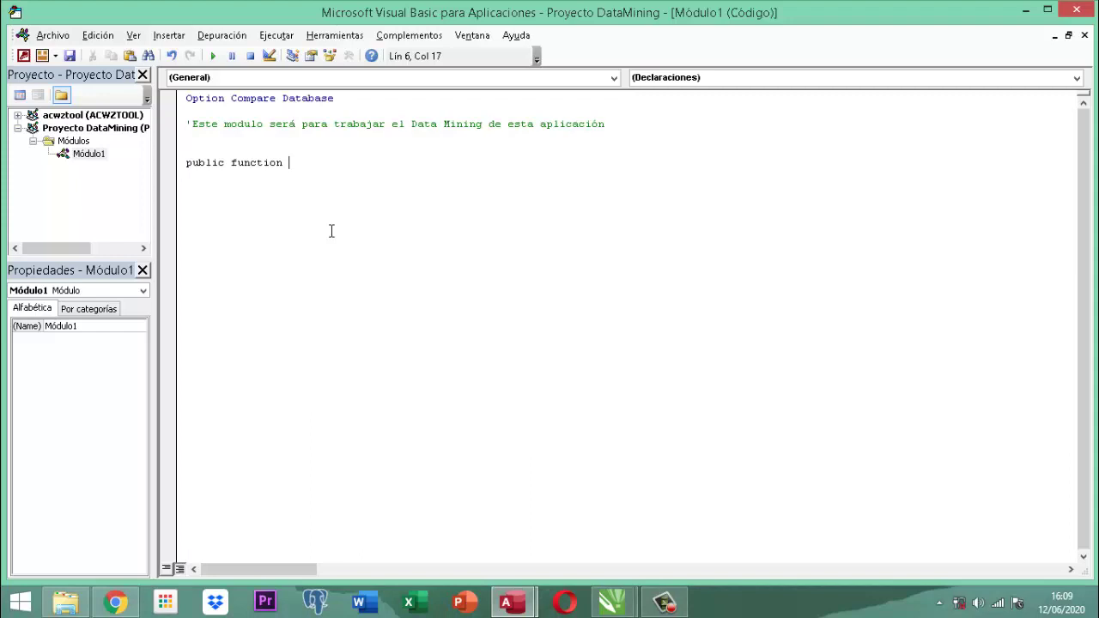
Complete the declaration 'Public Function TituloVt() As String' so End Function is added.
type("TituloVt() as")
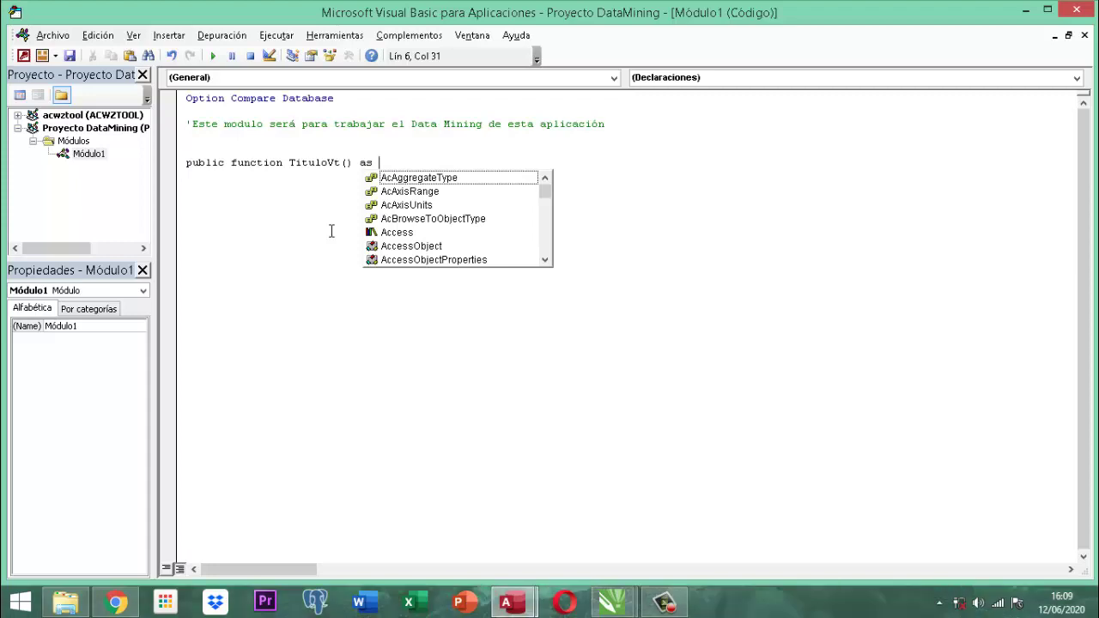
type("s S")
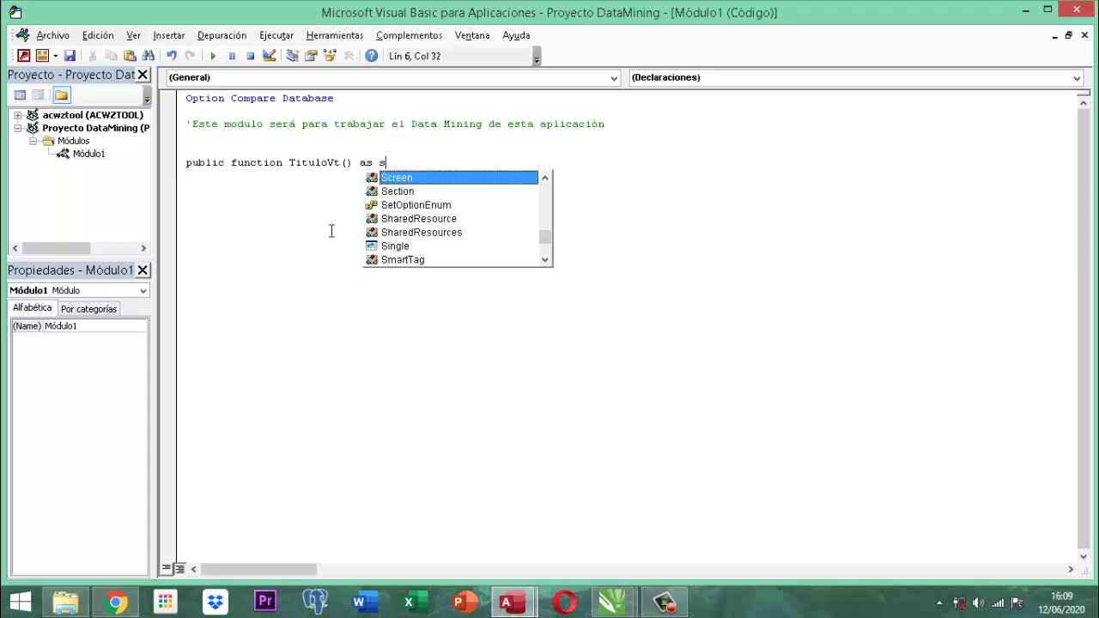
type("t")
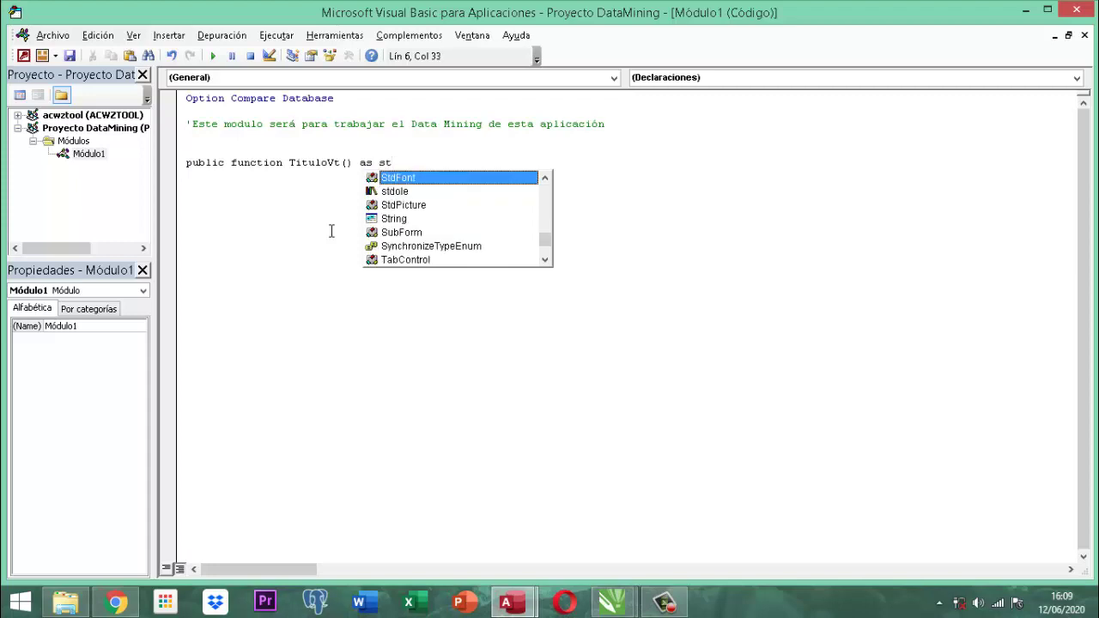
type("ring")
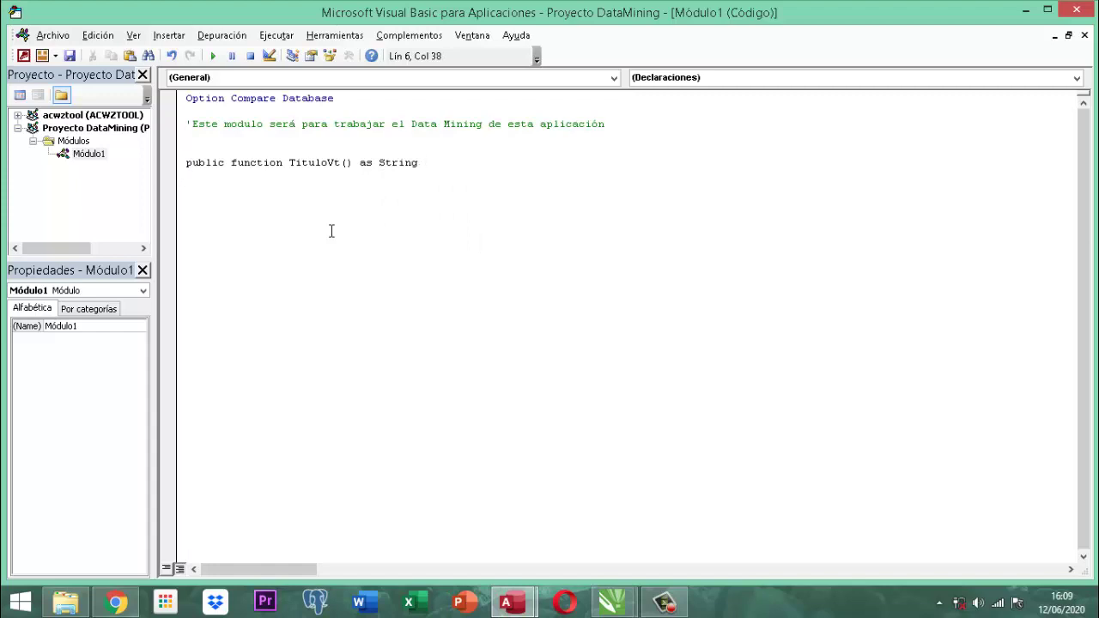
key("Return")
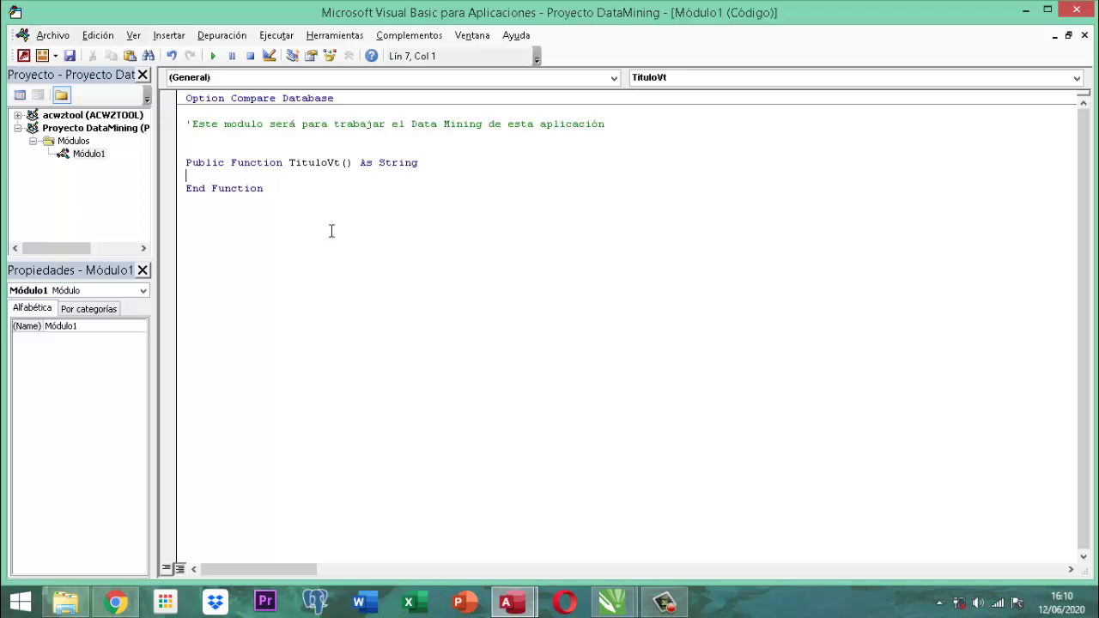
Make TituloVt return "DATA MINING Vr2020.01" and add a blank line after the function.
type("titulovt =")
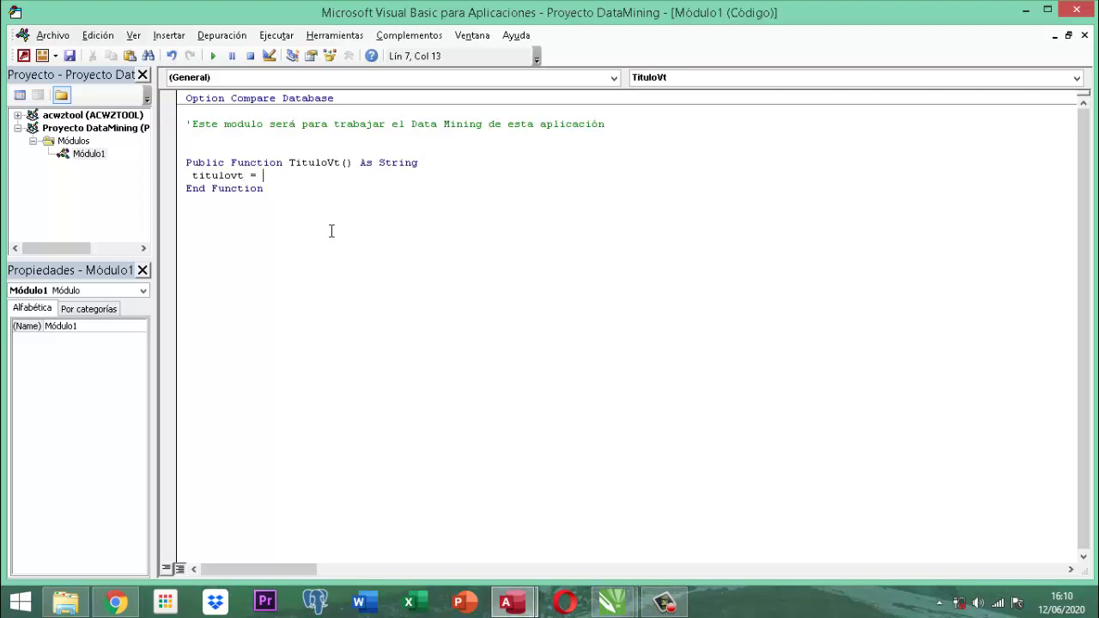
type(" \"DATA MINING")
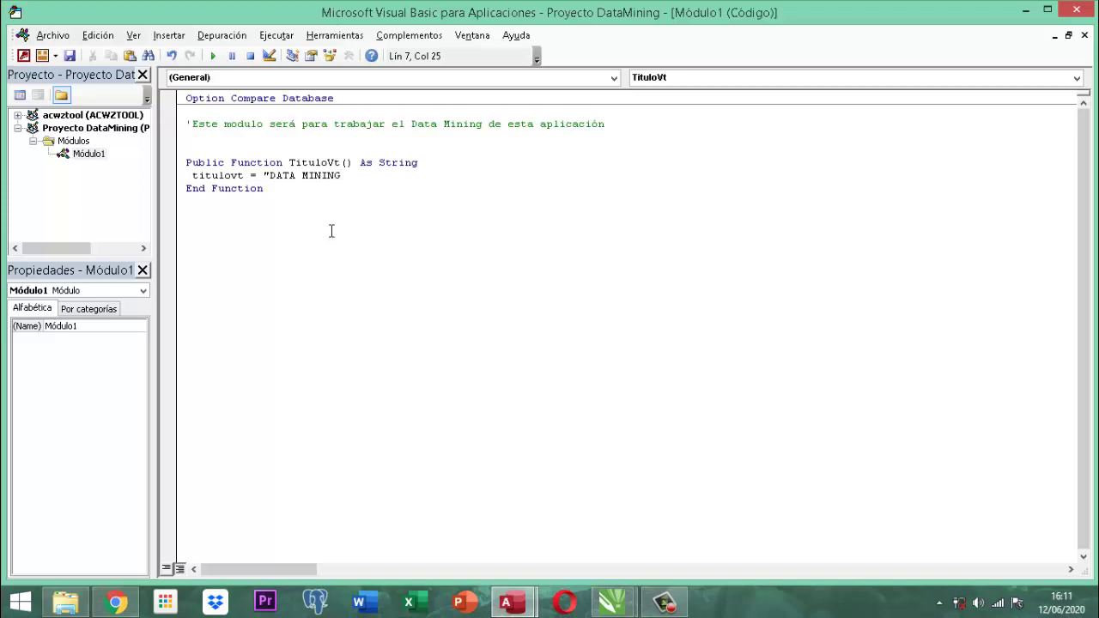
type("Vr2020")
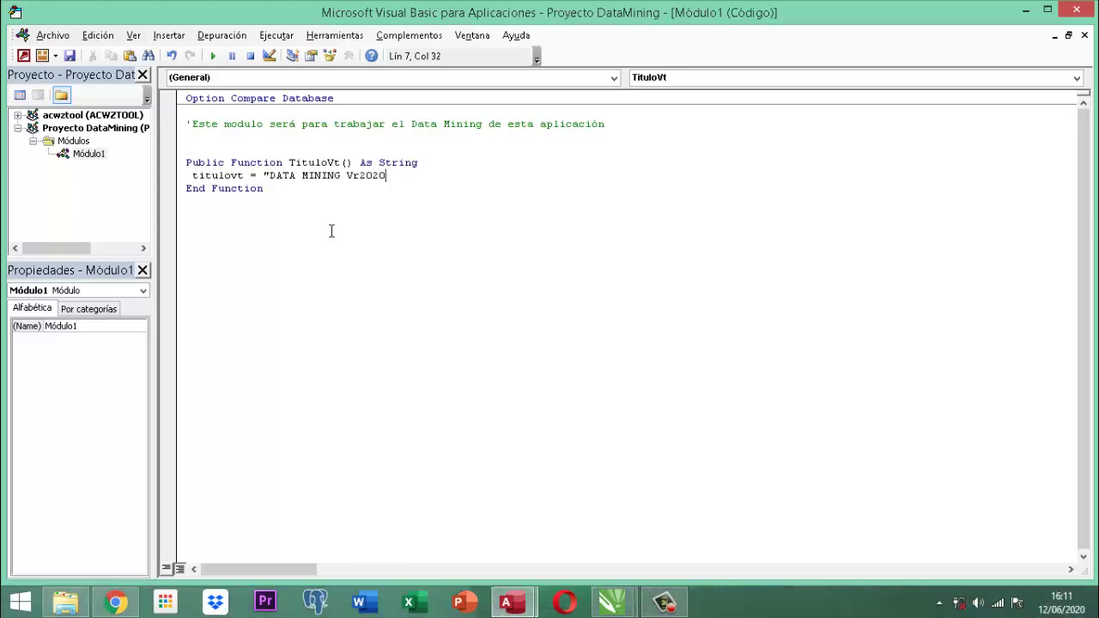
type(".01\"")
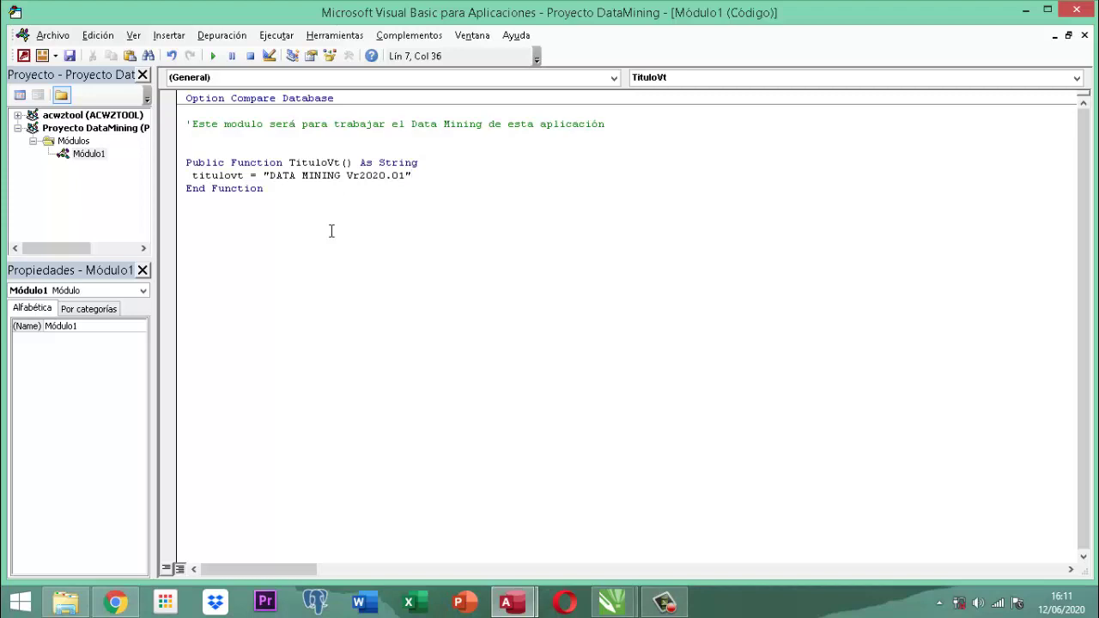
key("Down")
key("Return")
key("Return")
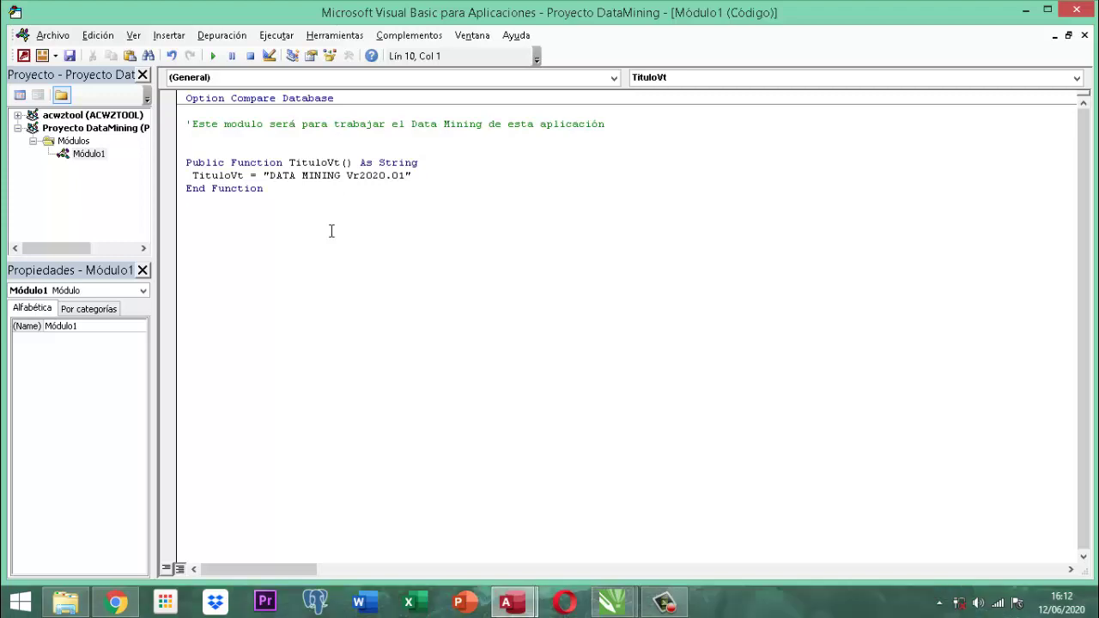
Declare 'Public Function TituloEF() As String' below TituloVt, with its End Function.
type("public function Titulo")
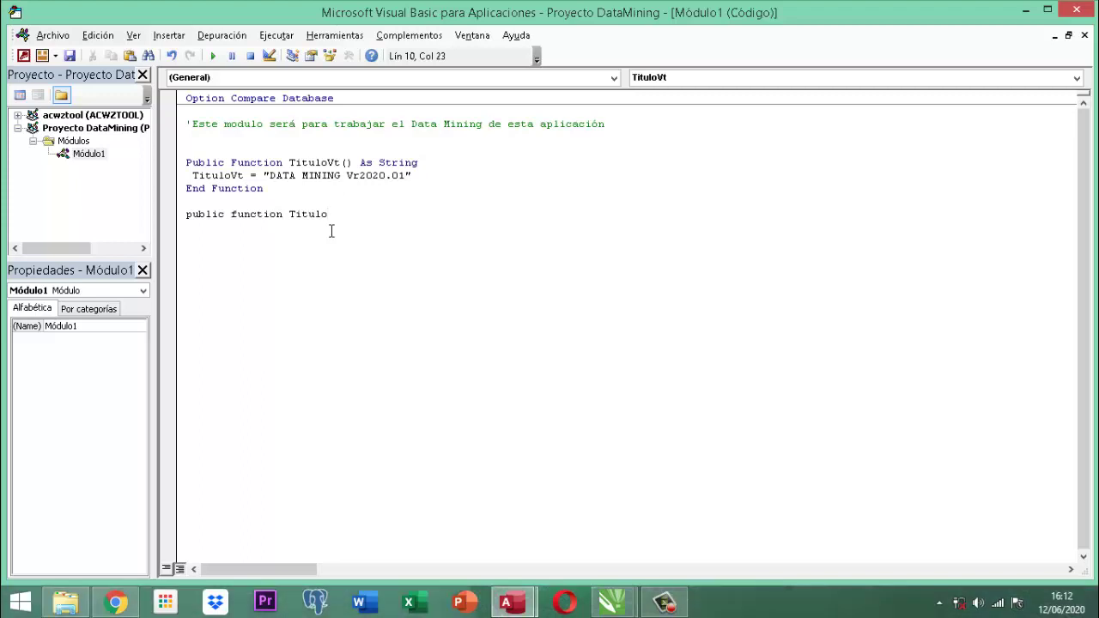
type("EF() as String")
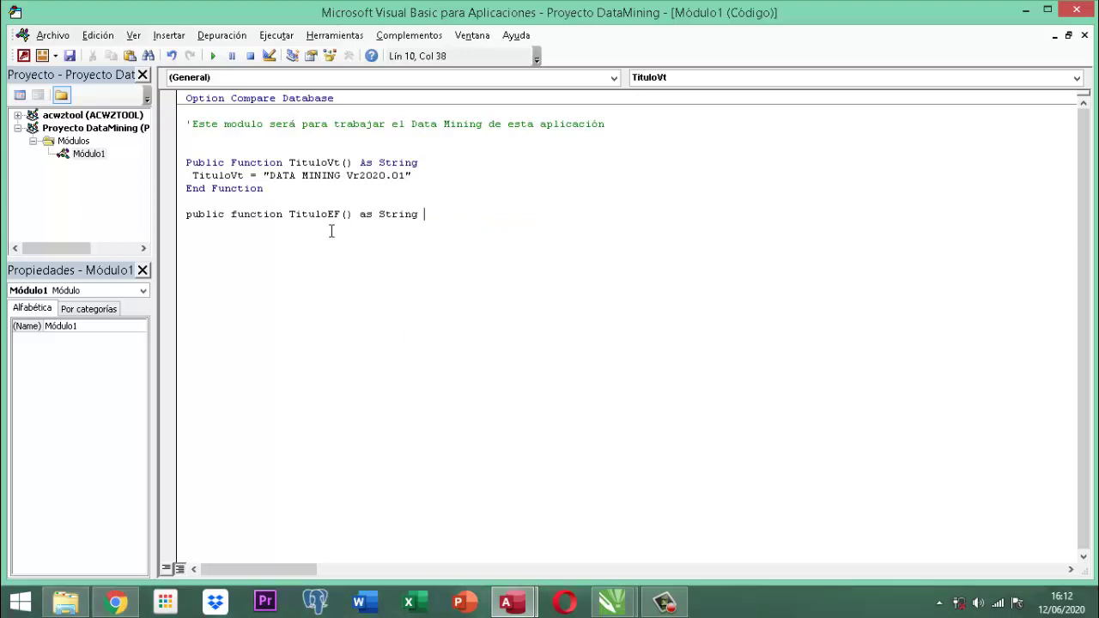
key("BackSpace")
key("BackSpace")
key("BackSpace")
key("BackSpace")
key("BackSpace")
key("BackSpace")
key("BackSpace")
key("BackSpace")
key("BackSpace")
type("a")
key("BackSpace")
type("s s")
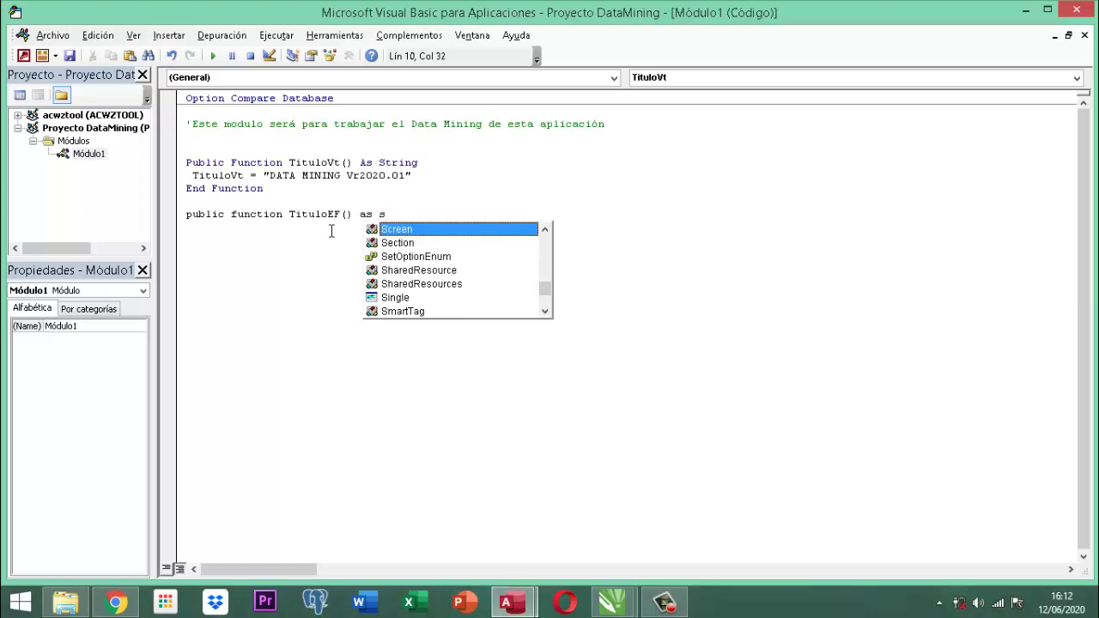
type("tring")
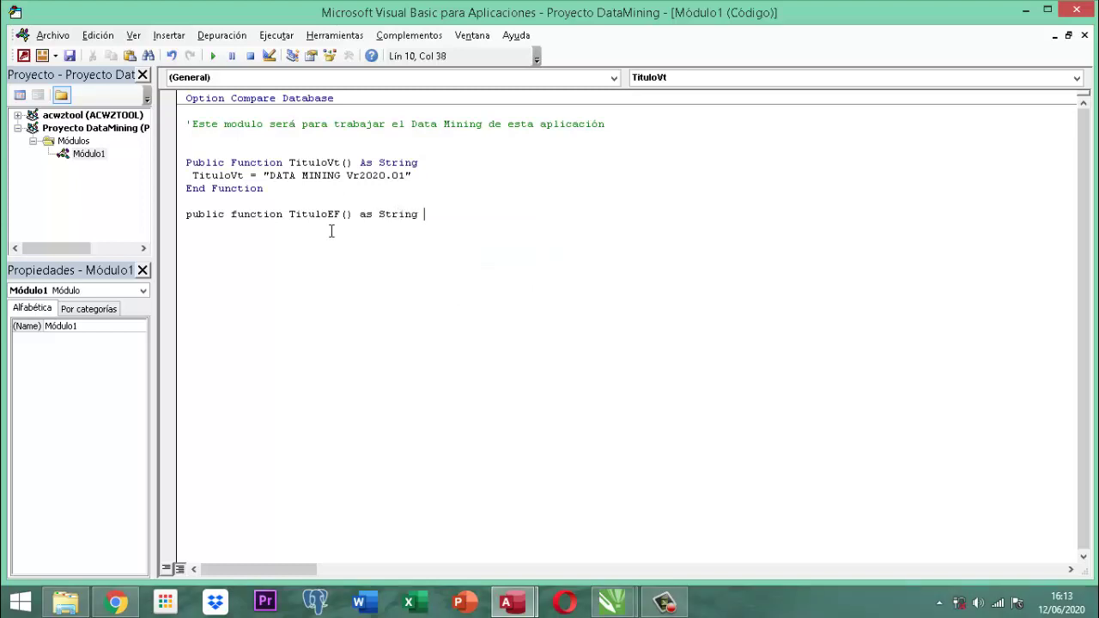
key("Return")
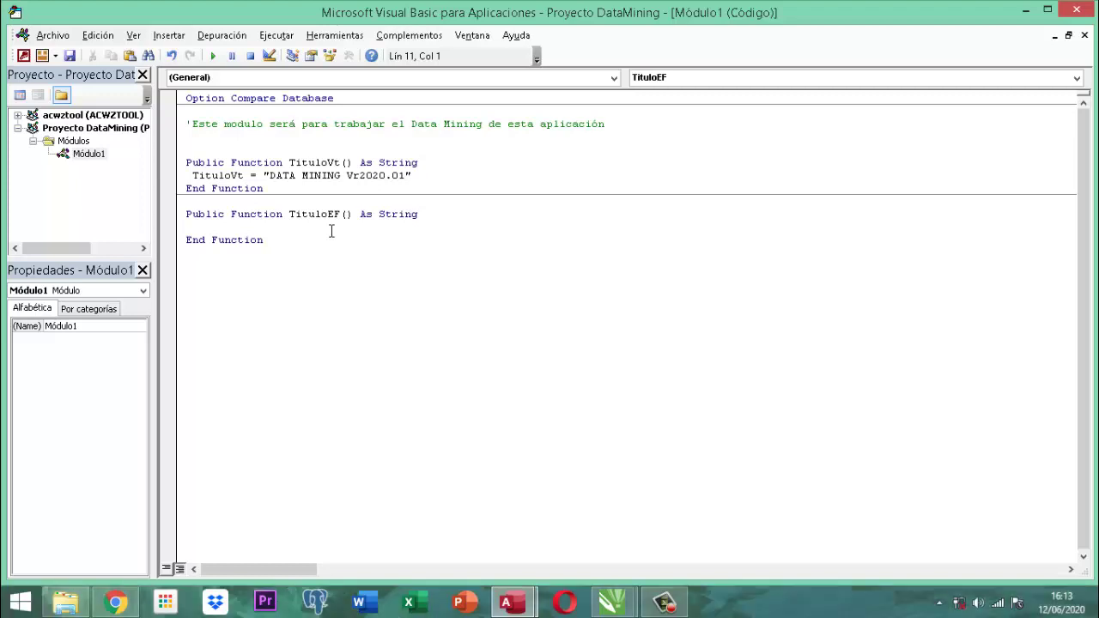
Make TituloEF return "APLICACION DE CONSULTORIA - DATA MINING" and add a blank line below.
type("Tit")
key("BackSpace")
key("BackSpace")
key("BackSpace")
type("tituloEF = ")
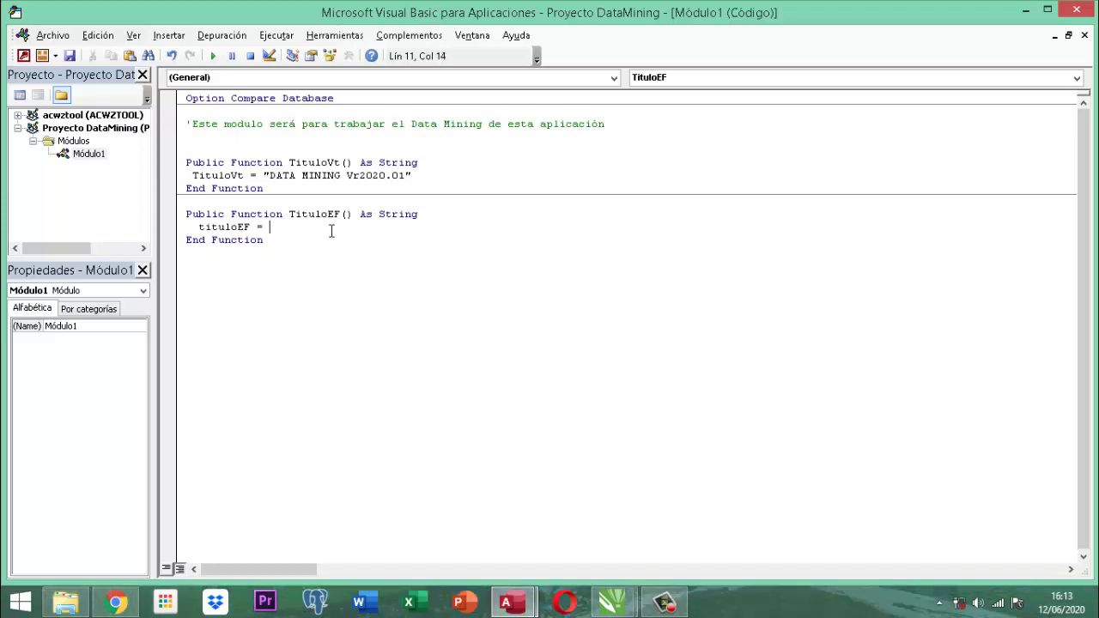
type("\"")
type("CONSULT")
key("BackSpace")
key("BackSpace")
key("BackSpace")
key("BackSpace")
key("BackSpace")
key("BackSpace")
key("BackSpace")
type("A")
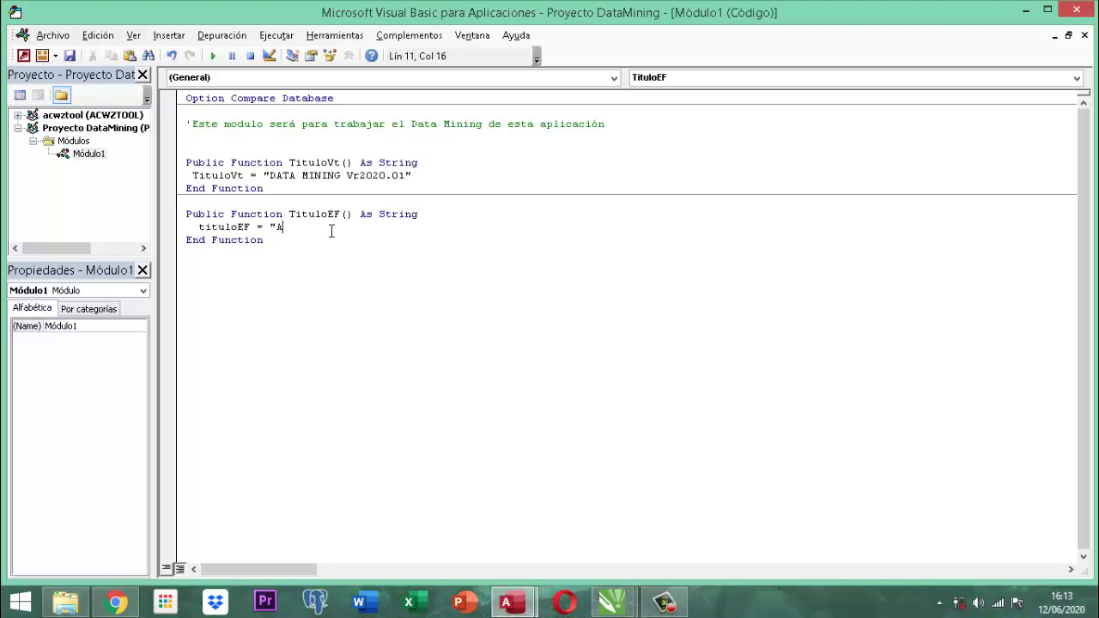
type("PLICACION DE CONSULTORIA ")
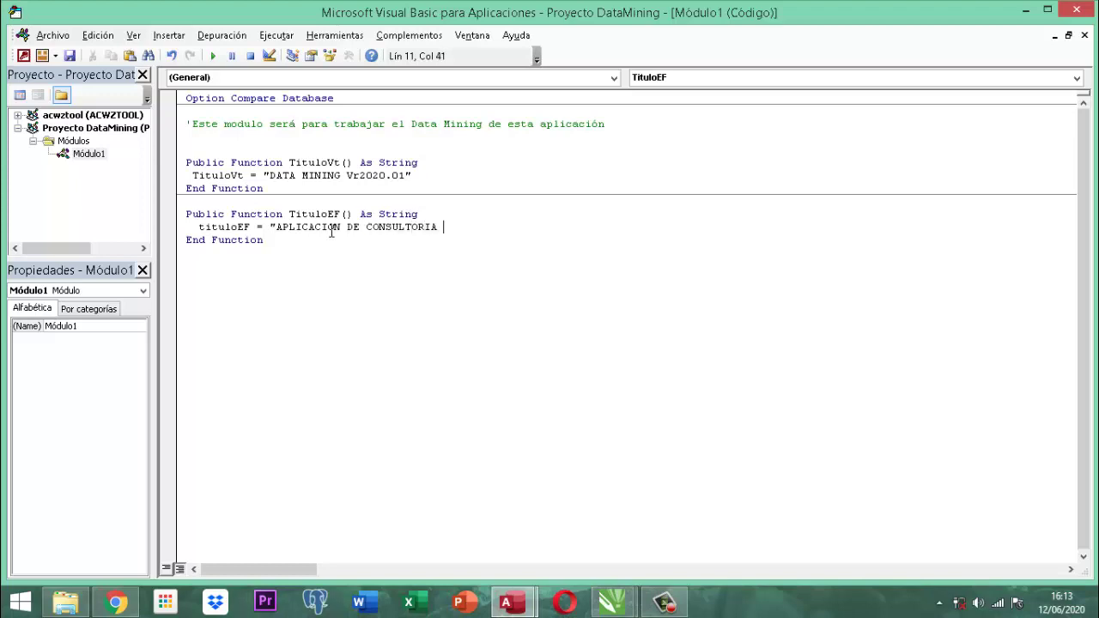
type("-")
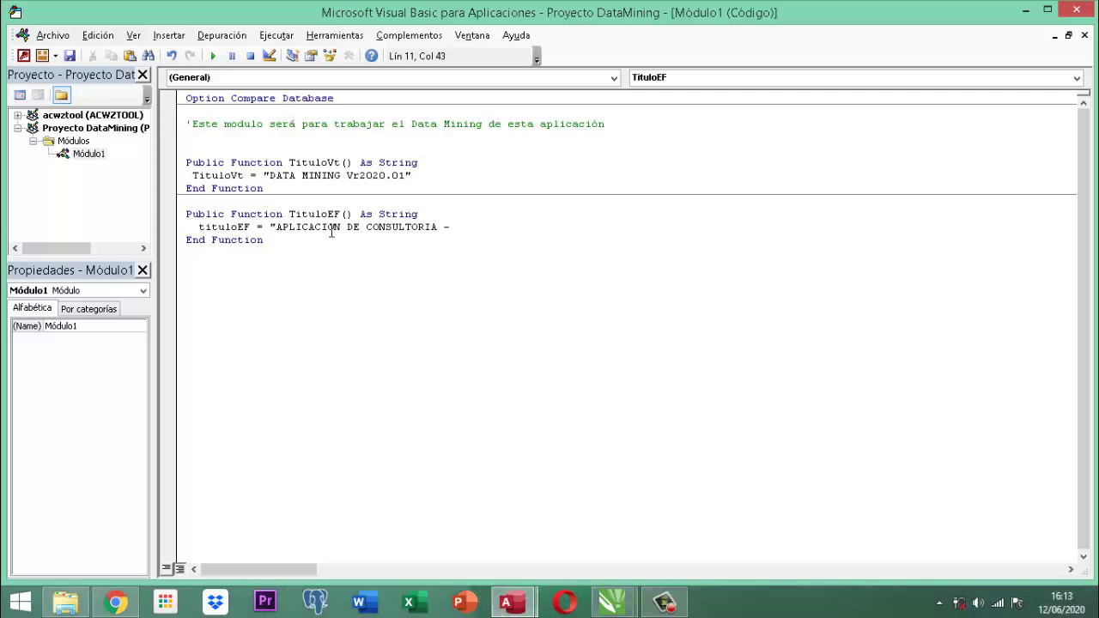
type("DATAMINIG")
key("BackSpace")
key("BackSpace")
key("BackSpace")
key("BackSpace")
key("BackSpace")
type("MINING")
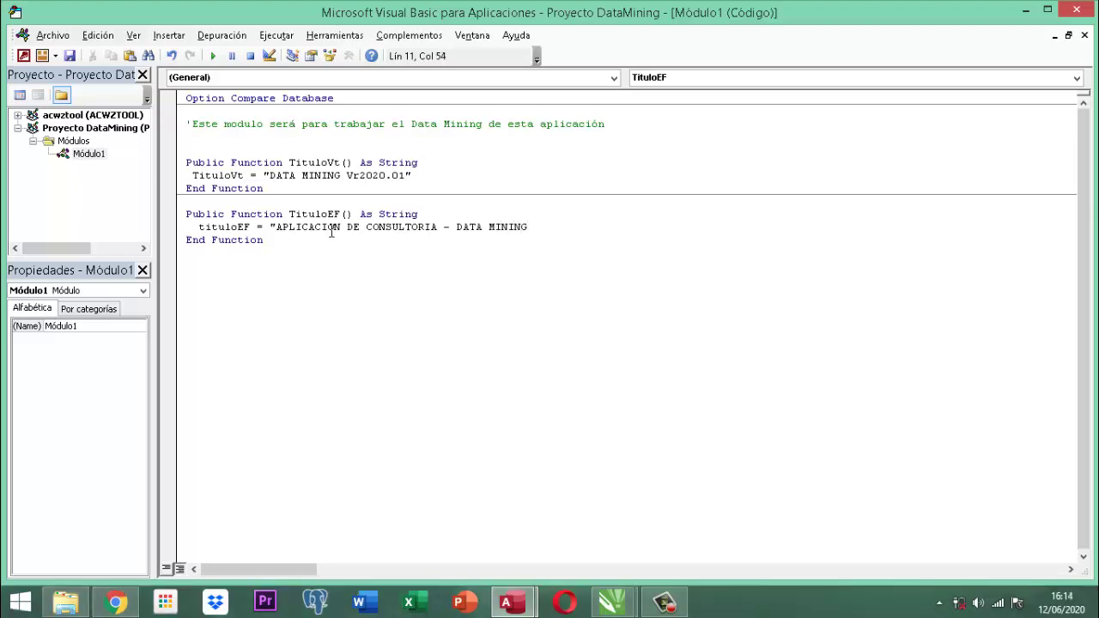
type("\"")
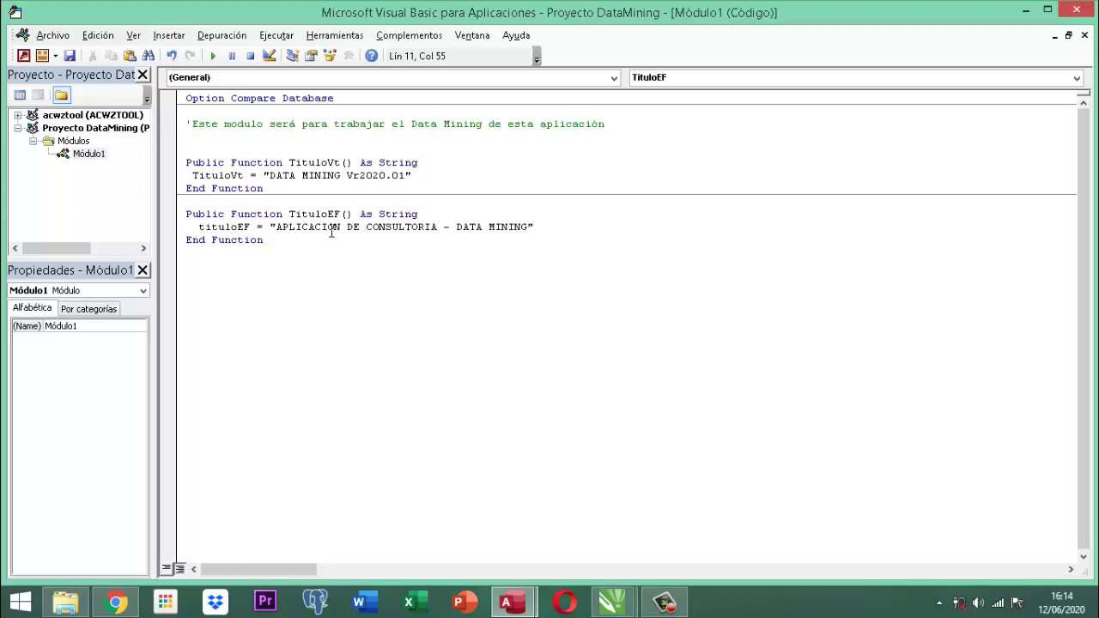
key("Down")
key("Return")
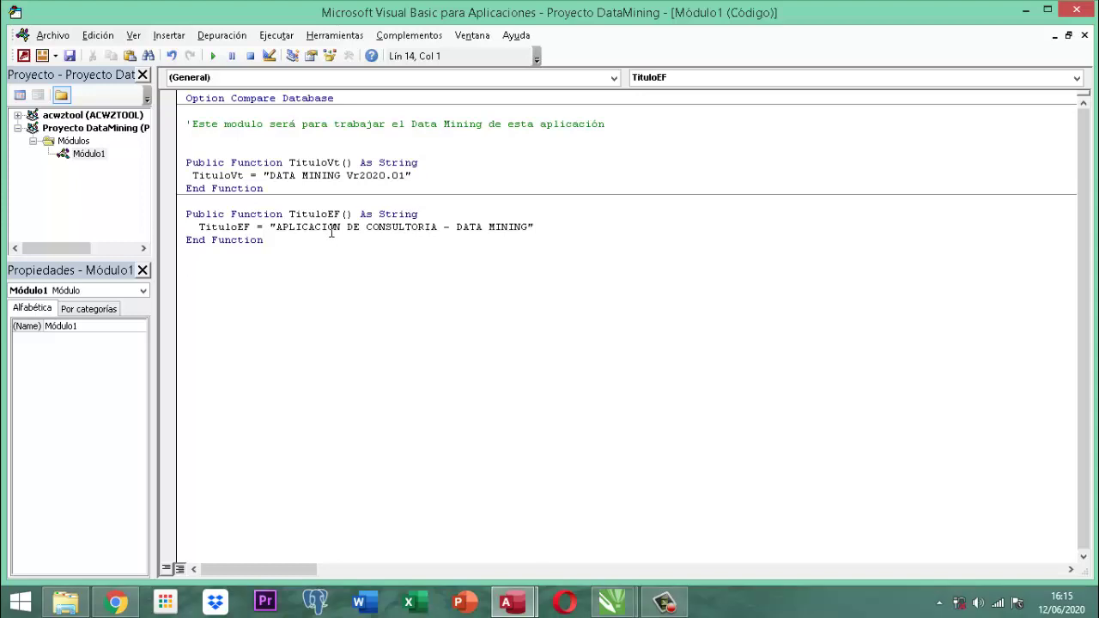
Declare 'Public Function TituloPF() As String' with its End Function.
type("pUBLIC")
key("BackSpace")
key("BackSpace")
key("BackSpace")
key("BackSpace")
key("BackSpace")
key("BackSpace")
type("public function Titulo")
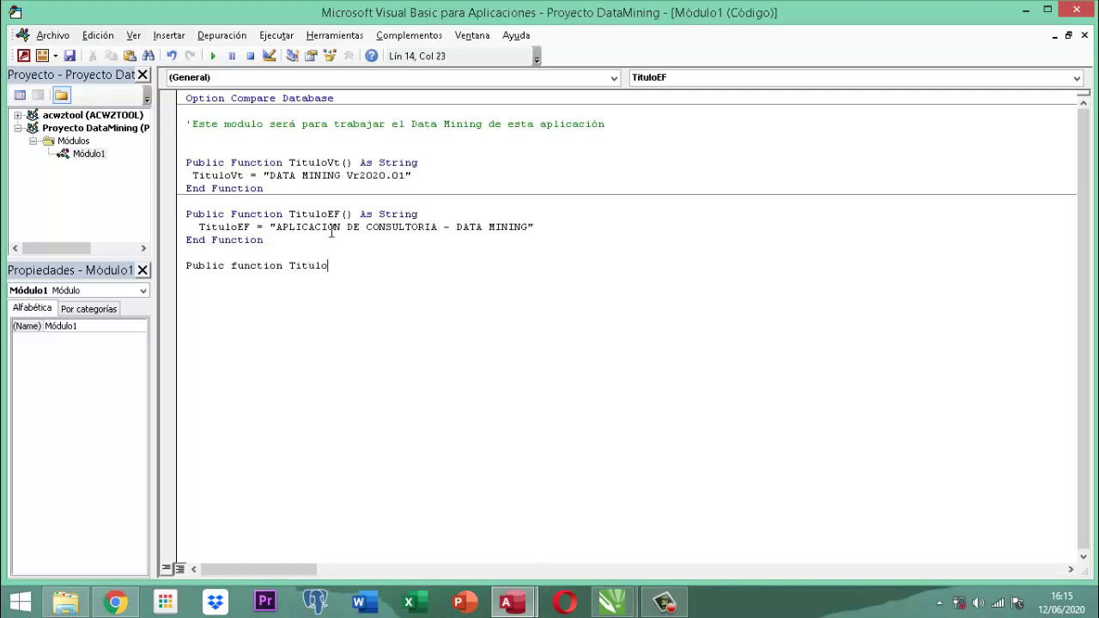
type("PF() as String")
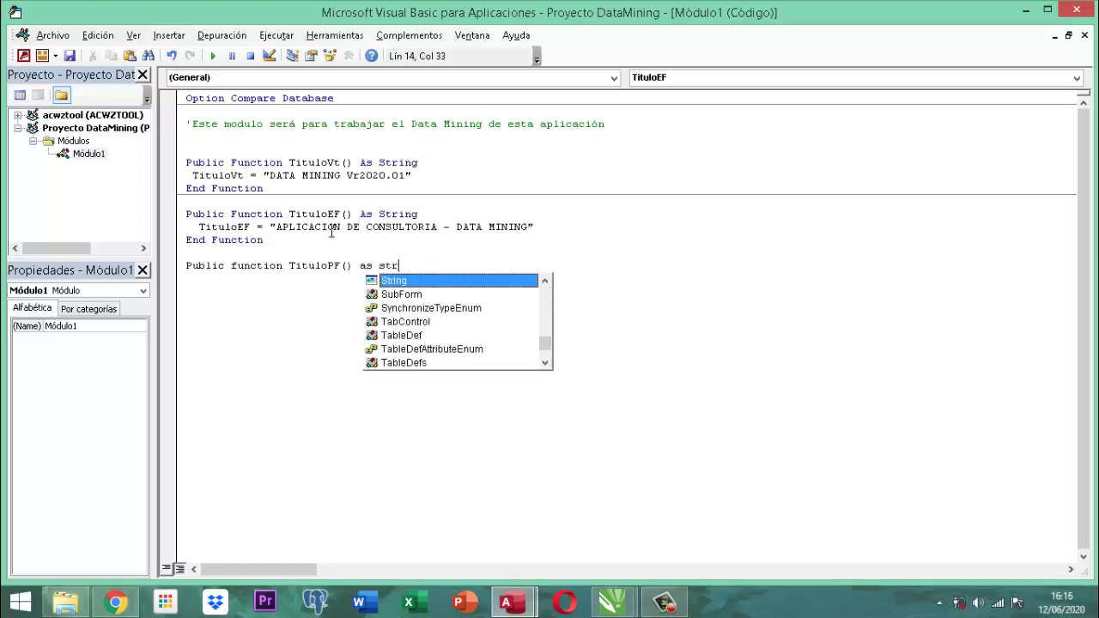
key("Return")
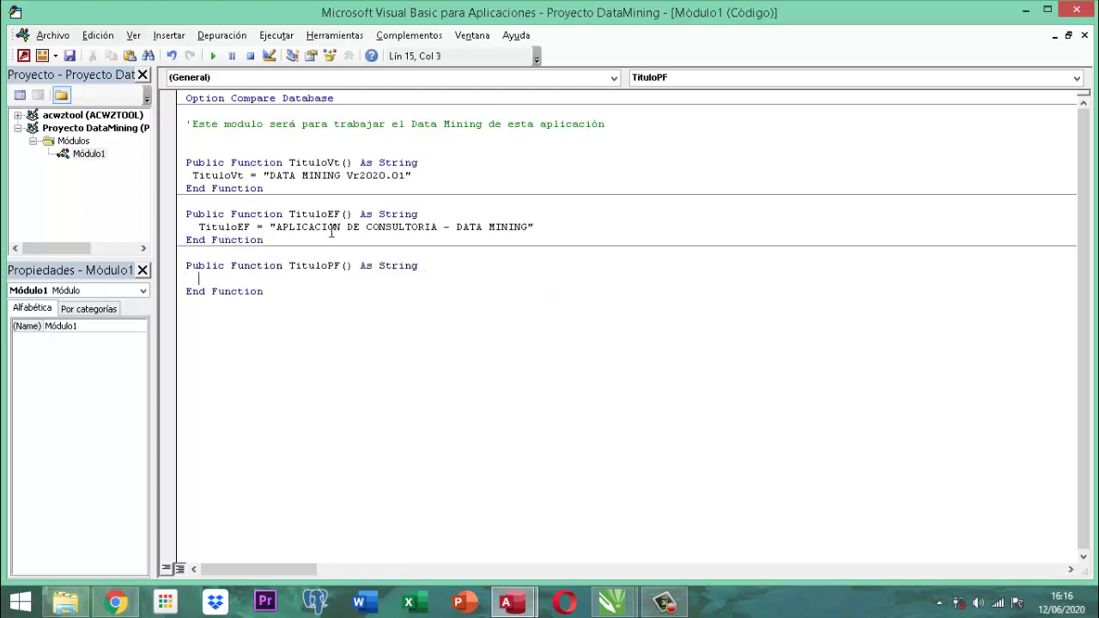
Make TituloPF return the developer credit ending 'Copyright Derechos Reservados año 2020.01', adding two blank lines.
type("Titulopf = \"")
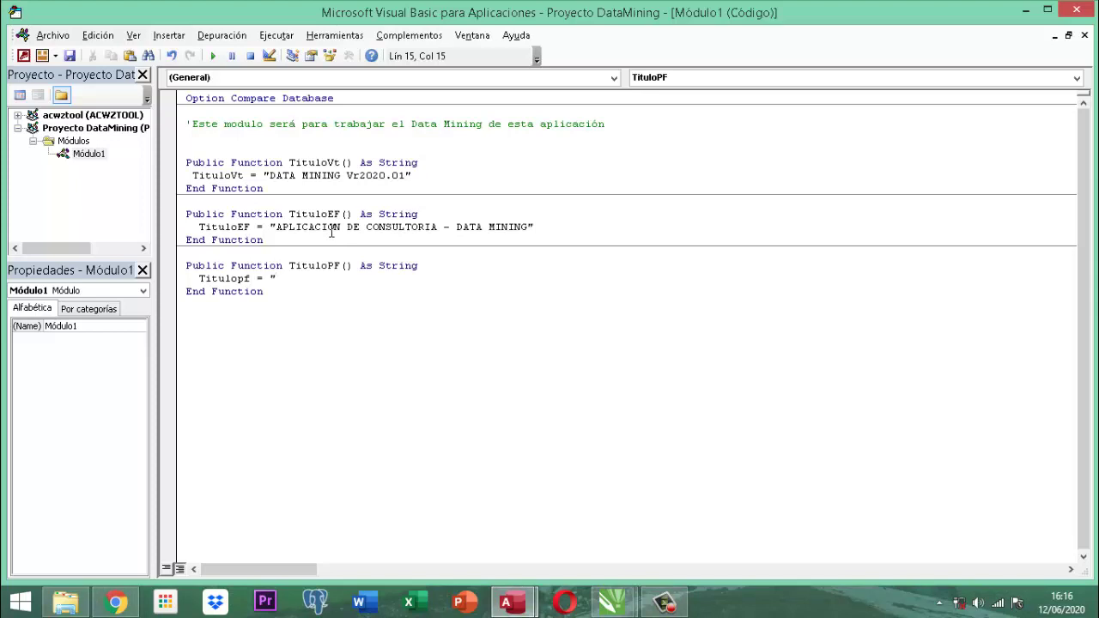
type("Aplicacion desarrollad")
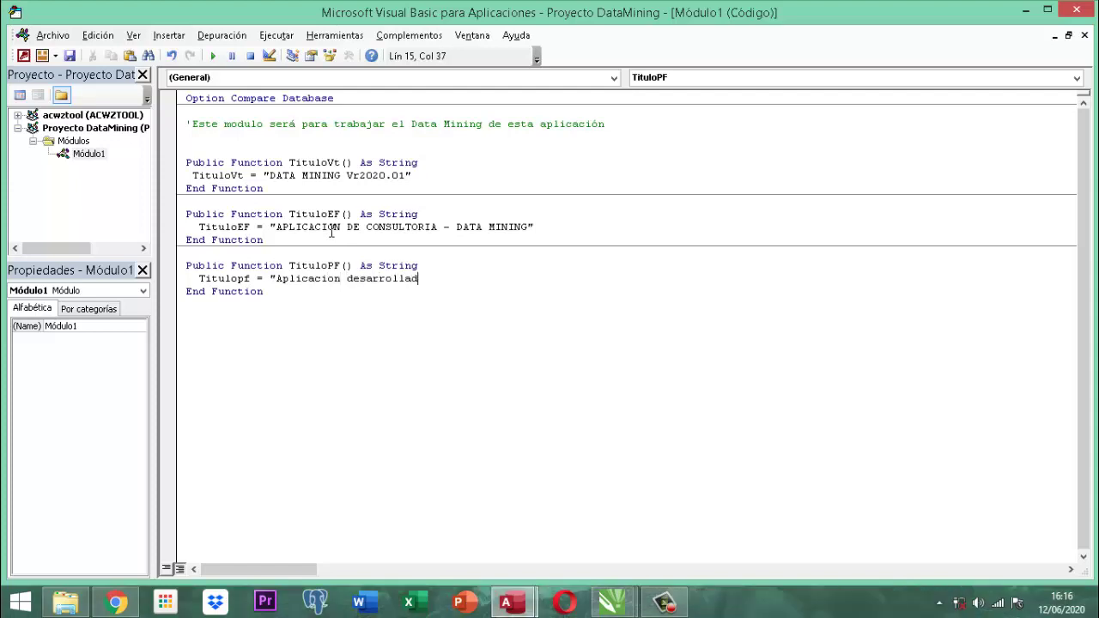
type("a por Ing. Sandra Liliana")
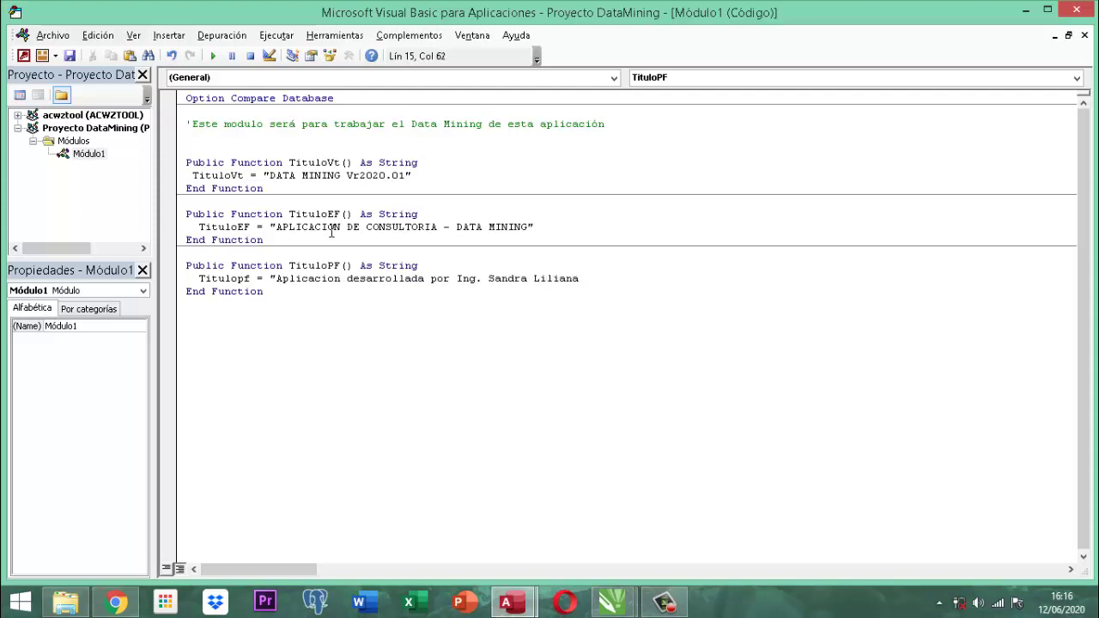
type(" Yaya Wilches - Copy")
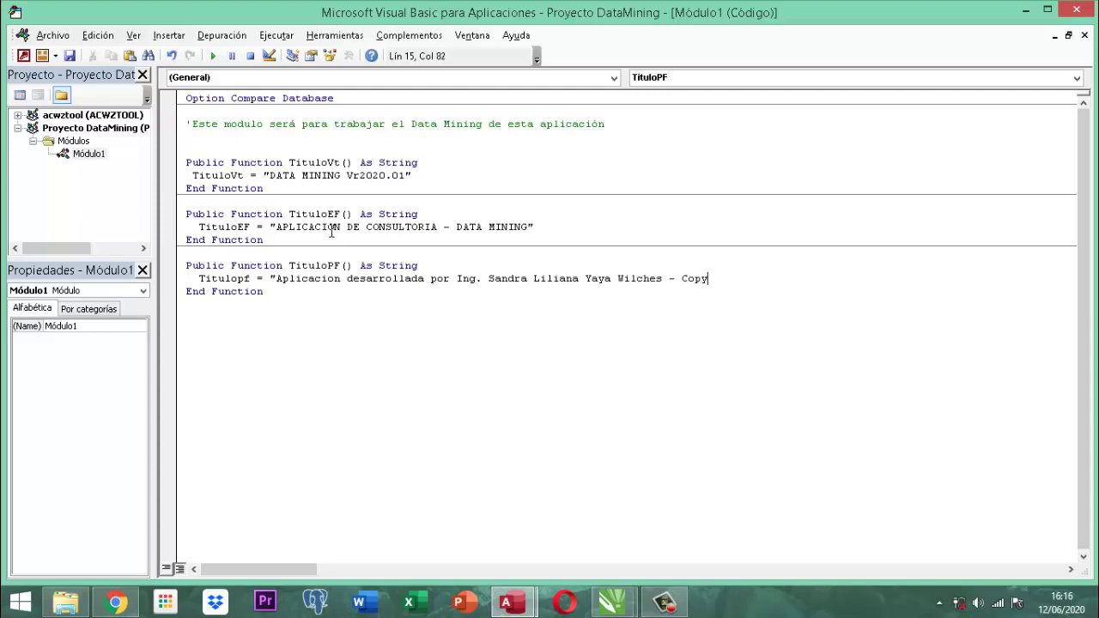
type("right")
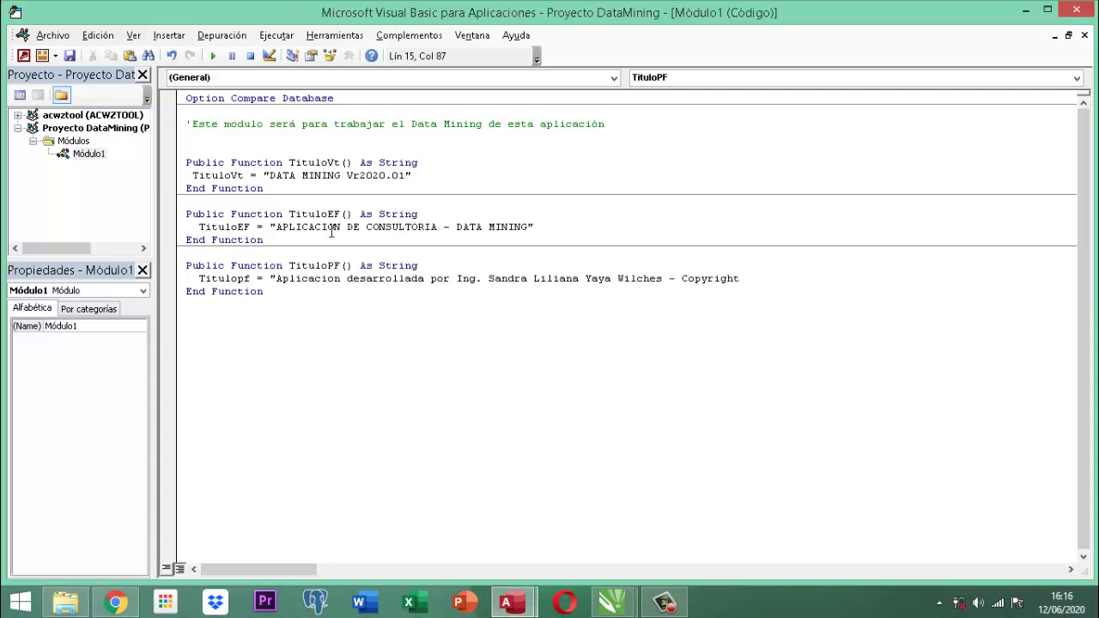
type("Derechos Reservados año ")
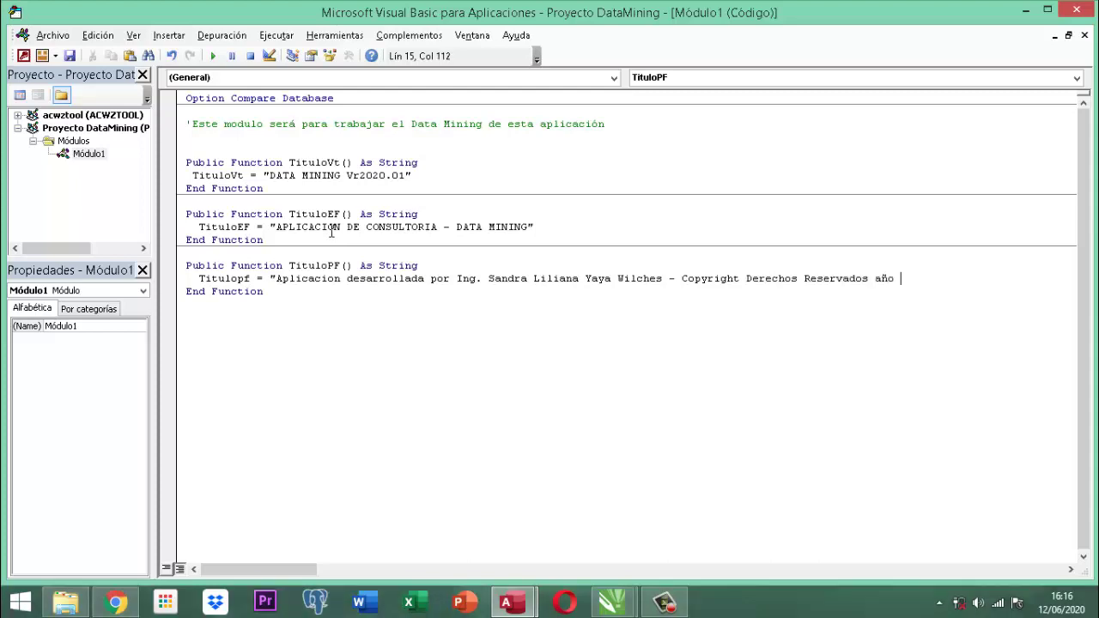
type("2020 vr. 01")
key("BackSpace")
key("BackSpace")
key("BackSpace")
key("BackSpace")
key("BackSpace")
key("BackSpace")
key("BackSpace")
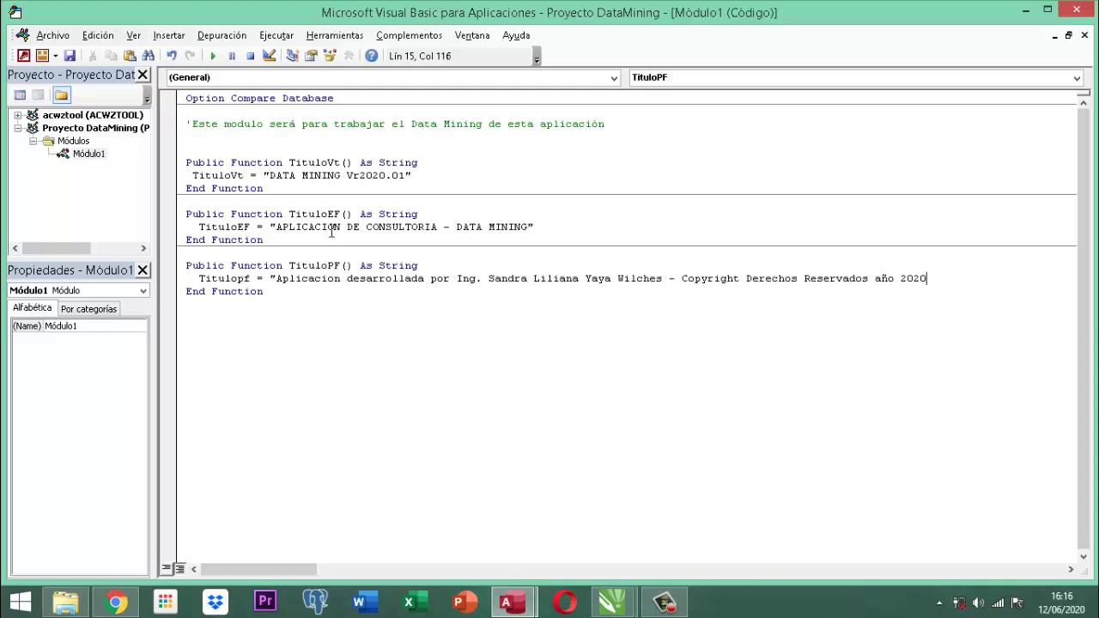
type(".01\"")
key("Down")
key("Return")
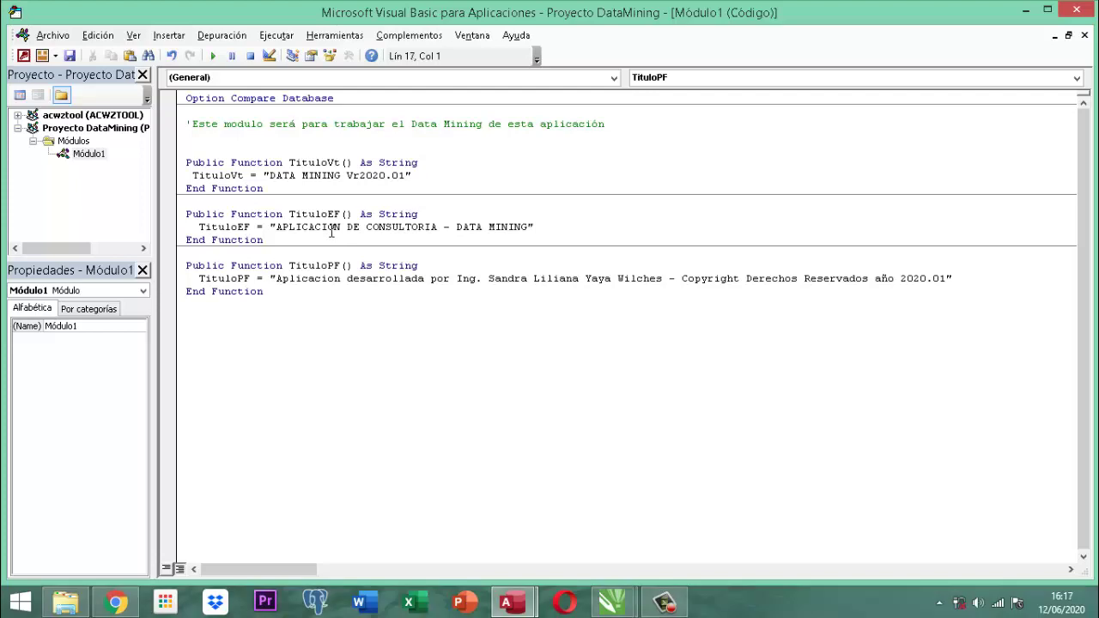
key("Return")
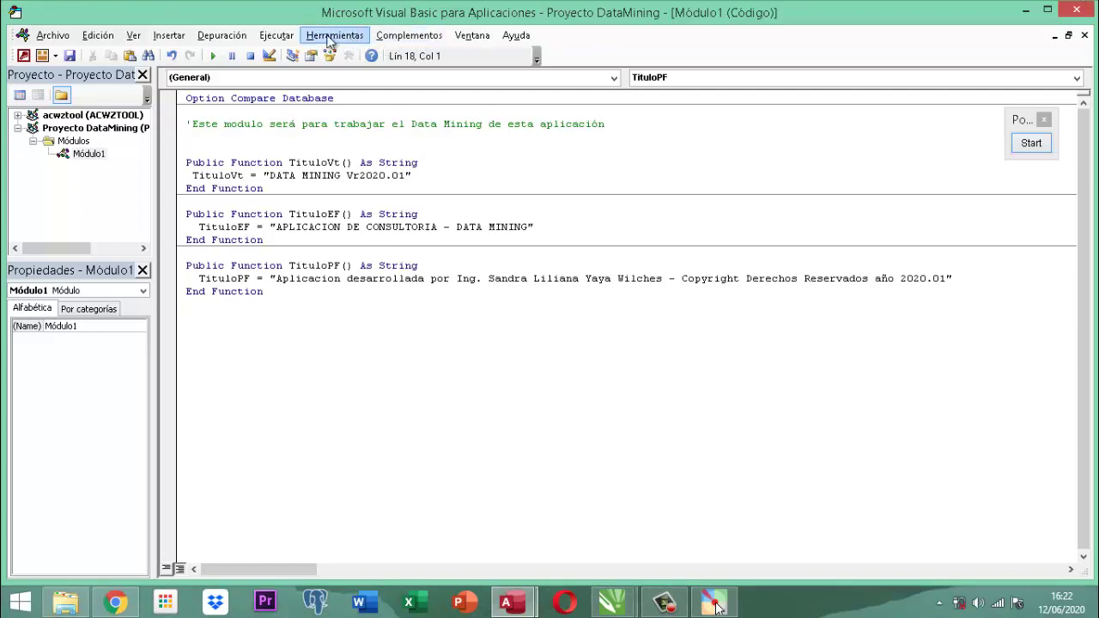
Open the Herramientas > Referencias dialog for Proyecto DataMining.
left_click(329, 37)
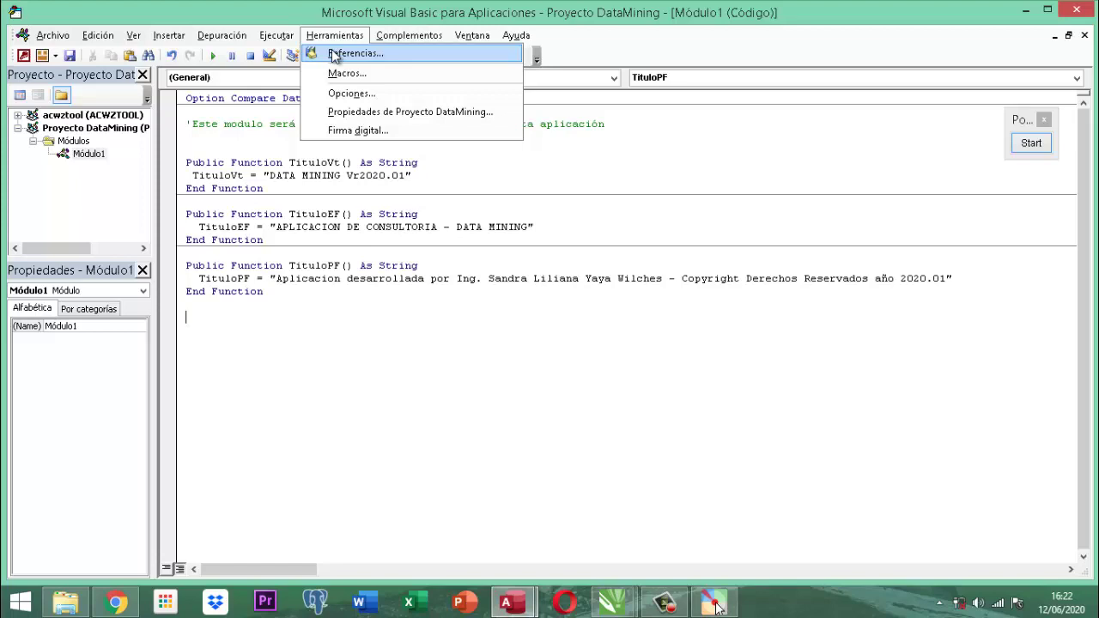
left_click(334, 54)
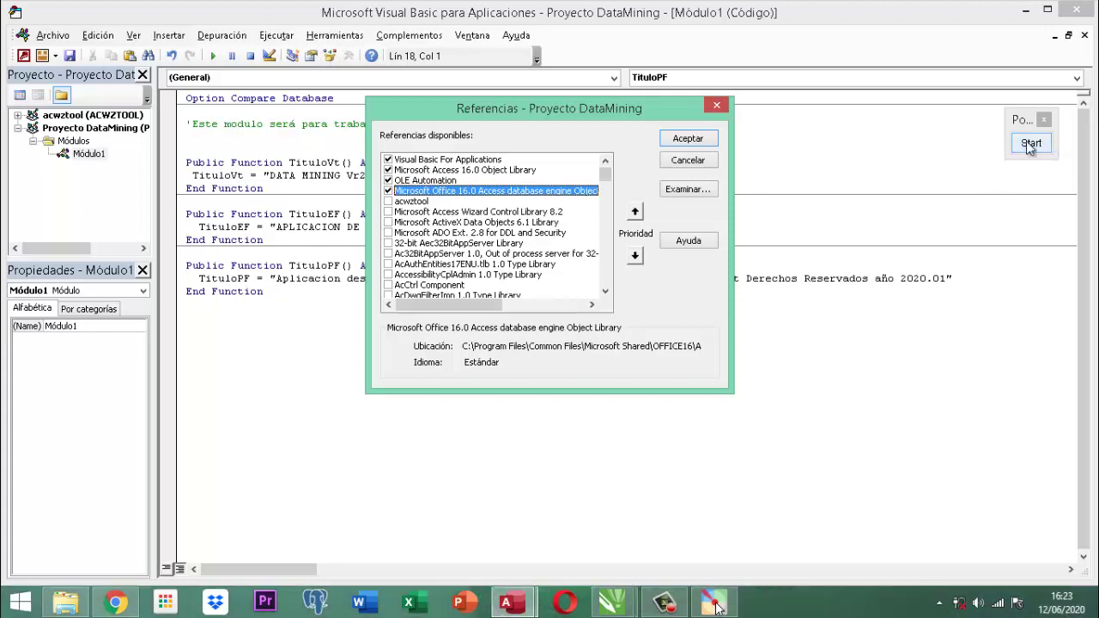
Magnify the screen to point out the already checked references.
left_click(1030, 143)
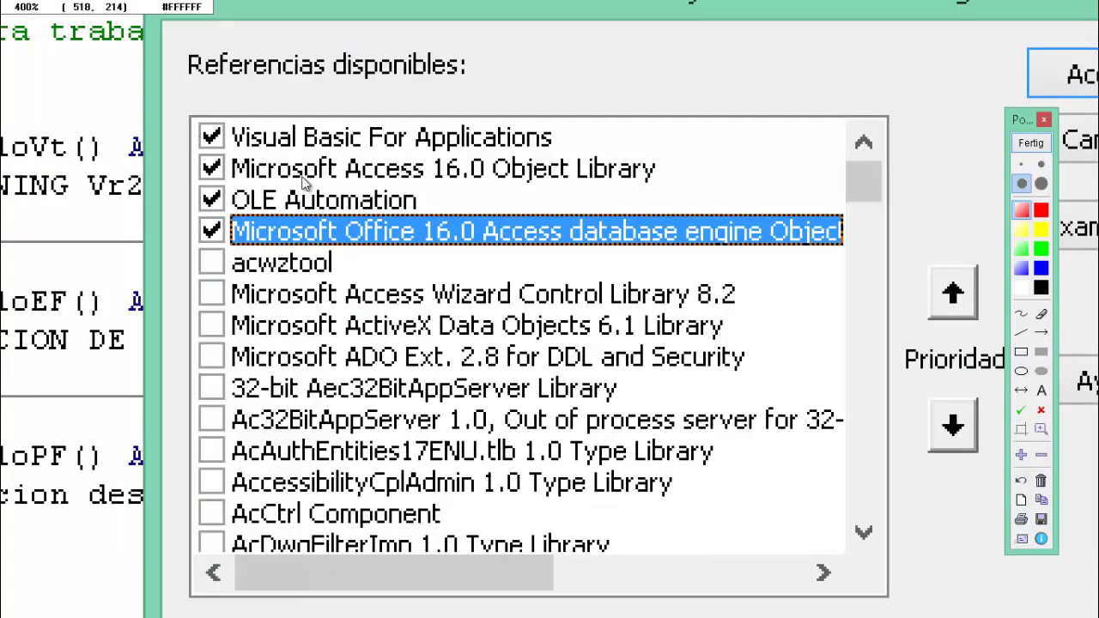
scroll(304, 176, "up", 1)
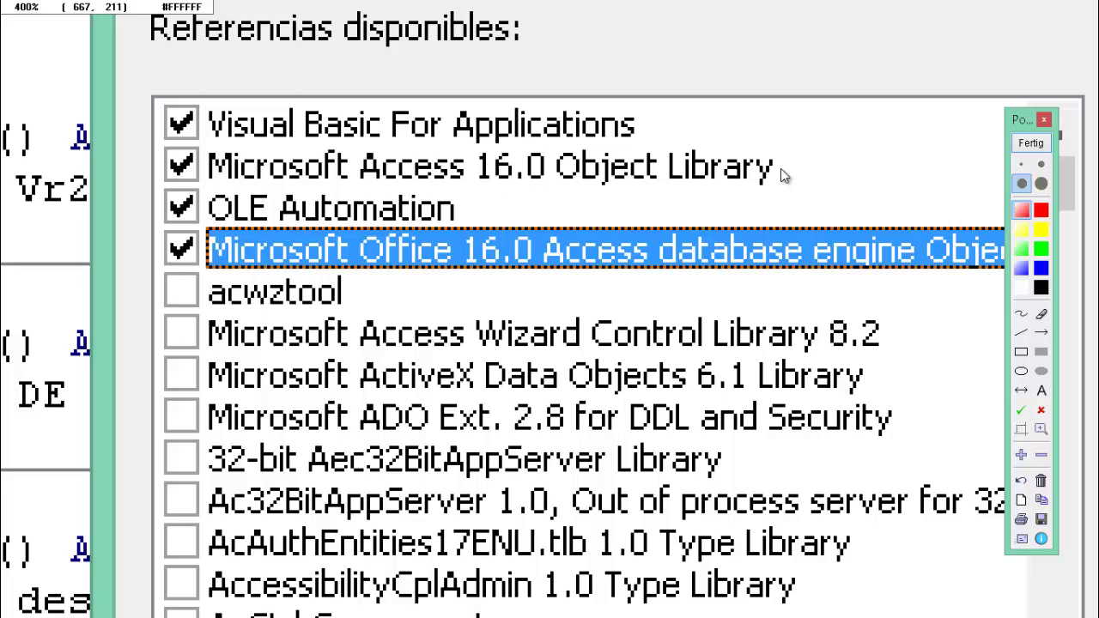
left_click(1027, 148)
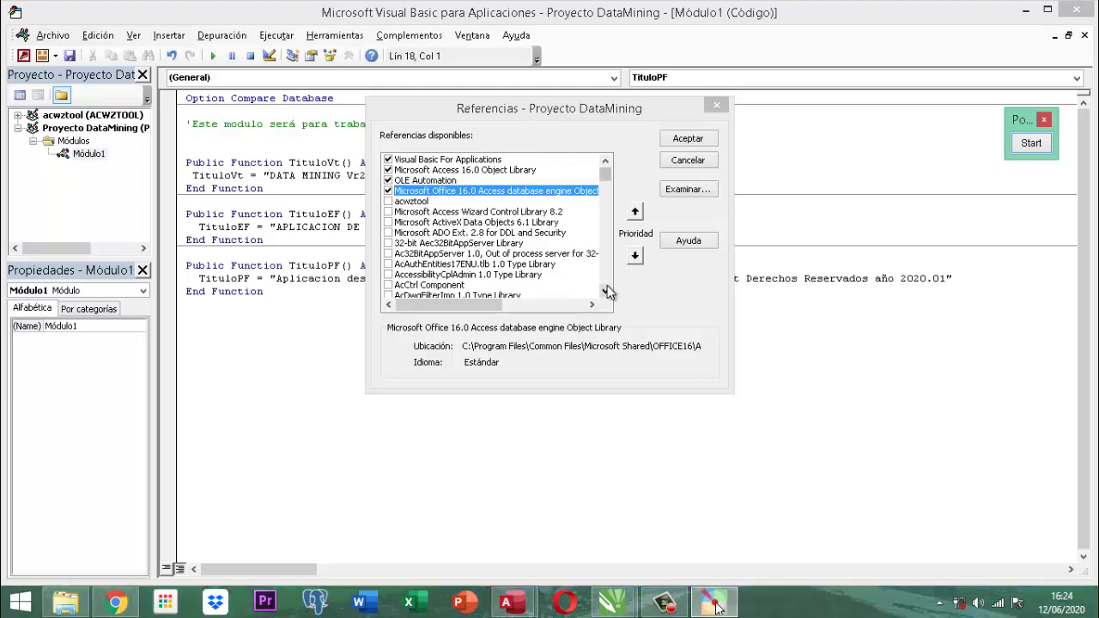
Scroll down through the list of available references.
left_click_drag(606, 290, 606, 293)
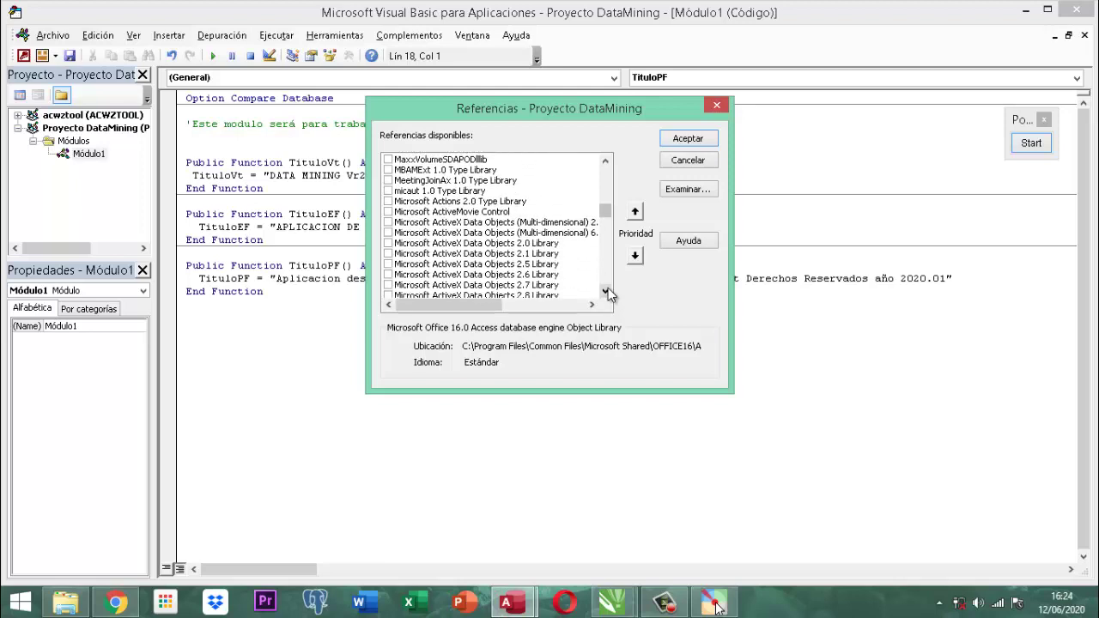
left_click_drag(606, 292, 606, 293)
left_click(606, 293)
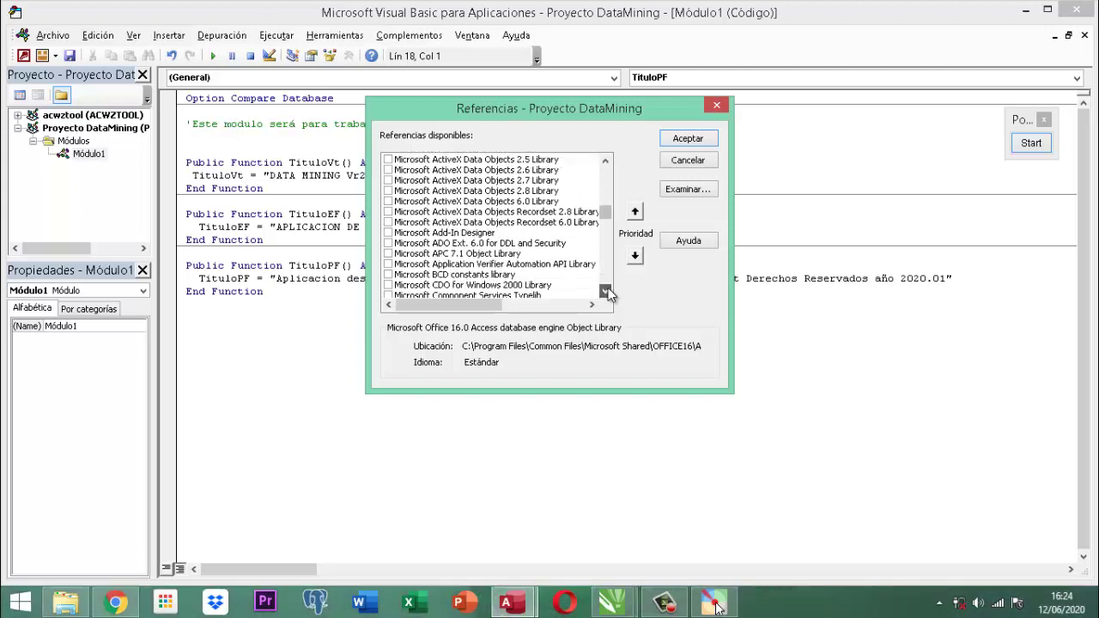
left_click(607, 293)
left_click(606, 292)
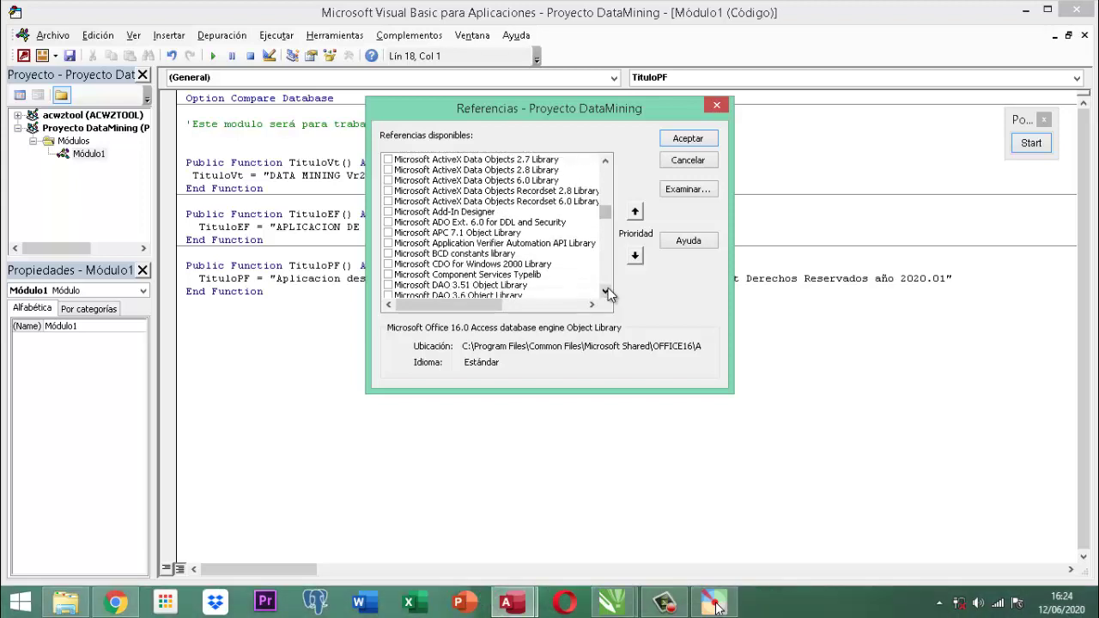
left_click(607, 293)
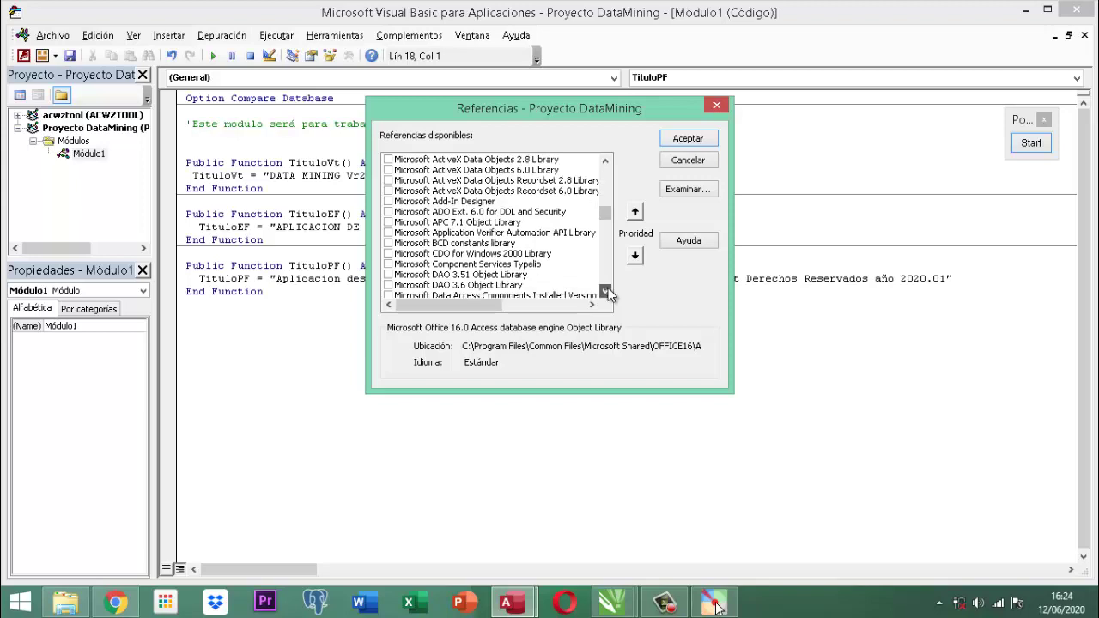
left_click(606, 293)
left_click(606, 293)
left_click(606, 293)
left_click(606, 293)
left_click(606, 293)
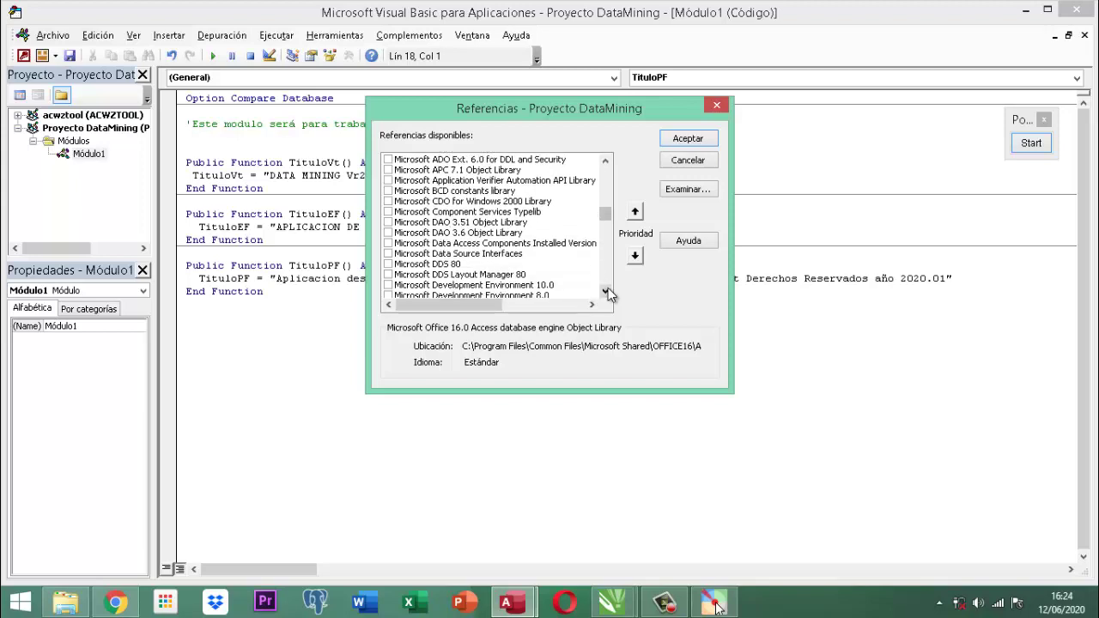
left_click(606, 293)
left_click(606, 293)
left_click(606, 293)
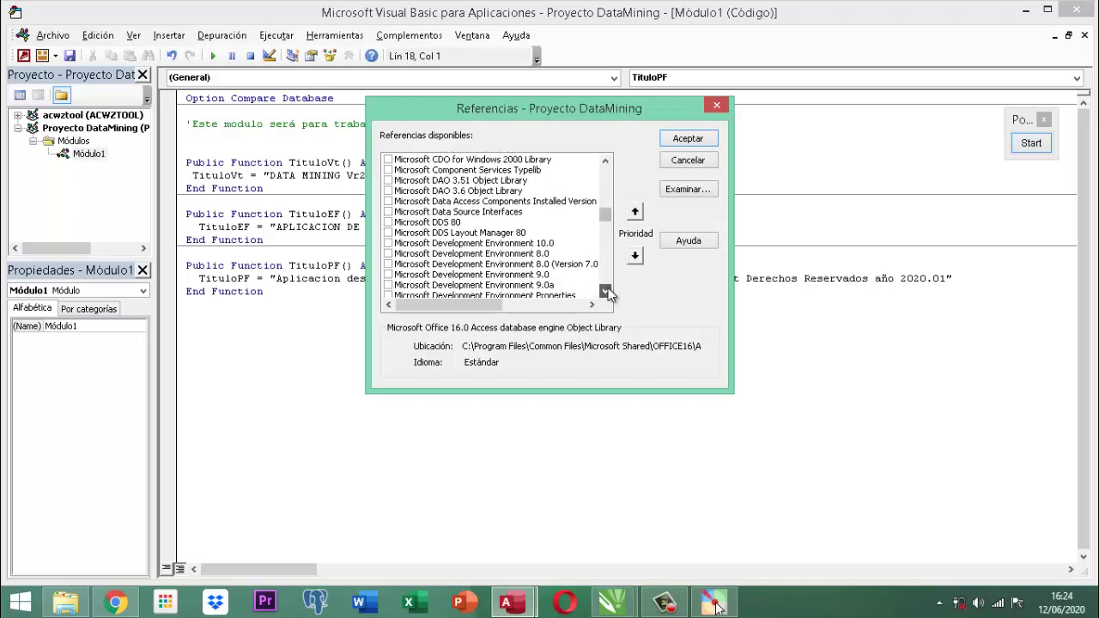
left_click(606, 293)
left_click(606, 293)
left_click(606, 293)
left_click(606, 293)
left_click(606, 292)
left_click(606, 293)
left_click(606, 293)
left_click(606, 292)
left_click(606, 293)
left_click(606, 293)
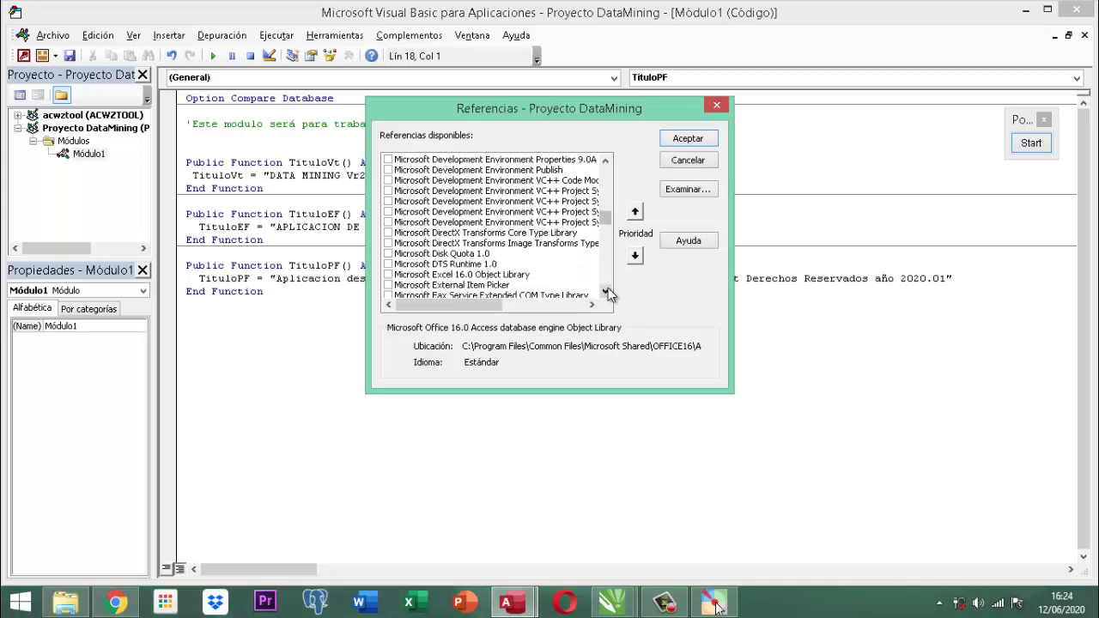
left_click(606, 293)
left_click(606, 293)
left_click(606, 293)
left_click(606, 293)
left_click(606, 293)
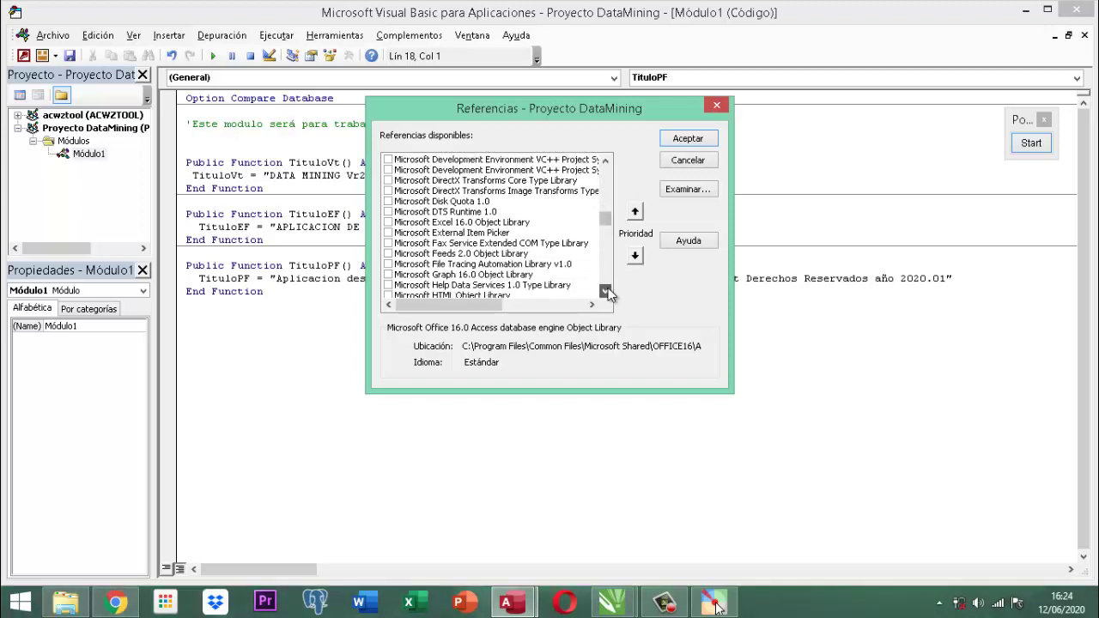
left_click(606, 293)
left_click(606, 292)
left_click(606, 293)
left_click(606, 292)
left_click(606, 292)
left_click(606, 293)
left_click(606, 292)
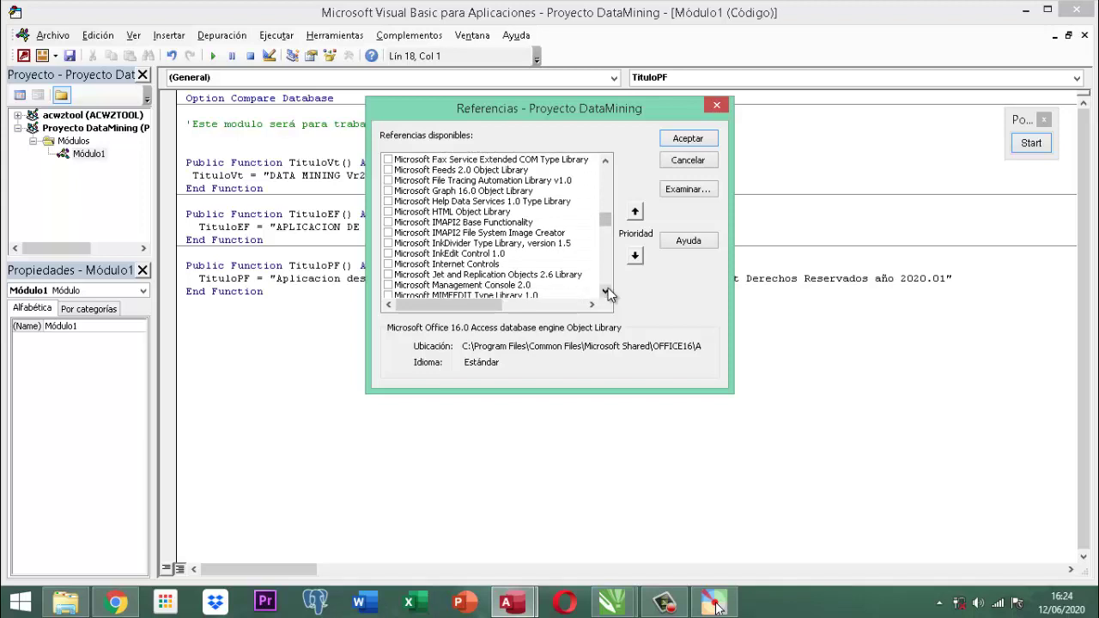
left_click(606, 293)
left_click(606, 293)
left_click(606, 293)
left_click(606, 293)
left_click(606, 293)
left_click(606, 293)
left_click(607, 292)
left_click(606, 293)
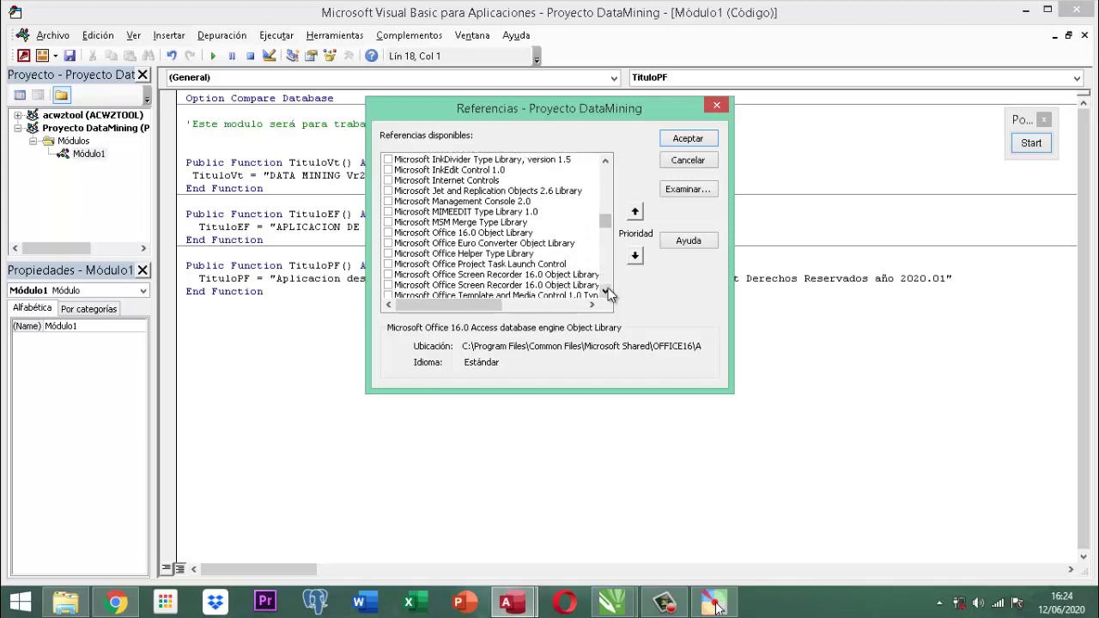
left_click(606, 292)
left_click(606, 293)
left_click(606, 293)
left_click(606, 293)
left_click(606, 293)
left_click(606, 293)
left_click(606, 292)
left_click(606, 293)
left_click(607, 293)
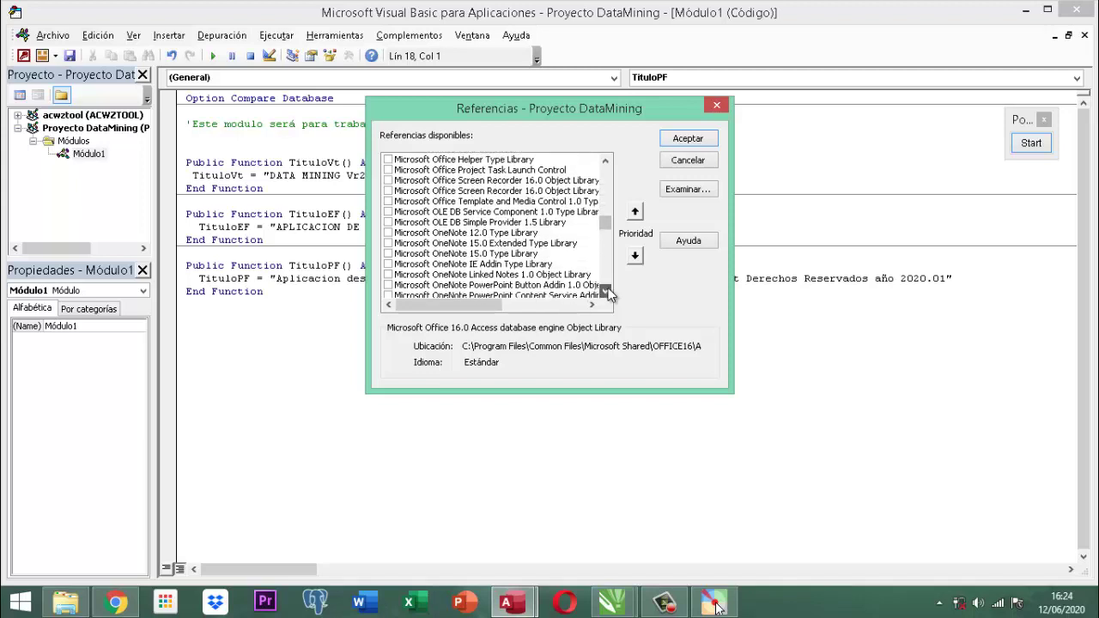
left_click(606, 292)
left_click(606, 293)
left_click(606, 293)
left_click(606, 293)
left_click(606, 293)
left_click(606, 293)
left_click(606, 293)
left_click(607, 293)
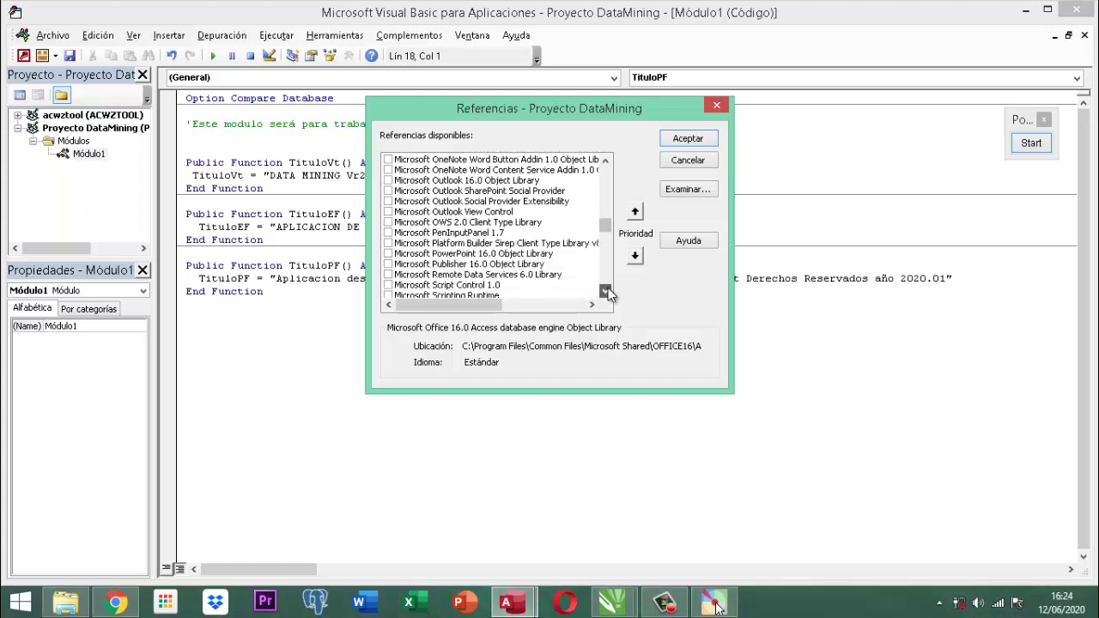
left_click(606, 292)
left_click(606, 292)
left_click(607, 292)
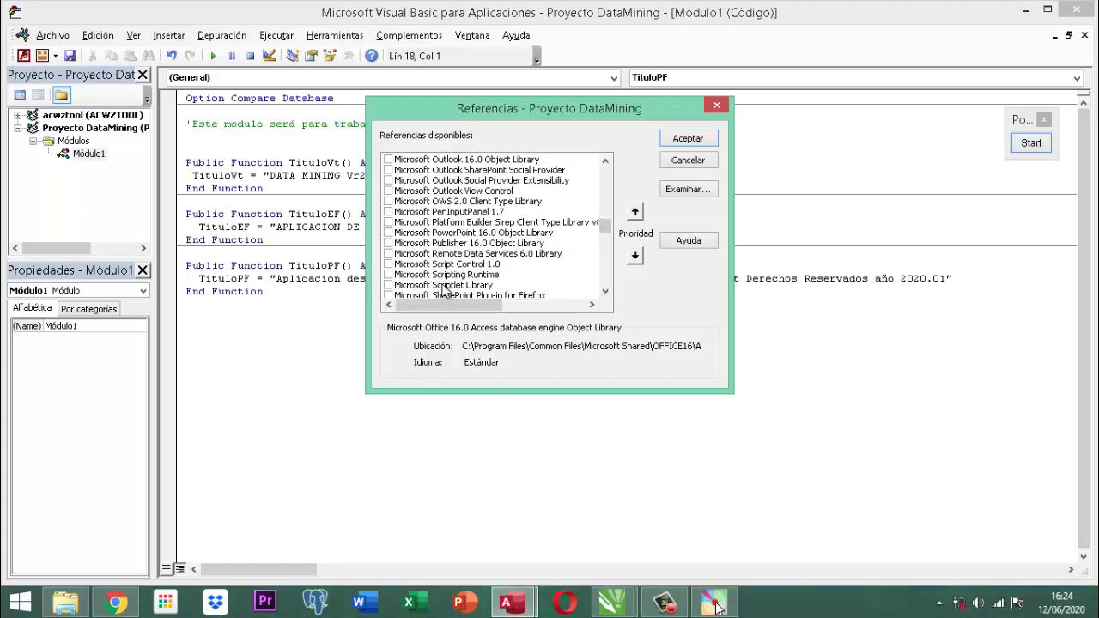
Check Microsoft Scripting Runtime, Office 16.0 and Excel 16.0 Object Libraries, then accept.
left_click(388, 274)
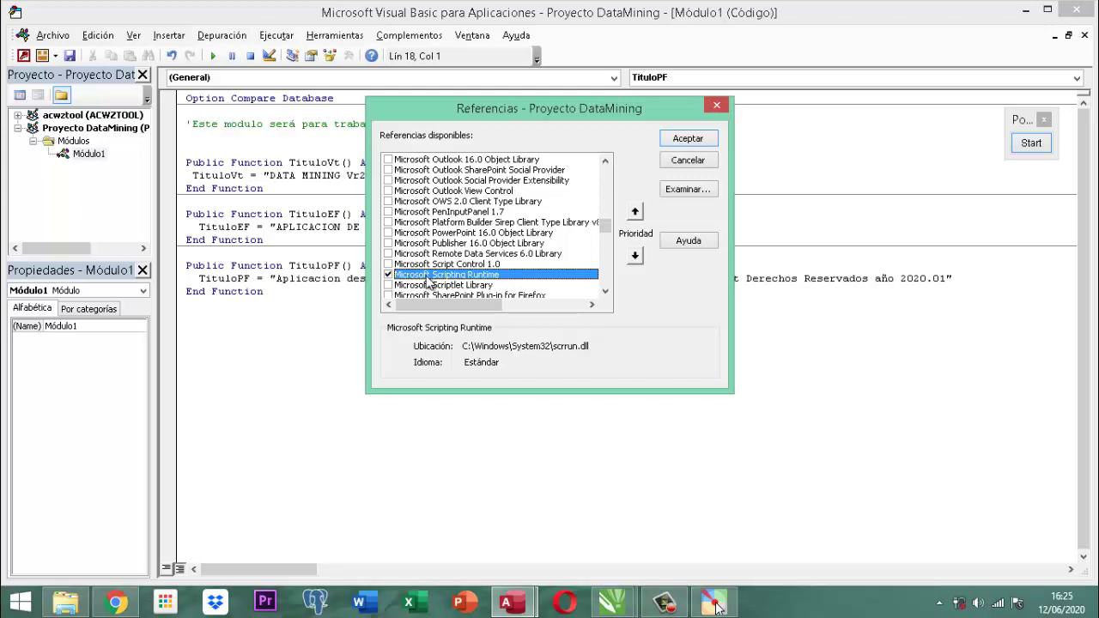
scroll(486, 261, "up", 6)
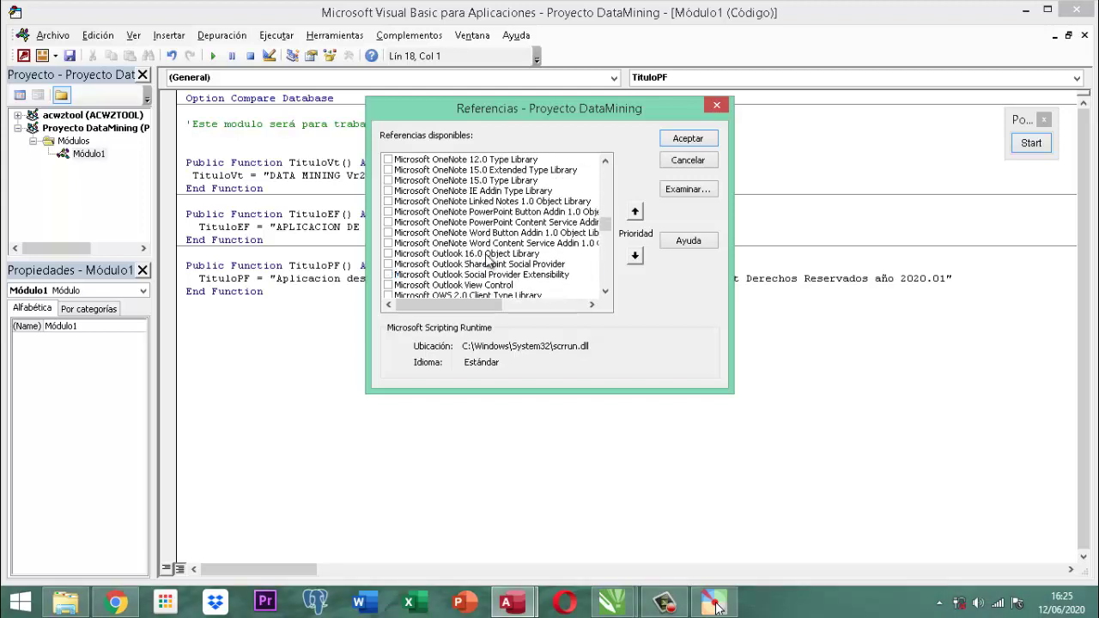
scroll(487, 261, "up", 2)
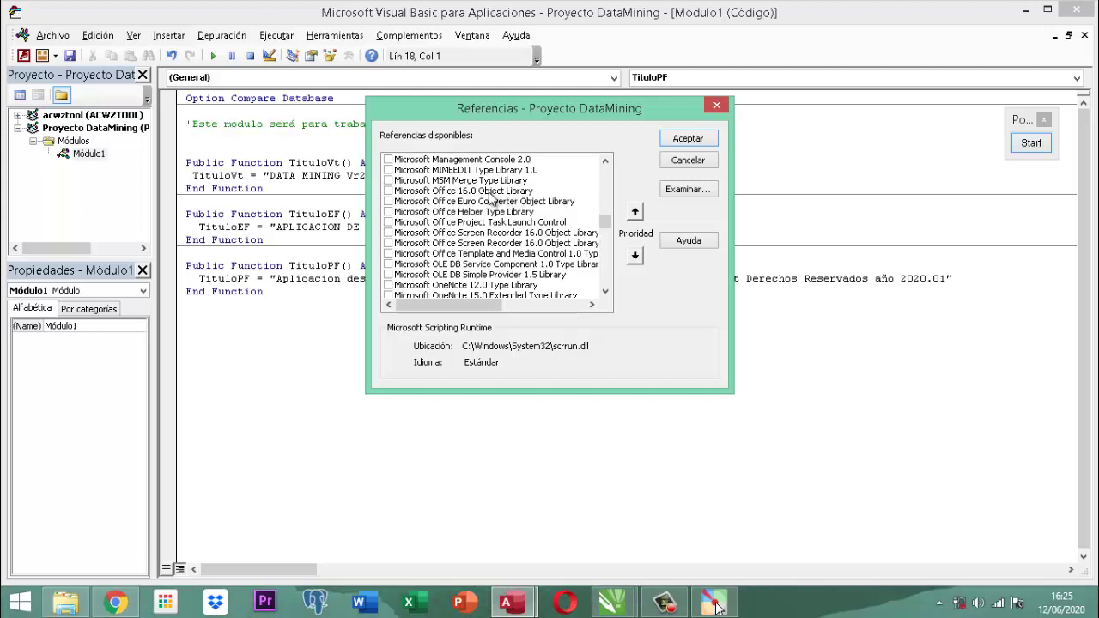
left_click(388, 191)
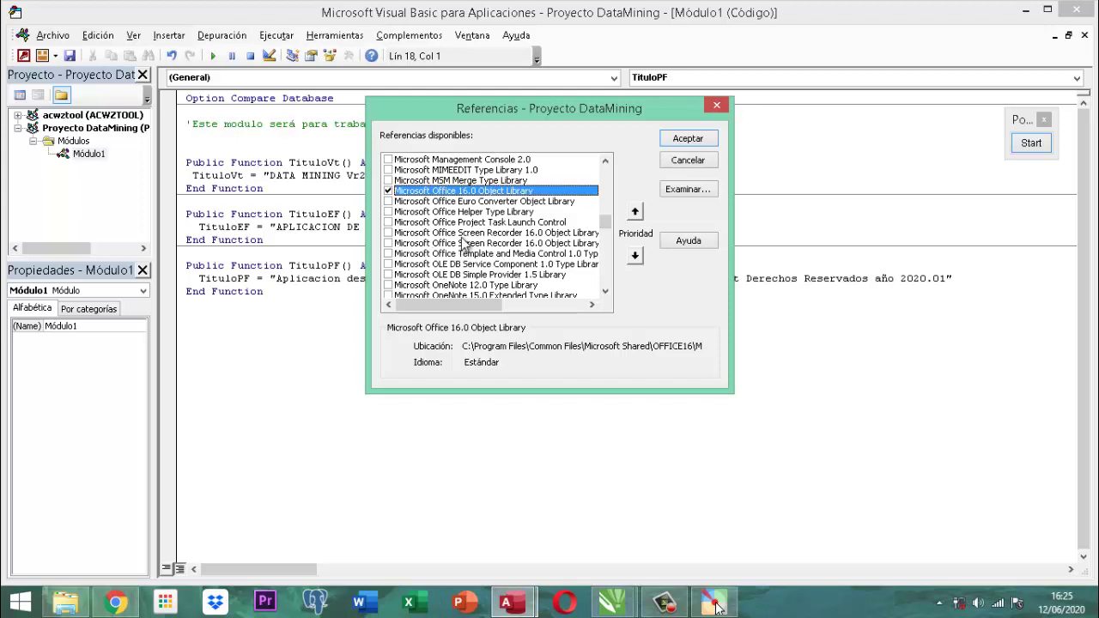
scroll(469, 227, "up", 8)
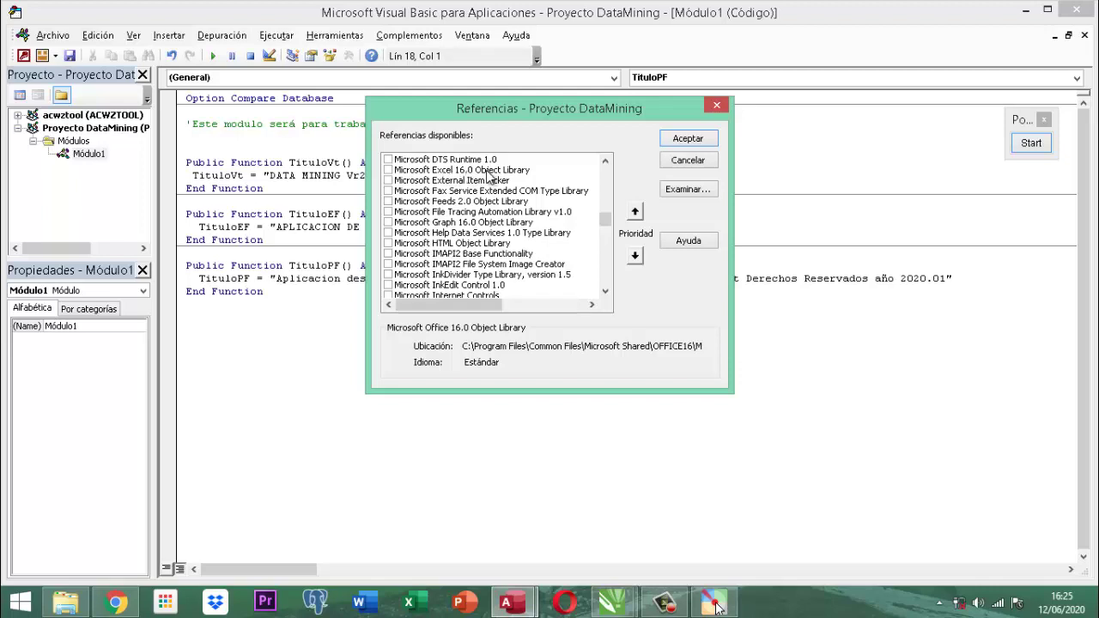
left_click(388, 170)
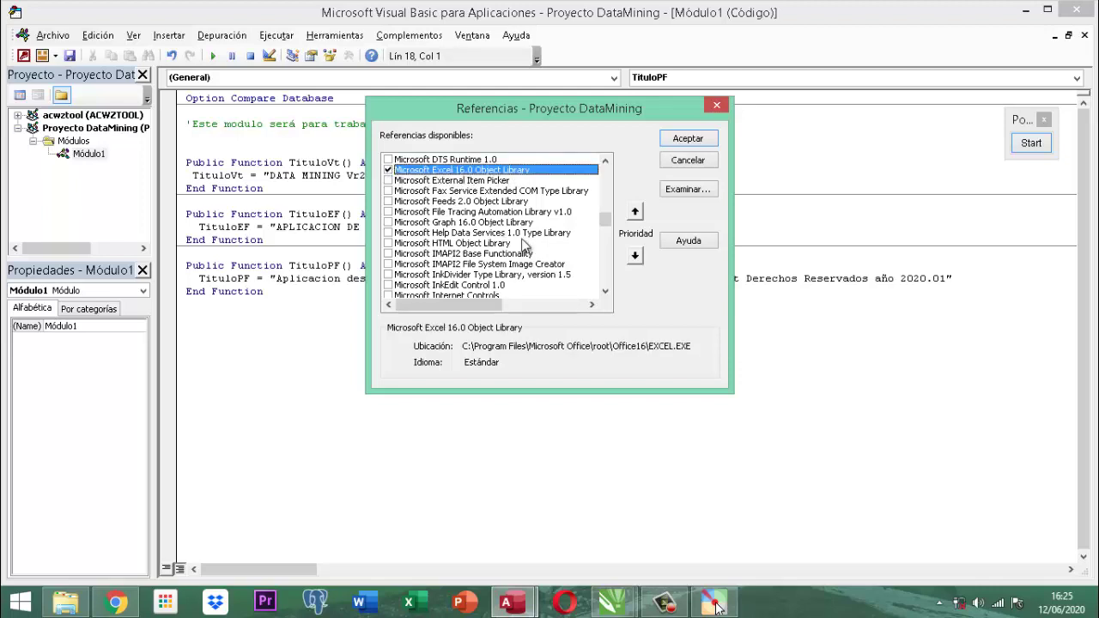
scroll(520, 245, "down", 20)
scroll(522, 244, "down", 4)
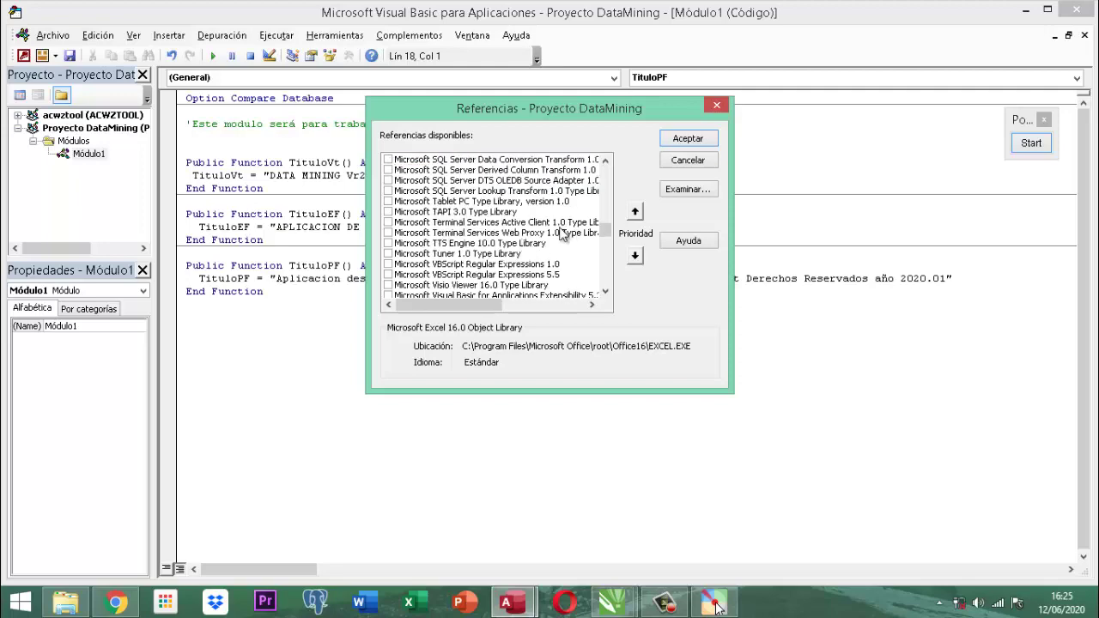
left_click(688, 138)
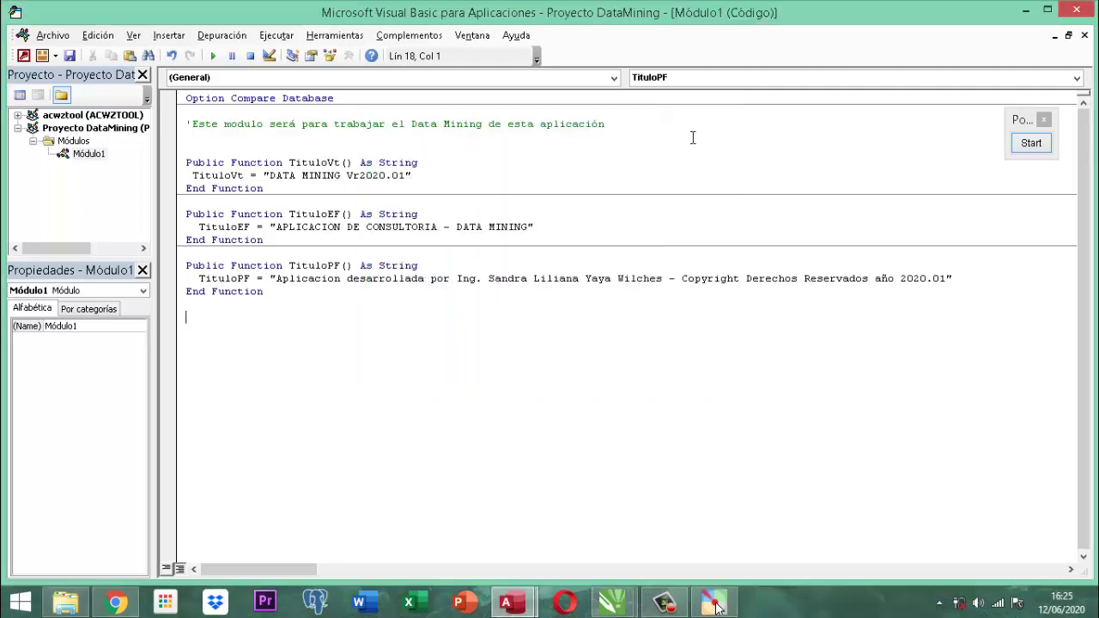
left_click(333, 39)
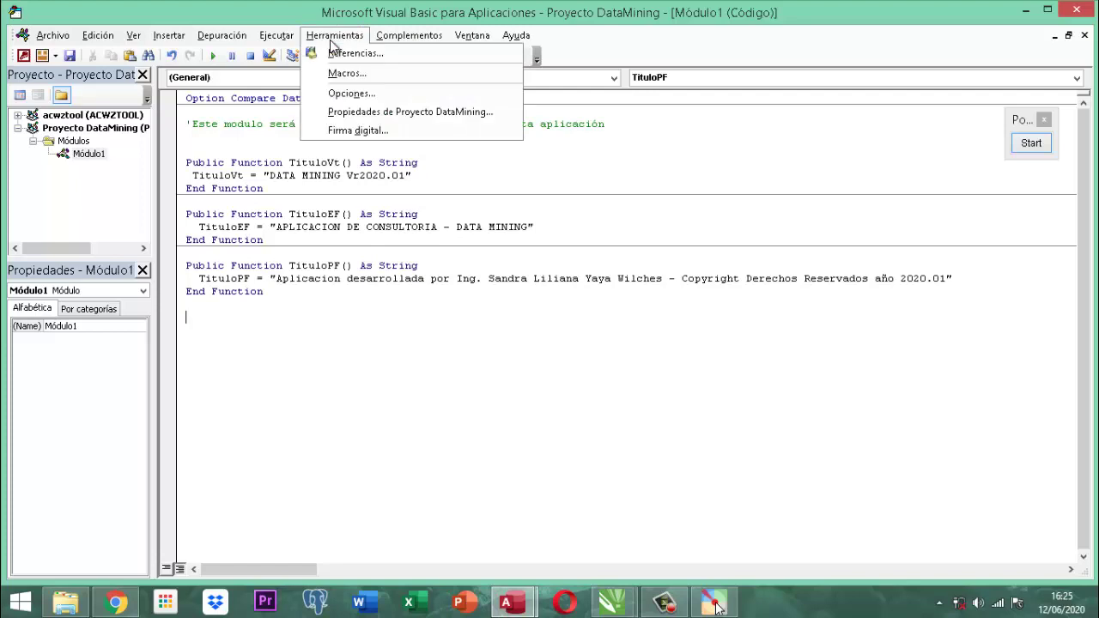
left_click(331, 53)
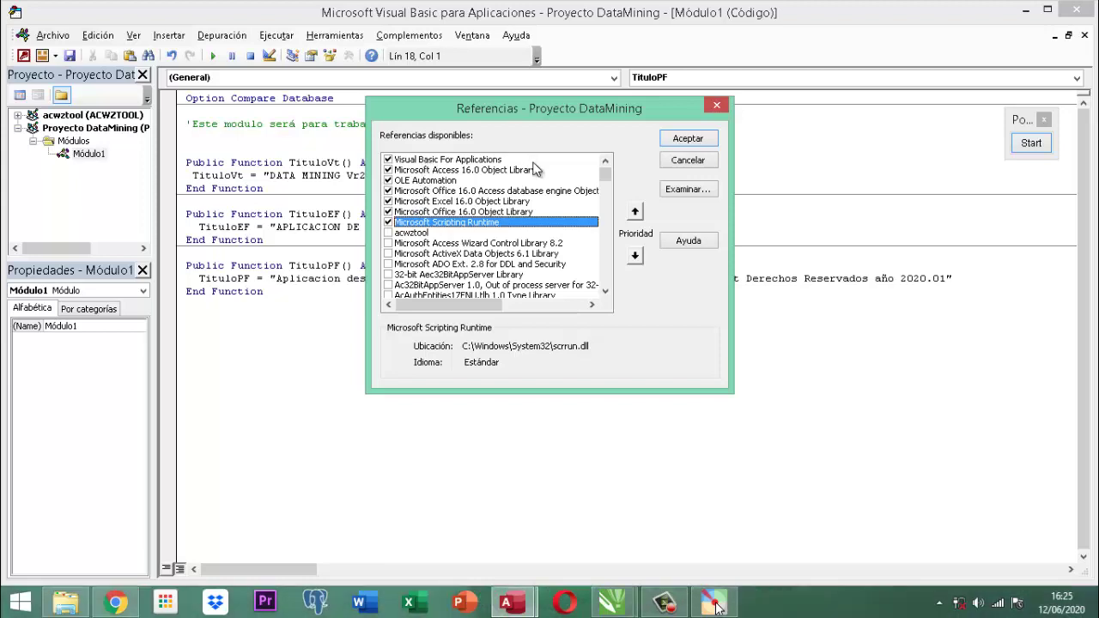
left_click(688, 161)
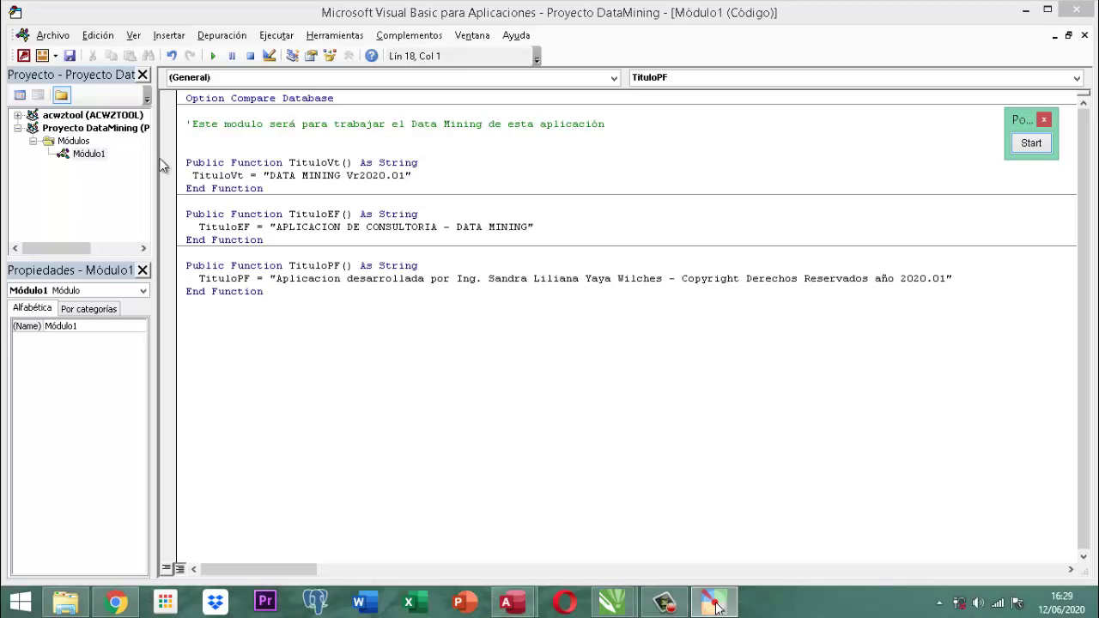
Add an empty Public Function ImagenEF() As Variant below the last function in Módulo1.
left_click(288, 329)
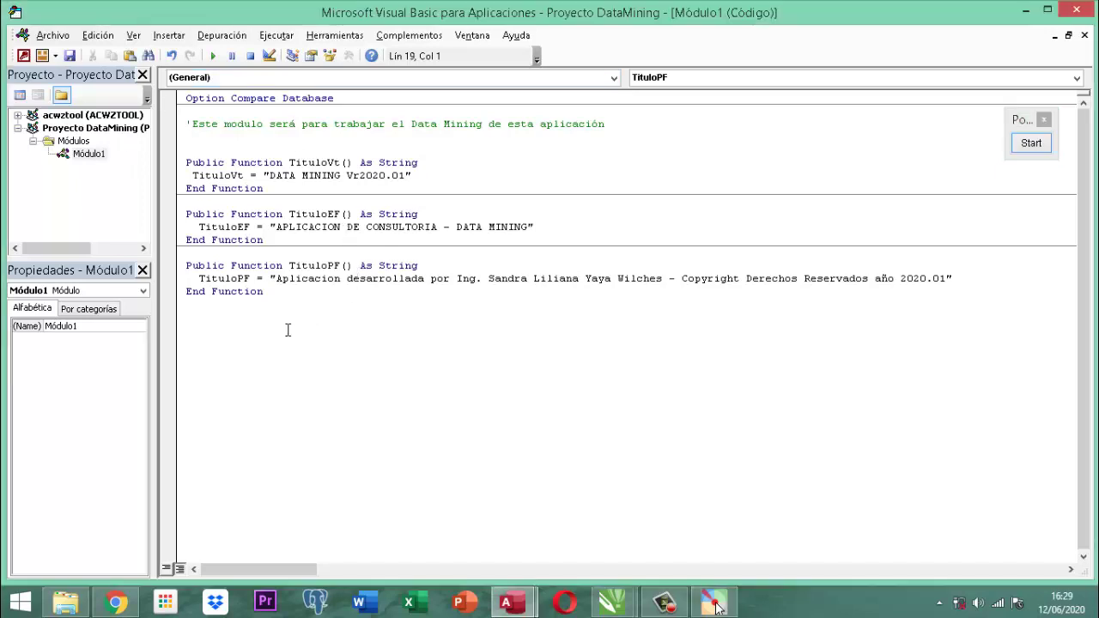
type("public function Imagen")
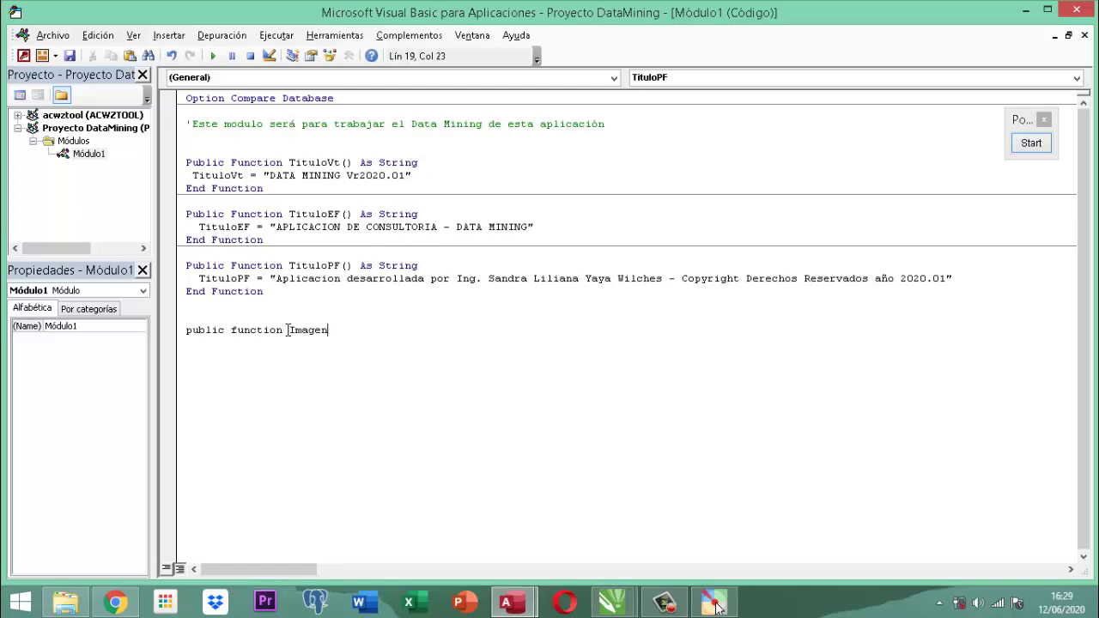
type("EF() as Variant")
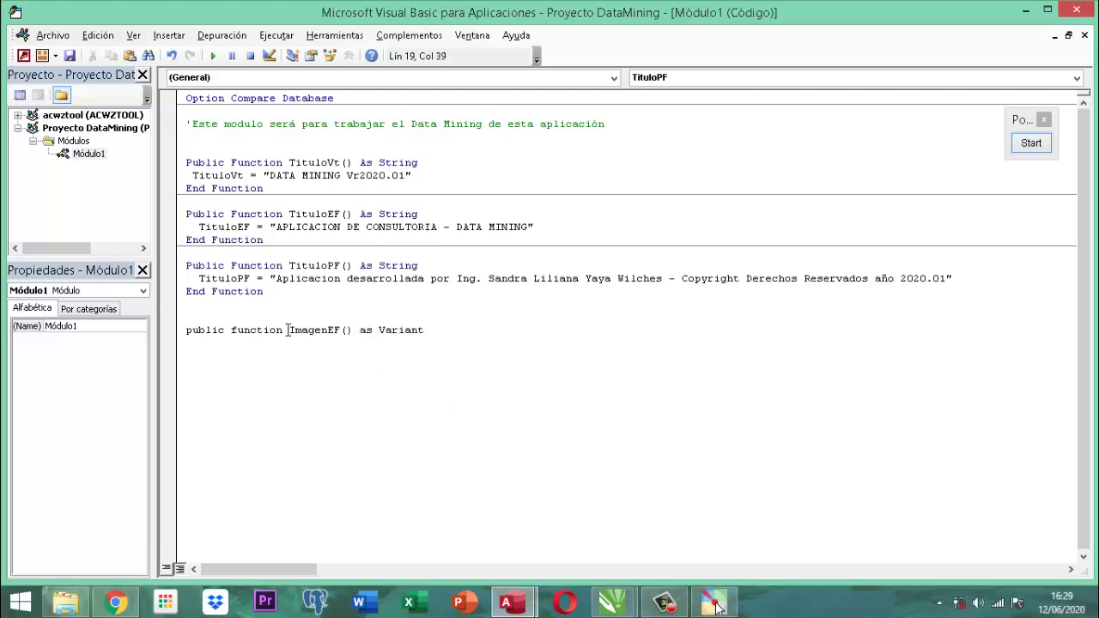
key("Return")
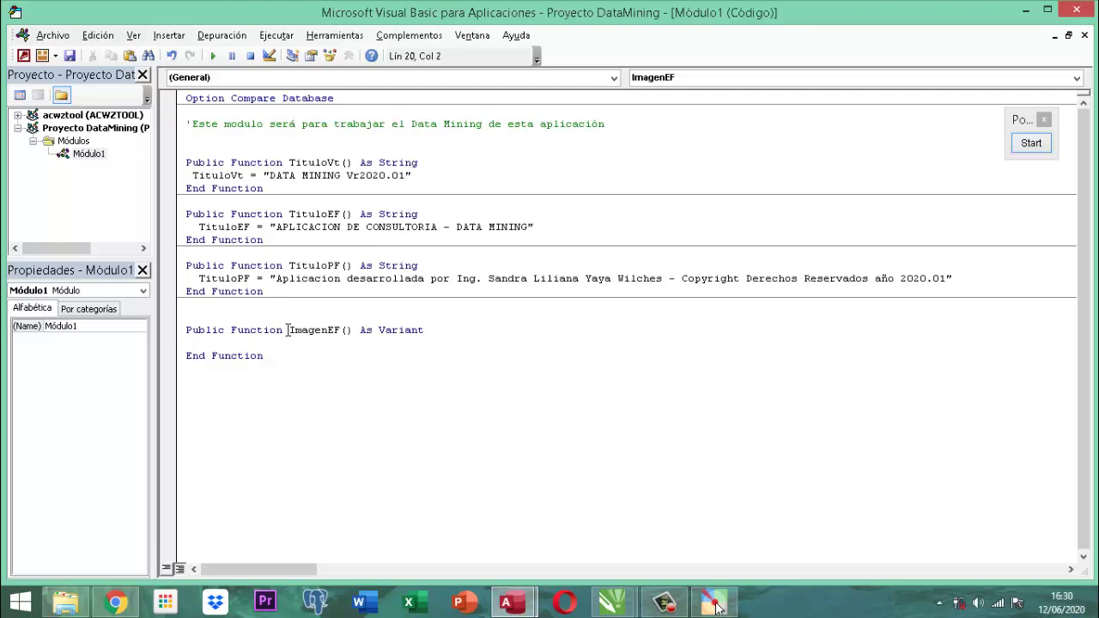
Make ImagenEF return "D:\Imagenes\LogoEF.jpg".
type("Imagen")
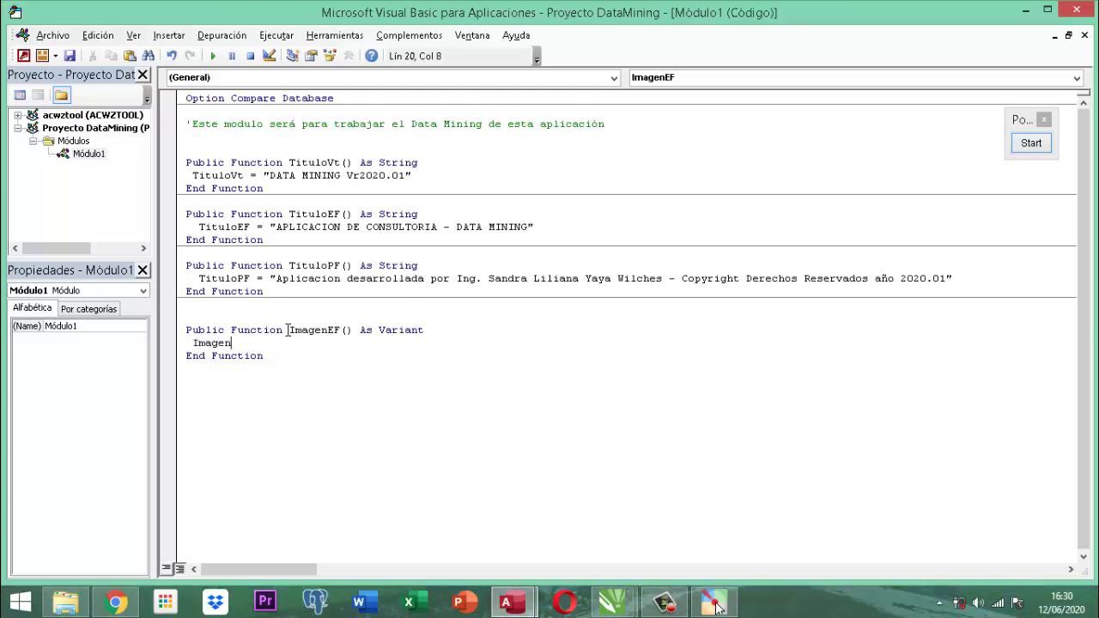
type("EF = \"")
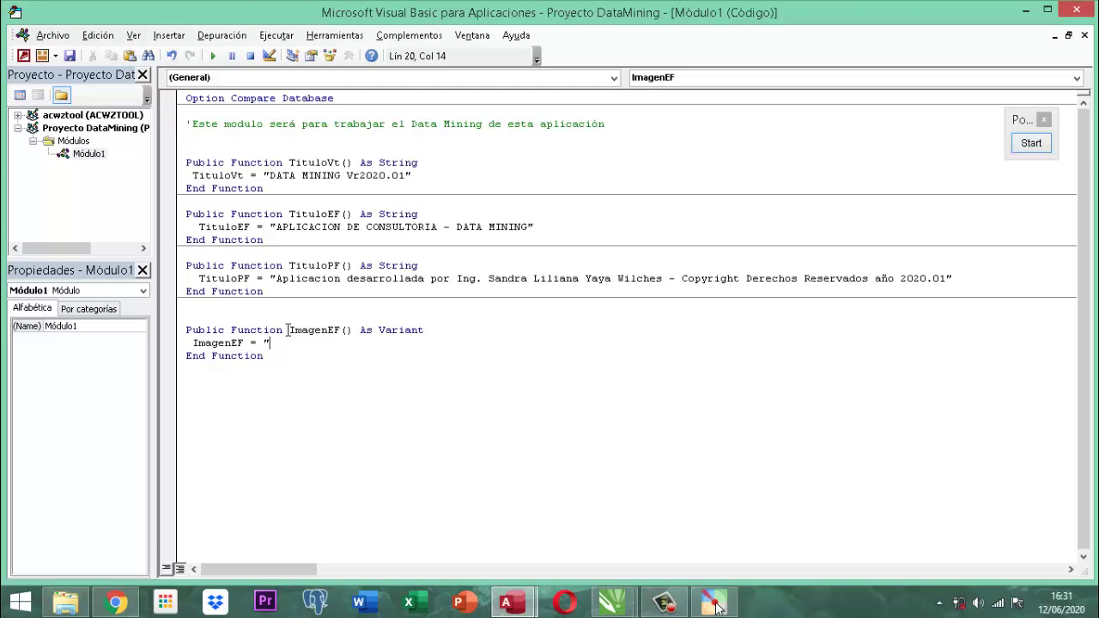
type("D:")
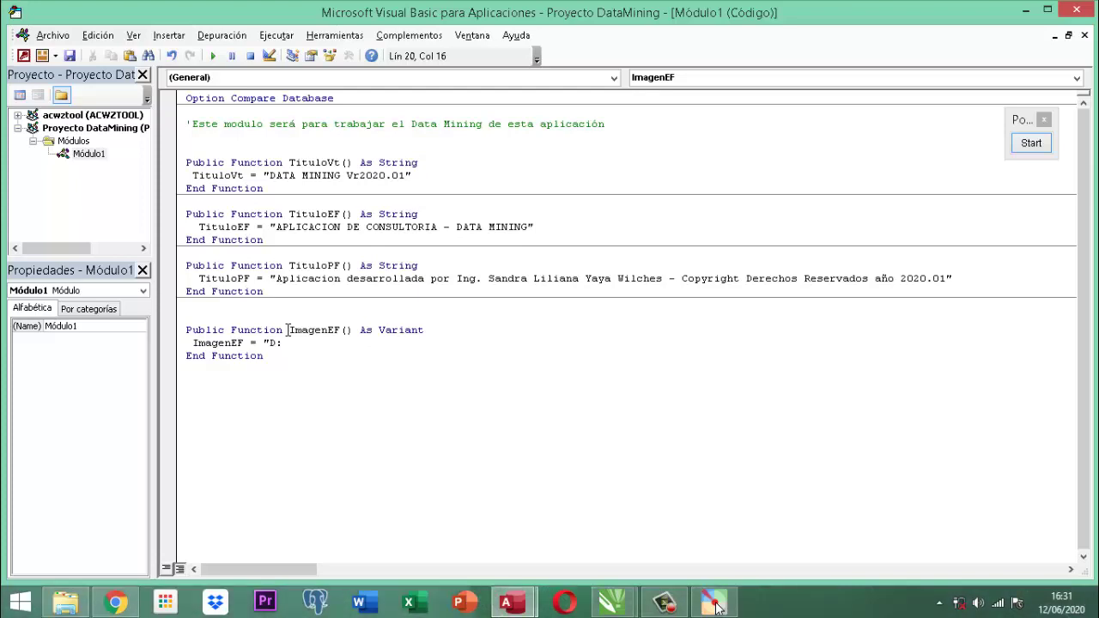
type("\\Imagenes")
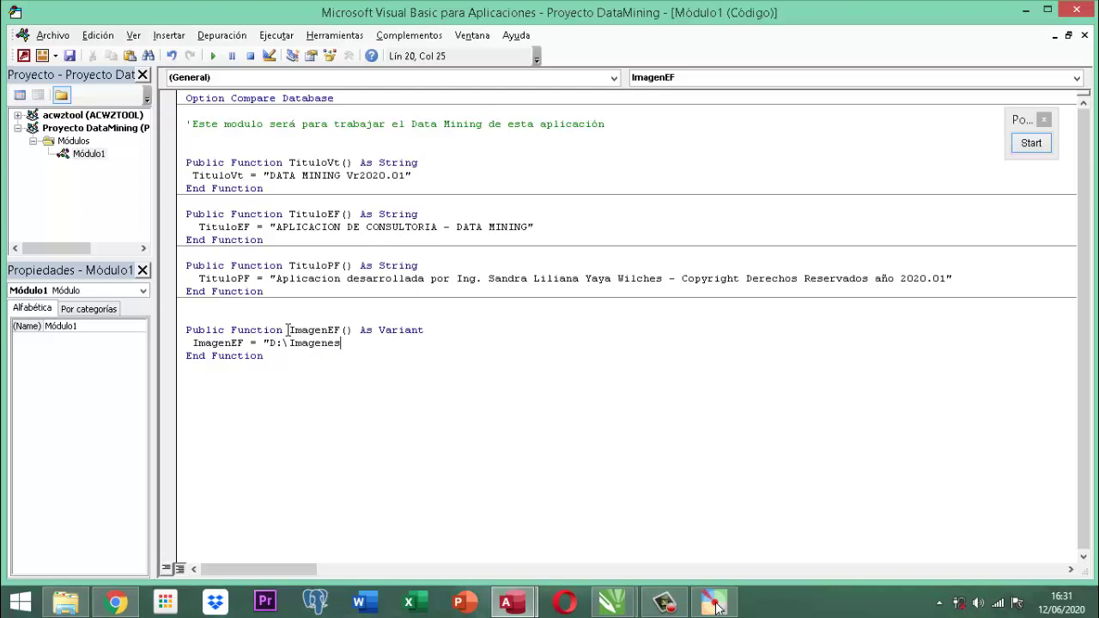
type("\\")
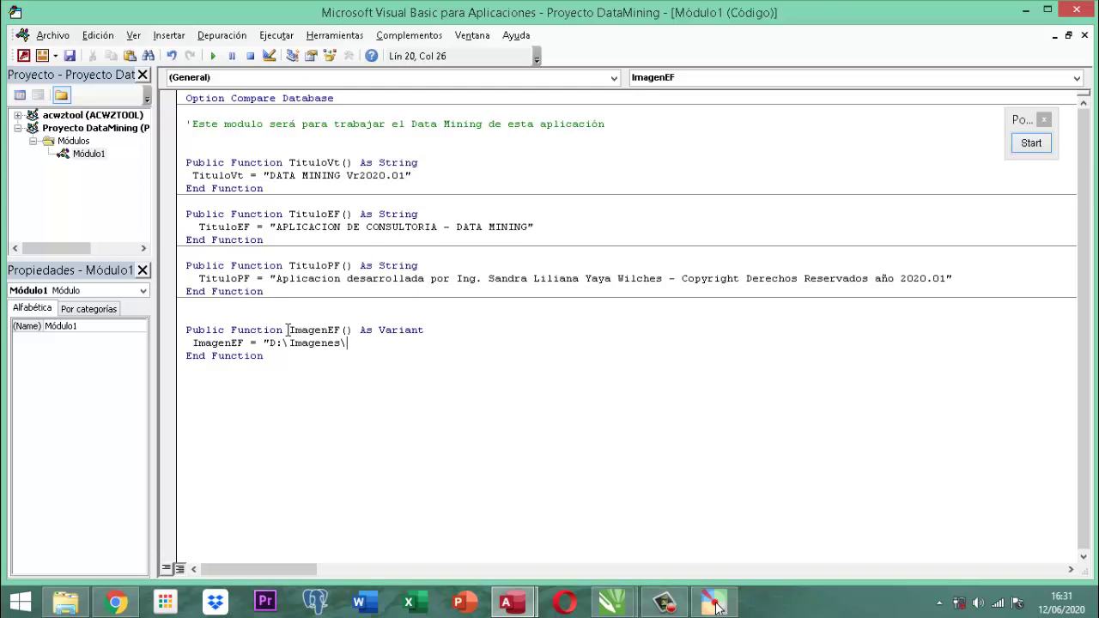
type("LogoEF.j")
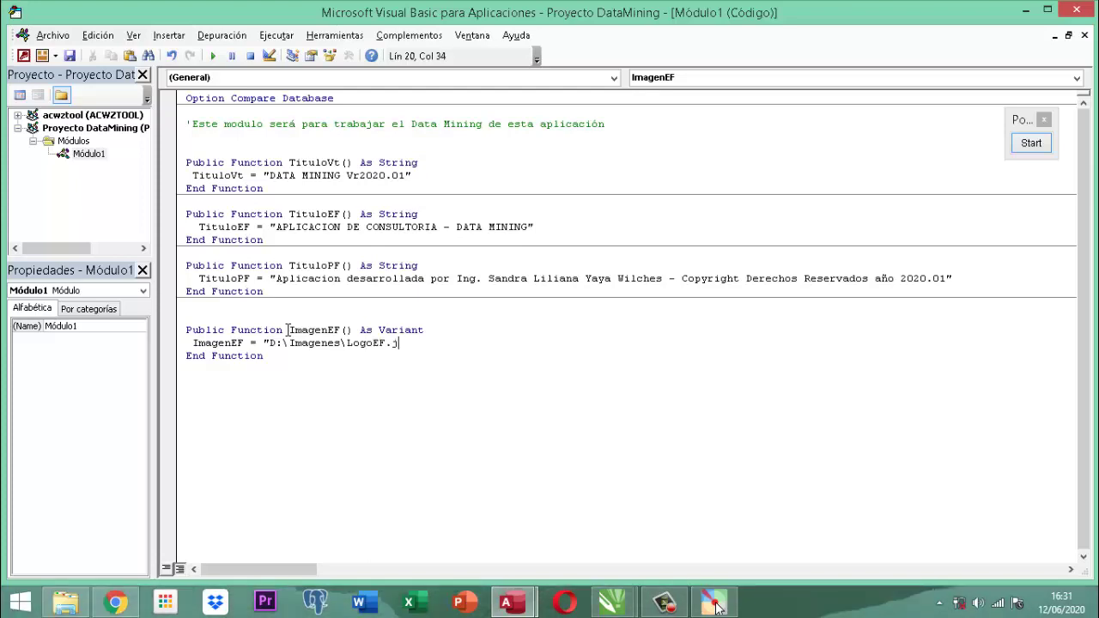
type("pg\"")
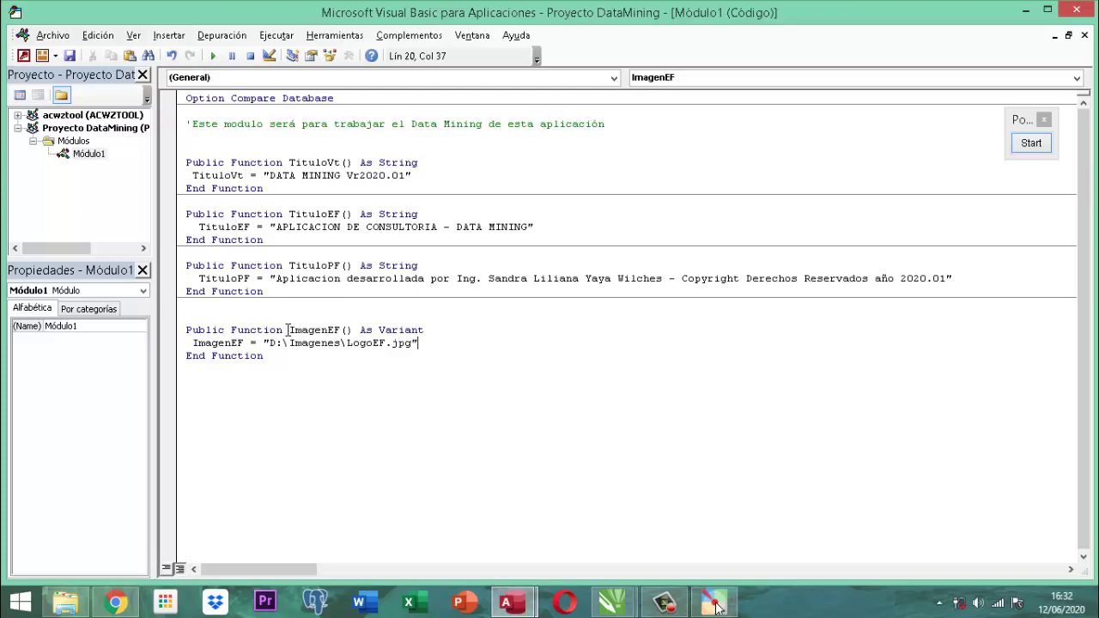
Close the code editor and create a new standard module from Access.
key("Down")
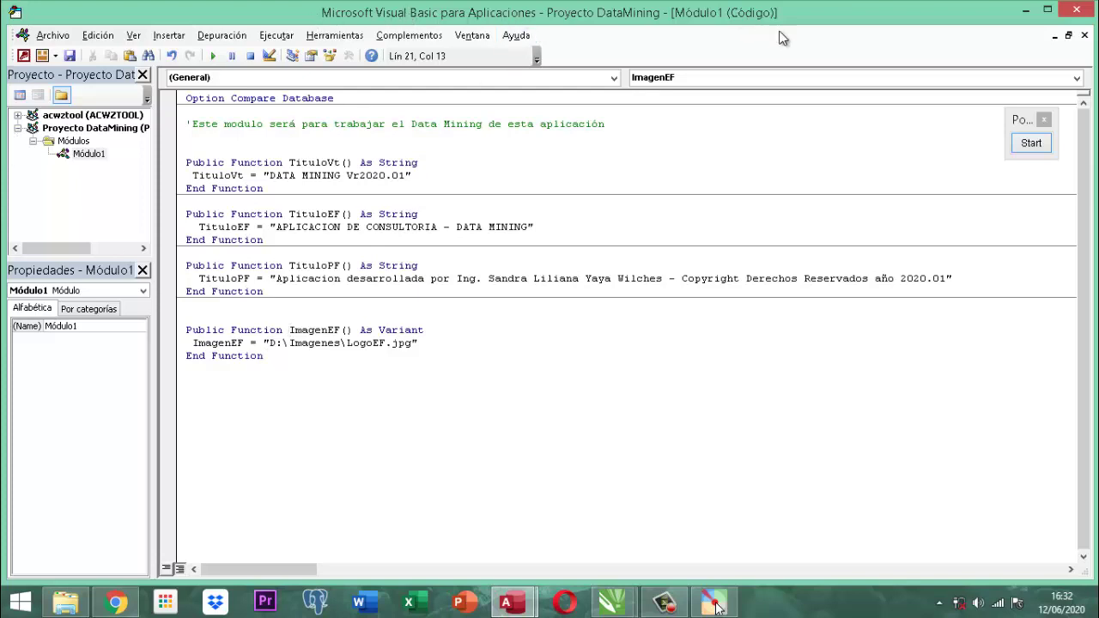
left_click(1075, 10)
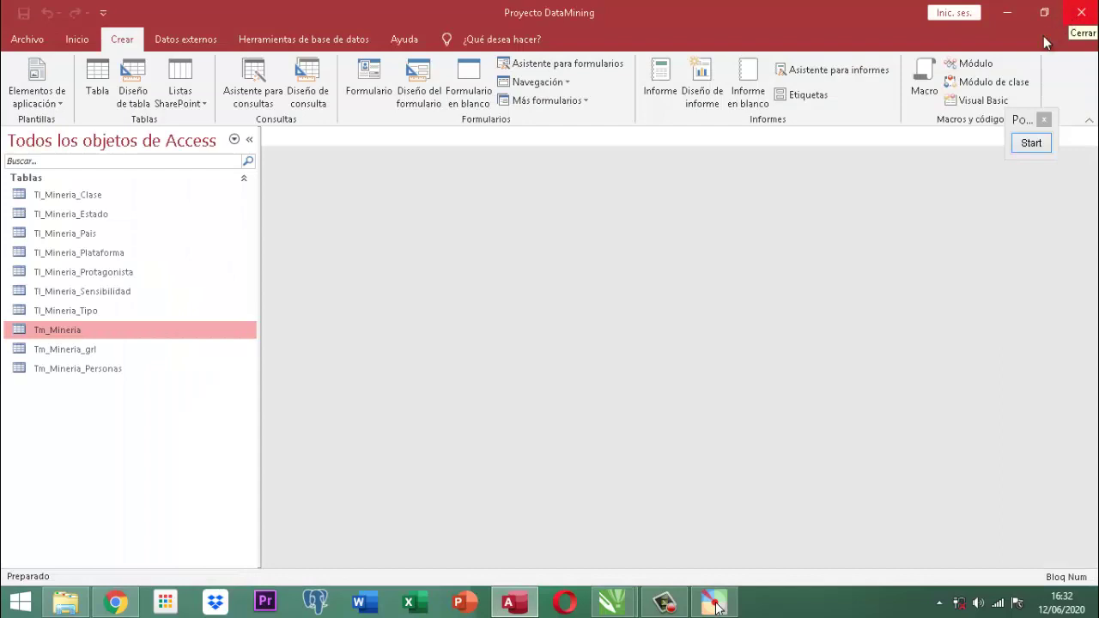
left_click(975, 65)
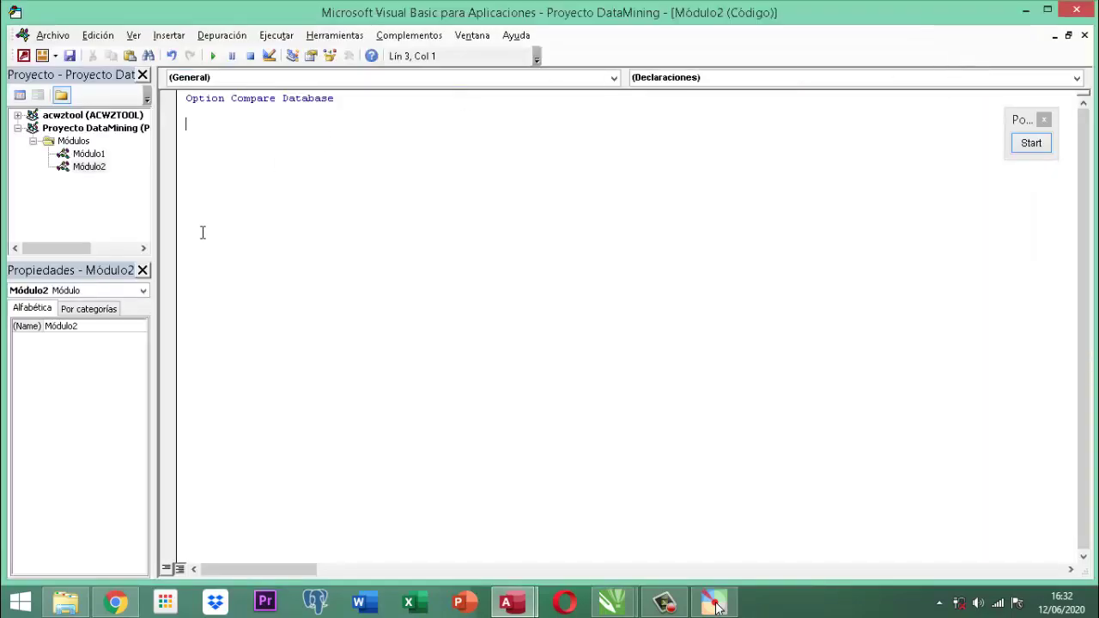
Select Módulo1 in the project tree and display its code.
left_click(91, 154)
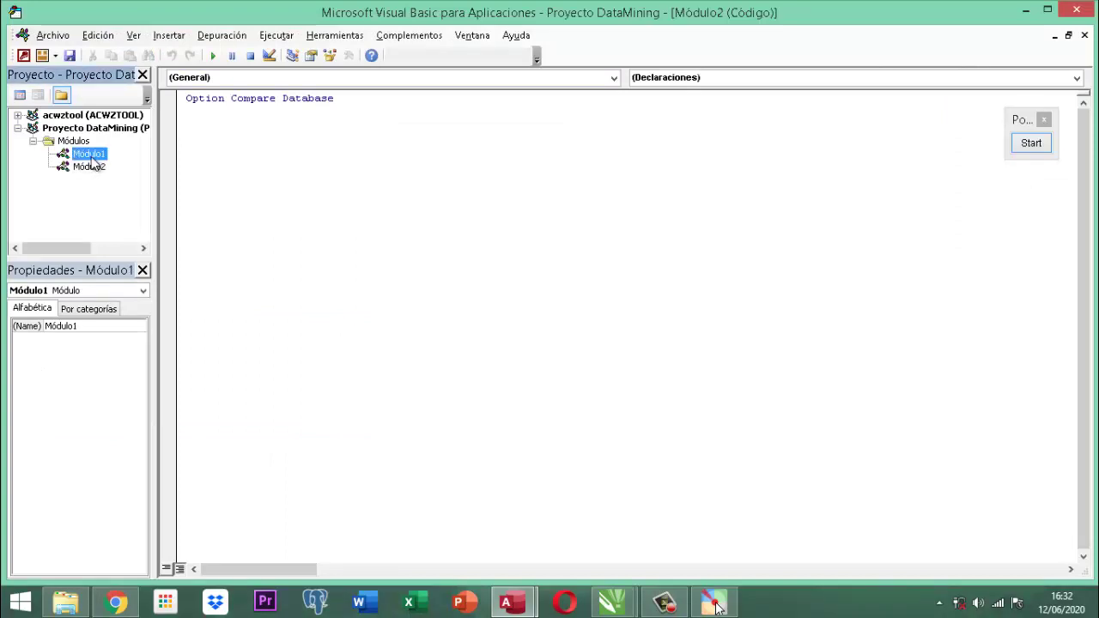
right_click(95, 157)
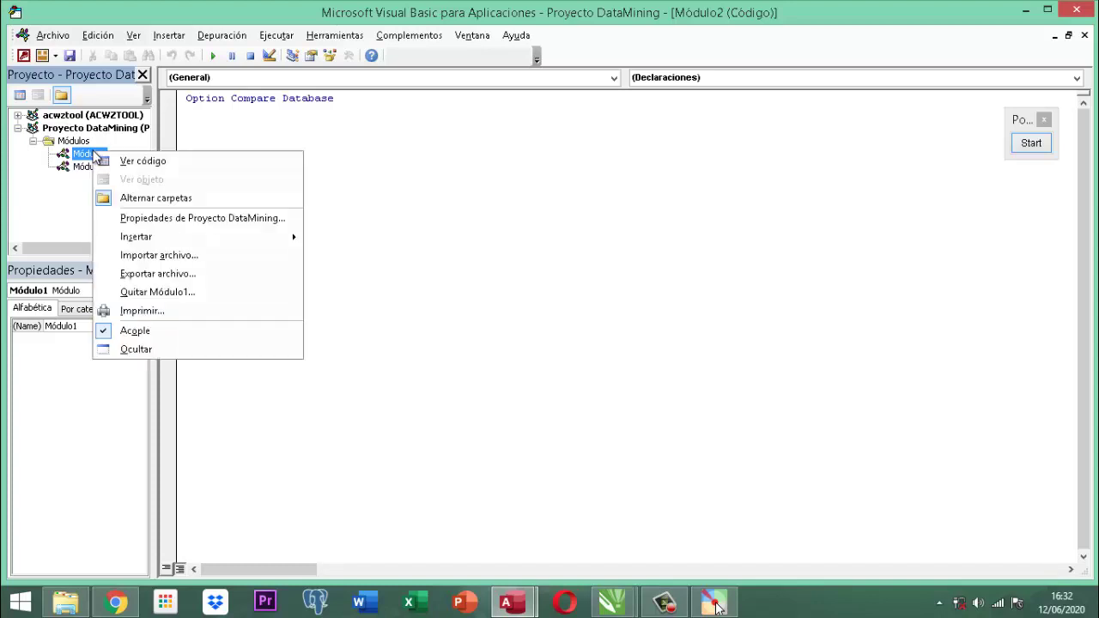
left_click(96, 159)
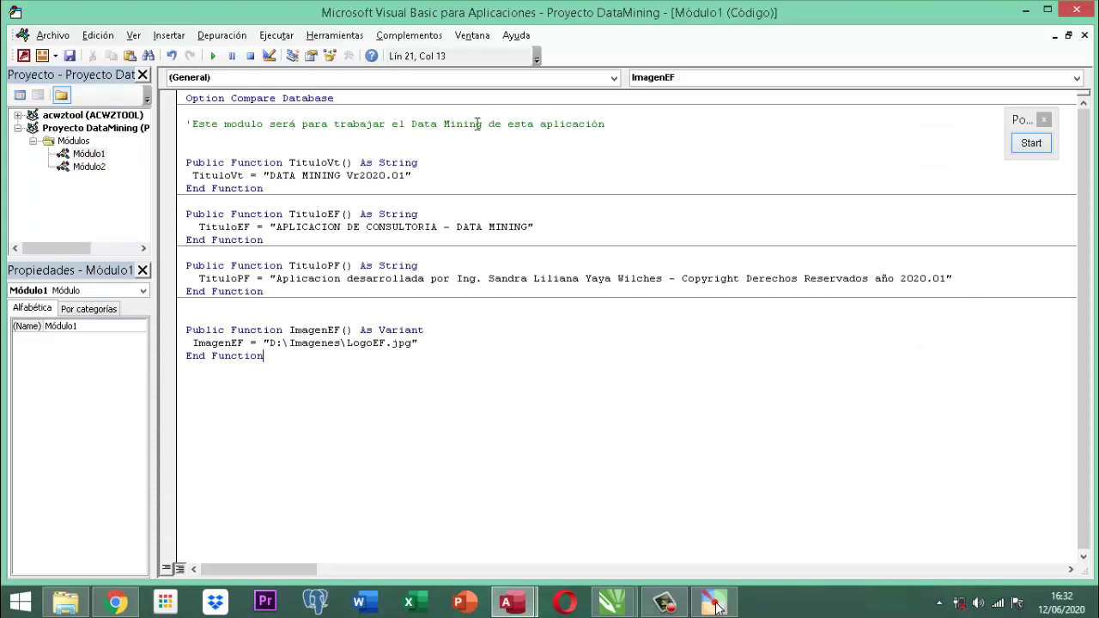
Save Módulo1 under the name ModuloPublicas.
left_click(69, 56)
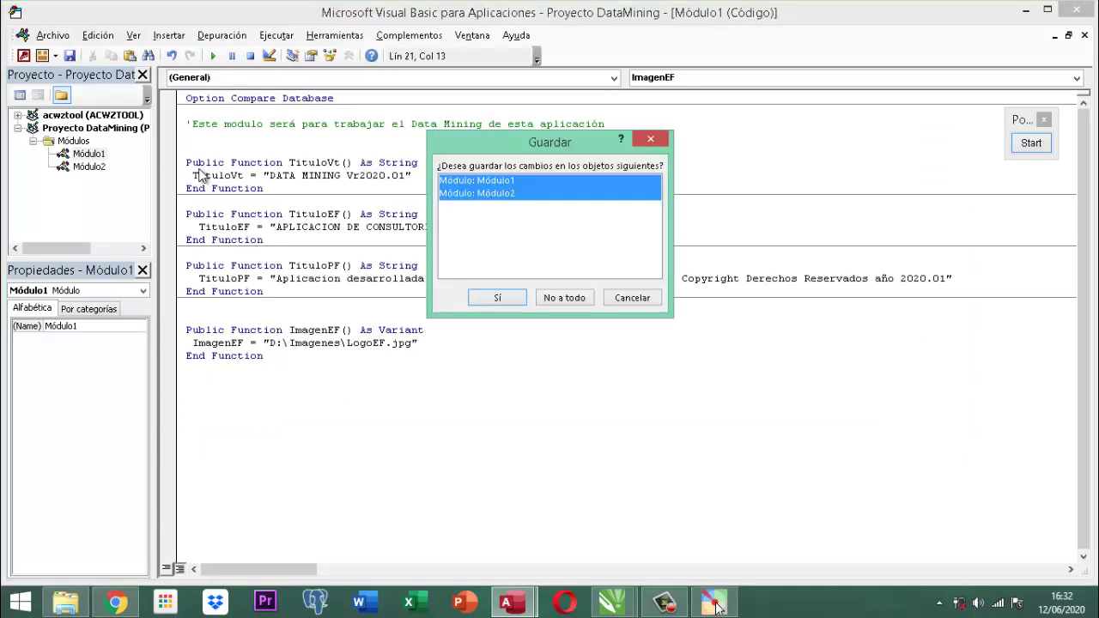
left_click(503, 297)
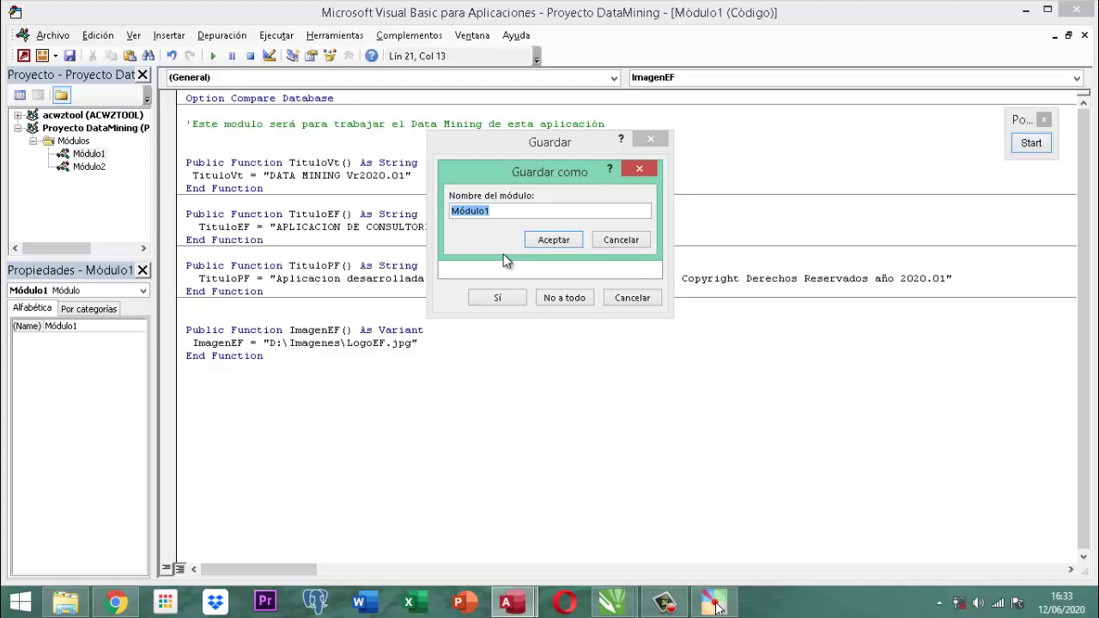
type("MdVariables")
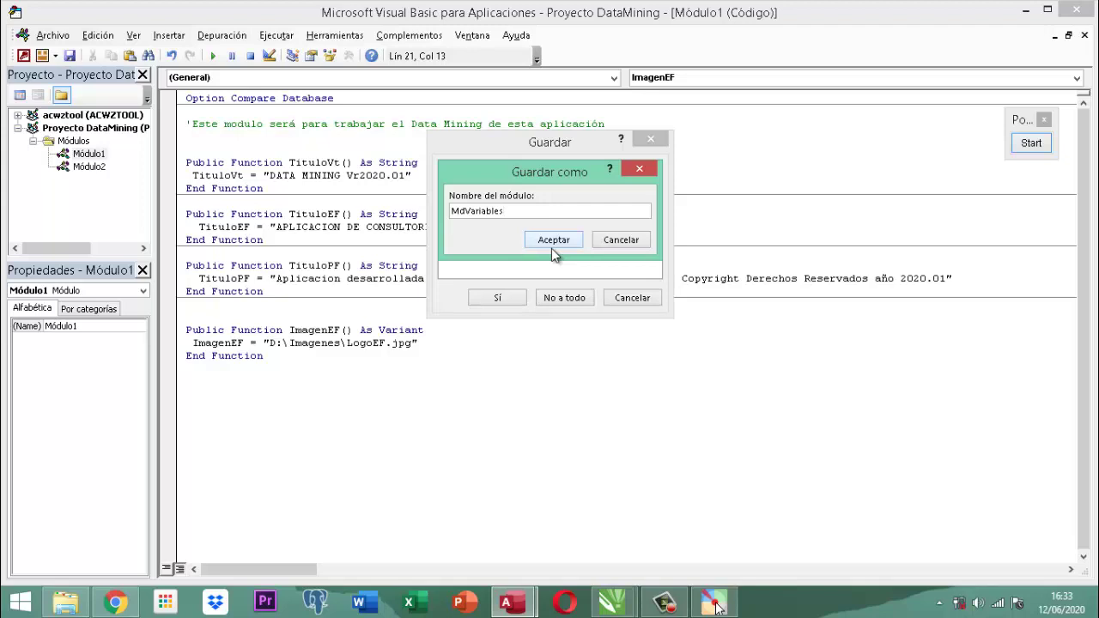
key("BackSpace")
key("BackSpace")
key("BackSpace")
key("BackSpace")
key("BackSpace")
key("BackSpace")
key("BackSpace")
key("BackSpace")
key("BackSpace")
key("BackSpace")
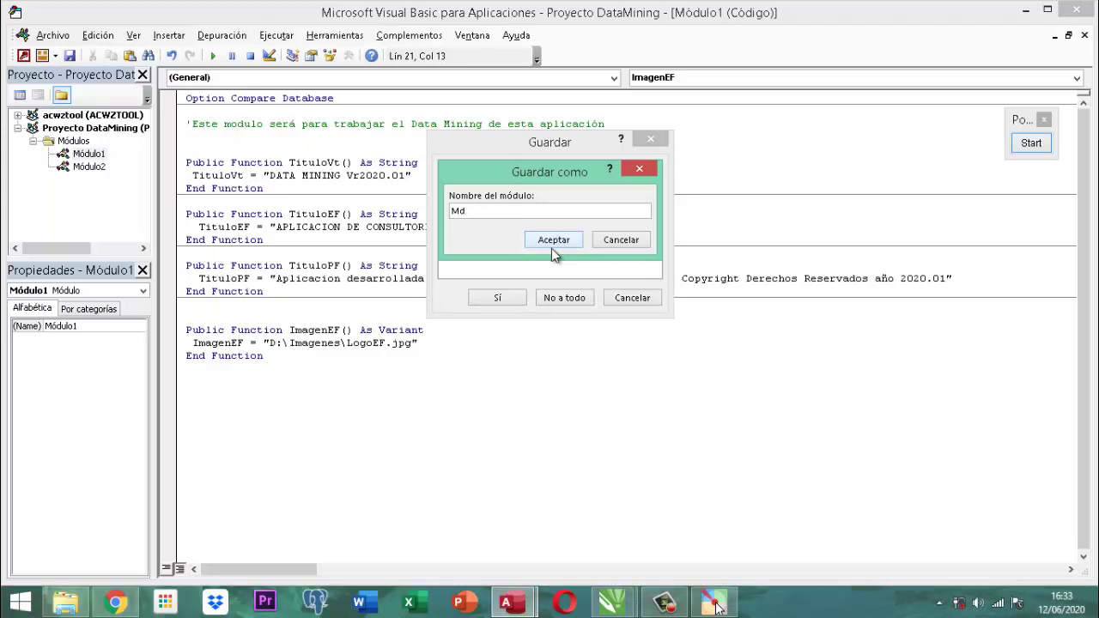
type("oduloPublicas")
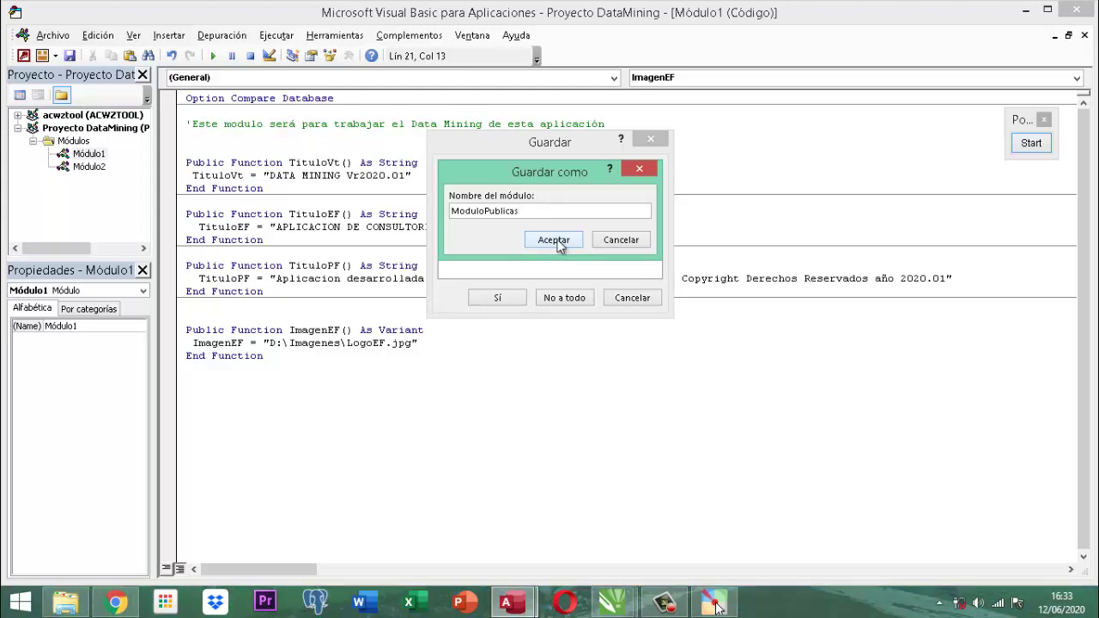
left_click(555, 240)
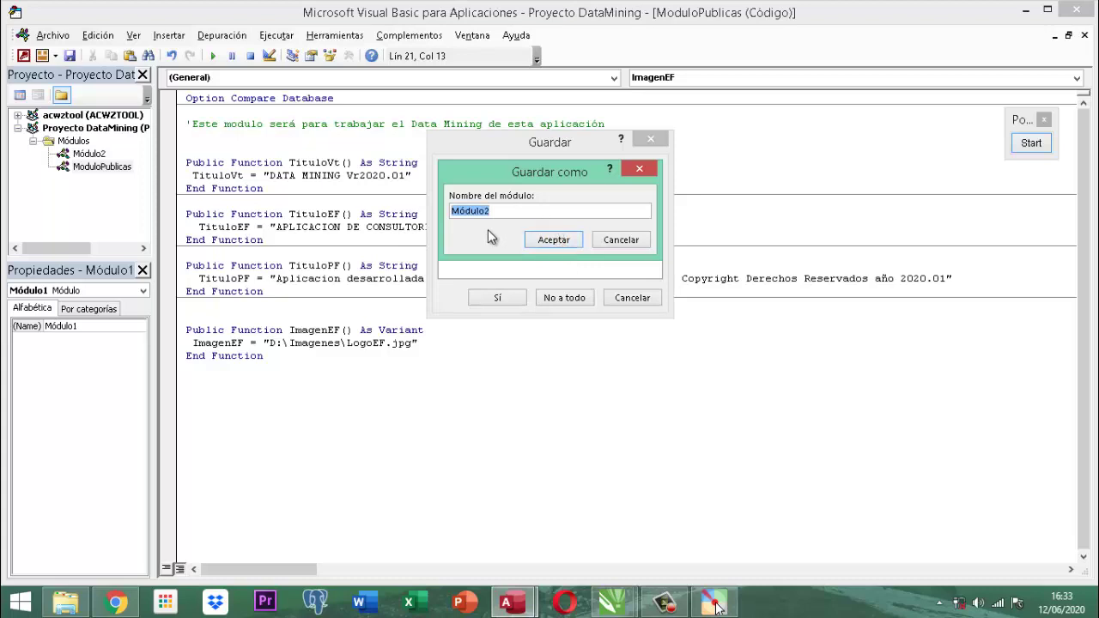
Cancel saving Módulo2, leave the code editor, and create another standard module from Access.
left_click(613, 243)
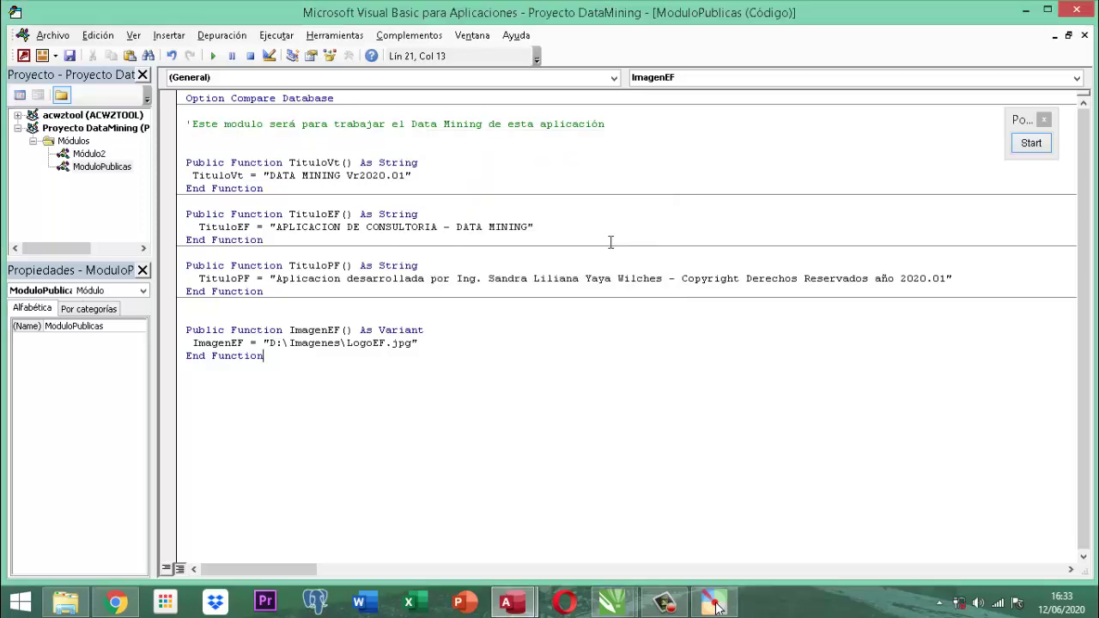
left_click(1077, 11)
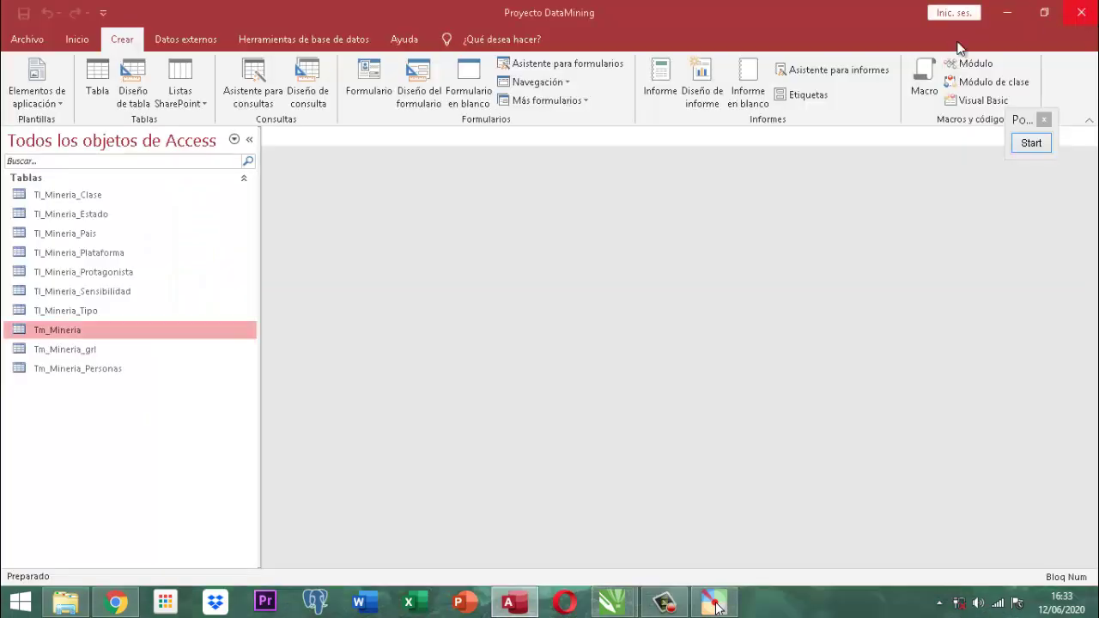
left_click(73, 148)
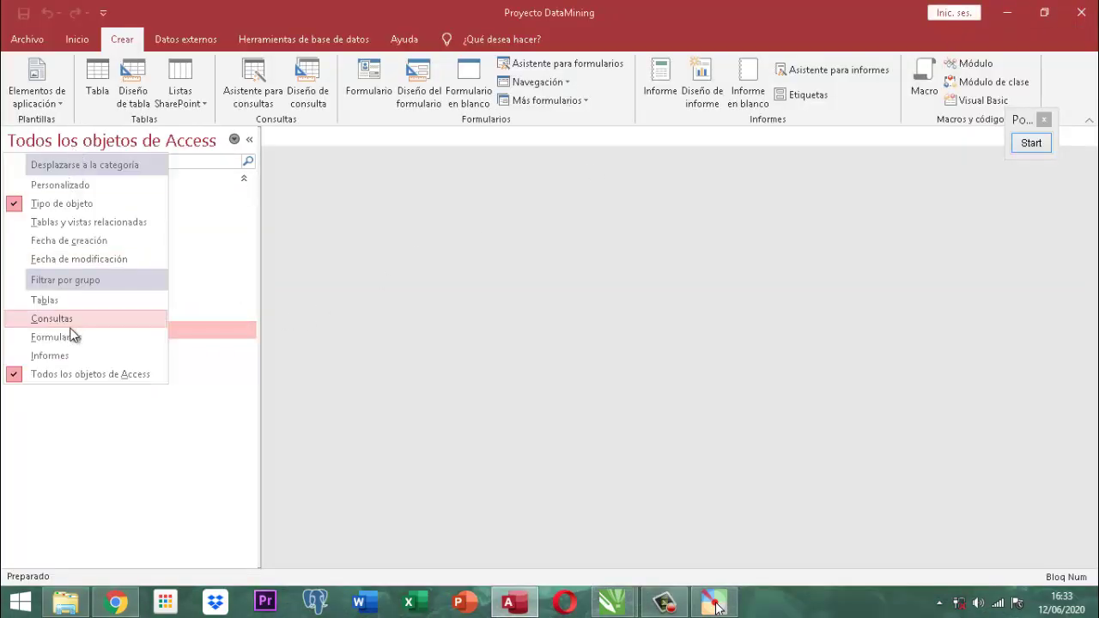
left_click(429, 287)
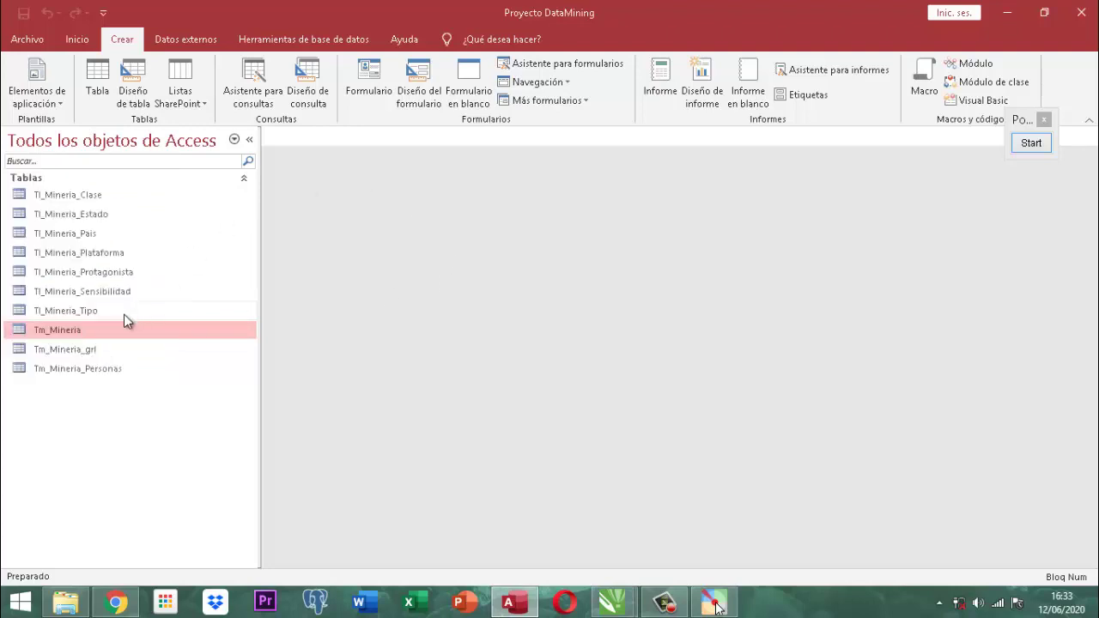
left_click(977, 62)
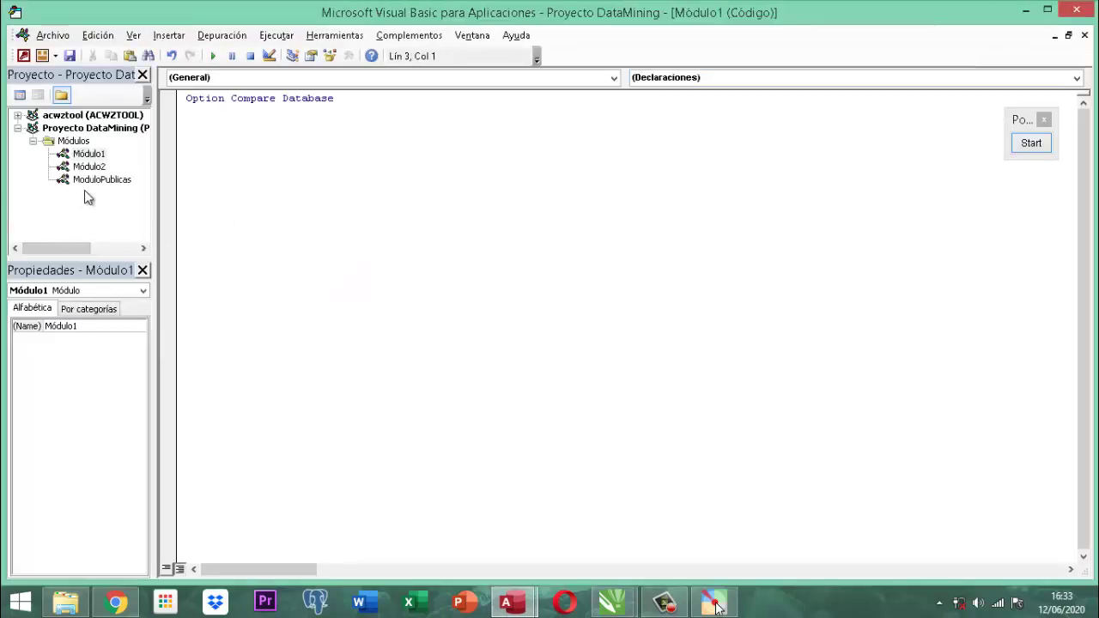
Open ModuloPublicas, then try removing Módulo2 but cancel at the export prompt.
left_click(96, 180)
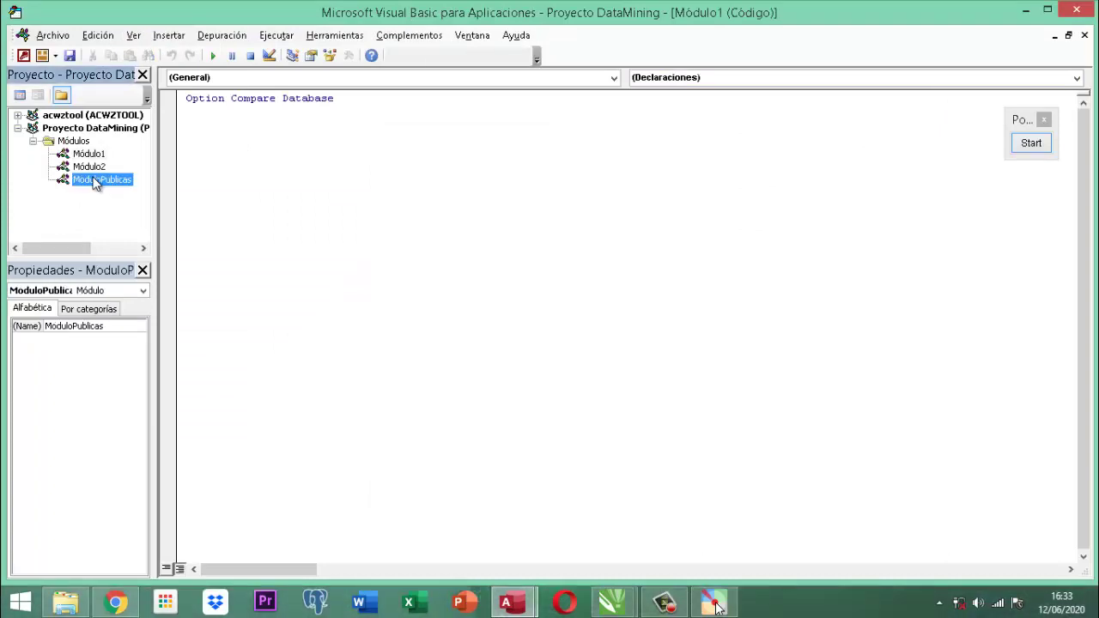
double_click(96, 180)
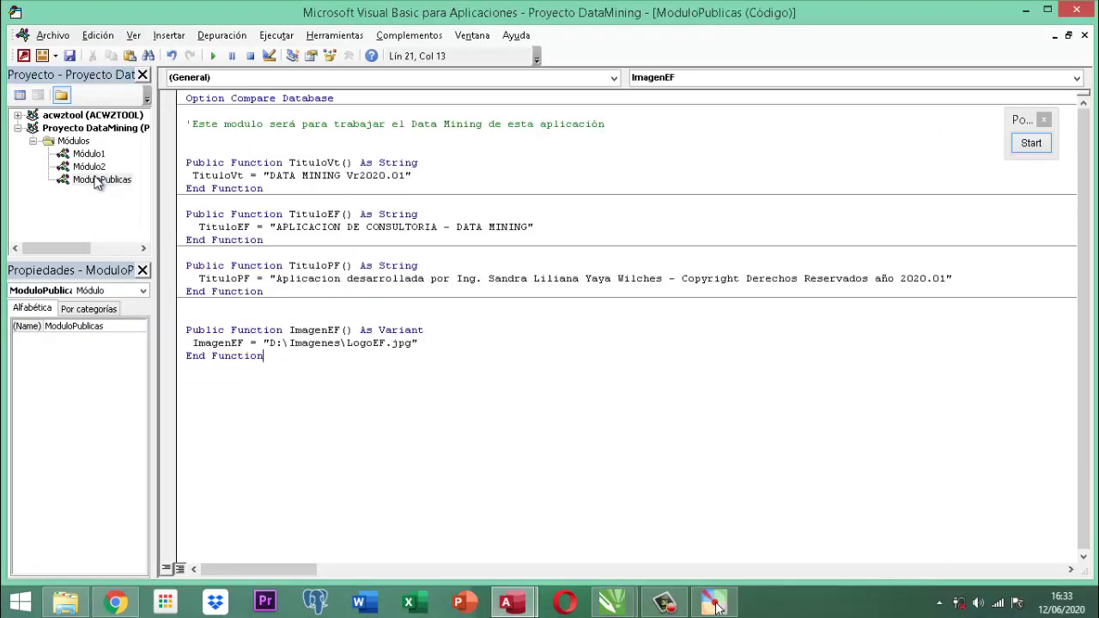
left_click(101, 166)
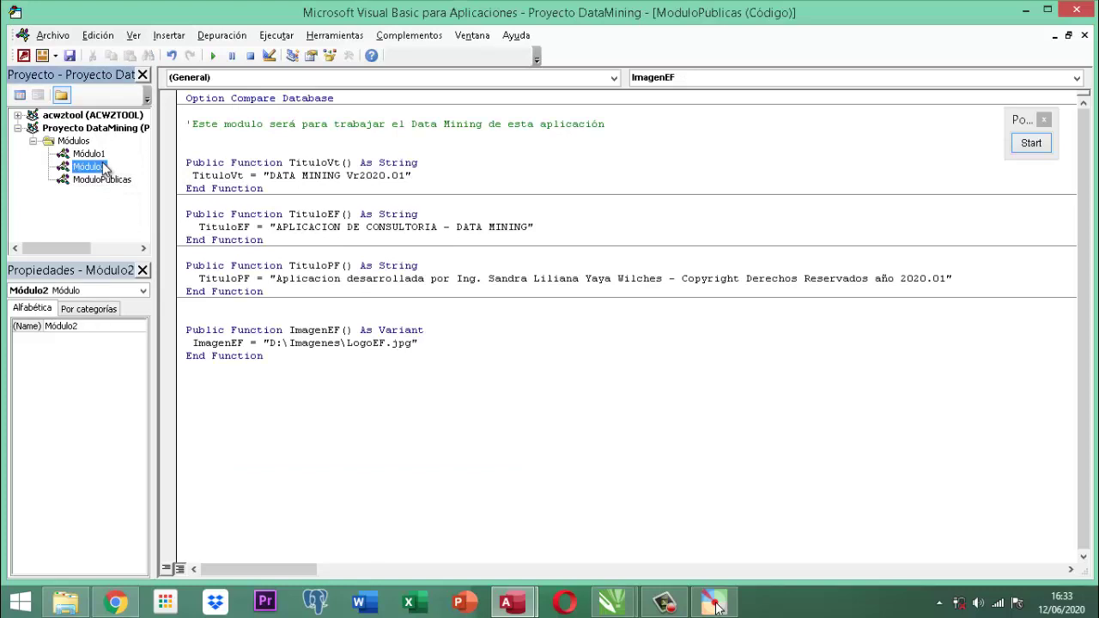
right_click(101, 165)
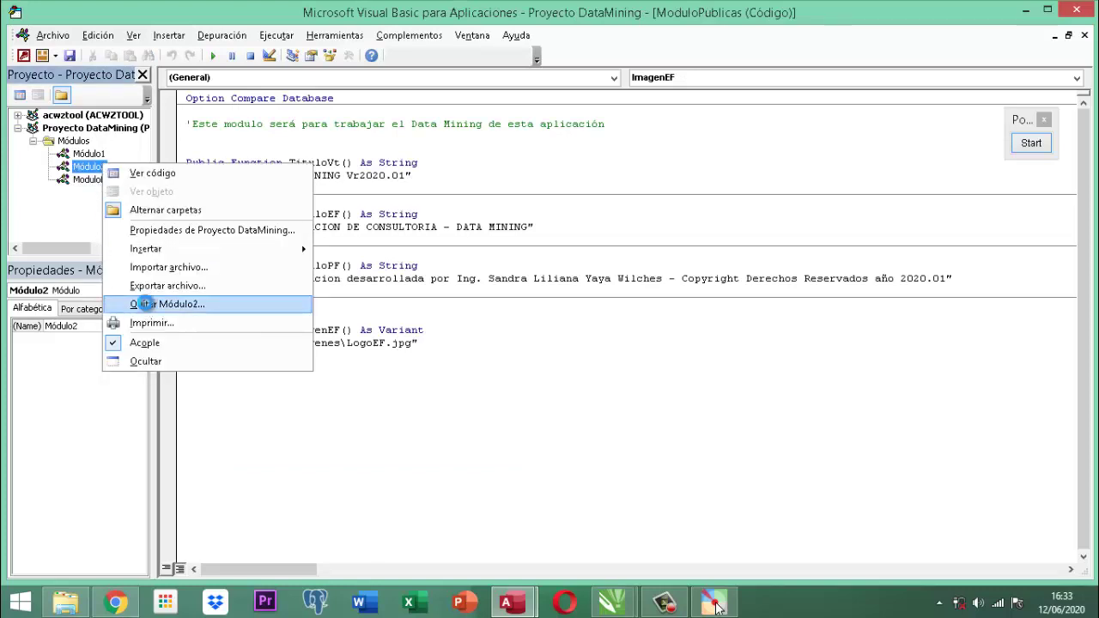
left_click(122, 309)
left_click(447, 356)
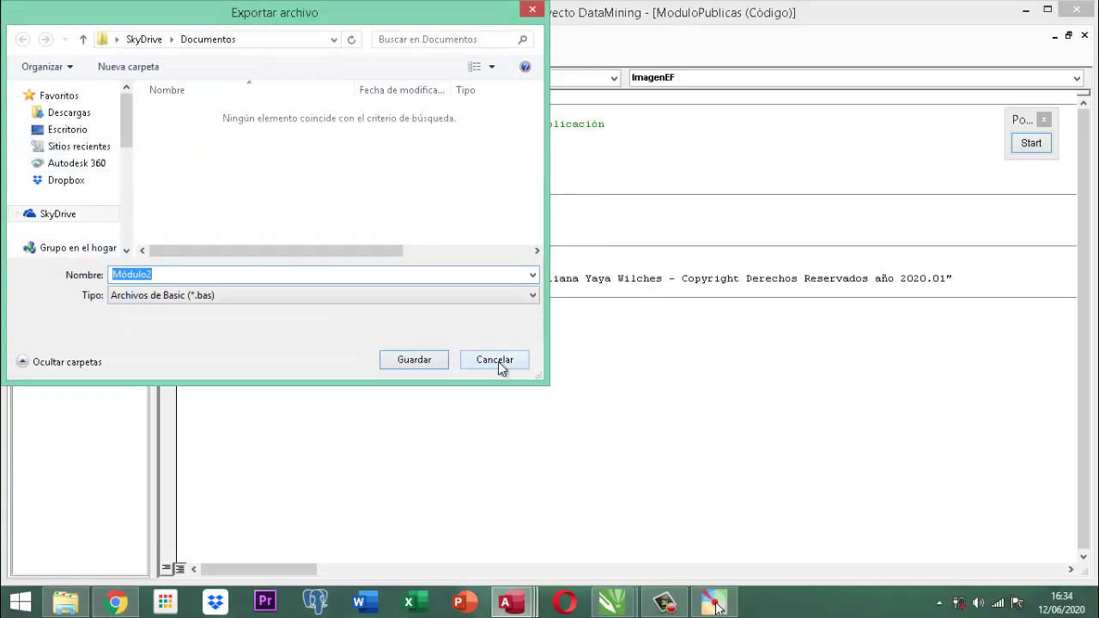
left_click(496, 360)
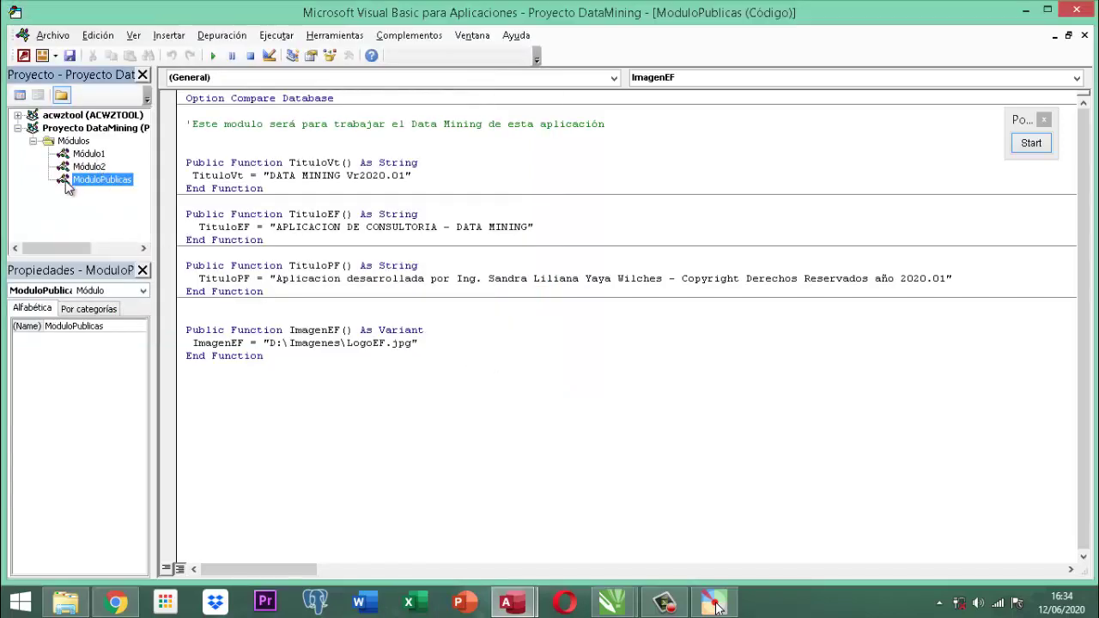
Open the empty Módulo1's code and bring up its context menu.
left_click(87, 156)
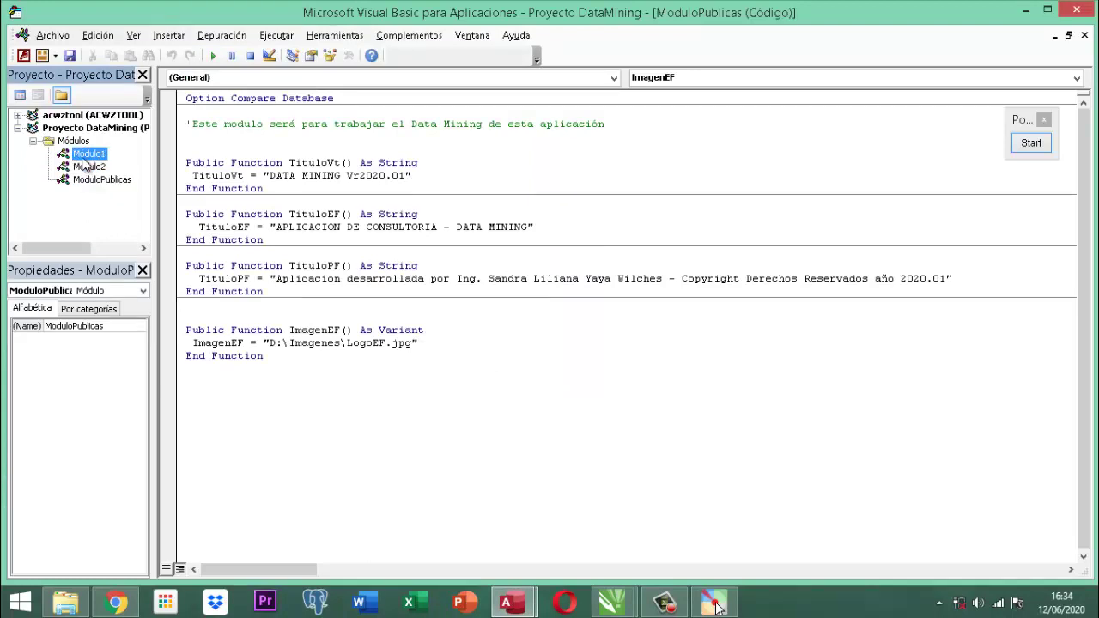
left_click(86, 168)
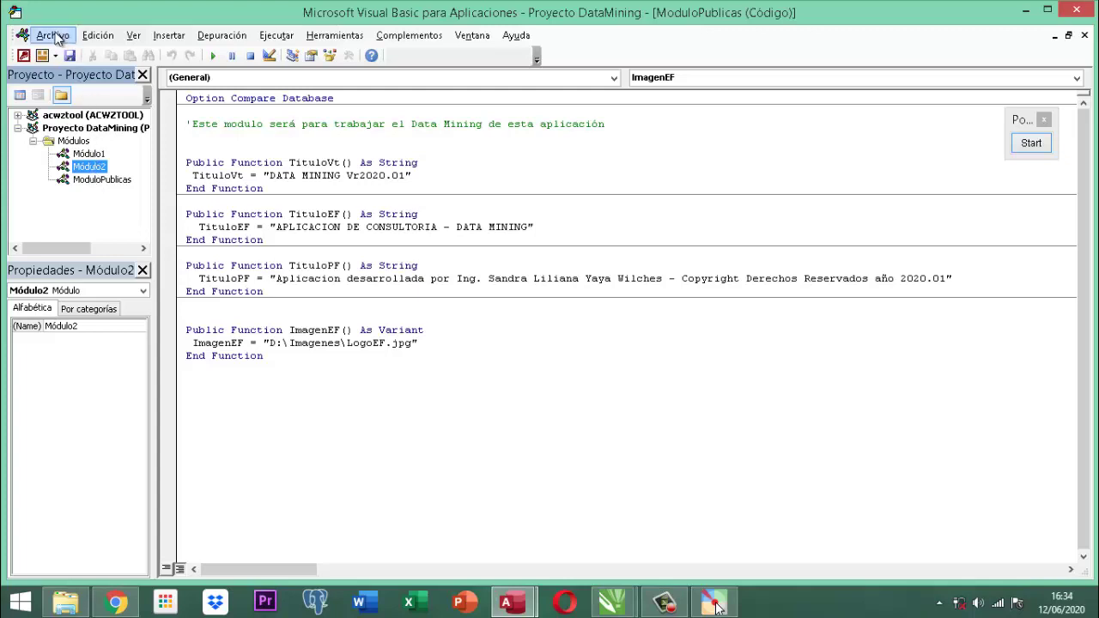
left_click(95, 182)
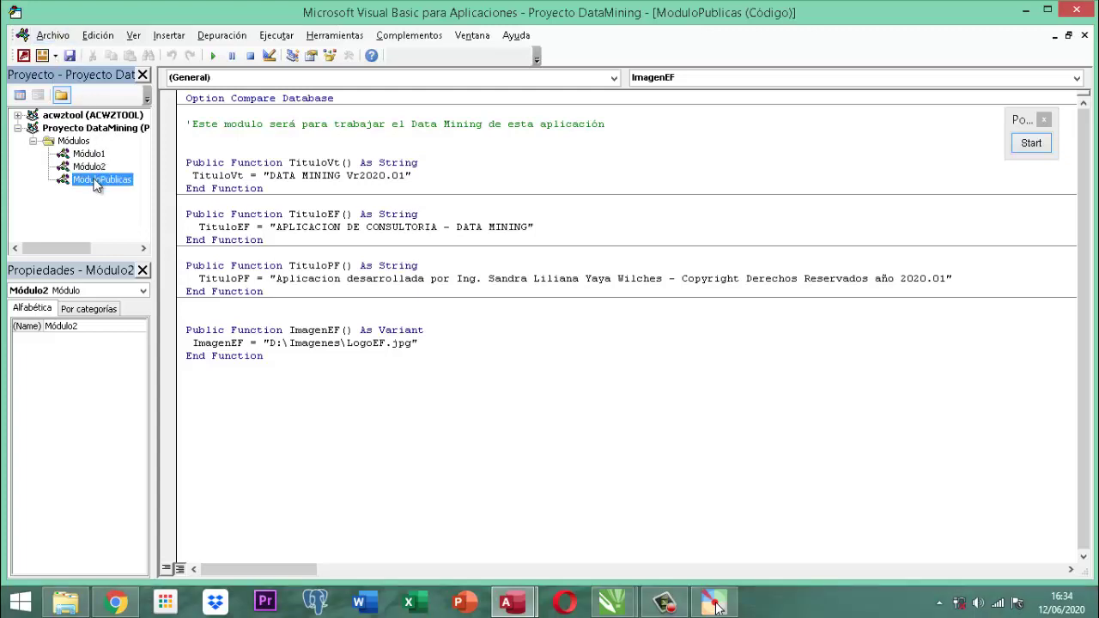
left_click(89, 165)
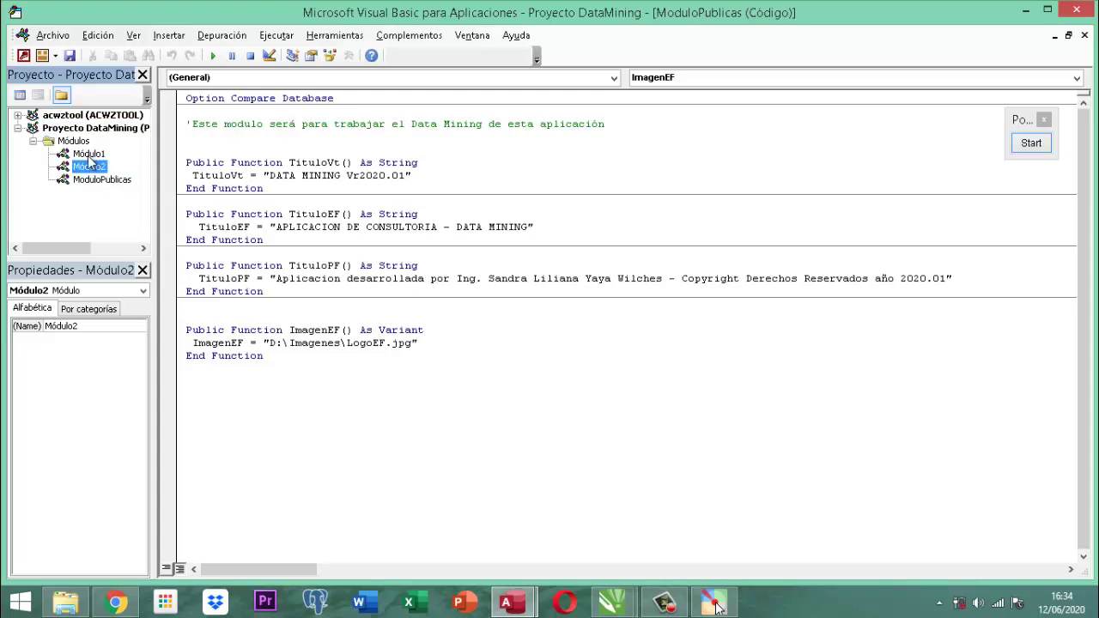
left_click(88, 153)
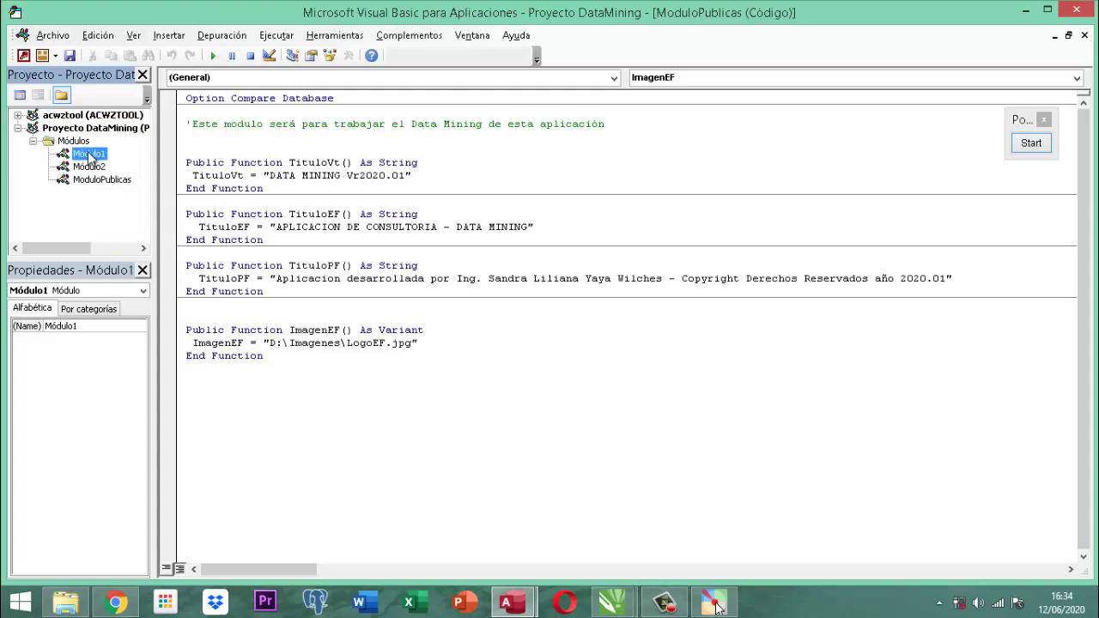
double_click(88, 153)
right_click(88, 153)
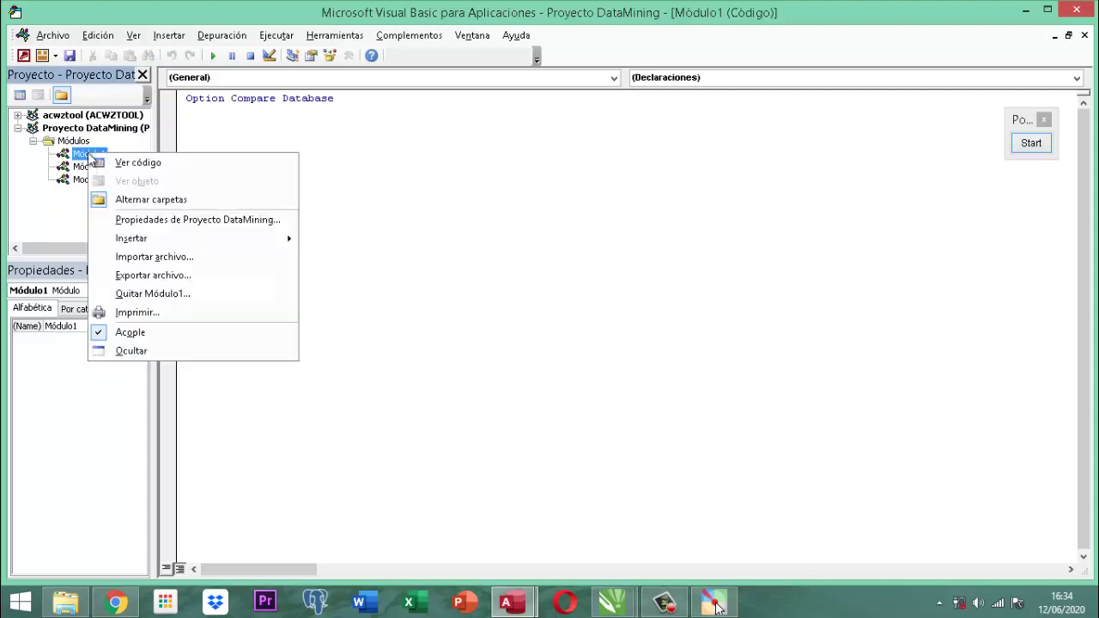
left_click(144, 293)
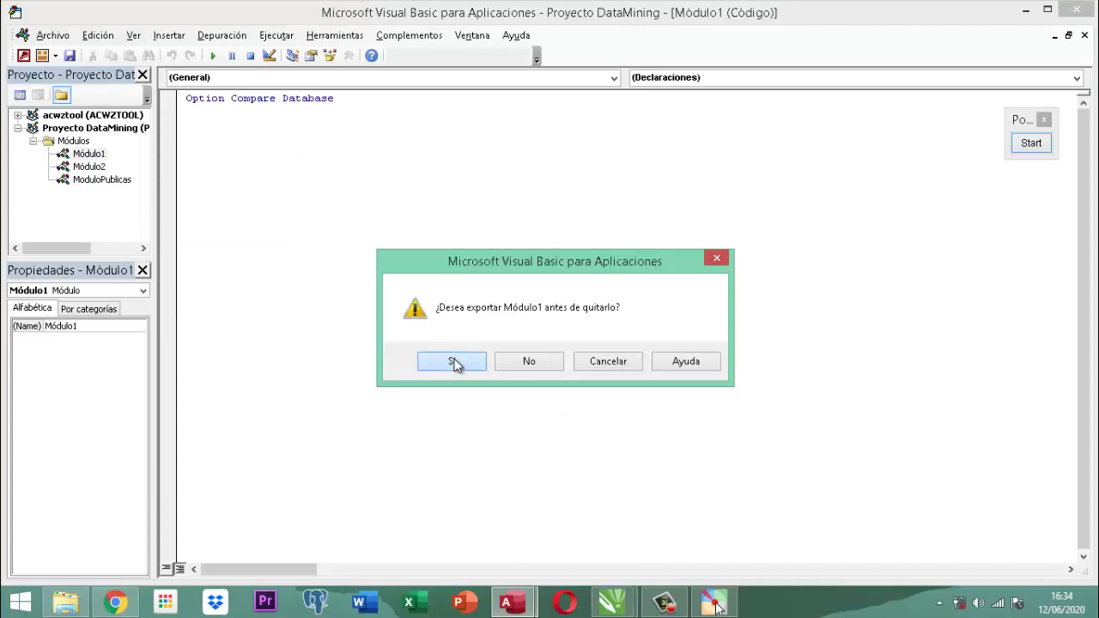
left_click(452, 361)
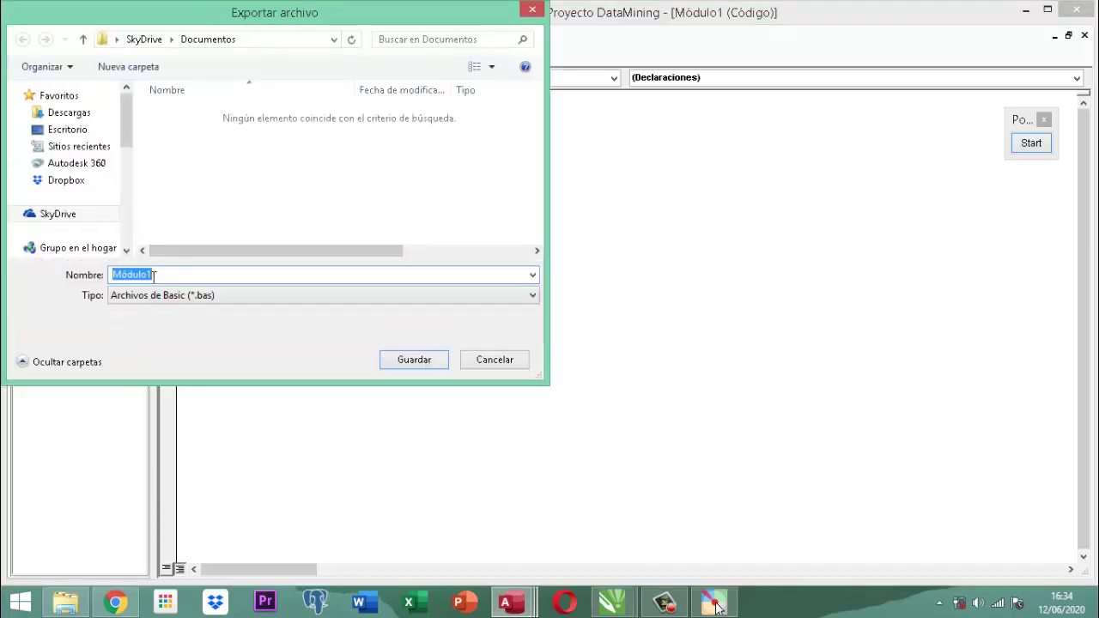
left_click(499, 364)
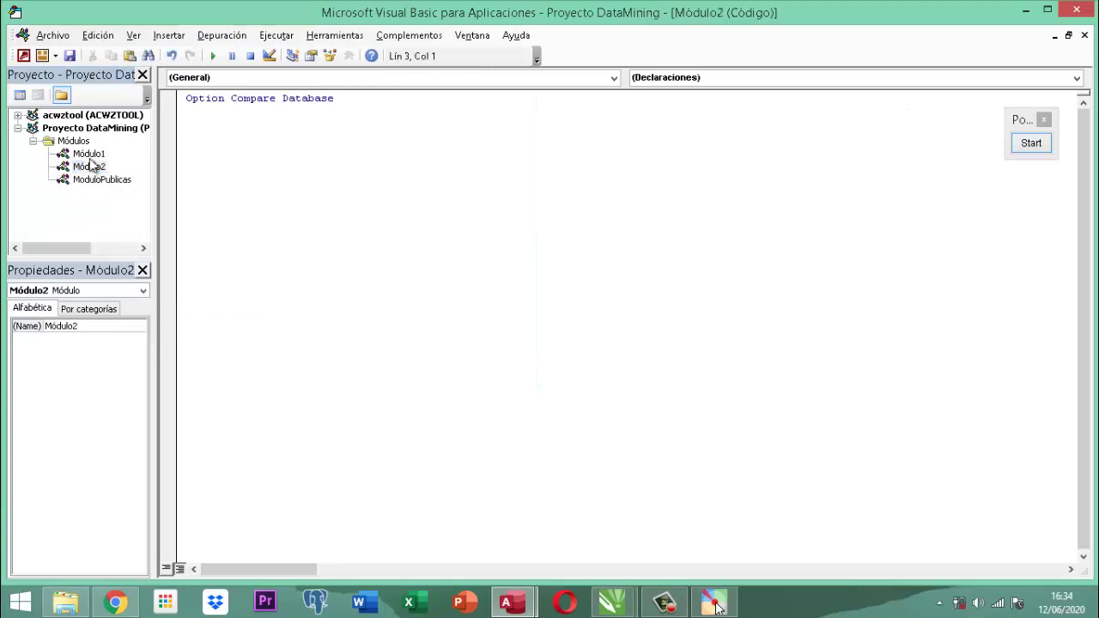
left_click(95, 179)
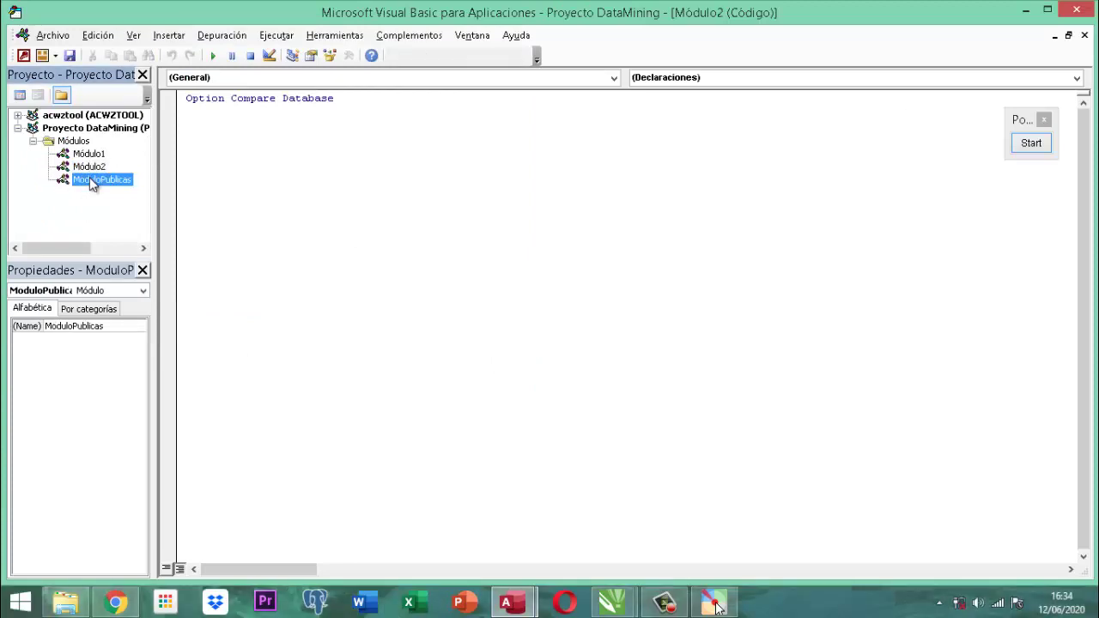
left_click(62, 145)
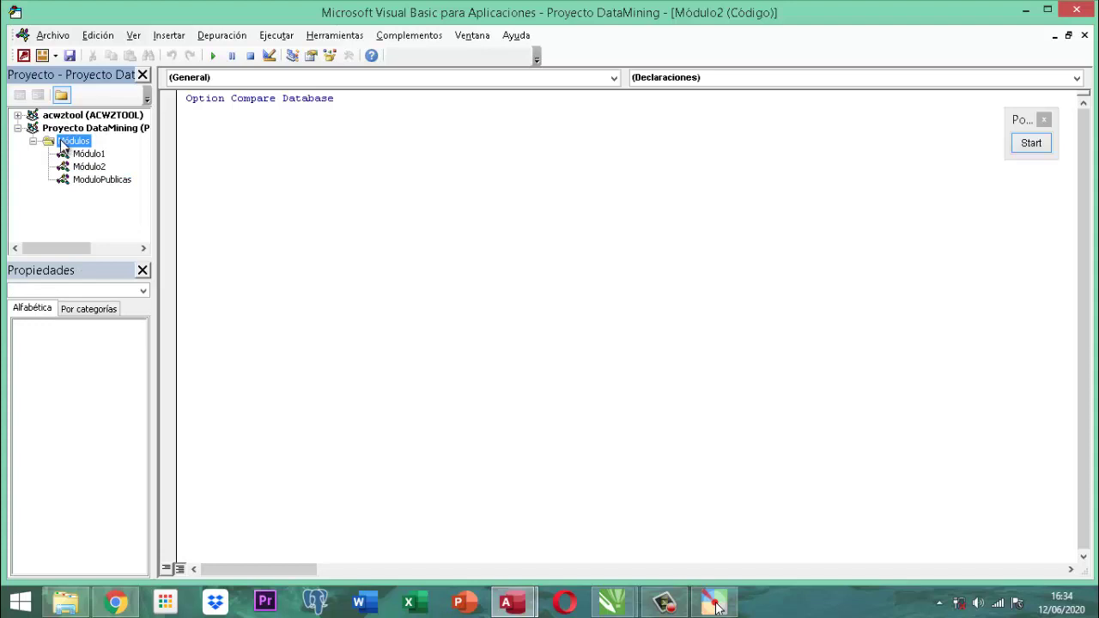
Save the project, naming Módulo1 ModuloPublicas, and dismiss the resulting name-conflict errors.
left_click(55, 38)
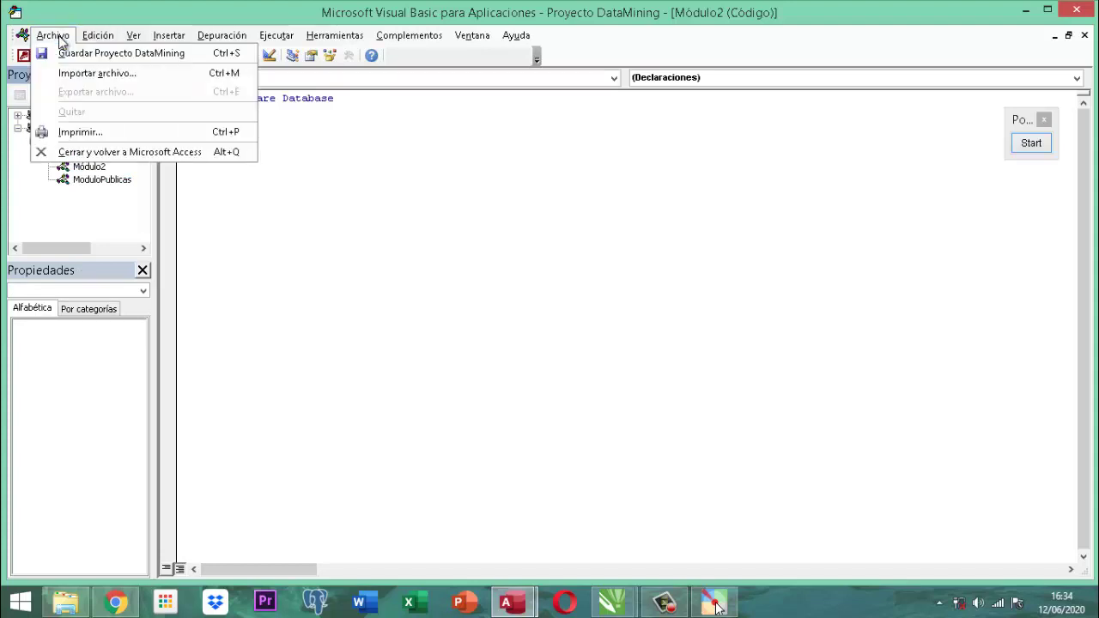
left_click(149, 58)
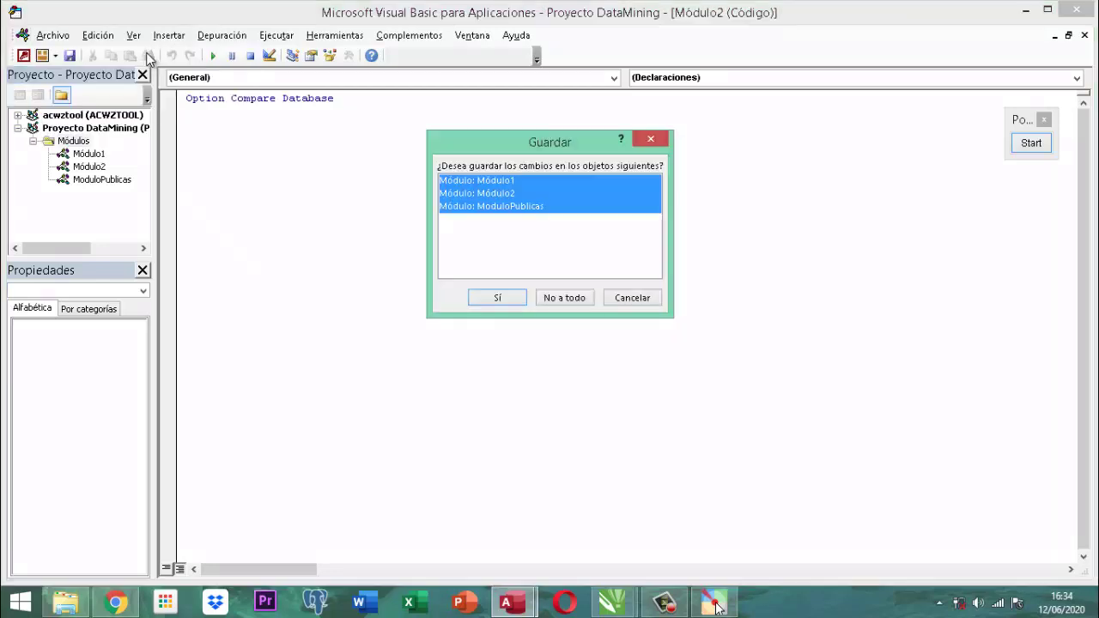
left_click(496, 300)
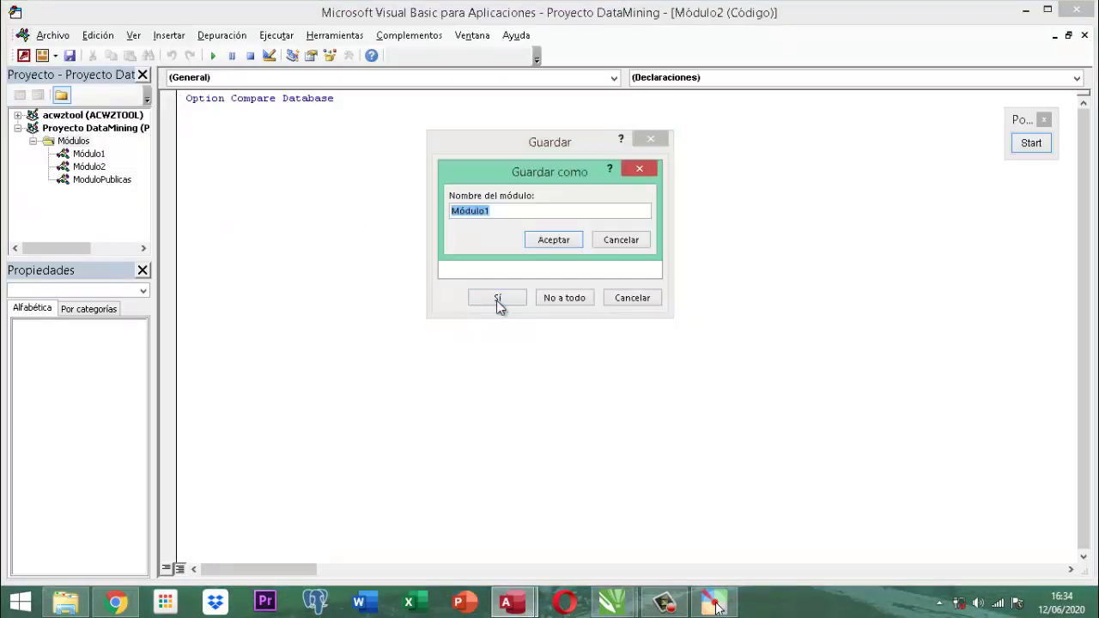
type("ModuloPrub")
key("BackSpace")
key("BackSpace")
key("BackSpace")
type("ubli")
key("Return")
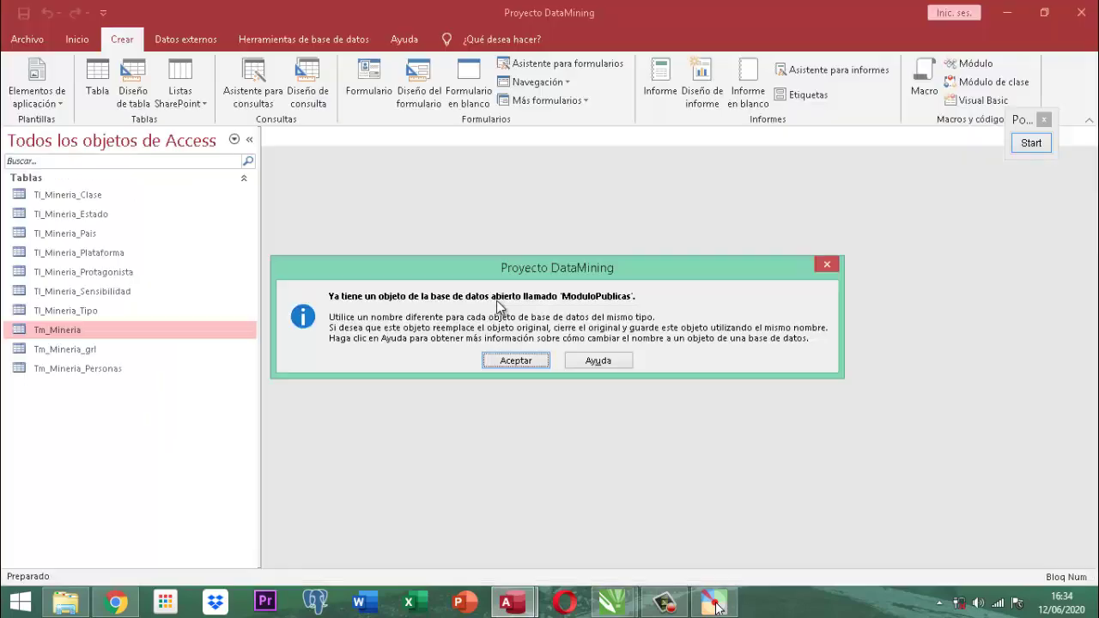
left_click(509, 359)
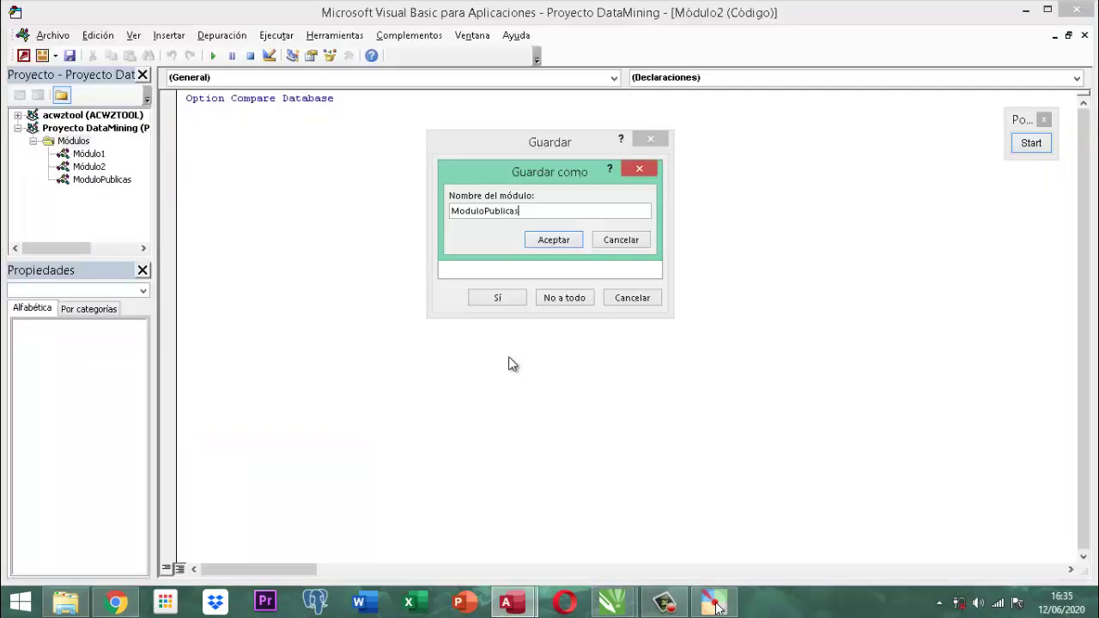
left_click(552, 239)
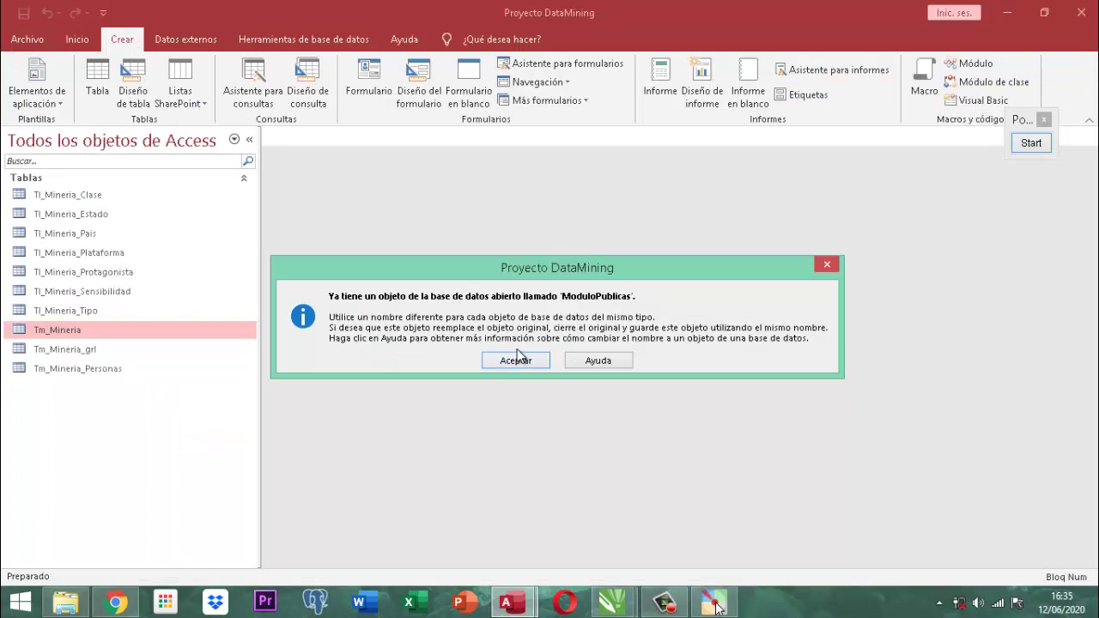
left_click(528, 362)
Rename it ModuloPublicas1, skip saving Módulo2, and close the editor.
left_click(526, 214)
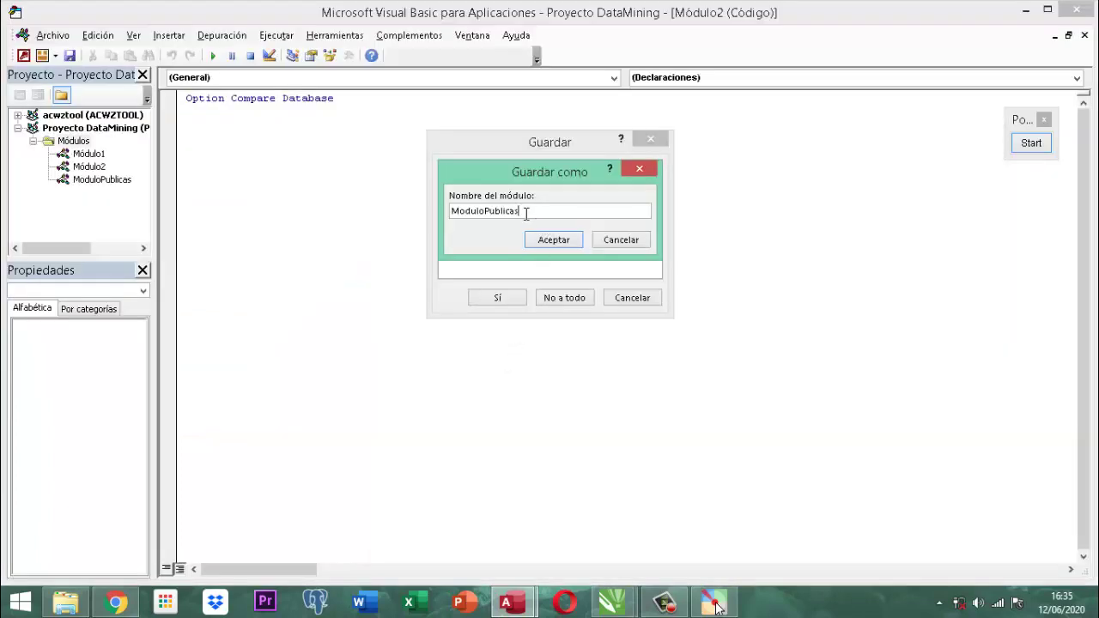
type("1")
left_click(545, 243)
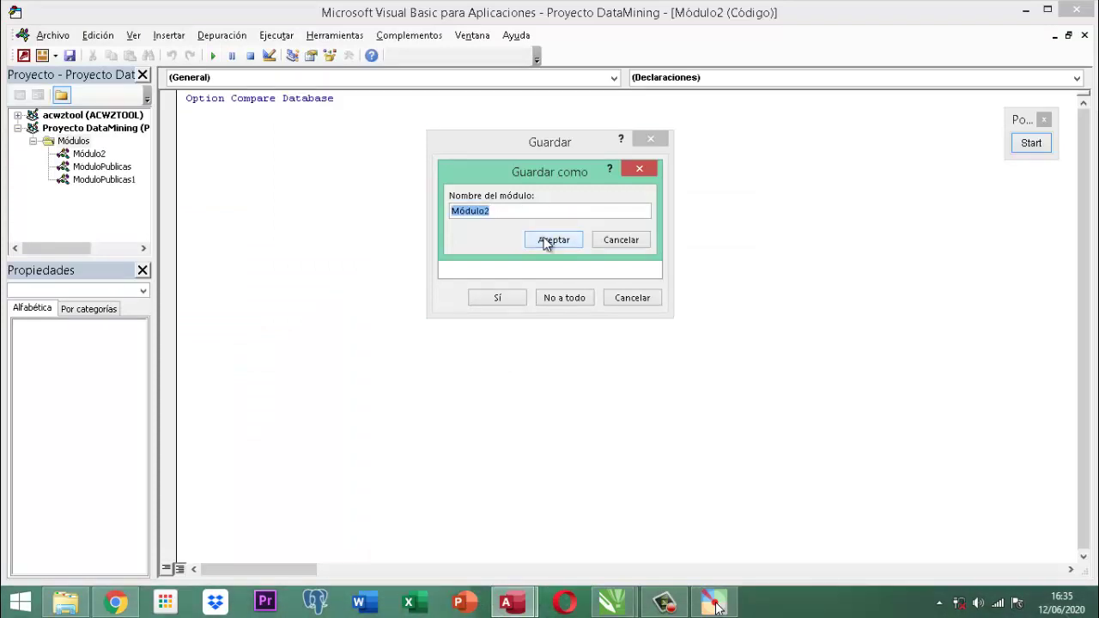
left_click(620, 239)
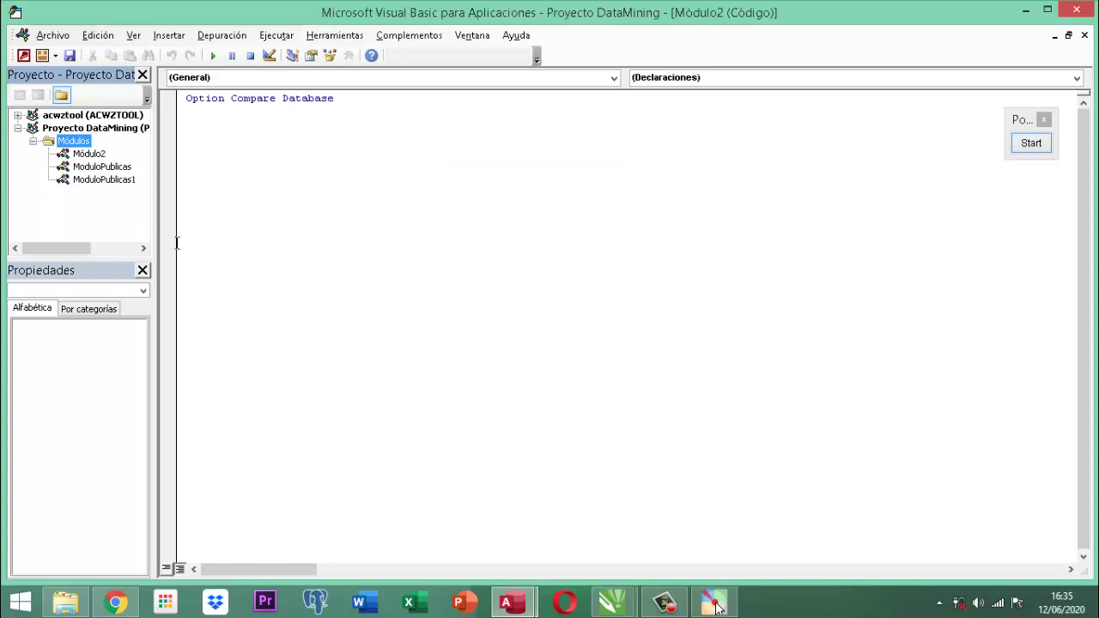
left_click(1075, 11)
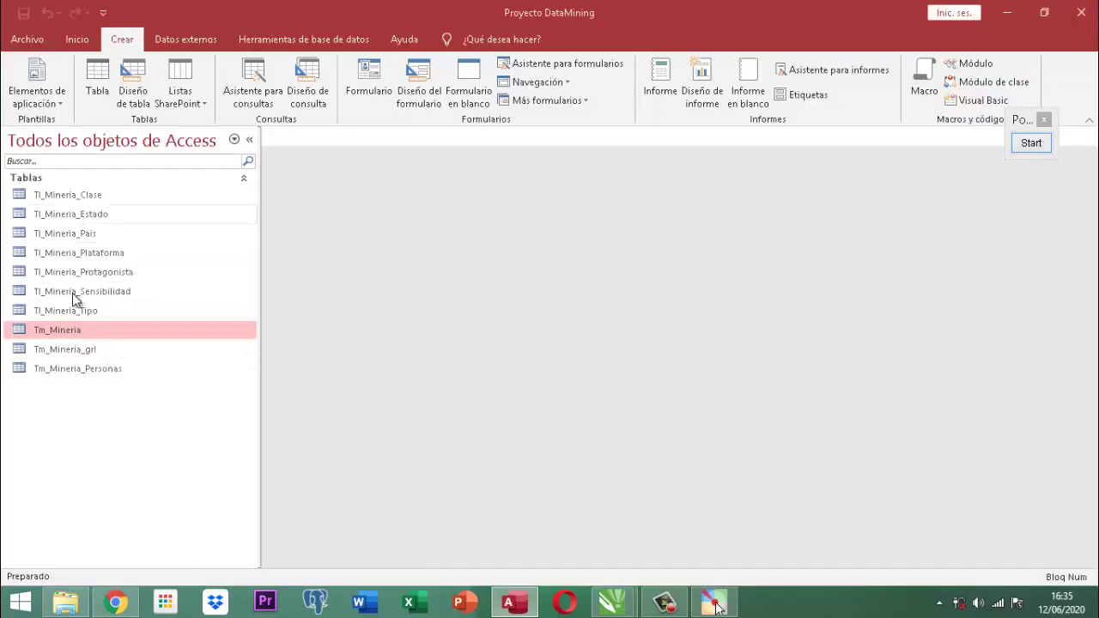
Keep the navigation pane on all Access objects and create a new standard module.
left_click(72, 146)
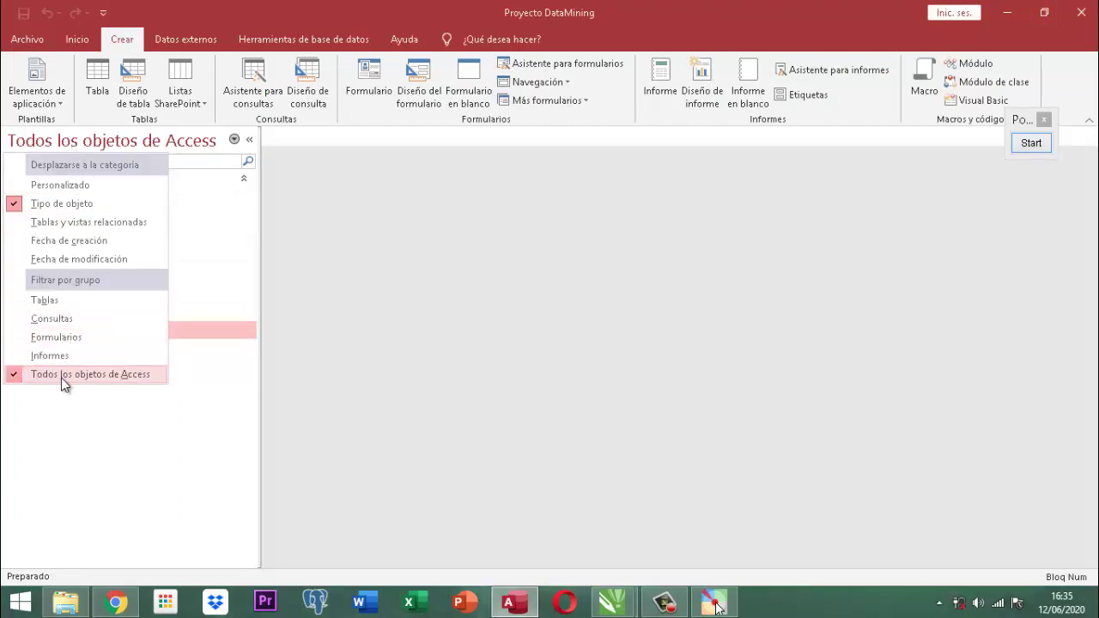
left_click(175, 154)
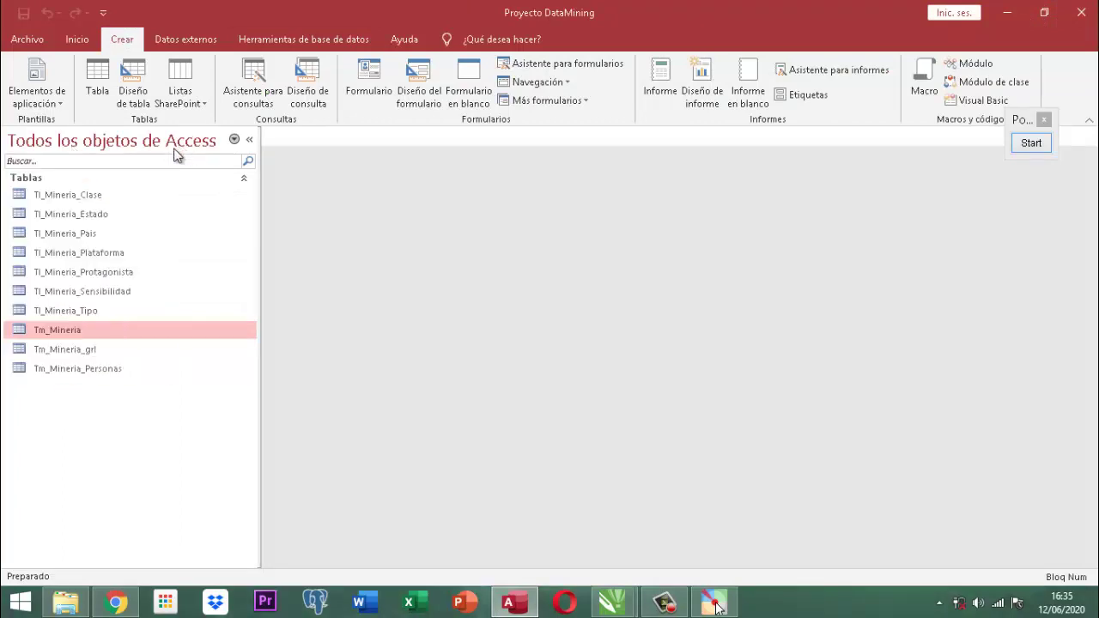
left_click(975, 63)
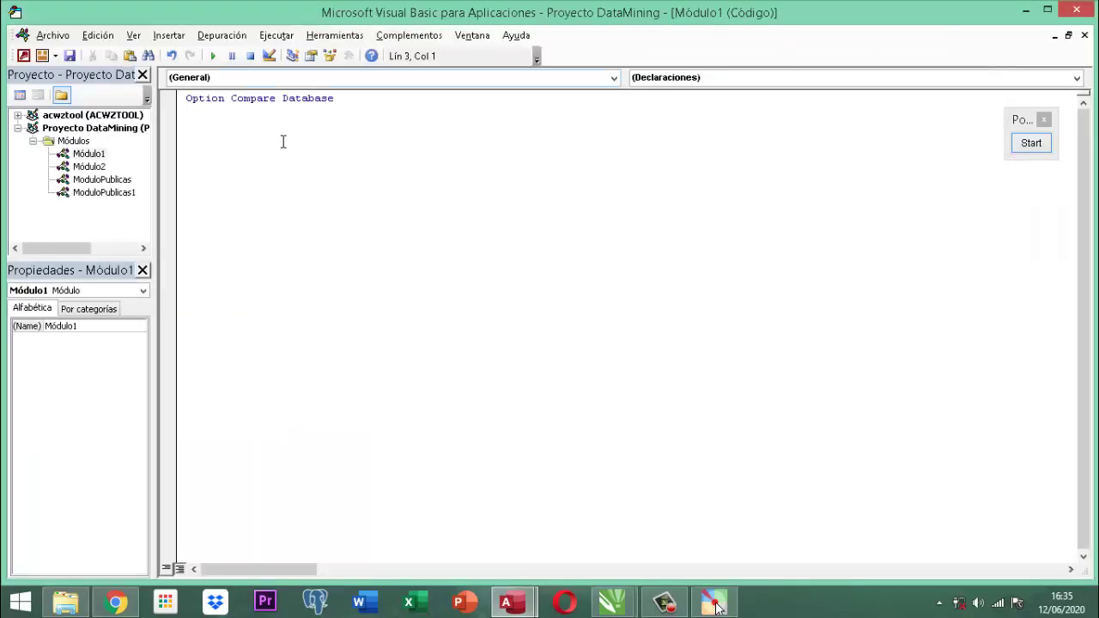
Cut all functions out of ModuloPublicas, leaving Option Compare Database, and close the editor.
left_click(125, 194)
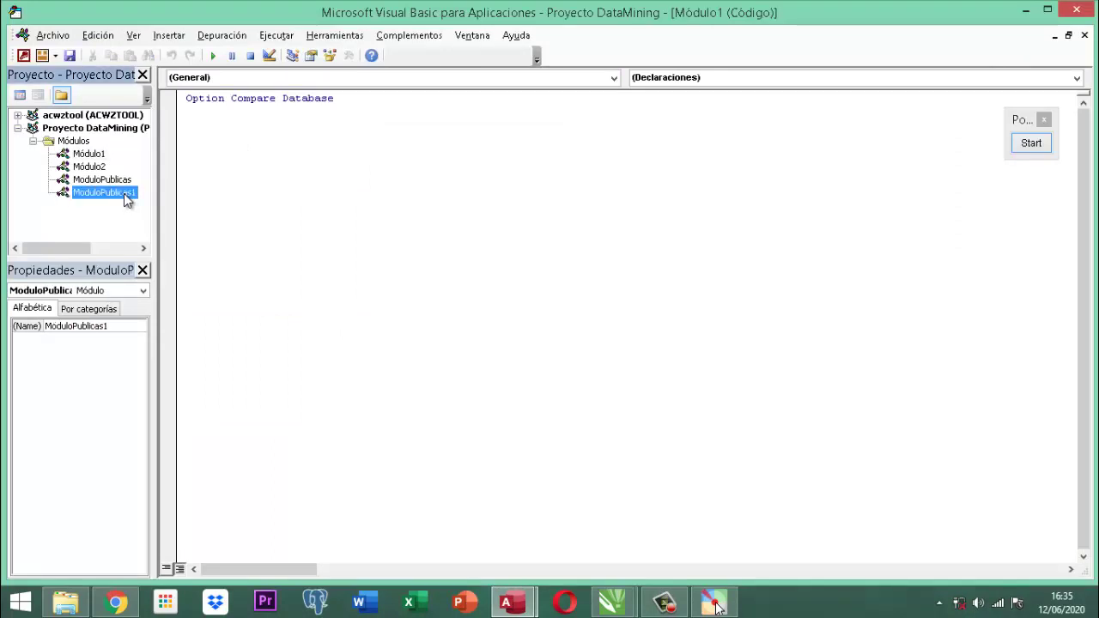
double_click(121, 182)
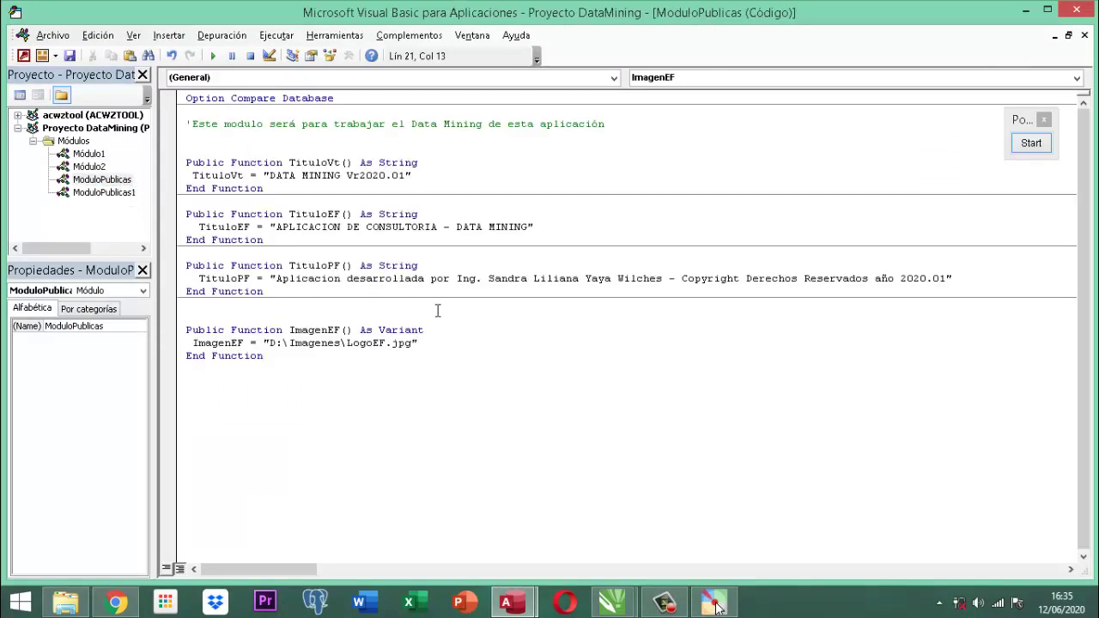
left_click_drag(295, 356, 186, 112)
key("ctrl+c")
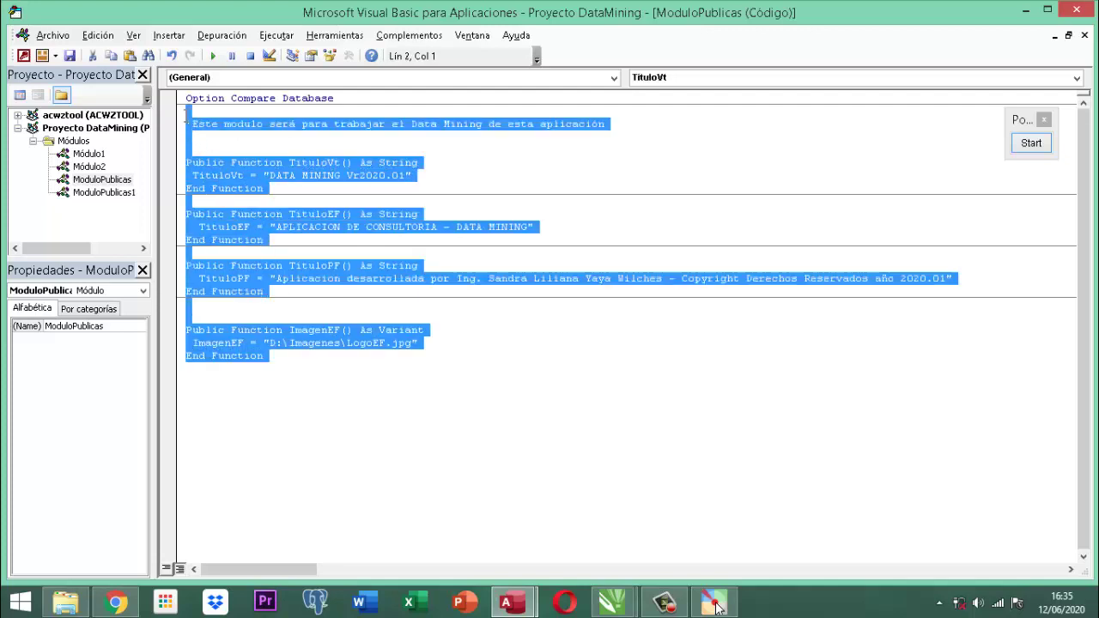
key("Delete")
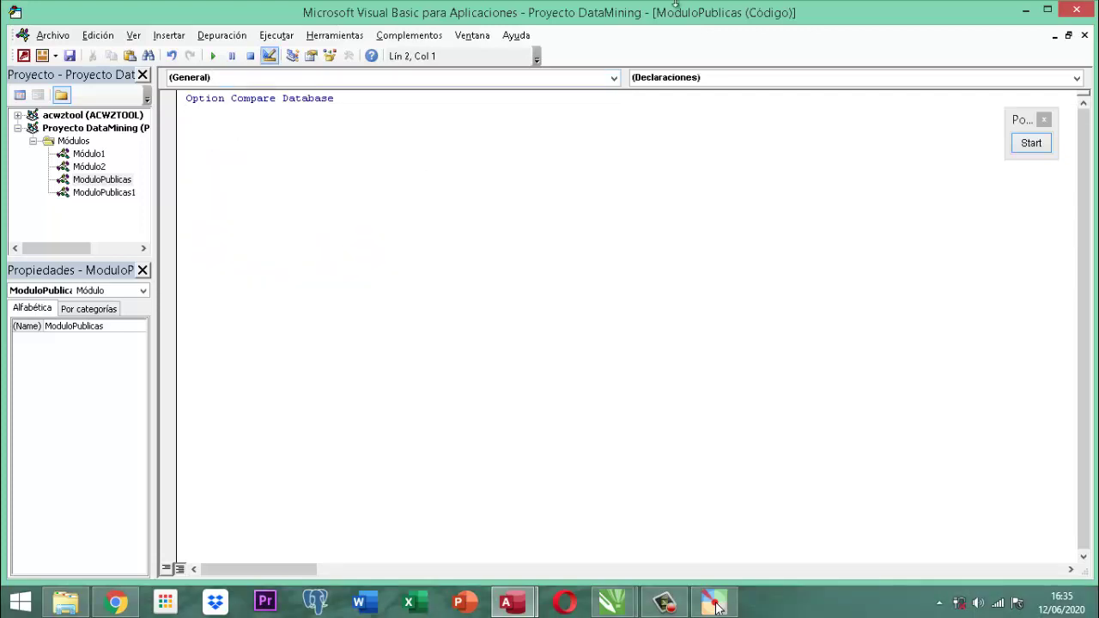
left_click(1078, 10)
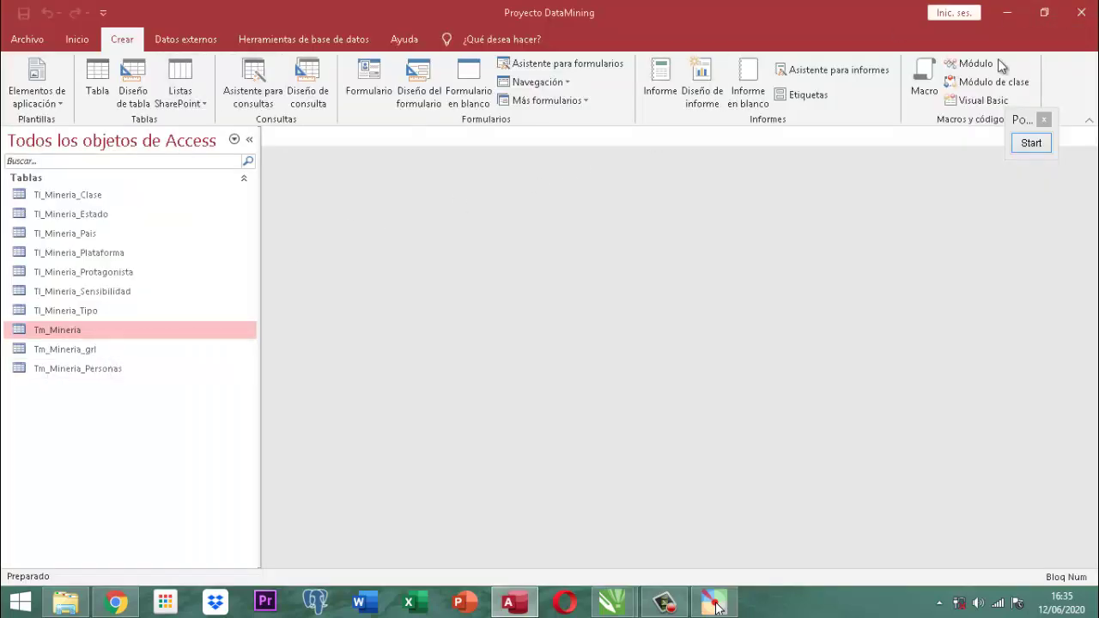
Create another module, Módulo3, check its Name property, then close the editor.
left_click(977, 65)
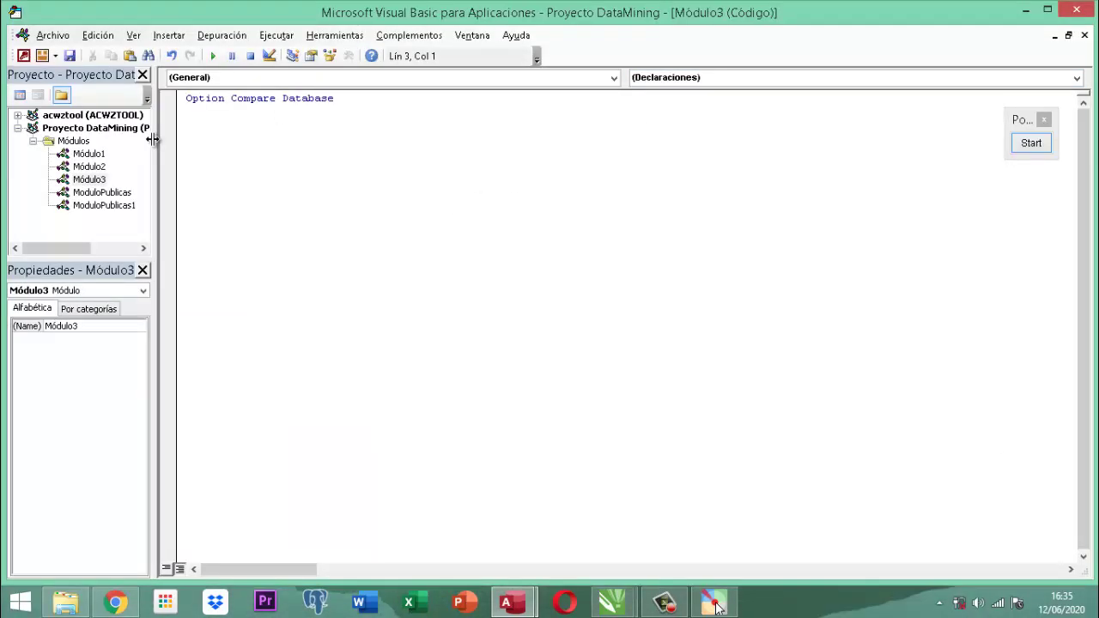
left_click(142, 290)
left_click(142, 290)
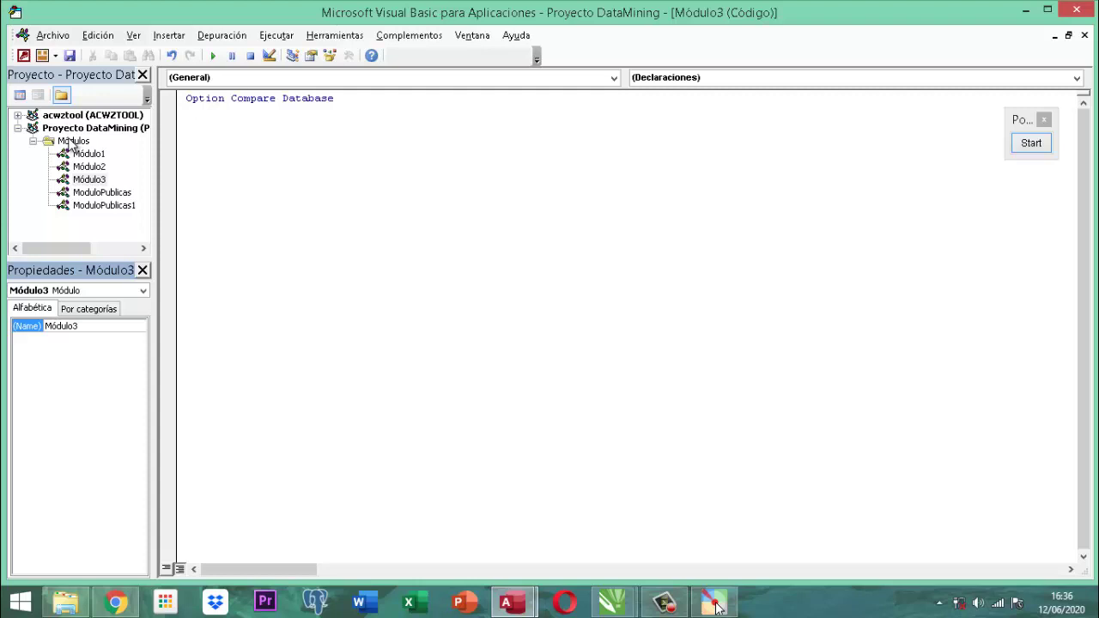
left_click(19, 128)
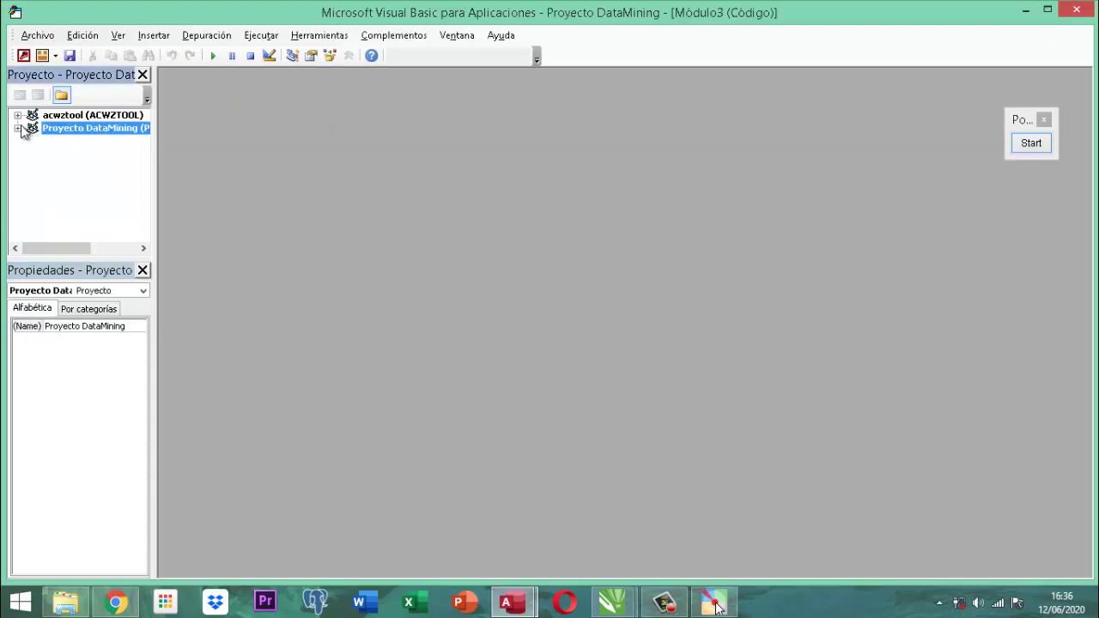
left_click(18, 128)
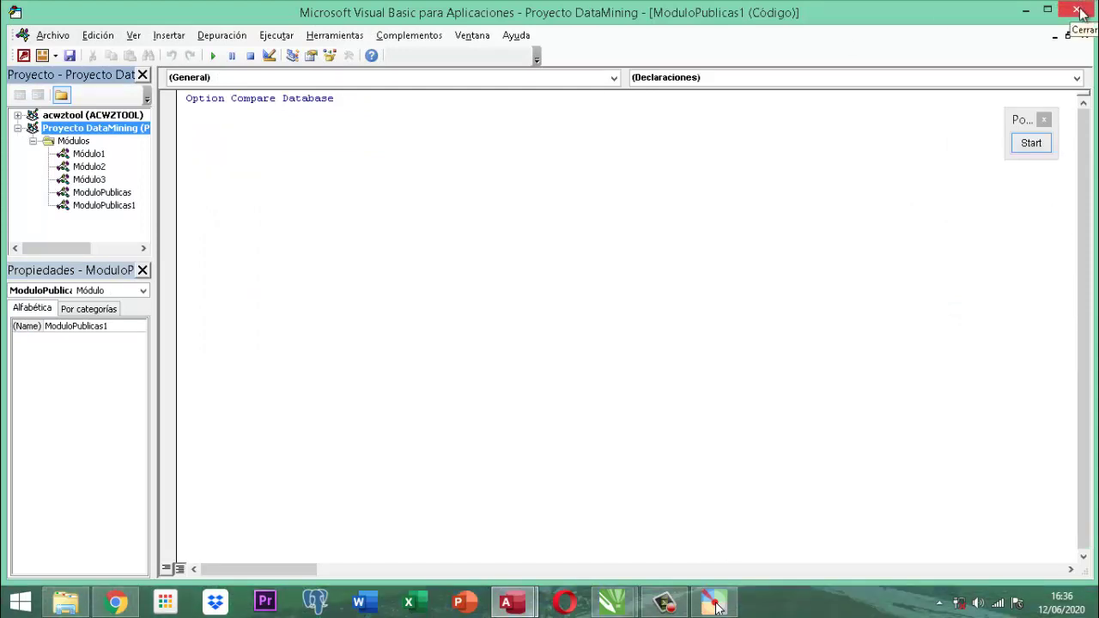
left_click(1078, 10)
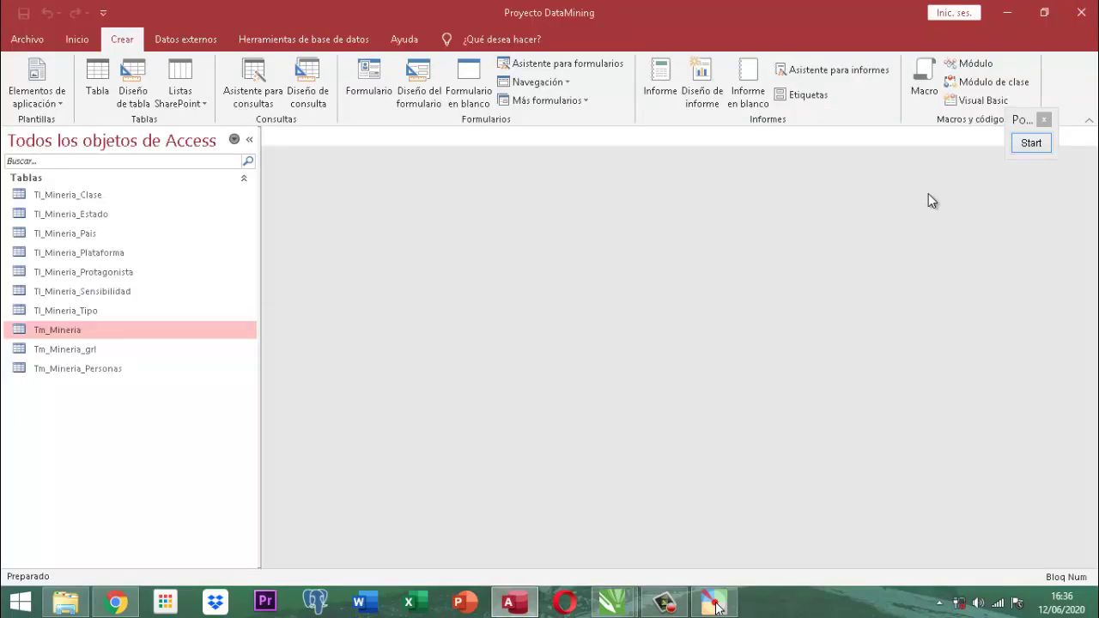
Paste the cut functions into a new class module Clase1, cancel the save prompt, and open Clase1's context menu.
left_click(978, 81)
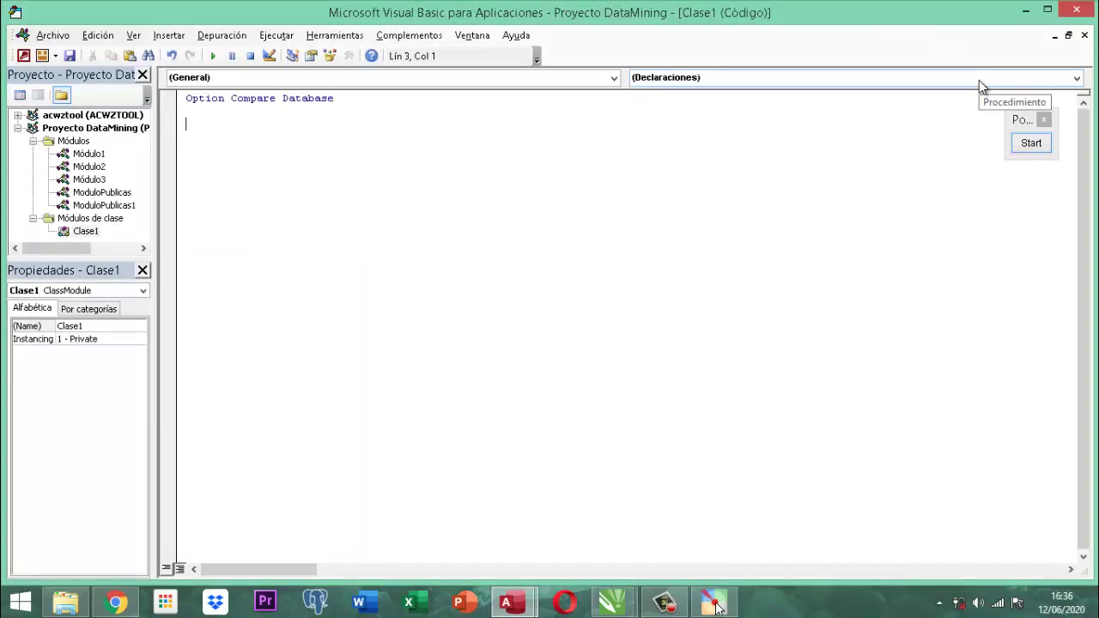
key("ctrl+v")
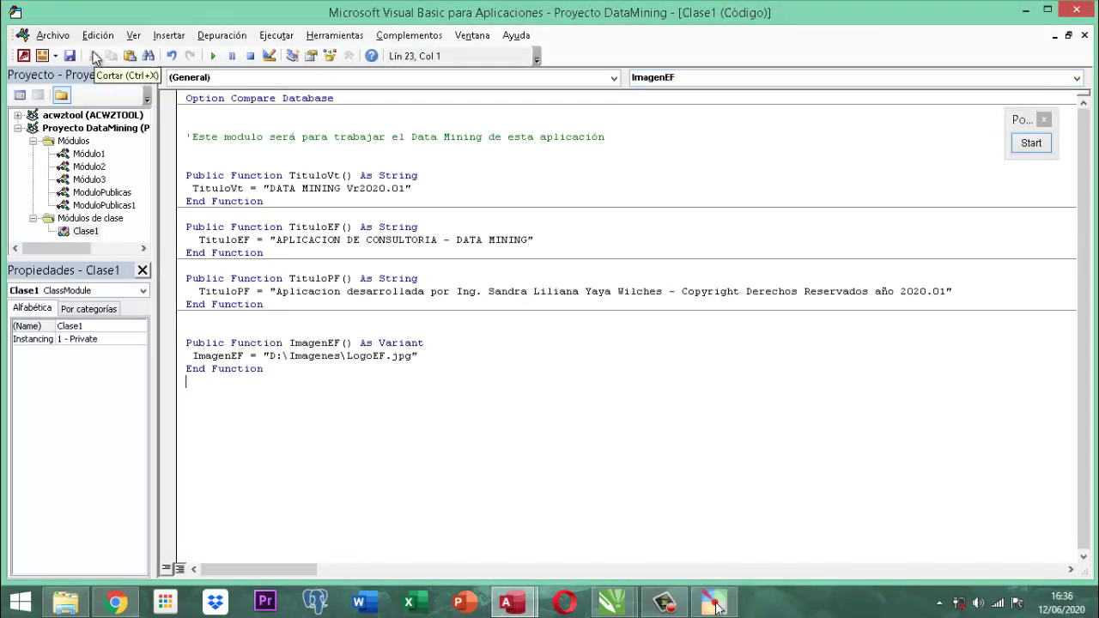
left_click(72, 56)
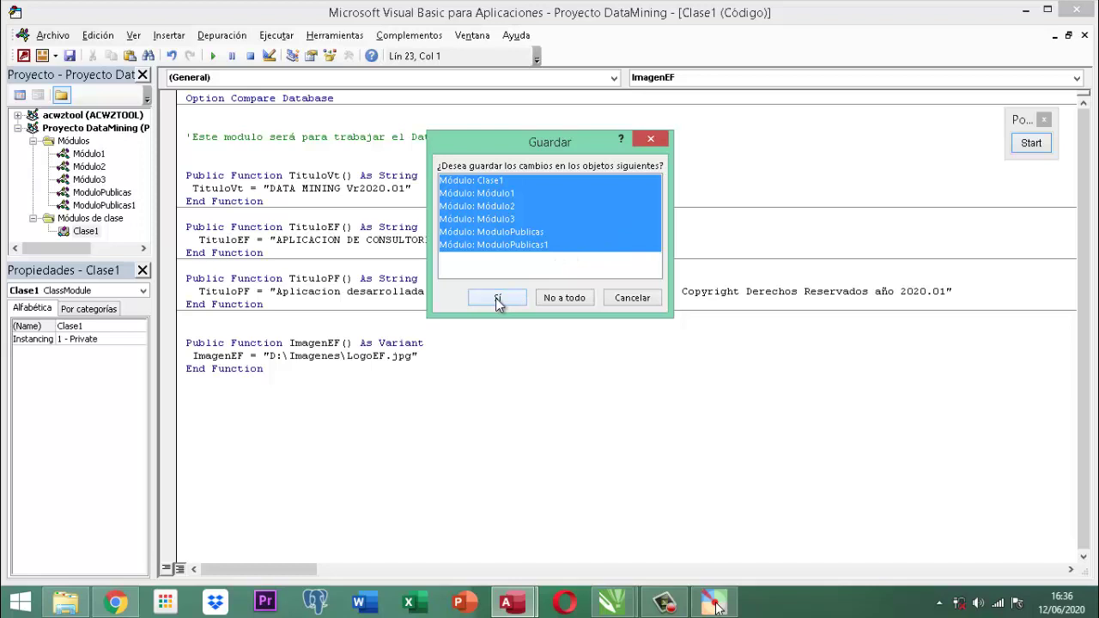
left_click(633, 298)
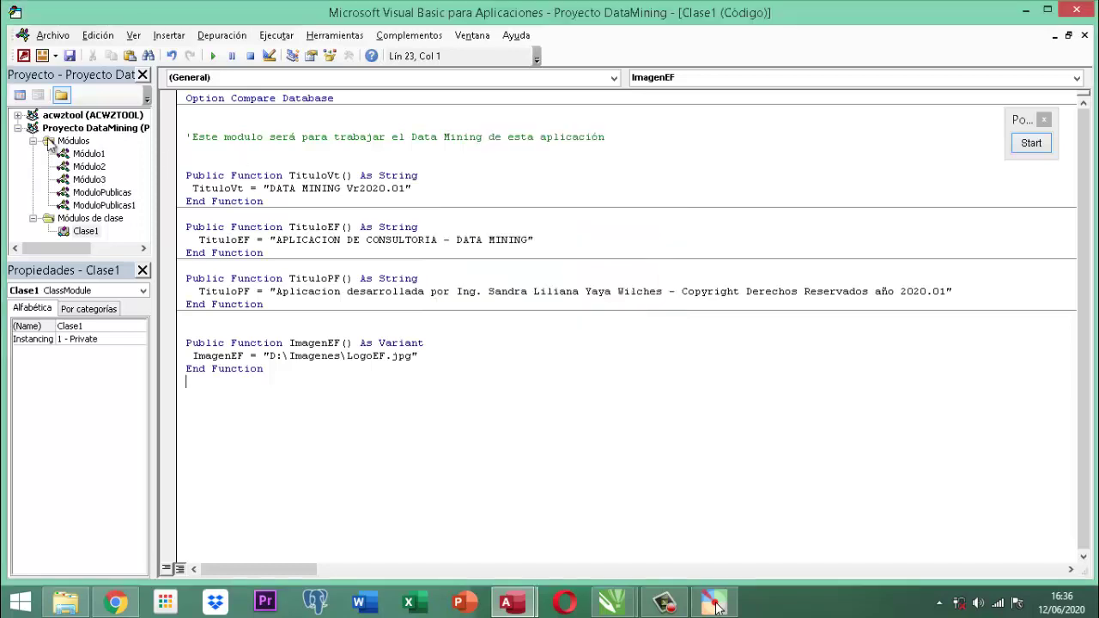
left_click(85, 232)
right_click(86, 232)
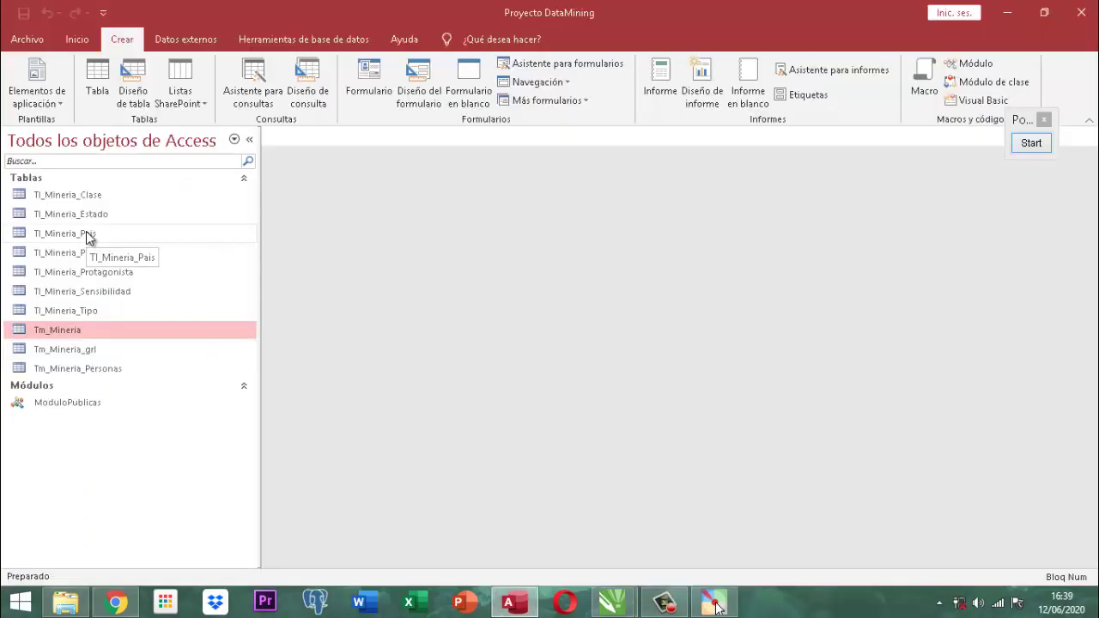
Remove ModuloPublicas from the project, exporting it to replace ModuloPublicas.bas, then close the VBA editor.
double_click(75, 401)
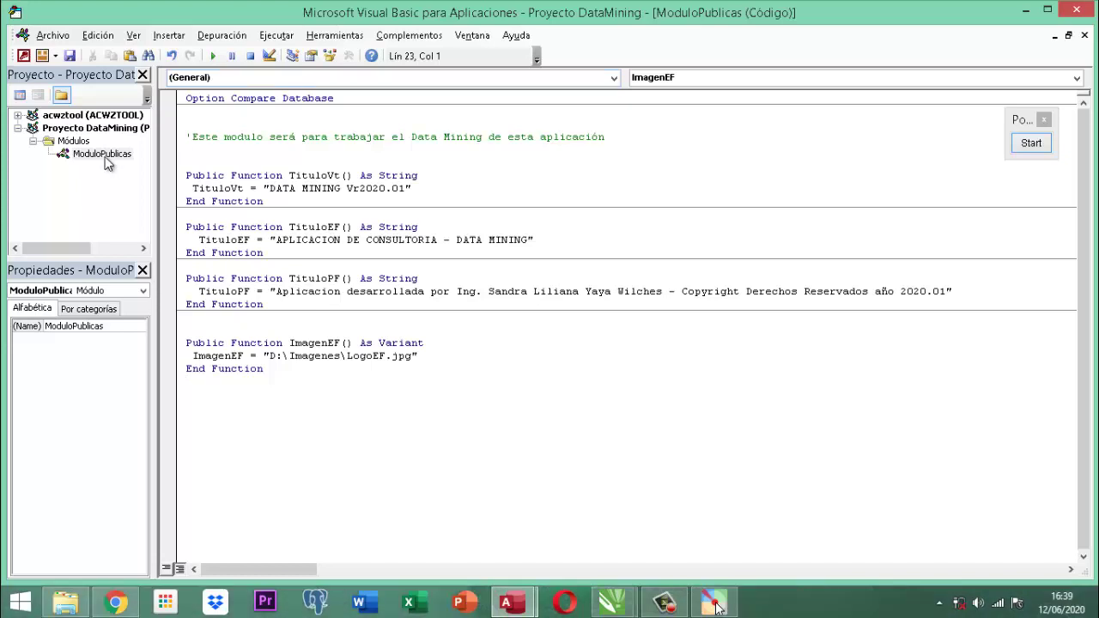
right_click(101, 160)
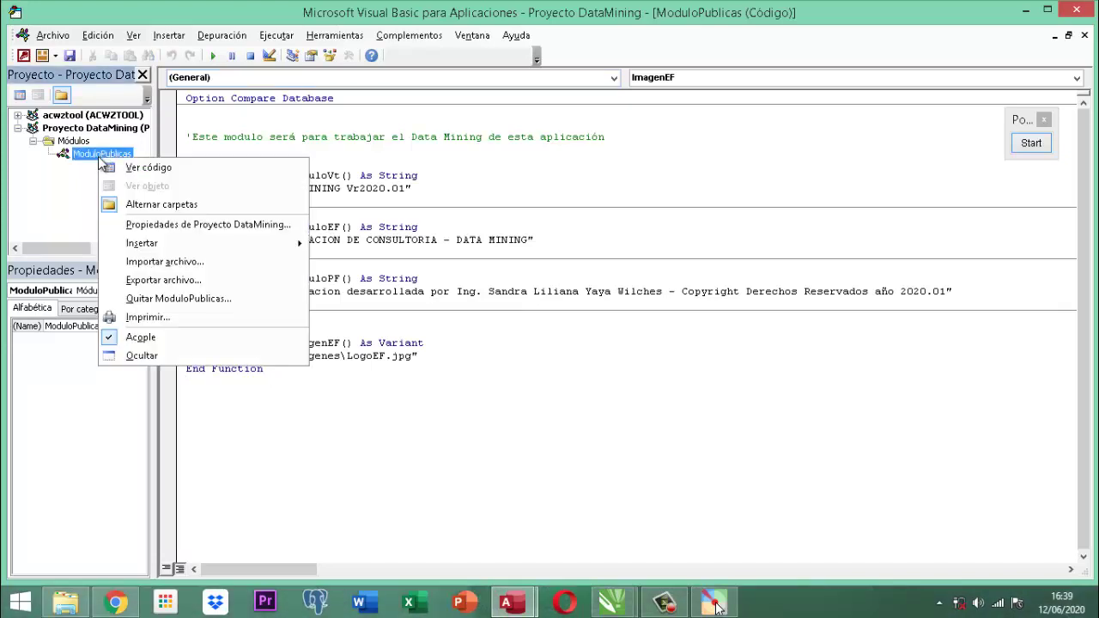
left_click(189, 297)
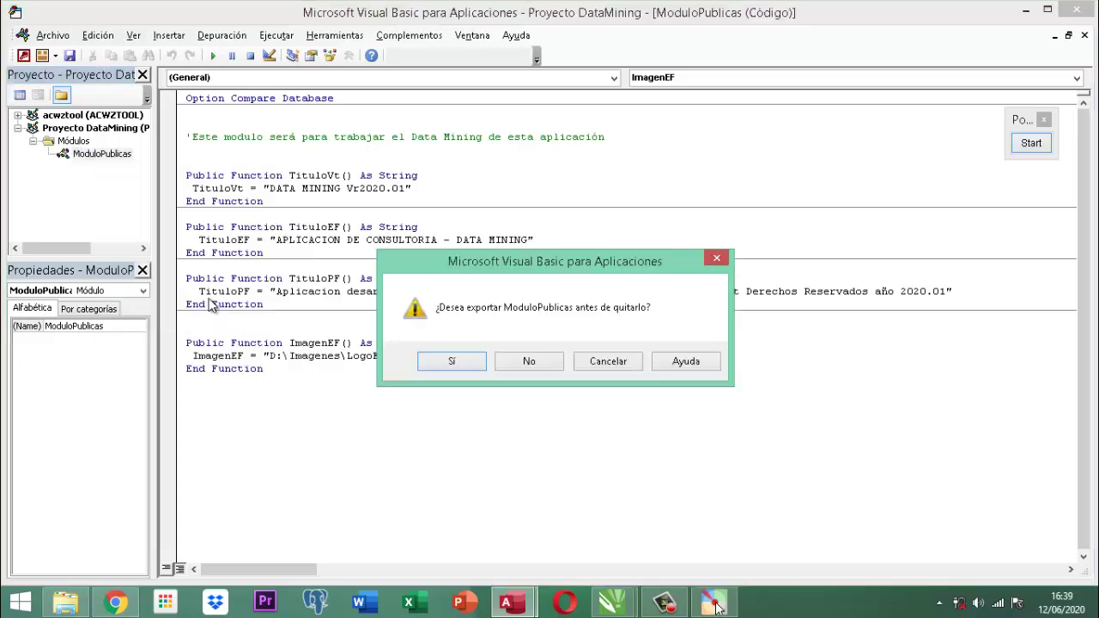
left_click(455, 362)
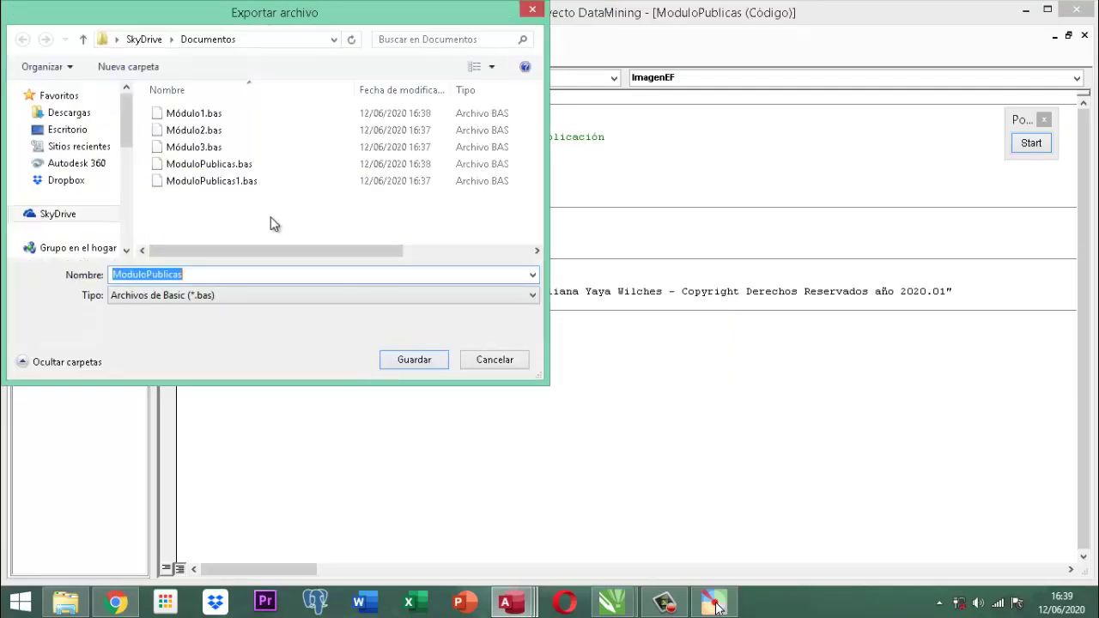
left_click(418, 368)
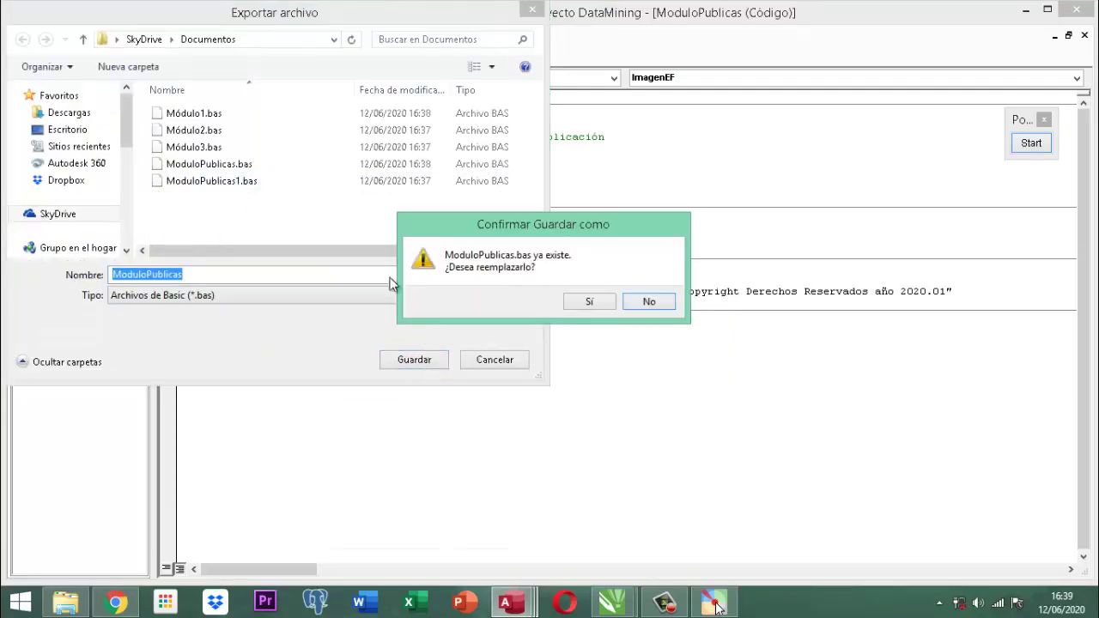
left_click(593, 301)
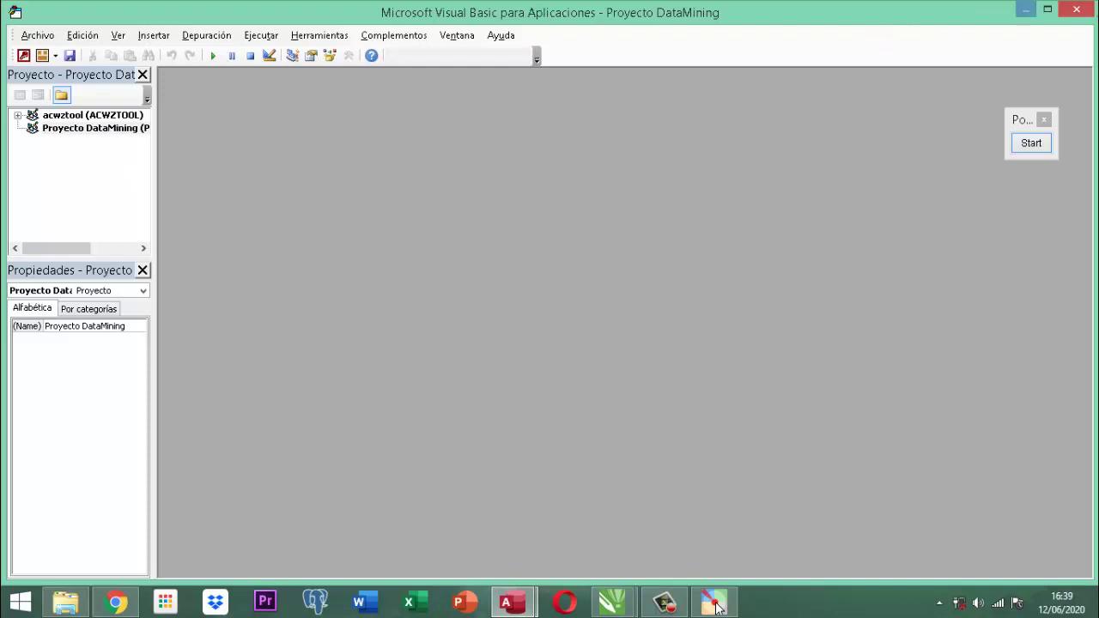
left_click(1076, 10)
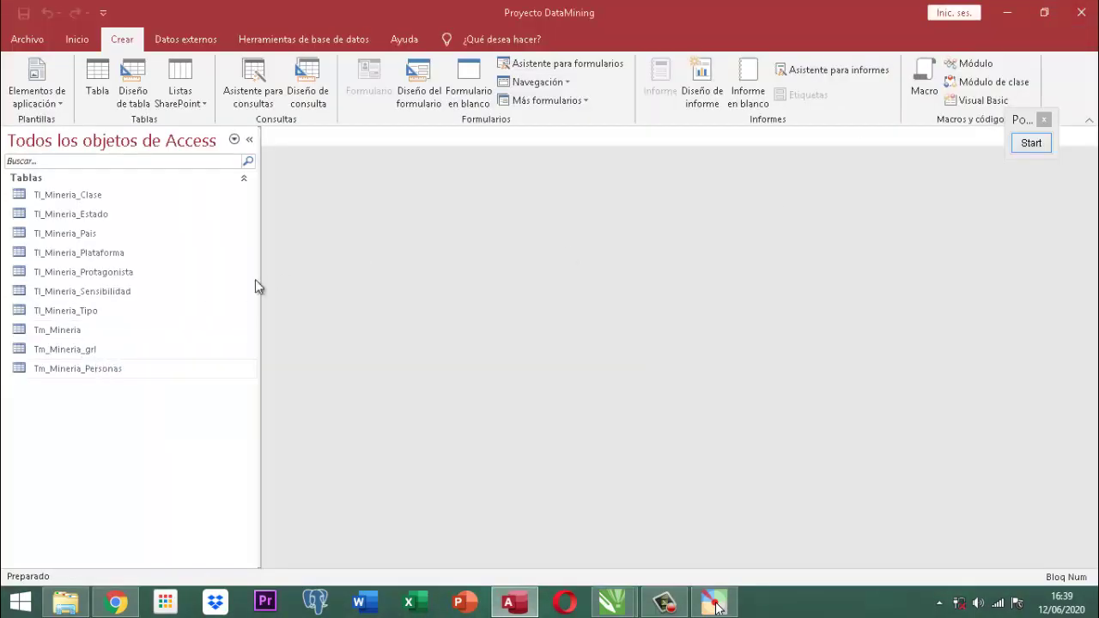
Create a new module with the pasted TituloVt, TituloEF, TituloPF and ImagenEF functions, saved as ModuloPublicas.
left_click(973, 65)
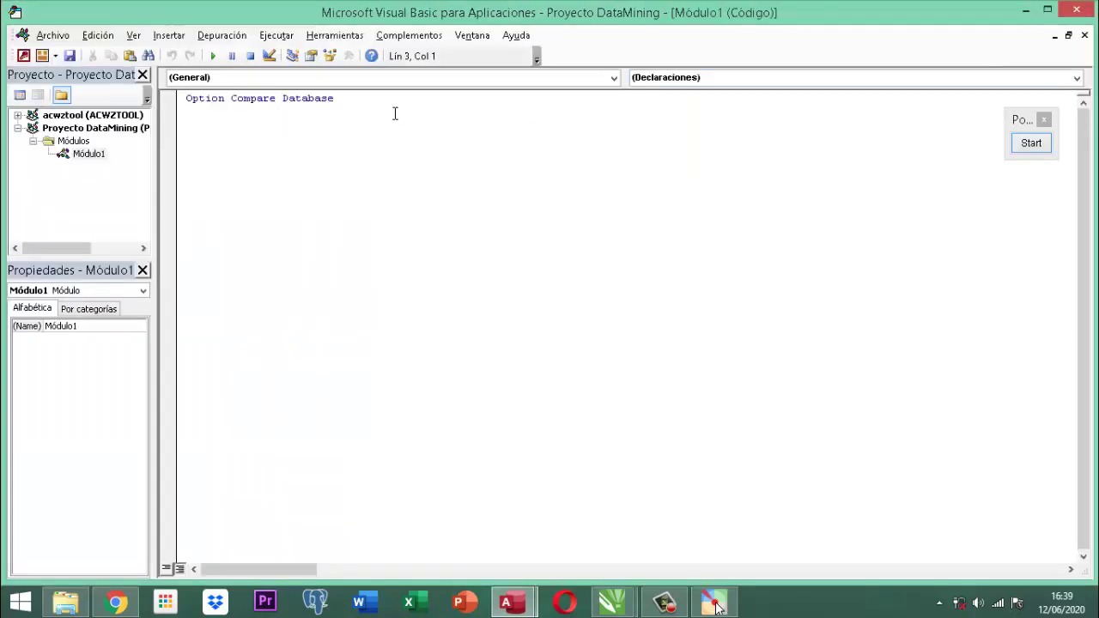
type("'Este modulo será para trabajar el Data Mining de esta aplicación   Public Function TituloVt() As String  TituloVt = \"DATA MINING Vr2020.01\" End Function  Public Function TituloEF() As String   TituloEF = \"APLICACION DE CONSULTORIA - DATA MINING\" End Function  Public Function TituloPF() As String   TituloPF = \"Aplicacion desarrollada por Ing. Sandra Liliana Yaya Wilches - Copyright Derechos Reservados año 2020.01\" End Function   Public Function ImagenEF() As Variant  ImagenEF = \"D:\\Imagenes\\LogoEF.jpg\" End Function")
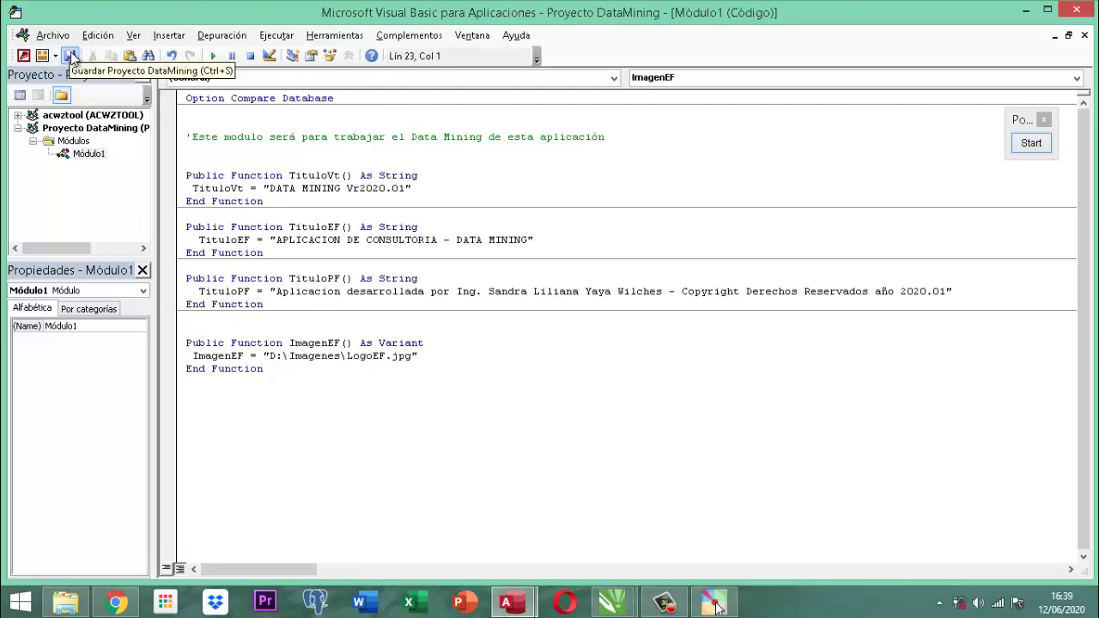
left_click(72, 56)
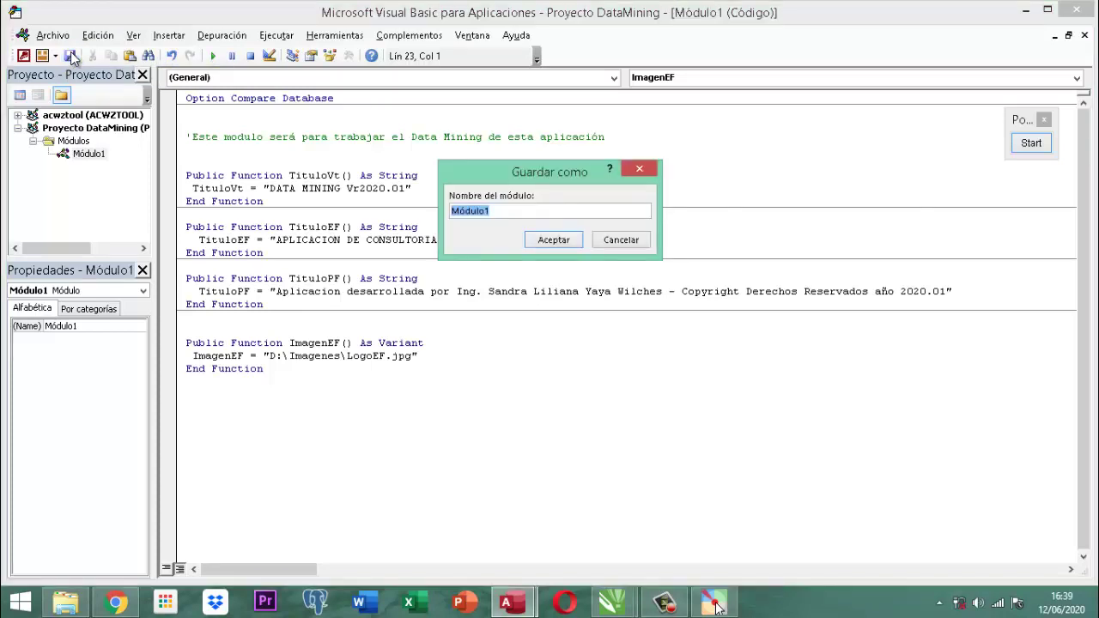
type("ModuloPublicas")
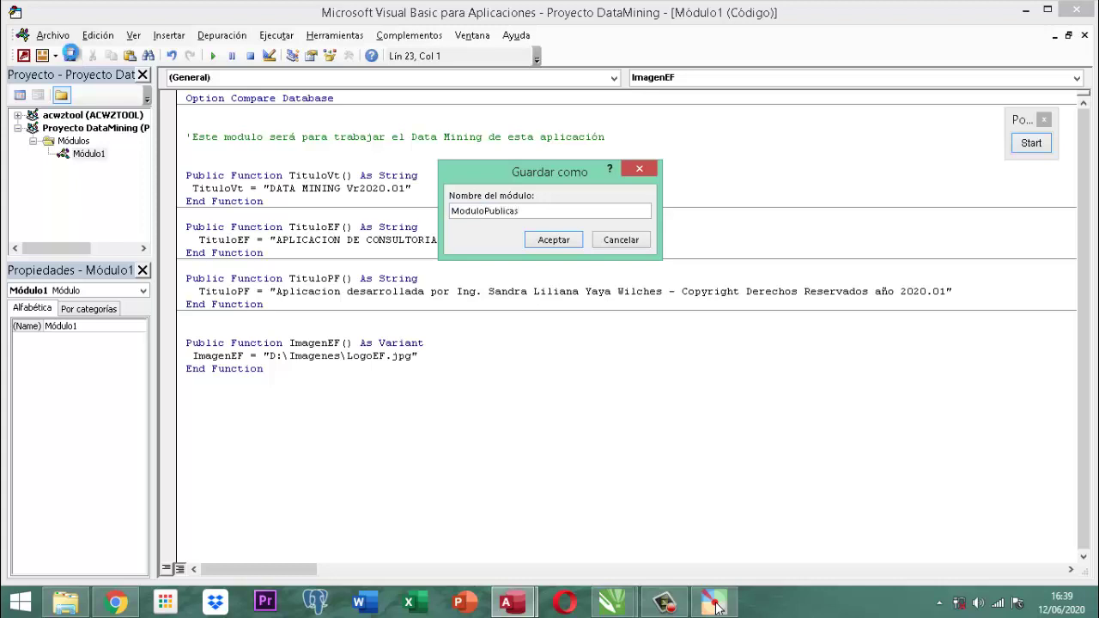
key("Return")
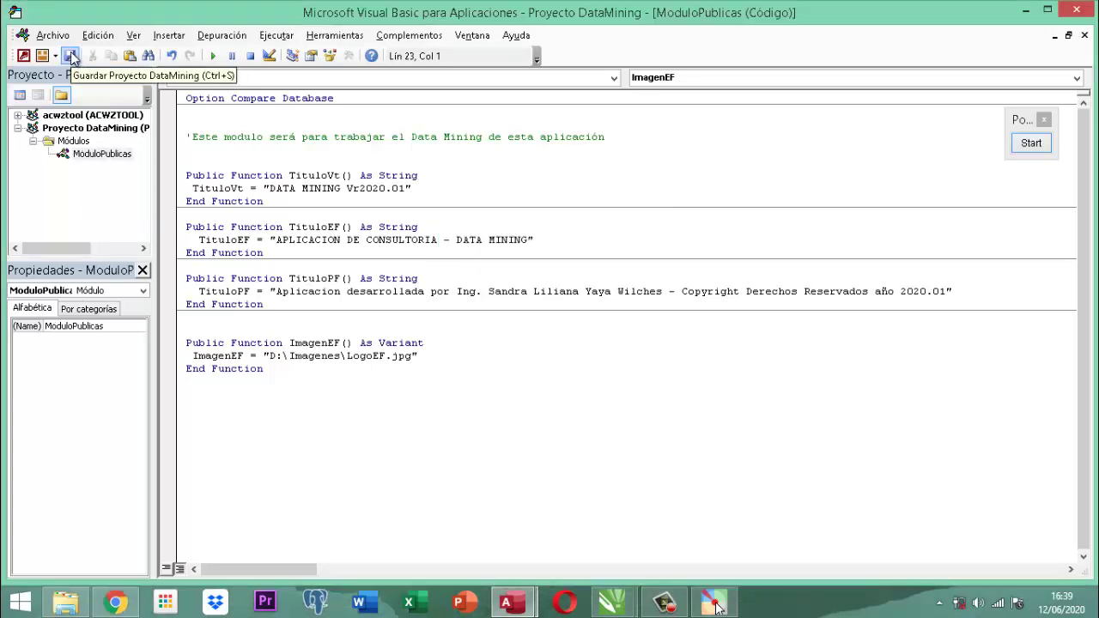
left_click(1078, 9)
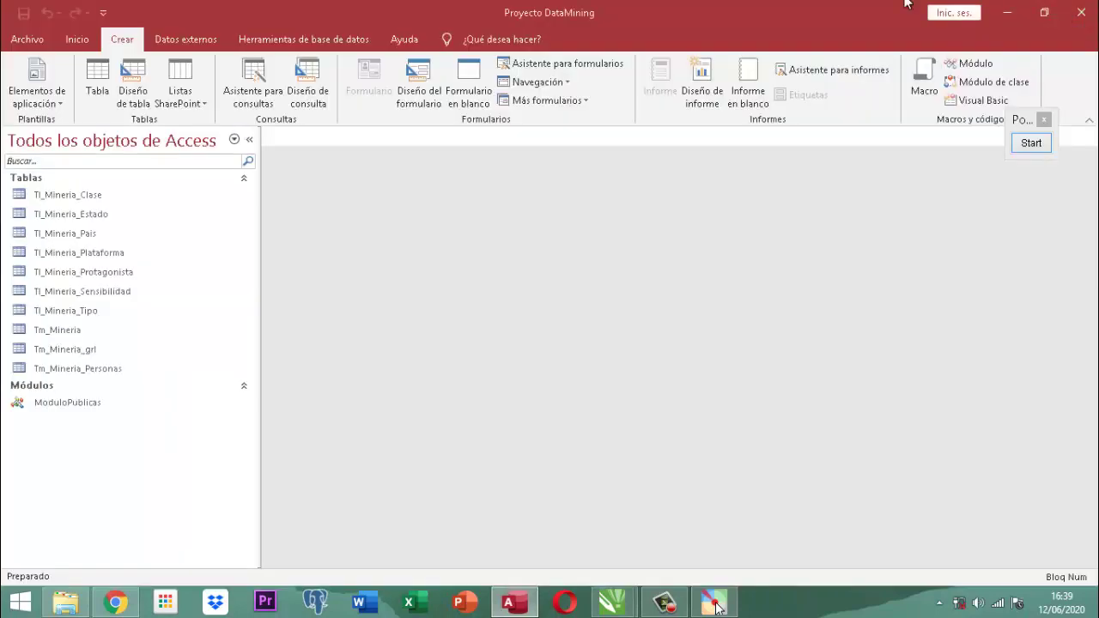
double_click(57, 407)
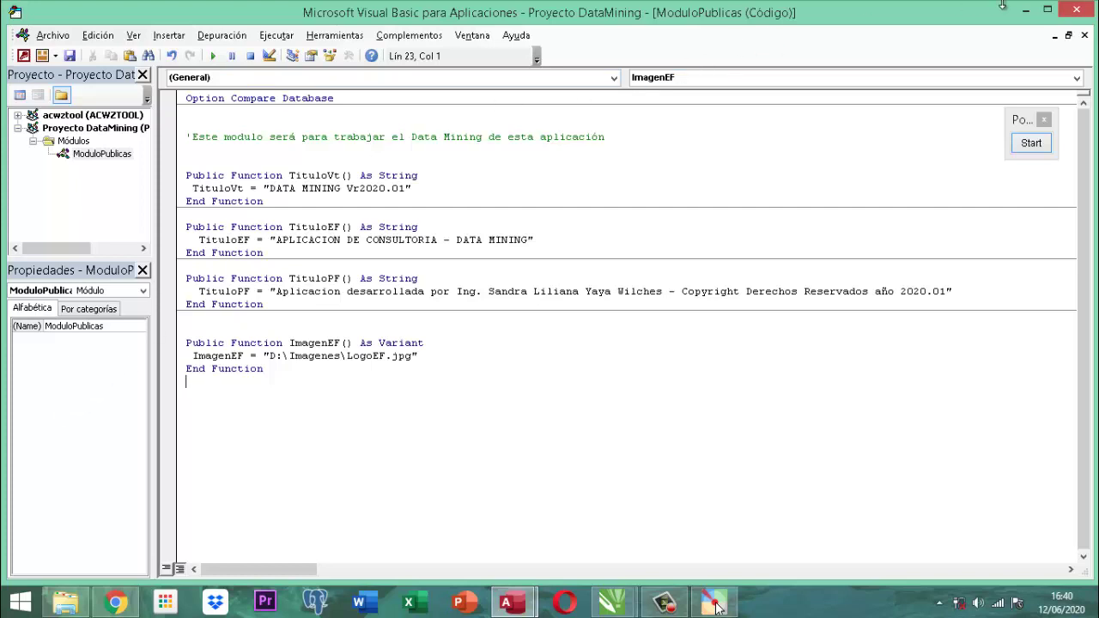
left_click(1089, 8)
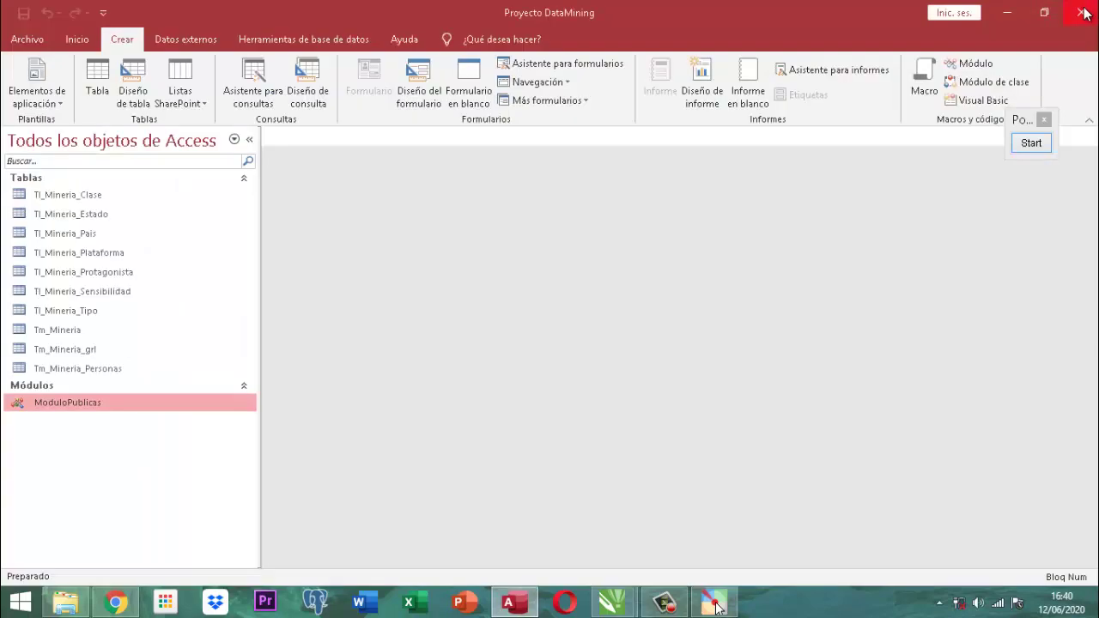
double_click(30, 407)
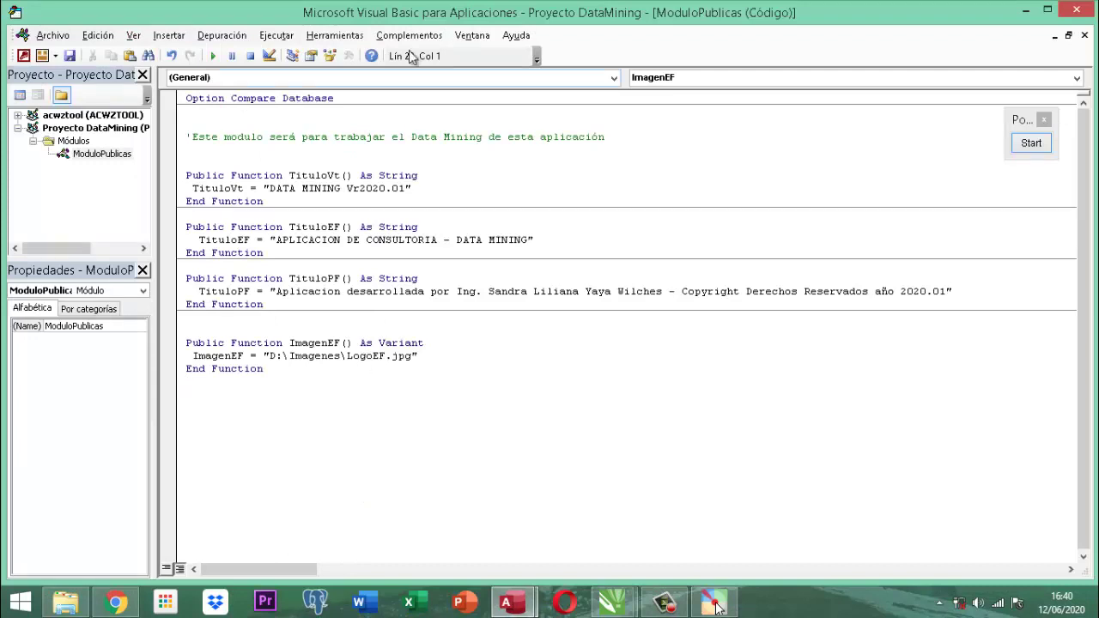
left_click(352, 34)
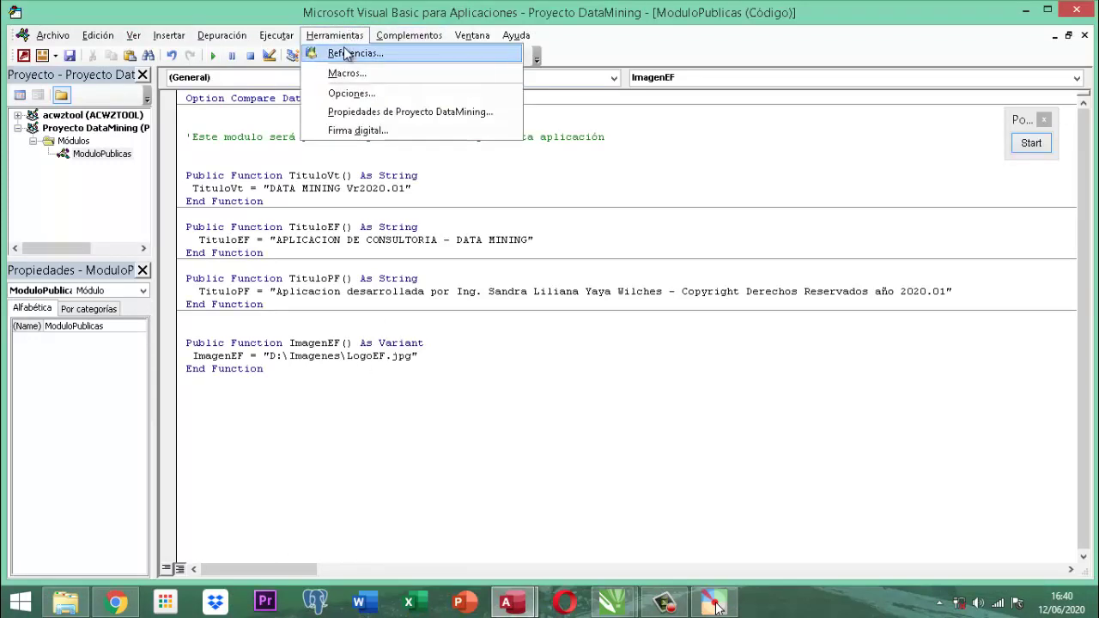
left_click(343, 53)
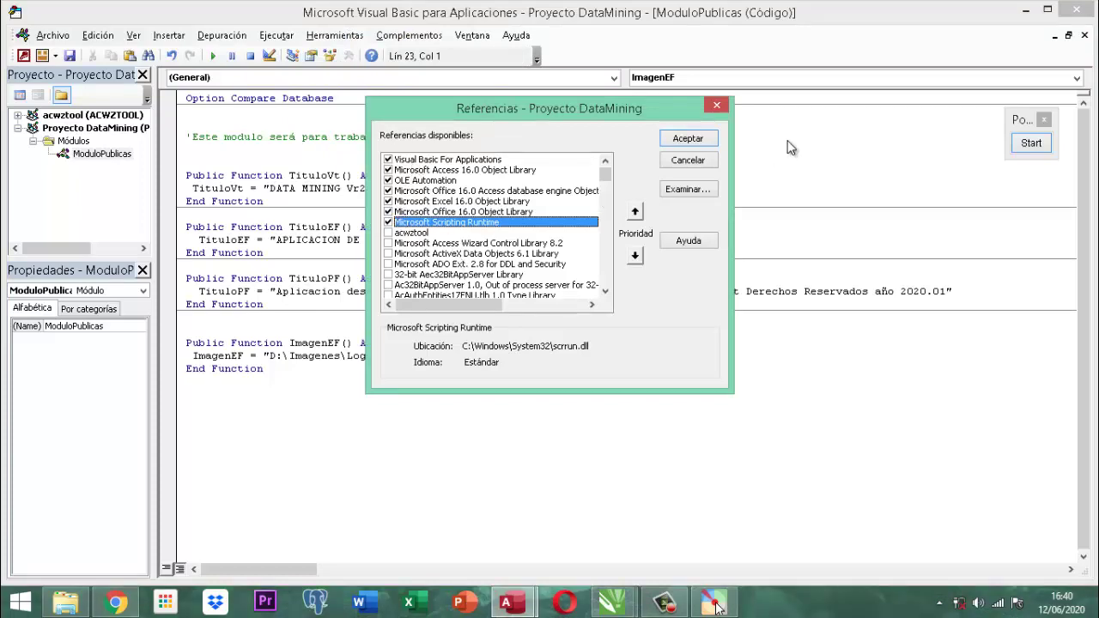
left_click(687, 161)
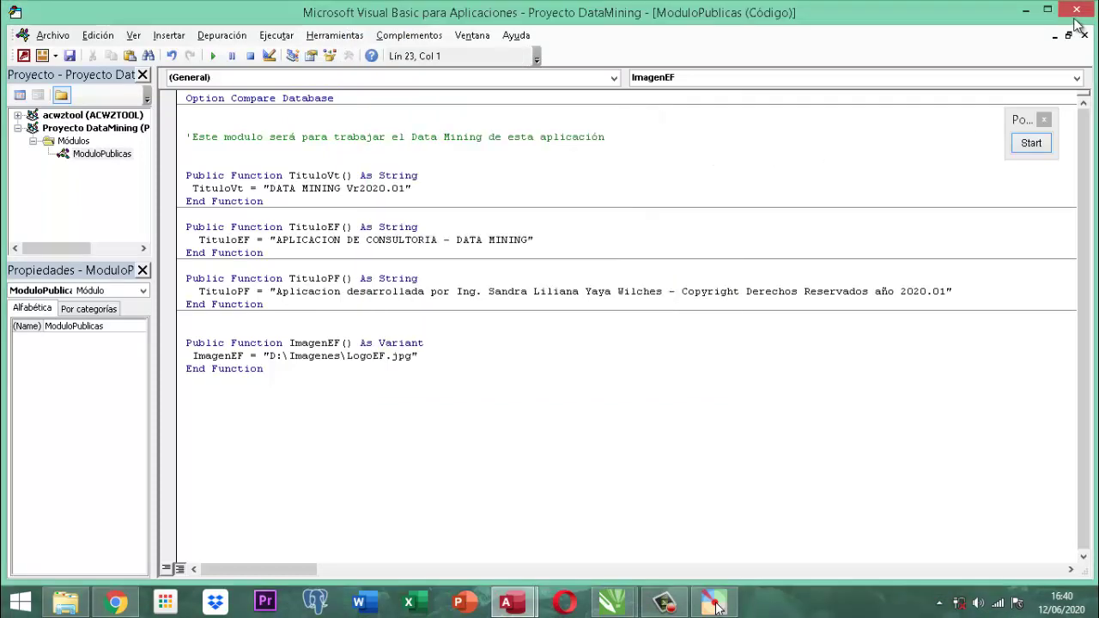
left_click(1078, 10)
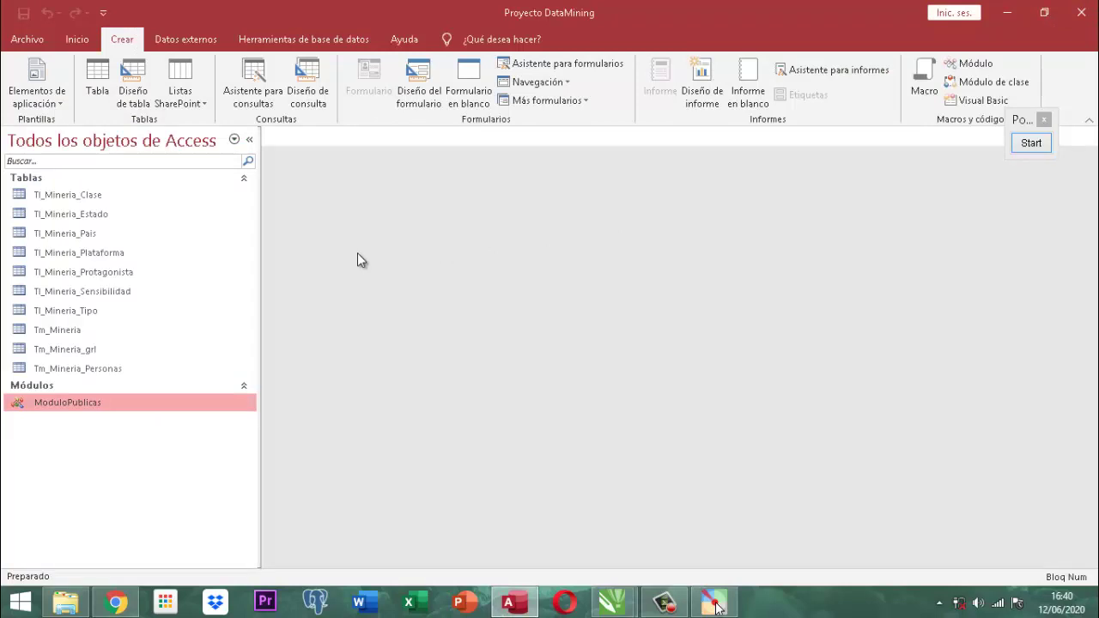
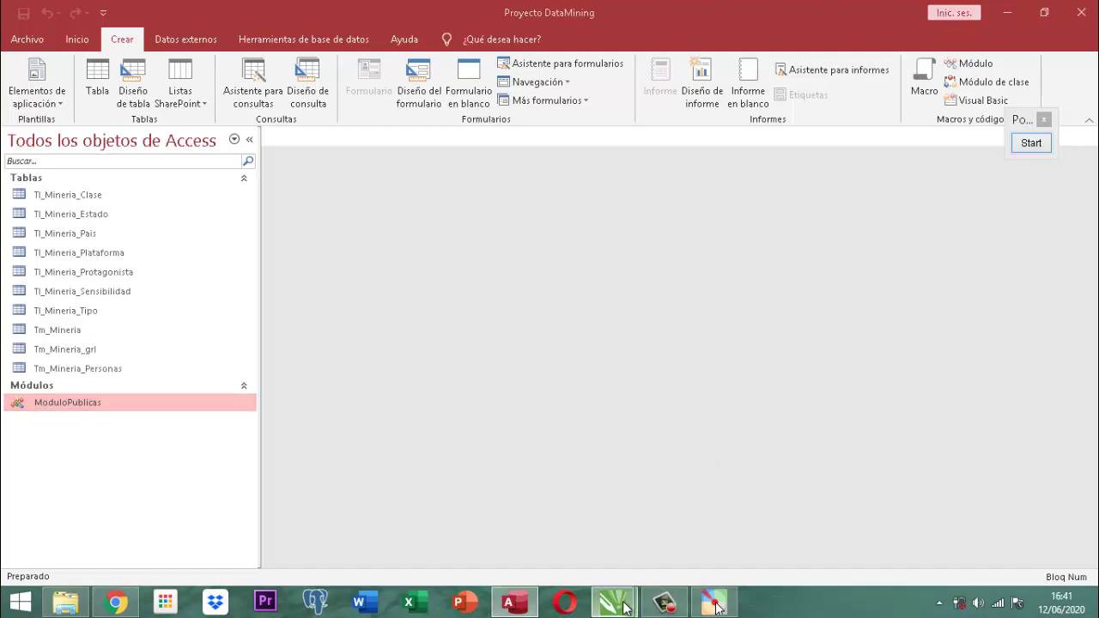
Switch from Access to the Caratula Diseño.cdr cover design in CorelDRAW.
mouse_move(624, 606)
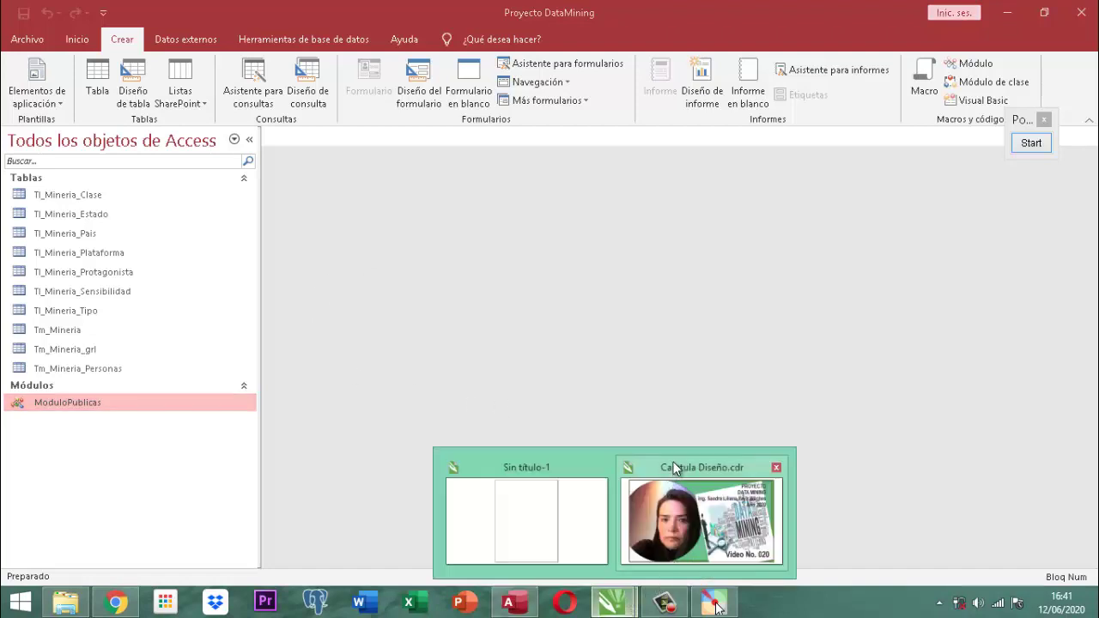
left_click(675, 468)
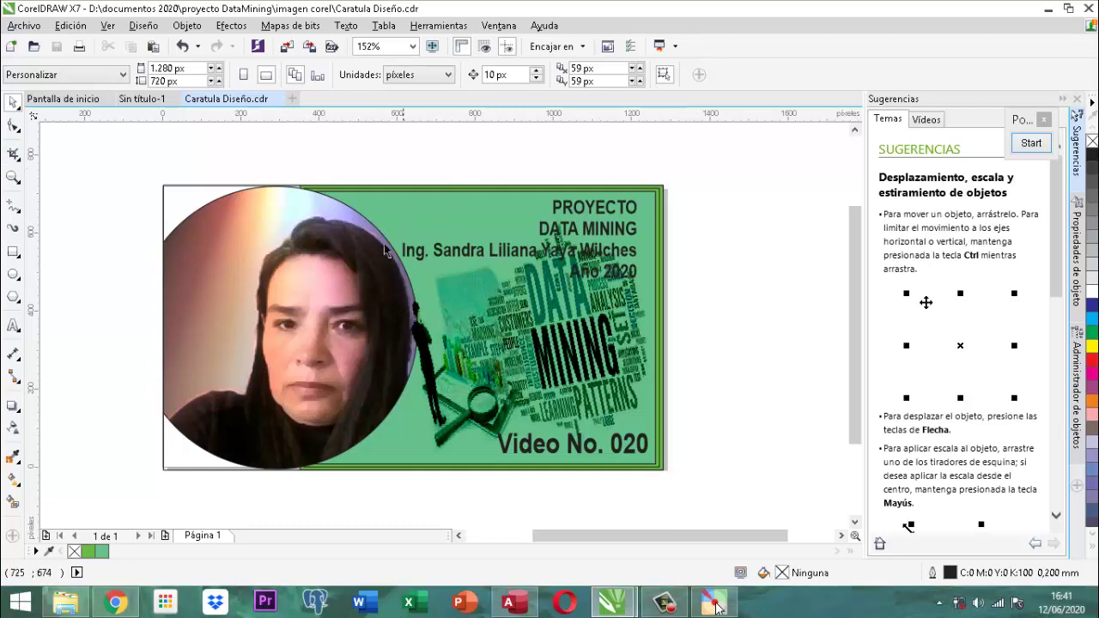
Edit the cover's PowerClip contents and delete the circular photo.
left_click(344, 256)
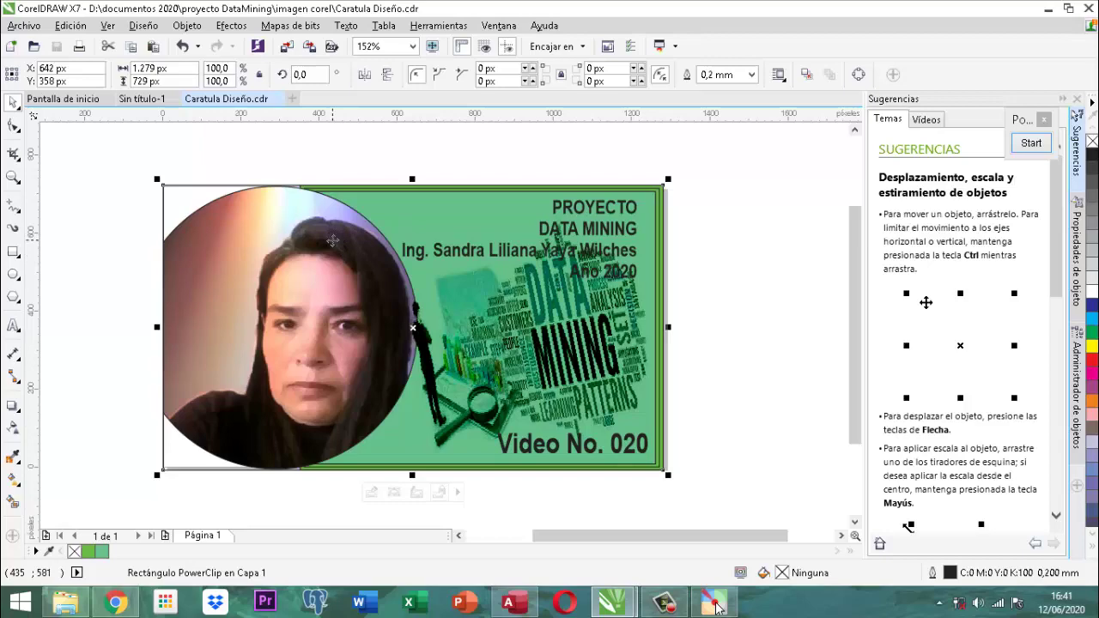
right_click(332, 241)
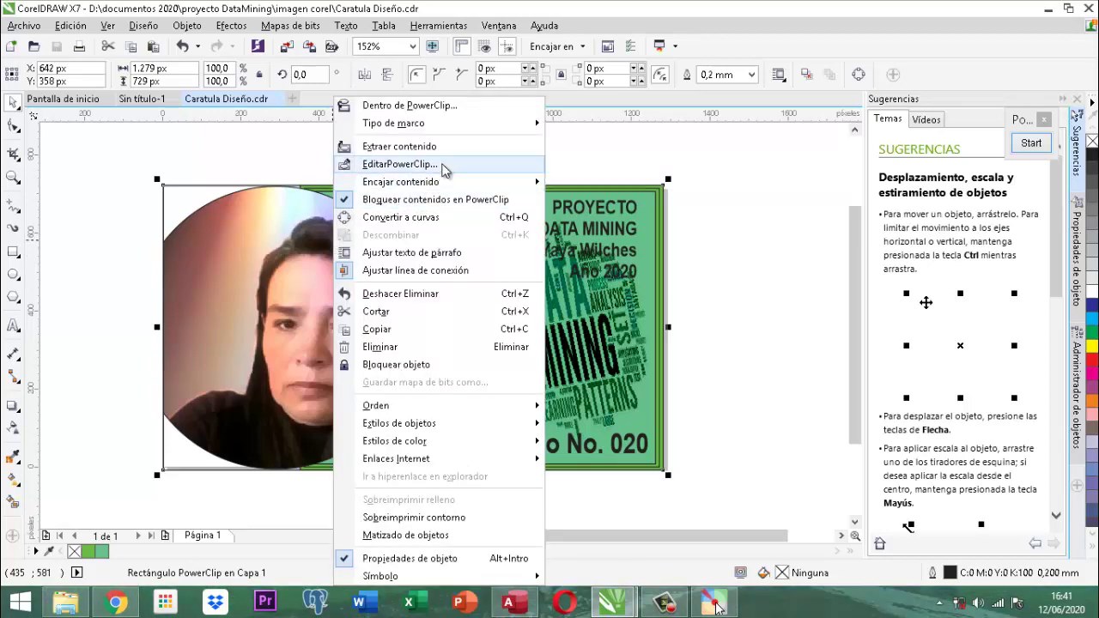
left_click(443, 166)
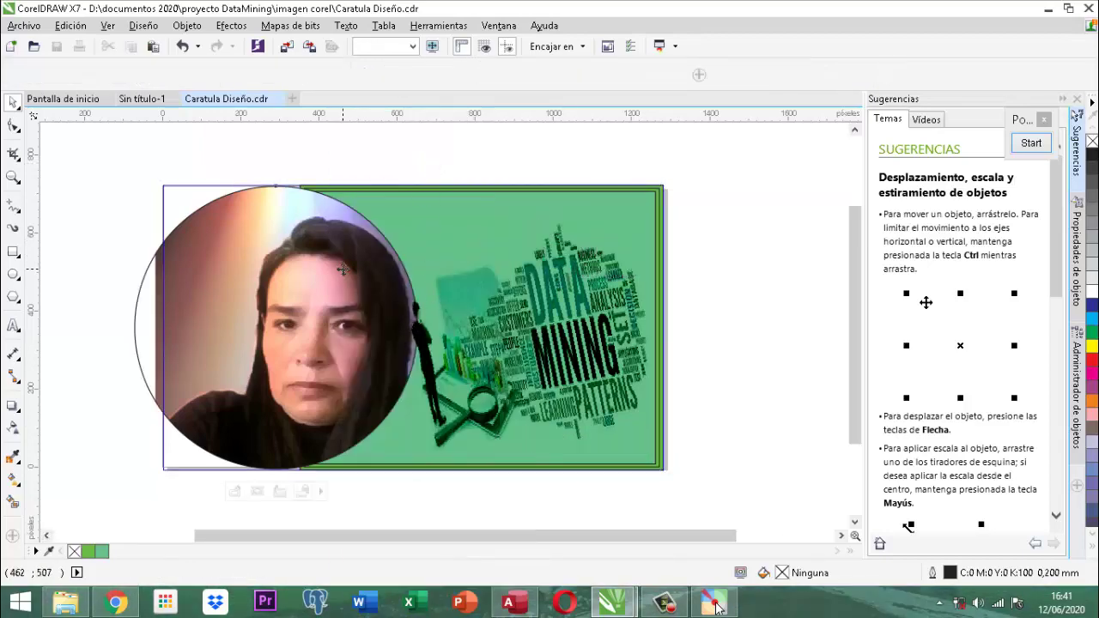
key("Delete")
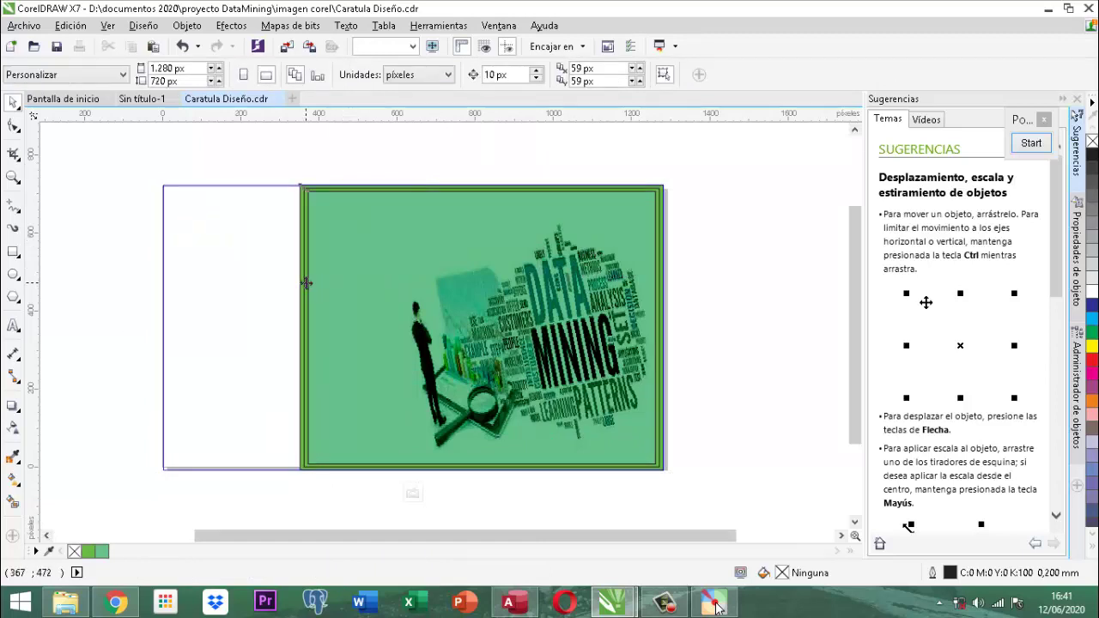
Stretch the green background image leftward to fill the cover, then finish editing the PowerClip.
left_click(307, 283)
left_click_drag(296, 327, 157, 327)
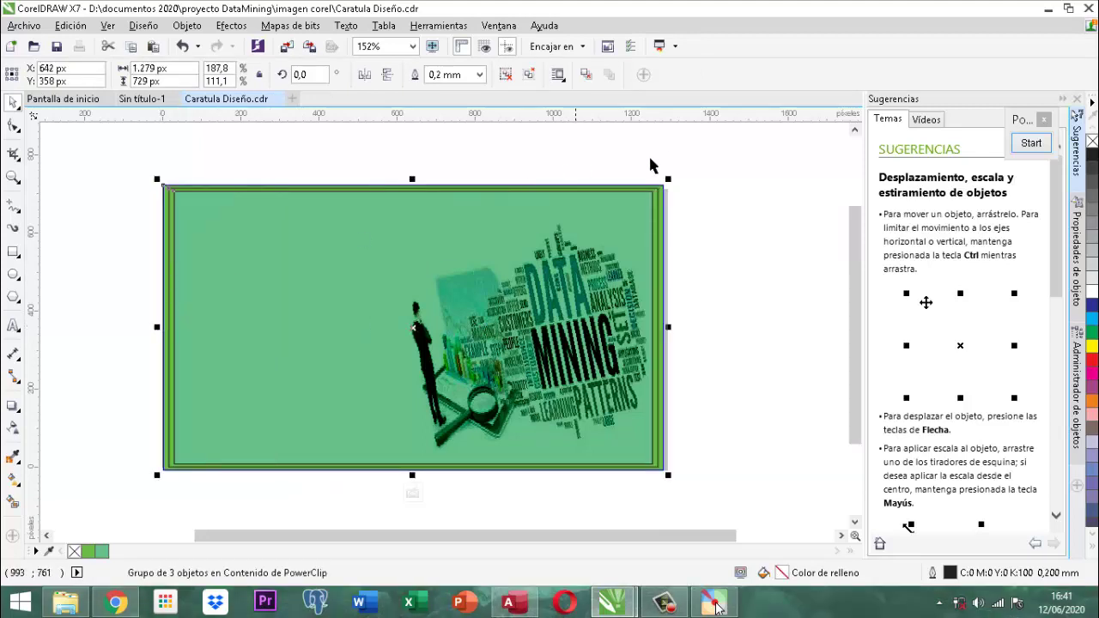
left_click(484, 214, "ctrl")
right_click(483, 214)
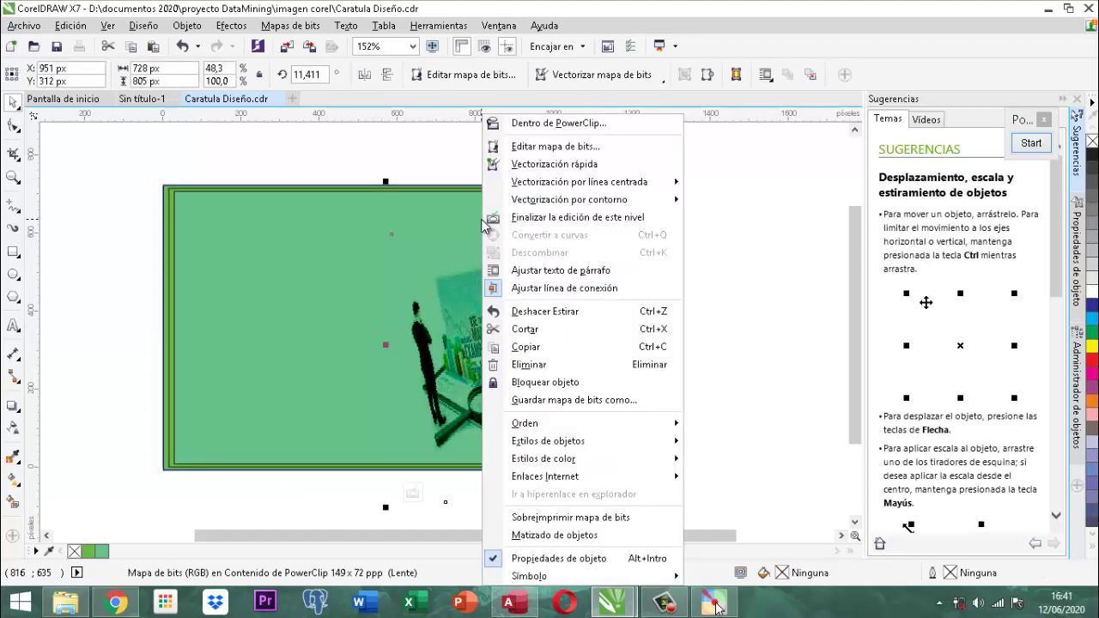
left_click(532, 218)
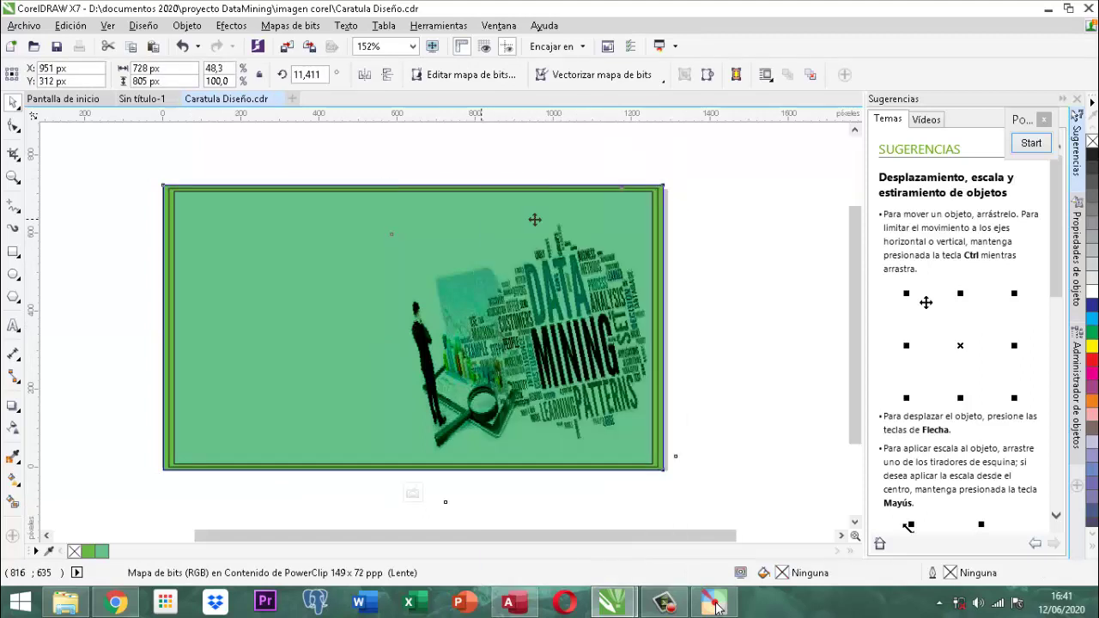
left_click(746, 223)
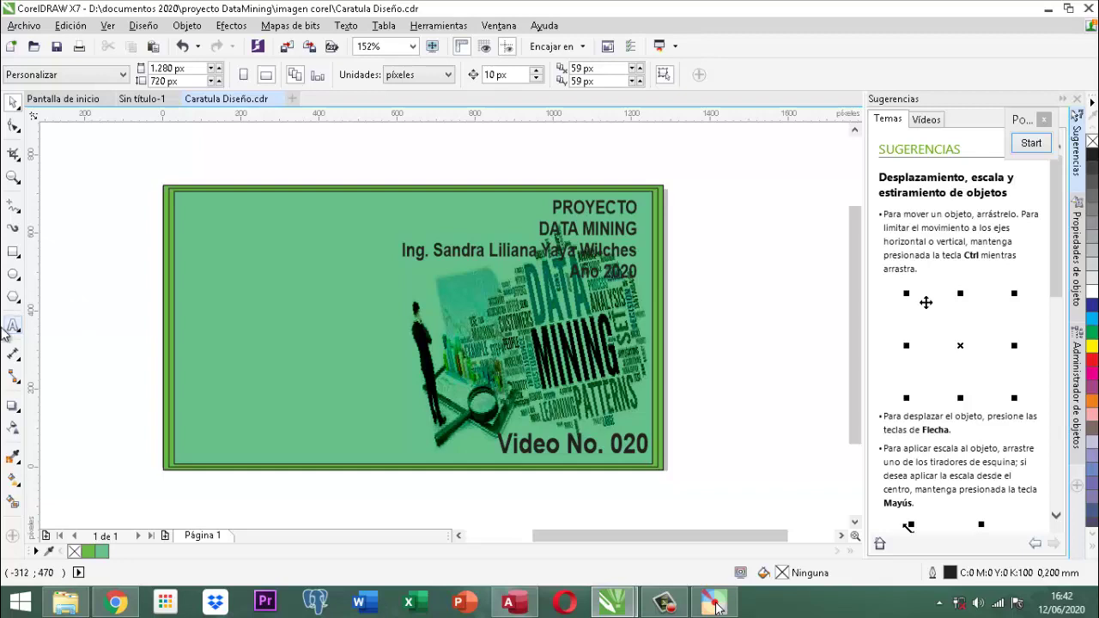
Create a text object above the page reading CONSULTOR.
left_click(13, 324)
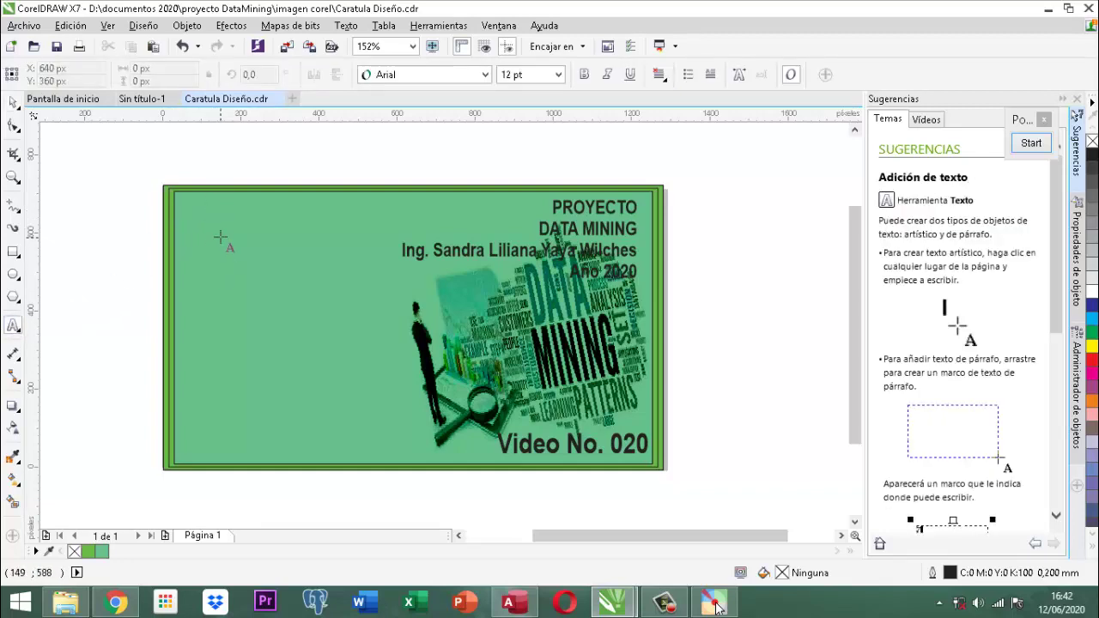
left_click(197, 140)
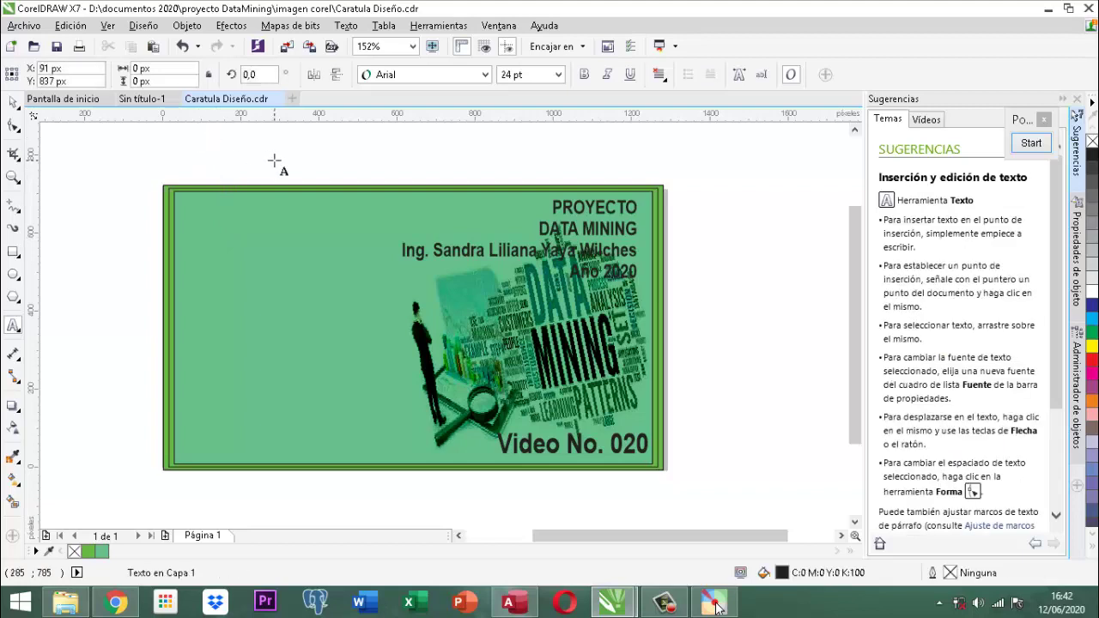
type("CCnsultor")
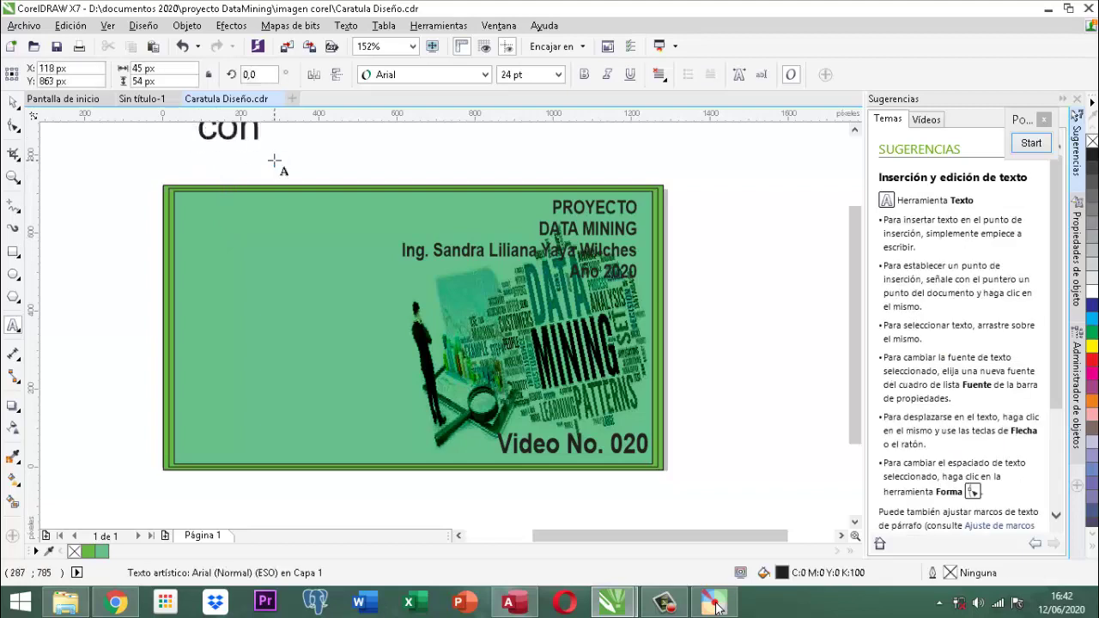
key("BackSpace")
key("BackSpace")
key("BackSpace")
key("BackSpace")
key("BackSpace")
key("BackSpace")
key("BackSpace")
key("BackSpace")
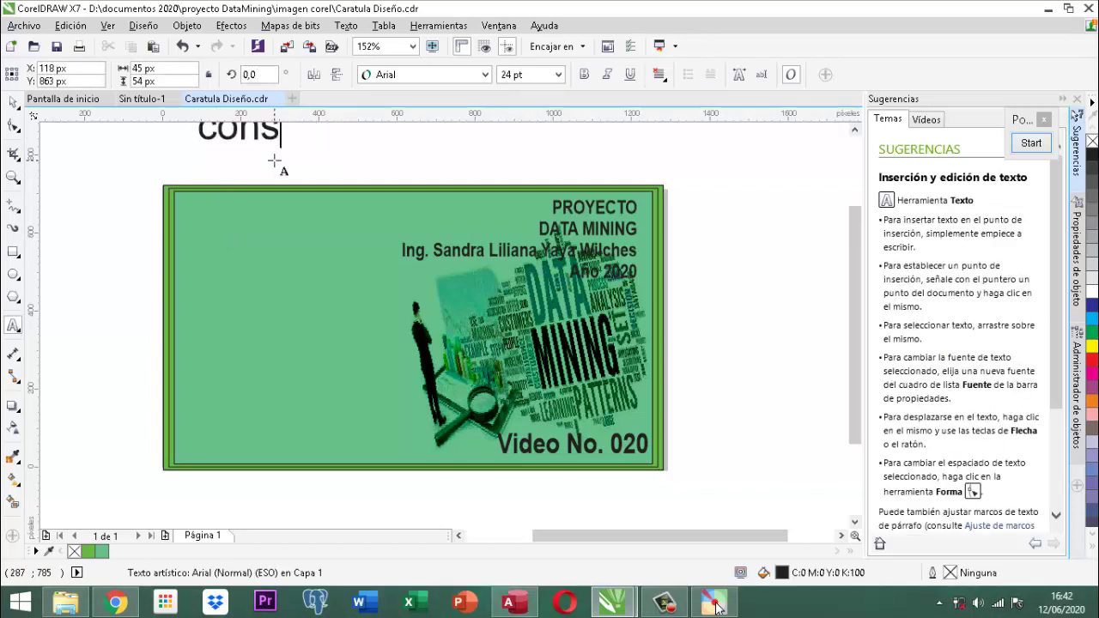
key("BackSpace")
type("CONSULTOR")
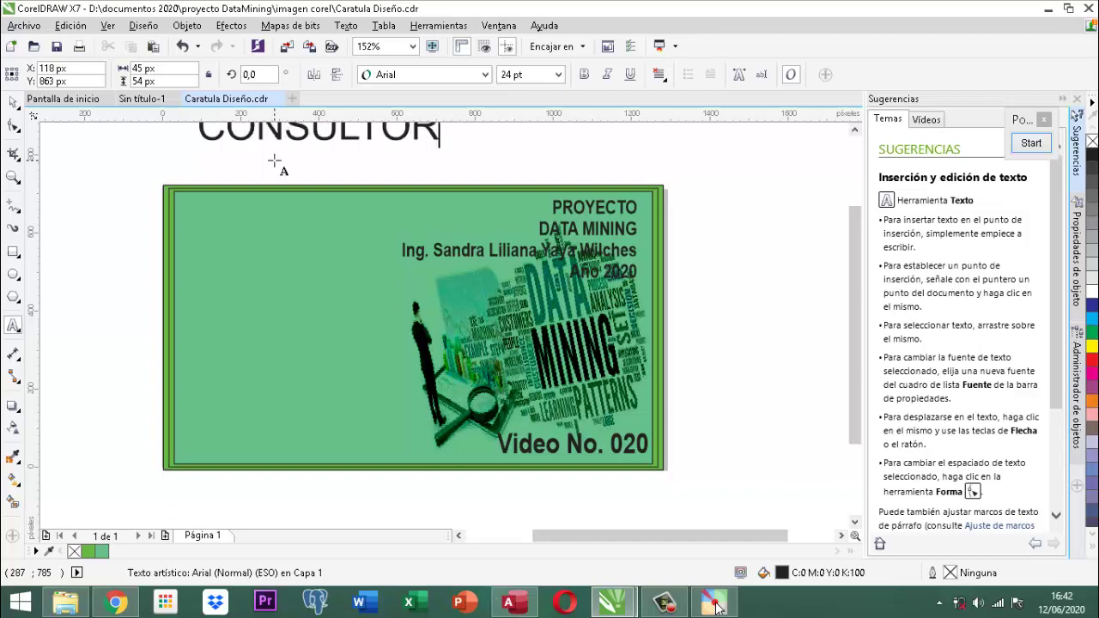
Add DATOS as a centred second line and move the text onto the cover's left side.
key("Return")
type("DATOS")
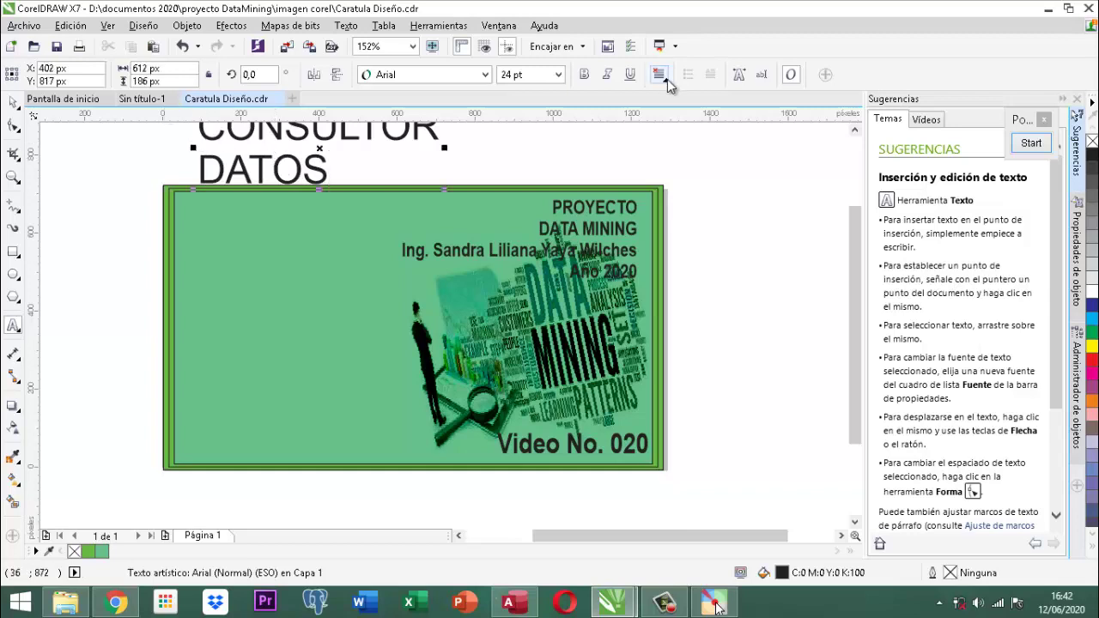
key("ctrl+e")
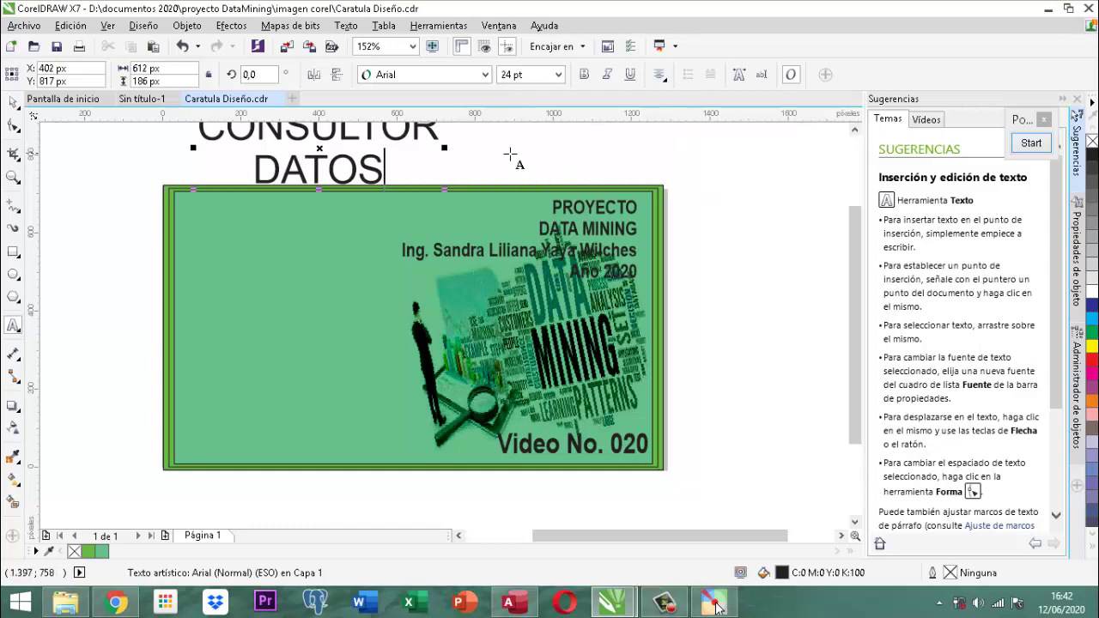
left_click(12, 105)
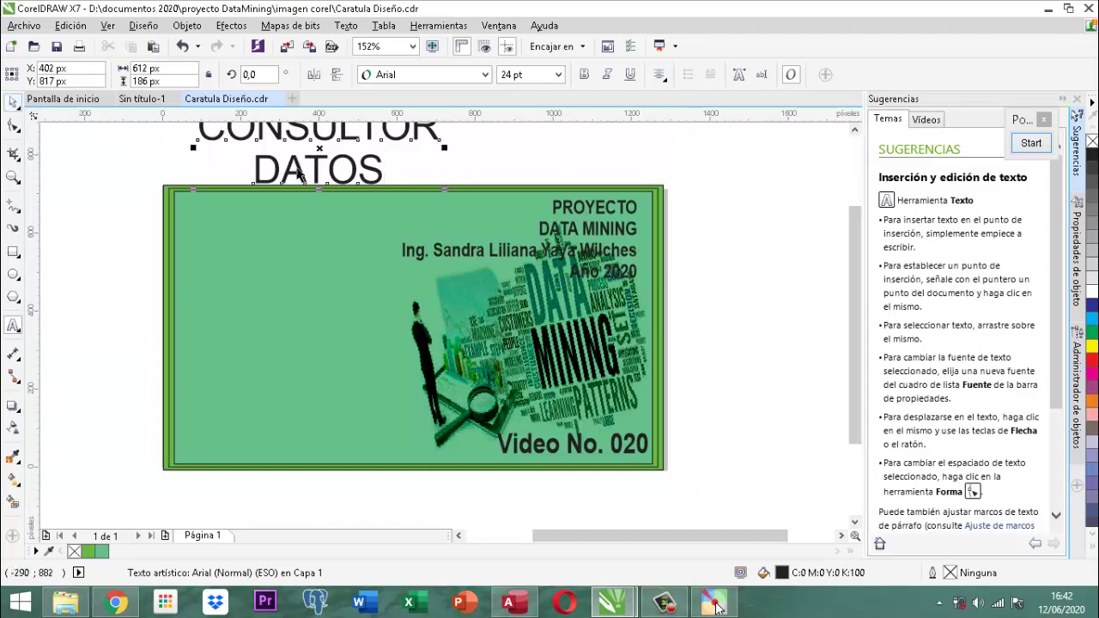
left_click_drag(283, 175, 260, 375)
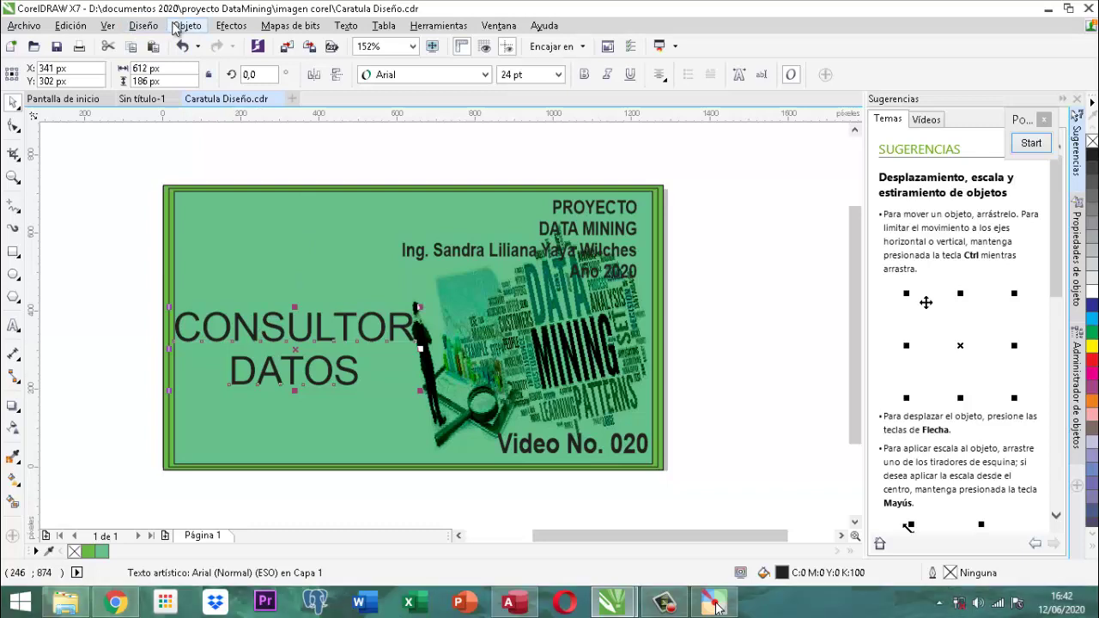
Apply Efectos > Añadir perspectiva to the CONSULTOR DATOS text.
left_click(176, 26)
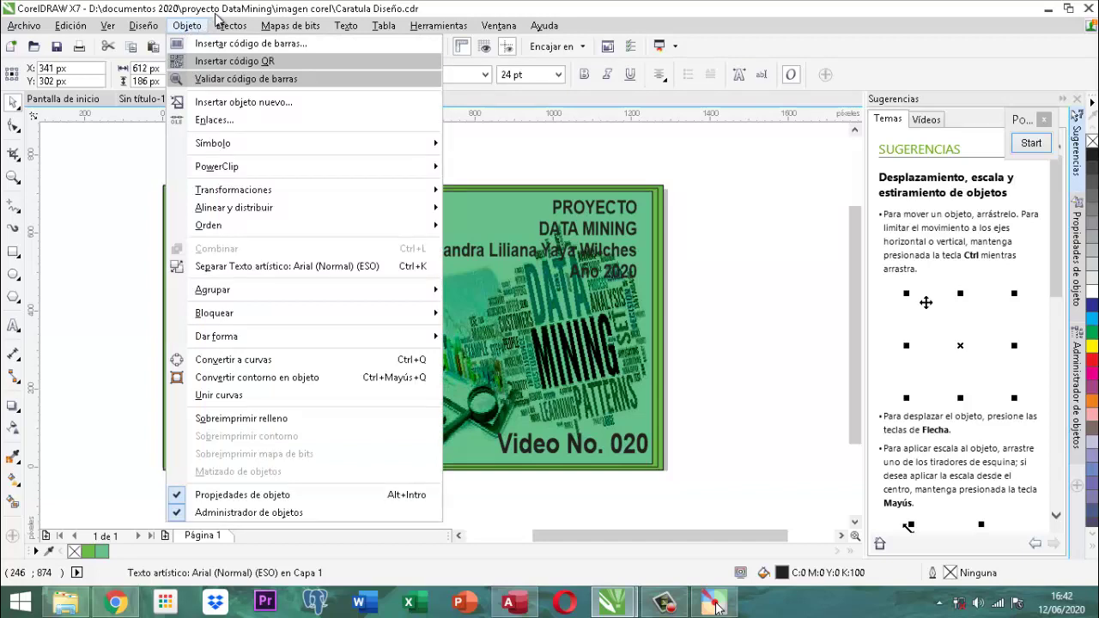
key("Escape")
left_click(249, 26)
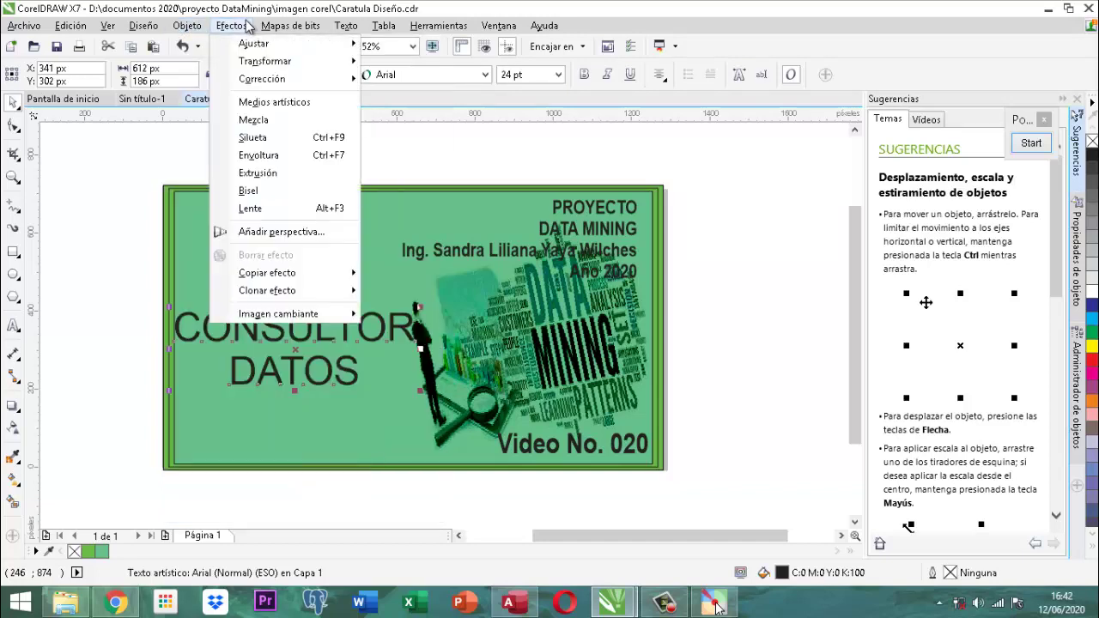
left_click(266, 233)
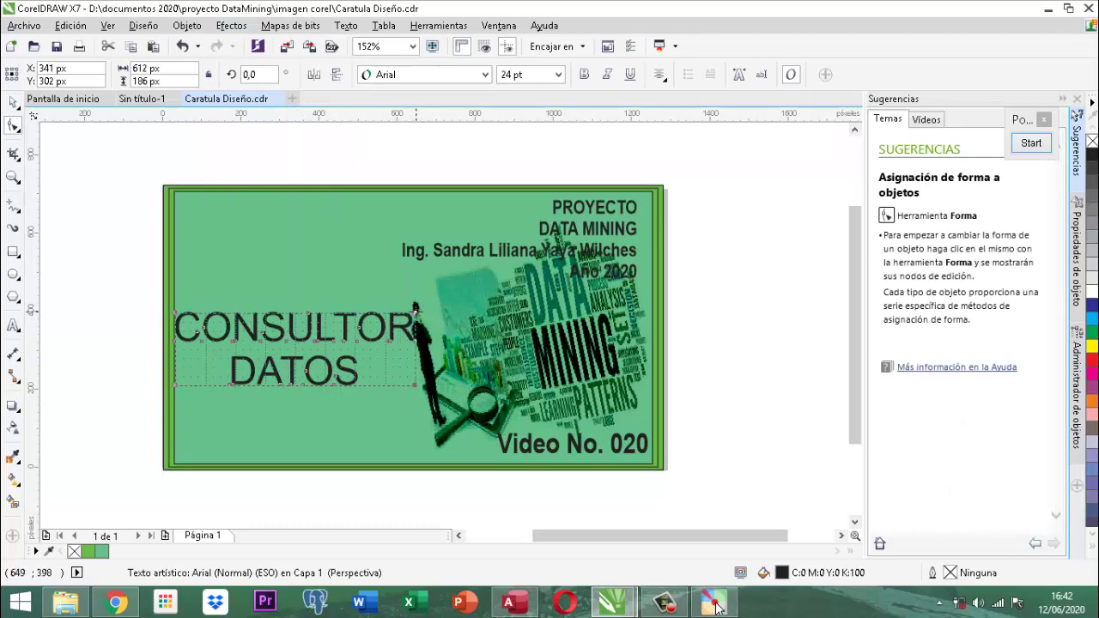
Drag the four perspective corners so the text grows larger toward its right side.
left_click_drag(415, 309, 374, 249)
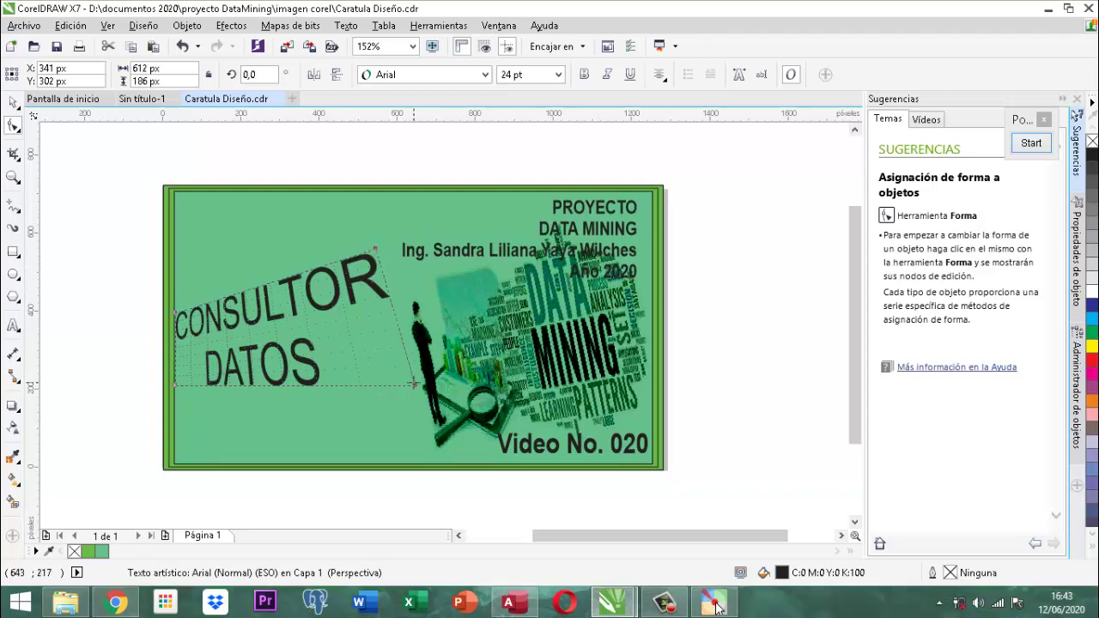
left_click_drag(411, 387, 397, 448)
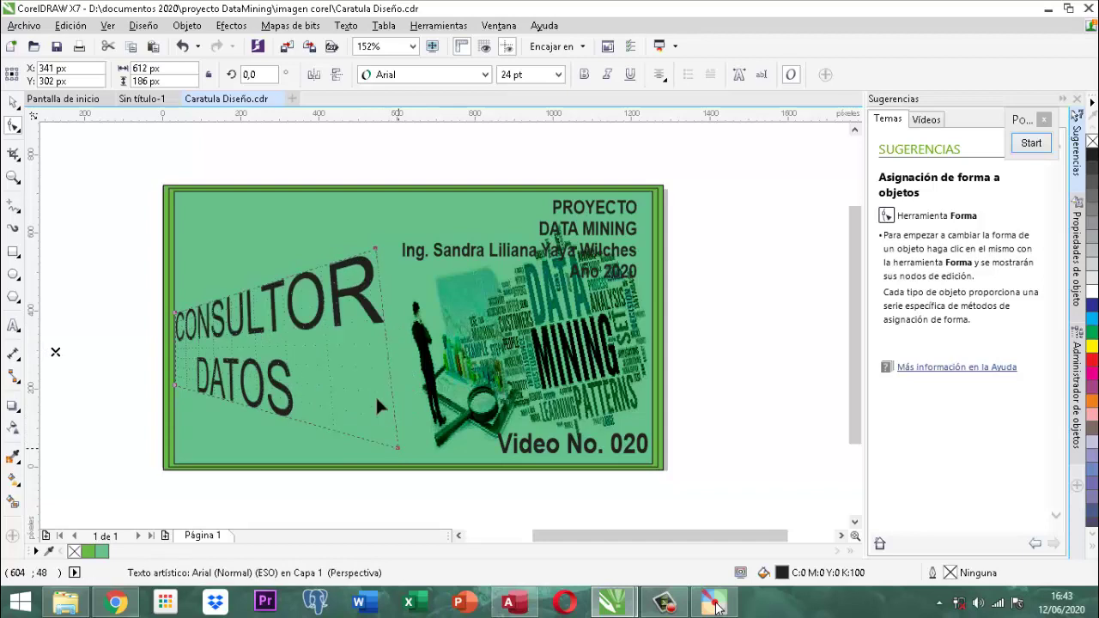
left_click_drag(378, 245, 392, 207)
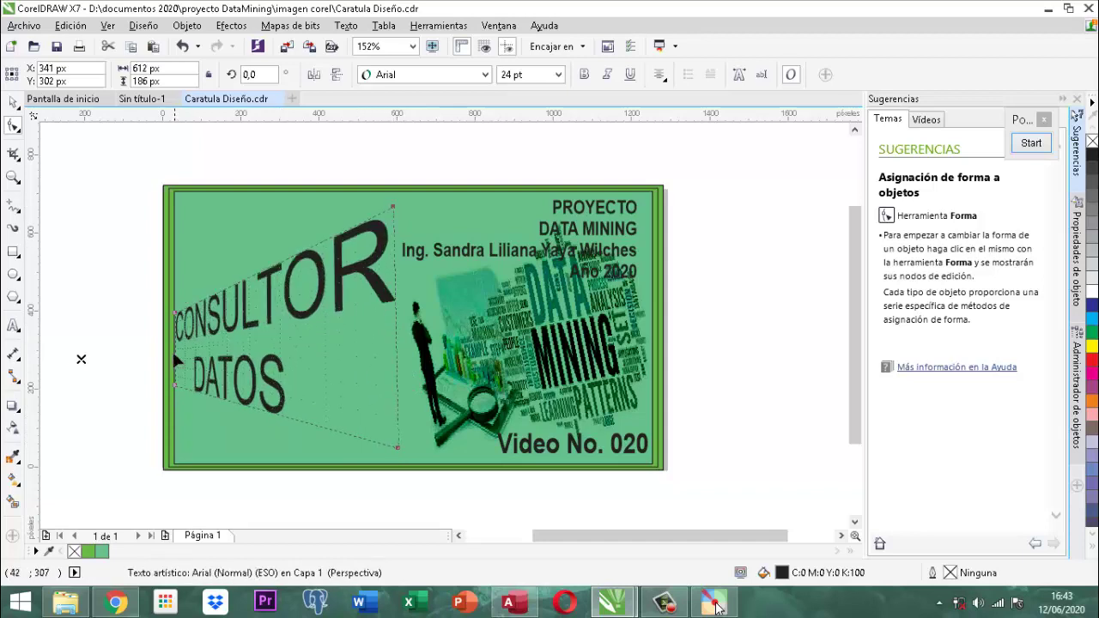
left_click_drag(180, 319, 188, 302)
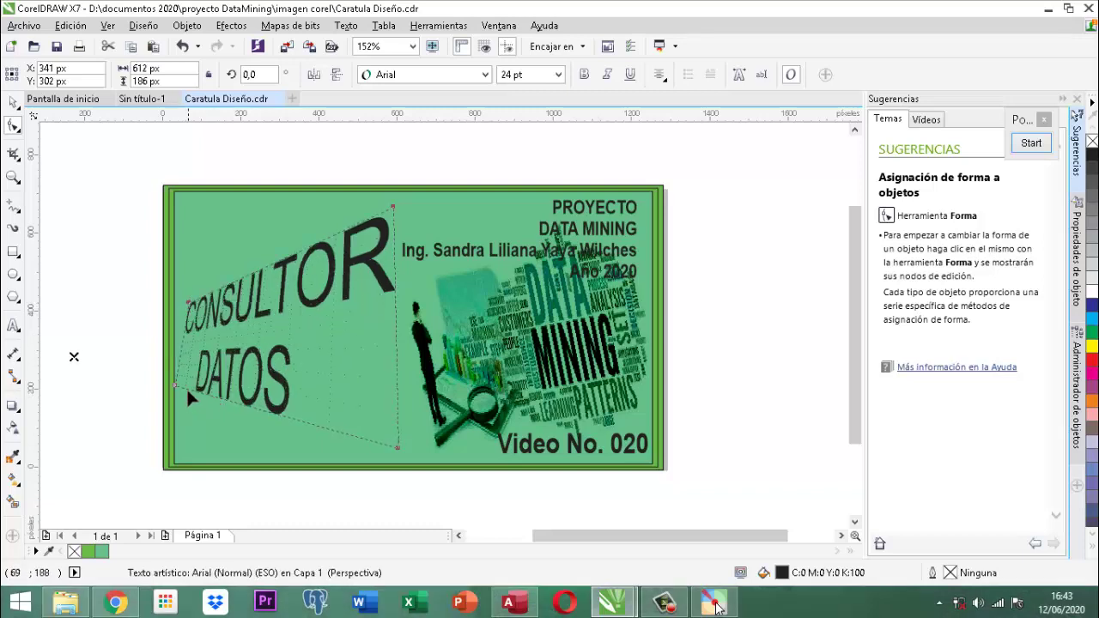
left_click_drag(176, 384, 195, 411)
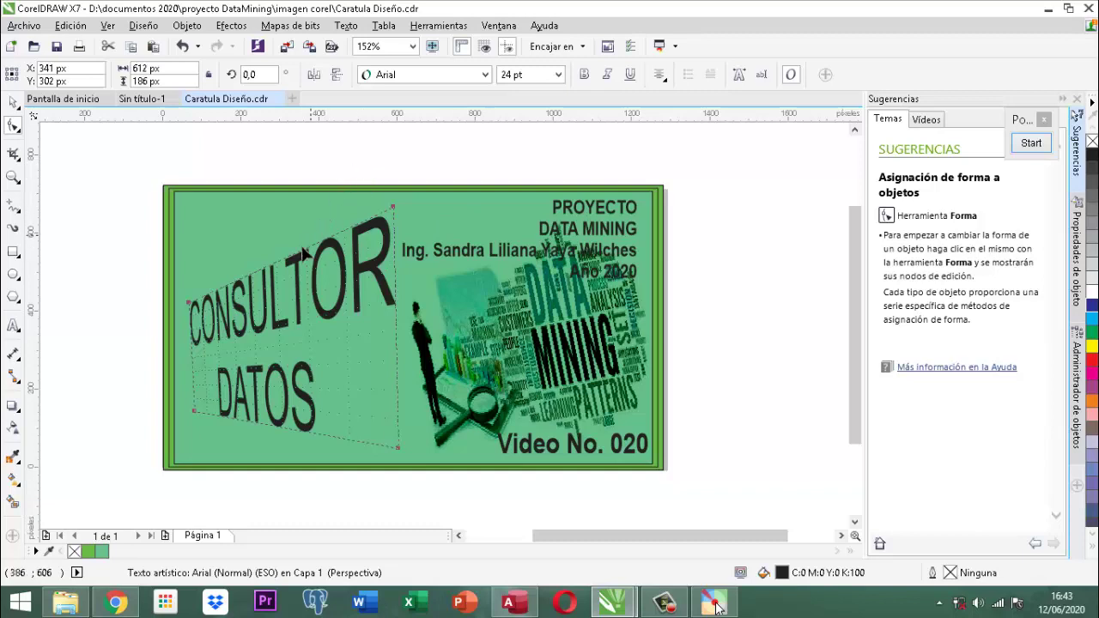
left_click(12, 102)
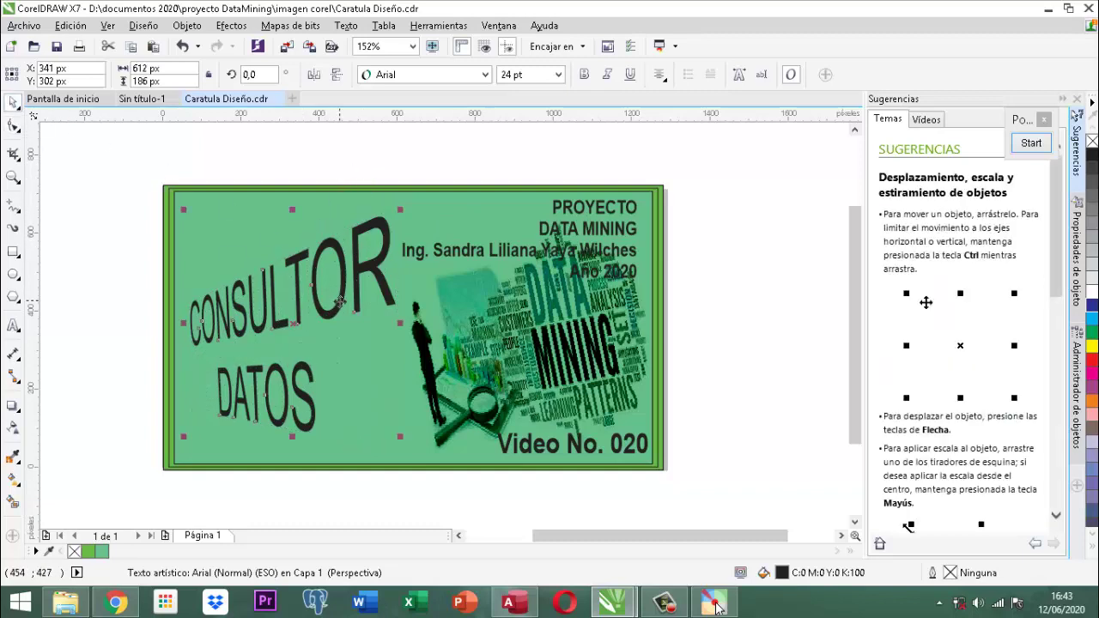
Fill the CONSULTOR DATOS text blue and give it a black outline.
left_click(1093, 306)
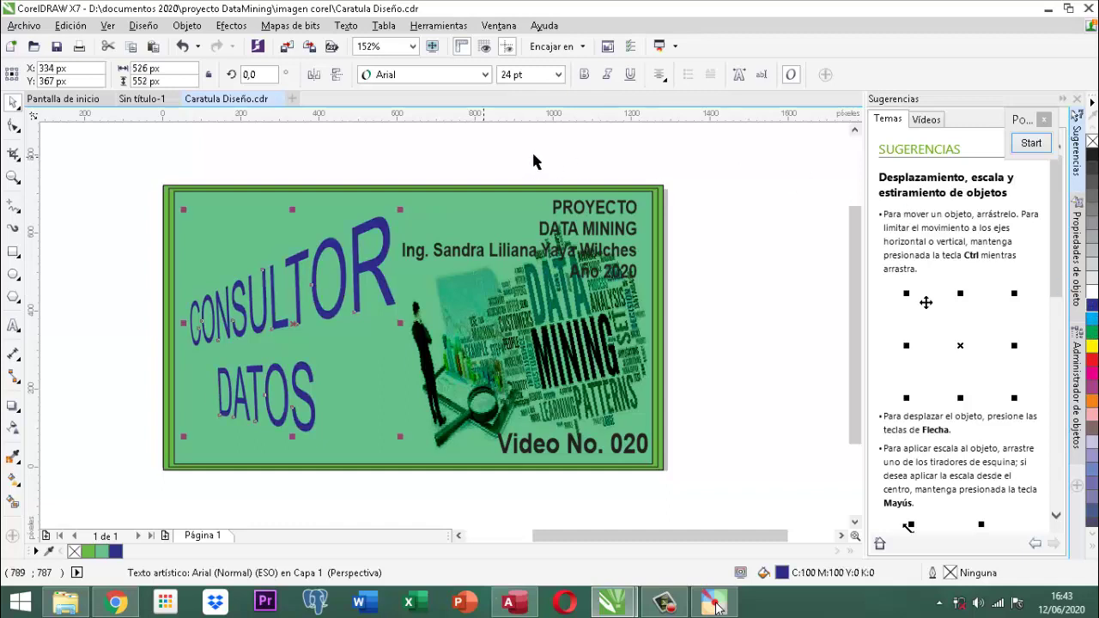
right_click(1093, 157)
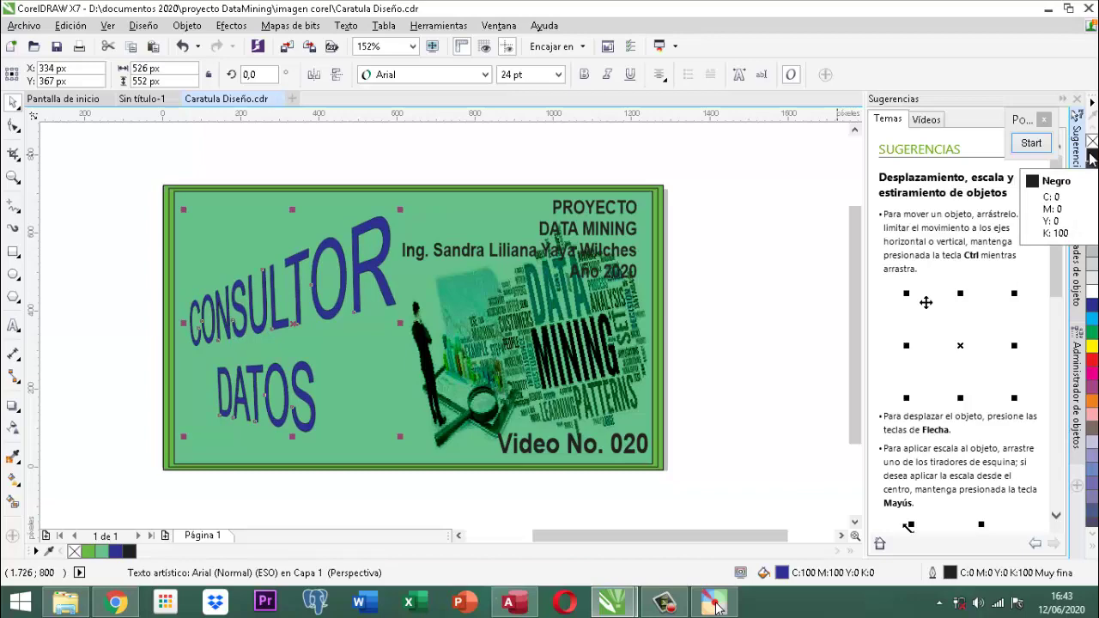
left_click(630, 160)
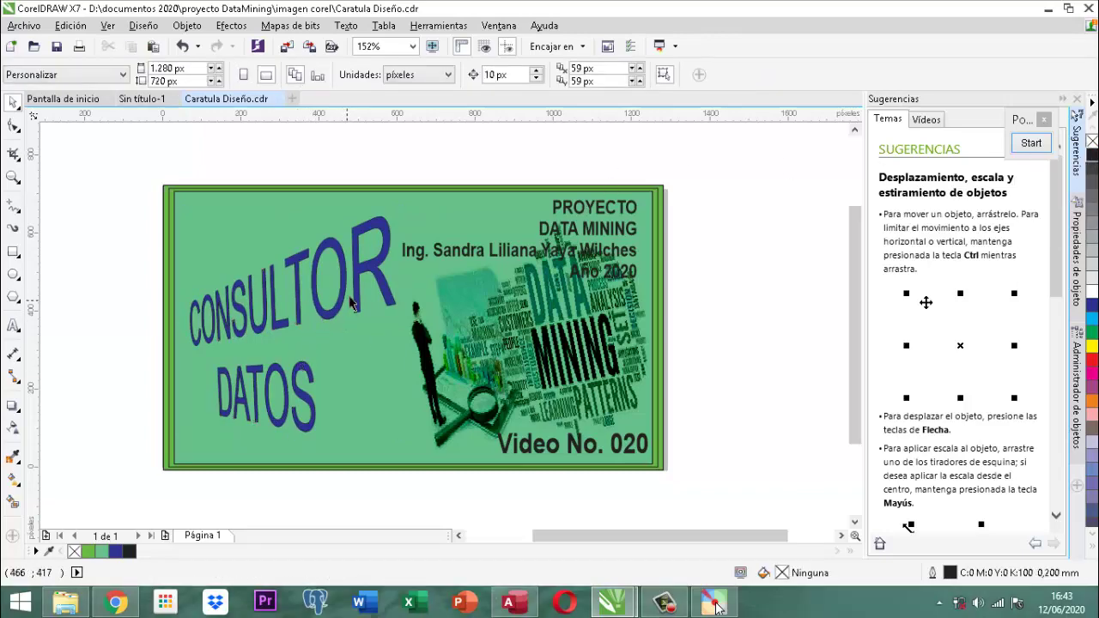
scroll(350, 305, "up", 5)
scroll(345, 276, "down", 7)
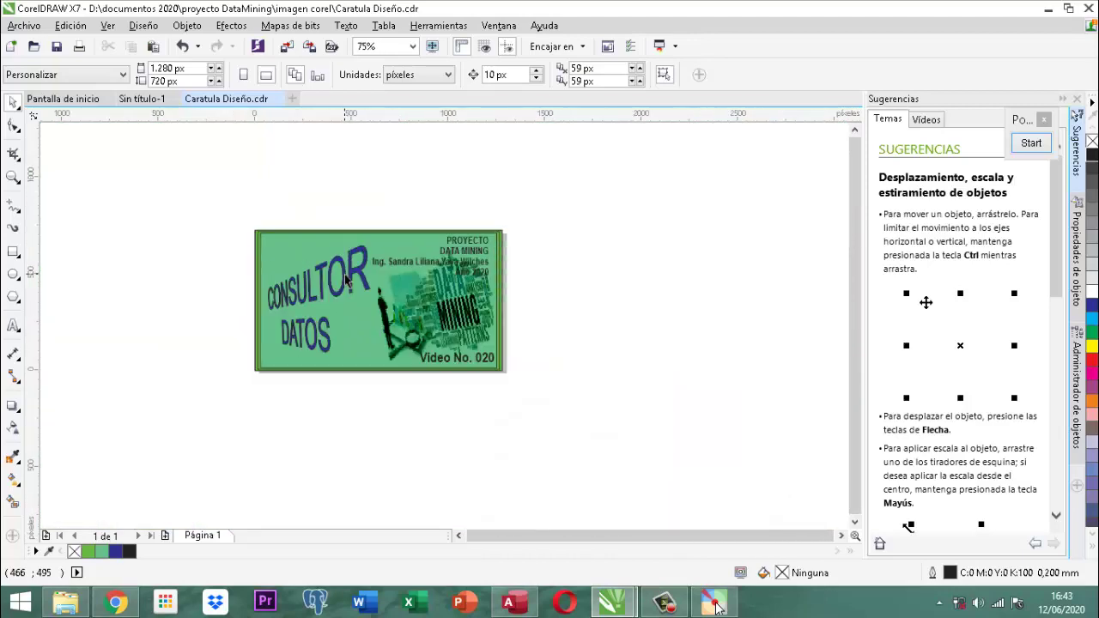
scroll(347, 281, "up", 2)
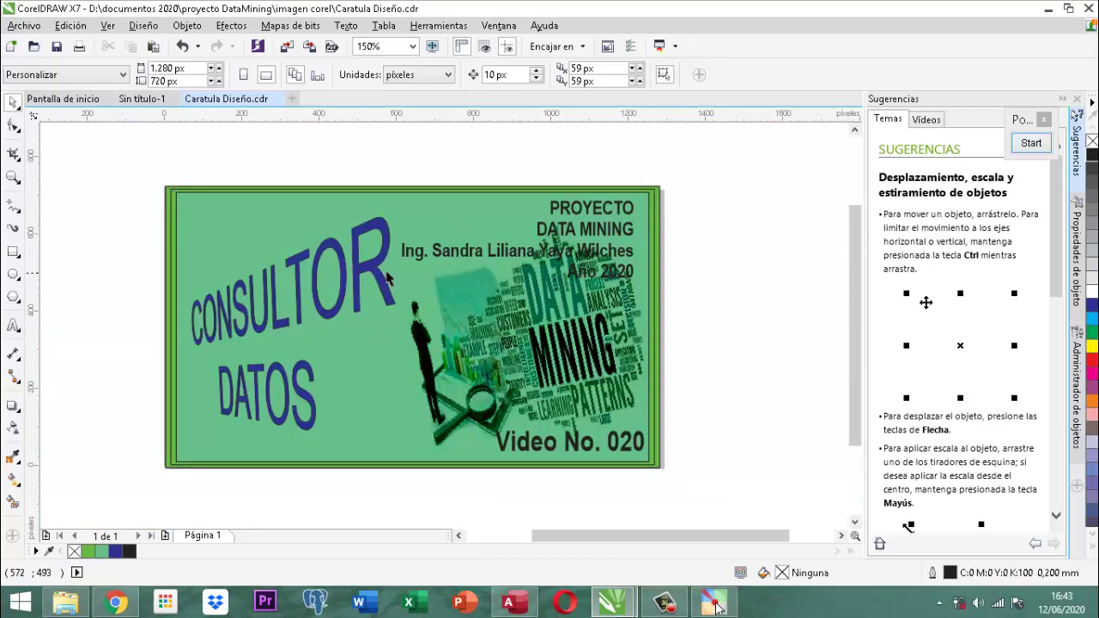
left_click(612, 445)
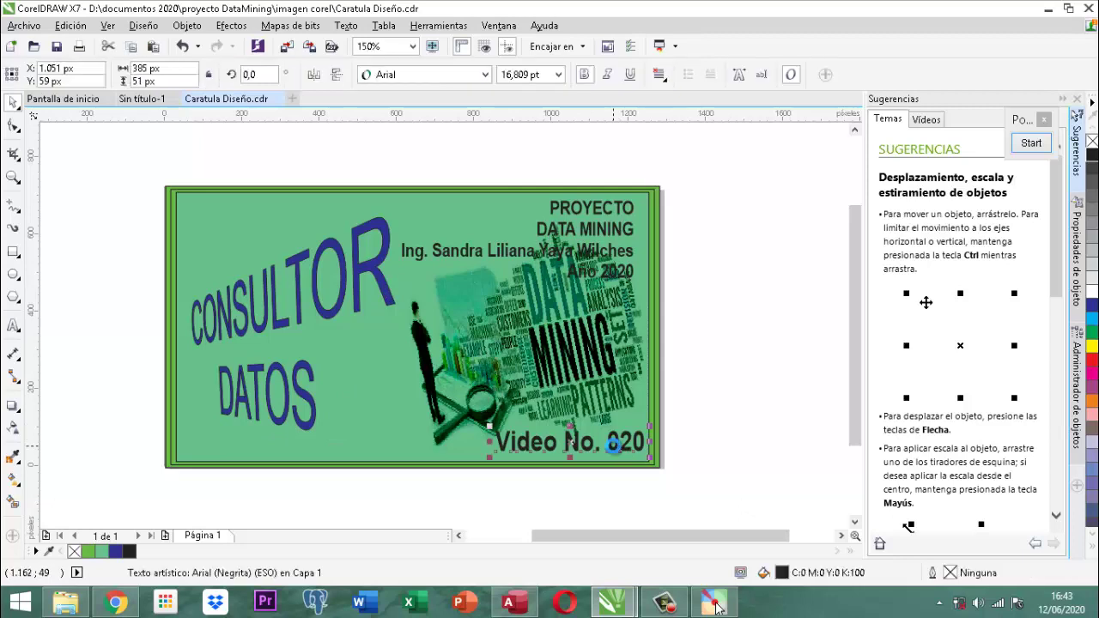
Delete the Video No. 020 caption and marquee-select all three objects on the card.
key("Delete")
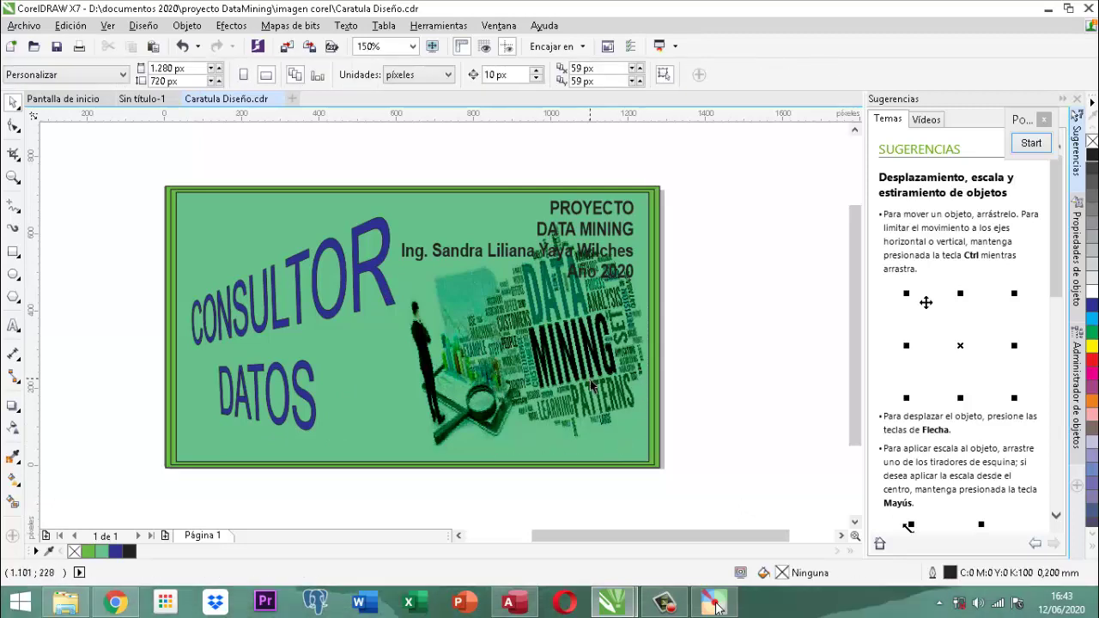
left_click(592, 388)
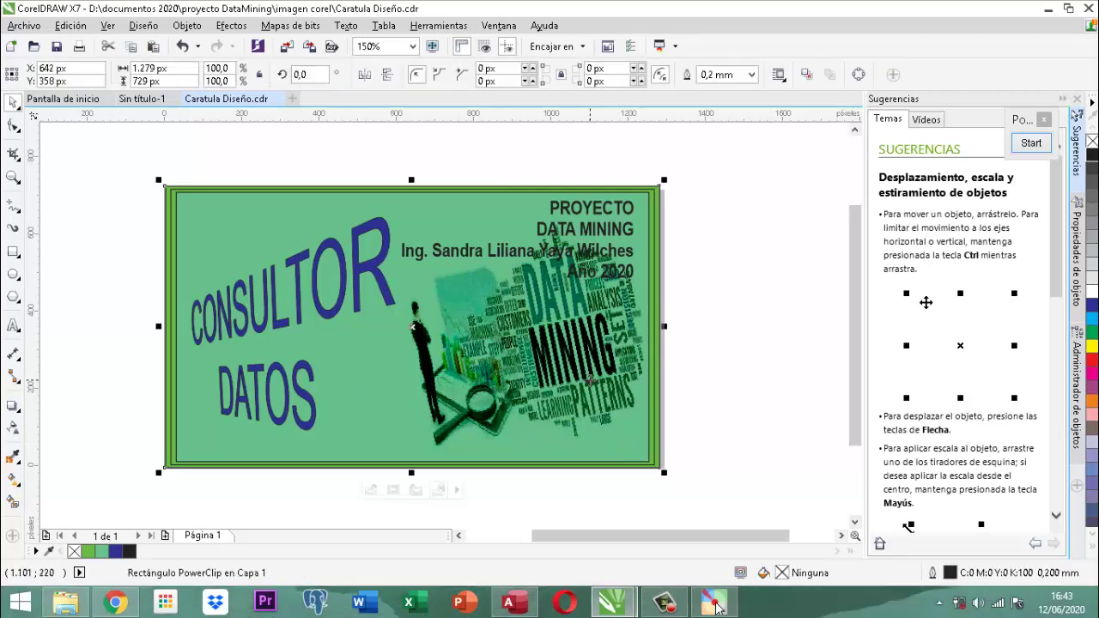
left_click(701, 215)
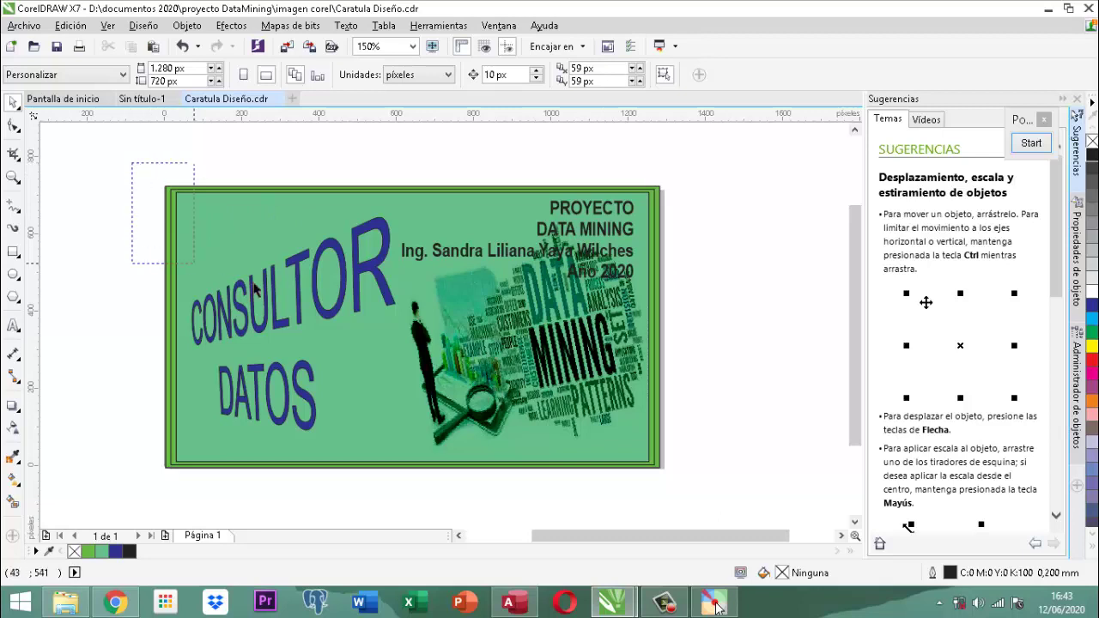
left_click_drag(131, 166, 716, 483)
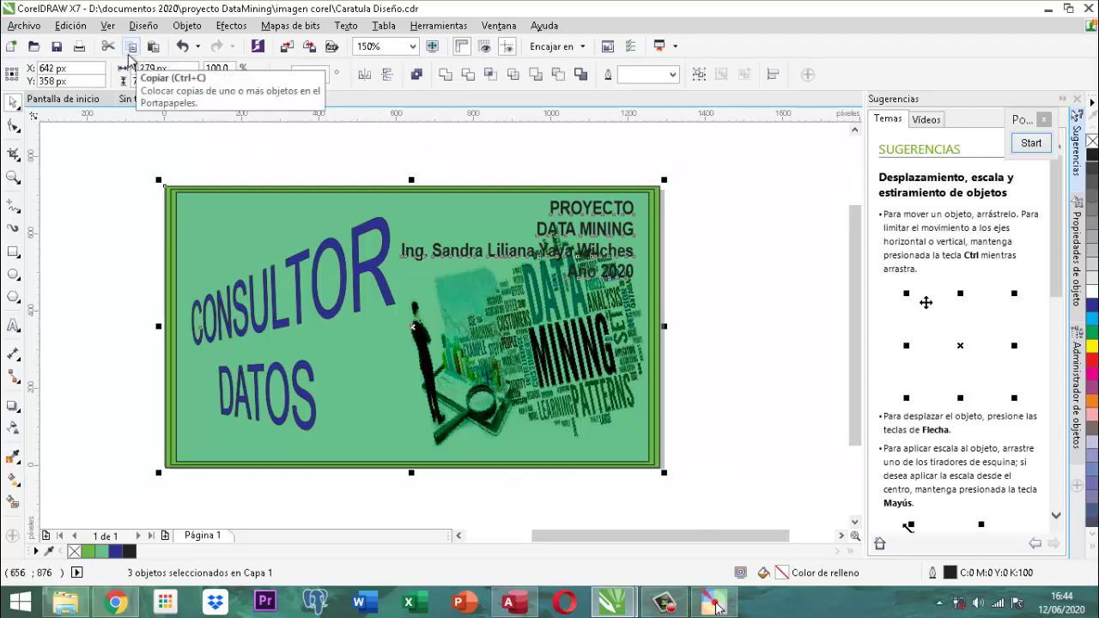
Start an export and browse to proyecto DataMining > imagen caratula.
left_click(24, 26)
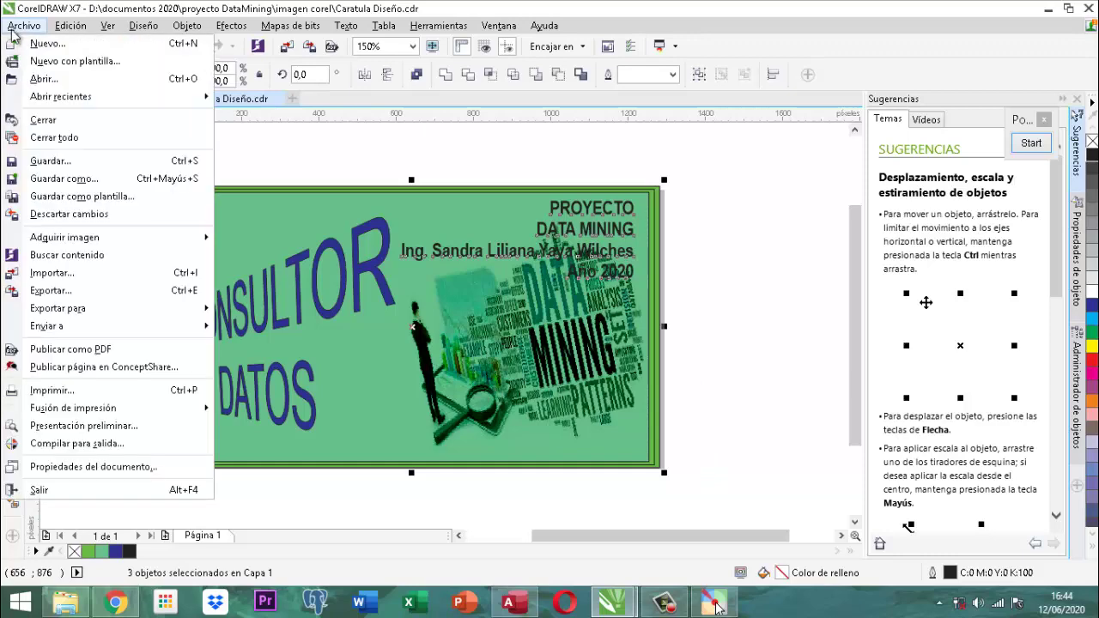
left_click(56, 291)
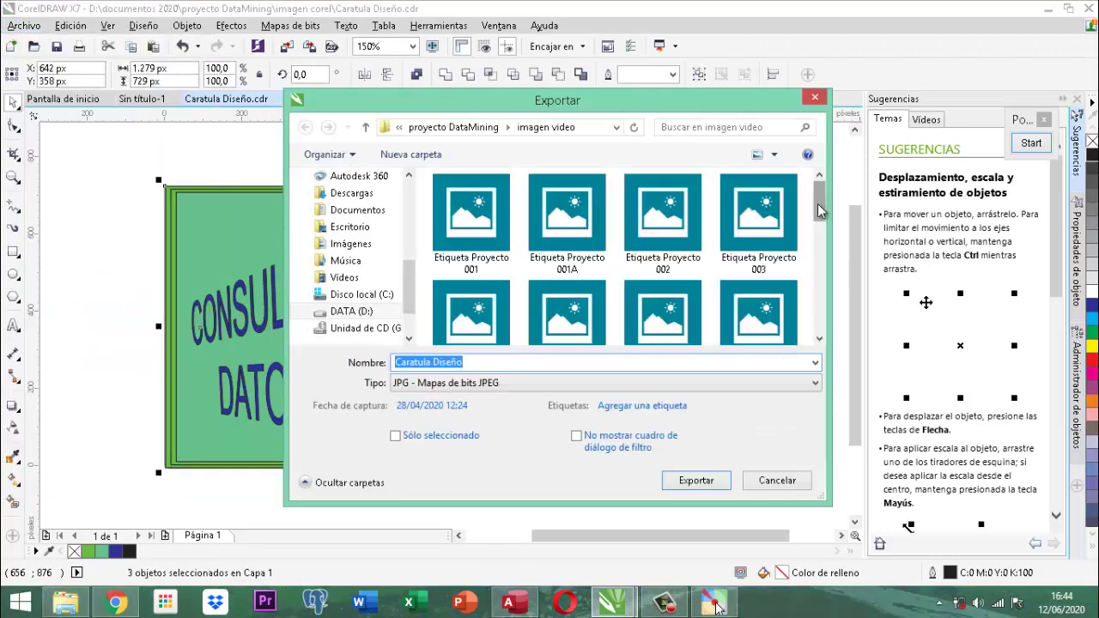
mouse_move(819, 212)
left_mouse_down()
mouse_move(820, 343)
mouse_move(820, 193)
left_mouse_up()
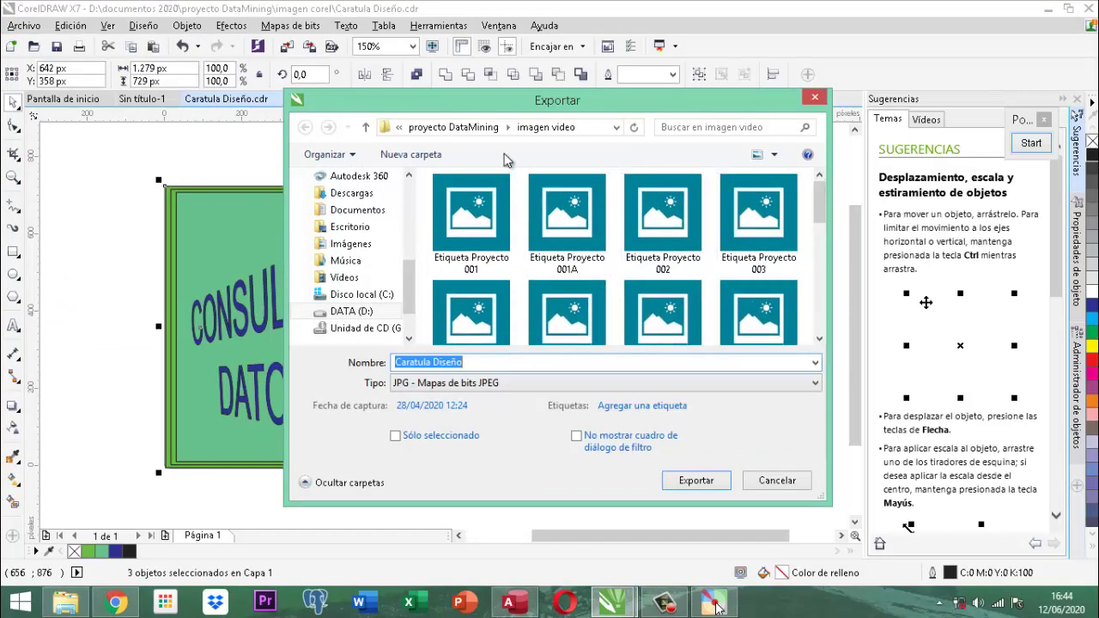
left_click(367, 128)
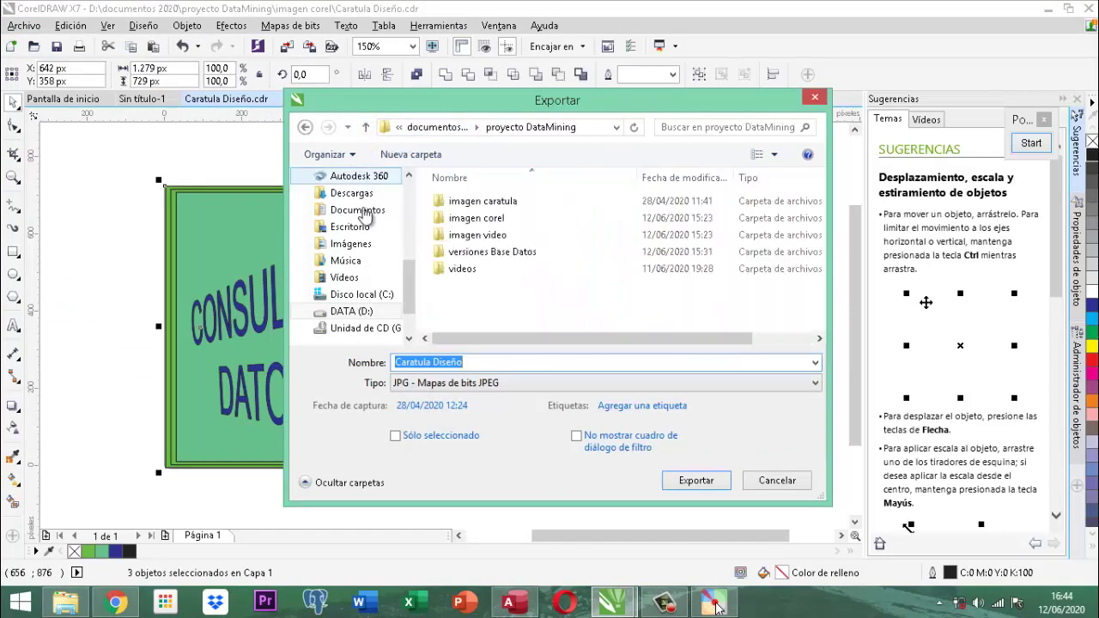
double_click(483, 204)
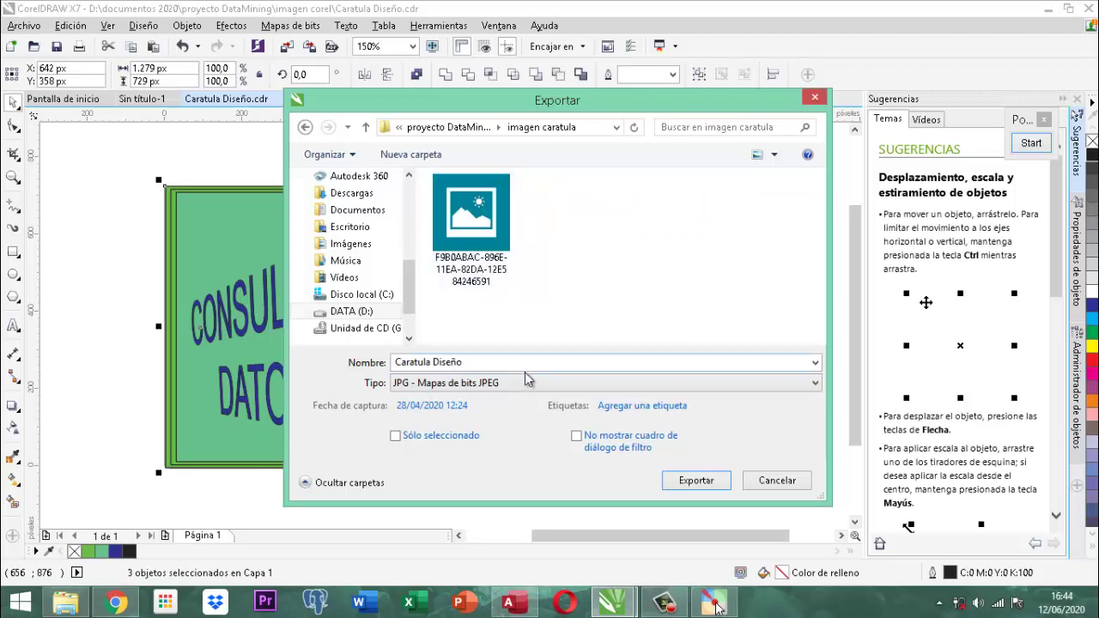
Export the file as Diseño Aplicativo, accepting the default JPEG settings.
left_click(482, 365)
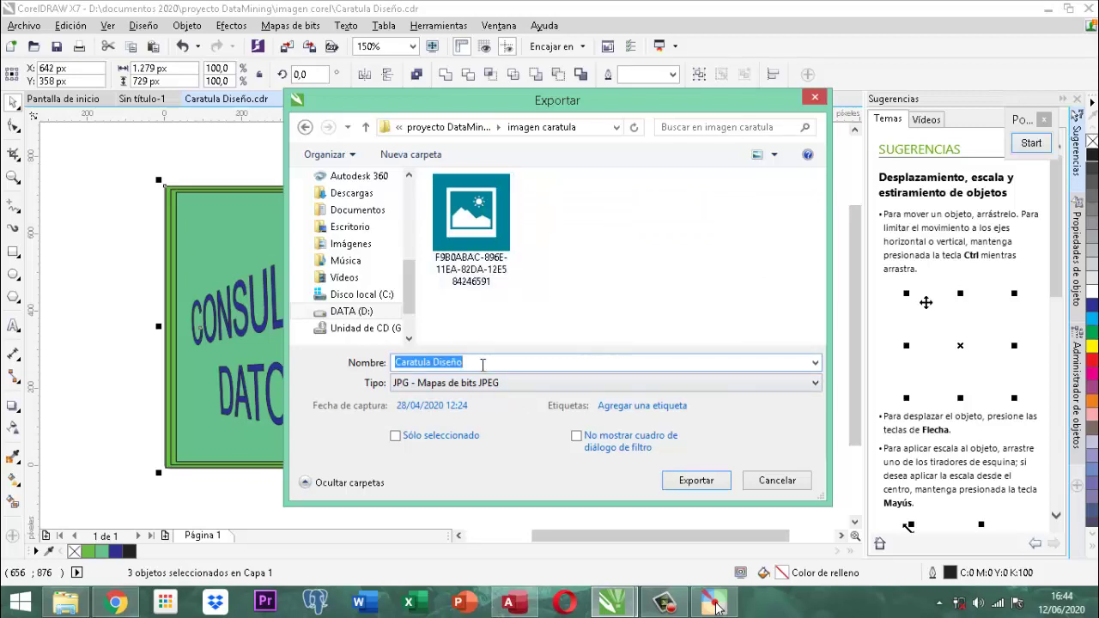
type("d")
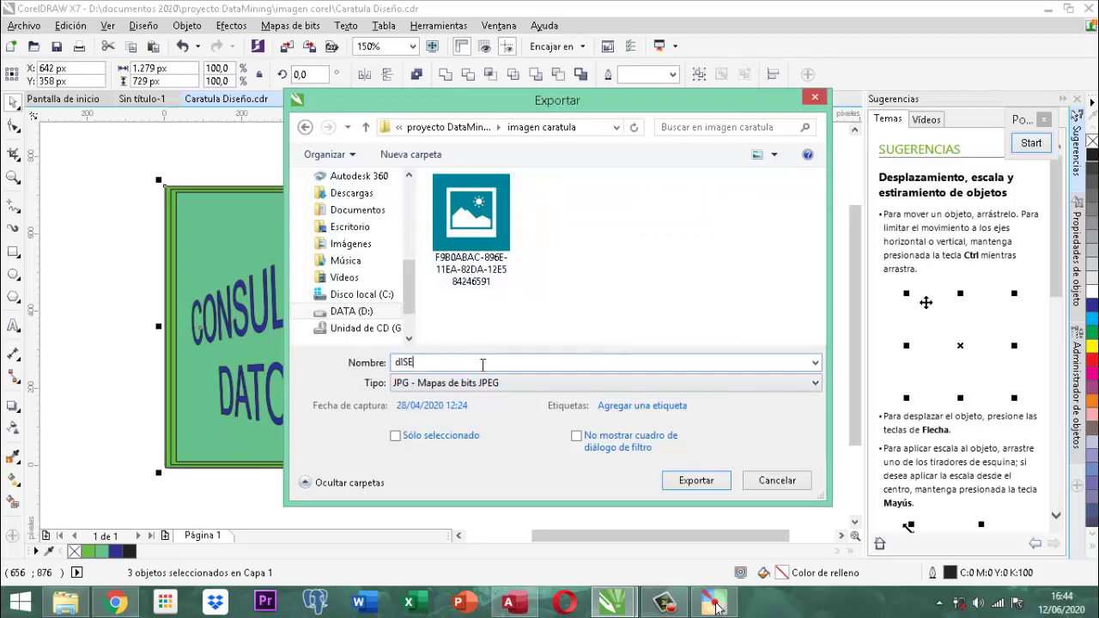
key("BackSpace")
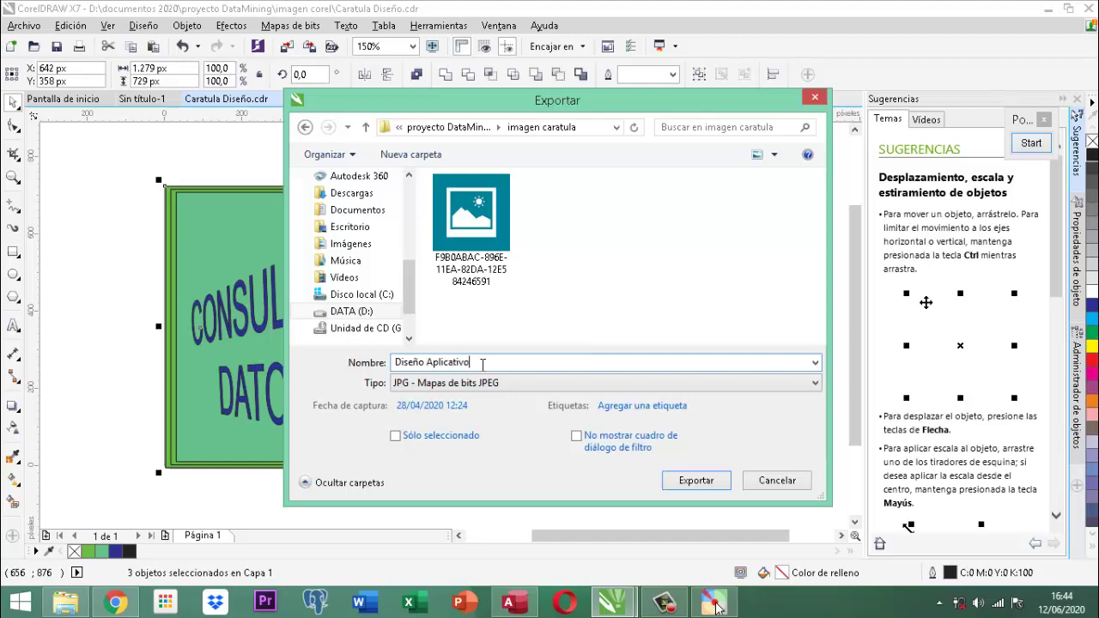
left_click(700, 482)
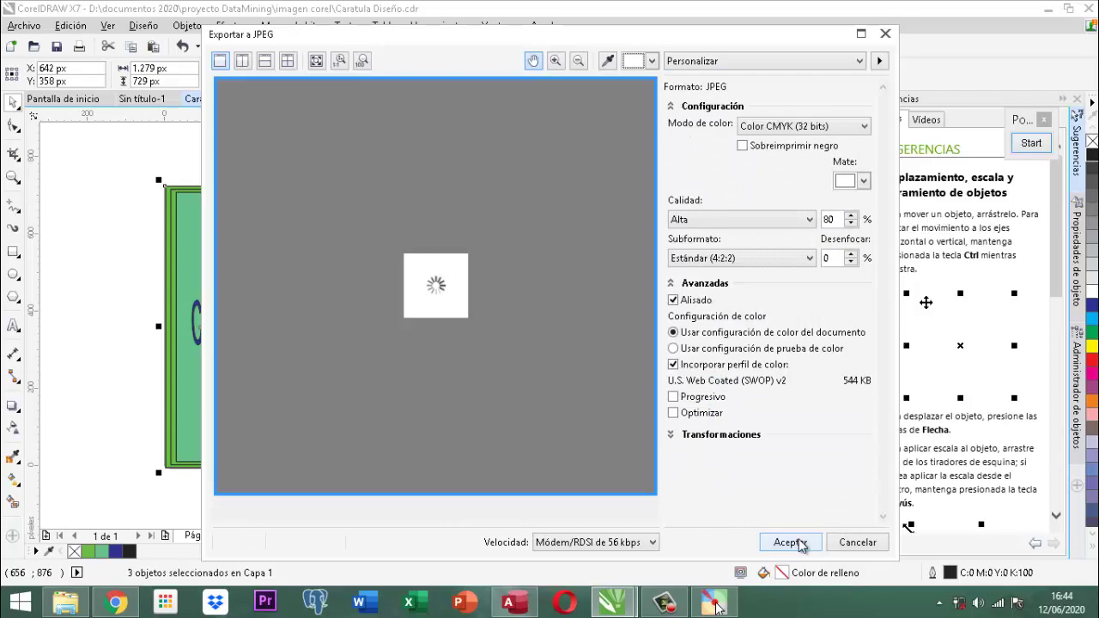
left_click(790, 542)
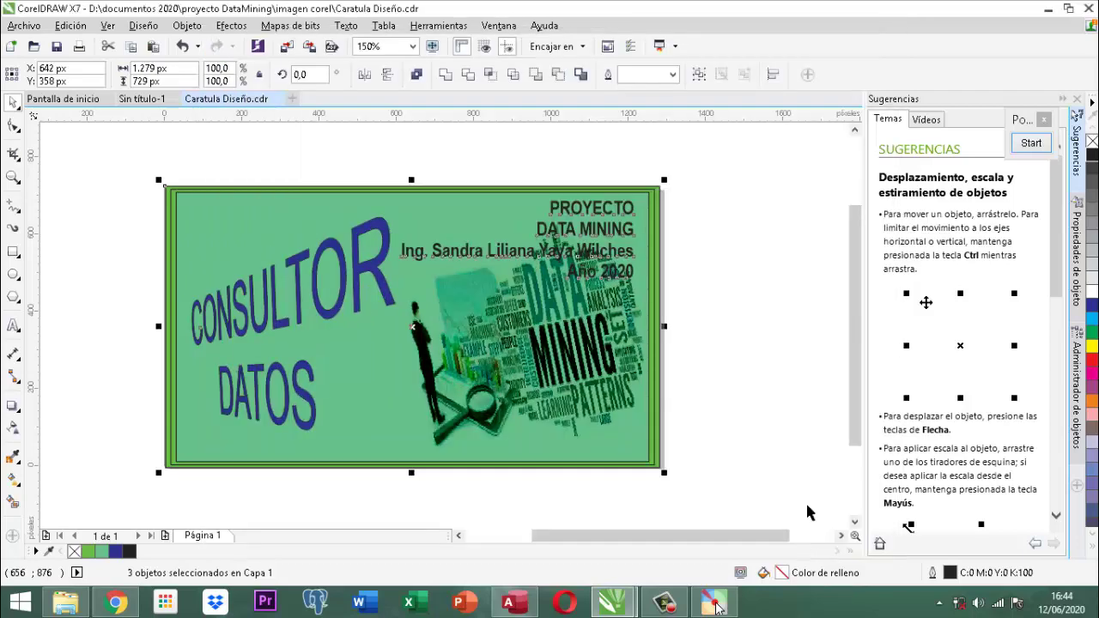
Create a new document with the default settings.
left_click(784, 309)
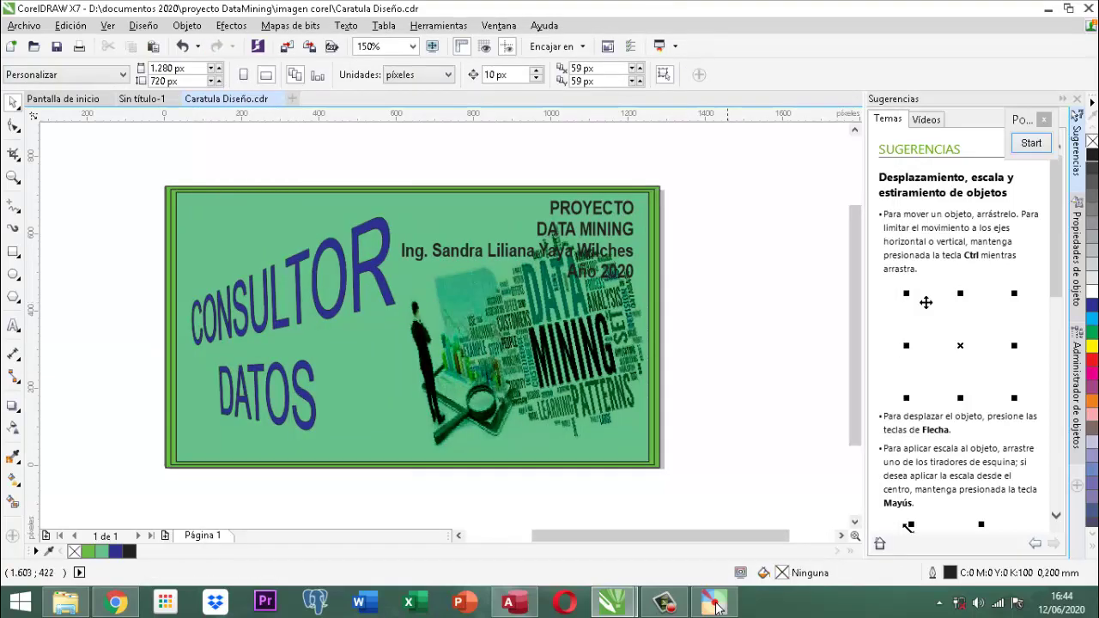
left_click(26, 27)
left_click(42, 40)
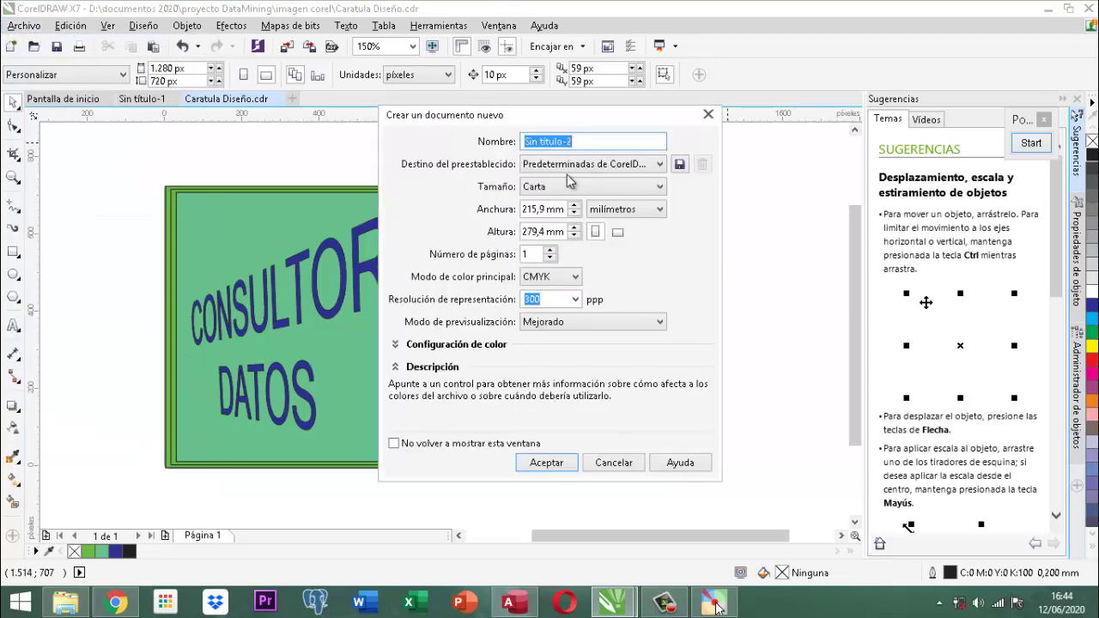
left_click(546, 463)
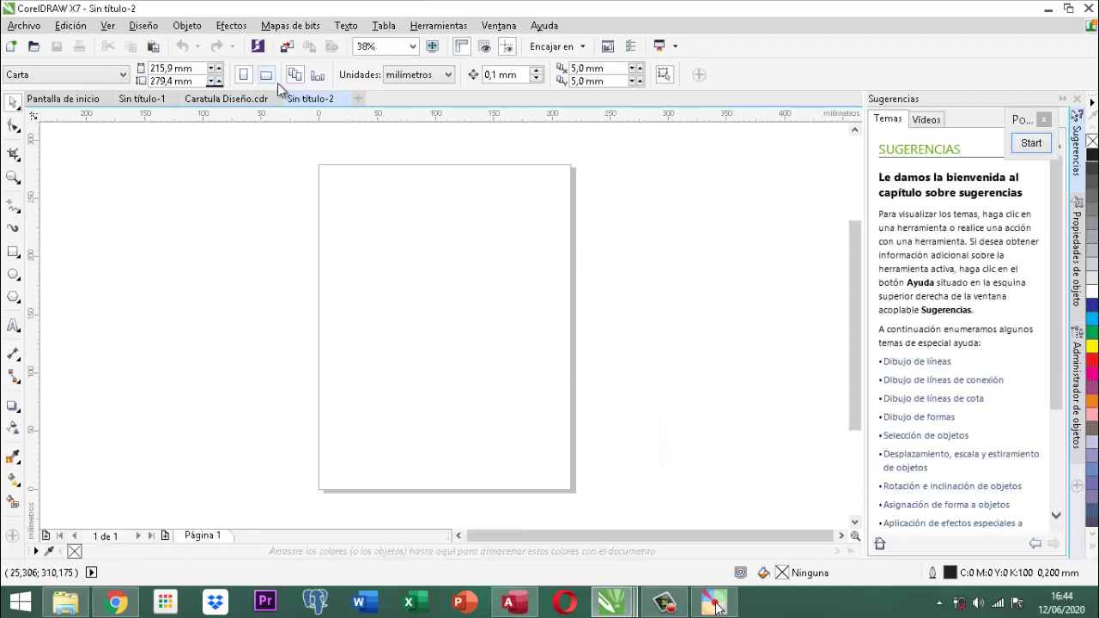
Set the units to píxeles and the page size to 120 × 120 px.
left_click(449, 76)
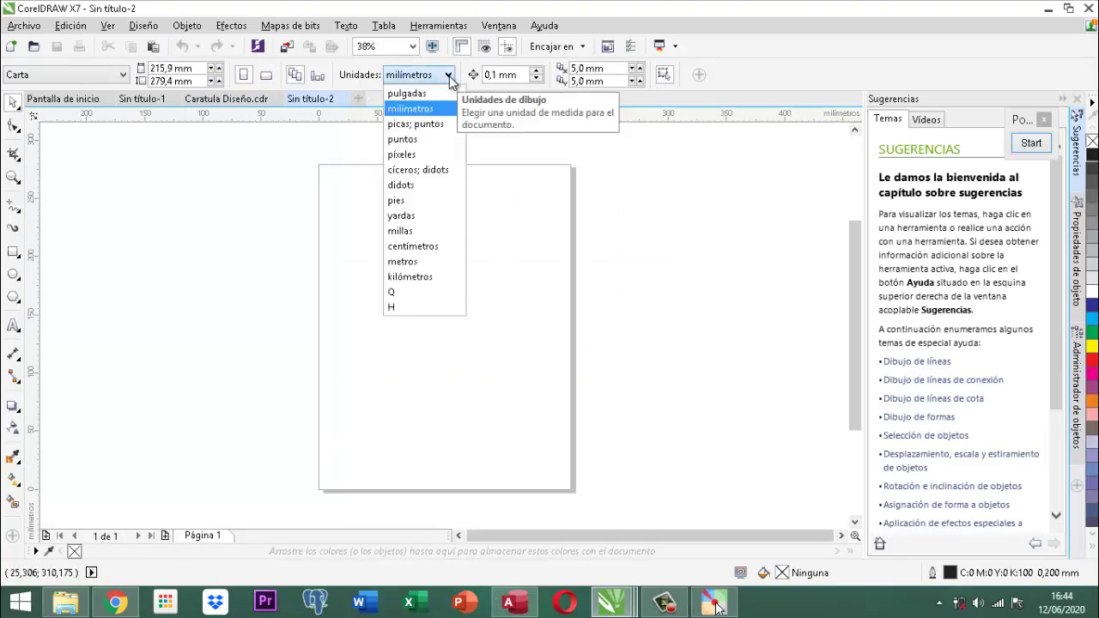
left_click(406, 156)
left_click(199, 71)
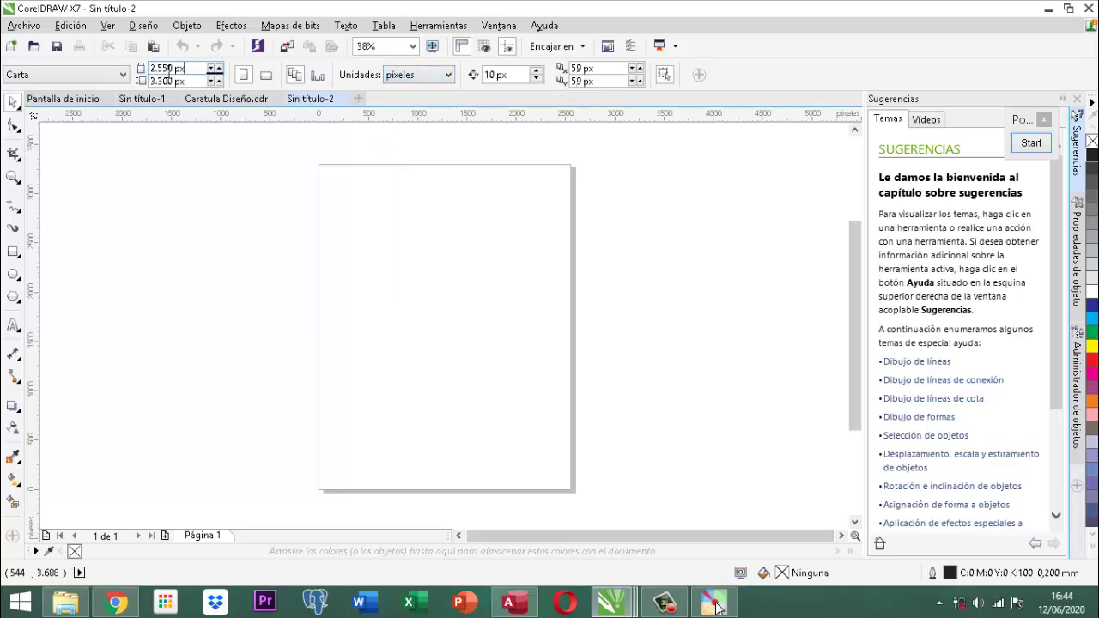
type("120")
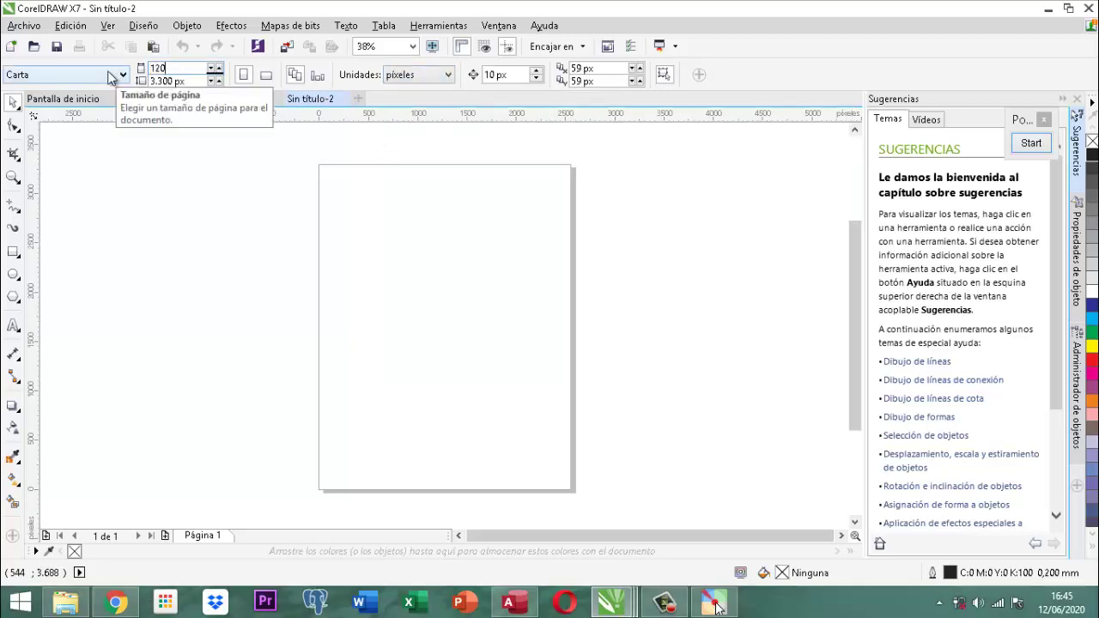
key("Tab")
type("120")
key("Return")
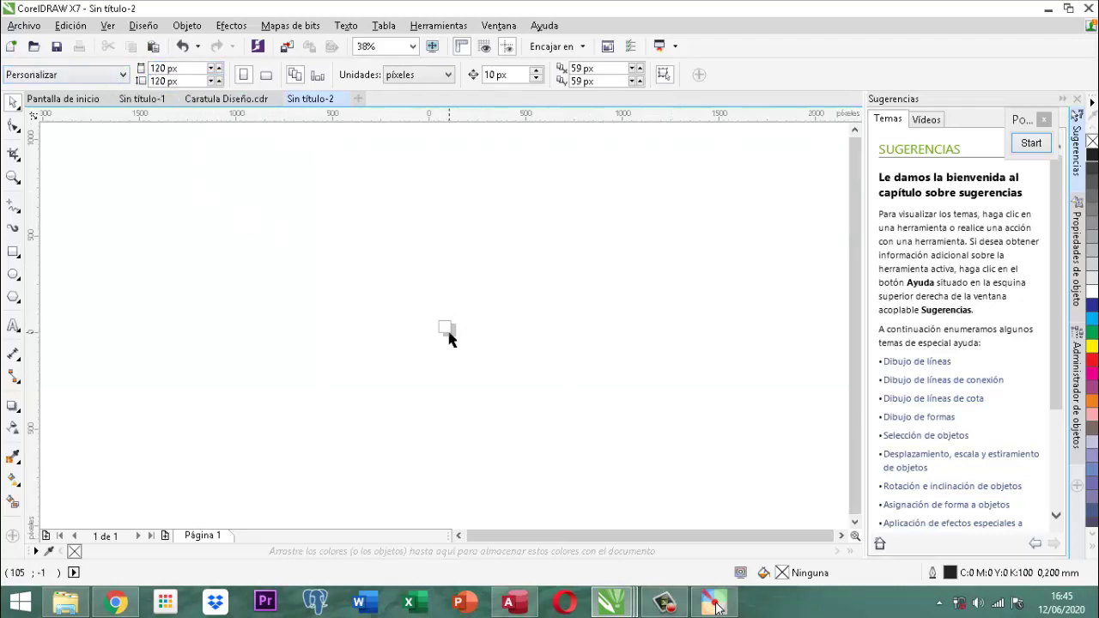
scroll(448, 335, "up", 6)
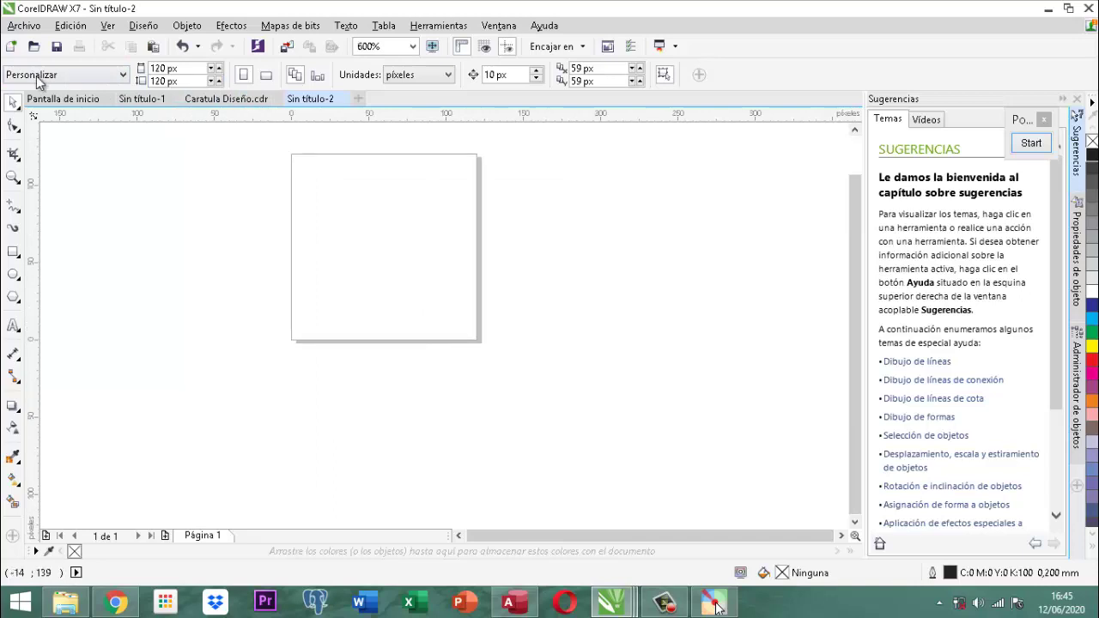
Start an import and browse DATA (D:) > documentos 2020 > proyecto DataMining > imagen caratula.
left_click(19, 30)
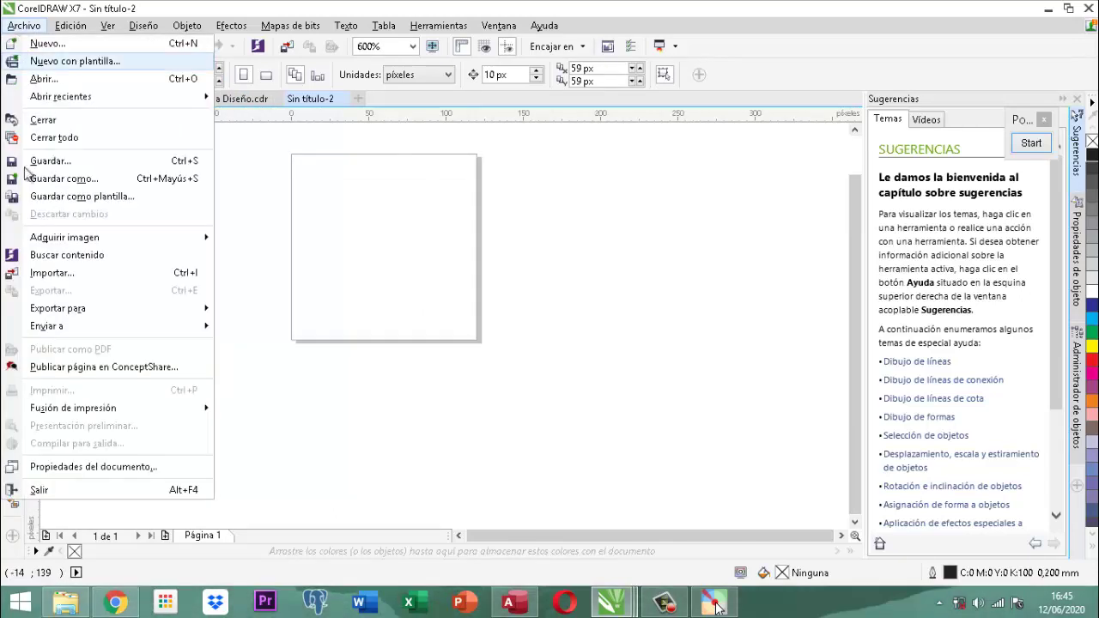
left_click(50, 276)
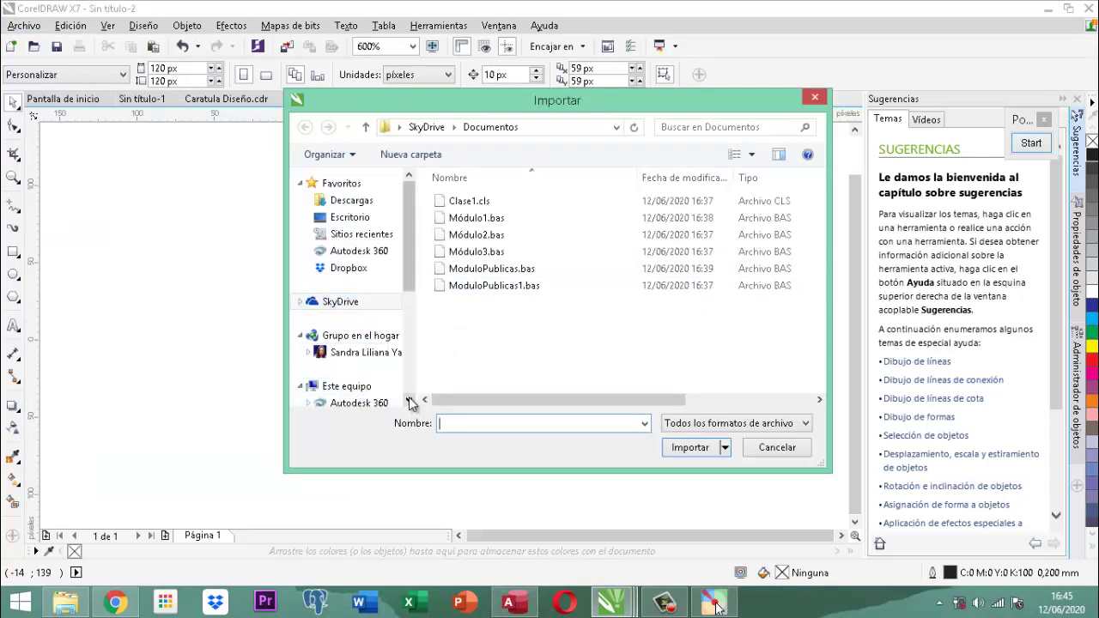
left_click_drag(409, 404, 409, 403)
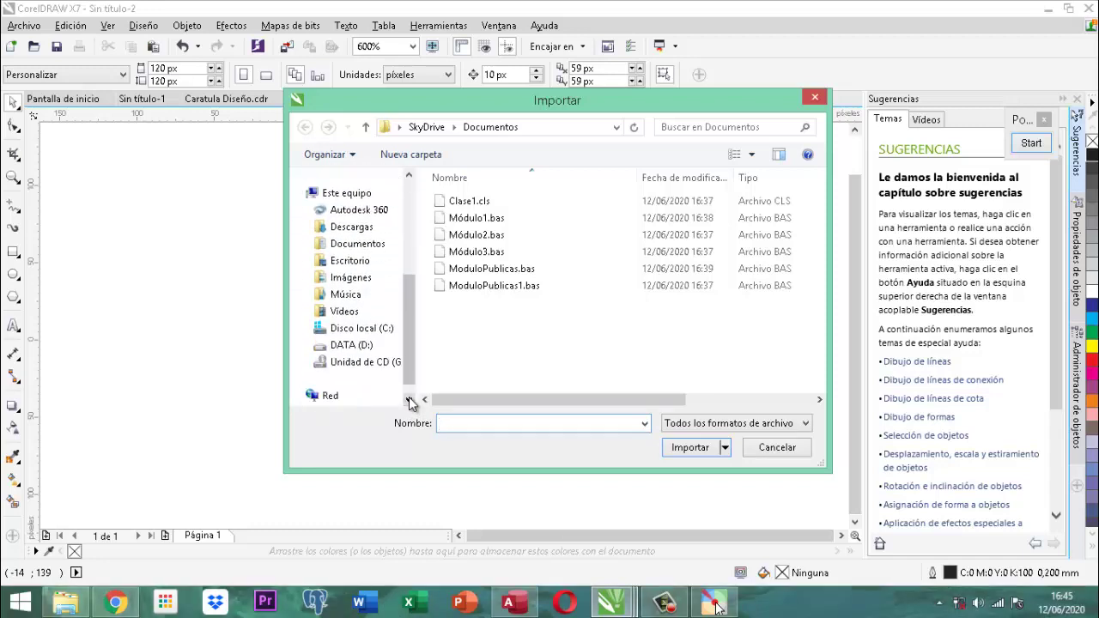
left_click(363, 346)
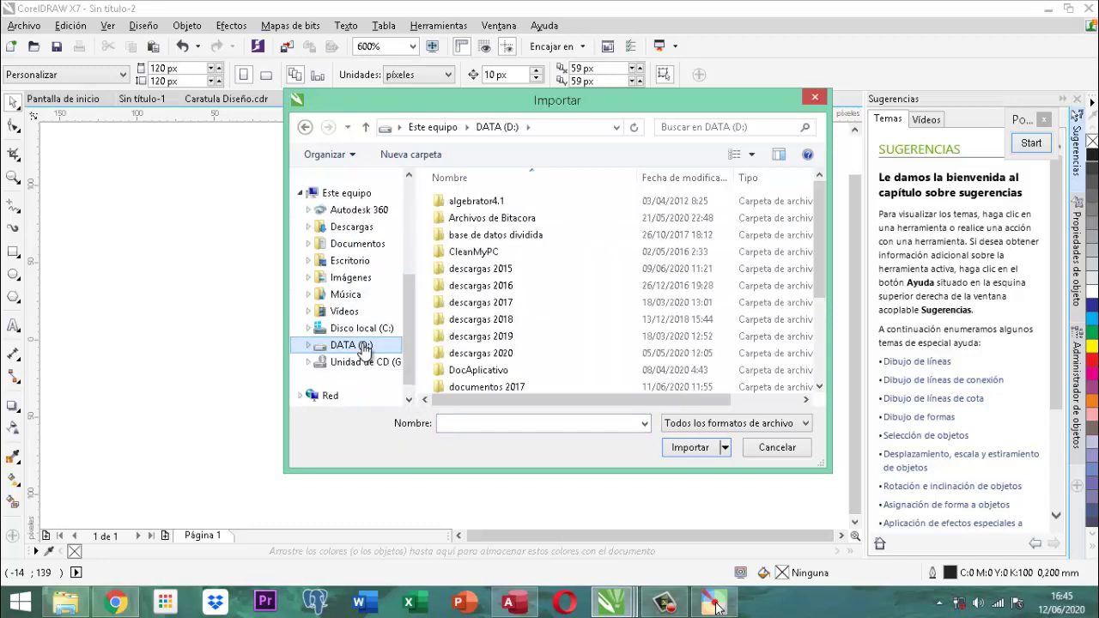
left_click(502, 352)
scroll(511, 355, "down", 3)
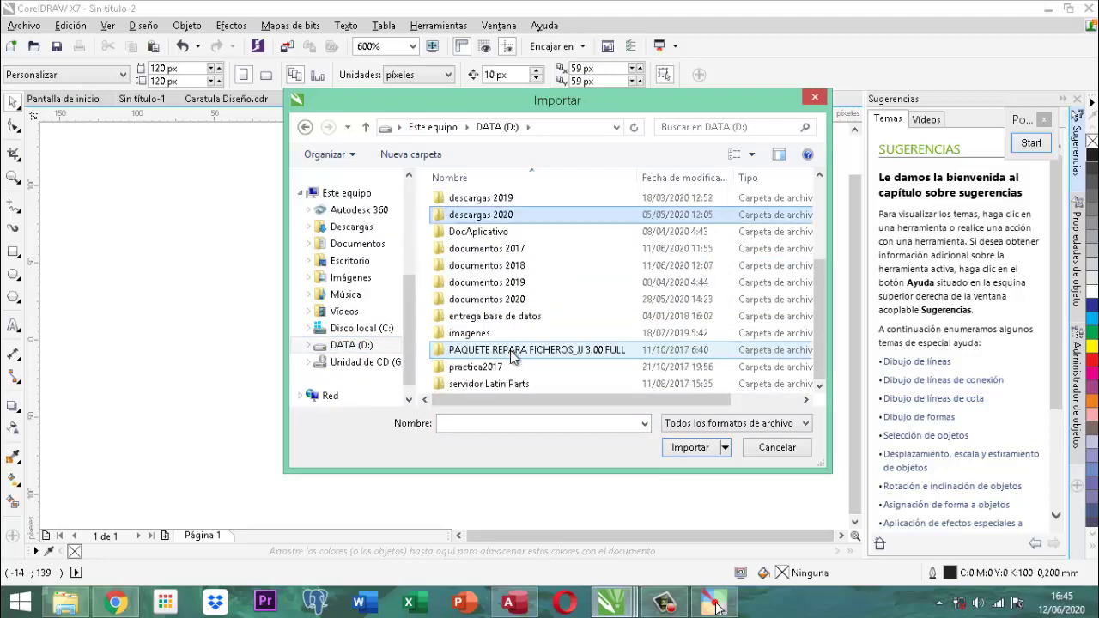
double_click(527, 299)
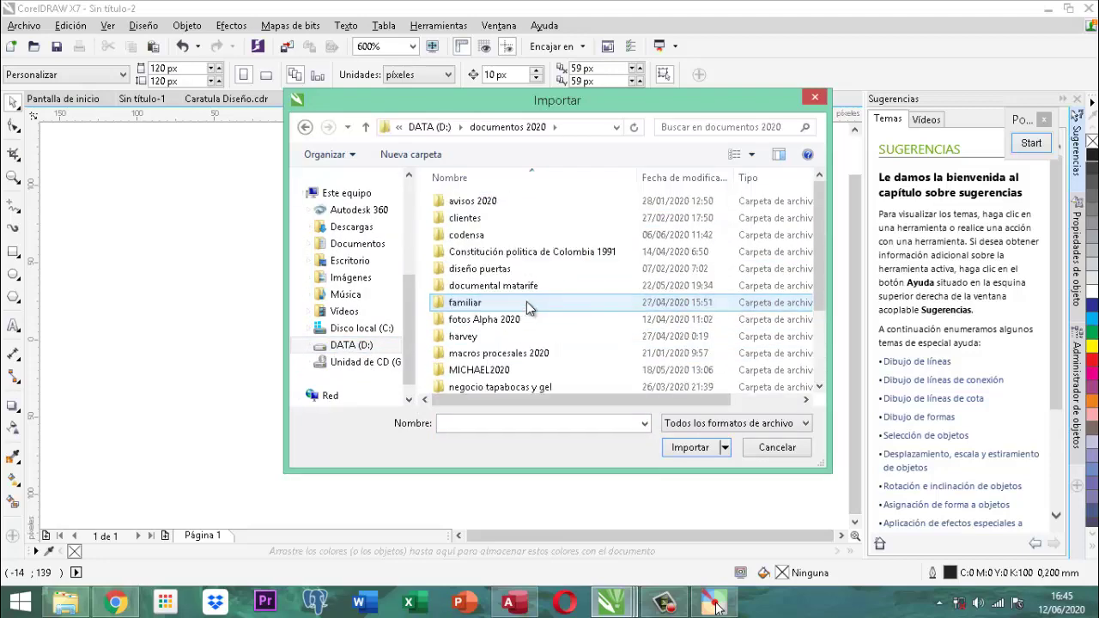
scroll(526, 301, "down", 2)
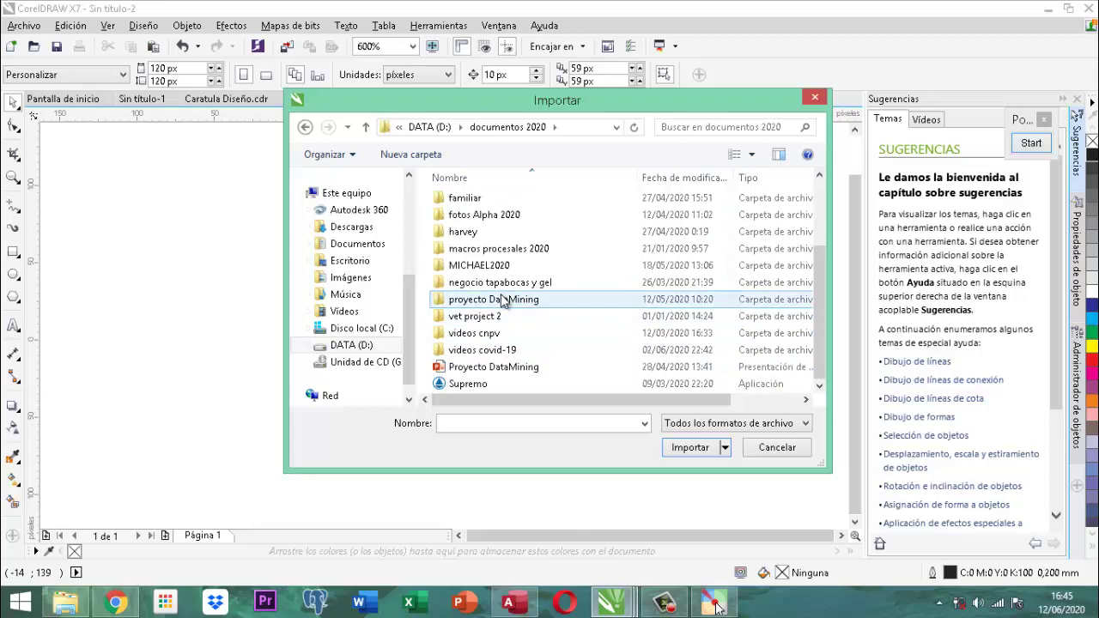
double_click(503, 299)
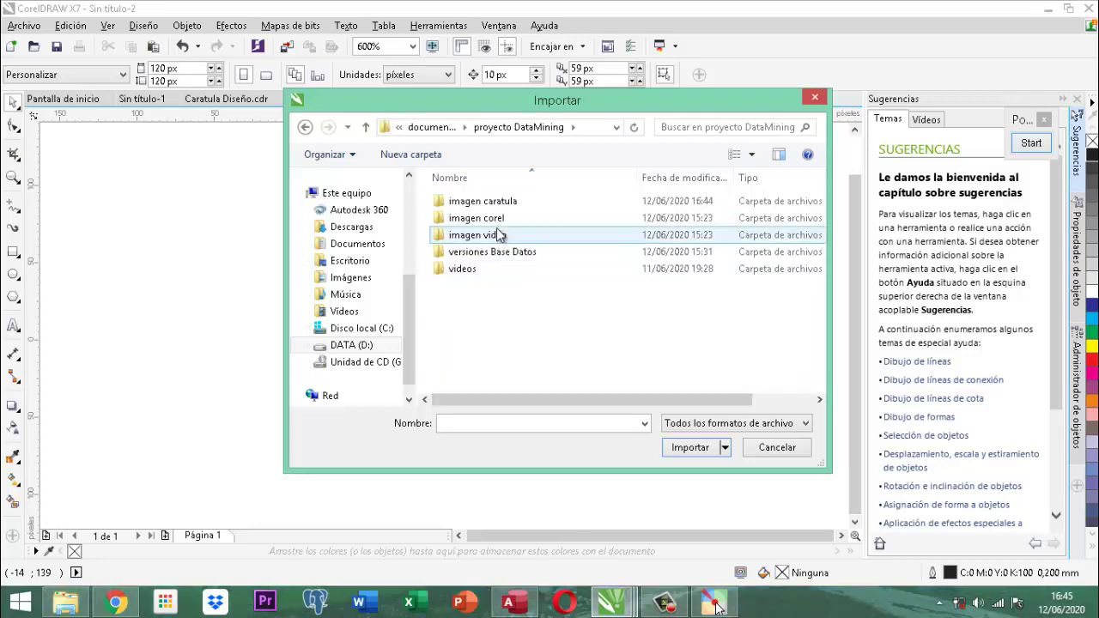
double_click(496, 203)
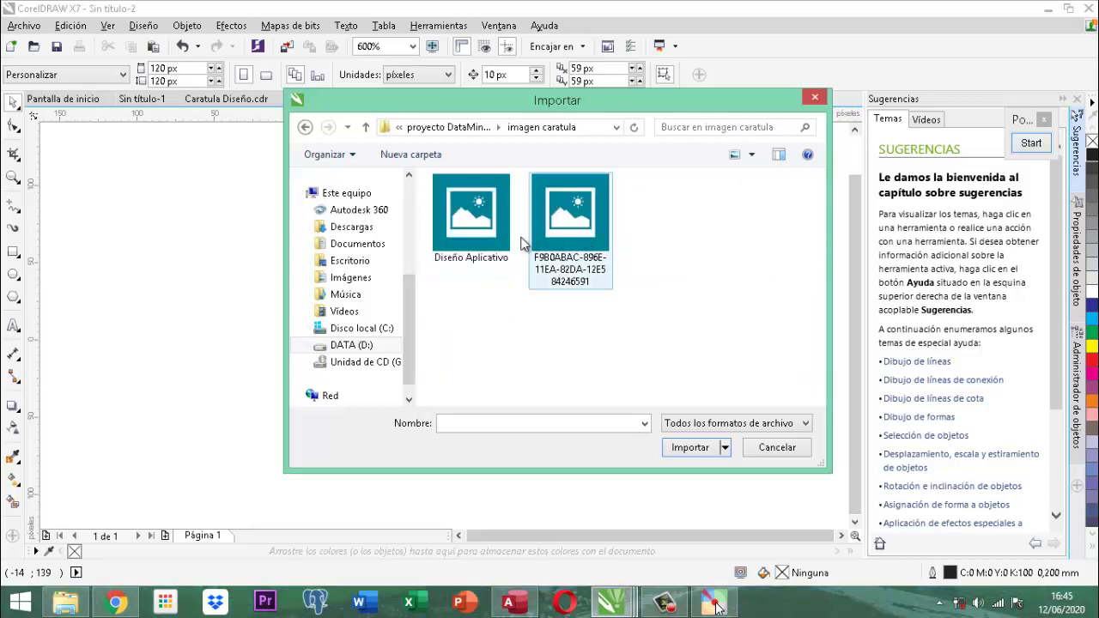
Import Diseño Aplicativo and place it across the page's top-left.
left_click(502, 245)
left_click(692, 483)
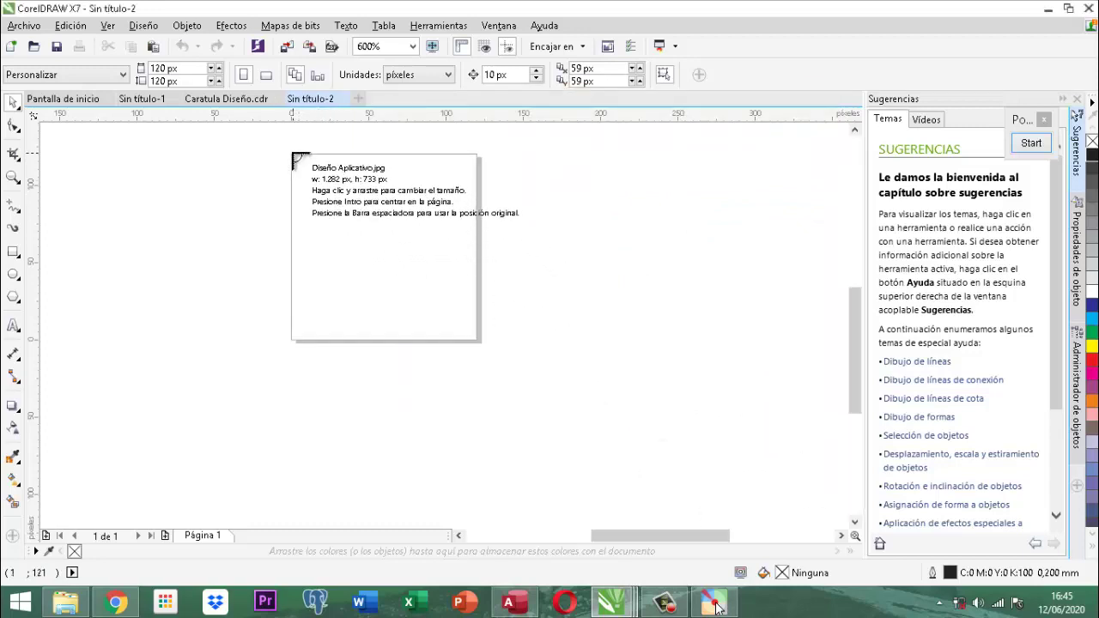
left_click_drag(292, 155, 481, 343)
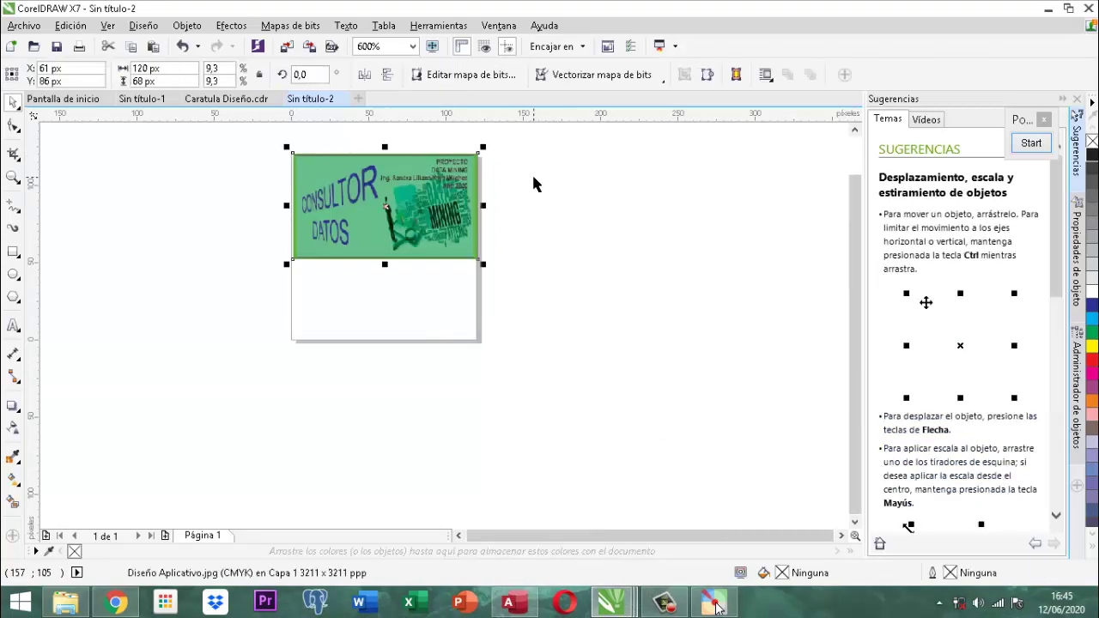
left_click(533, 184)
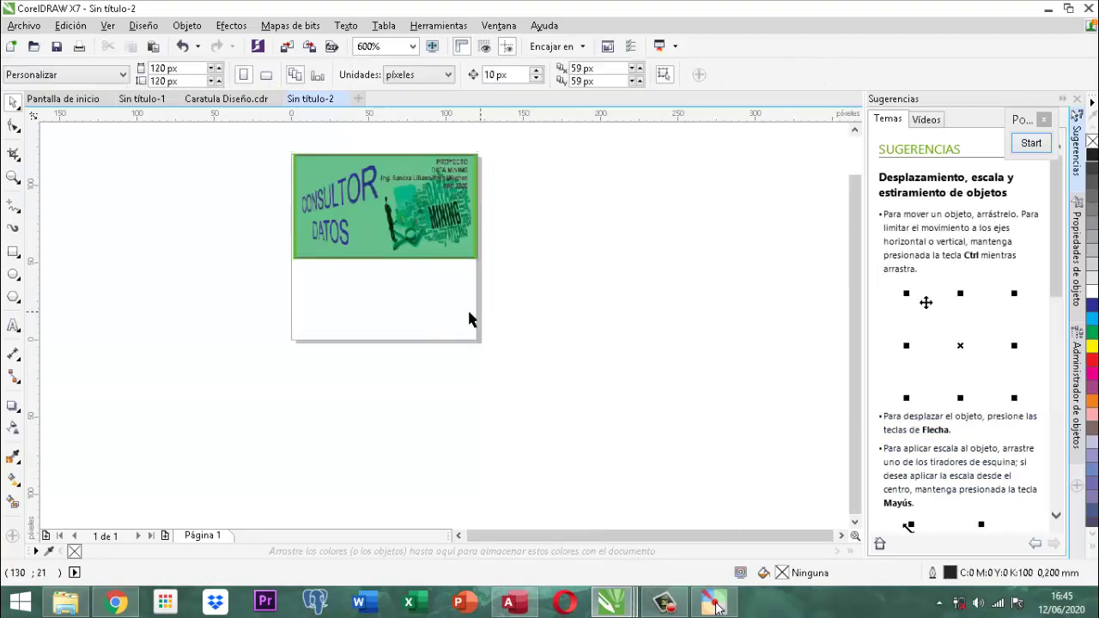
left_click(448, 243)
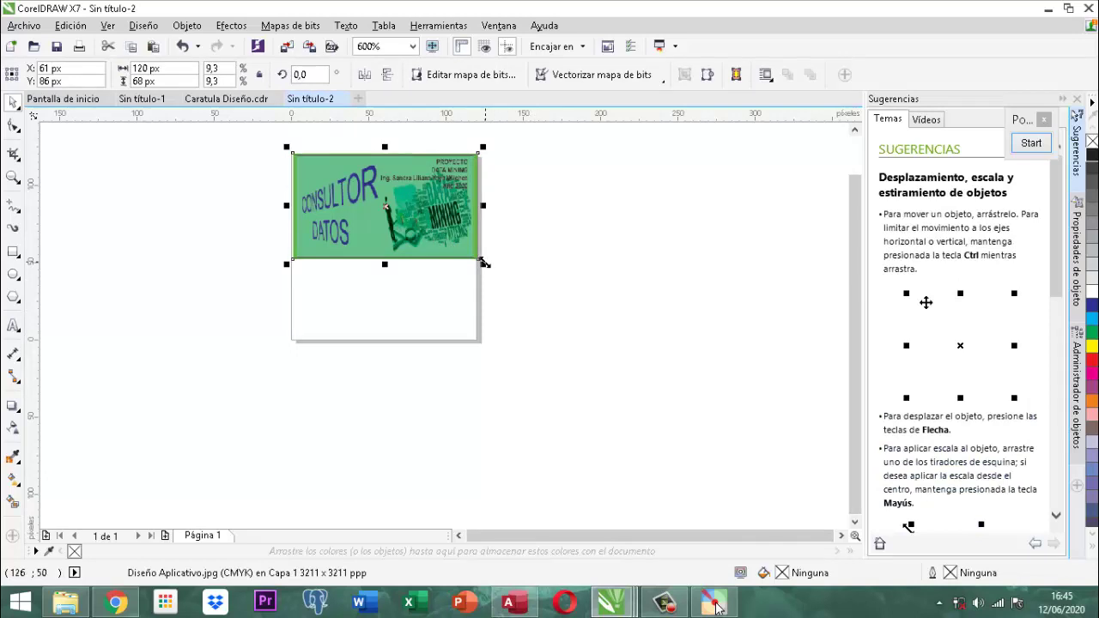
Enlarge the image to about 179% and widen the page to 240 px.
left_click_drag(483, 266, 628, 389)
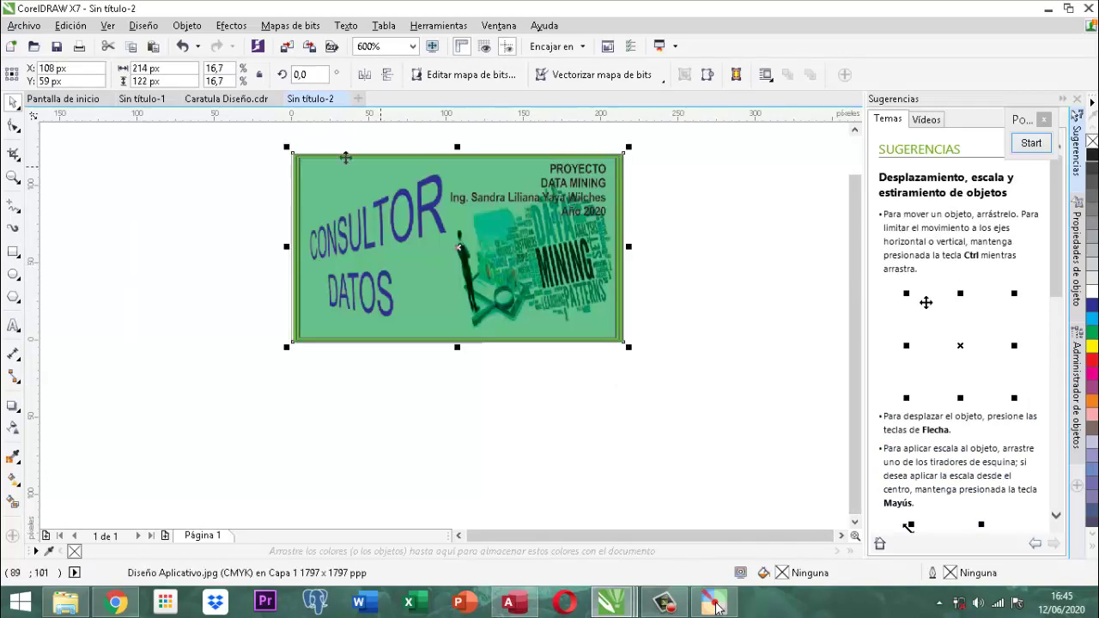
left_click(668, 177)
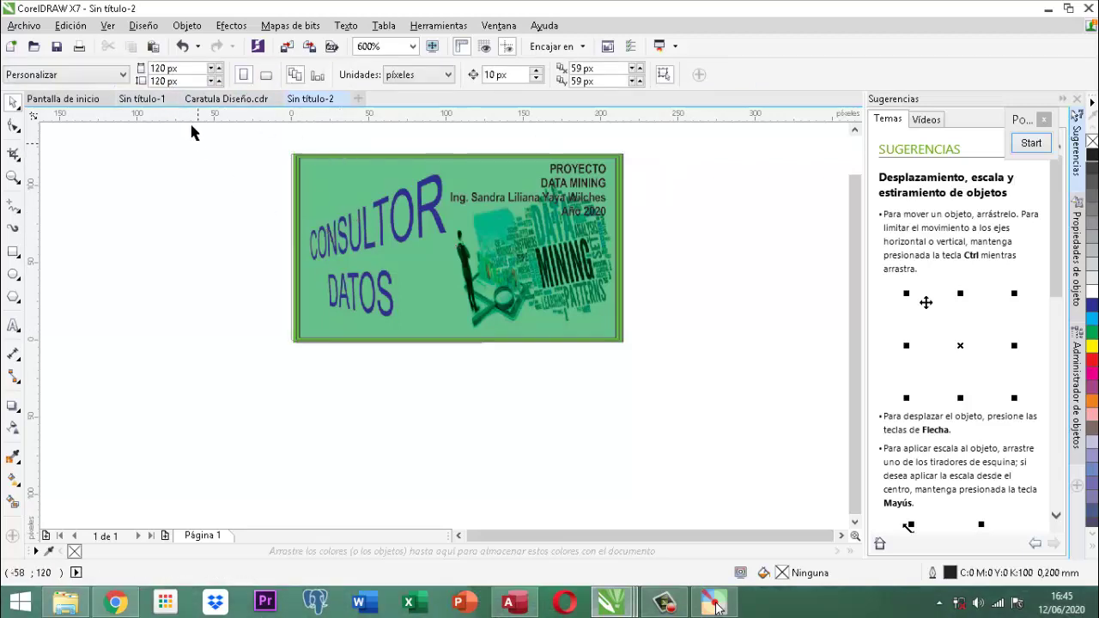
left_click_drag(179, 69, 152, 69)
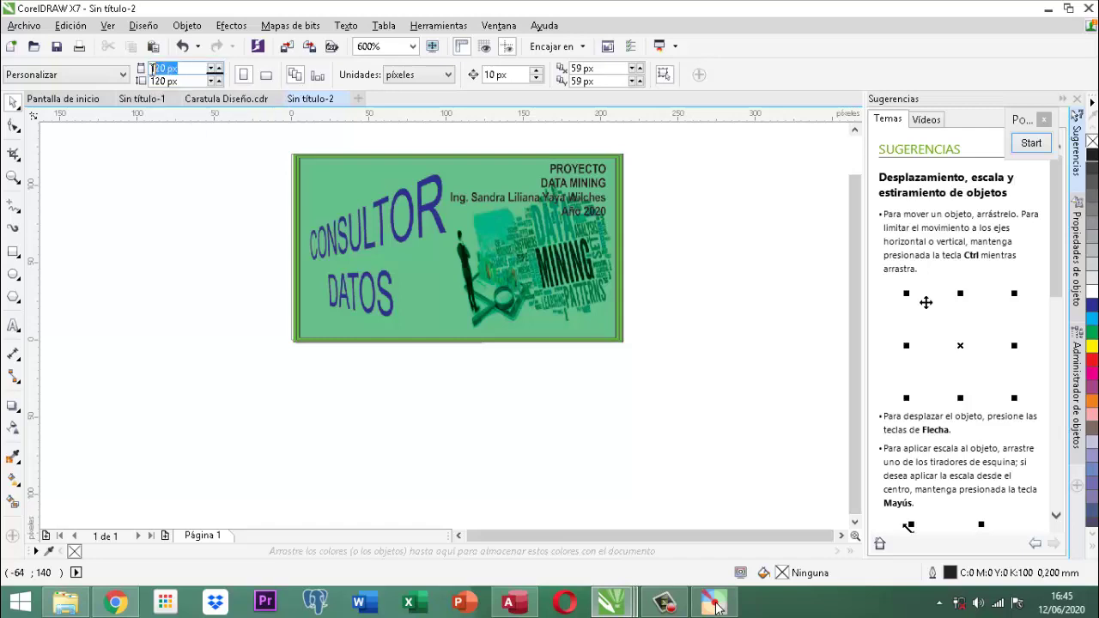
type("240")
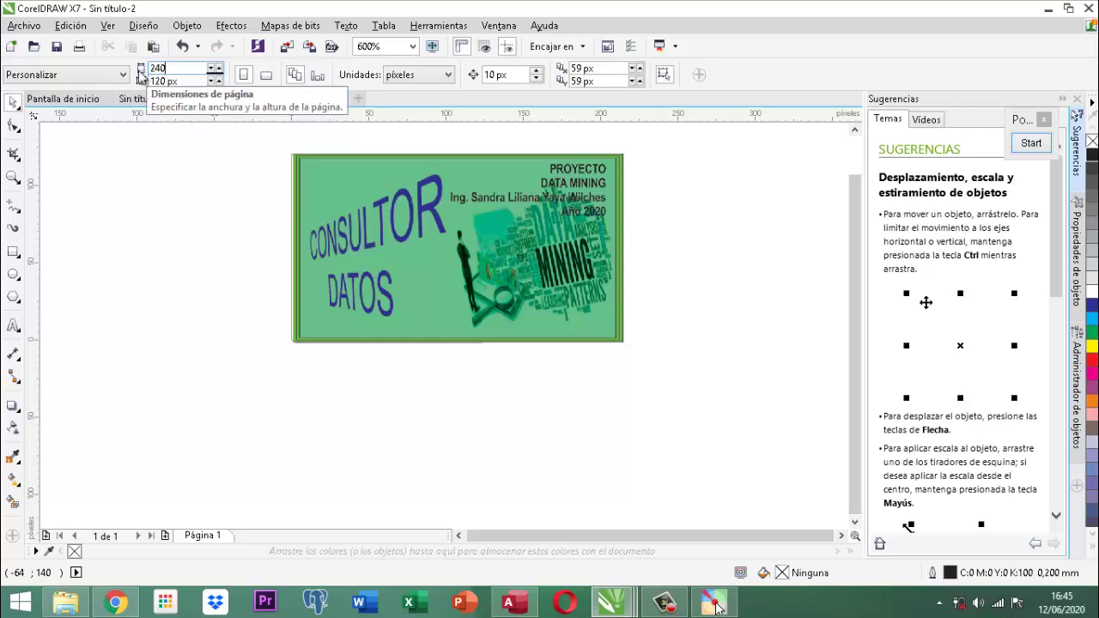
key("Return")
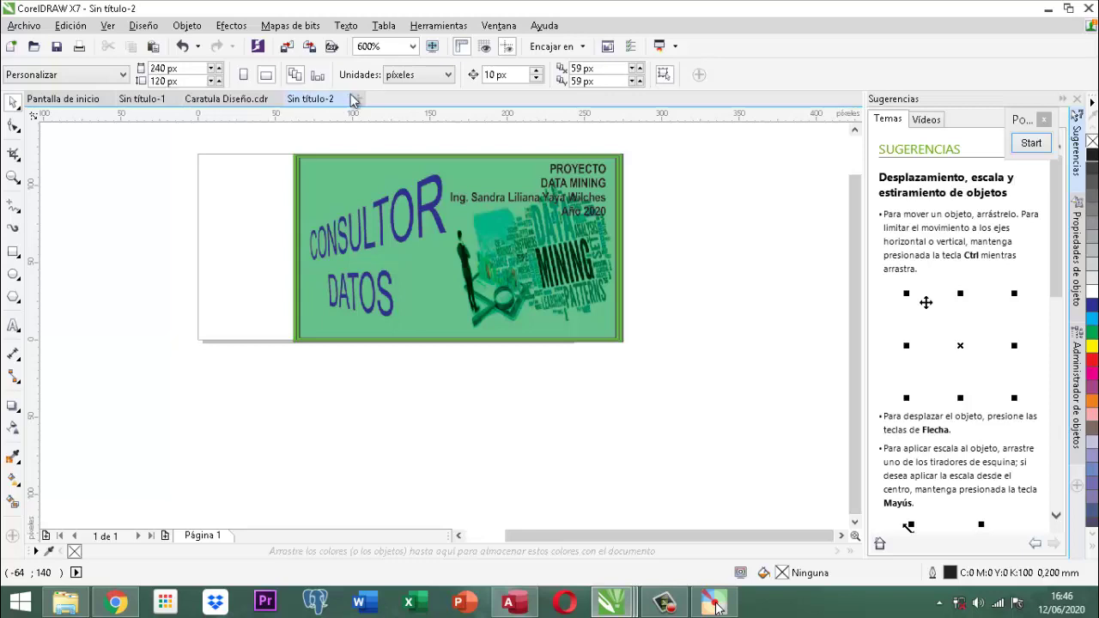
Move the image to the page's top-left corner, trying and undoing a 220 px width.
left_click(376, 160)
left_click_drag(376, 161, 259, 168)
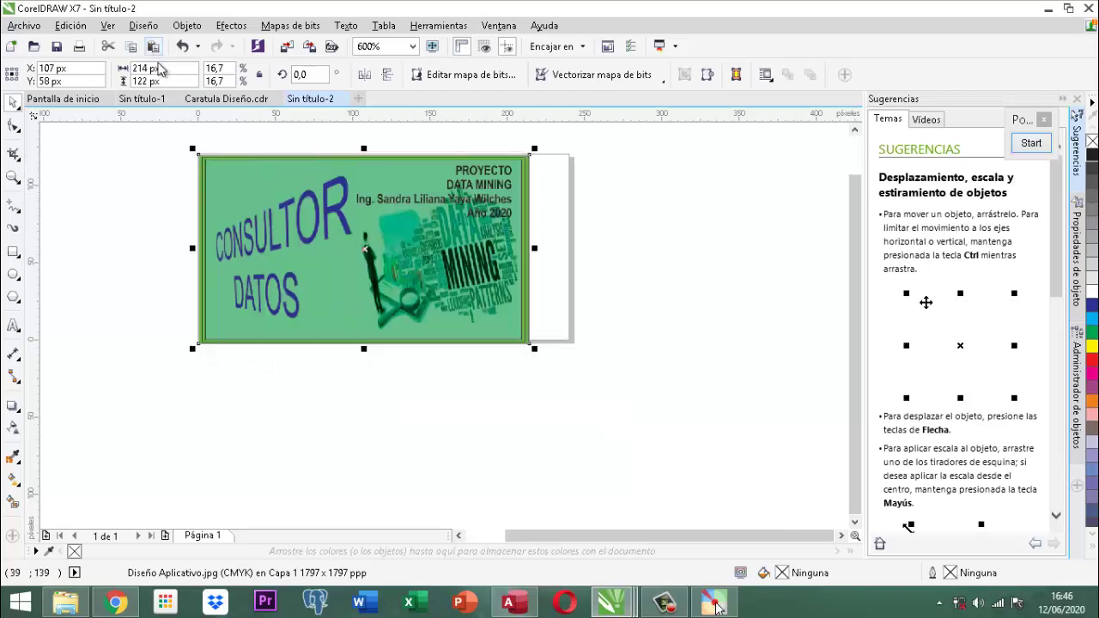
left_click_drag(159, 67, 101, 71)
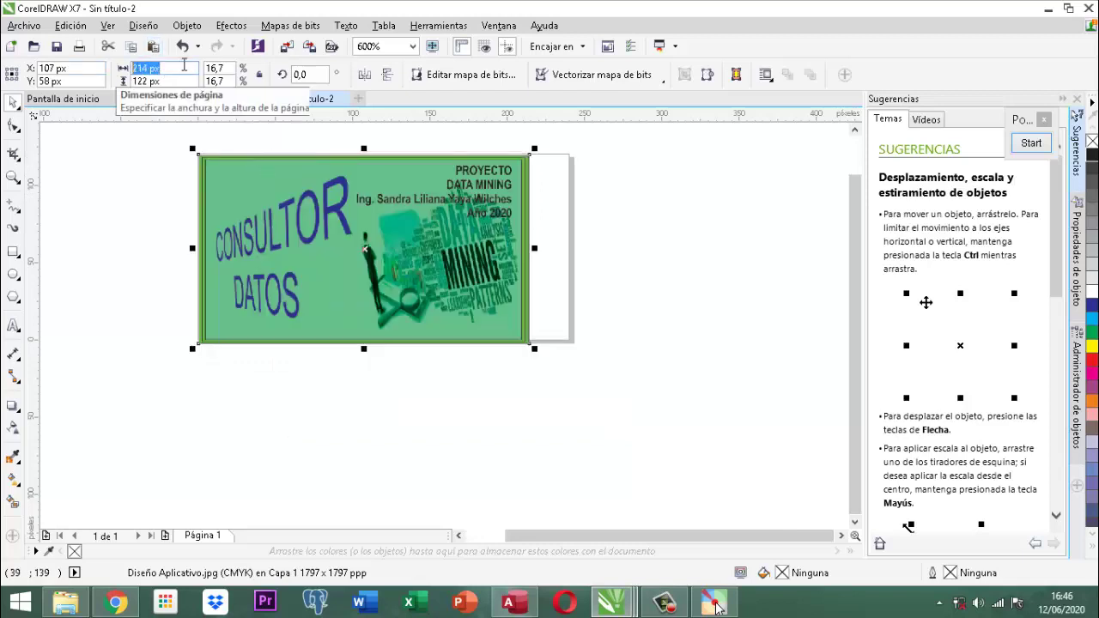
type("220")
key("Return")
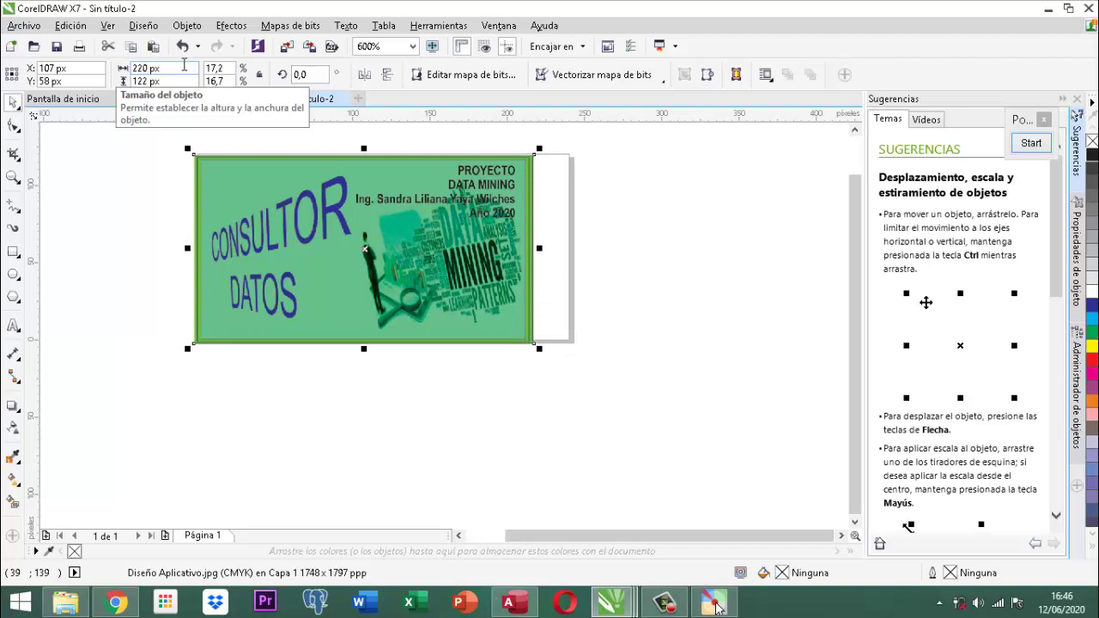
key("ctrl+z")
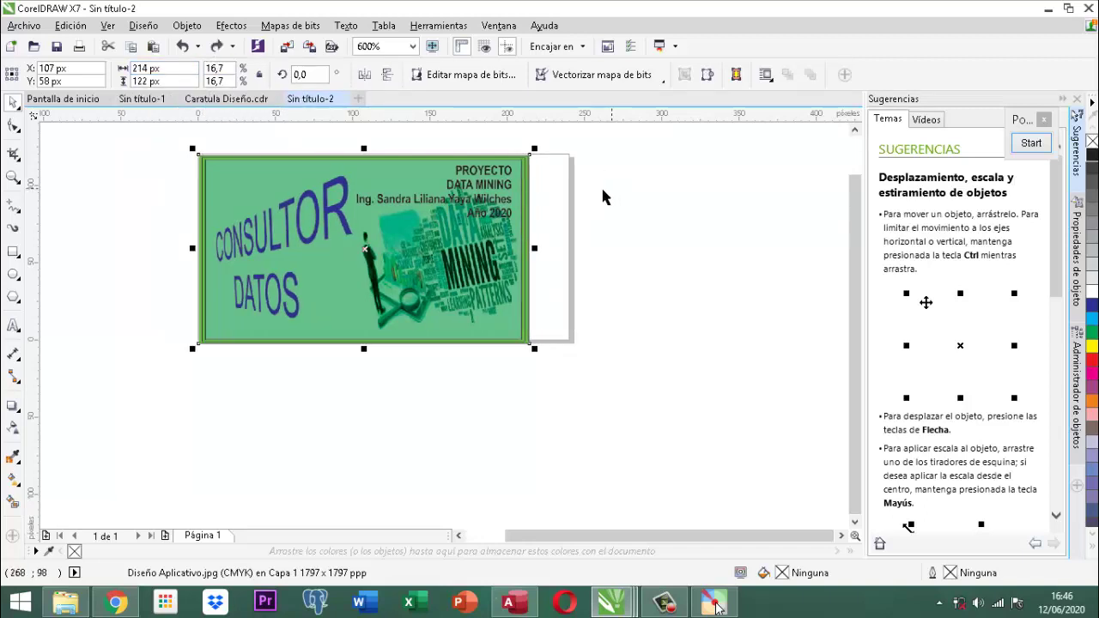
Narrow the page width through 220, 210 and 200 px to a final 180 px.
left_click(563, 207)
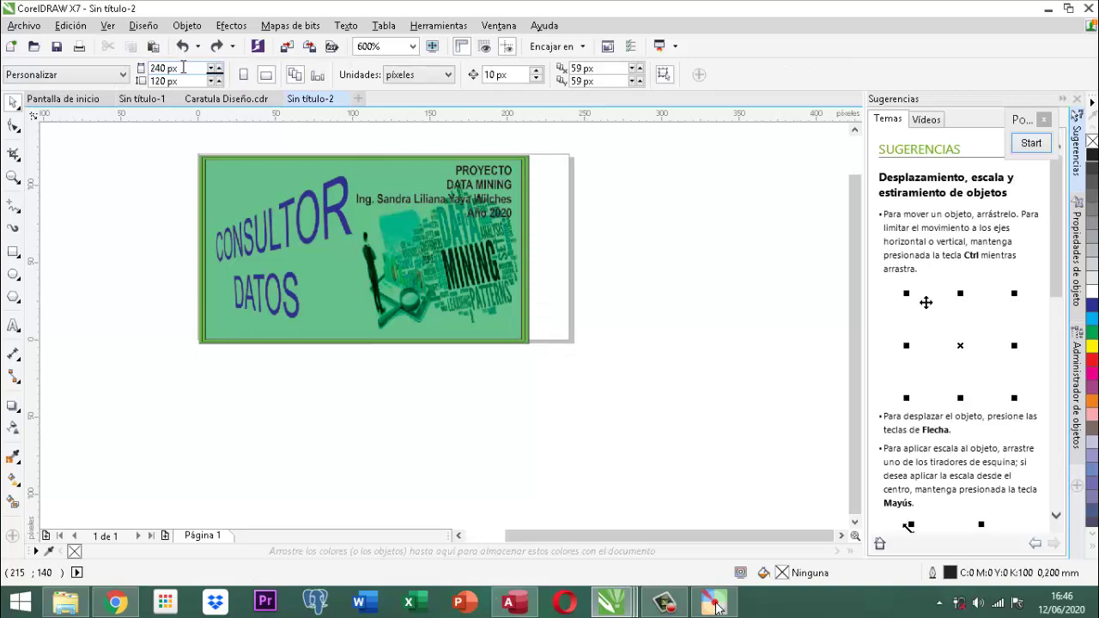
left_click_drag(182, 67, 123, 67)
type("220")
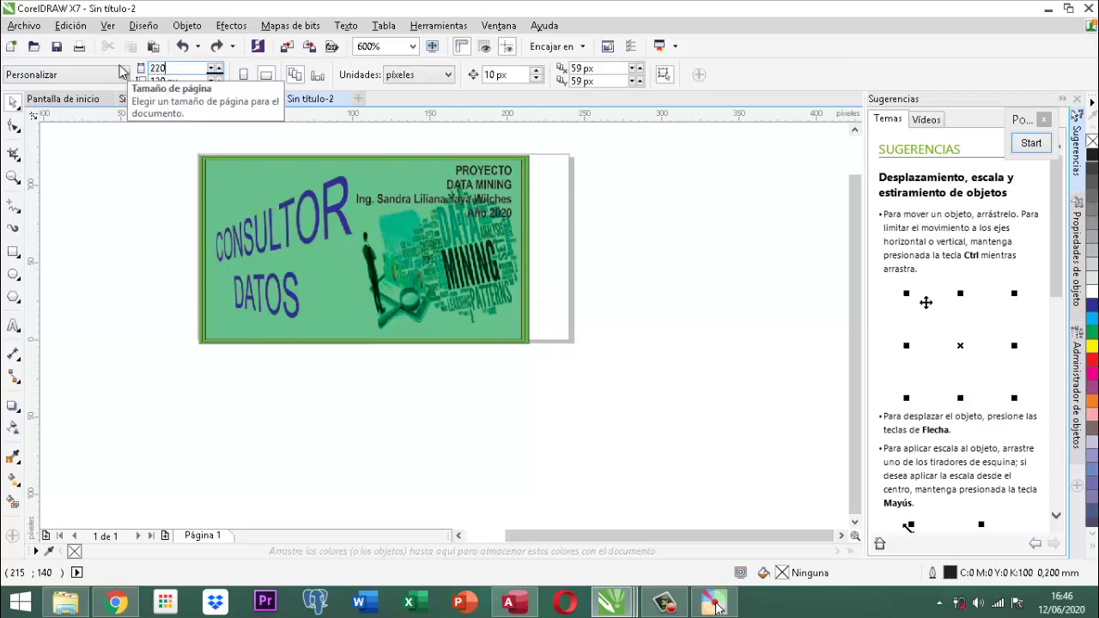
key("Return")
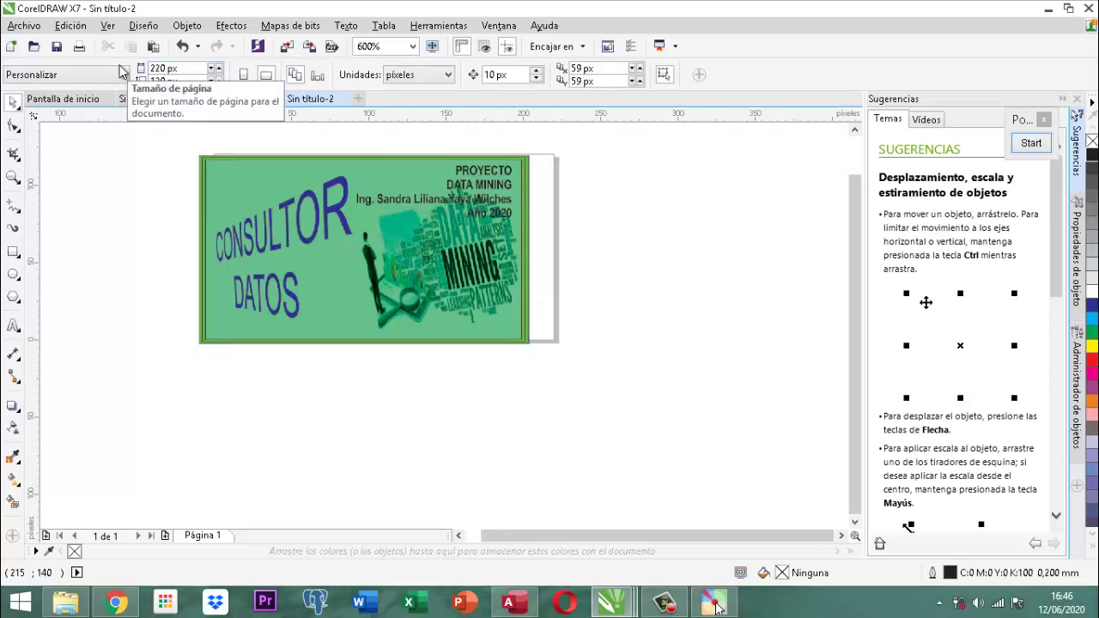
triple_click(179, 70)
type("21")
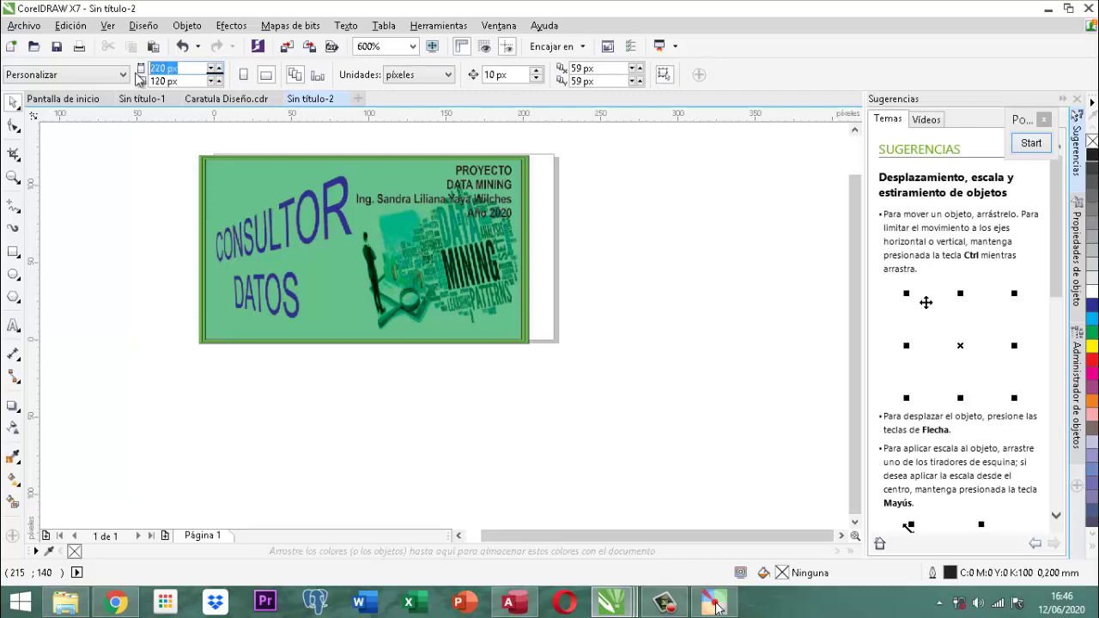
type("0")
key("Return")
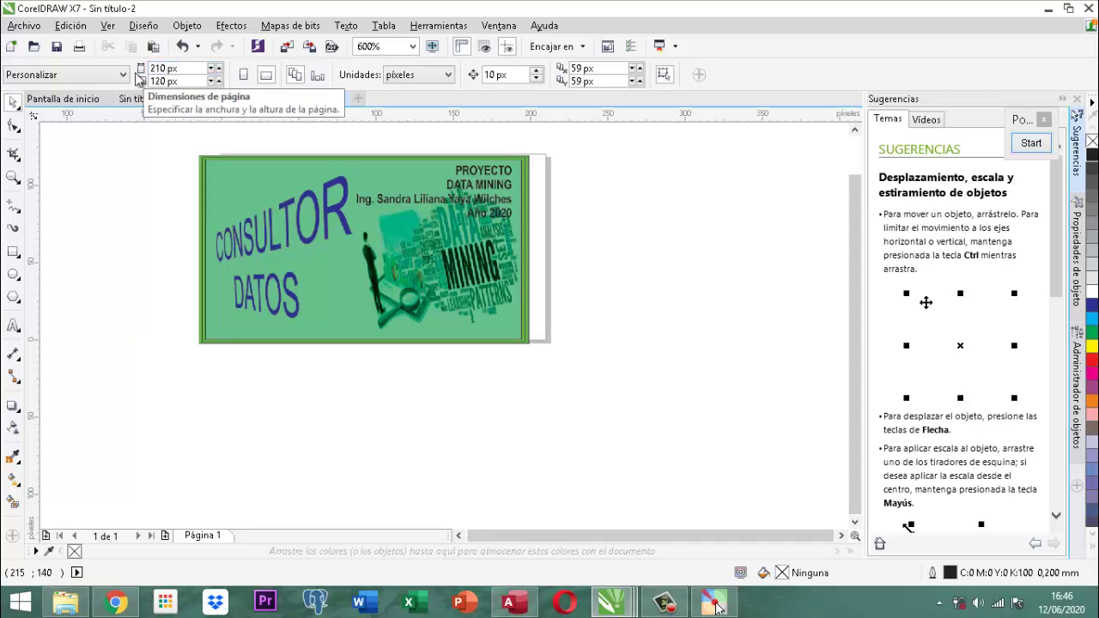
triple_click(186, 68)
type("200")
key("Return")
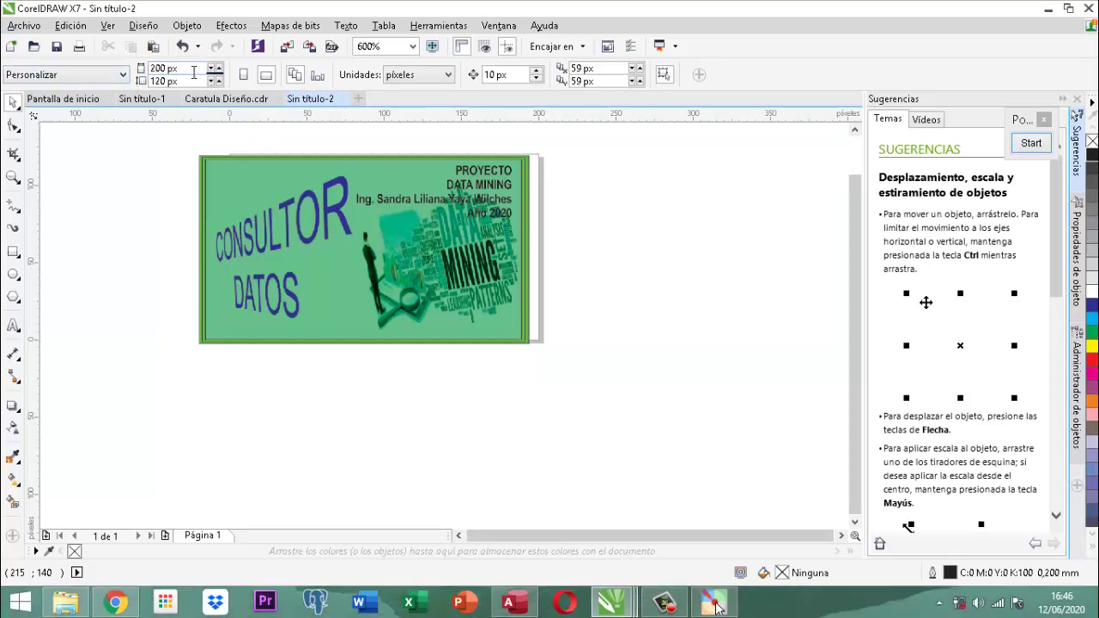
left_click_drag(187, 68, 151, 68)
type("1")
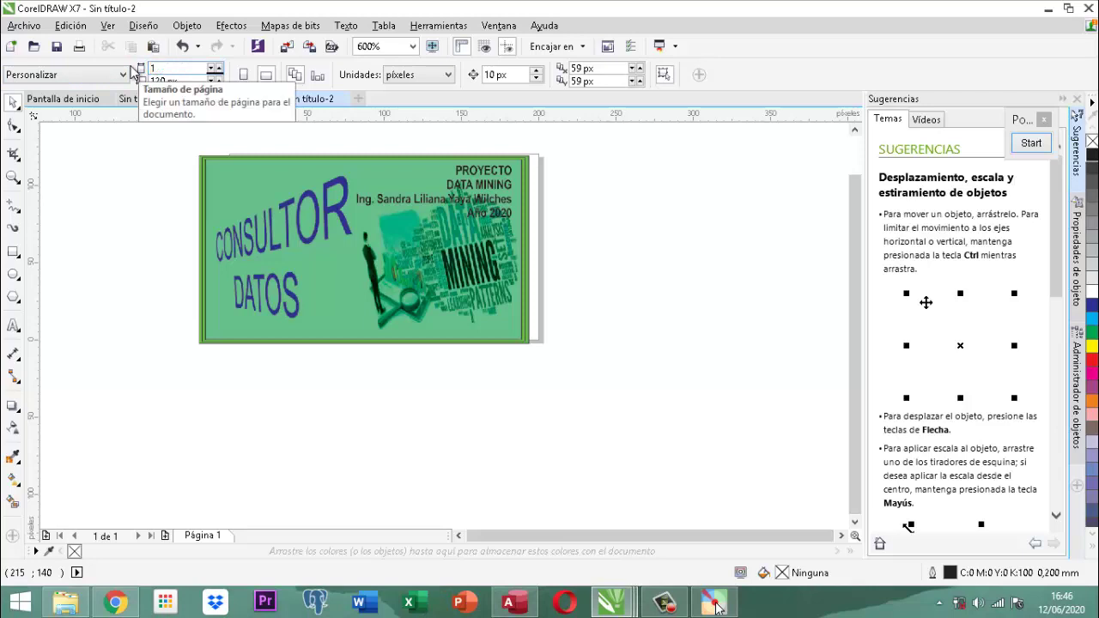
type("80")
key("Return")
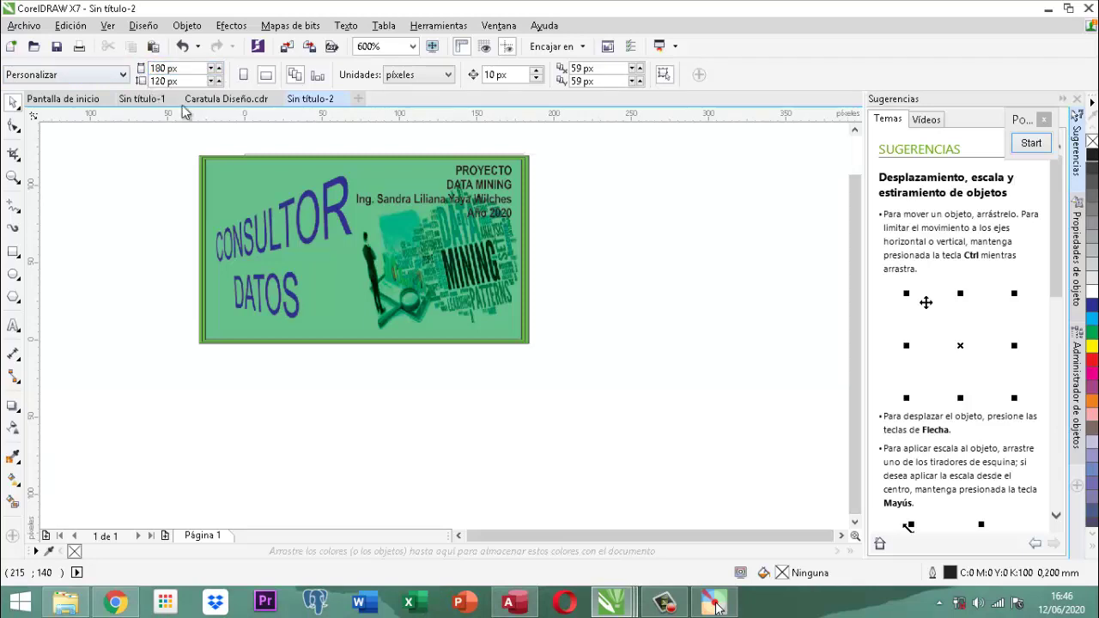
Move the cover image to the right on the page.
left_click(245, 182)
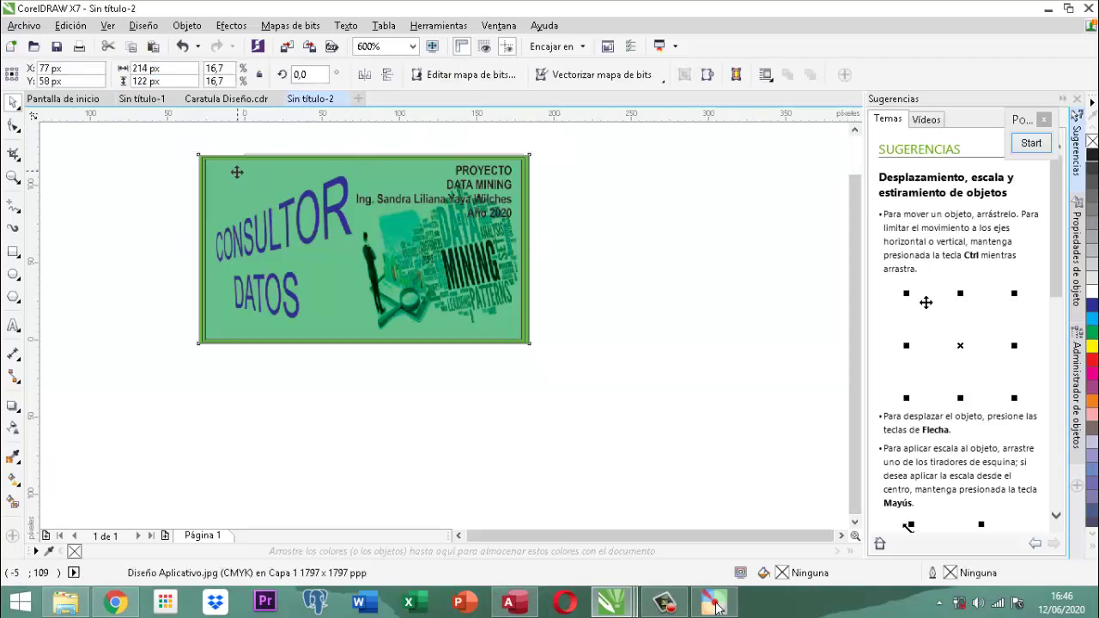
left_click_drag(237, 173, 297, 177)
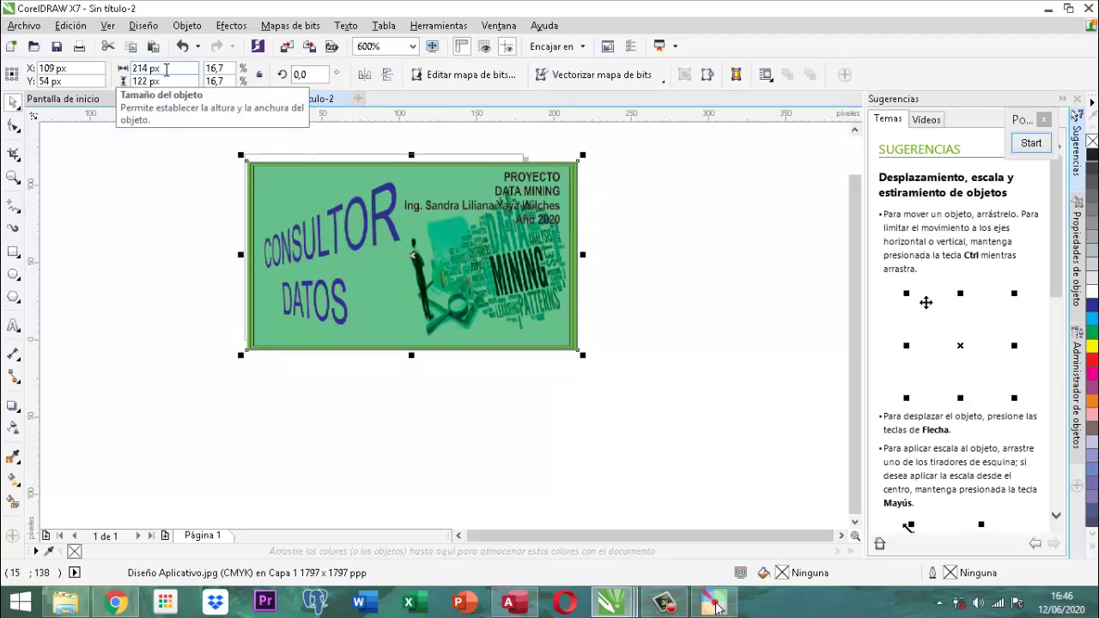
left_click_drag(163, 69, 130, 69)
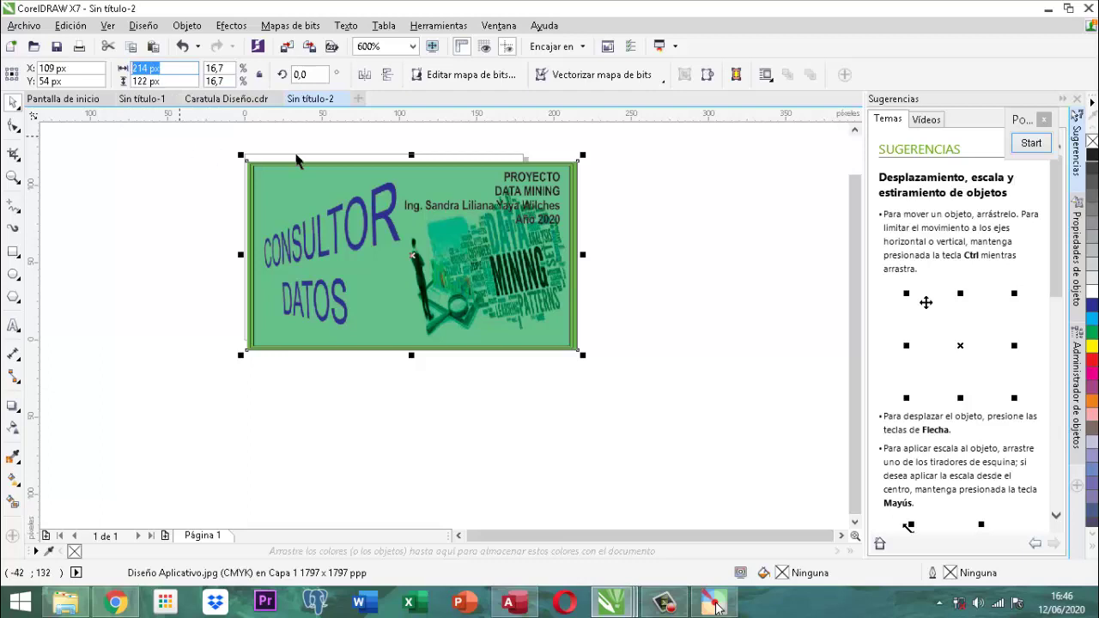
Set the page width to 200 px, then widen it to 220 px.
left_click(440, 158)
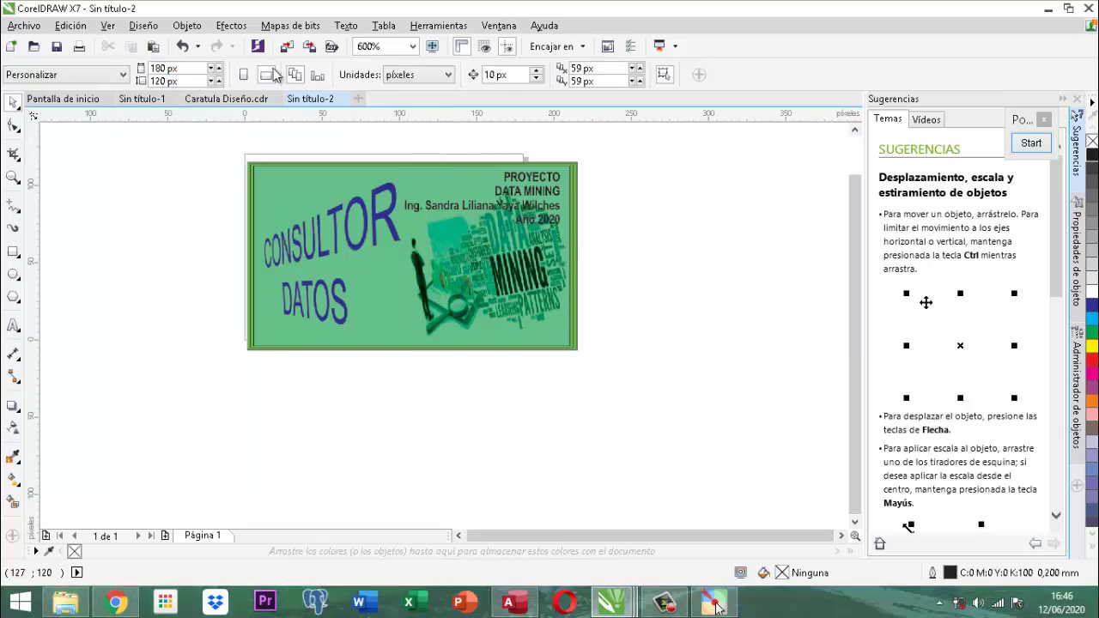
double_click(180, 68)
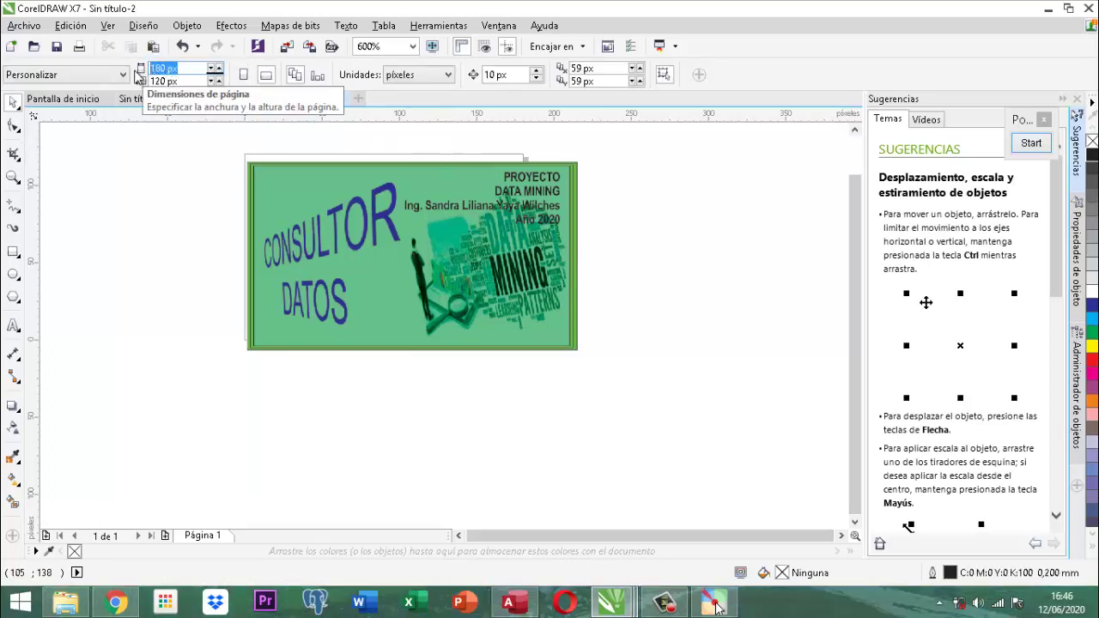
type("200")
key("Return")
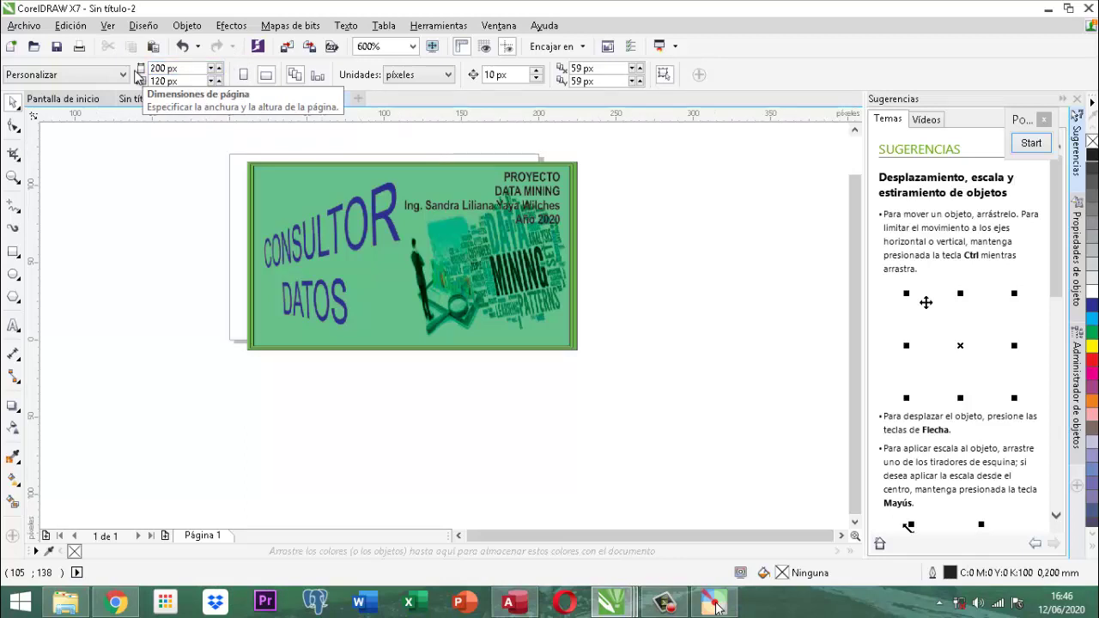
left_click_drag(186, 68, 130, 68)
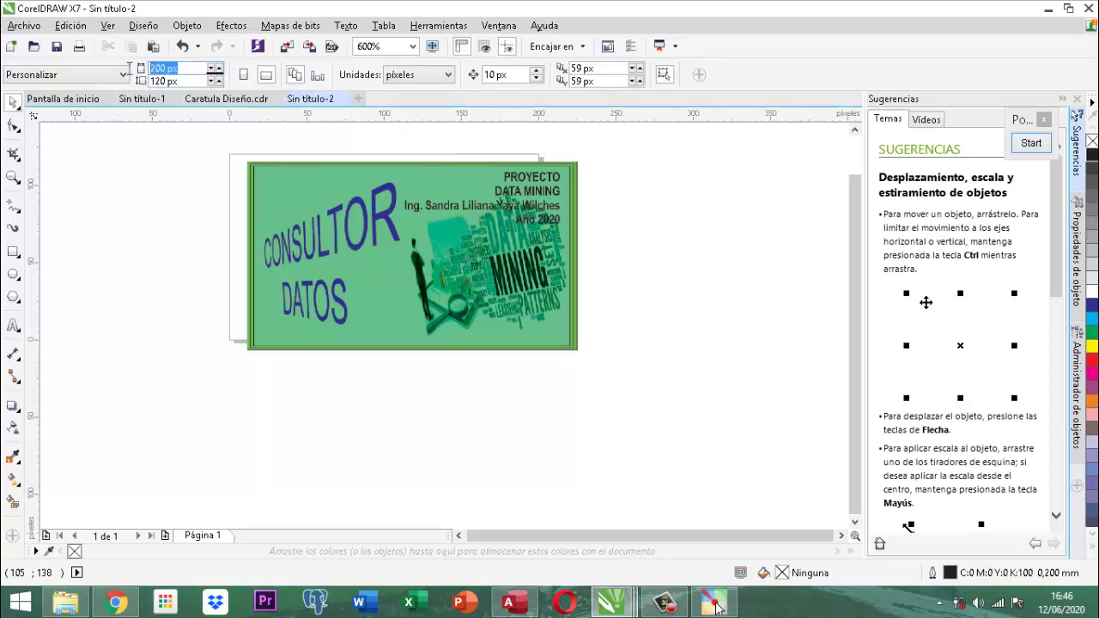
type("220")
key("Return")
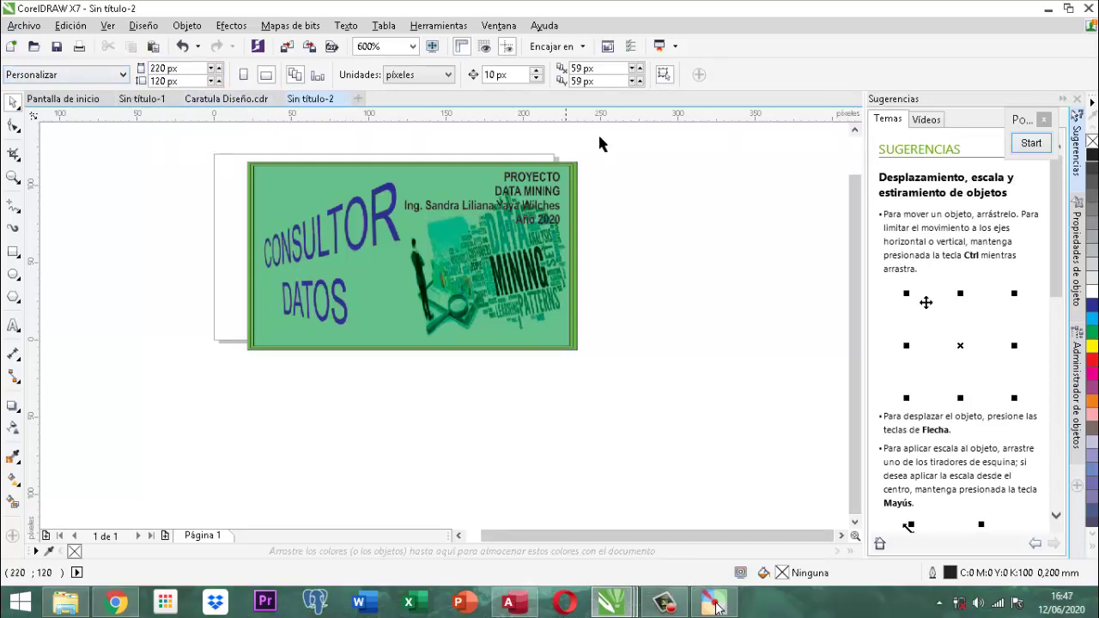
Slide the cover image left to line up with the widened page, then box-select it.
left_click(552, 180)
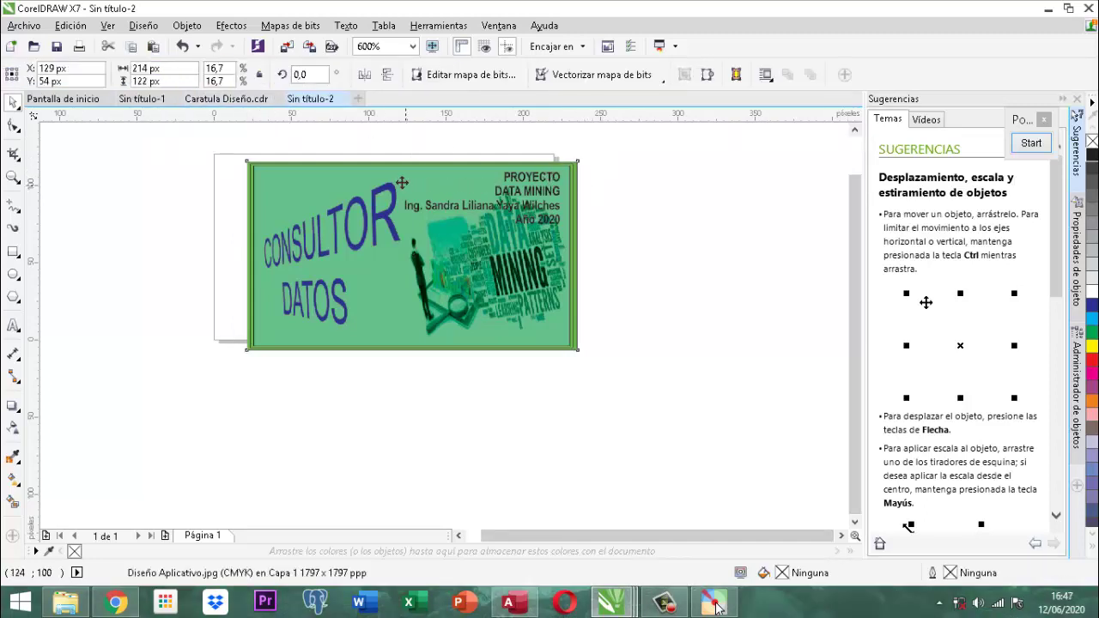
left_click_drag(401, 182, 343, 172)
left_click(649, 184)
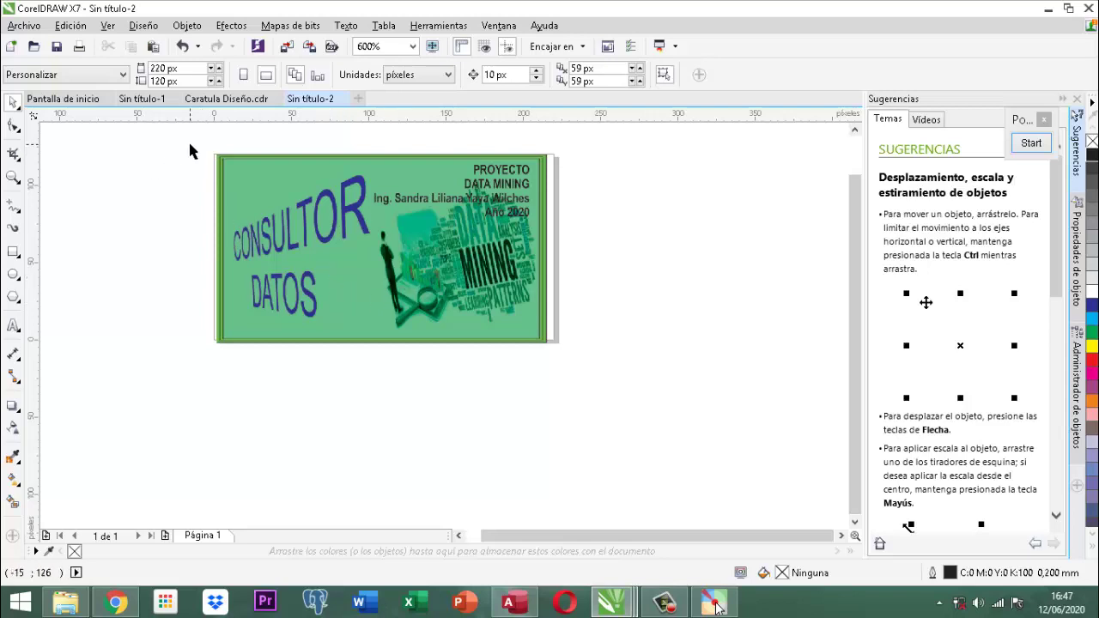
left_click_drag(198, 136, 614, 359)
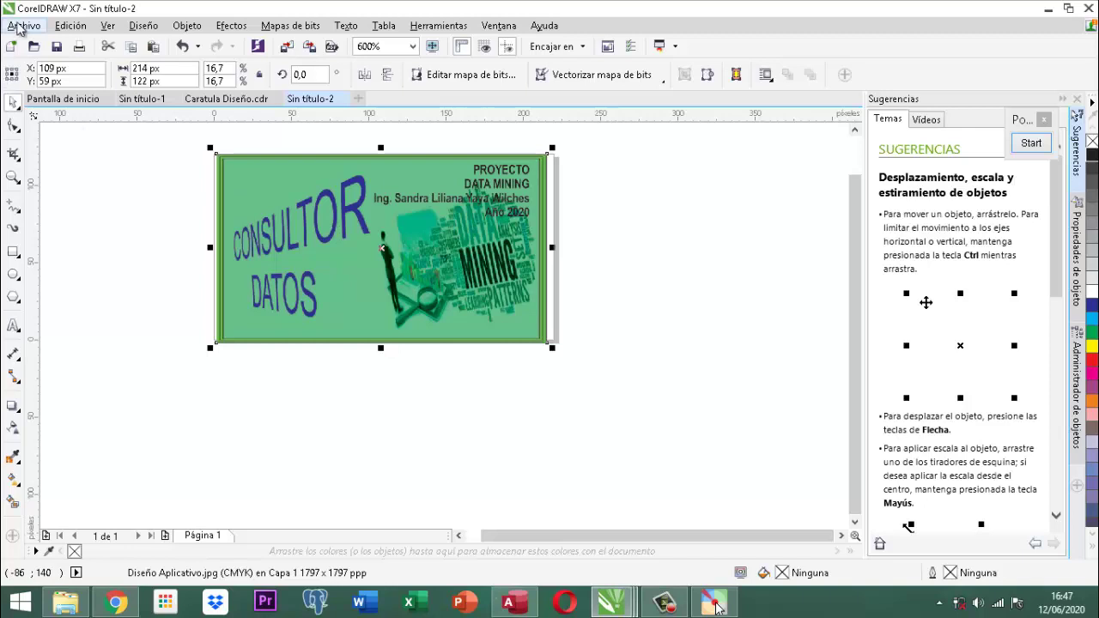
Export the design as a JPEG named LogoEF, then minimise CorelDRAW and Access.
left_click(17, 28)
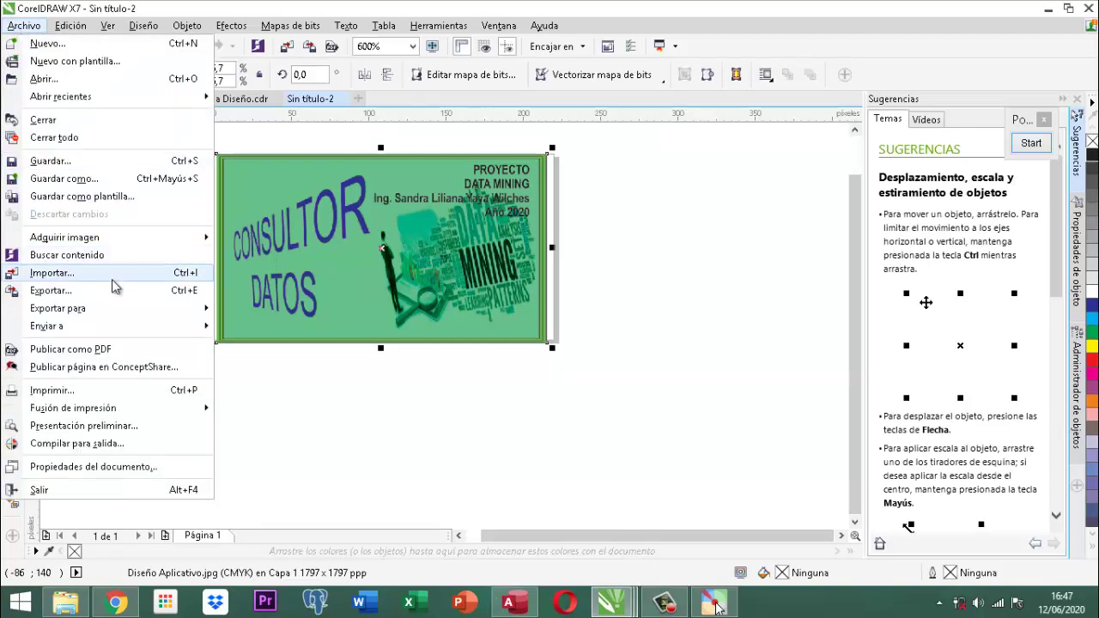
left_click(74, 290)
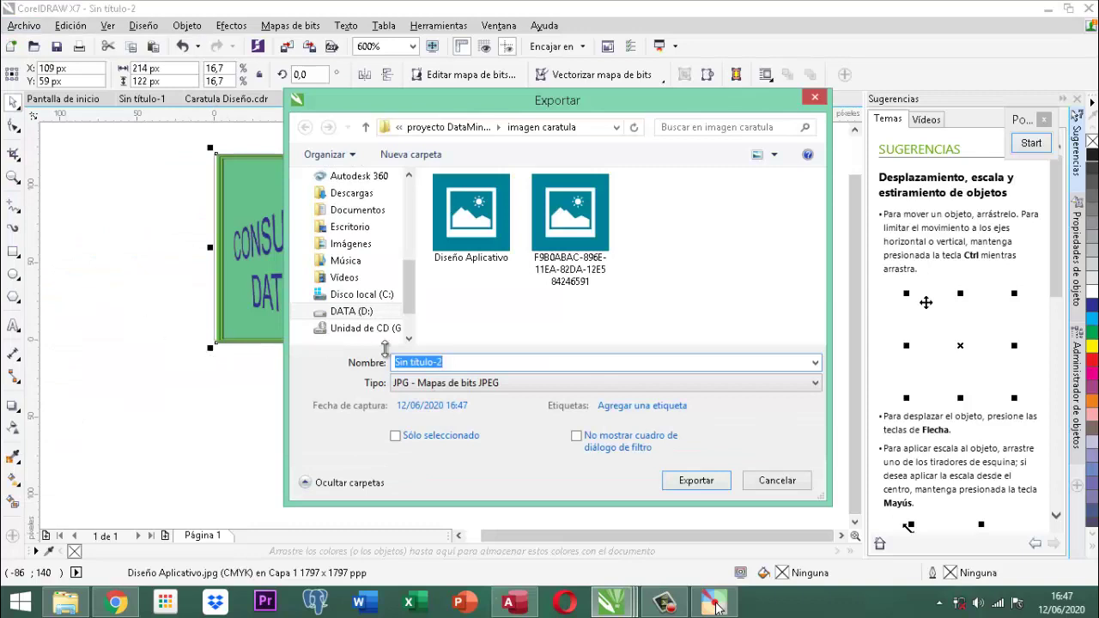
type("Logo")
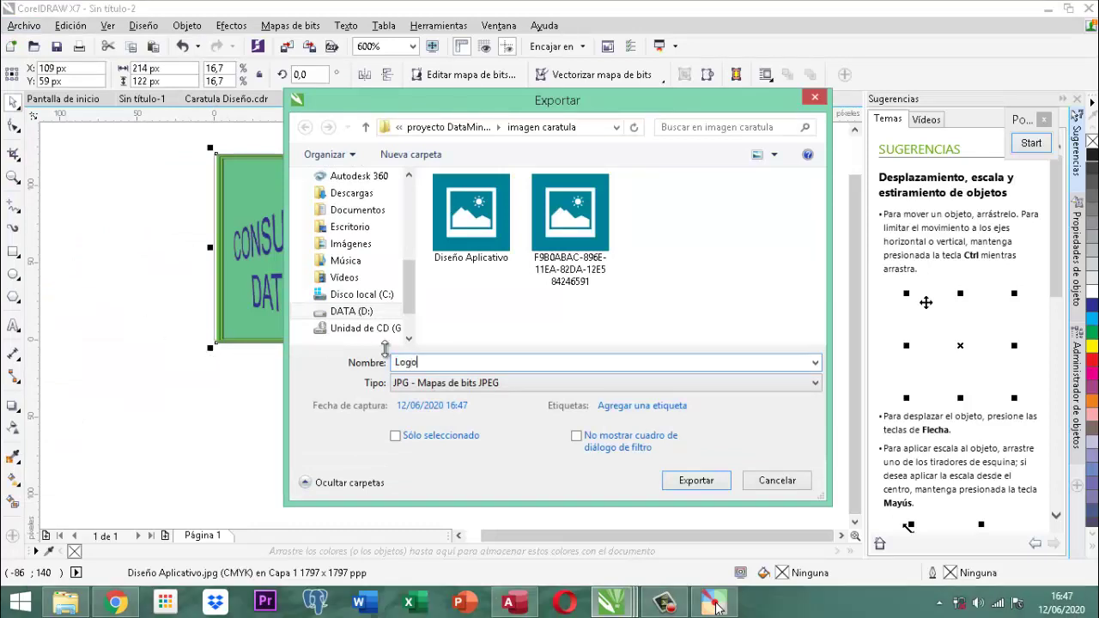
type("EF")
key("Return")
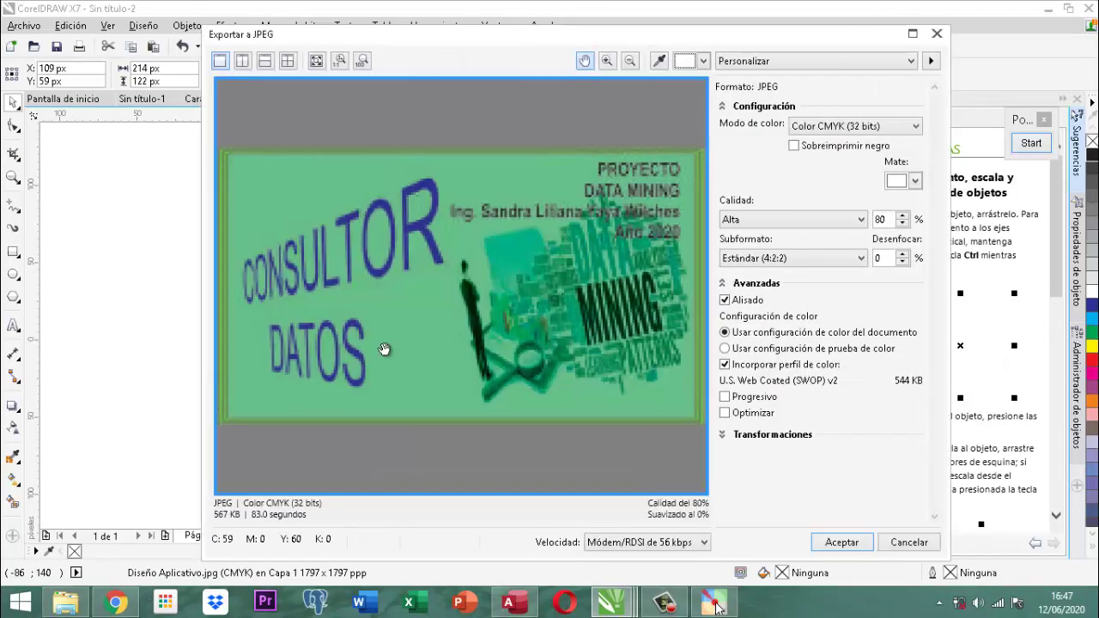
left_click(840, 543)
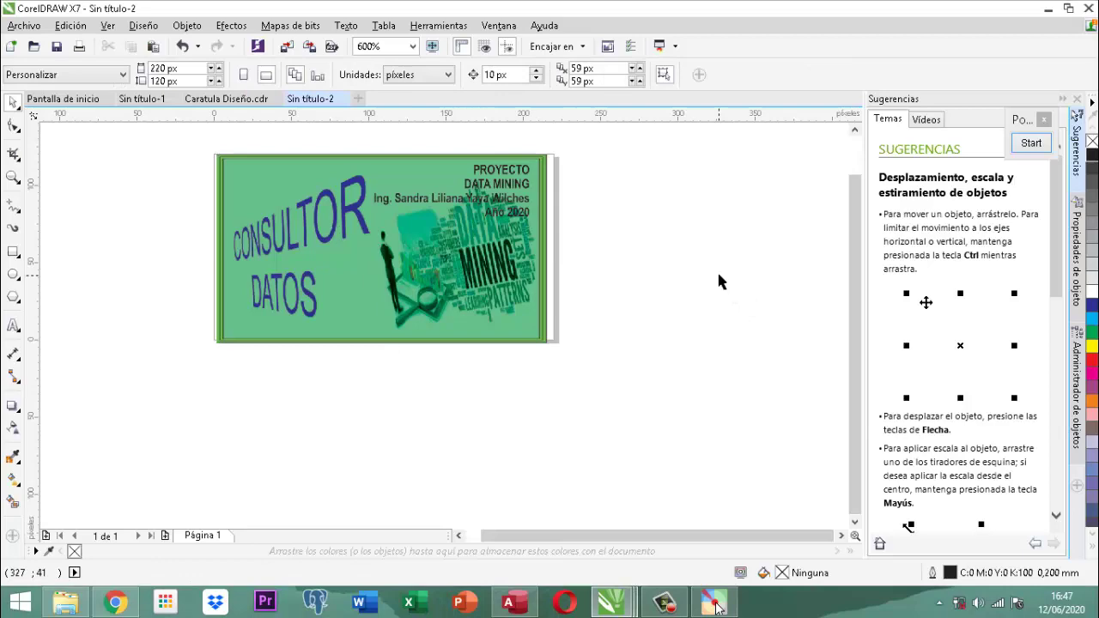
left_click(1049, 11)
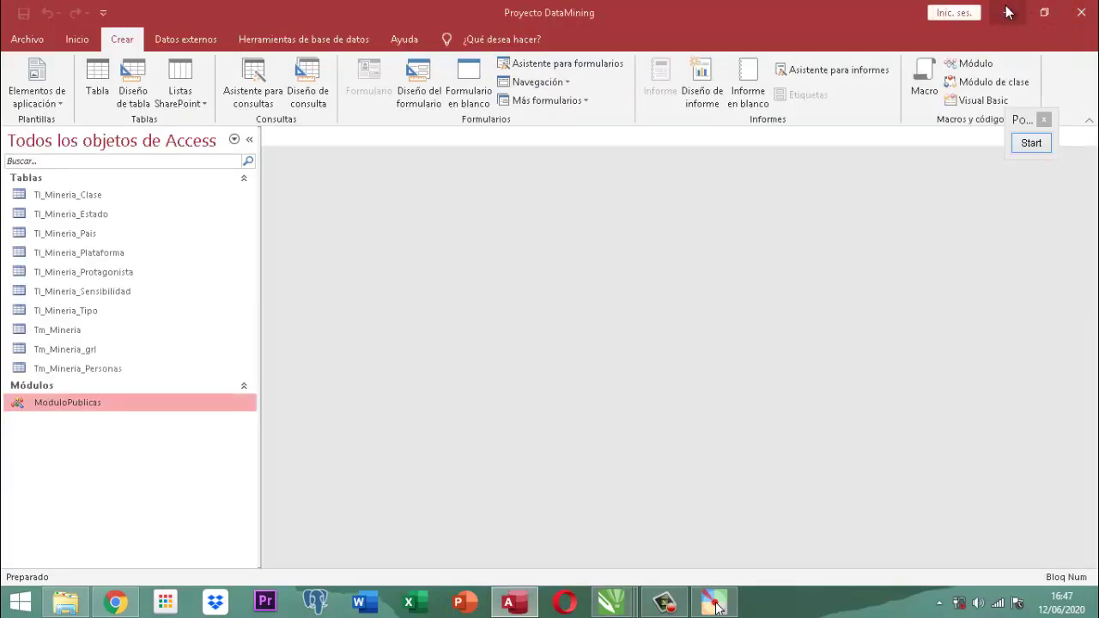
left_click(1007, 15)
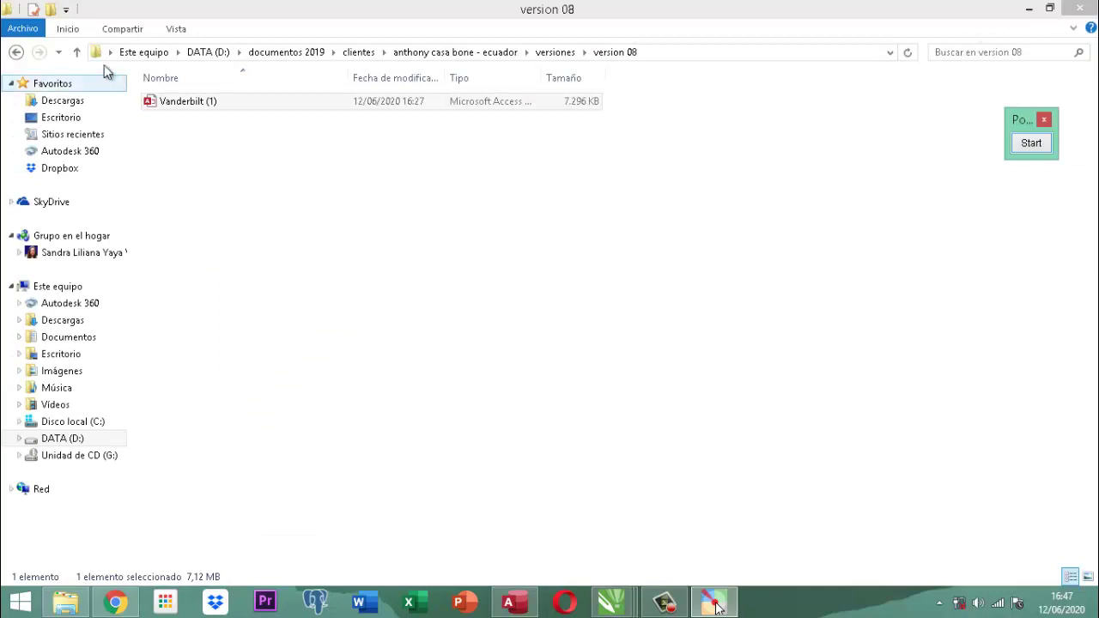
Go to DATA (D:) > documentos 2020 > proyecto DataMining > imagen caratula.
left_click(75, 53)
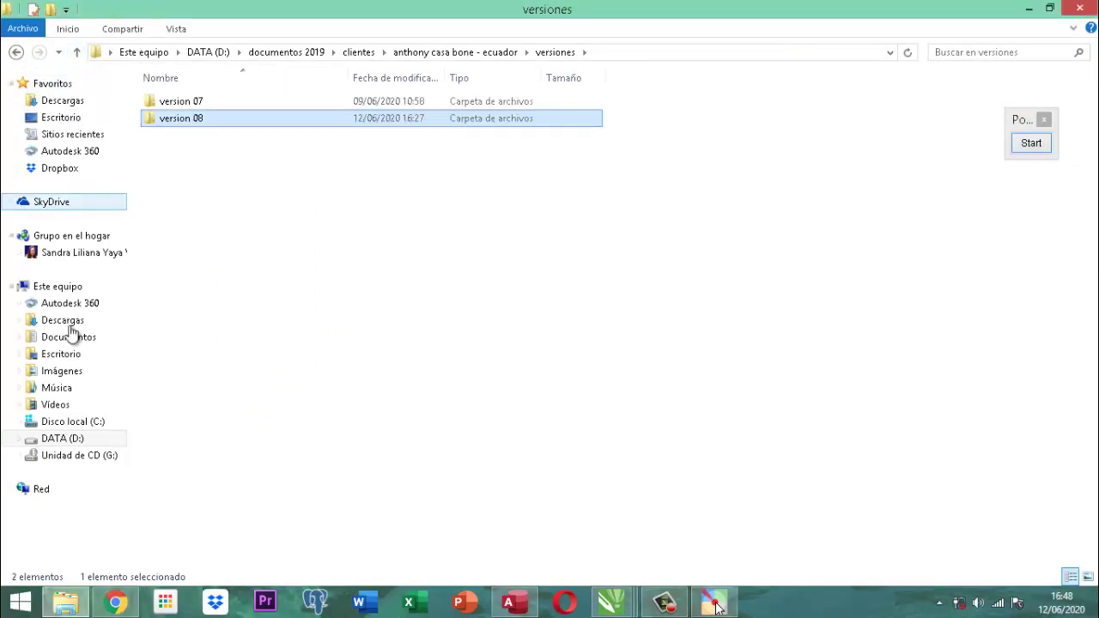
left_click(66, 439)
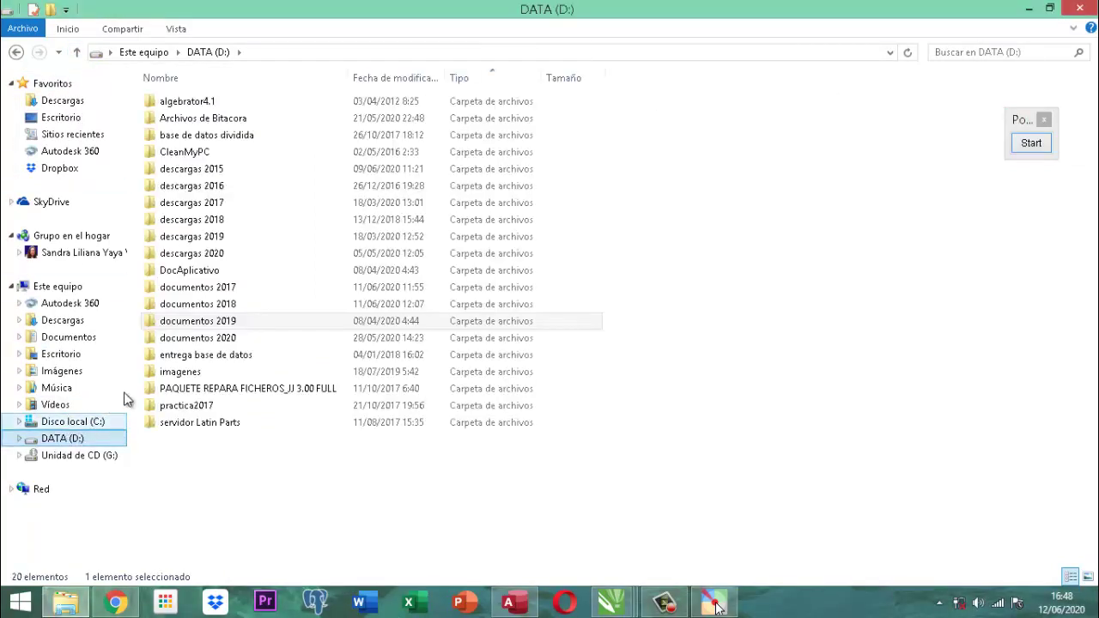
double_click(229, 340)
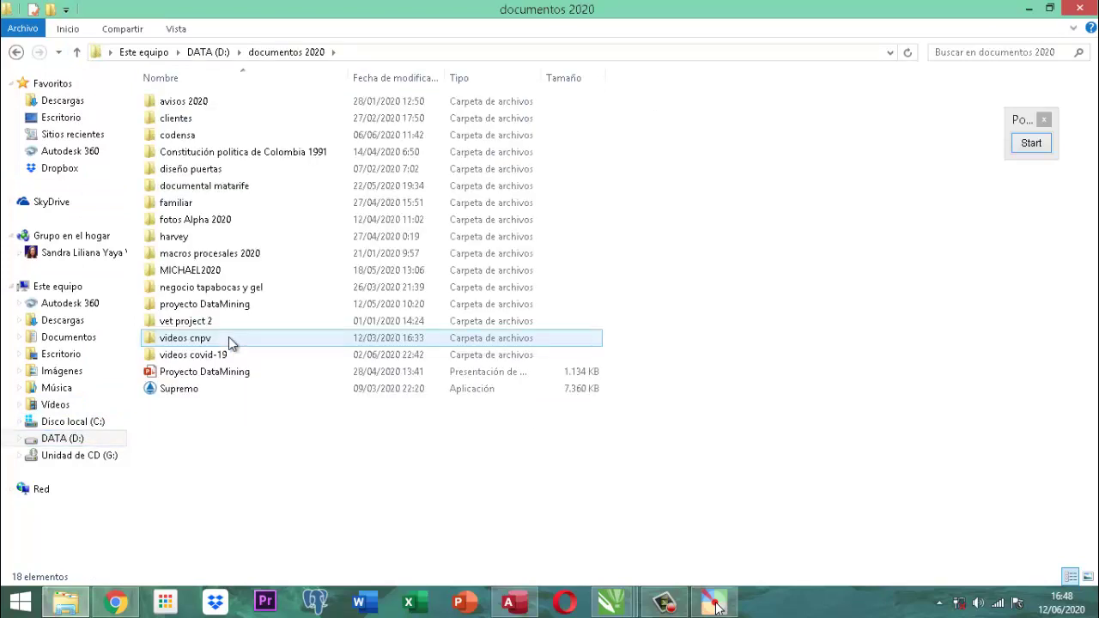
double_click(223, 306)
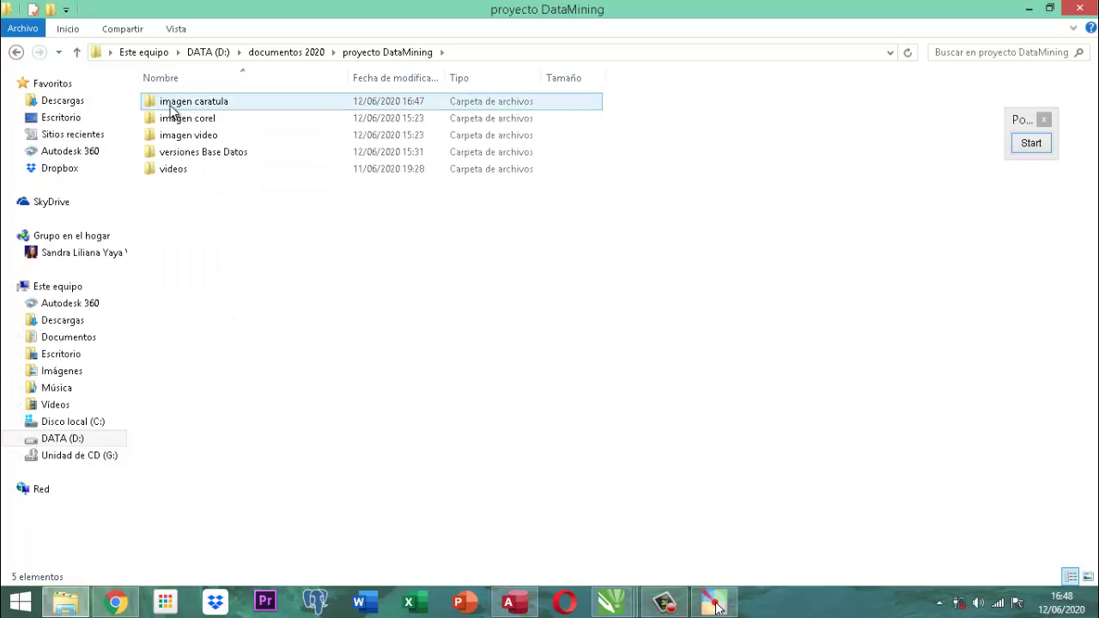
double_click(171, 109)
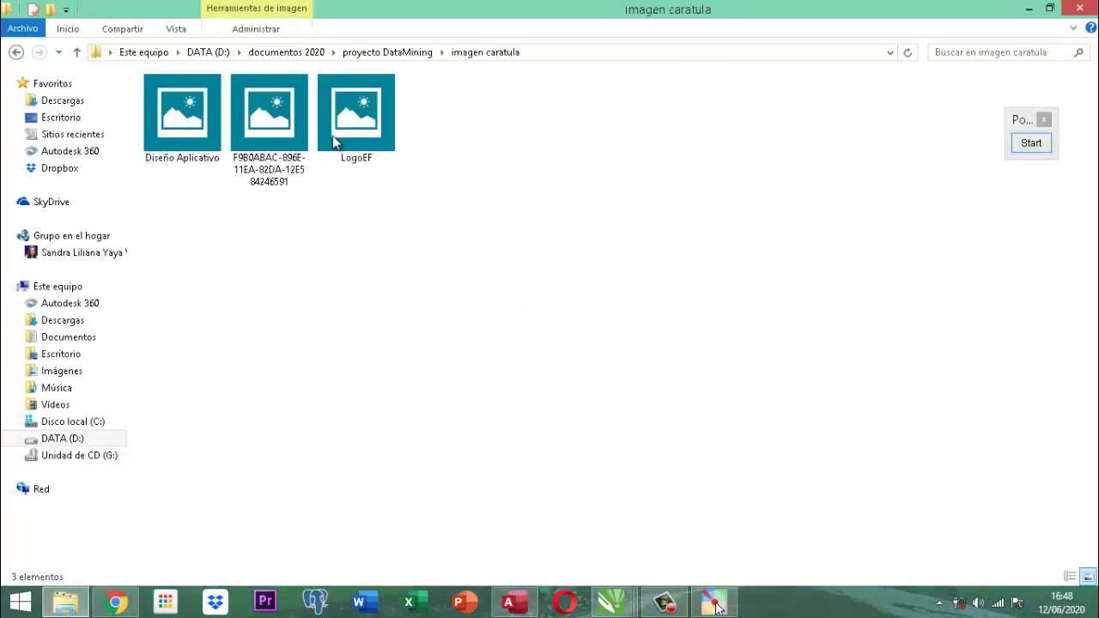
Preview the exported LogoEF image, then return to the desktop.
left_click(342, 129)
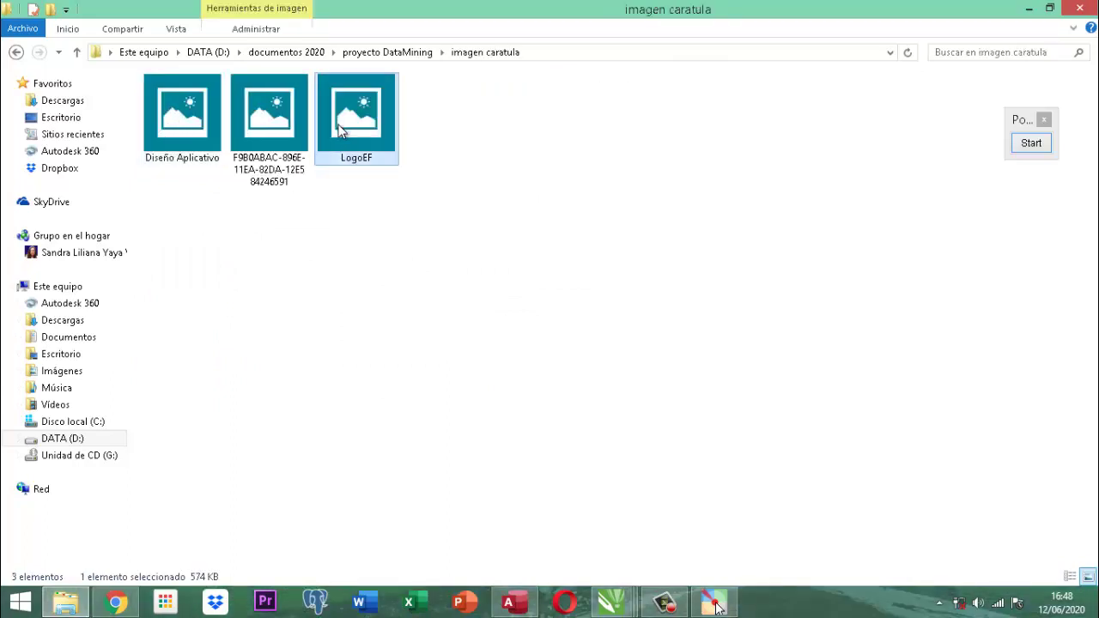
double_click(342, 130)
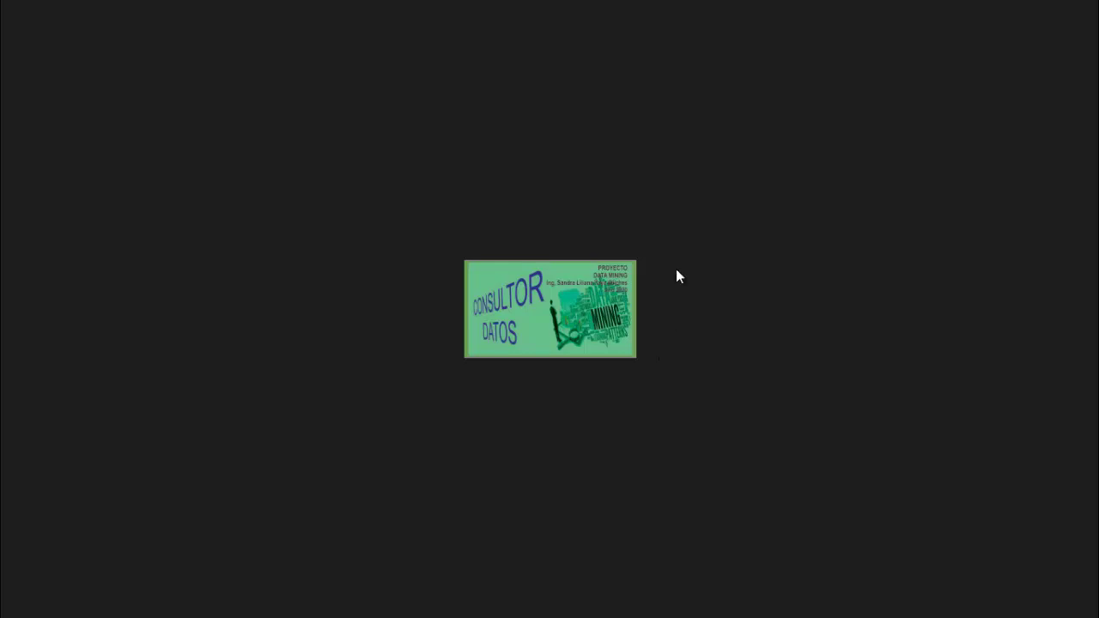
key("super")
left_click(201, 504)
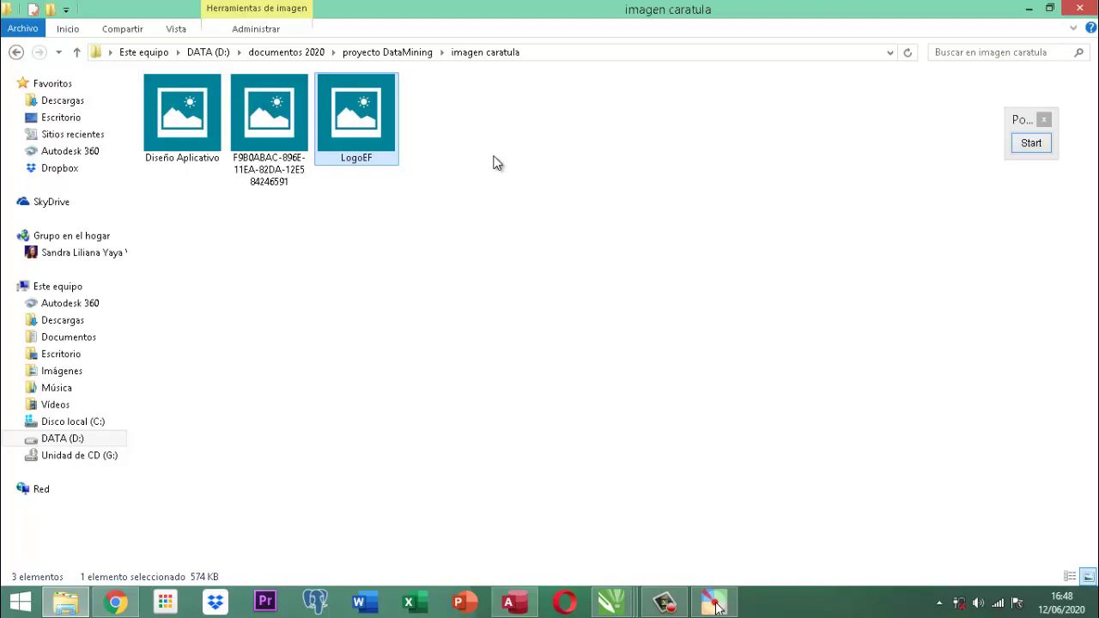
Paste the LogoEF image into the DATA (D:) imagenes folder, then go up to Este equipo.
left_click(57, 438)
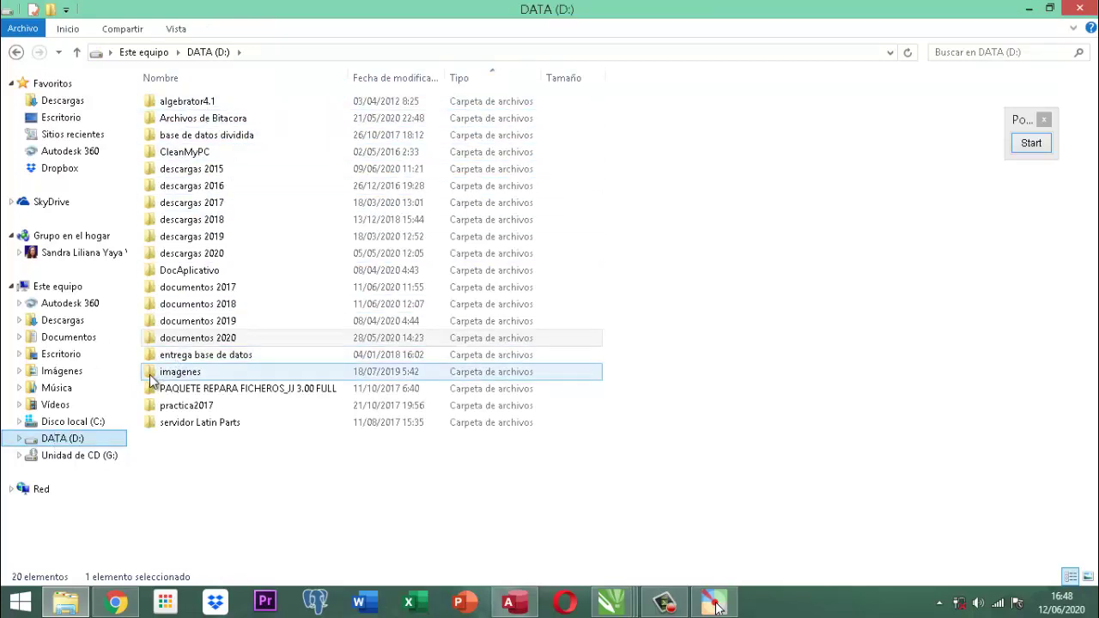
double_click(189, 376)
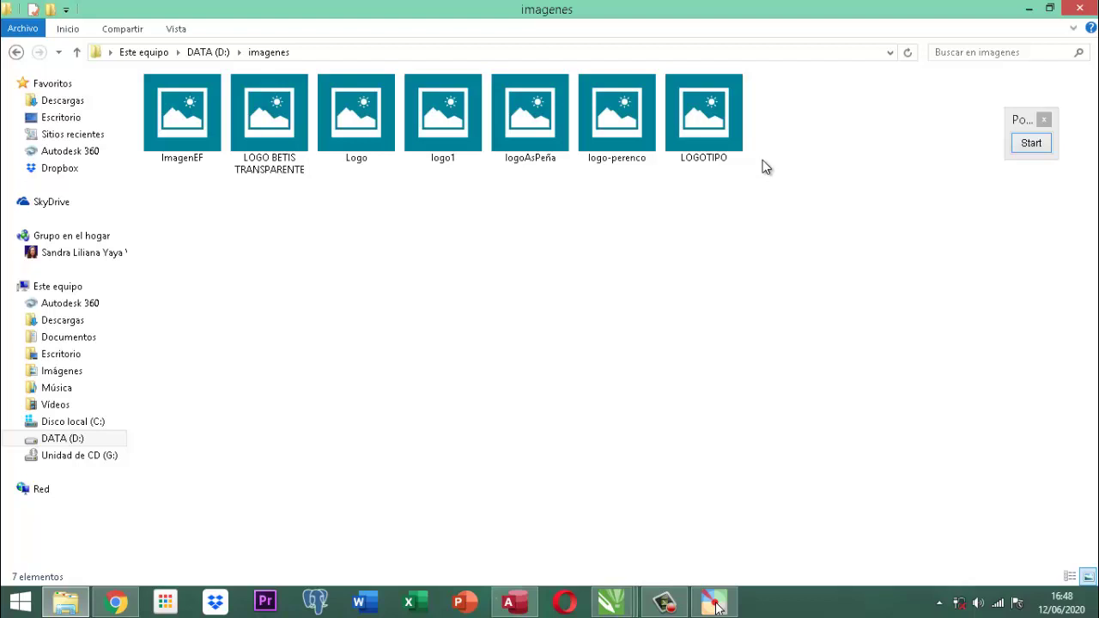
key("ctrl+v")
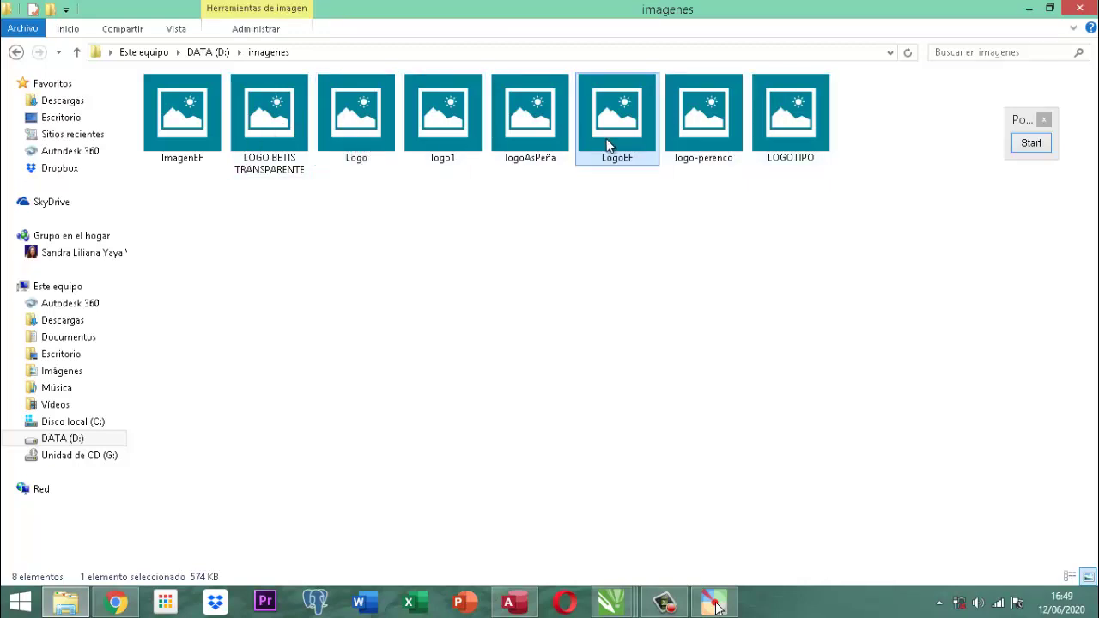
mouse_move(607, 146)
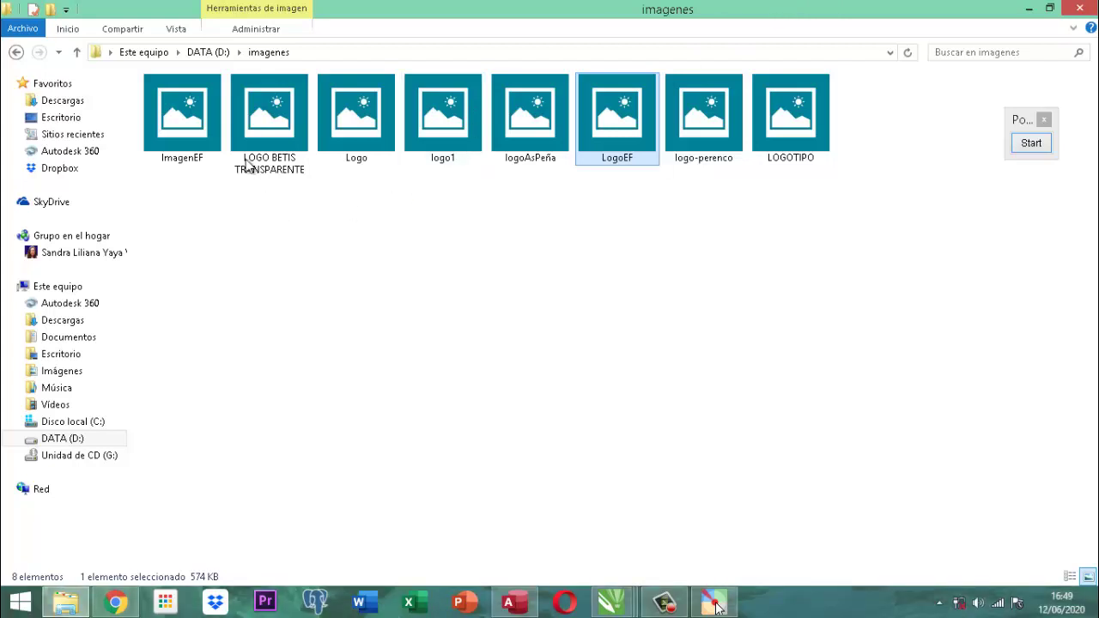
left_click(58, 288)
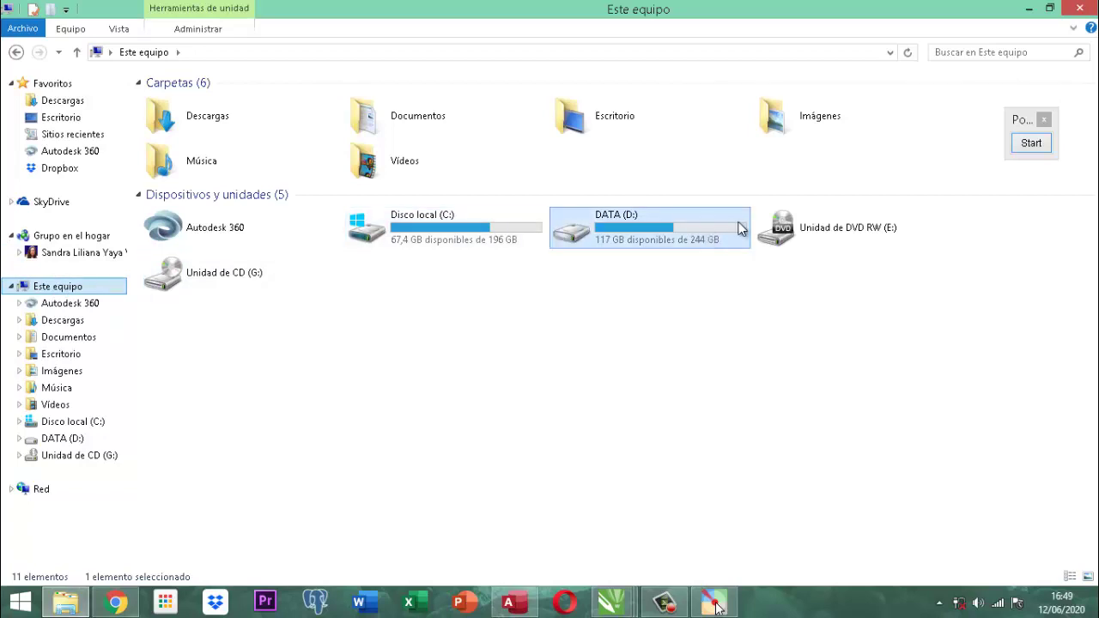
Open DATA (D:) and its imagenes folder, which holds the 214 × 122 LogoEF JPG.
double_click(663, 232)
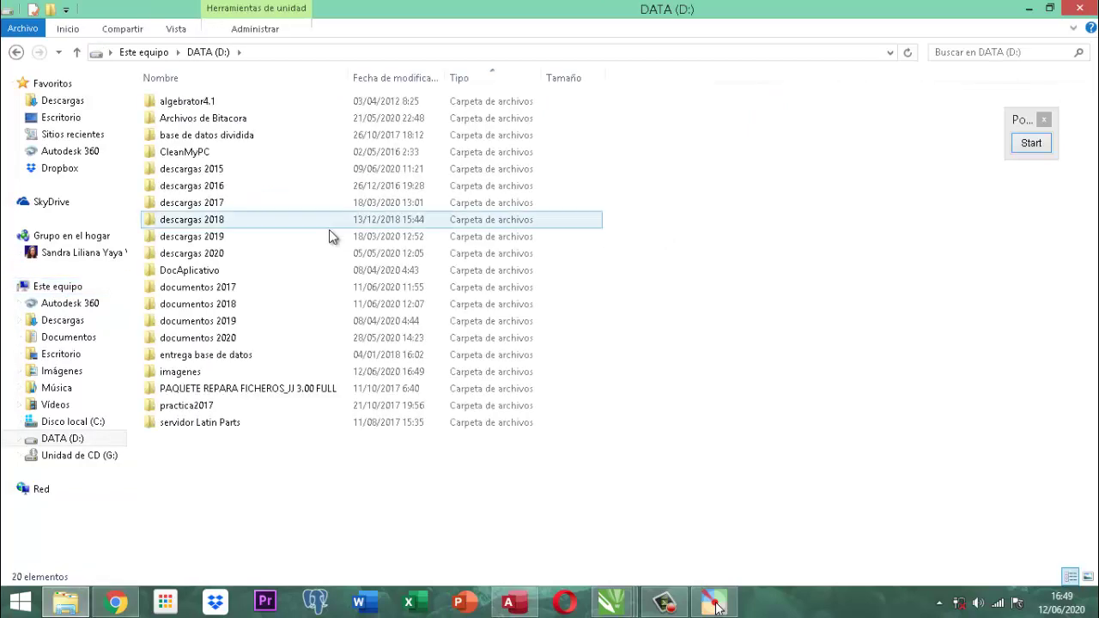
left_click(164, 376)
double_click(164, 376)
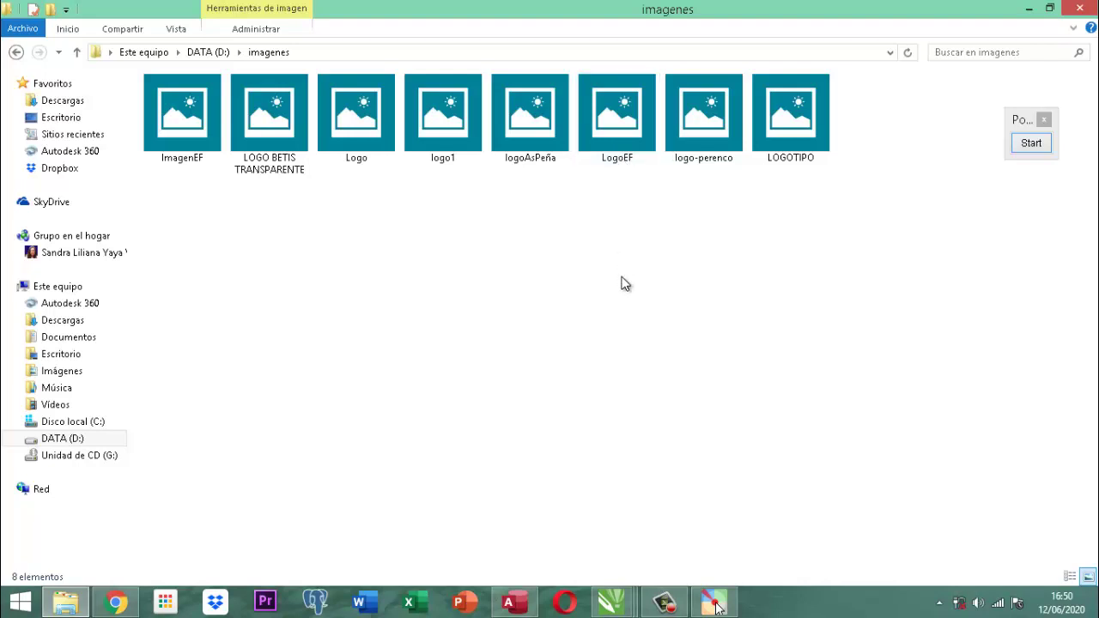
Close the image folder and open the ModuloPublicas module's code in Proyecto DataMining.
left_click(1082, 10)
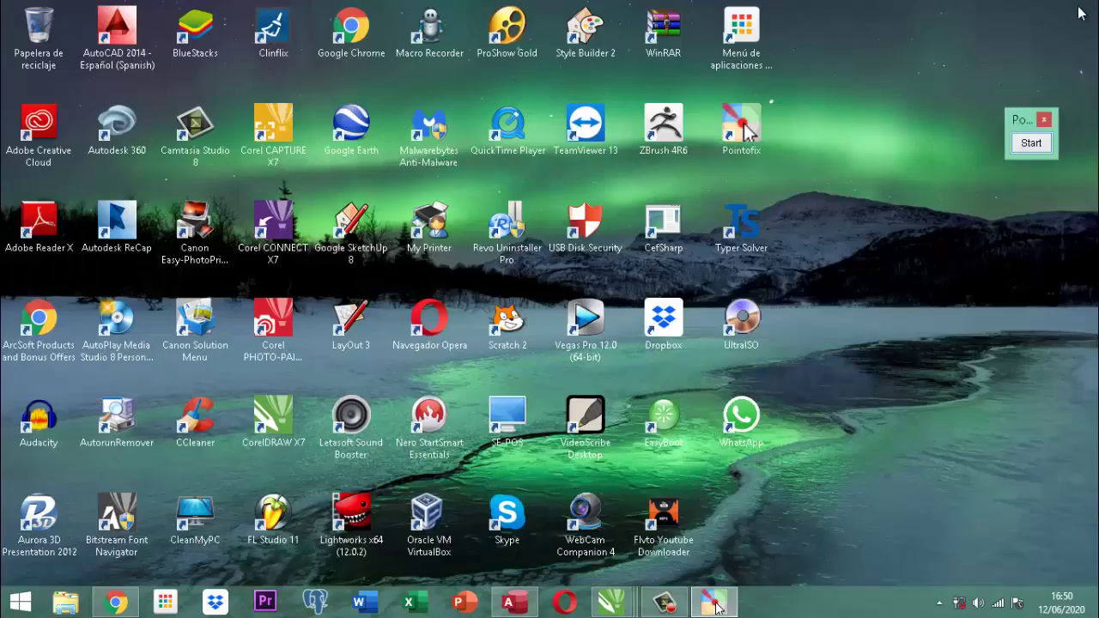
left_click(508, 604)
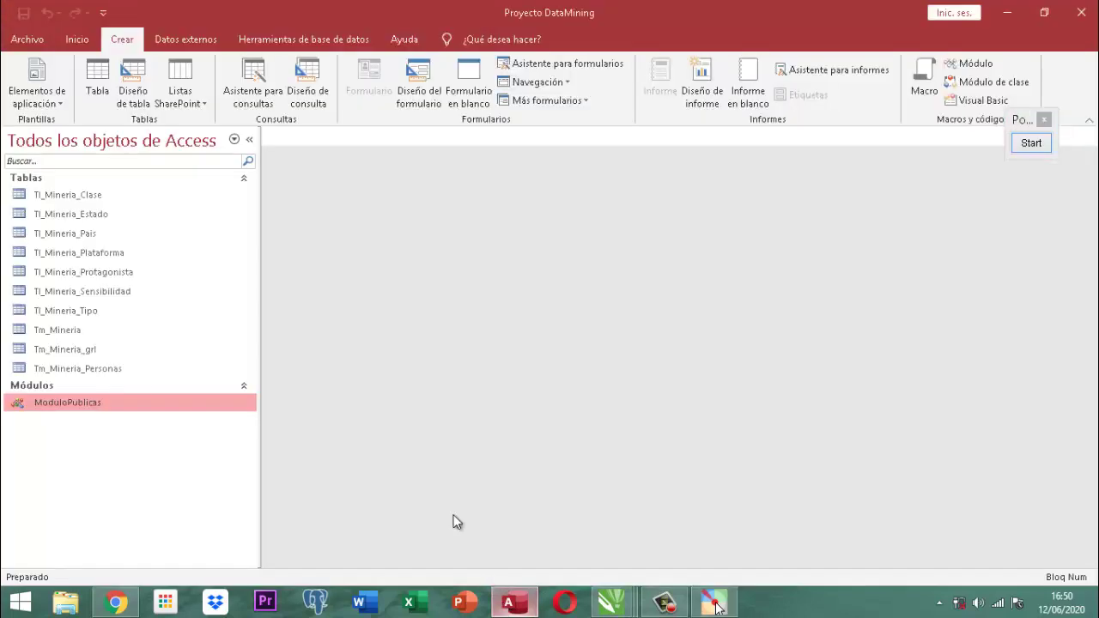
double_click(78, 403)
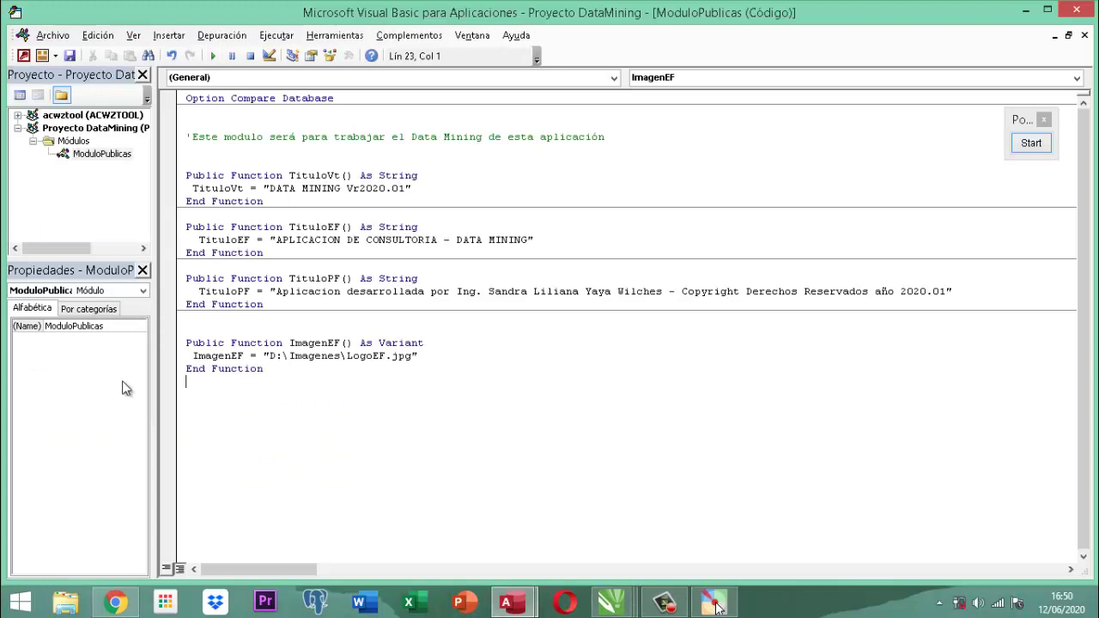
Magnify the ImagenEF function's code to examine its image path.
left_click(1031, 143)
scroll(421, 246, "up", 3)
scroll(221, 382, "down", 3)
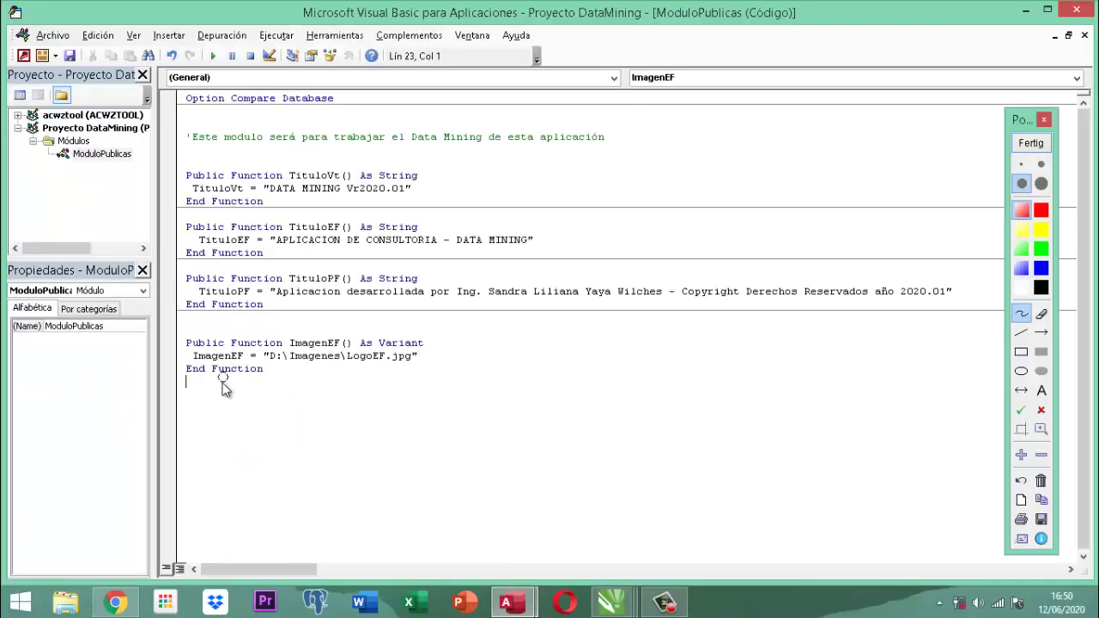
scroll(225, 378, "up", 2)
scroll(268, 438, "up", 1)
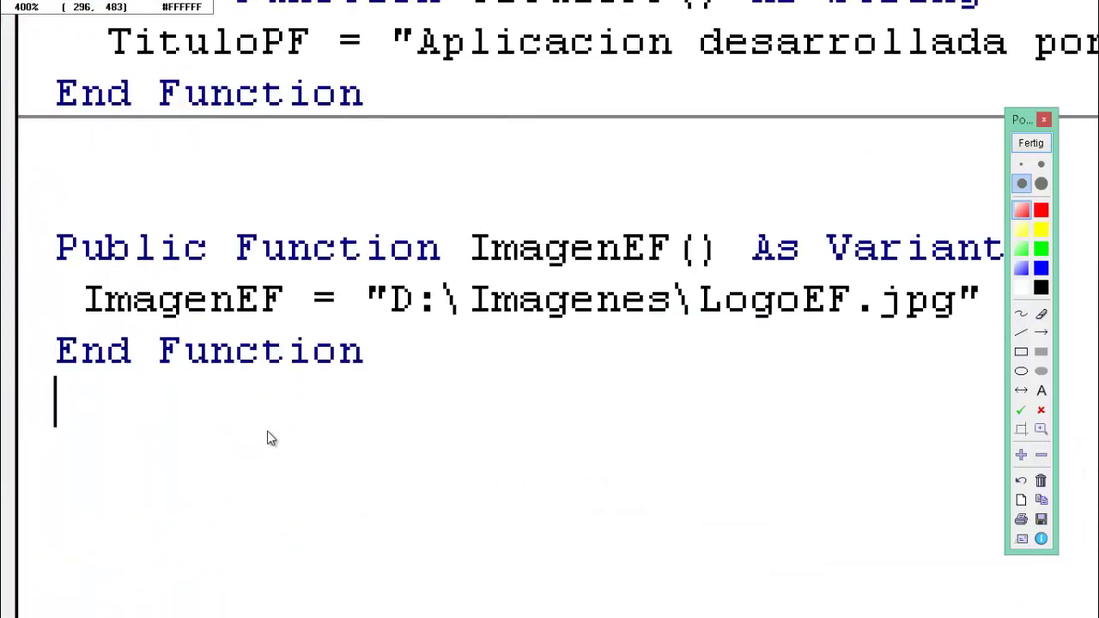
scroll(283, 423, "down", 1)
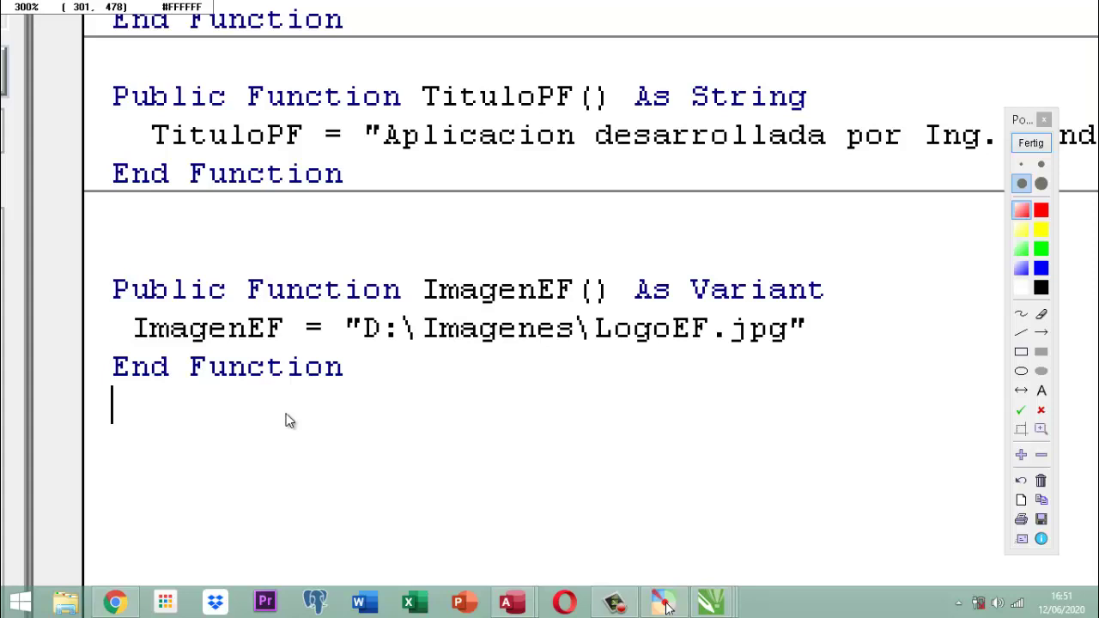
left_click(1031, 143)
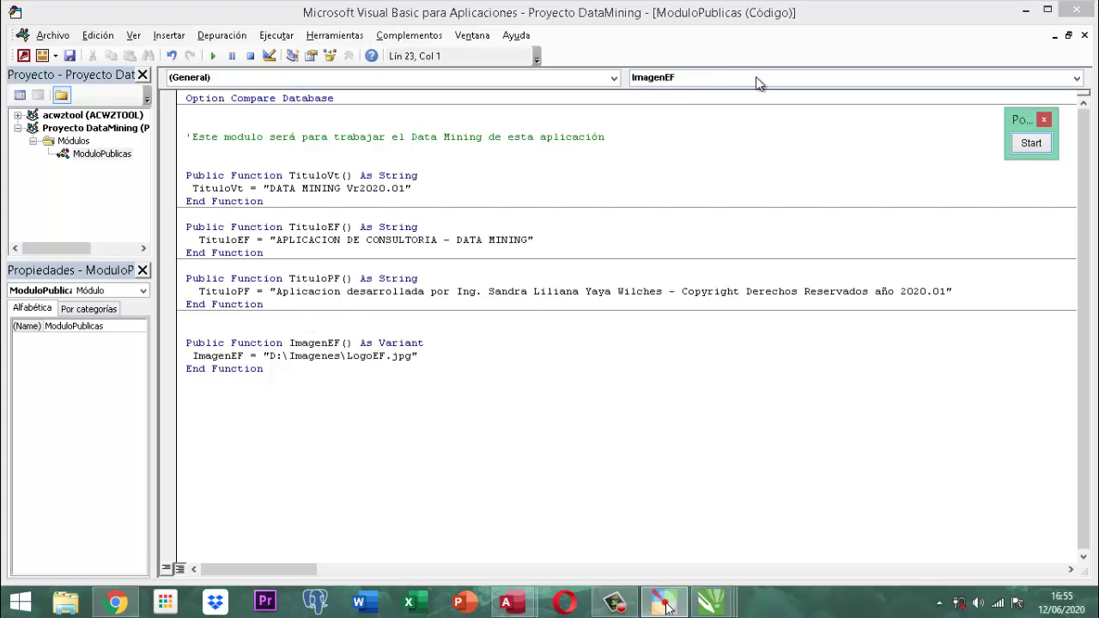
Browse ModuloPublicas' procedure and object lists, then jump to the TituloEF function.
left_click(1077, 79)
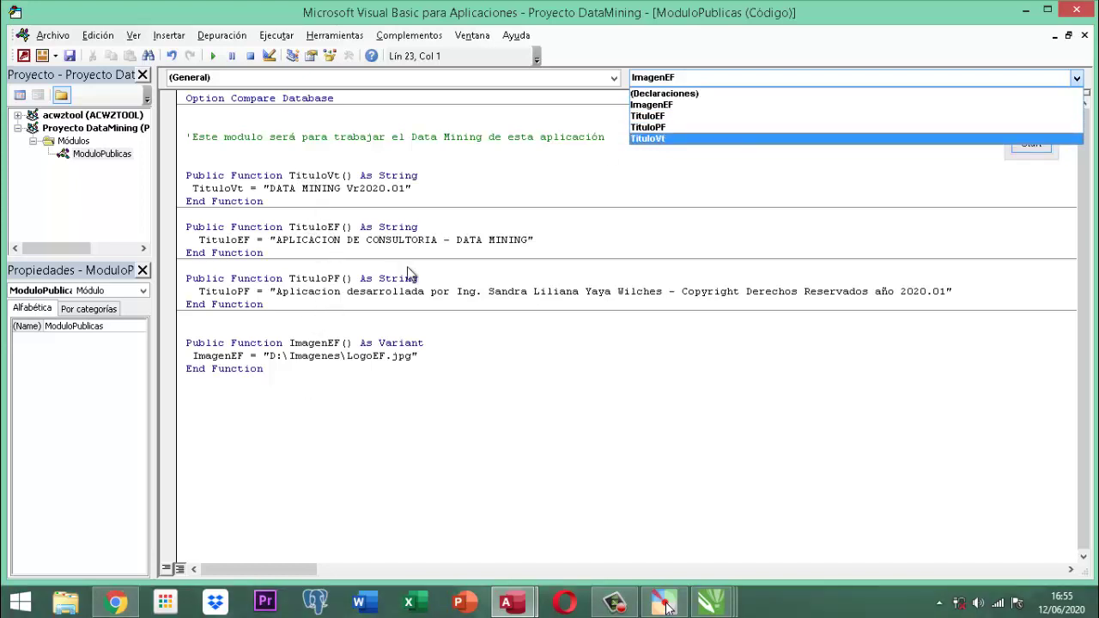
left_click(614, 78)
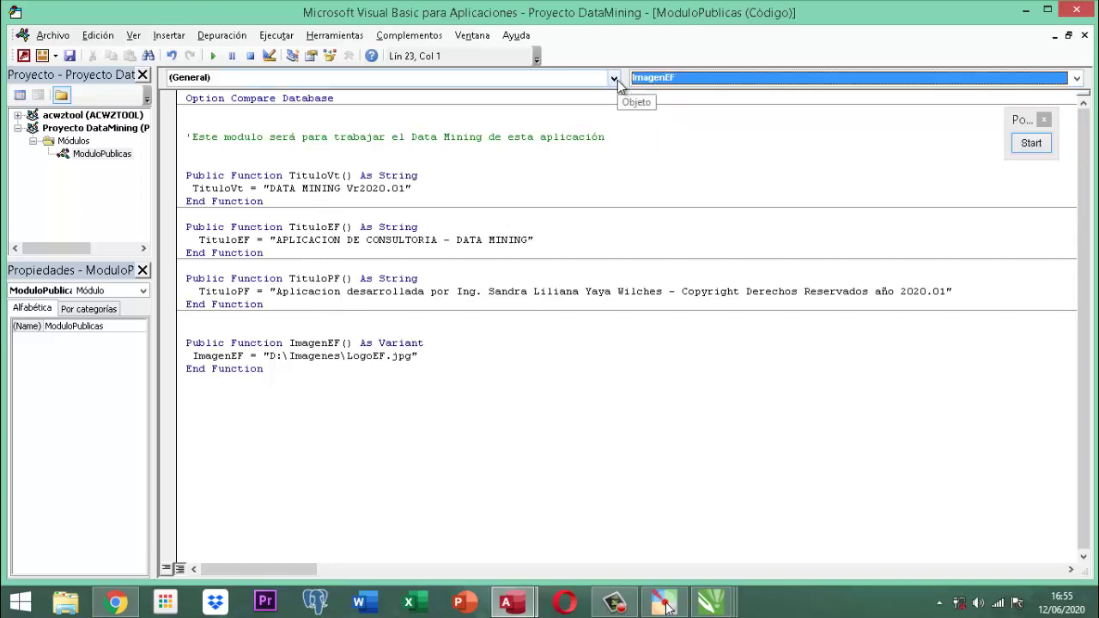
left_click(614, 78)
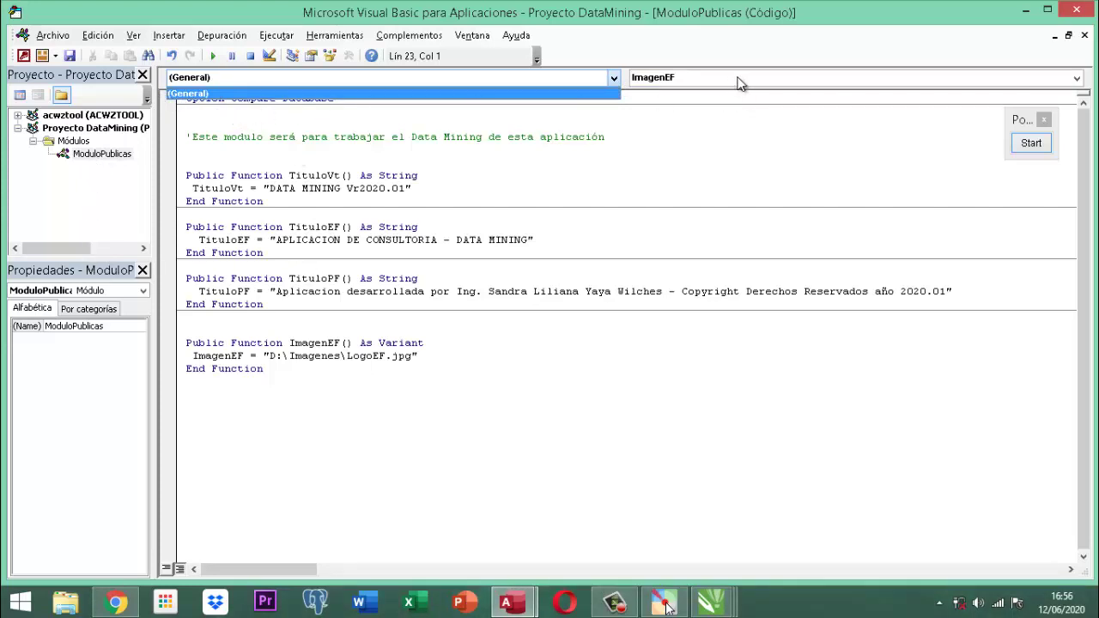
left_click(1075, 78)
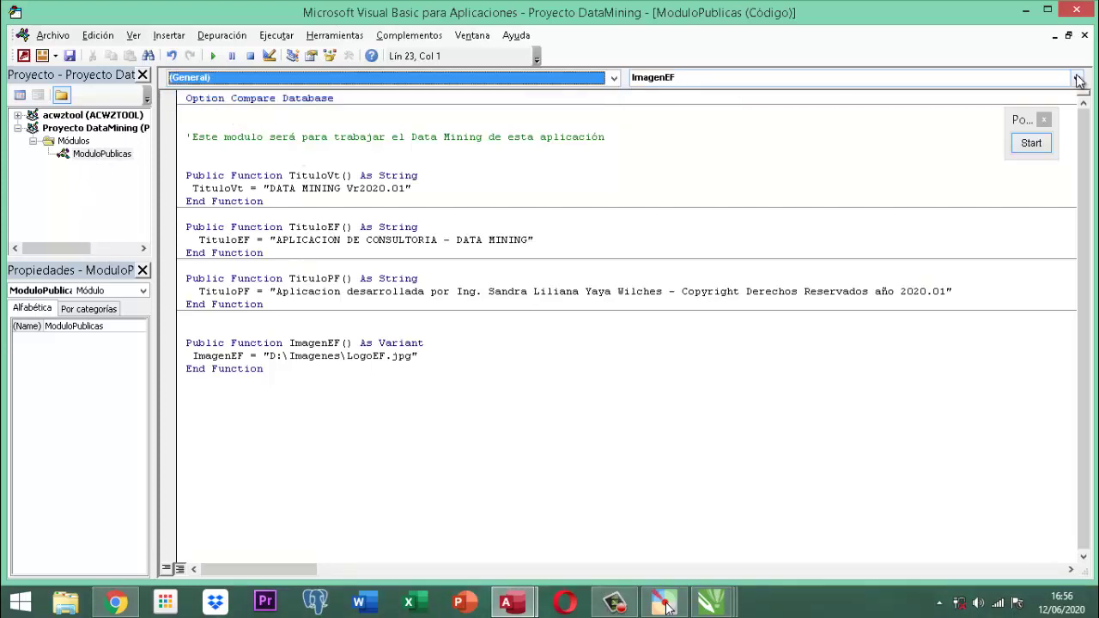
left_click(1076, 78)
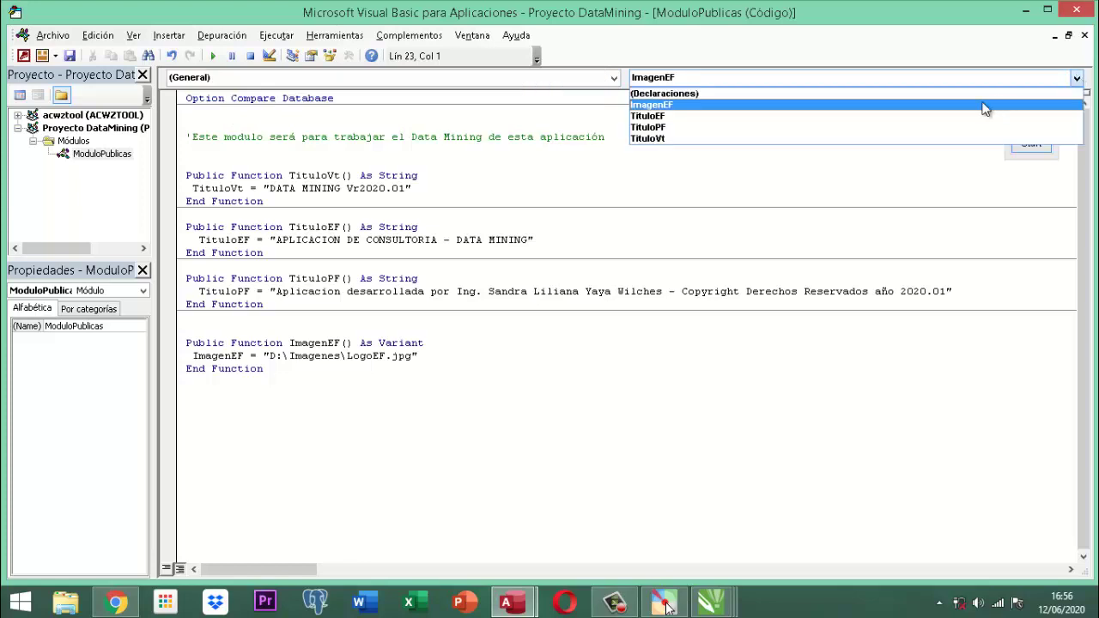
left_click(641, 116)
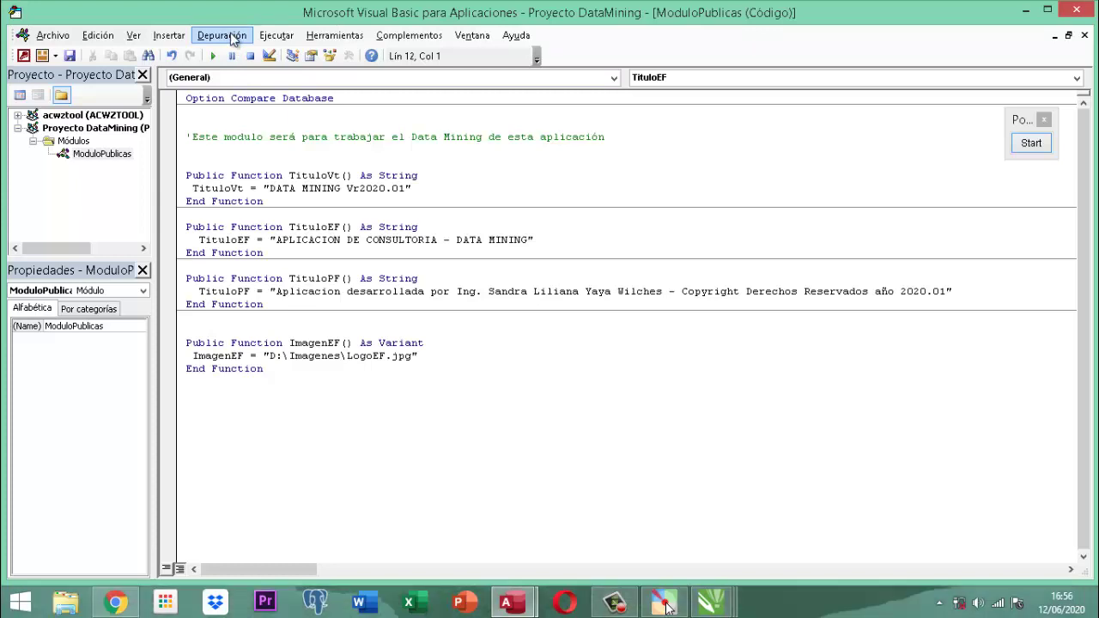
Compile Proyecto DataMining from Depuración and confirm the compile command is now disabled.
left_click(232, 40)
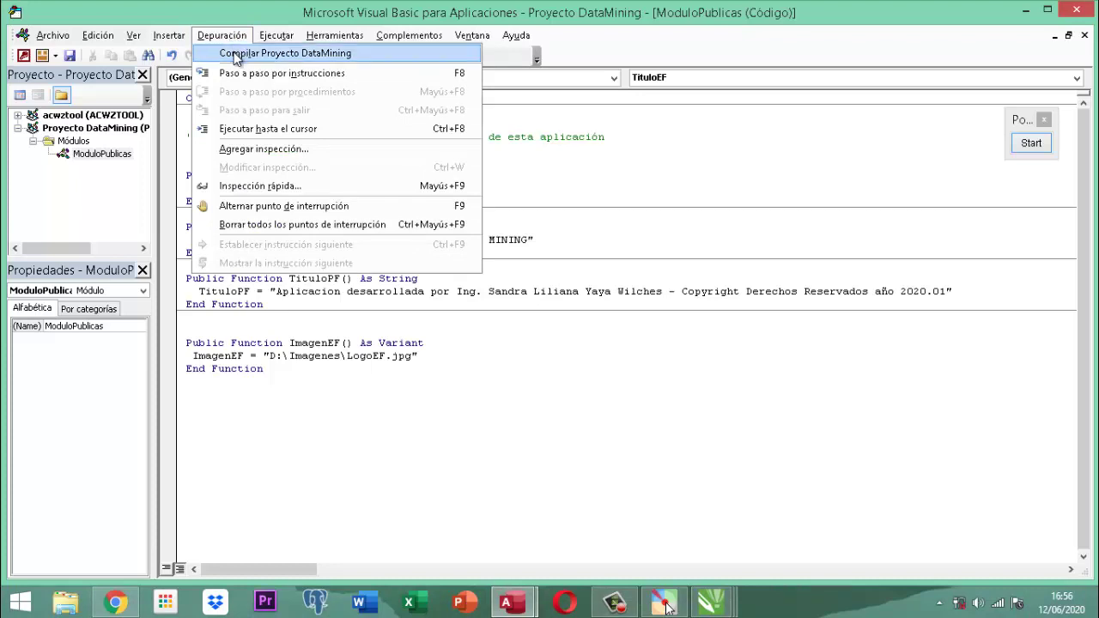
left_click(233, 53)
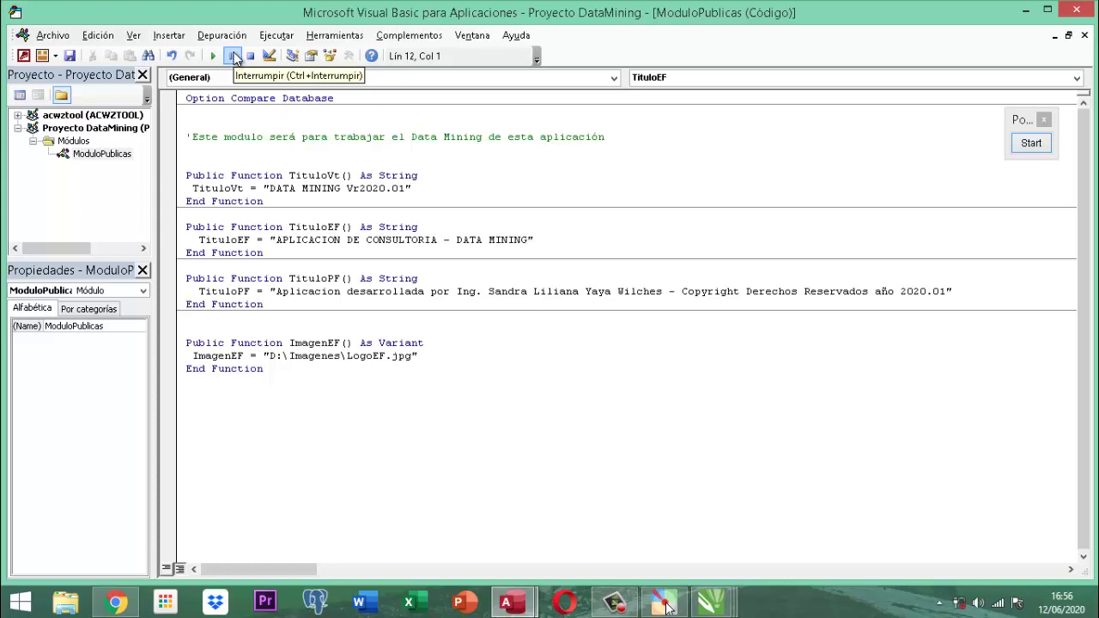
left_click(218, 36)
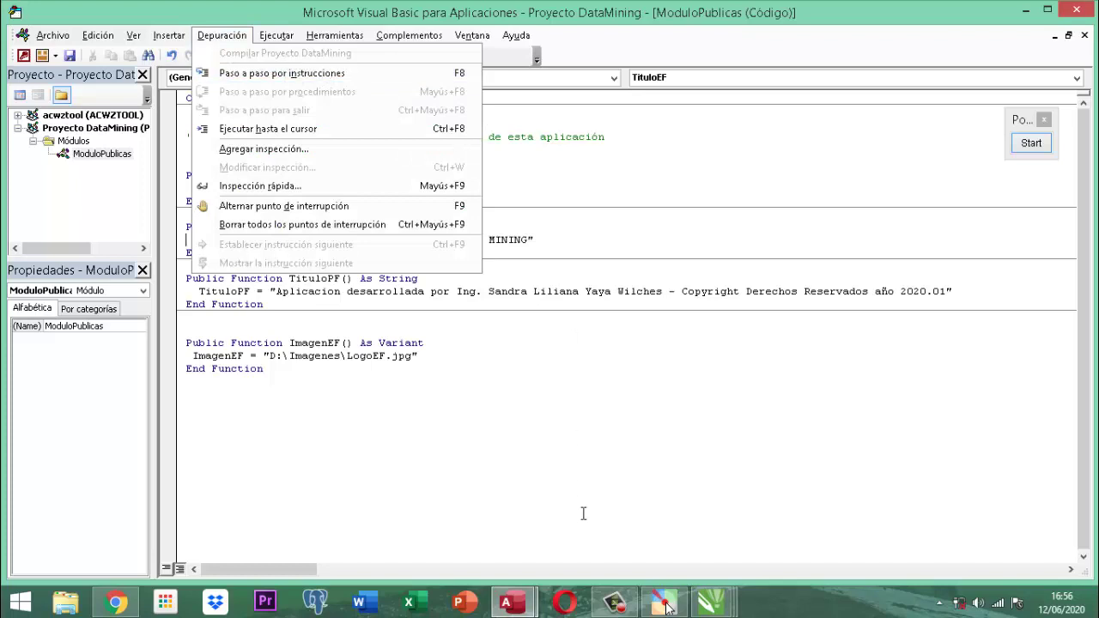
left_click(586, 479)
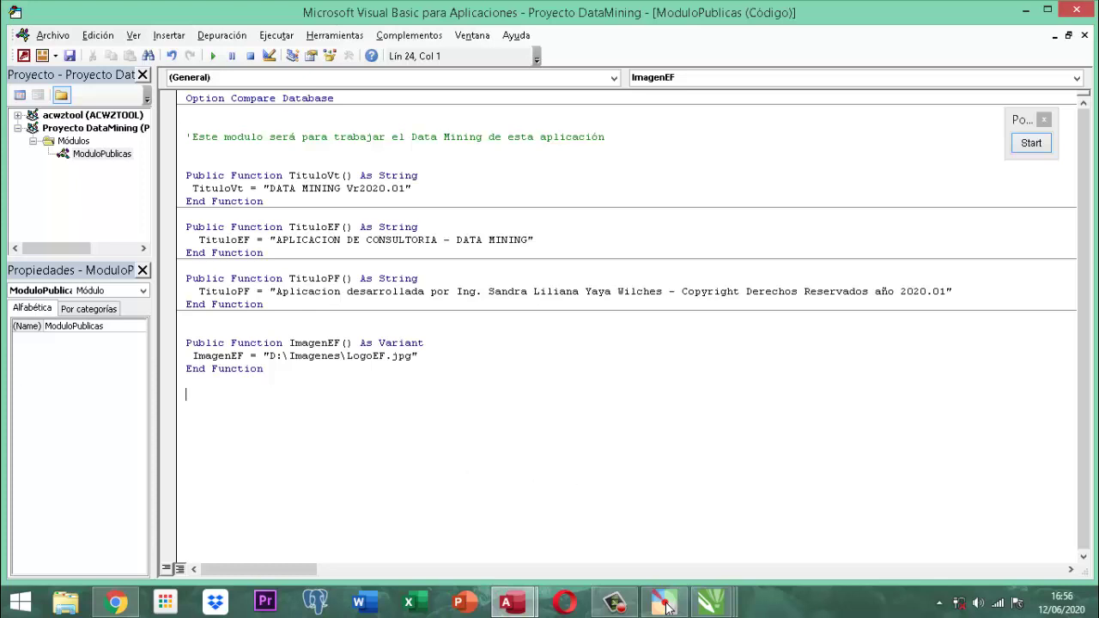
Close the VBA editor to get back to the Proyecto DataMining database.
left_click(1084, 15)
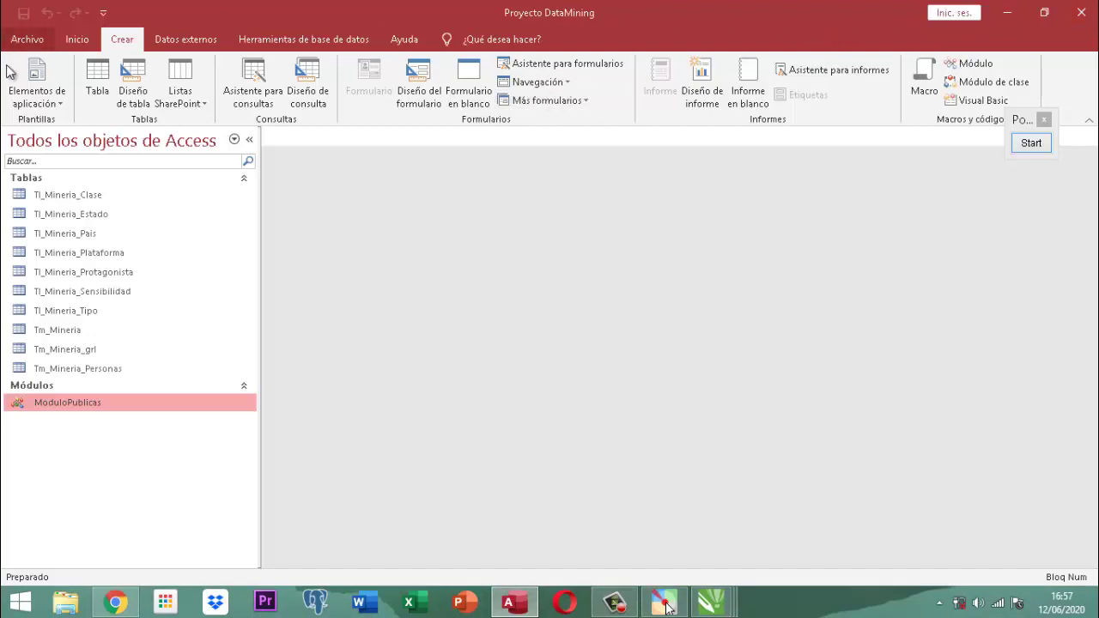
Create a new blank table and save it as Tl_Mineria_Contador.
left_click(92, 82)
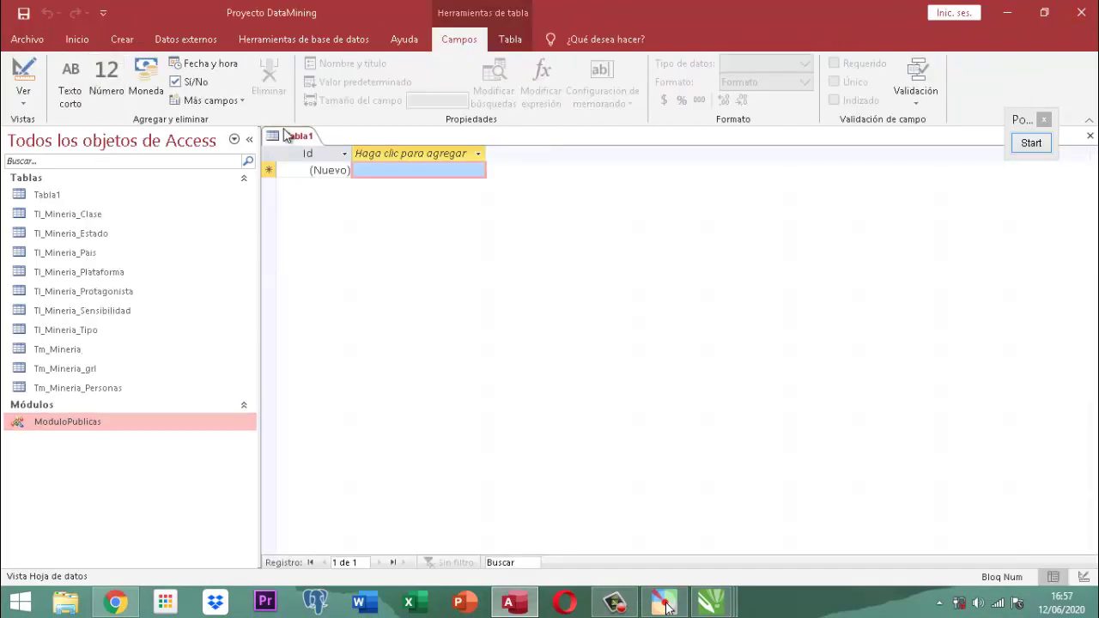
right_click(299, 145)
left_click(335, 150)
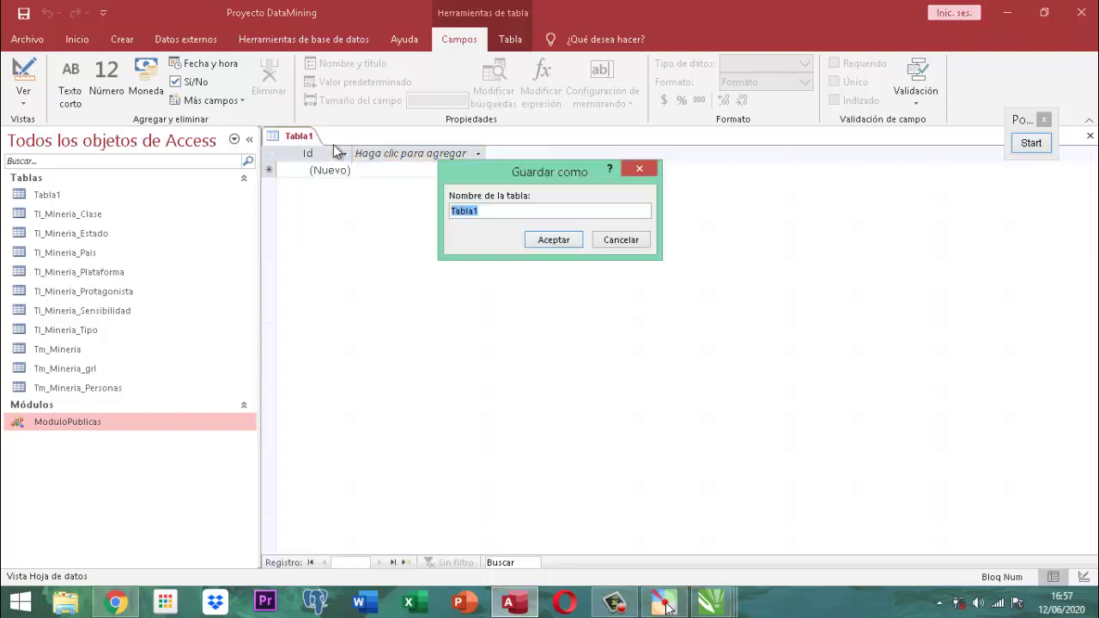
type("Tl_Mineria_Contador")
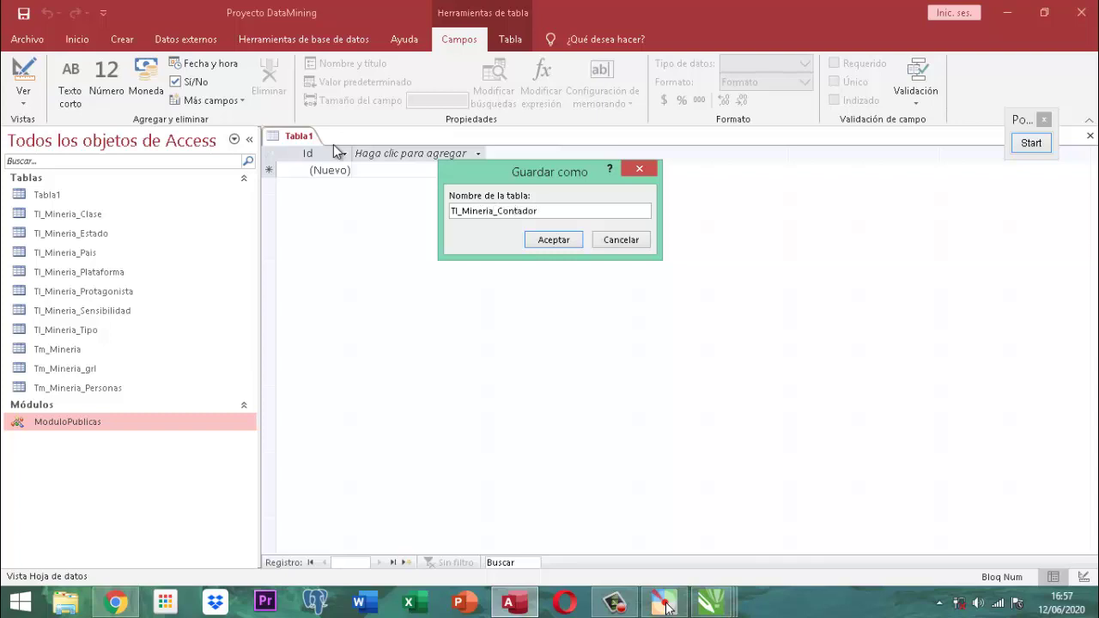
left_click(555, 240)
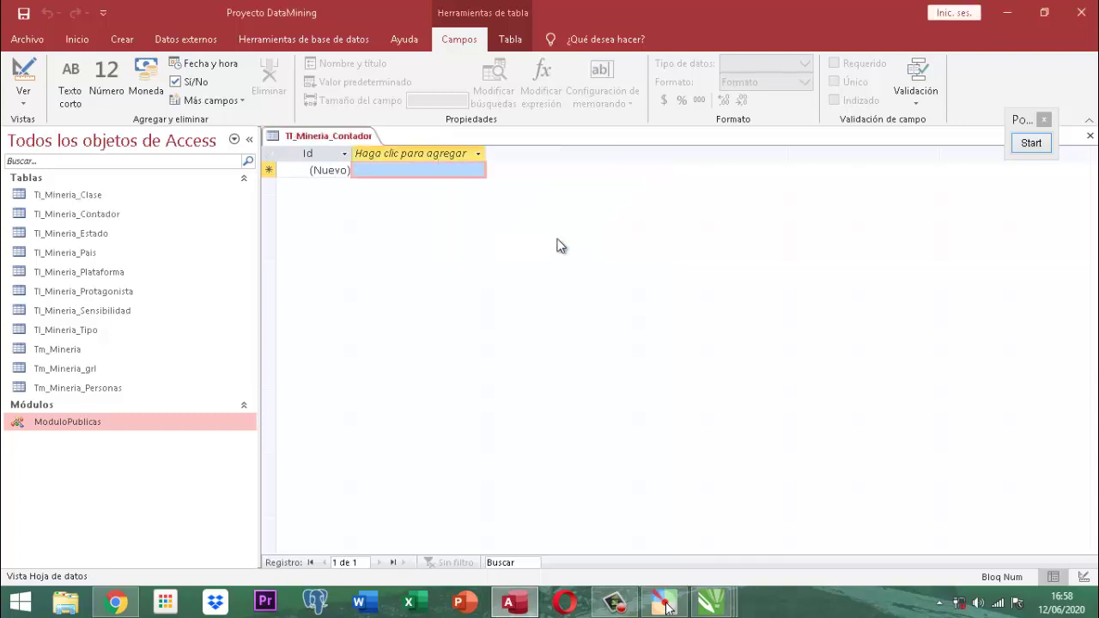
In Design view, add fields Tipo (Texto corto) and Numero (Número).
right_click(333, 136)
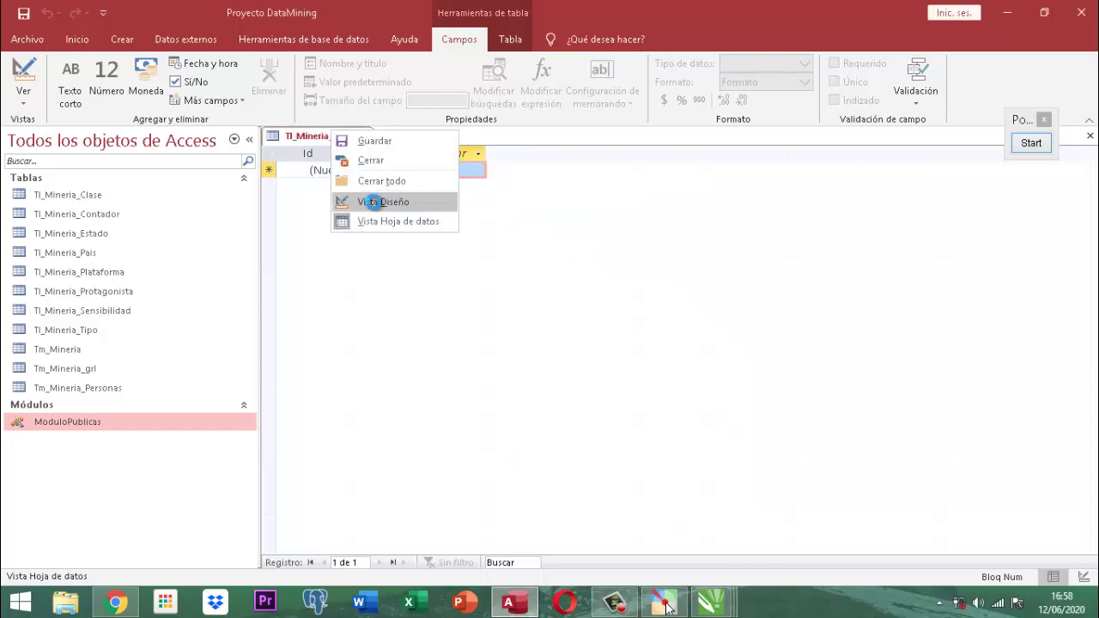
left_click(371, 202)
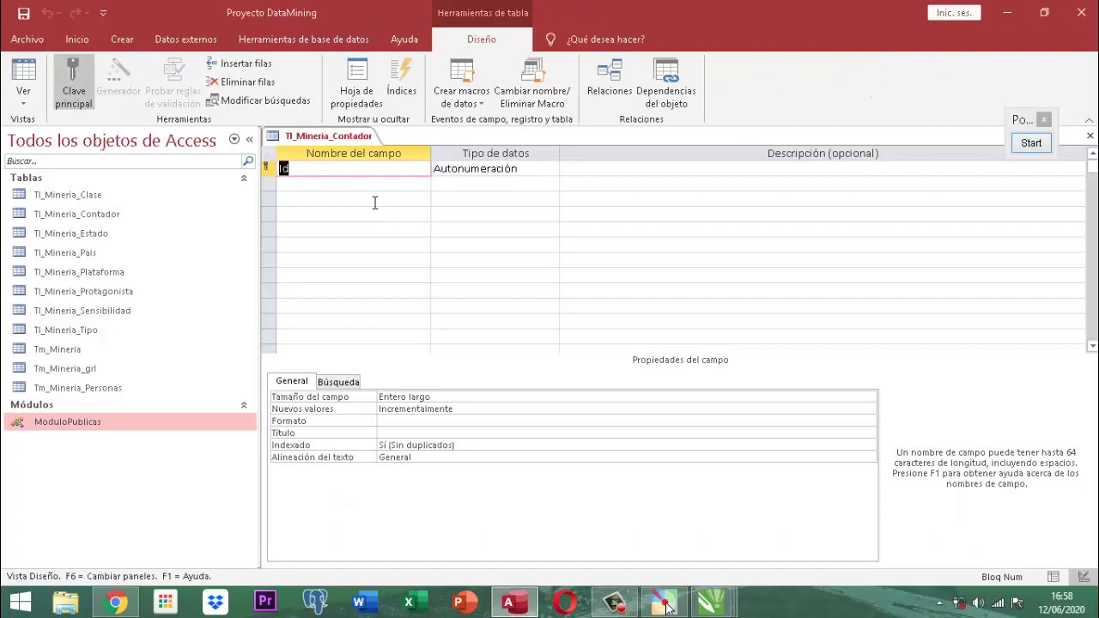
type("Tipo")
key("Tab")
type("t")
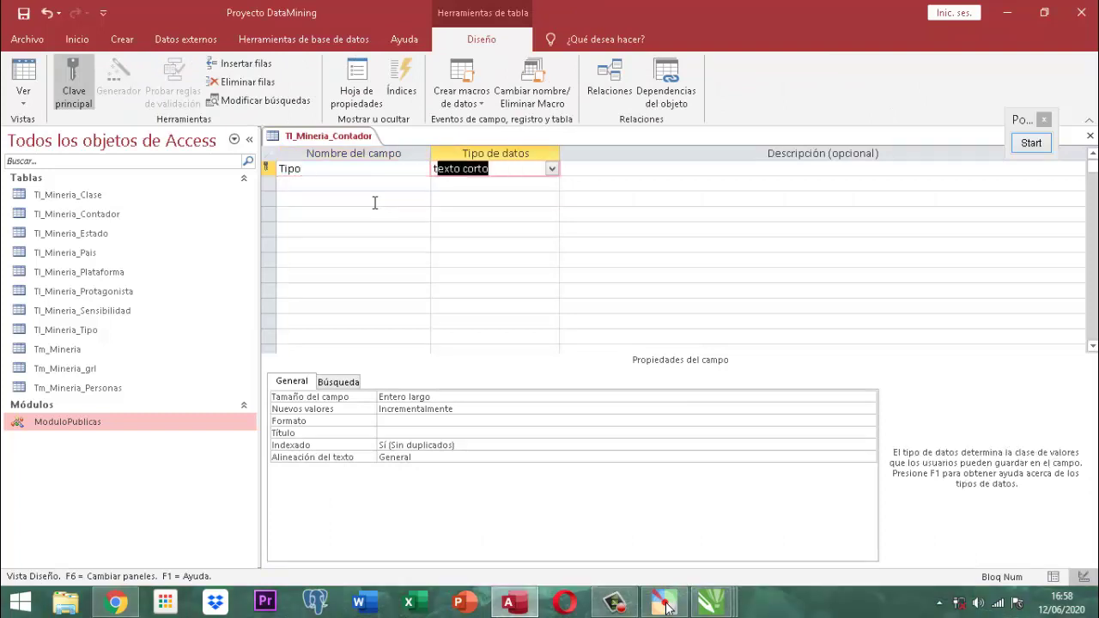
key("Tab")
key("Tab")
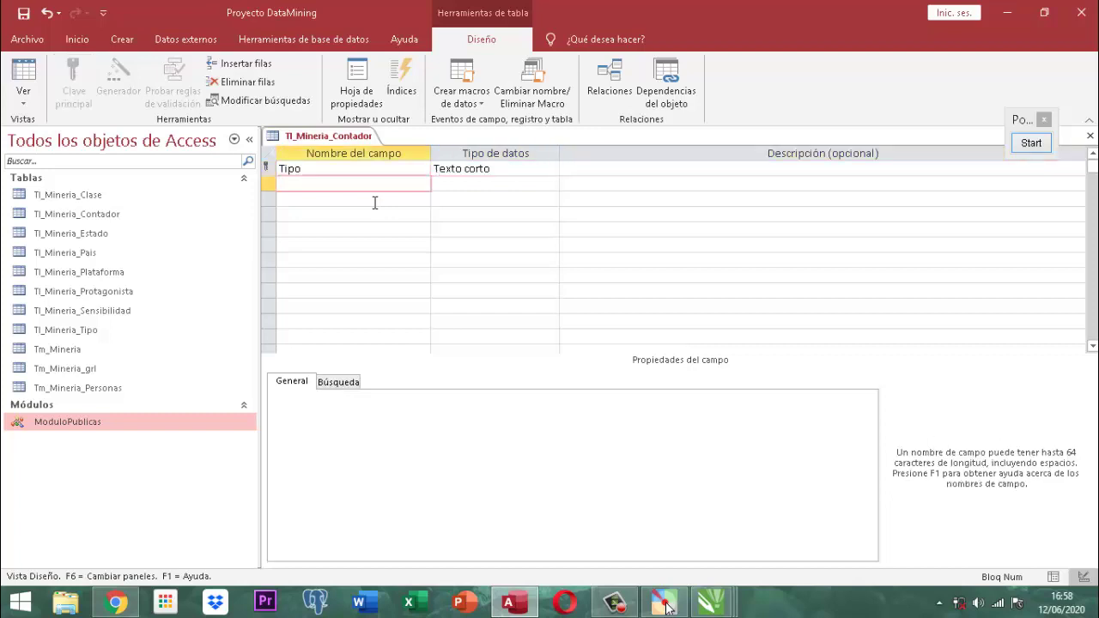
type("Numero")
key("Tab")
type("n")
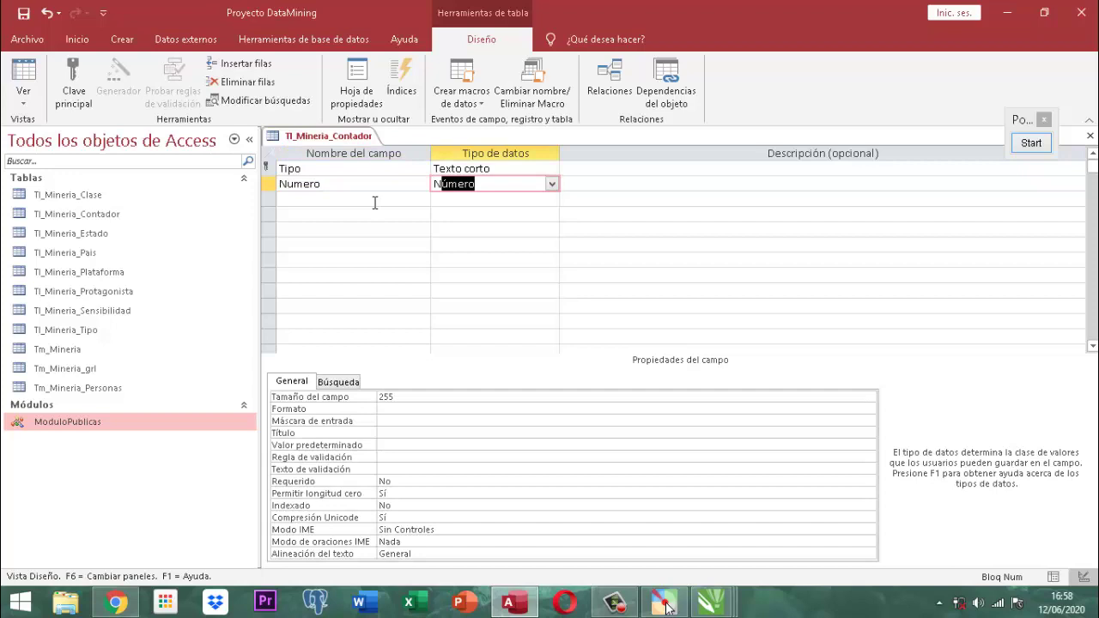
key("Tab")
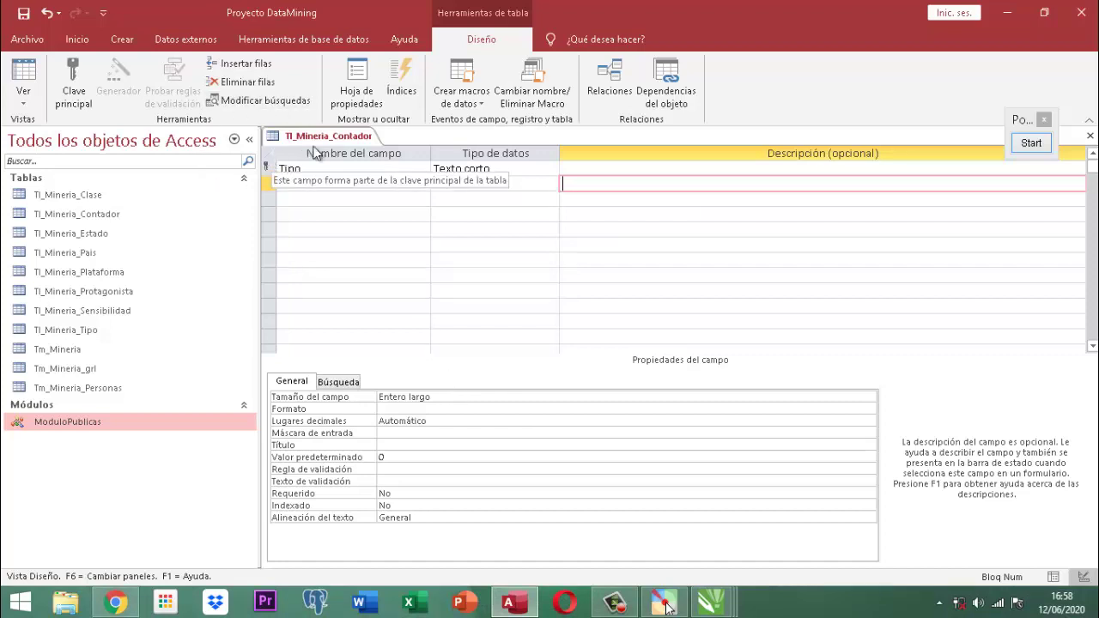
Save the Tl_Mineria_Contador table design and close it.
right_click(337, 136)
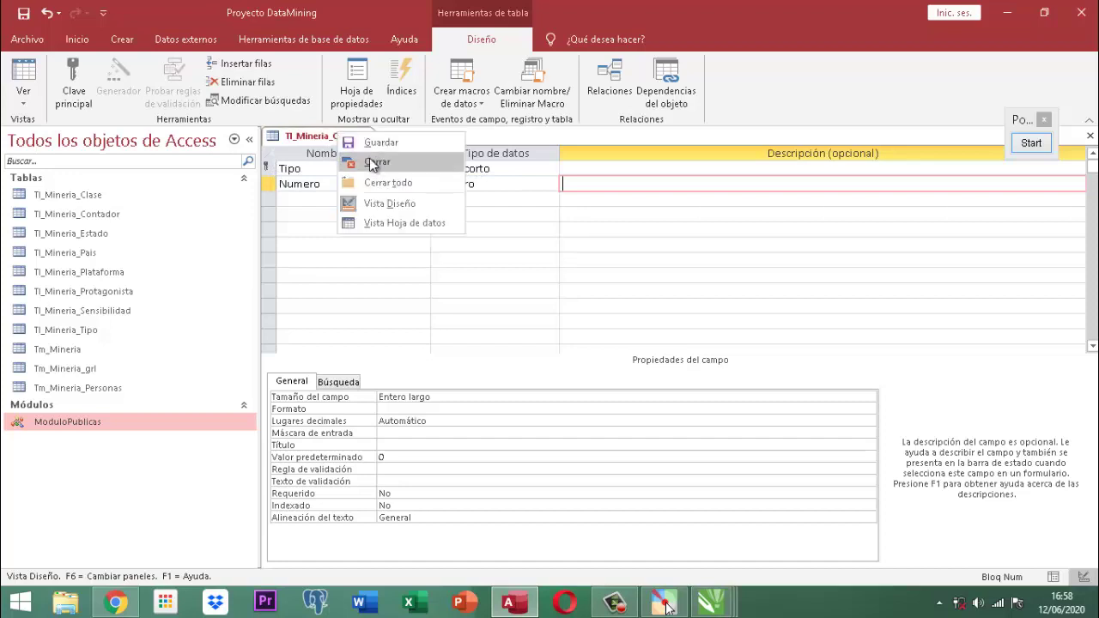
left_click(363, 143)
right_click(363, 143)
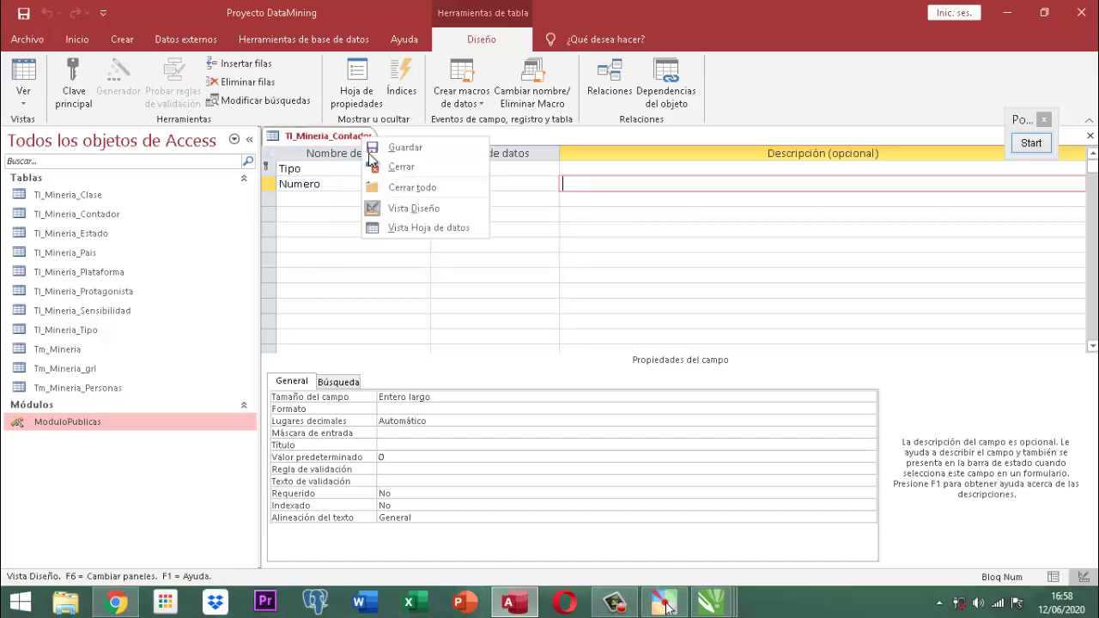
left_click(394, 164)
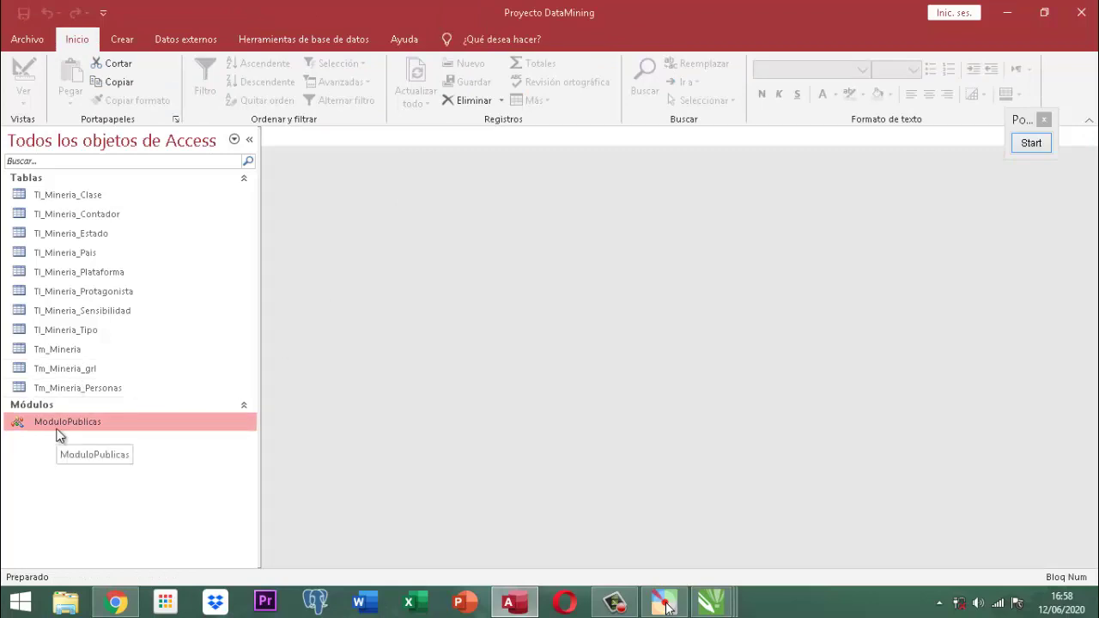
In Tl_Mineria_Contador, enter a record with Tipo REPORTE and Numero 202006001.
double_click(86, 216)
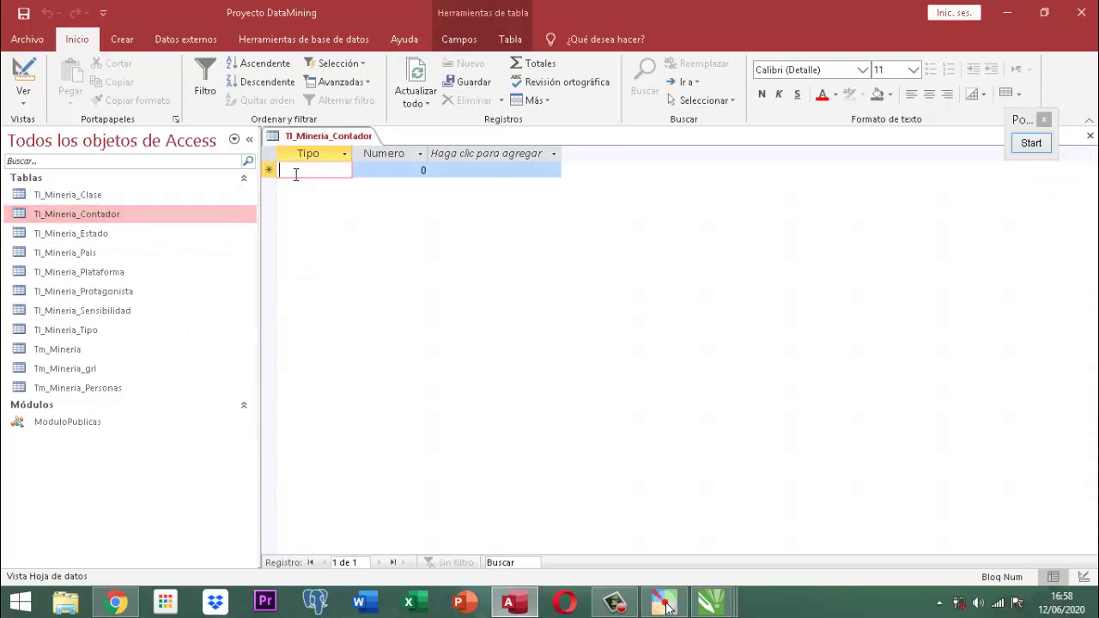
key("Caps_Lock")
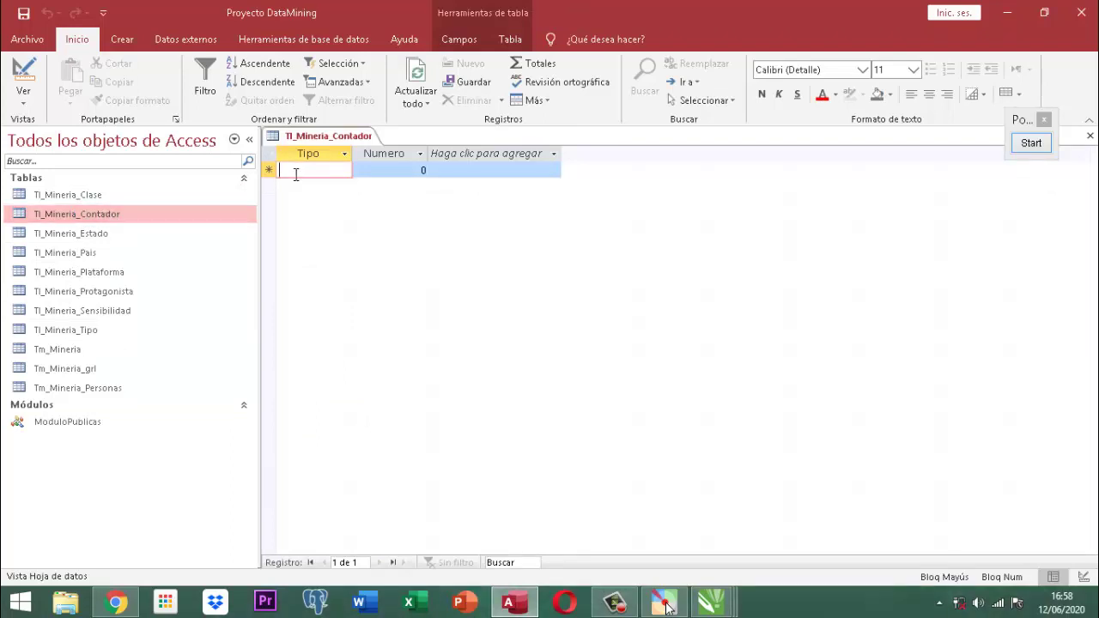
type("REPORTE")
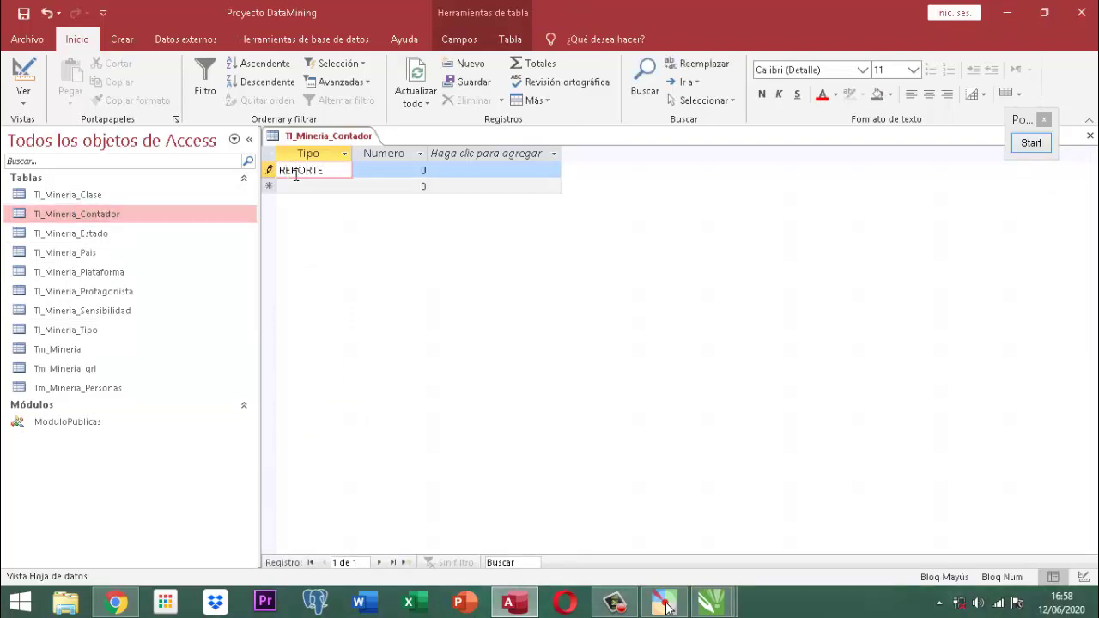
key("Tab")
type("2020")
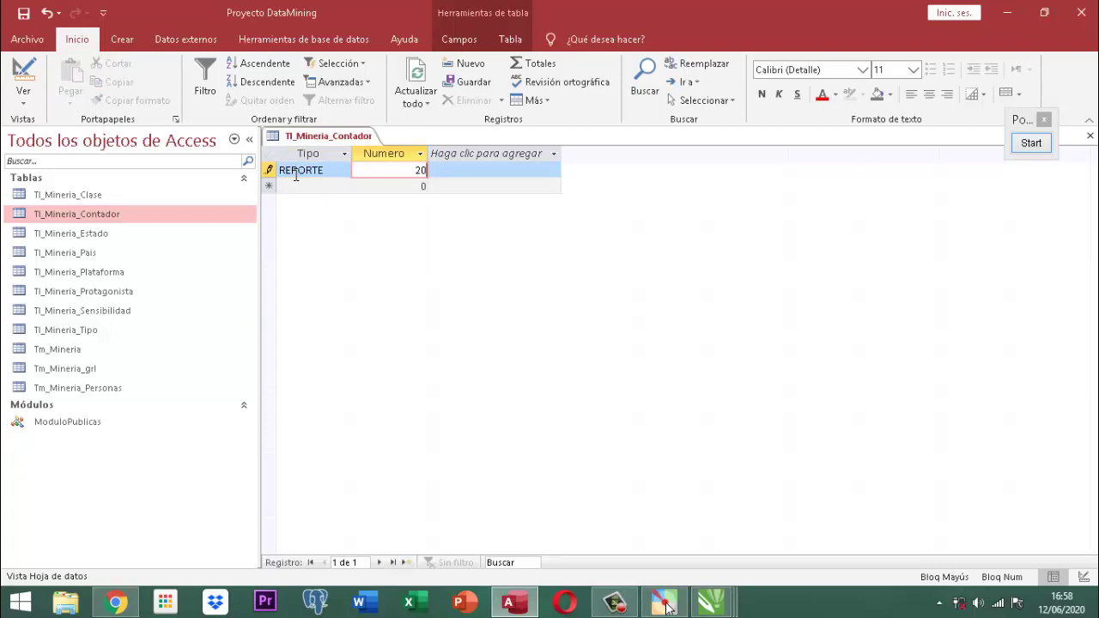
type("06001")
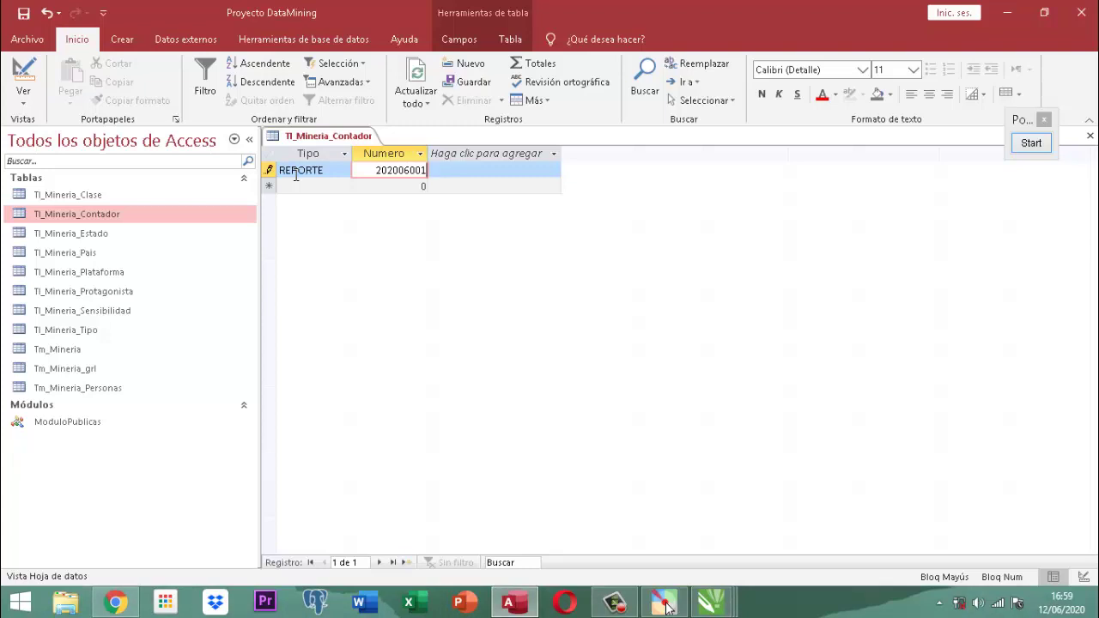
Save the Tl_Mineria_Contador table and close it.
right_click(334, 142)
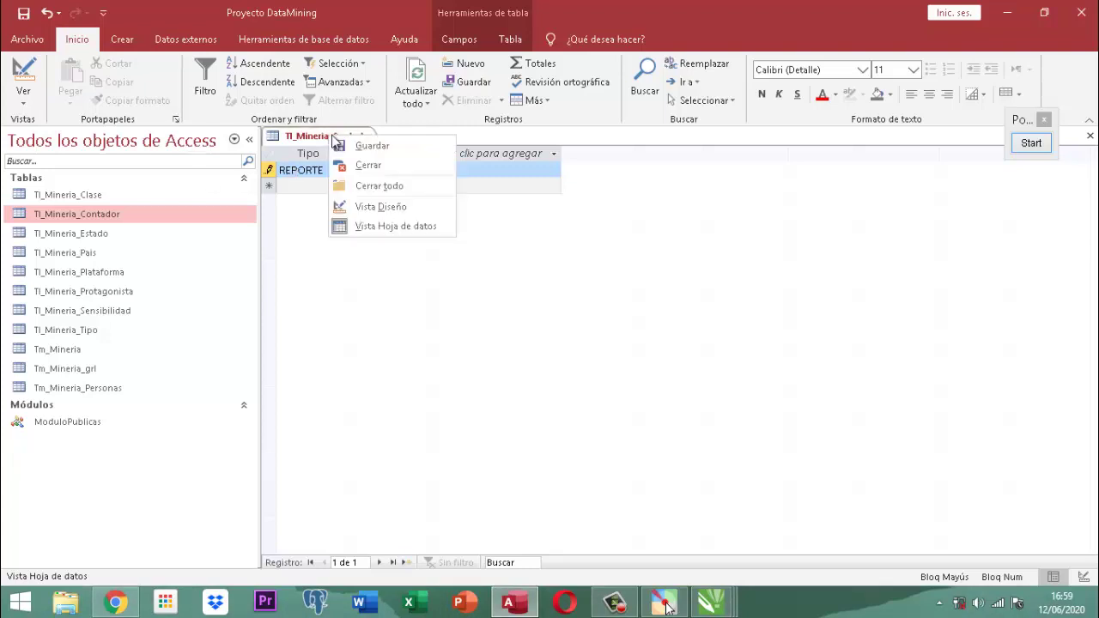
left_click(345, 145)
right_click(352, 139)
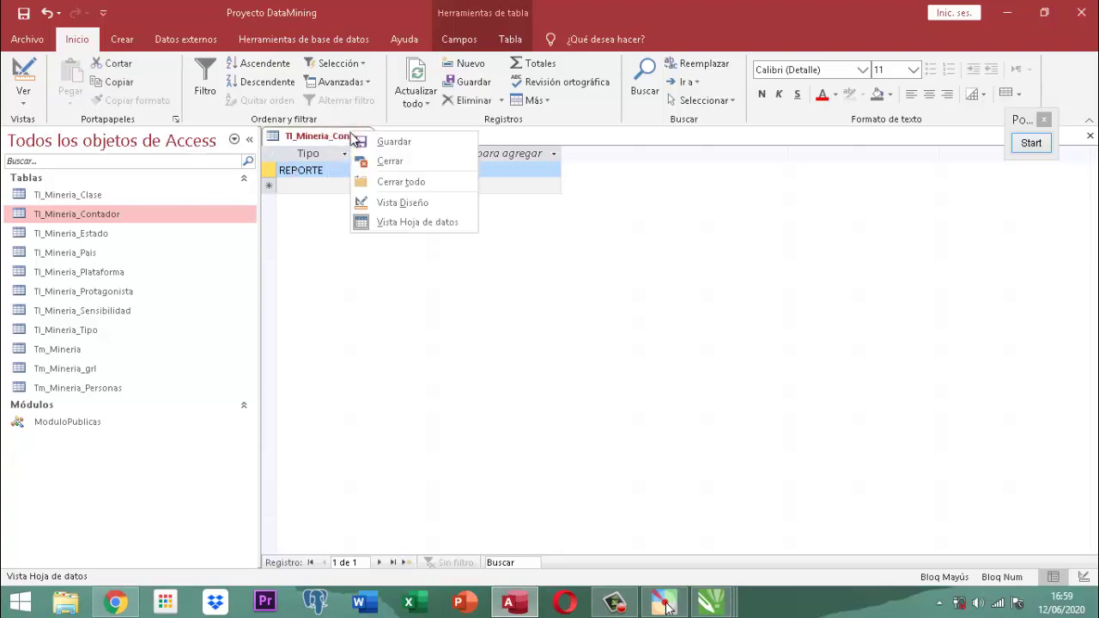
left_click(393, 162)
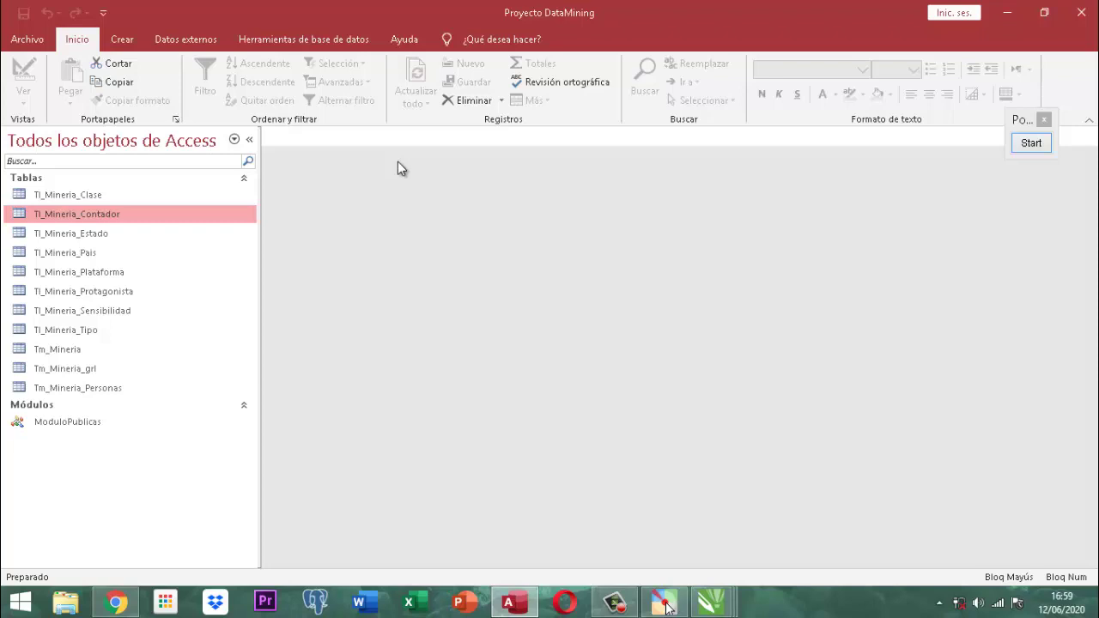
left_click(64, 162)
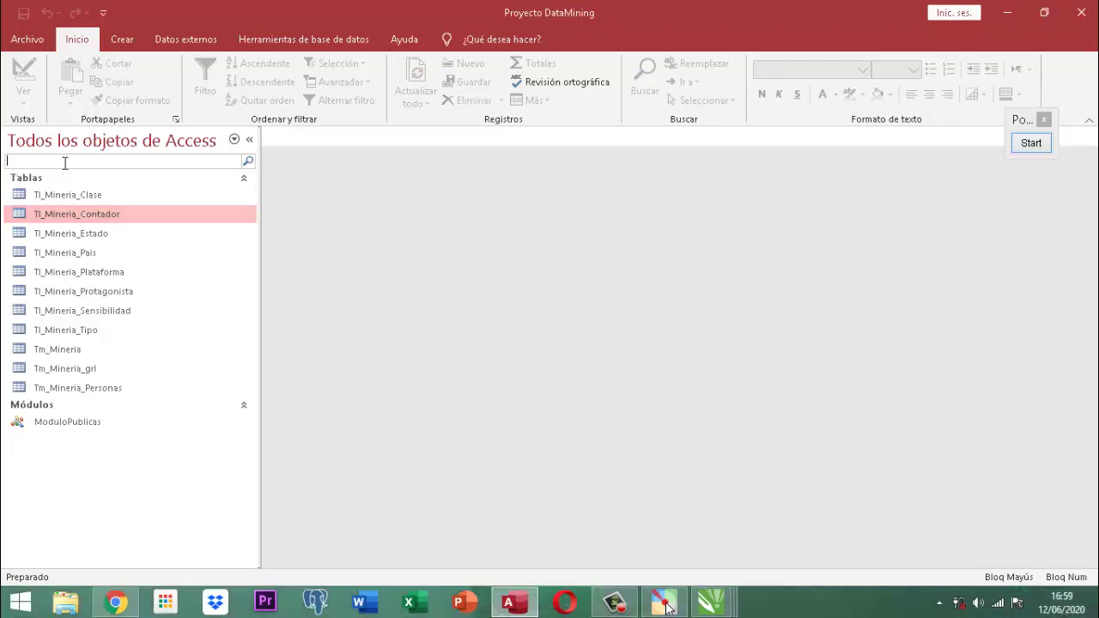
type("Tl")
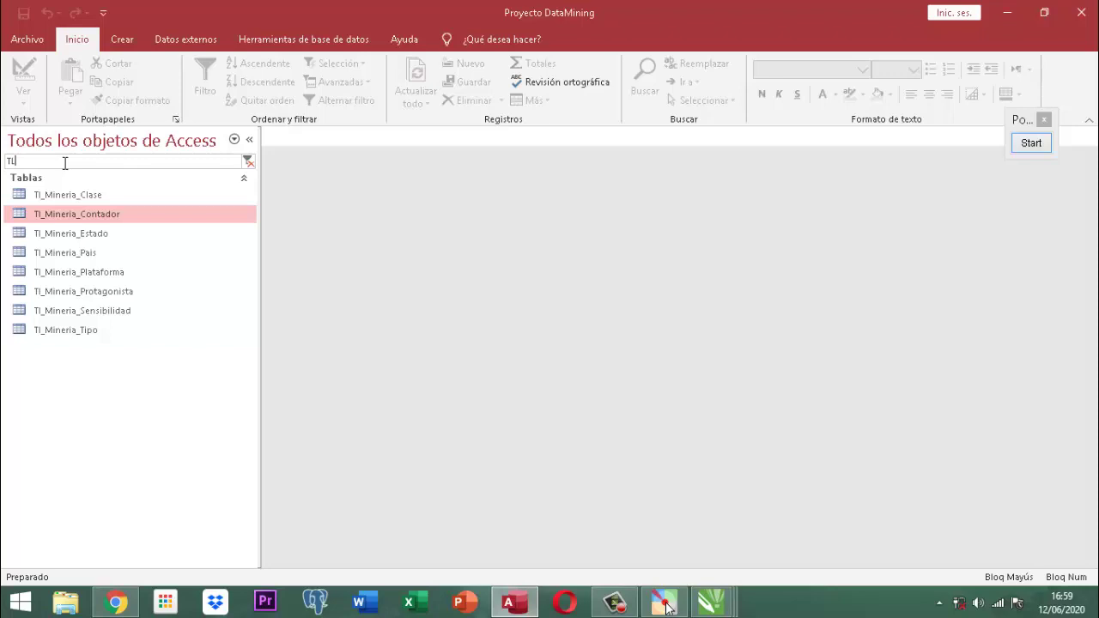
key("BackSpace")
key("BackSpace")
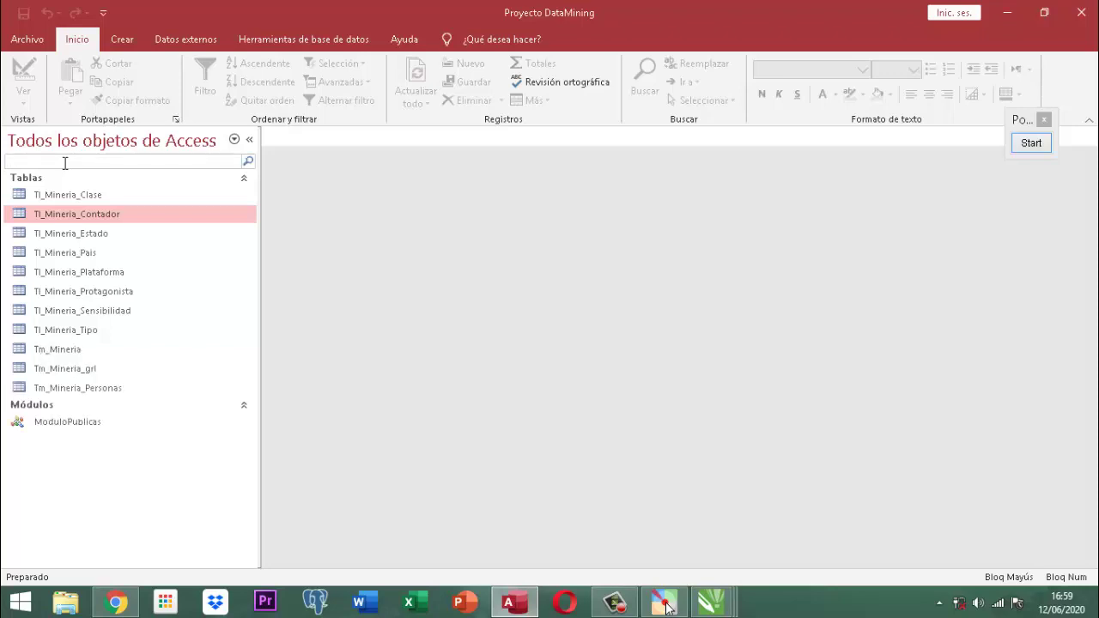
type("TM")
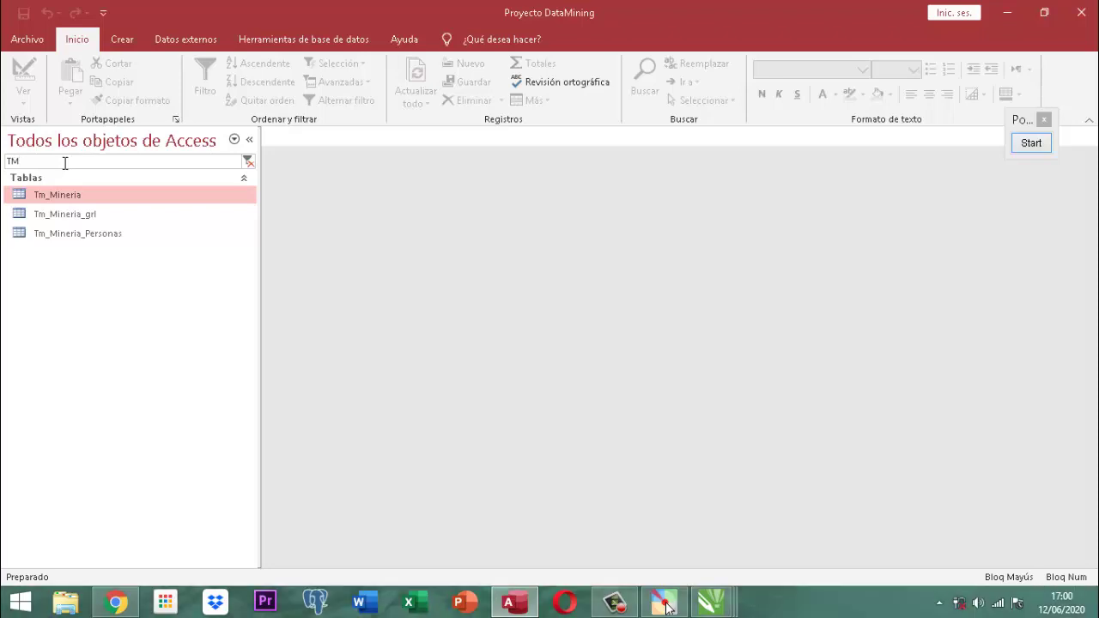
key("BackSpace")
key("BackSpace")
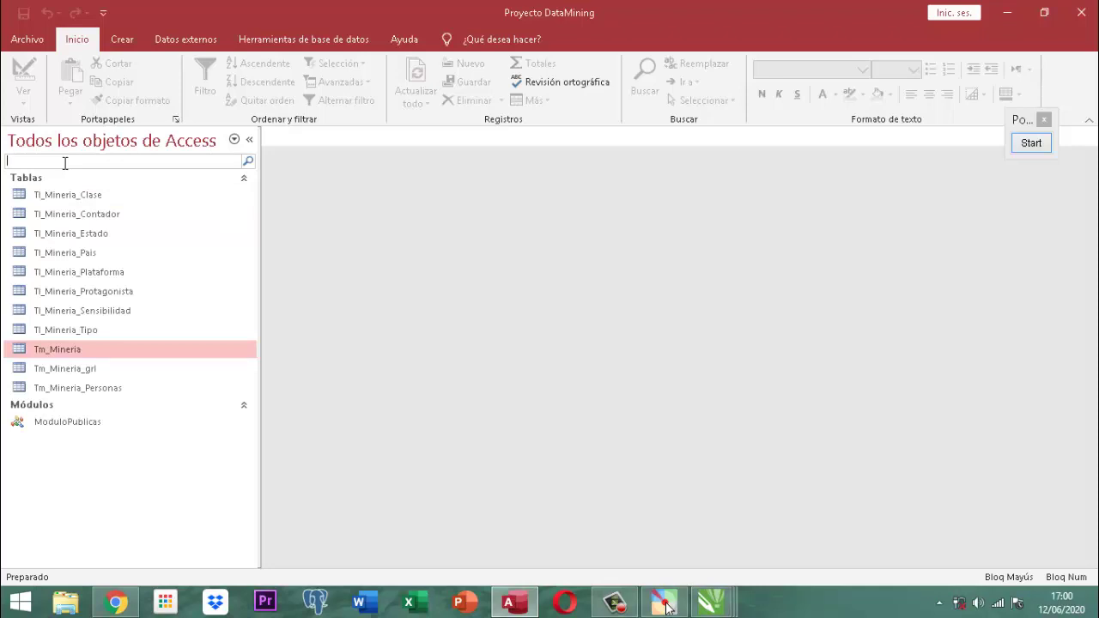
type("PUBLI")
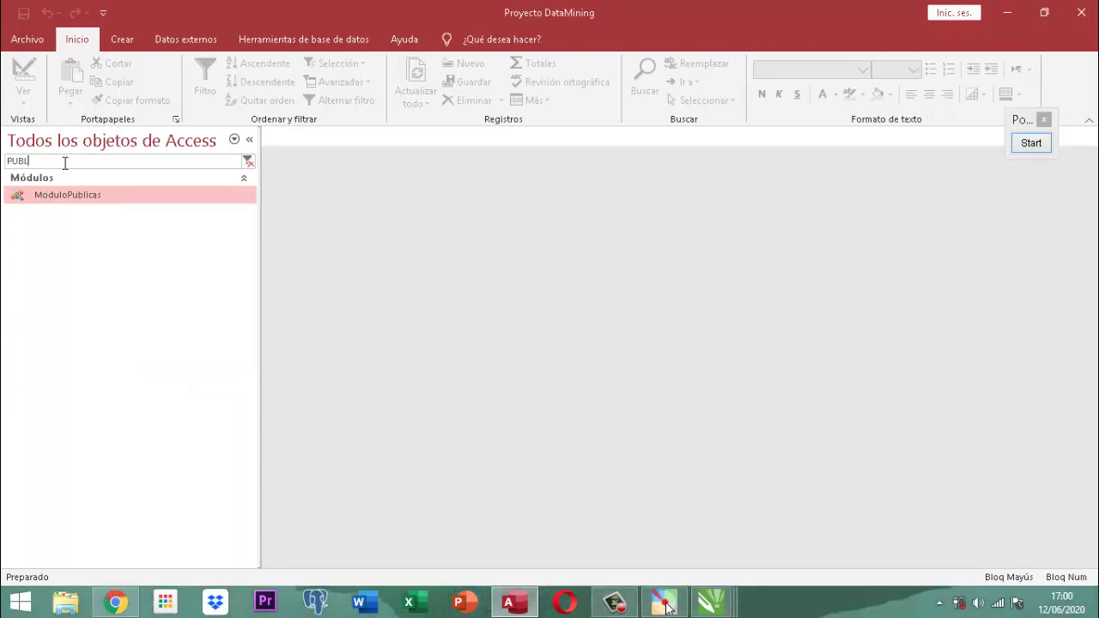
key("BackSpace")
key("BackSpace")
key("BackSpace")
key("BackSpace")
key("BackSpace")
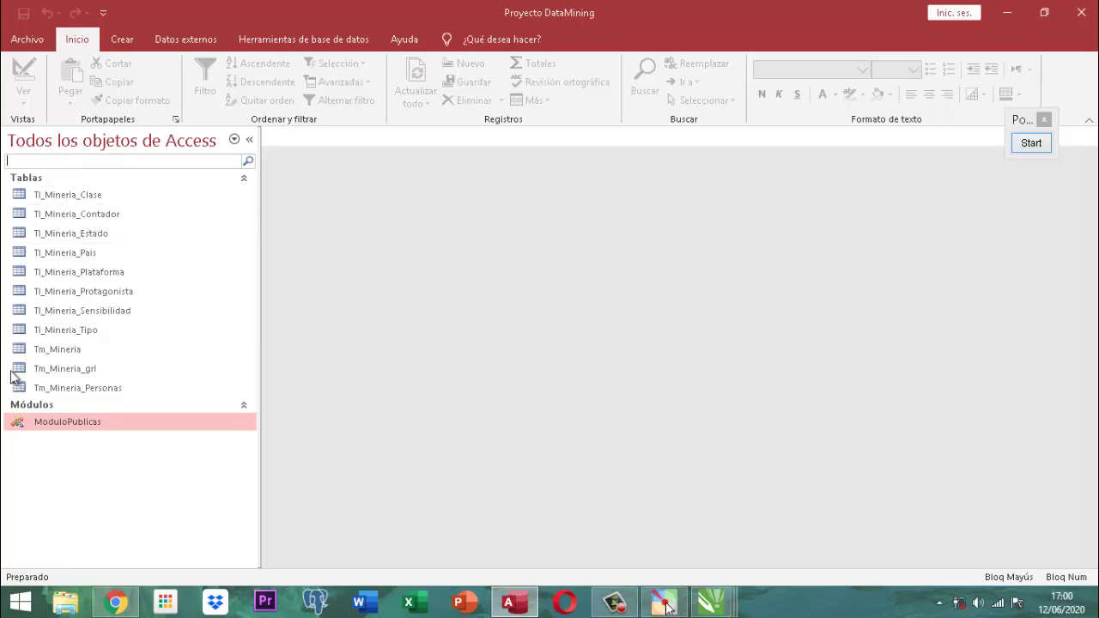
left_click(79, 420)
double_click(79, 419)
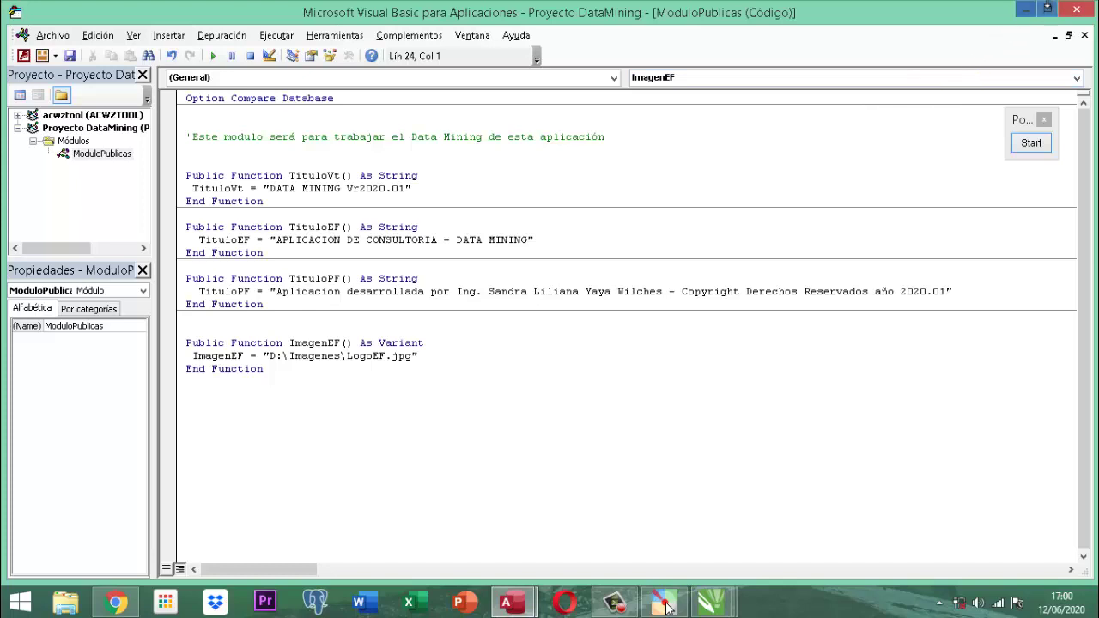
left_click(1075, 10)
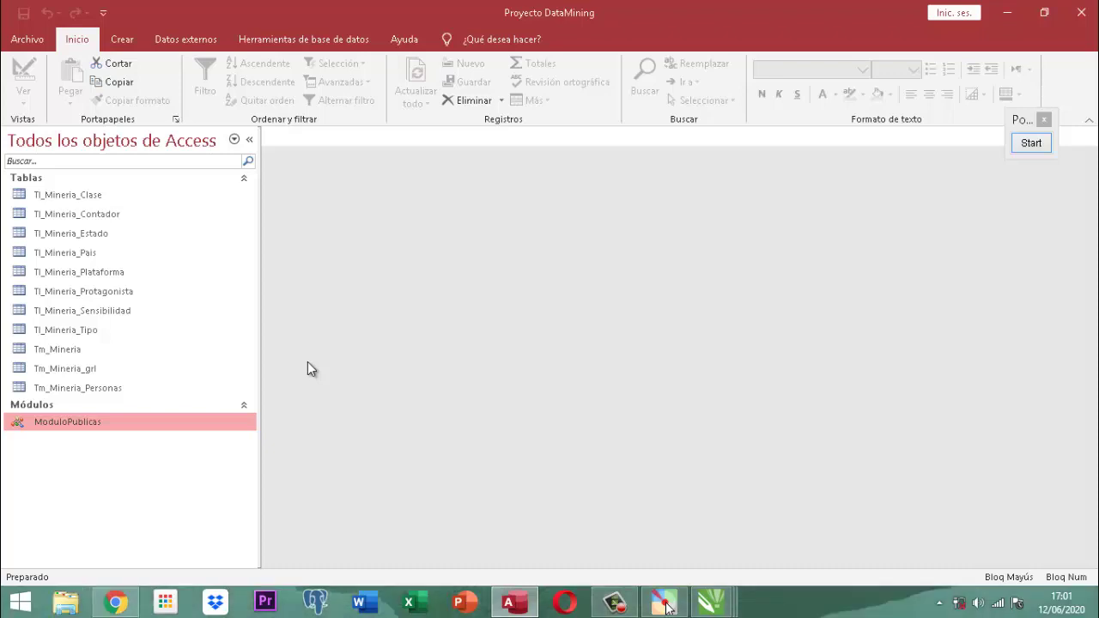
Close Microsoft Access and the Pointofix annotation toolbar.
left_click(1080, 15)
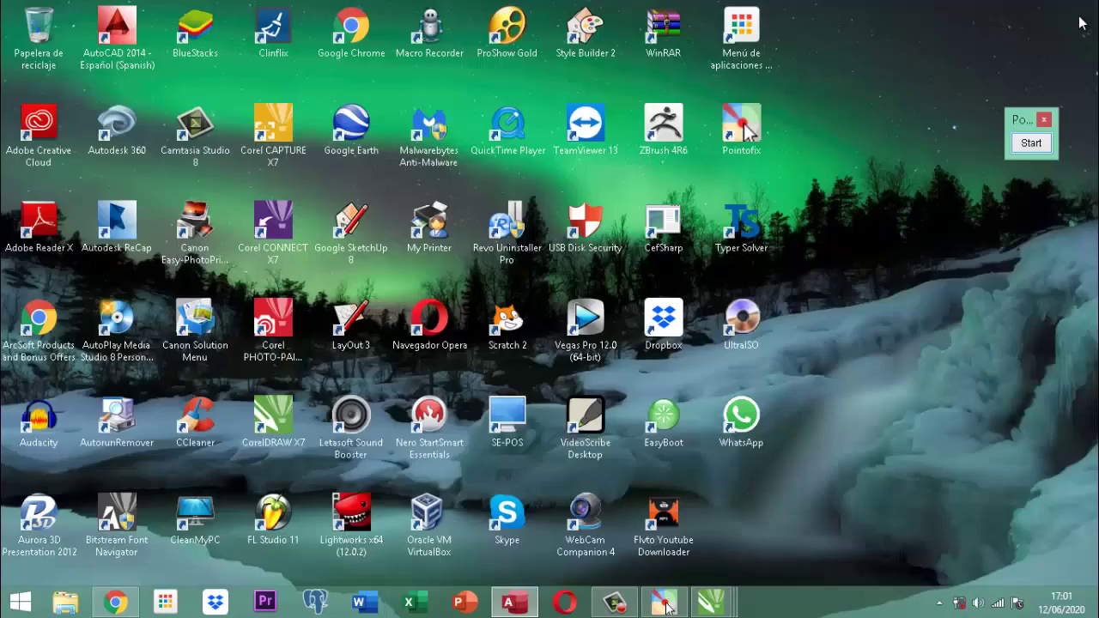
left_click(1044, 121)
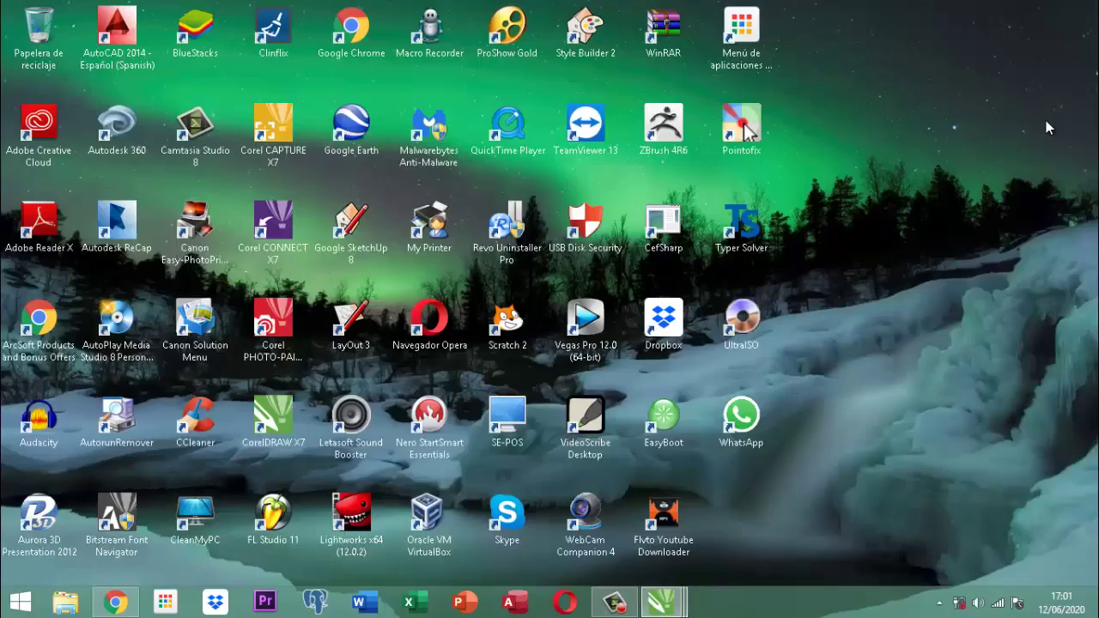